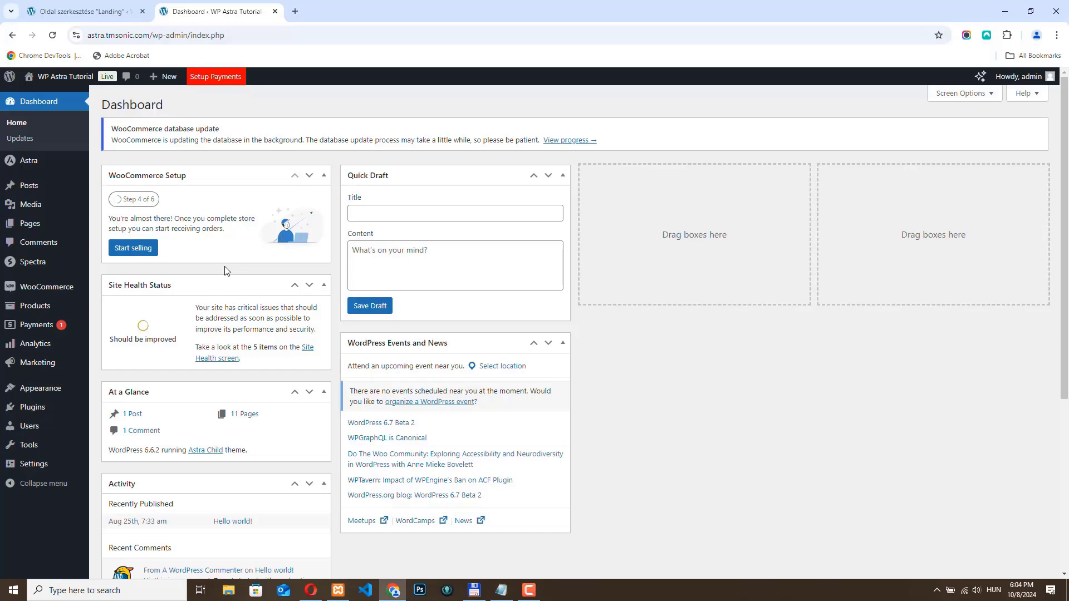
Step: Search the directory of new plugins for "spectra"
mouse_move(28, 266)
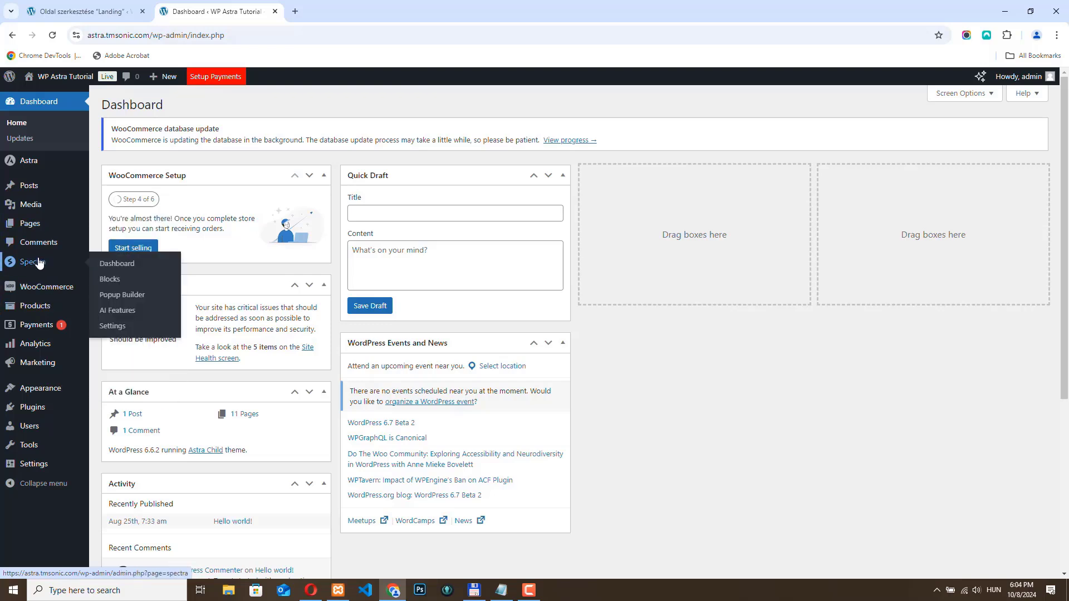
mouse_move(38, 409)
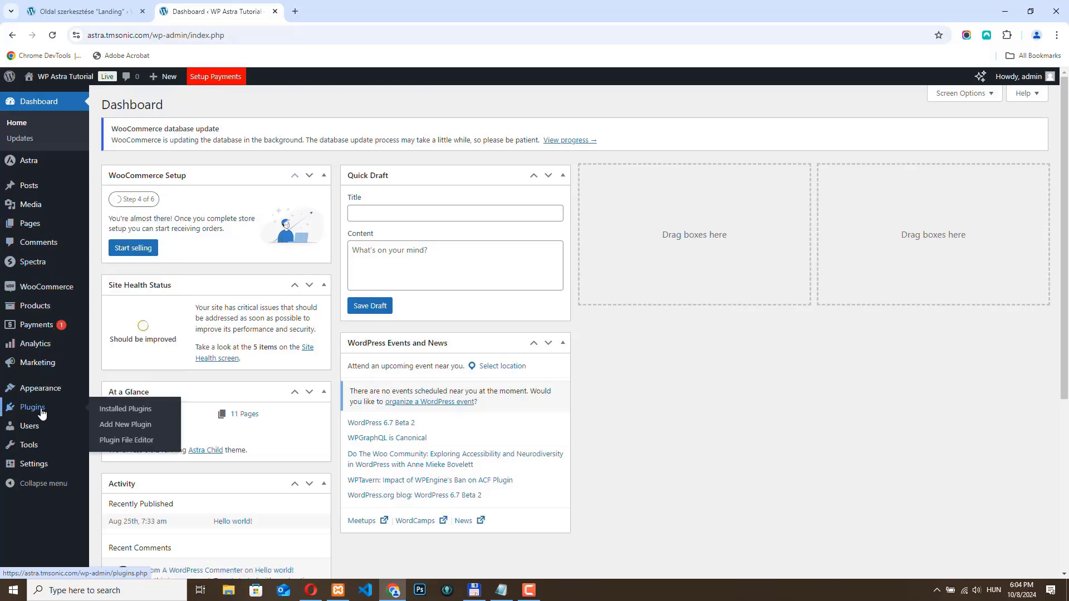
click(135, 425)
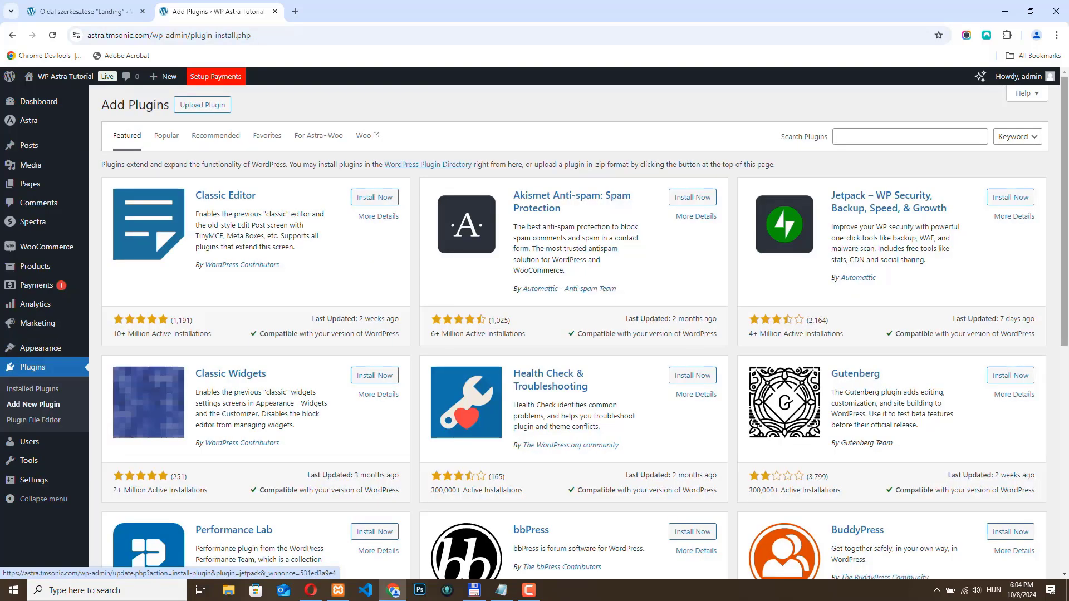
click(852, 136)
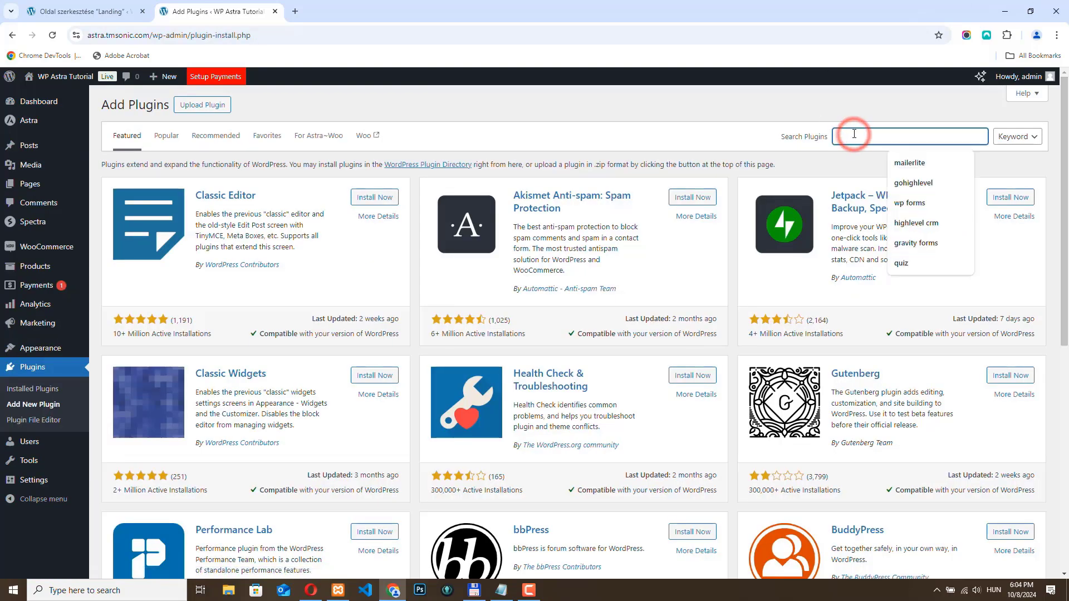
text(spectra)
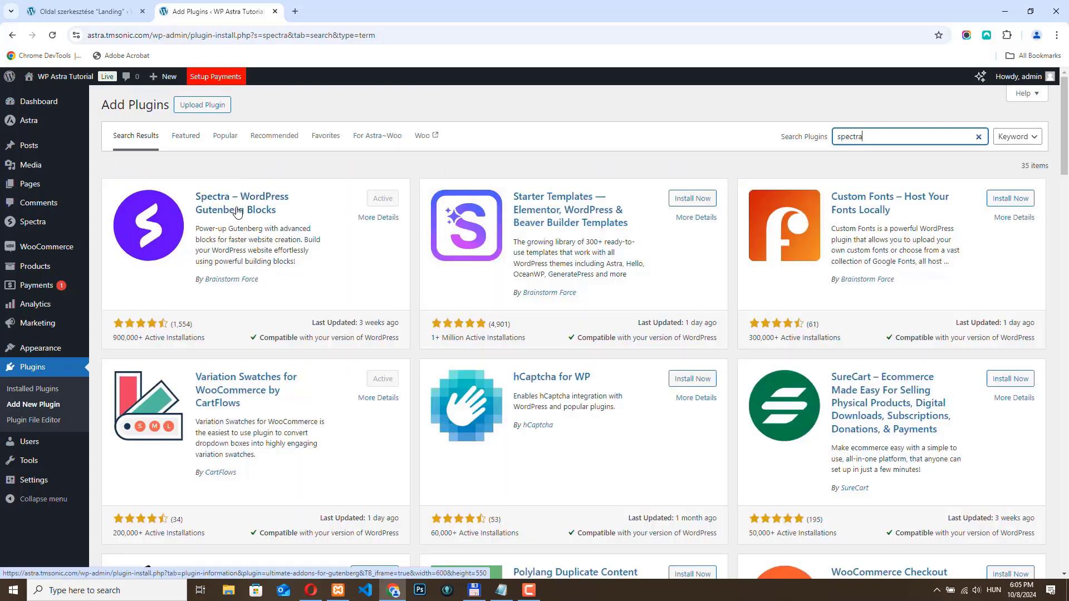
Step: Upload, install and activate the Spectra Pro plugin from spectra-pro-1.1.8.zip
click(203, 105)
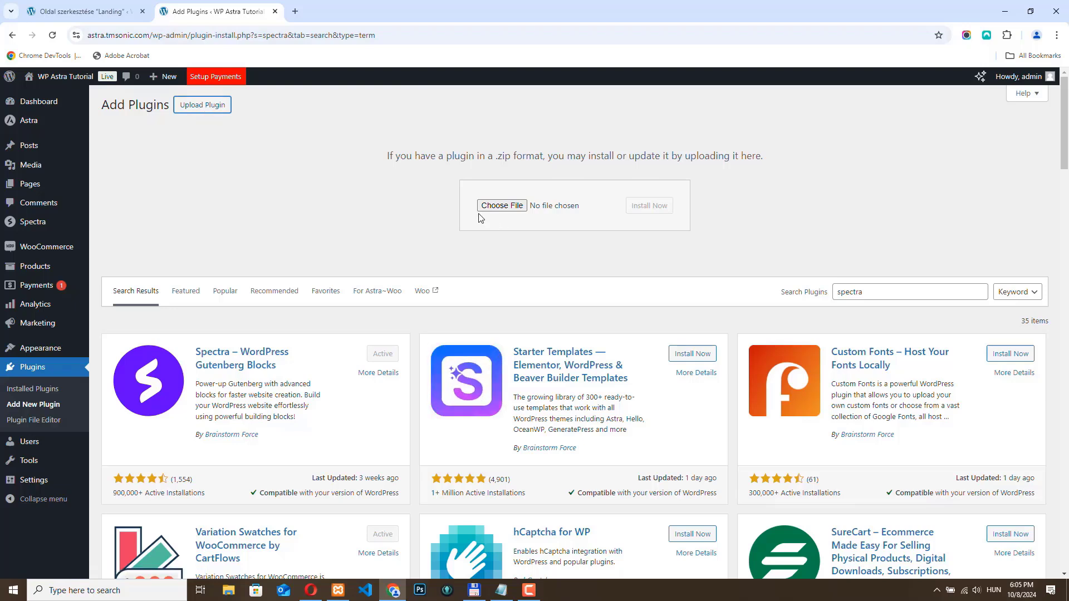
click(501, 206)
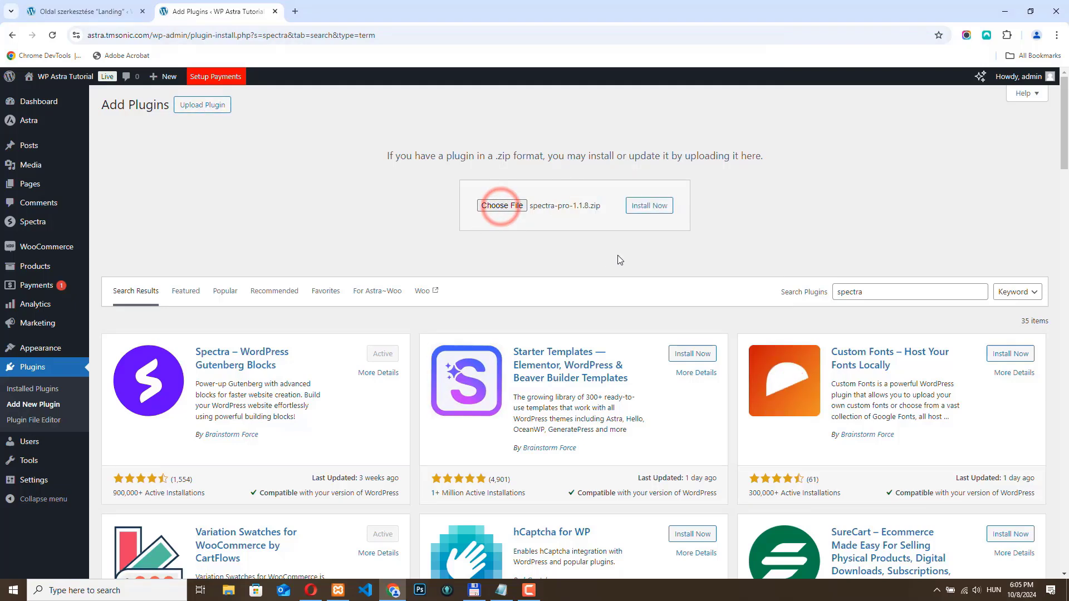
click(649, 205)
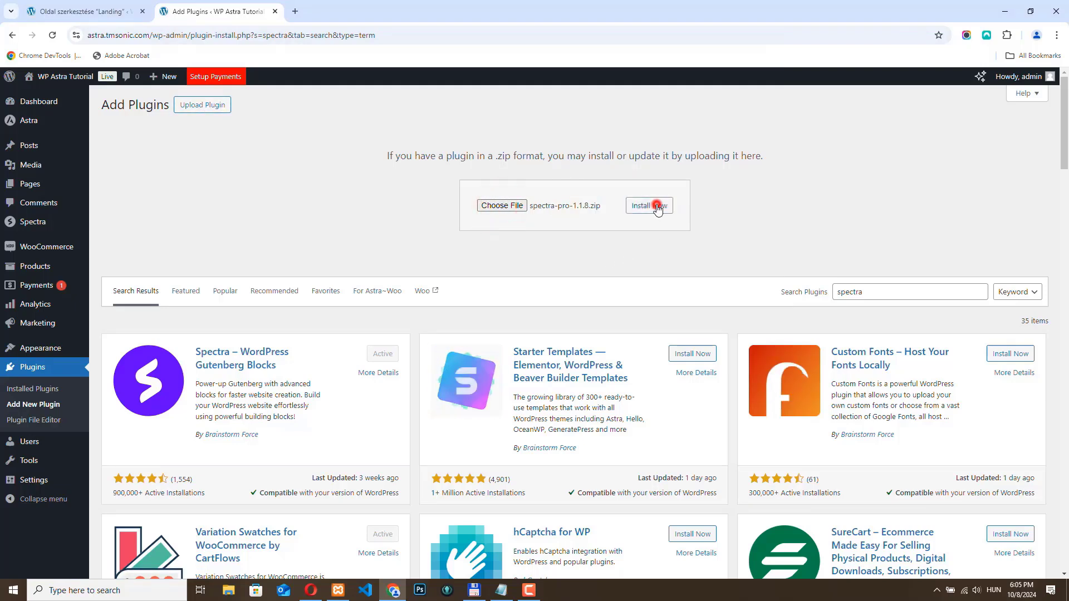
click(128, 185)
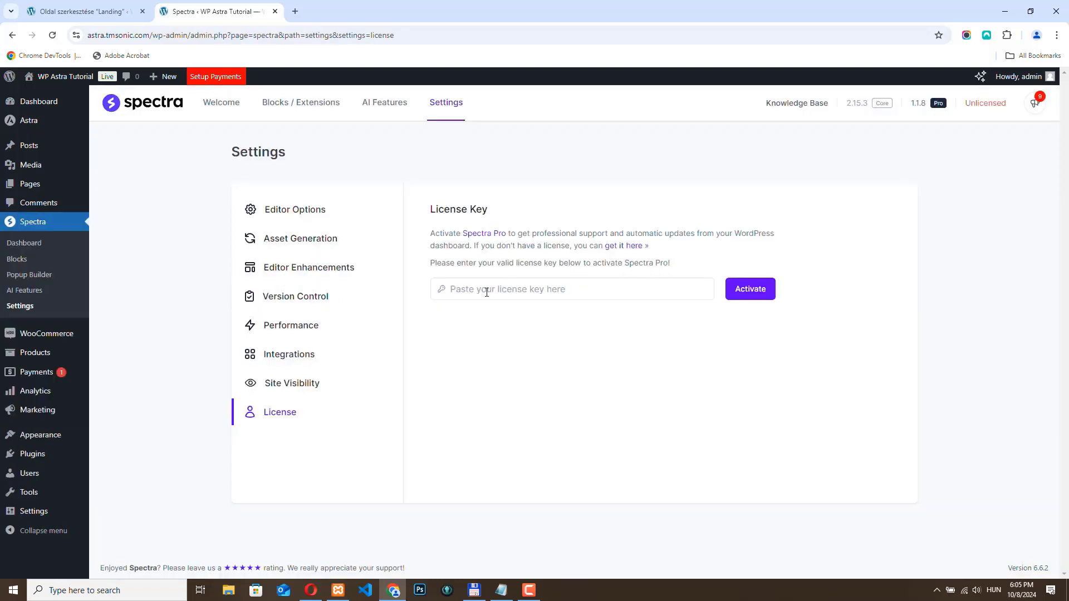
Step: Paste the Spectra Pro license key and activate the license
click(522, 291)
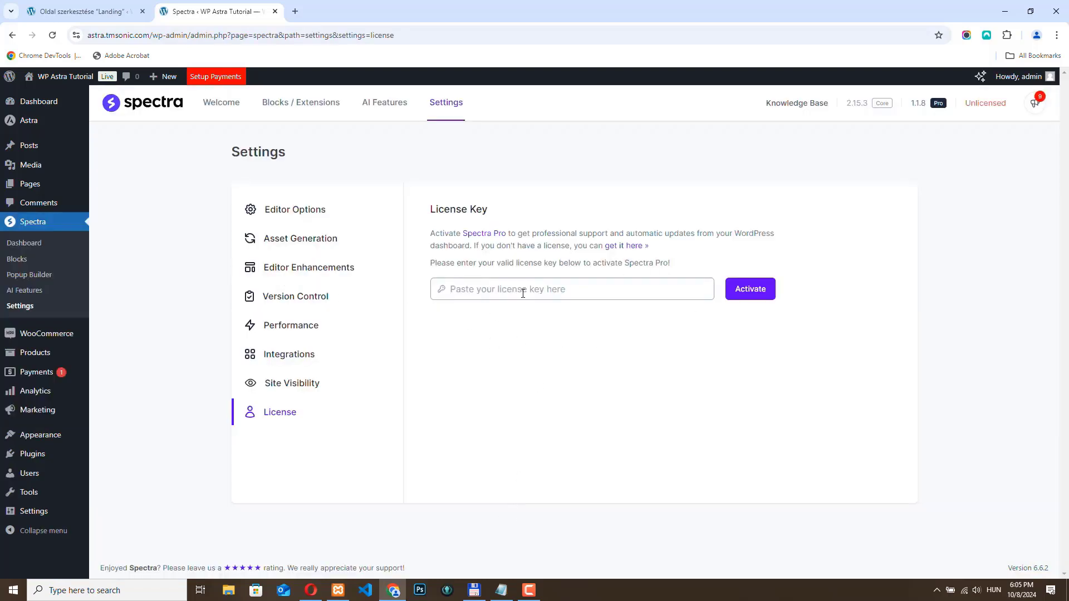
key(ctrl+v)
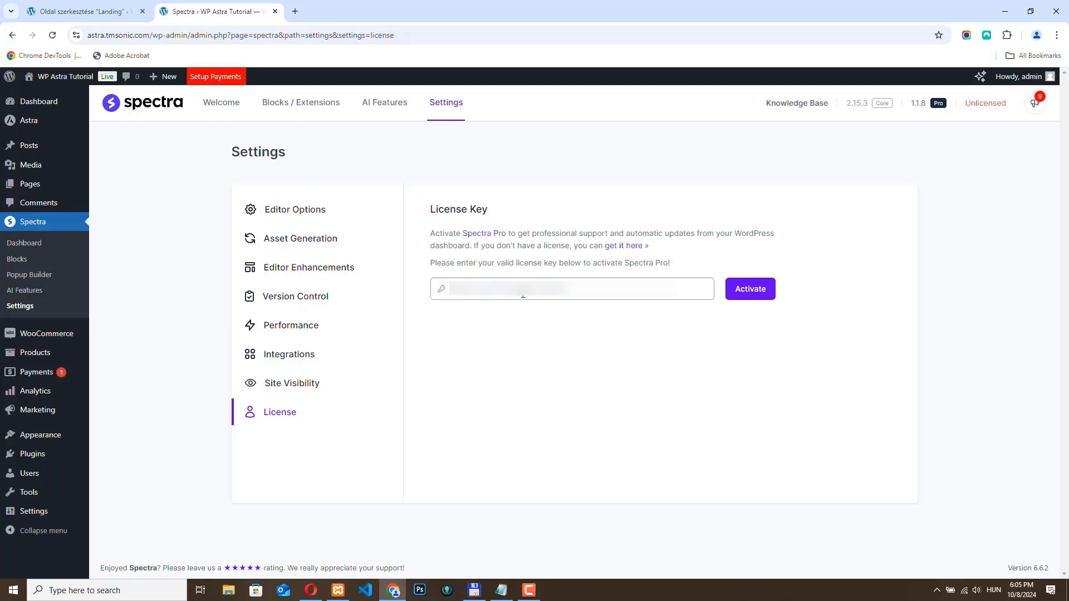
click(750, 290)
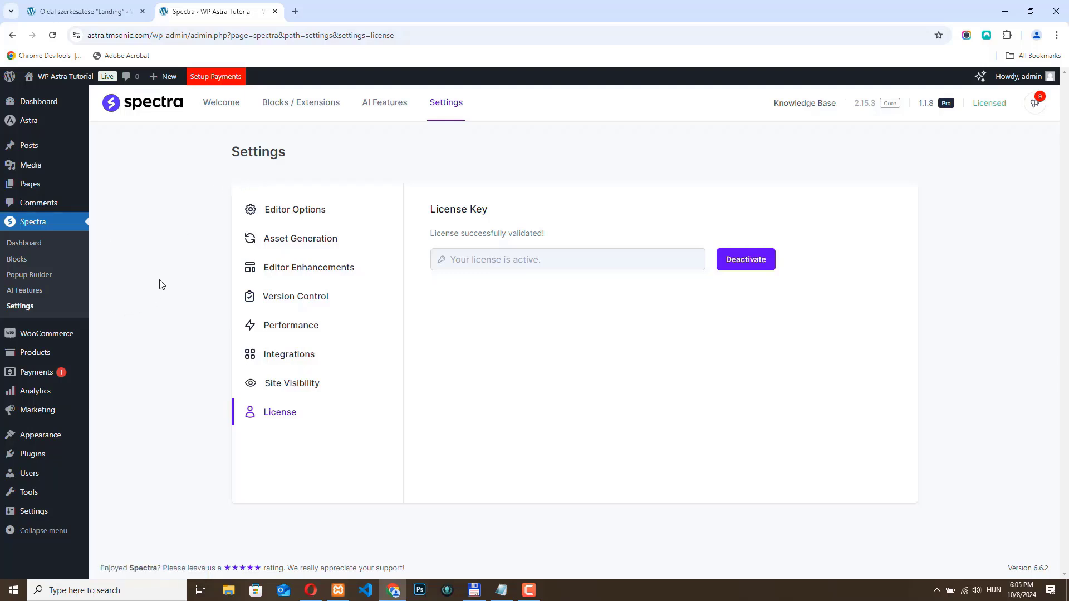
Step: Visit wpspectra.com in a separate browser tab and bring up the Free Vs Pro comparison on its pricing page
key(ctrl+t)
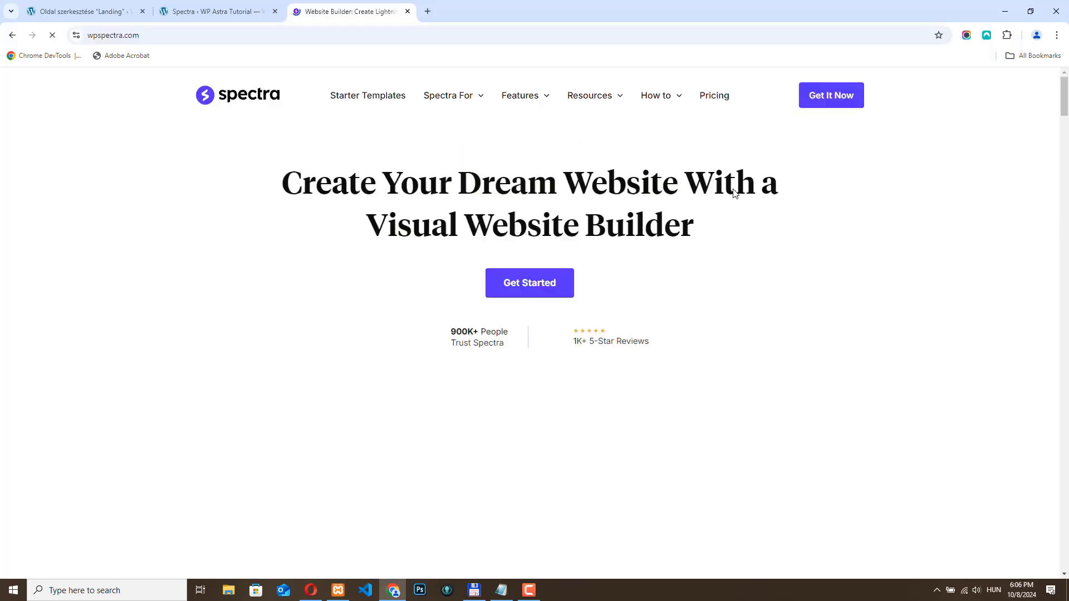
click(723, 95)
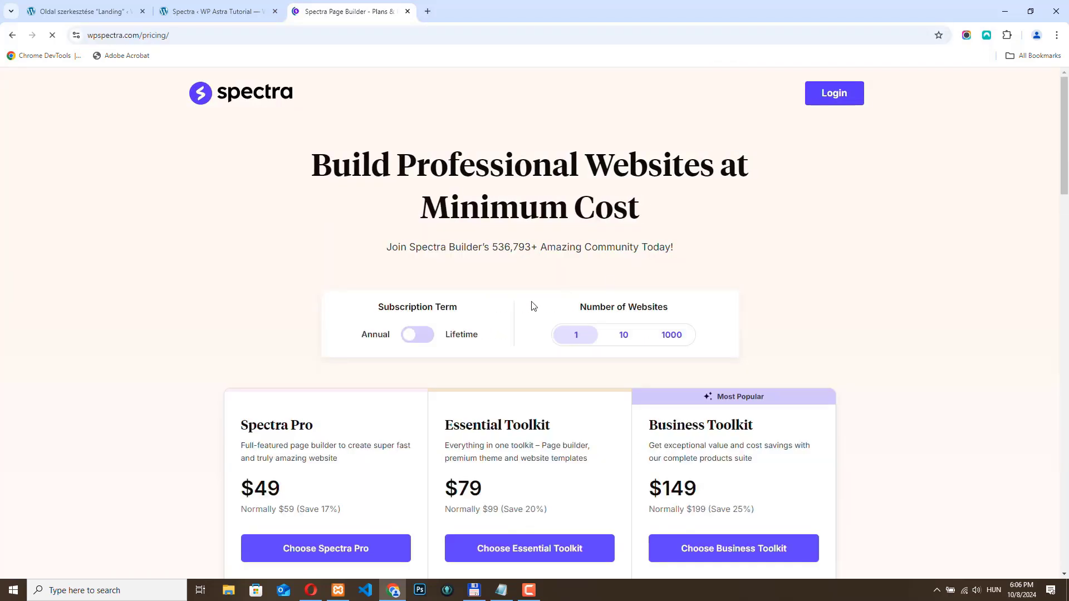
scroll(434, 291, down, 12)
scroll(434, 291, down, 4)
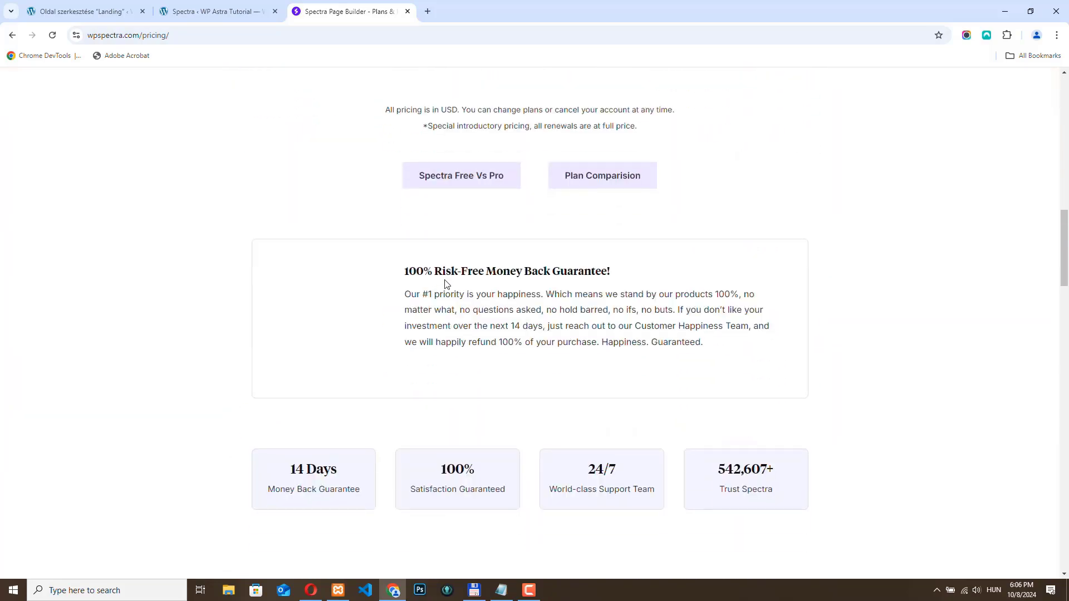
click(453, 176)
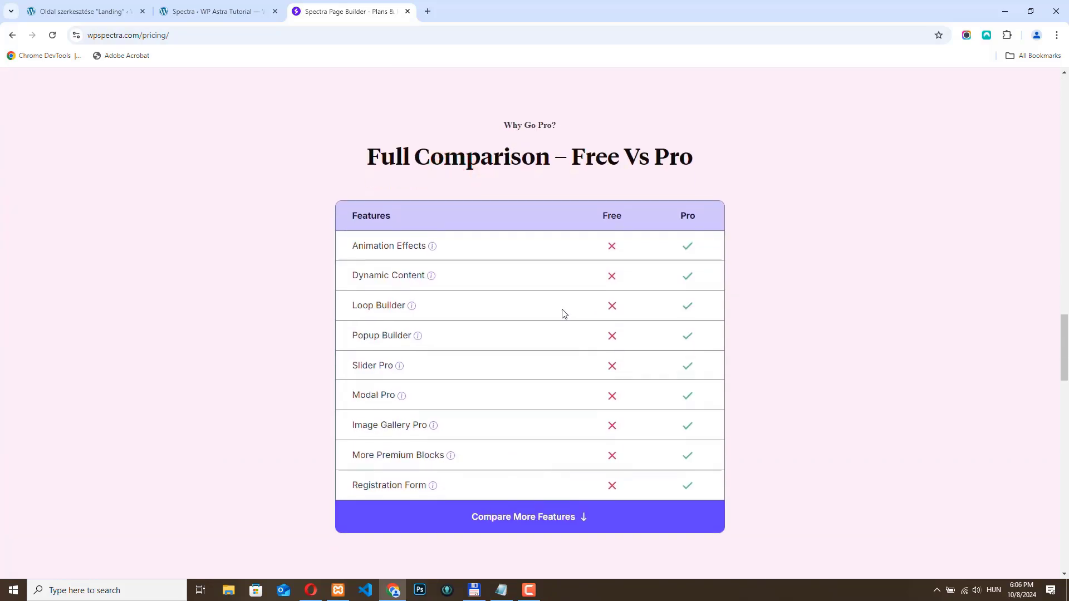
Step: Examine the full Free vs Pro feature comparison, including the Pro-only features, and close the Spectra website
scroll(634, 295, down, 2)
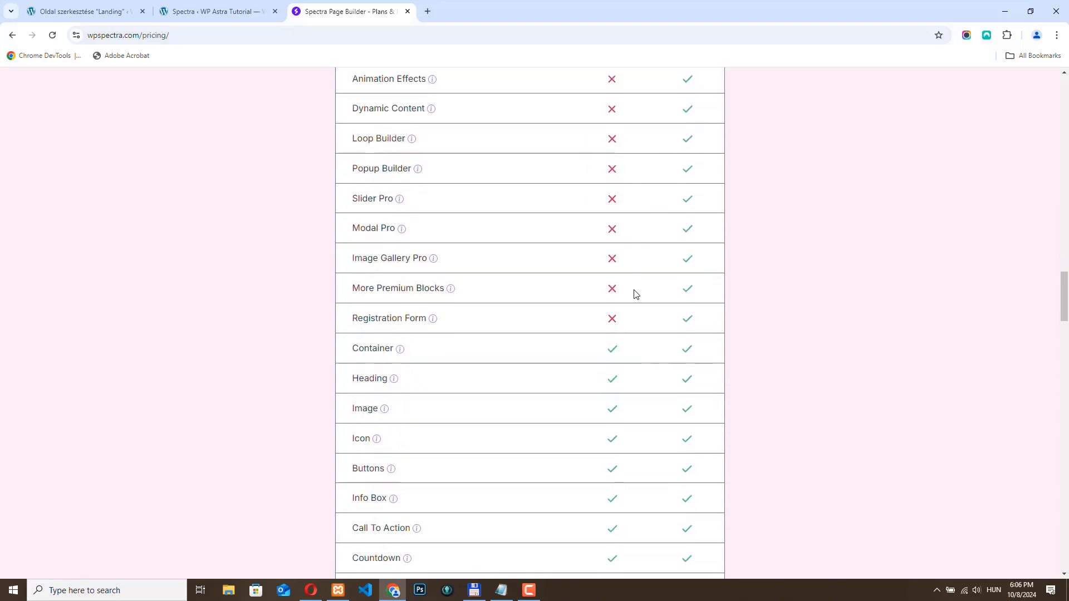
scroll(648, 271, down, 5)
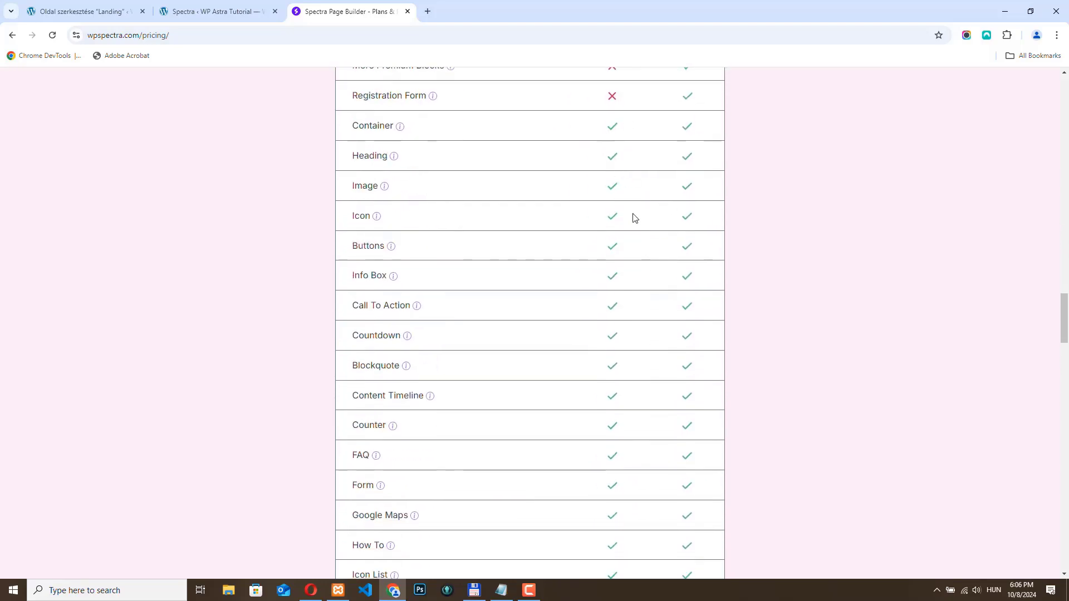
scroll(634, 217, up, 5)
scroll(635, 220, down, 9)
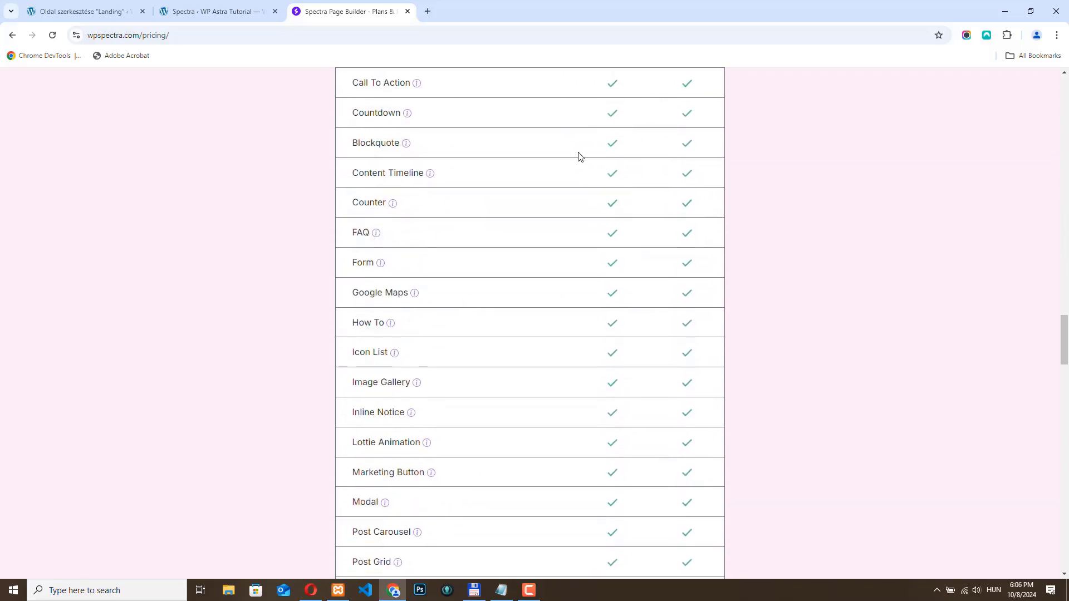
scroll(578, 156, down, 16)
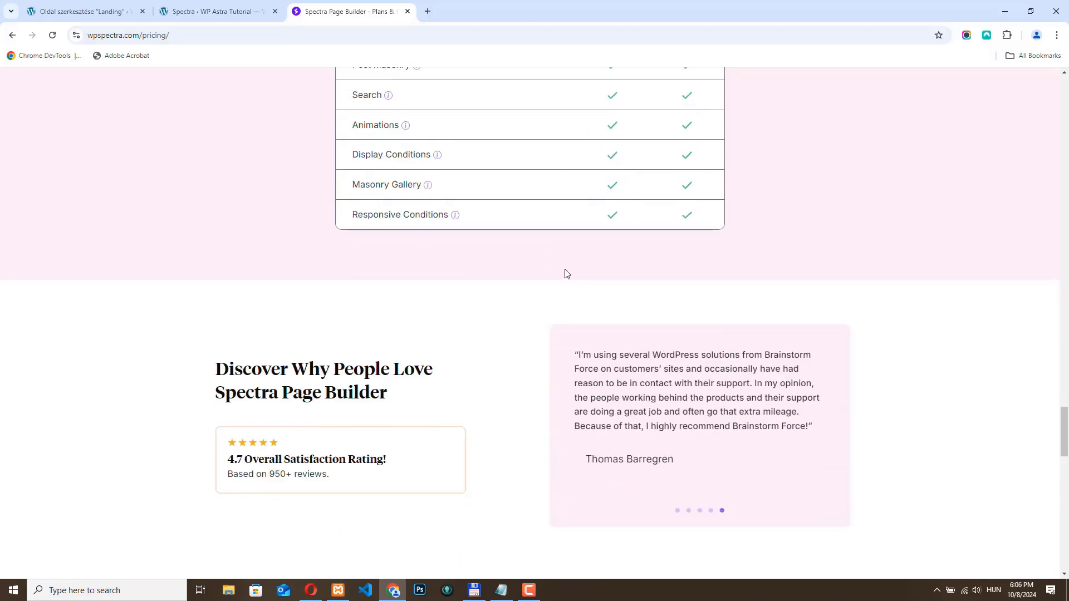
scroll(567, 272, up, 16)
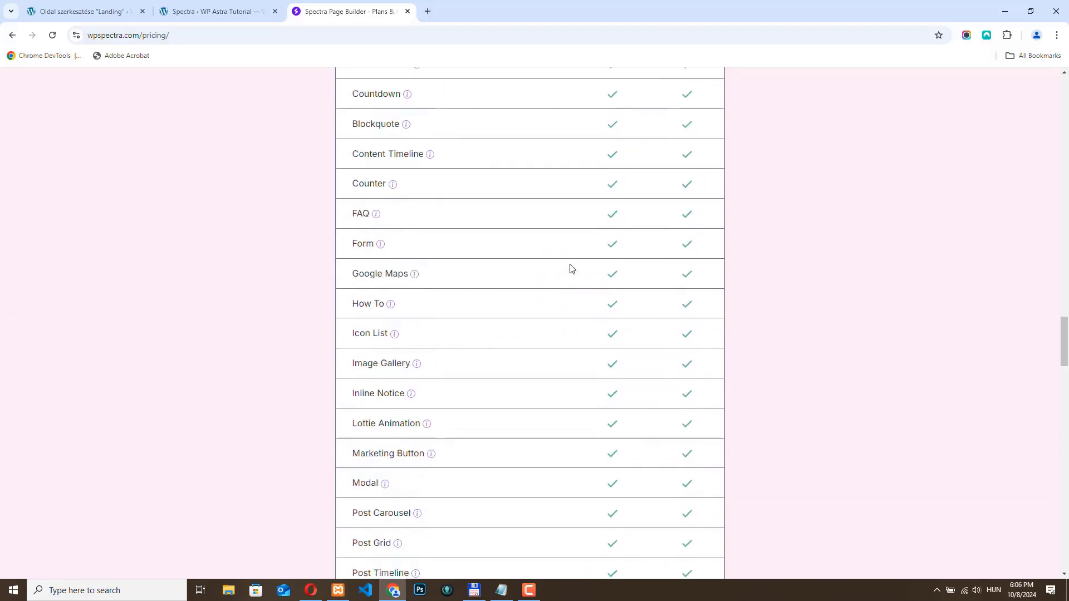
scroll(570, 269, up, 10)
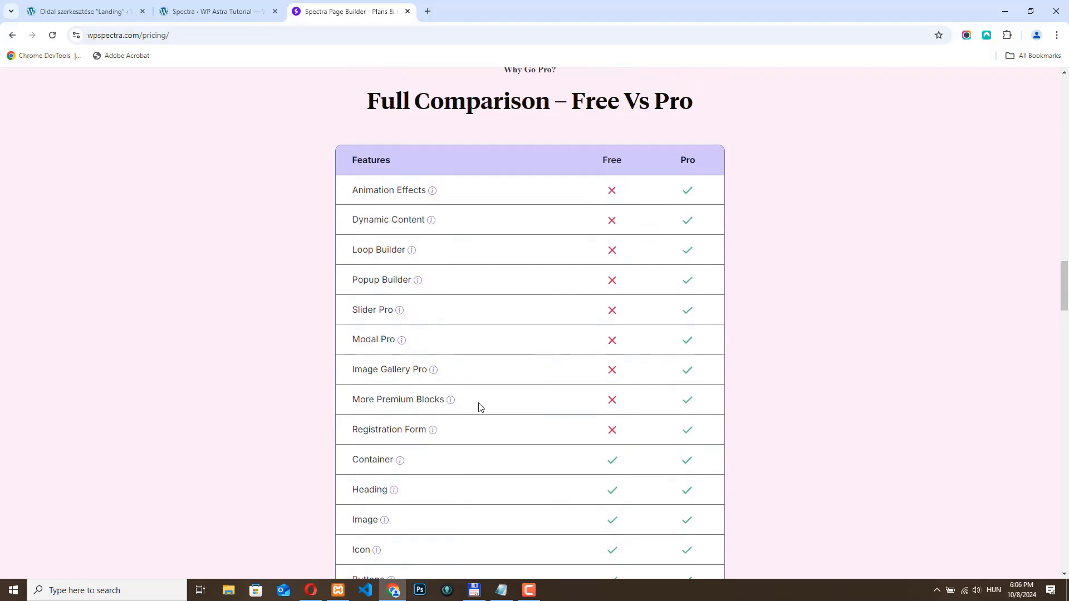
drag(472, 437, 356, 201)
click(291, 259)
key(ctrl+w)
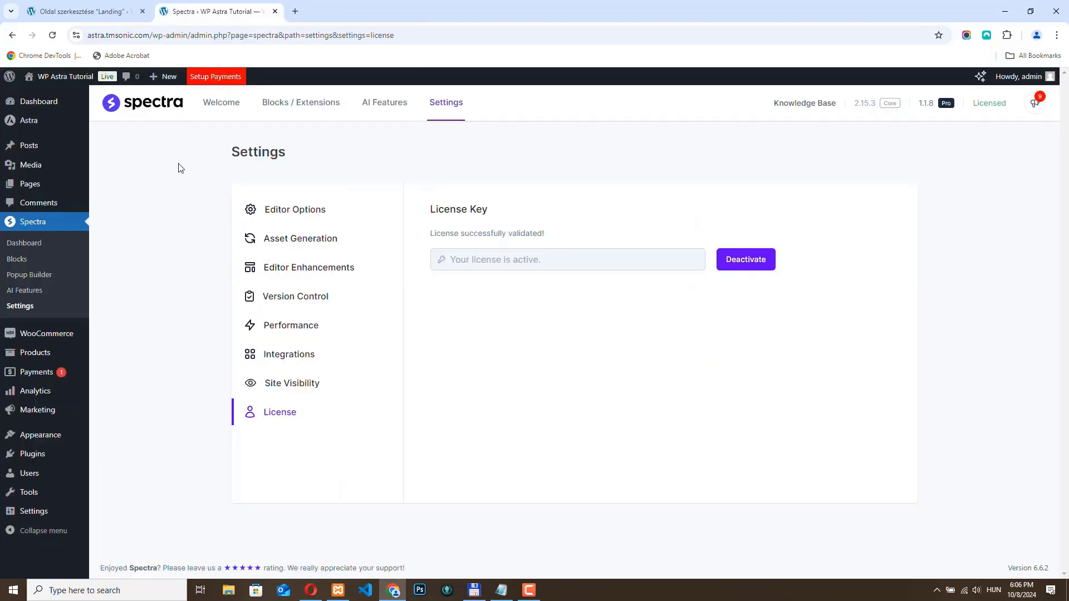
Step: Open the Body Font settings in the Astra Customizer's global typography options
mouse_move(25, 120)
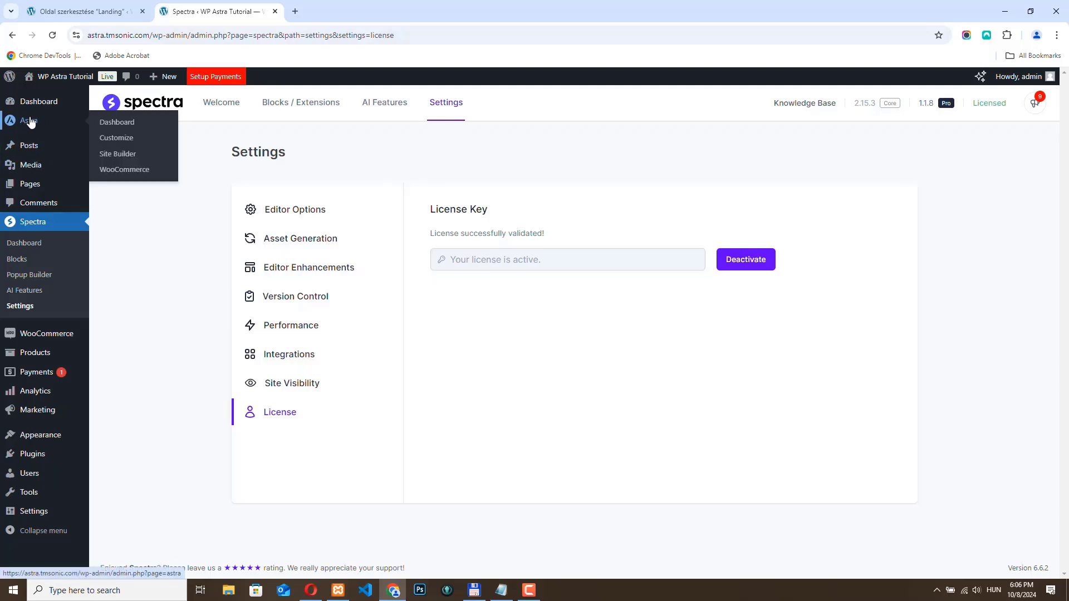
click(124, 140)
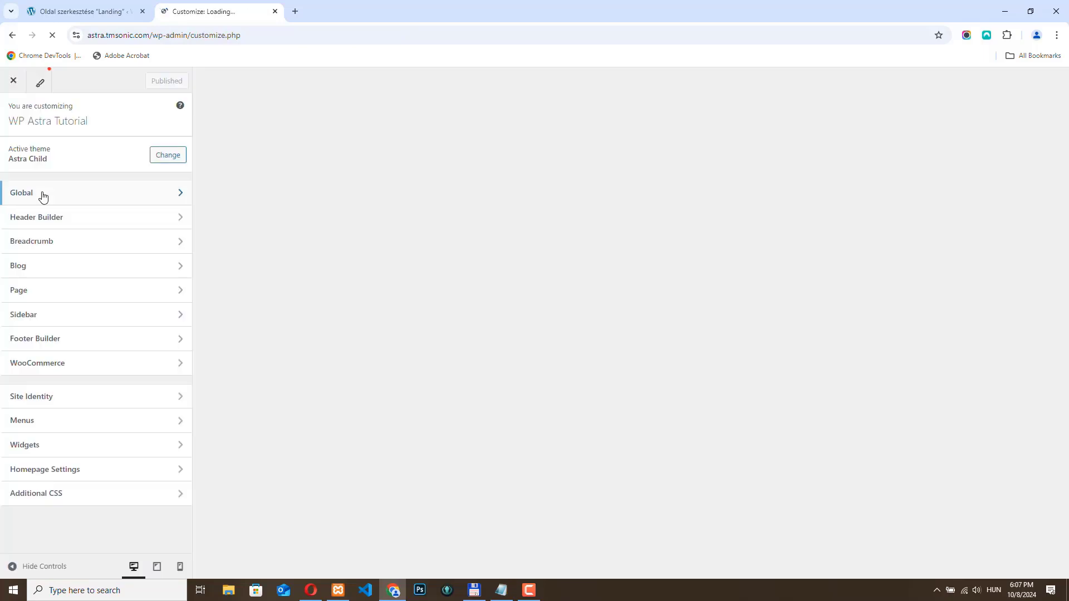
click(41, 194)
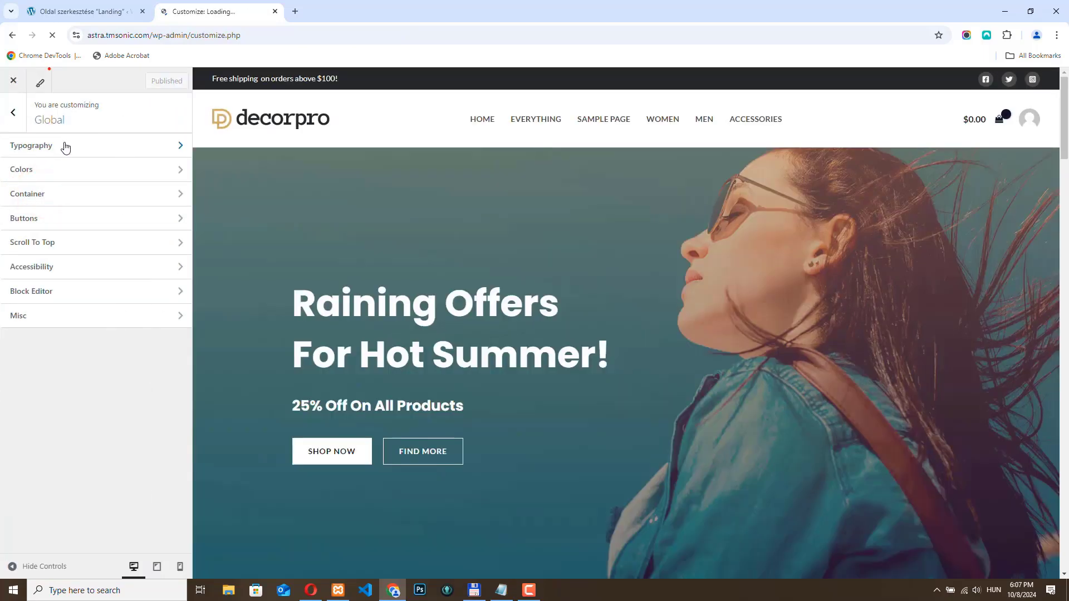
click(64, 145)
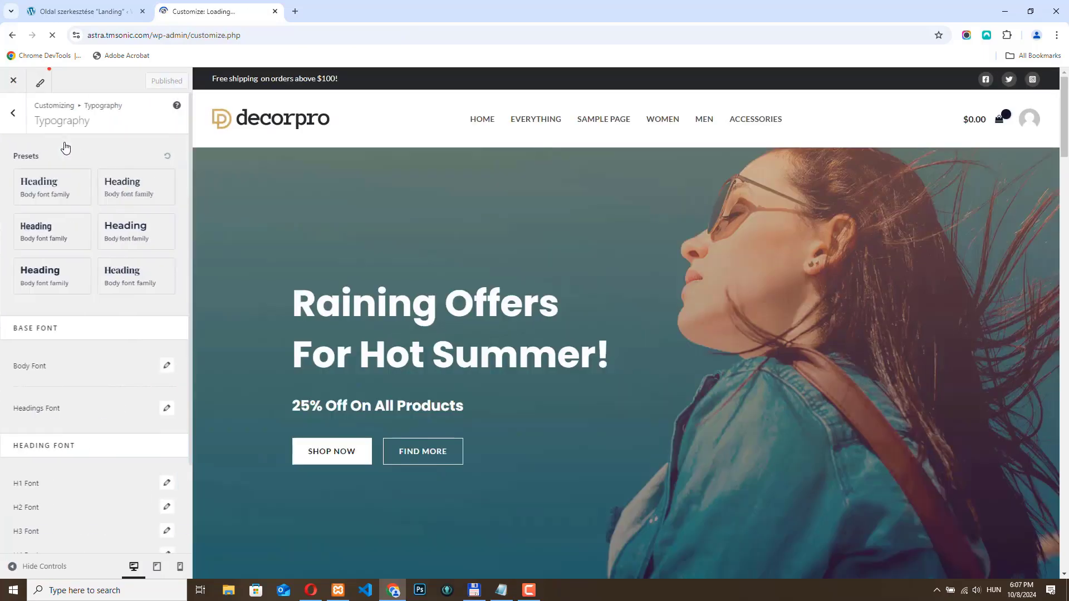
scroll(117, 223, down, 2)
click(166, 258)
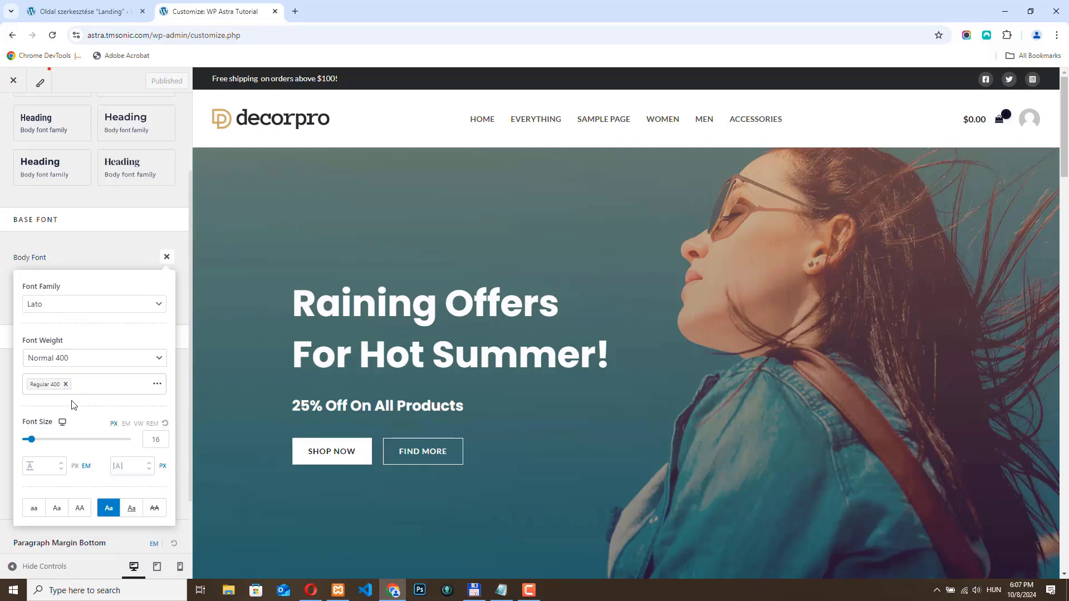
Step: Add the Light 300, Bold 700 and Ultra-Bold 900 variants to the Lato body font and close its settings
click(97, 384)
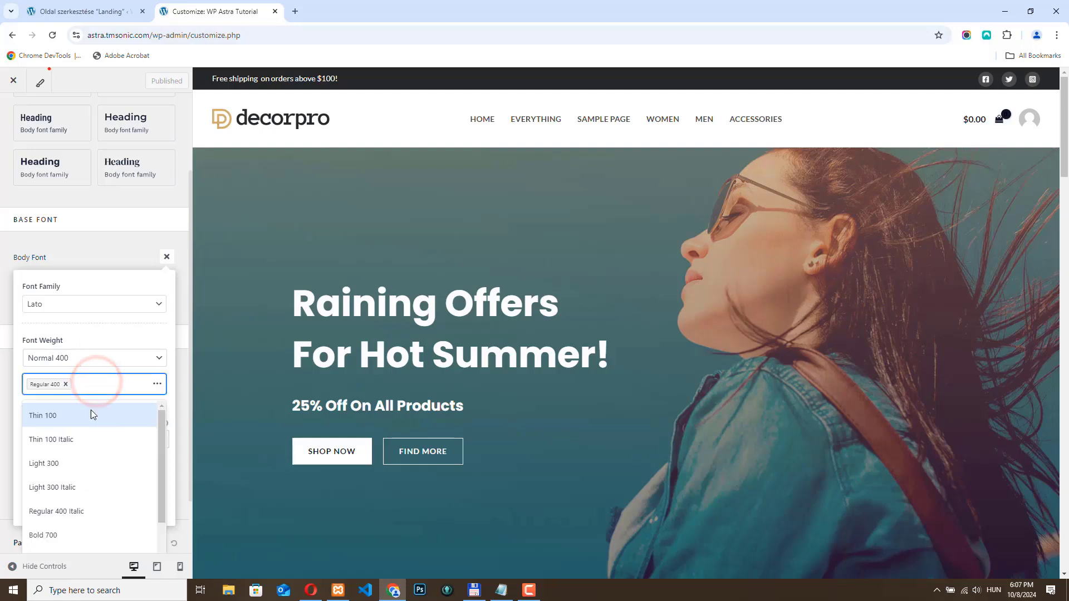
click(74, 462)
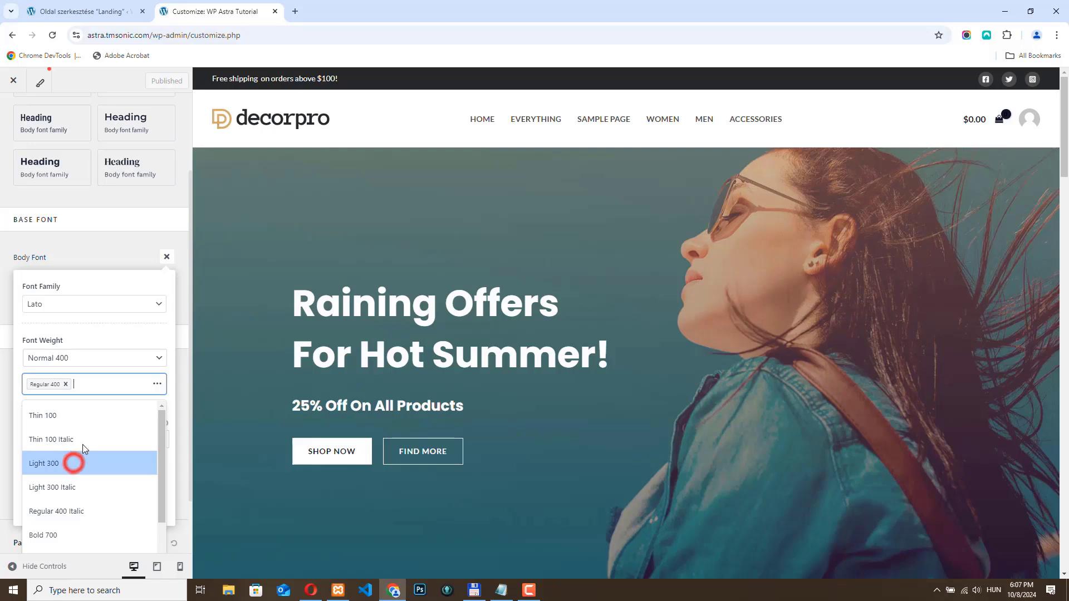
click(129, 385)
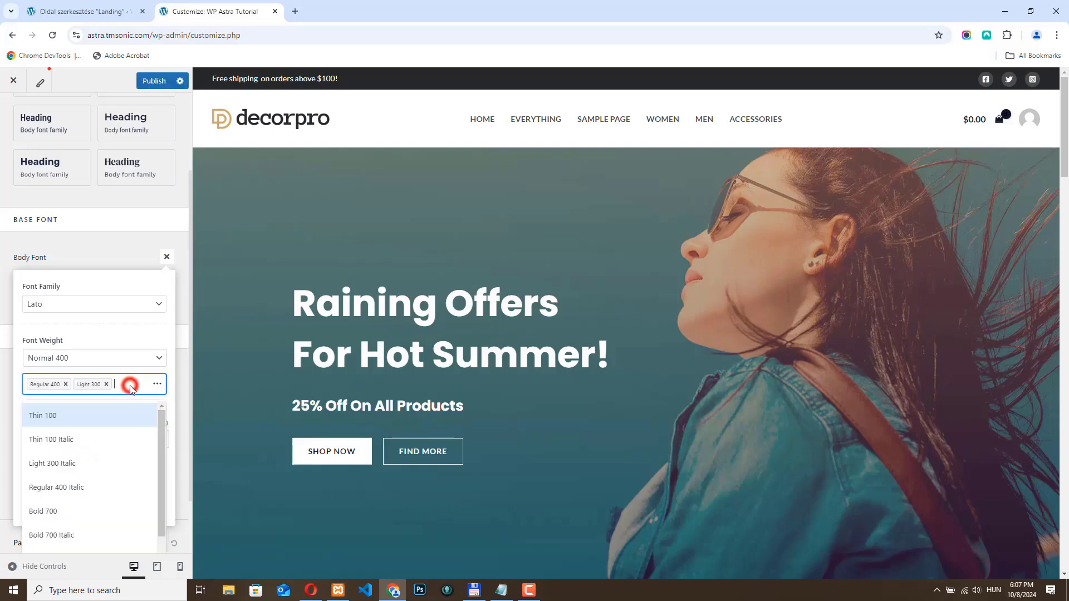
scroll(83, 468, down, 1)
click(59, 478)
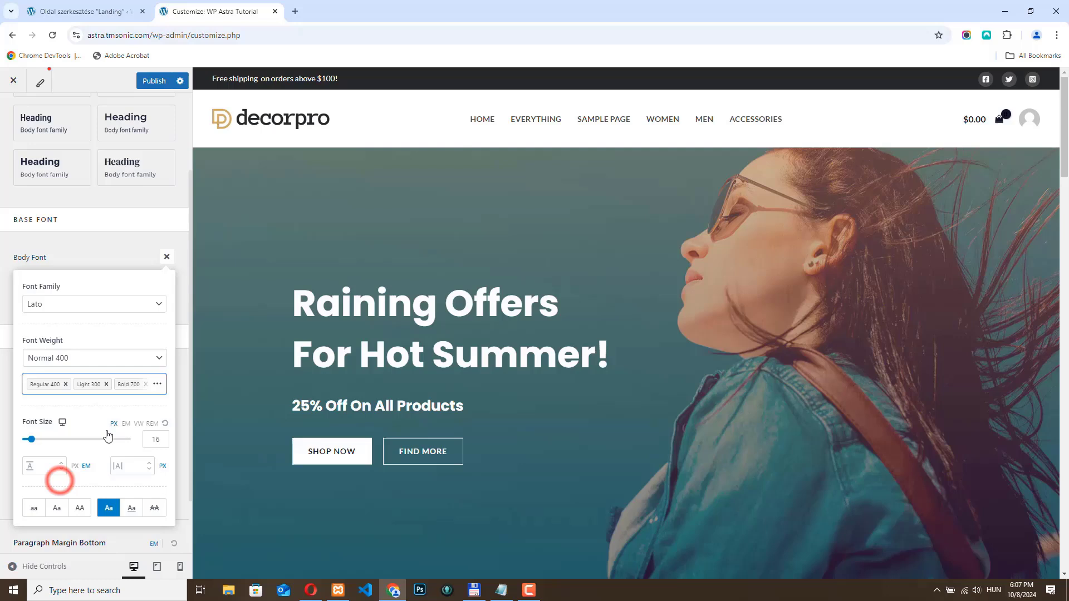
click(95, 386)
click(67, 526)
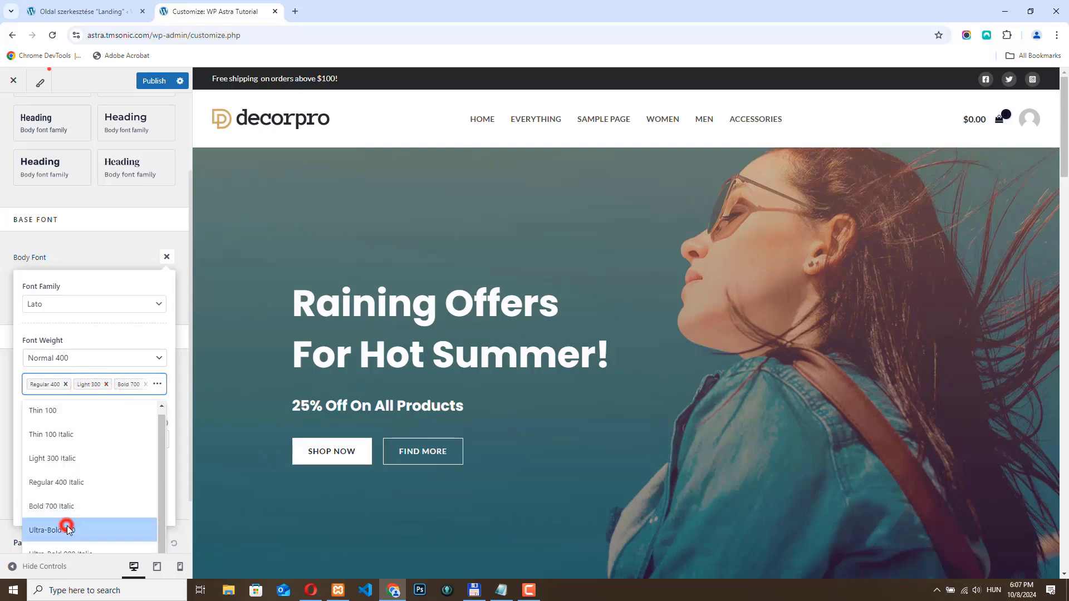
scroll(86, 416, down, 2)
click(10, 187)
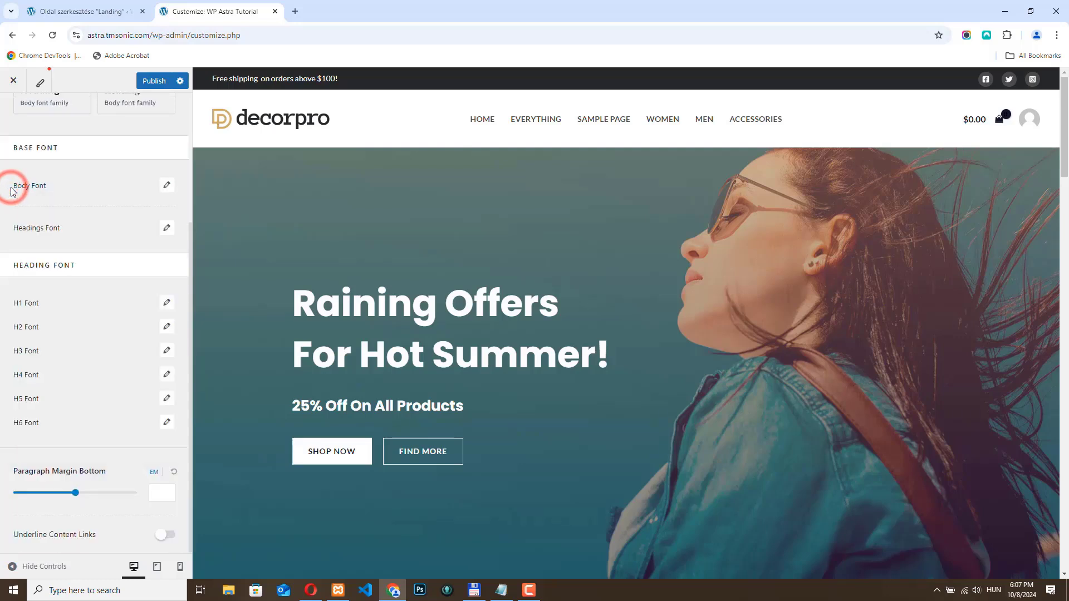
Step: Add the Light 300, Regular 400, Semi-Bold 600 and Extra-Bold 800 variants to the Poppins headings font and close its settings
click(166, 227)
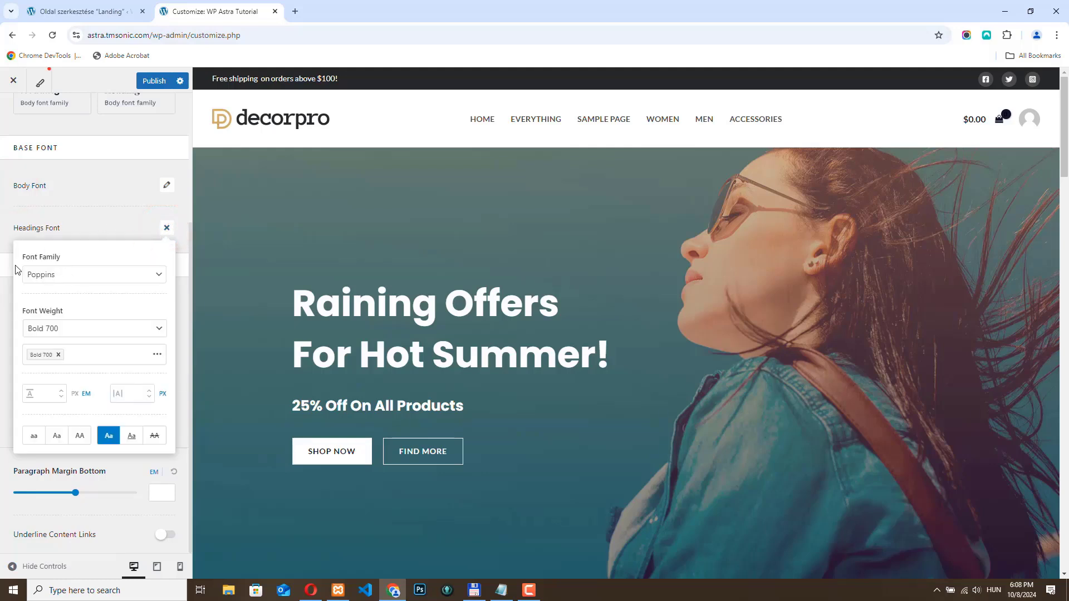
click(105, 355)
click(66, 482)
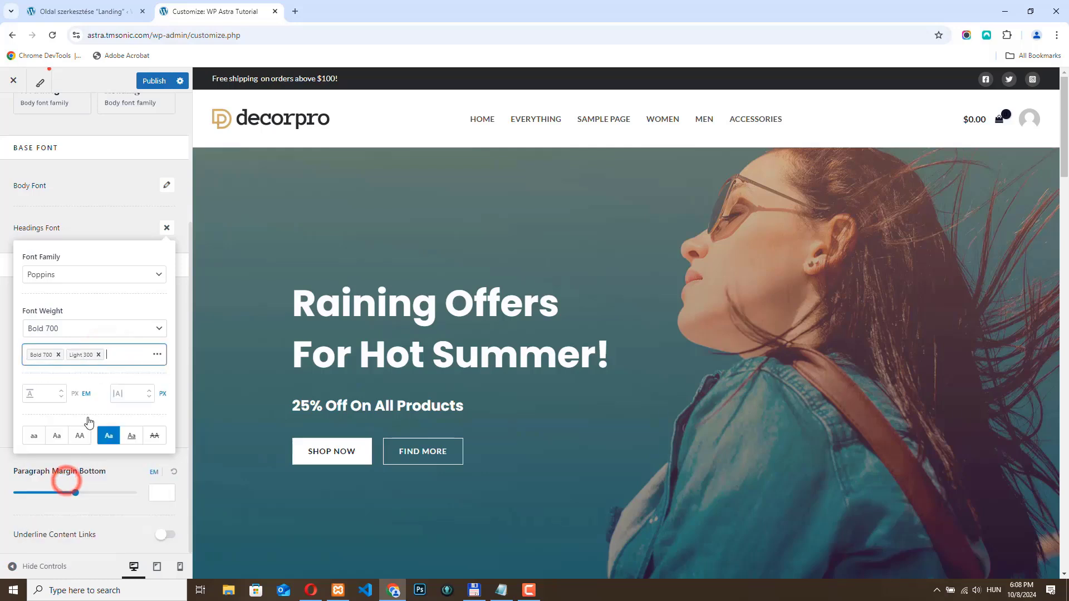
click(123, 355)
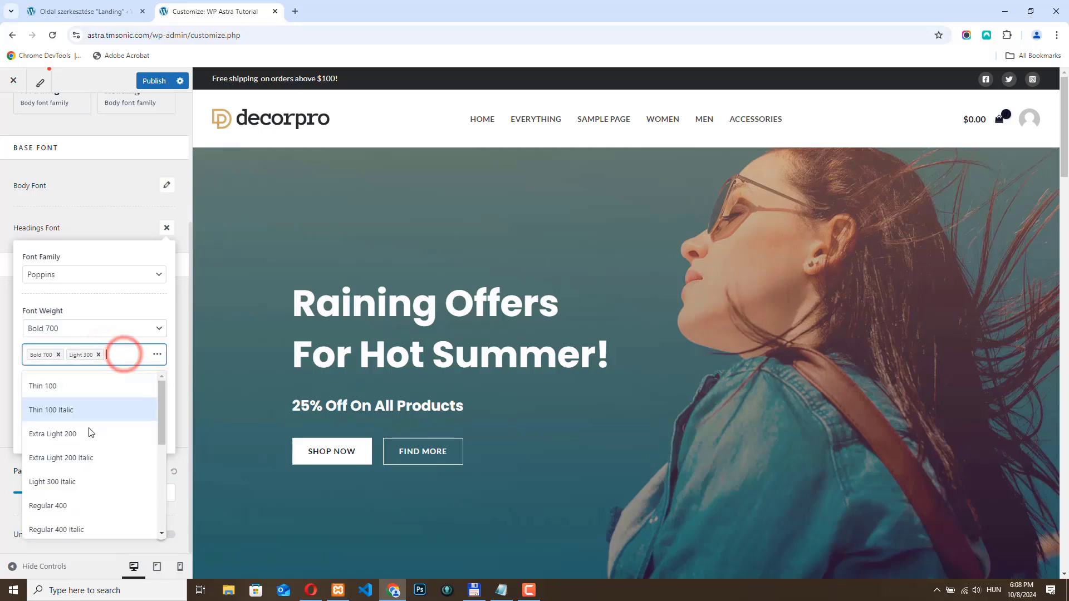
click(67, 504)
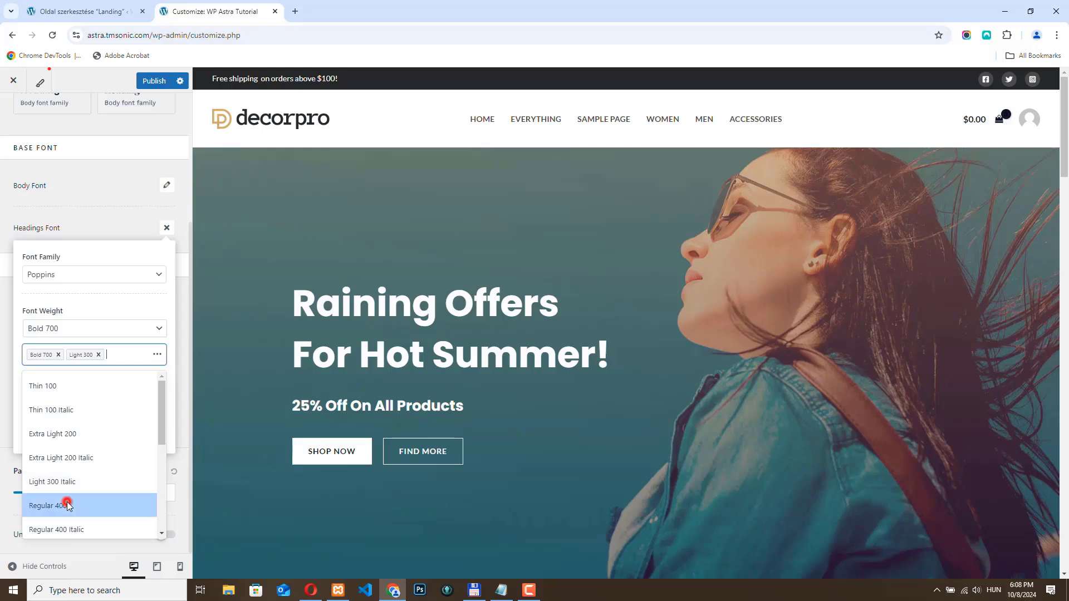
click(100, 361)
scroll(105, 398, down, 3)
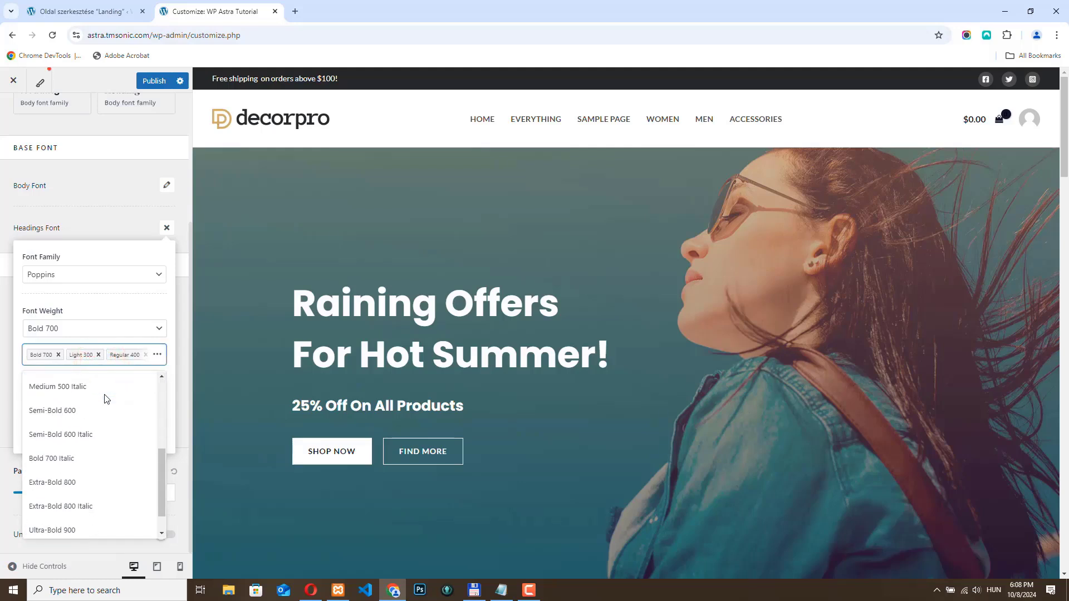
click(72, 410)
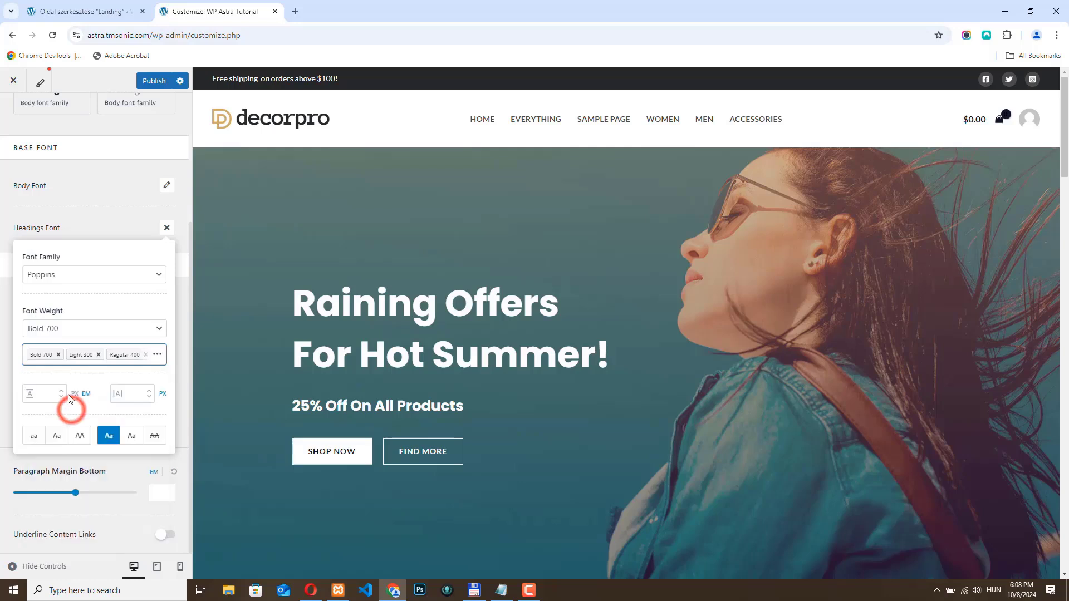
click(68, 359)
scroll(71, 469, down, 3)
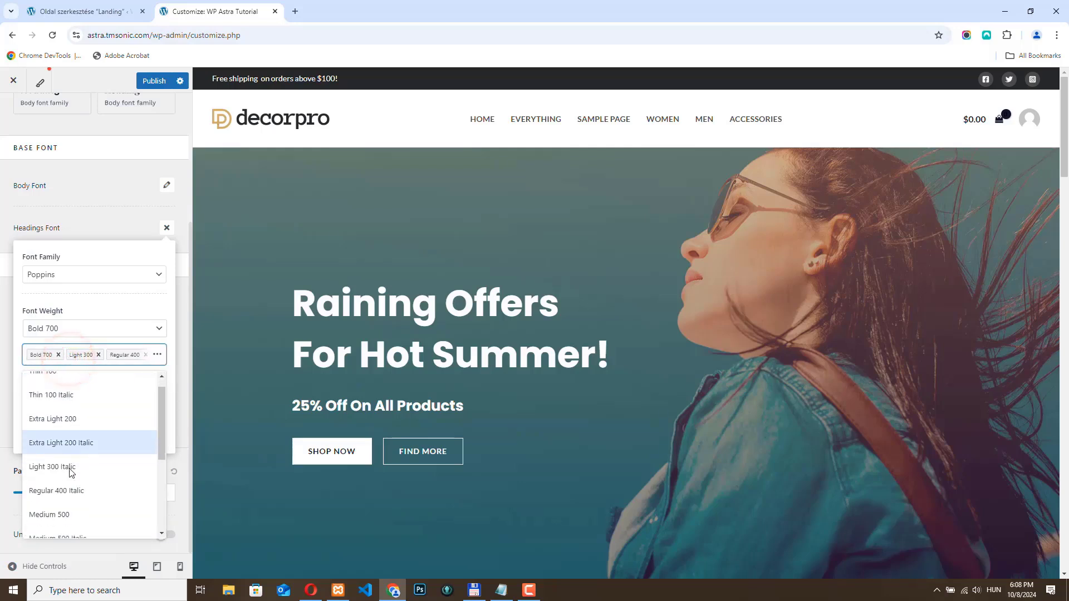
click(66, 460)
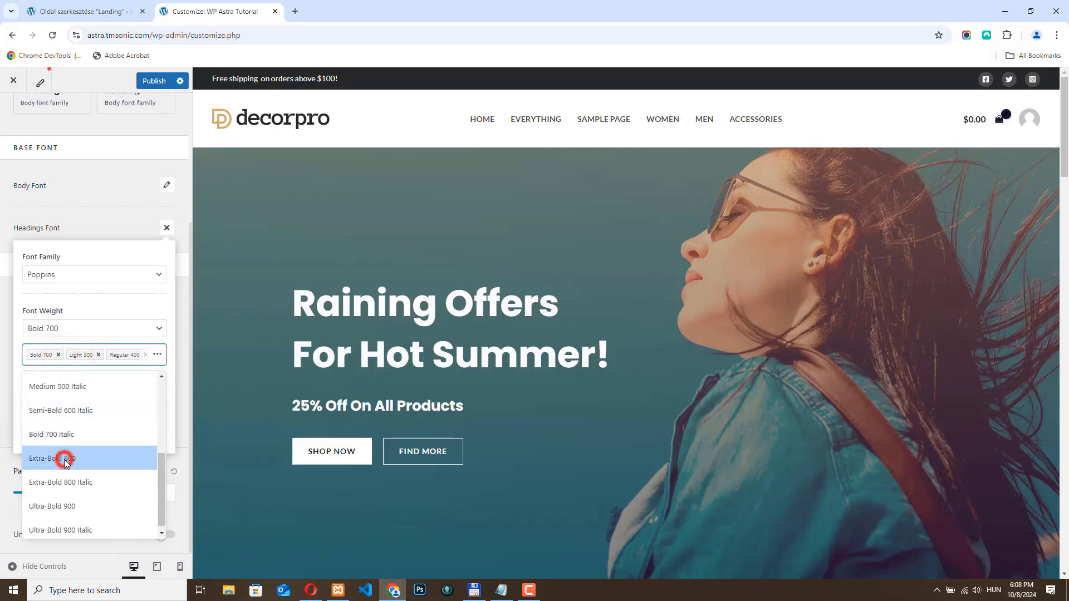
click(7, 299)
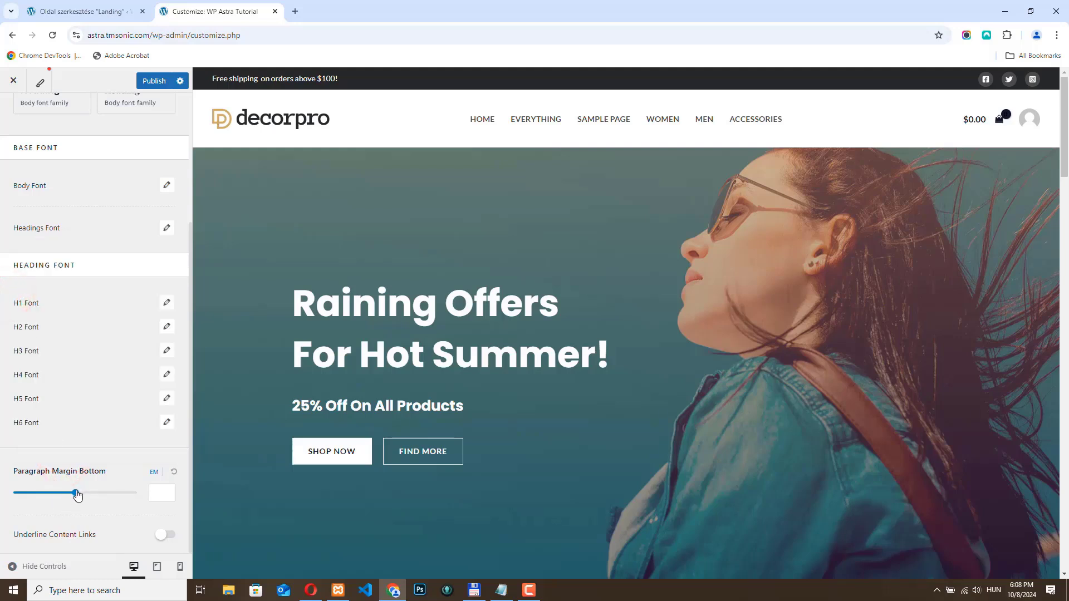
Step: Set the paragraph bottom margin to 0.5 em, publish the typography changes and exit the Customizer
drag(76, 493, 13, 493)
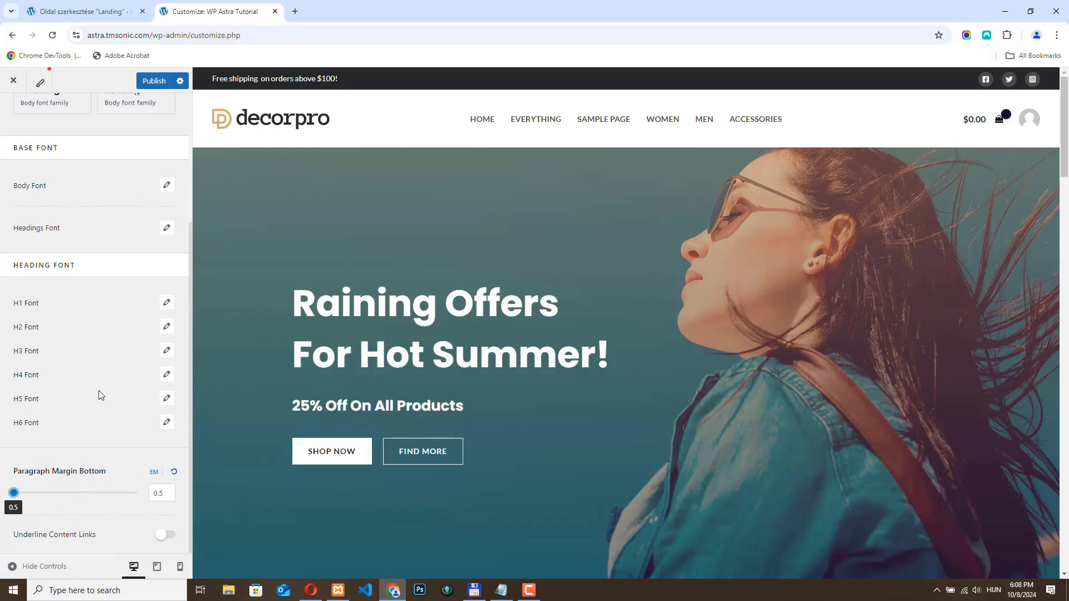
click(151, 80)
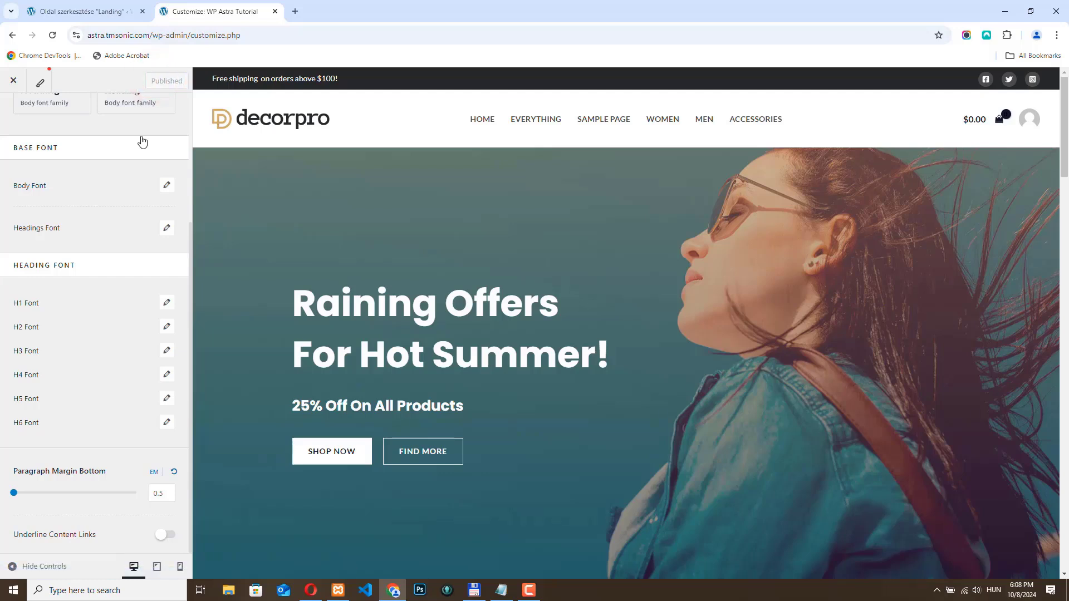
click(13, 80)
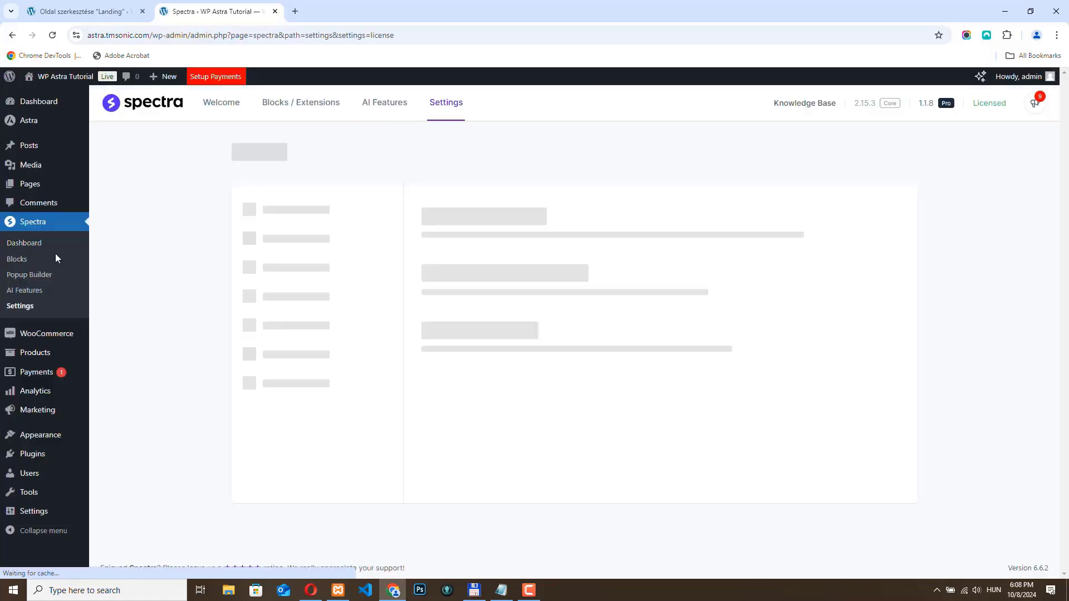
Step: Create a new WordPress page titled "Landing" and disable the display of its title
click(33, 184)
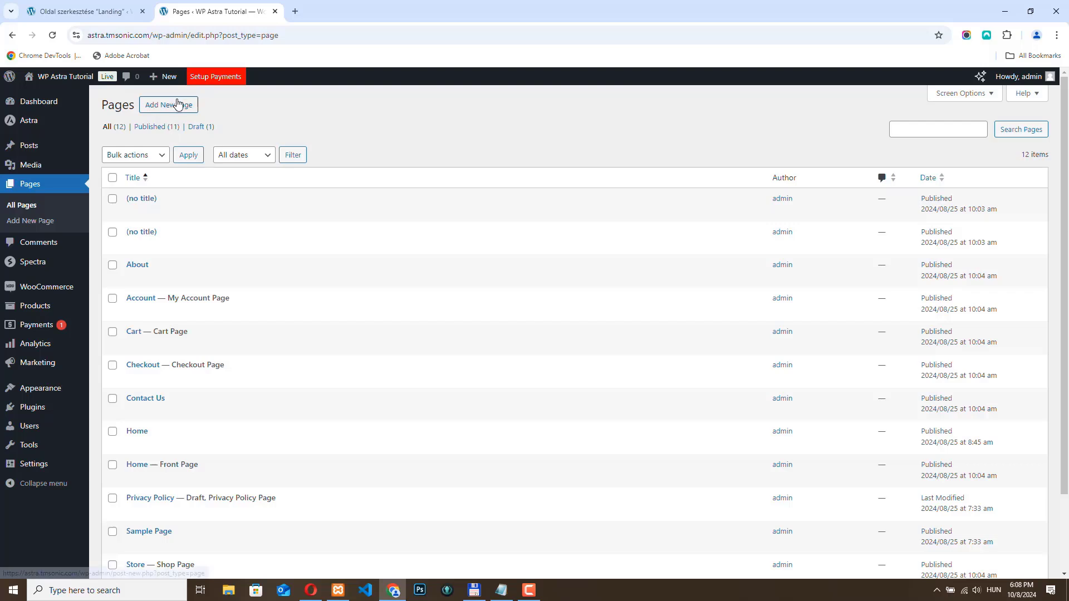
click(172, 107)
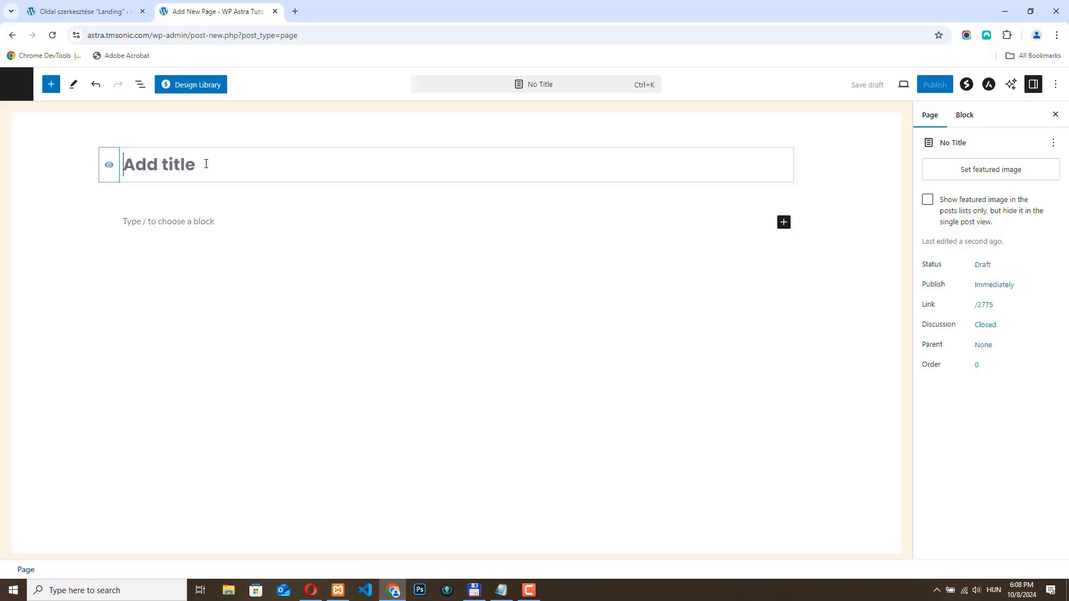
text(Landing)
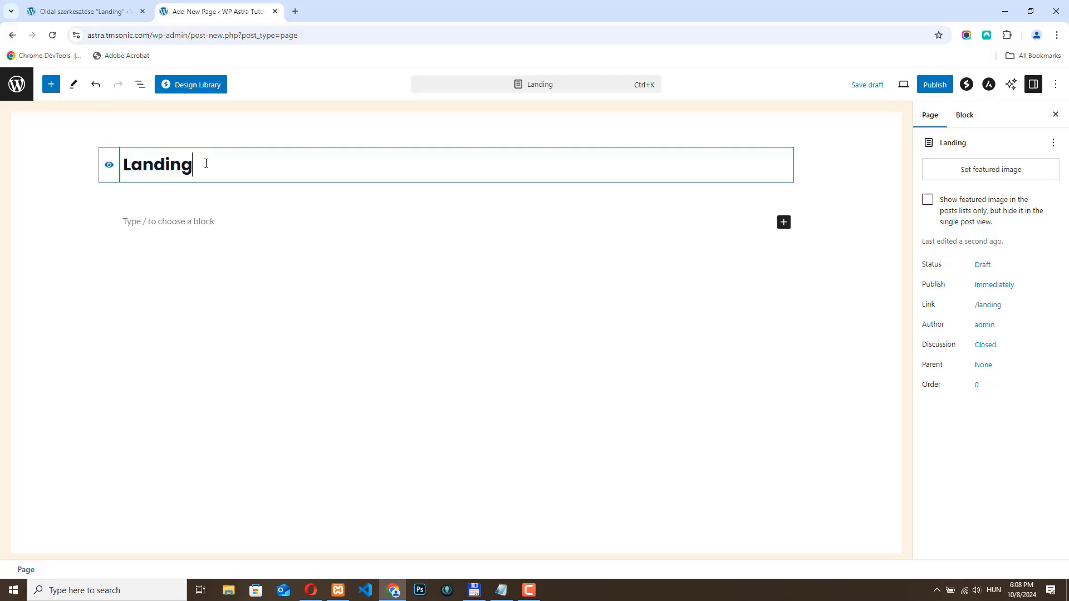
click(443, 341)
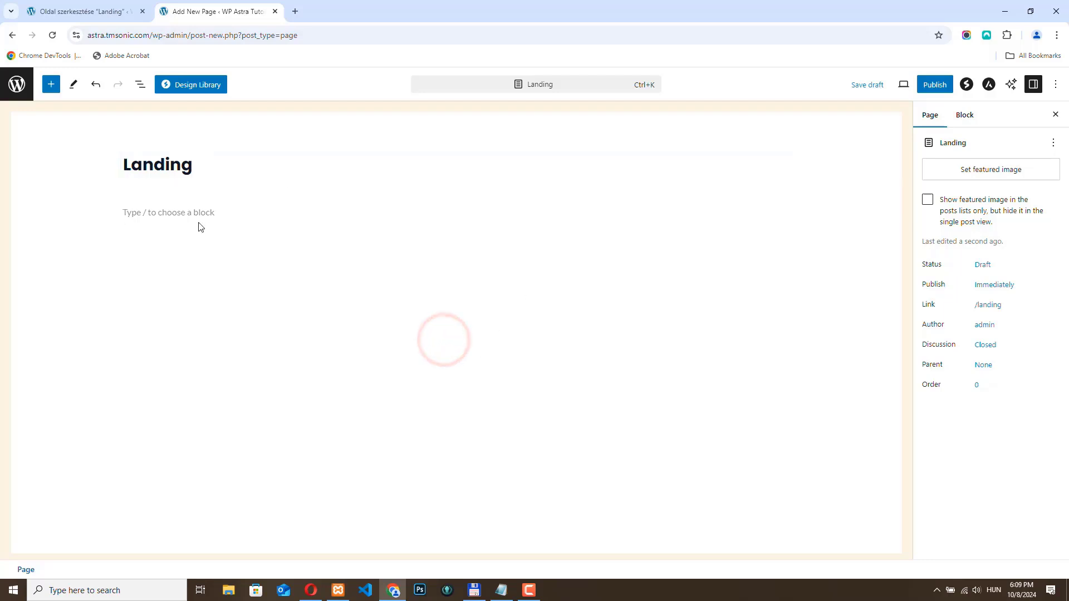
click(218, 165)
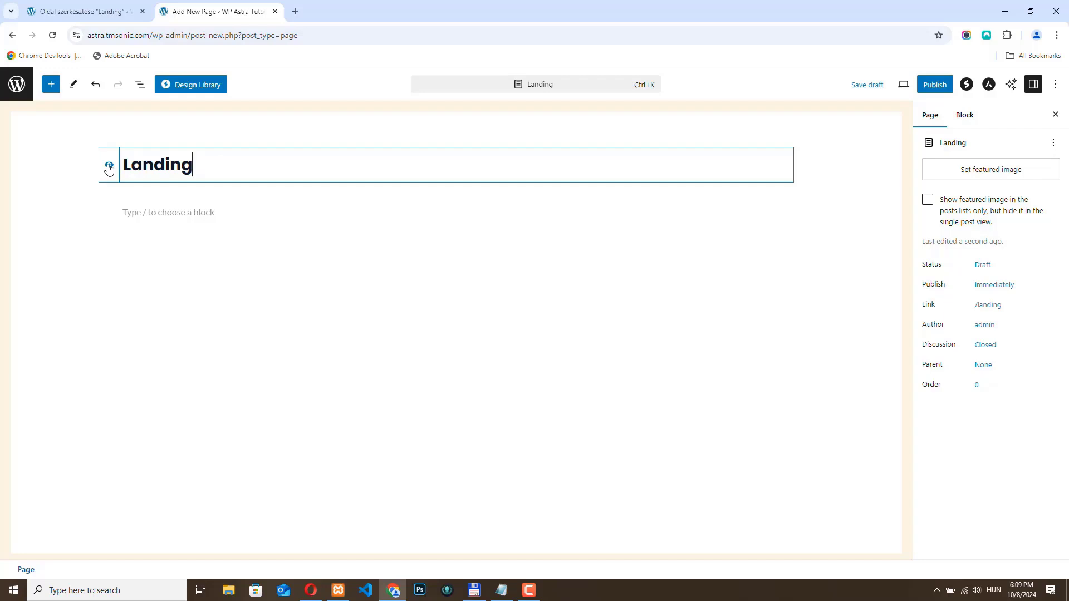
click(109, 165)
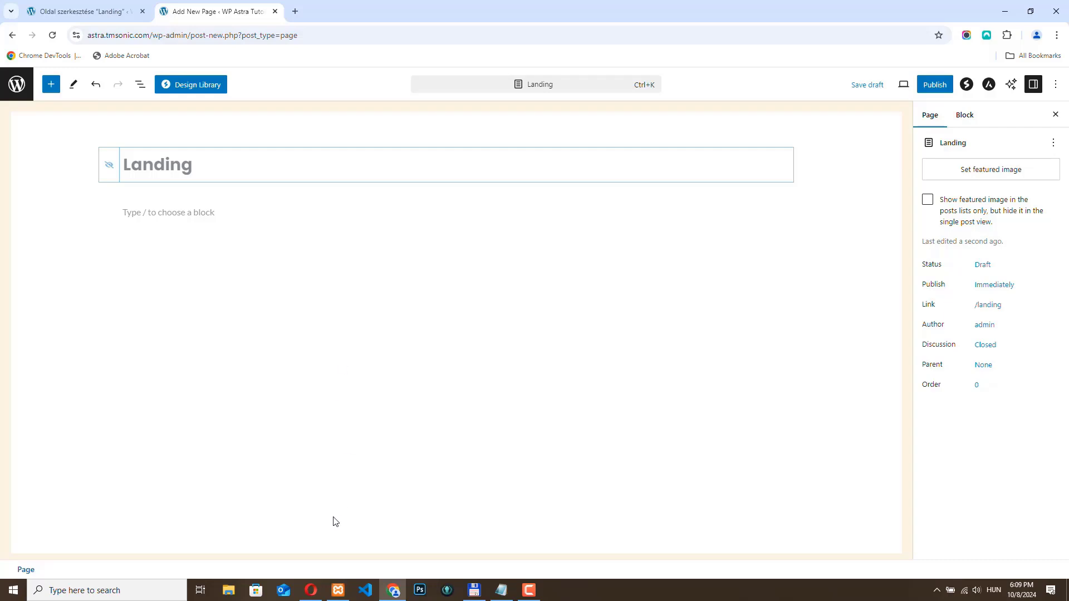
Step: Look at the finished Pay Per Click landing page in Opera and return to the page editor in Chrome
click(312, 591)
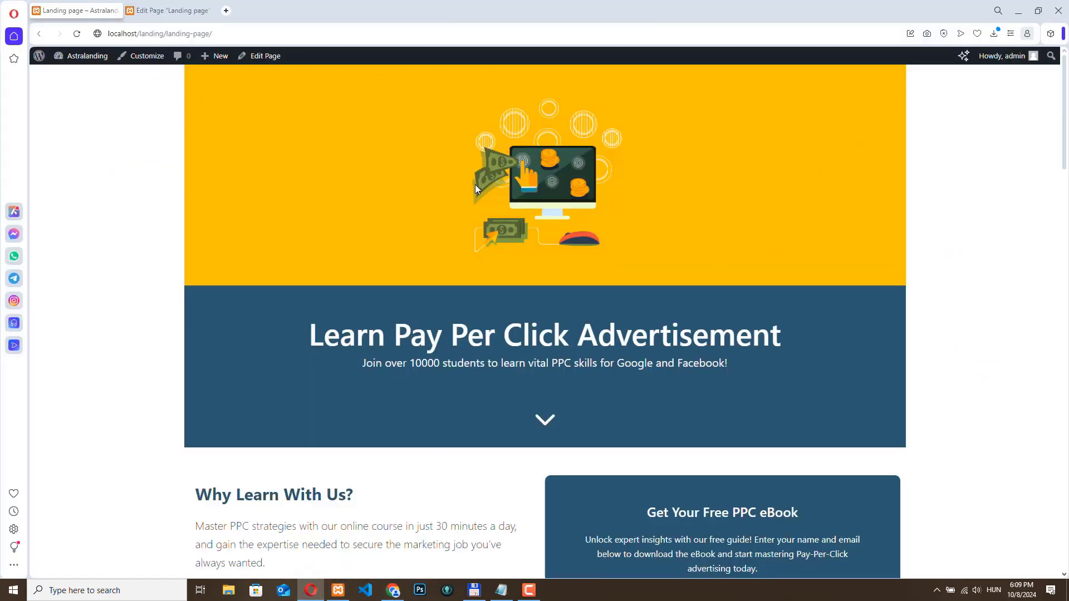
click(393, 591)
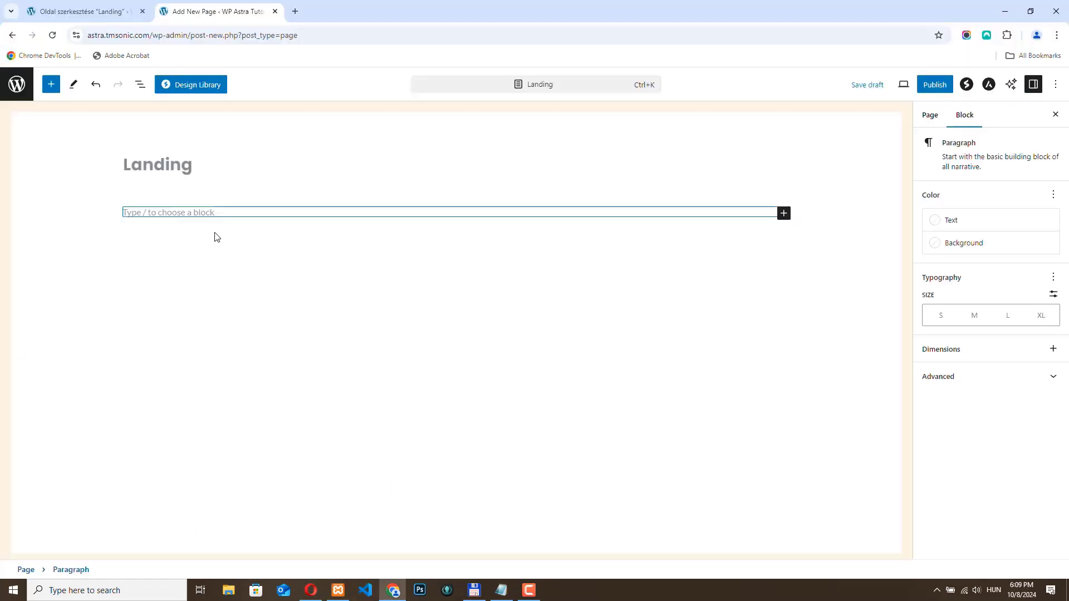
Step: Open the block inserter and examine the available blocks in the Spectra, Spectra Pro, Text, Media and Design categories
click(52, 87)
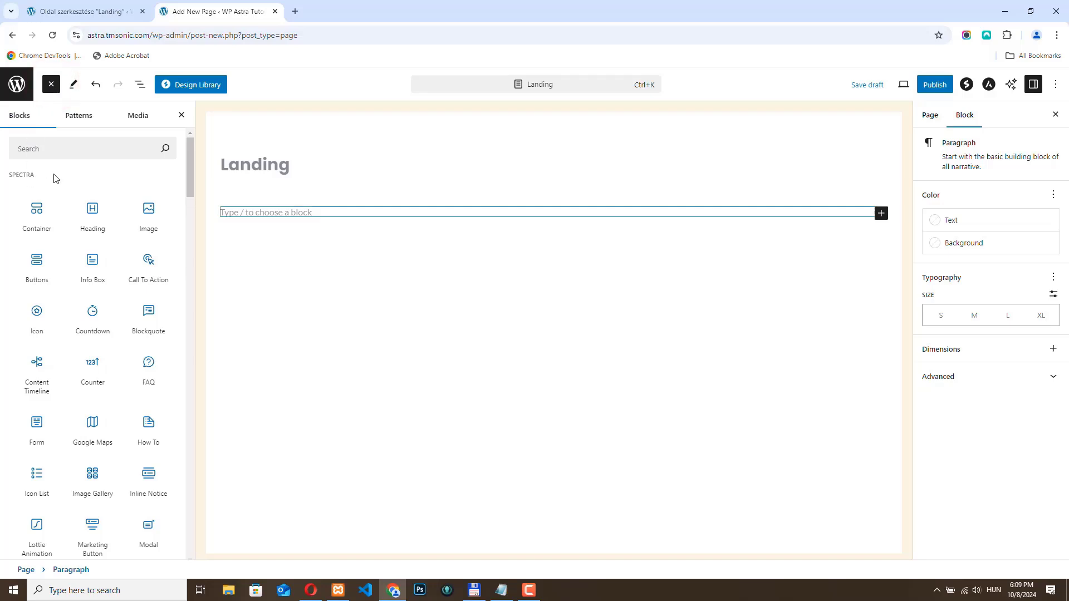
scroll(131, 228, down, 12)
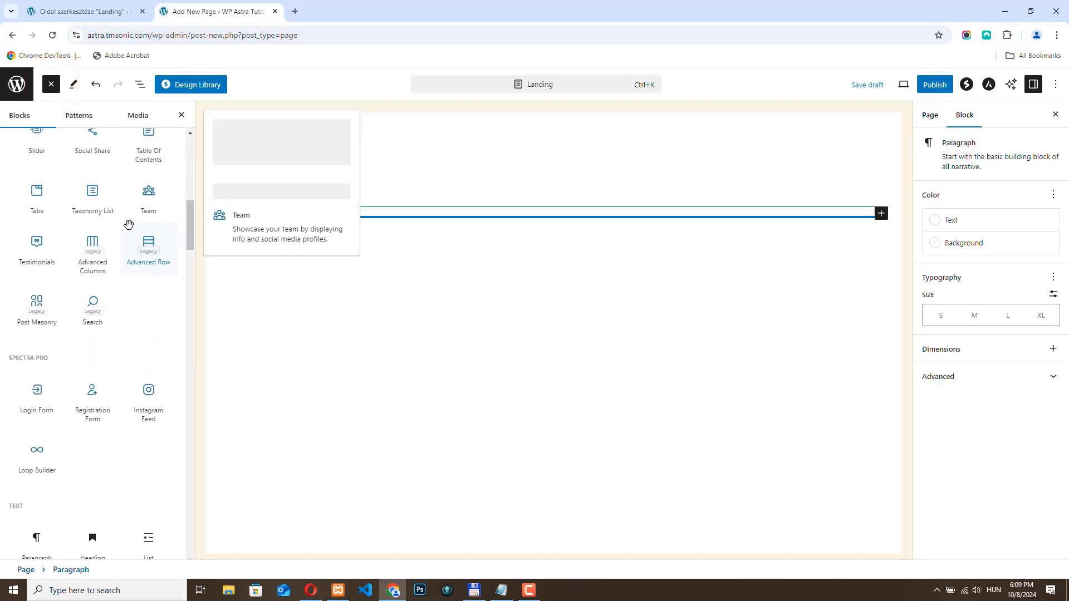
scroll(131, 229, up, 15)
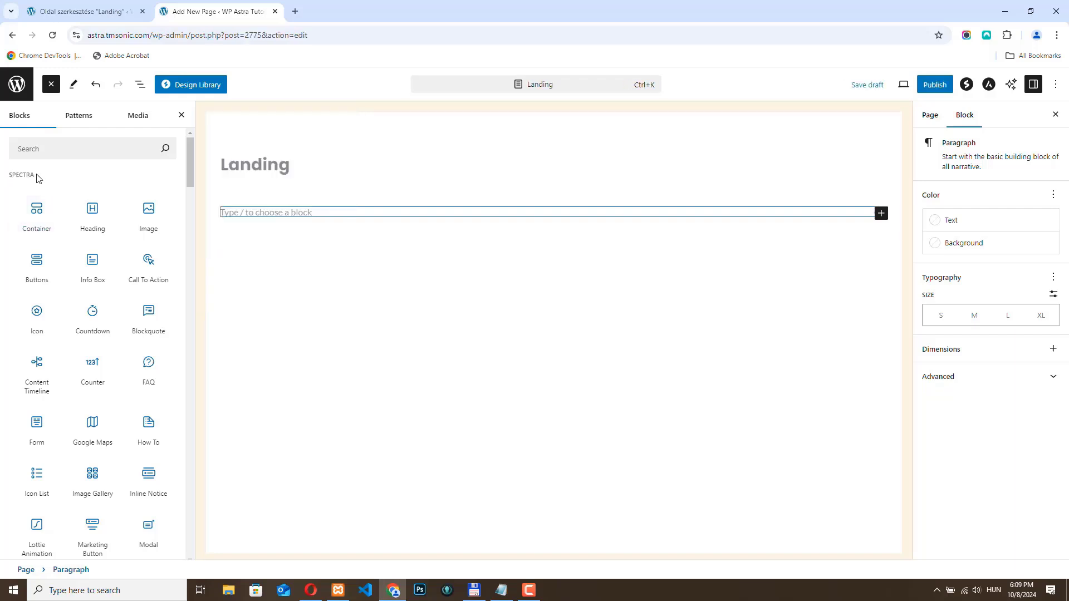
scroll(53, 211, down, 2)
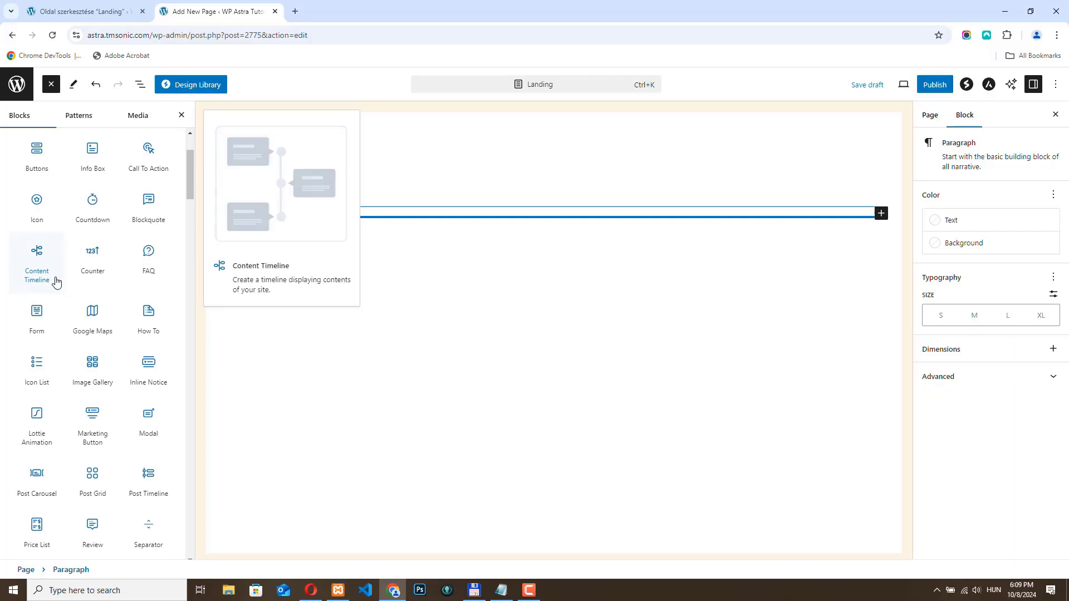
scroll(55, 281, down, 10)
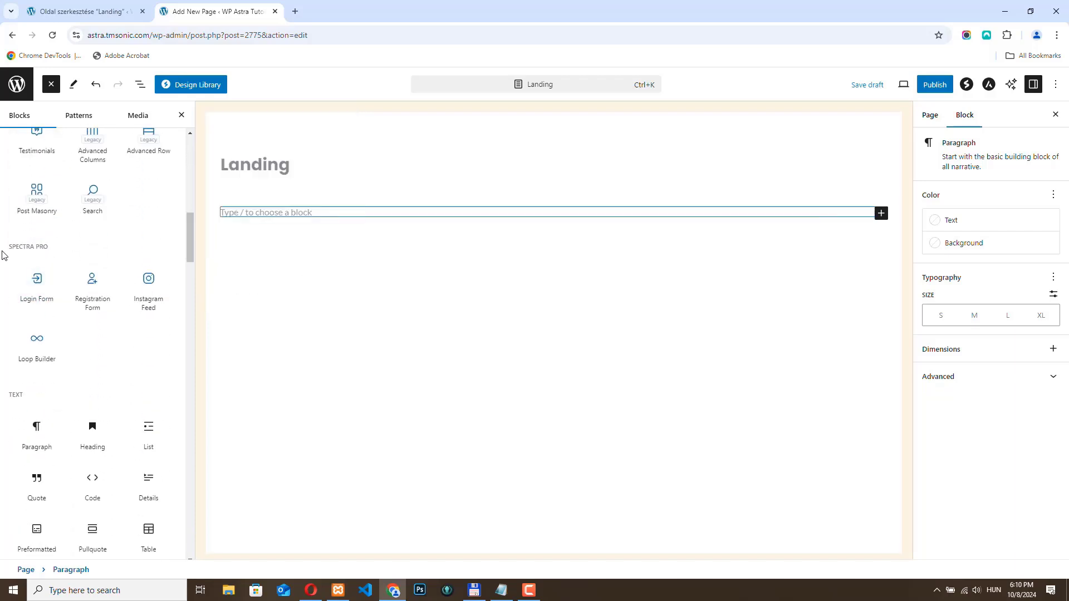
scroll(66, 259, down, 4)
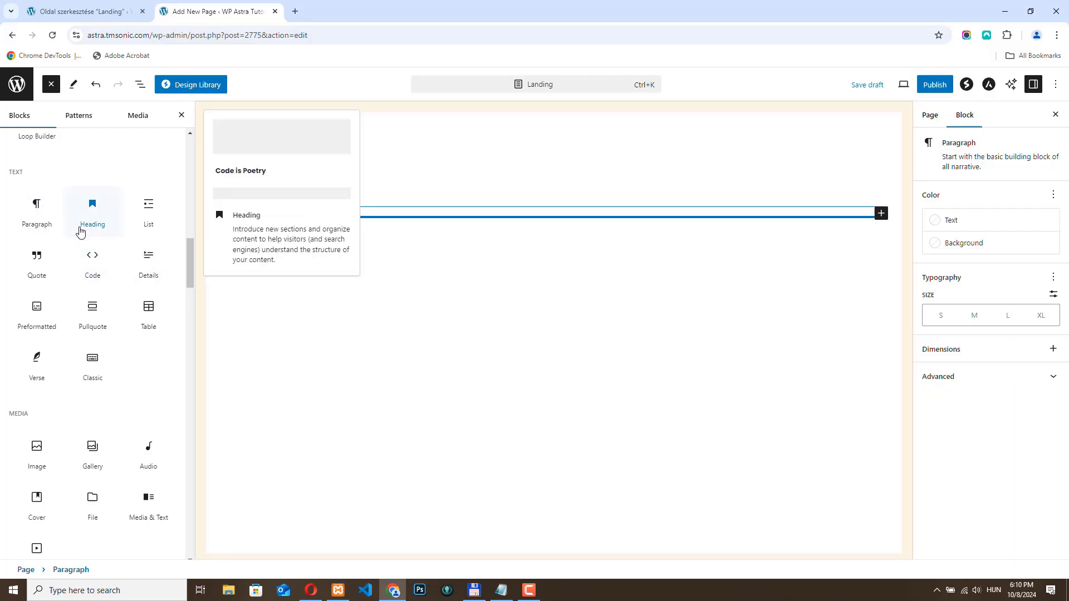
scroll(80, 232, down, 3)
double_click(8, 250)
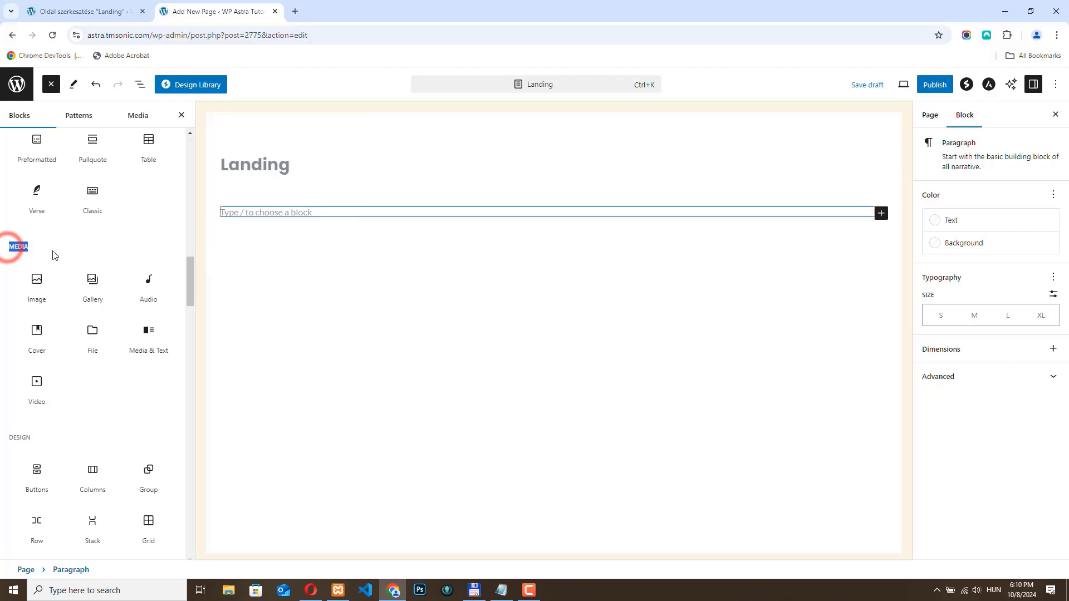
scroll(78, 261, down, 2)
double_click(10, 271)
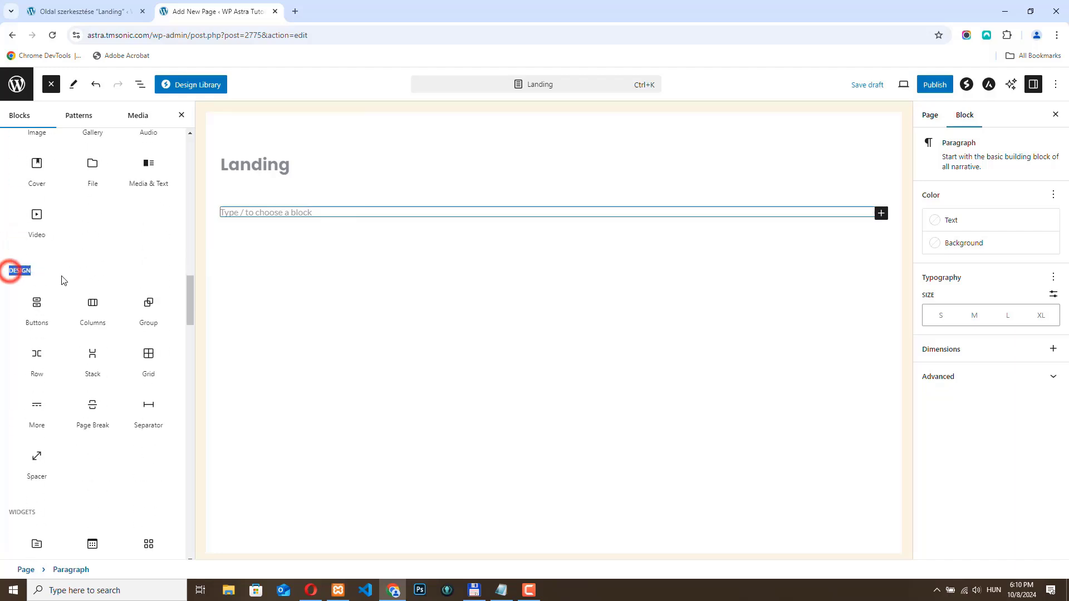
scroll(48, 472, down, 3)
scroll(75, 380, up, 10)
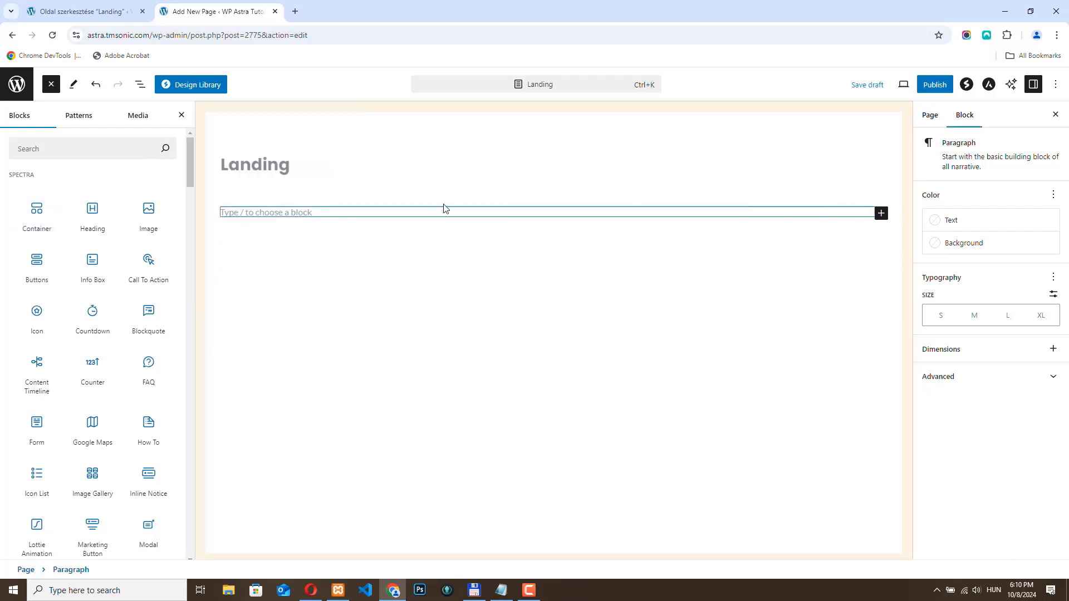
Step: Insert a Spectra Container block with the single-column layout and set its container width to Boxed
click(36, 214)
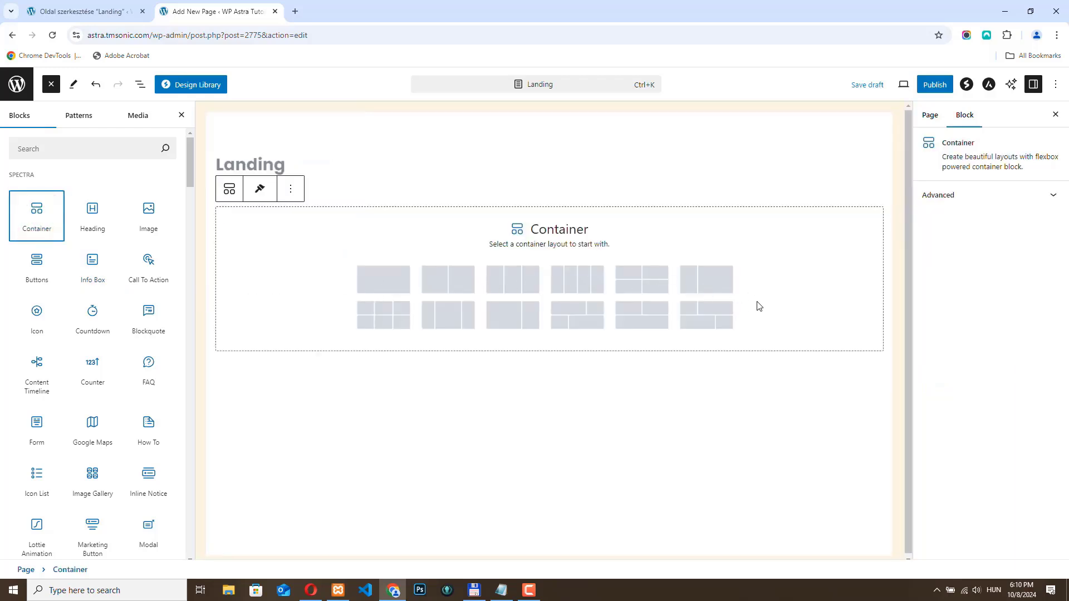
click(384, 281)
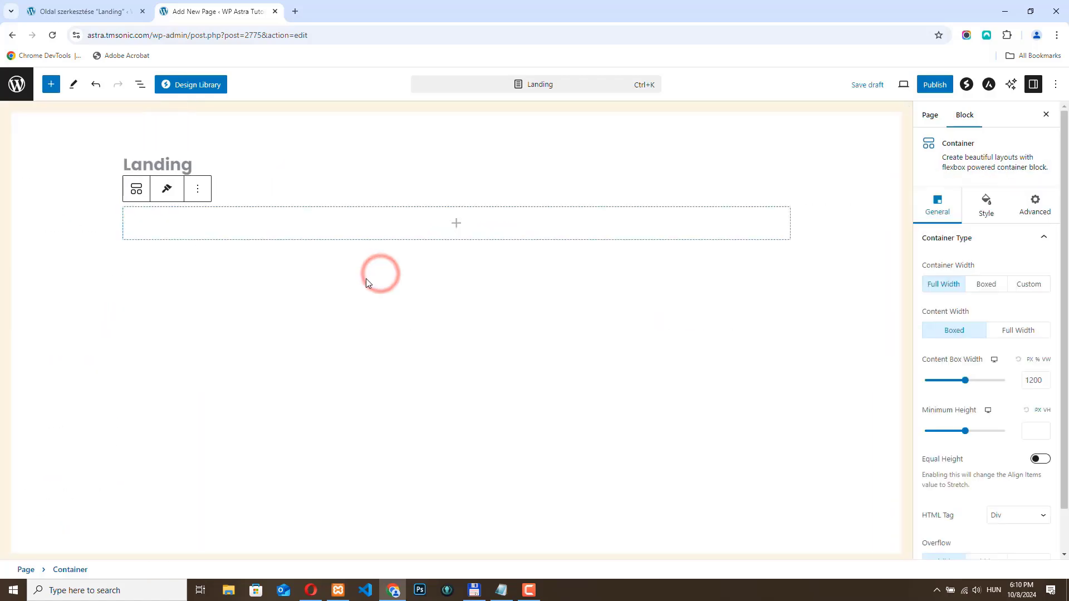
click(129, 215)
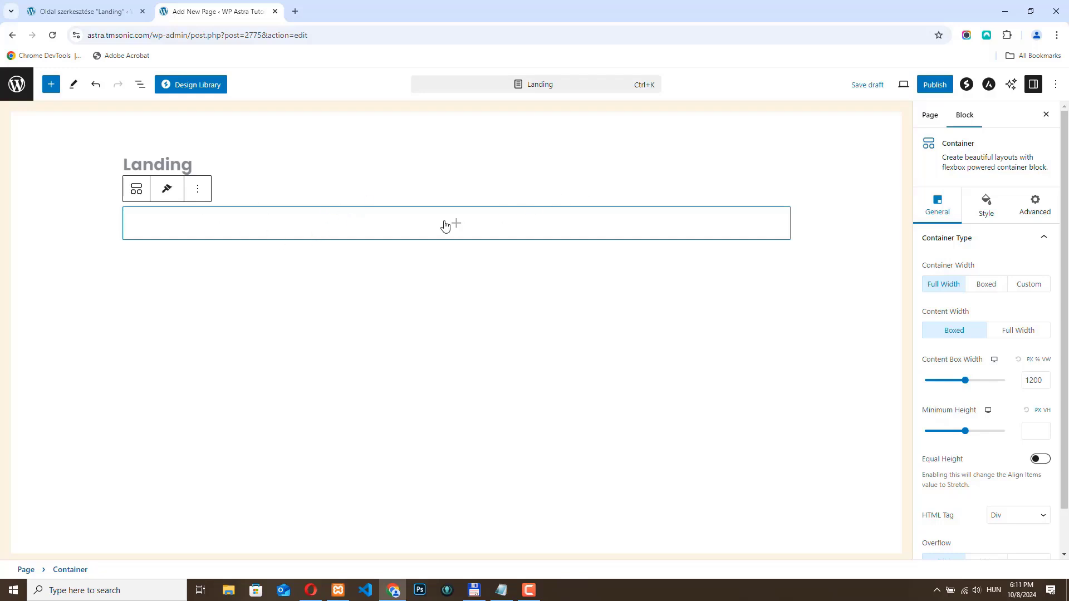
click(986, 285)
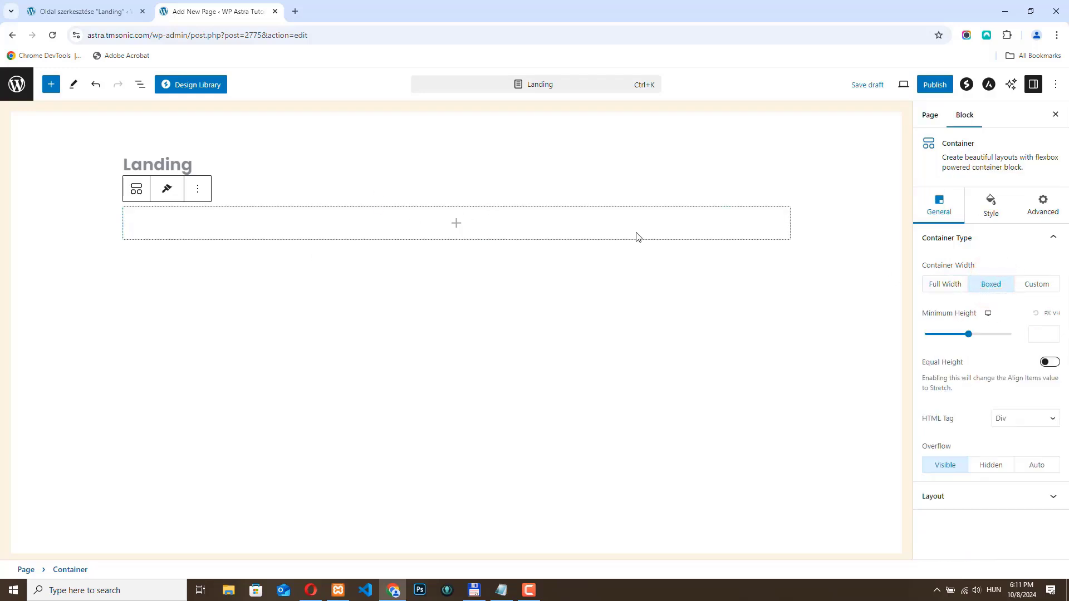
Step: Give the container a solid colour background with the hex value FFC000
click(992, 210)
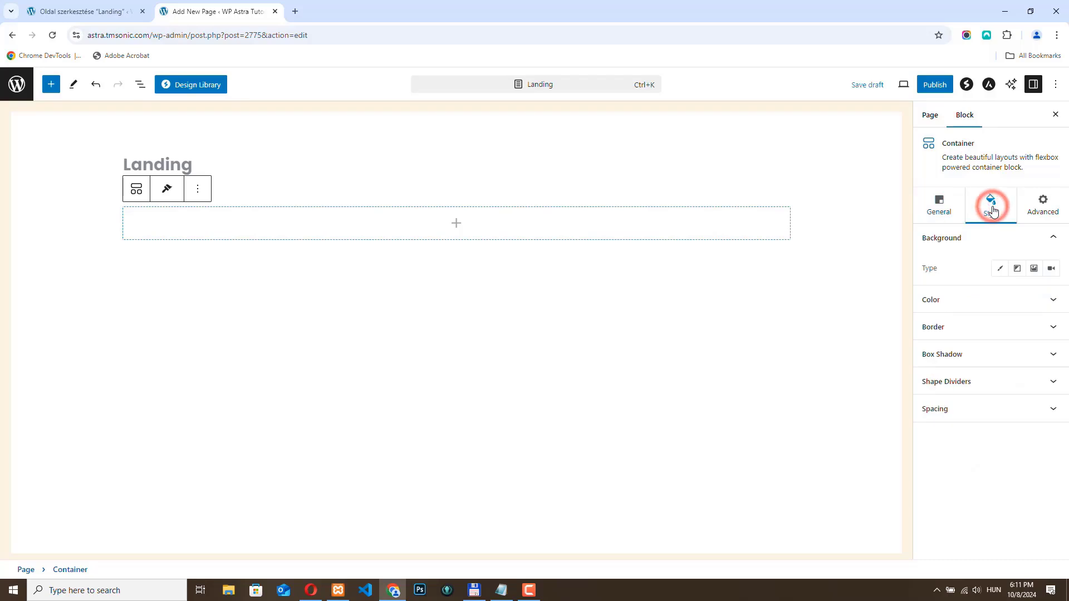
click(1000, 268)
click(1051, 300)
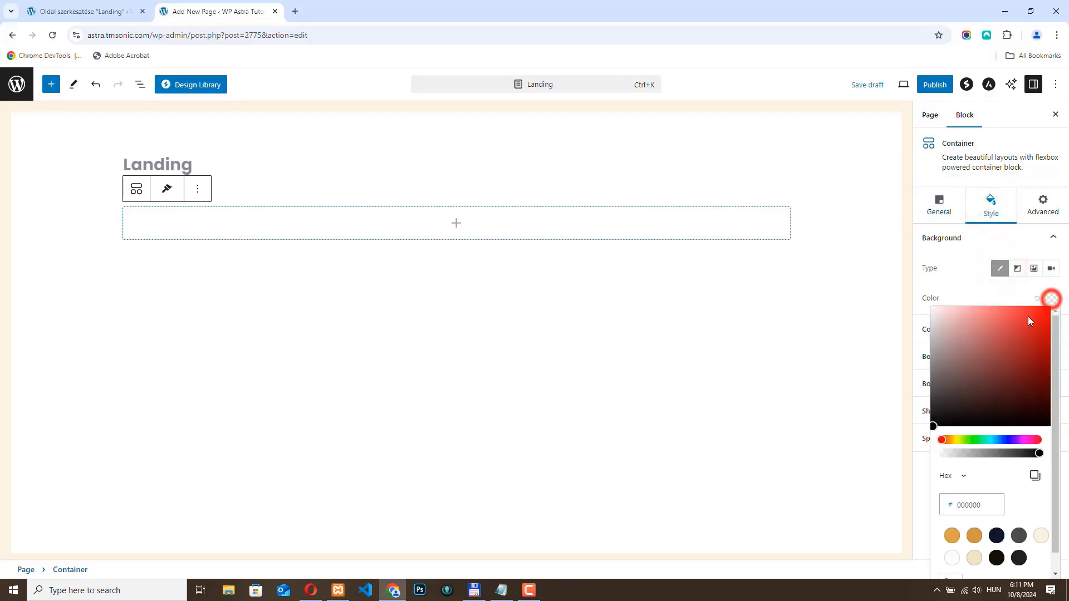
double_click(983, 505)
text(FFC000)
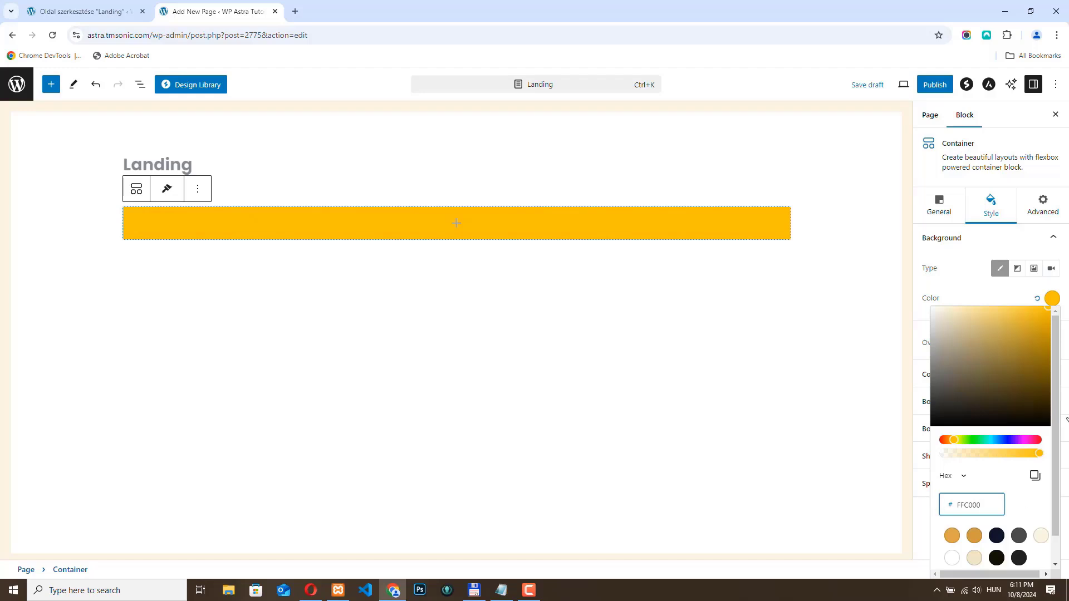
click(1056, 302)
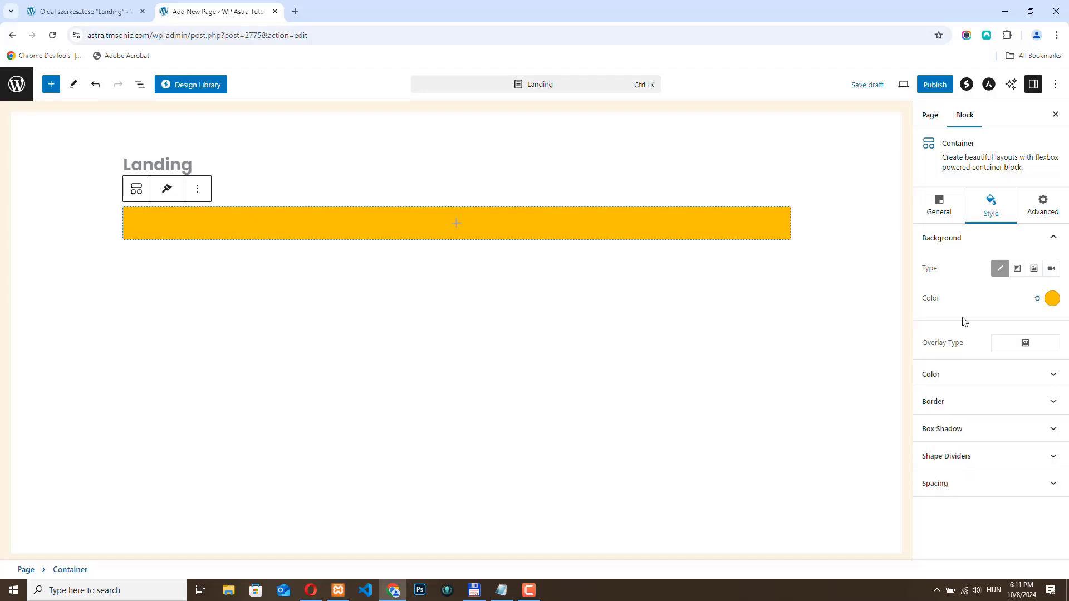
Step: Unlink the container's padding values and set its top and bottom padding to 50 px
click(1048, 488)
scroll(1036, 478, down, 2)
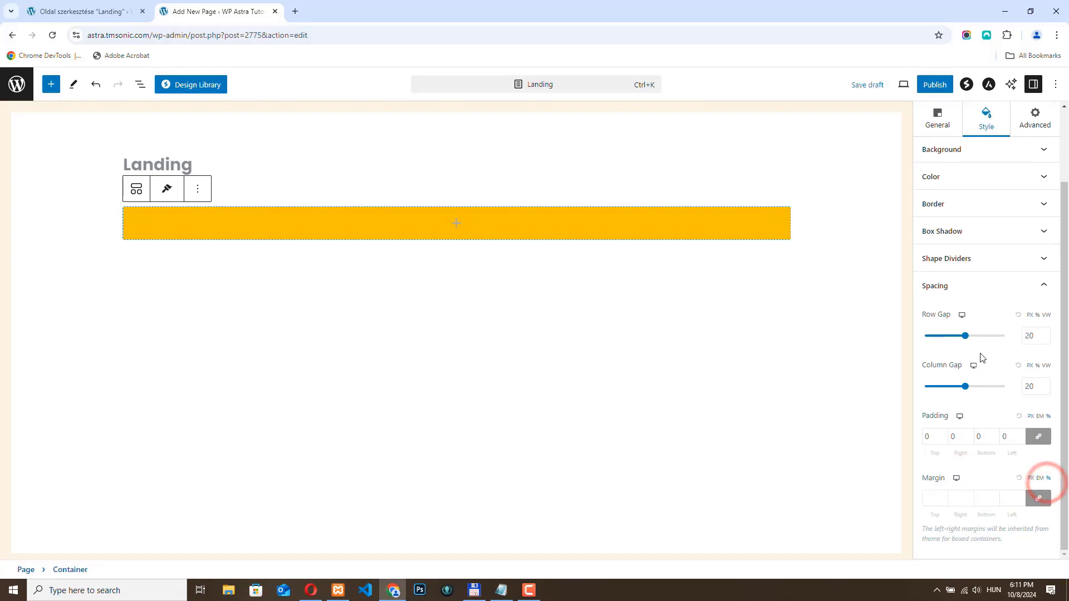
click(1037, 436)
click(934, 439)
text(50)
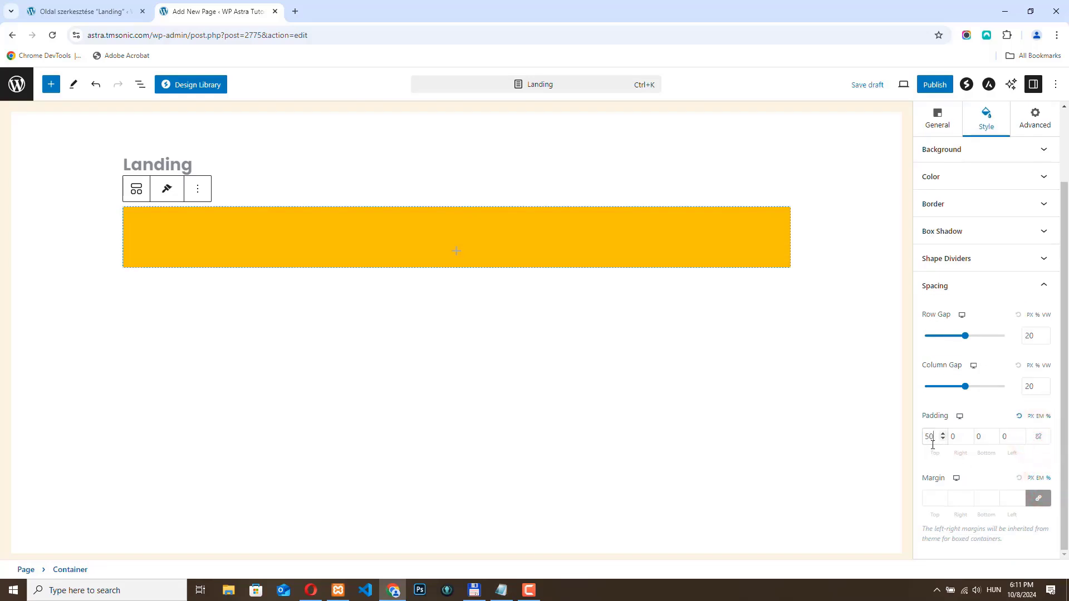
click(982, 437)
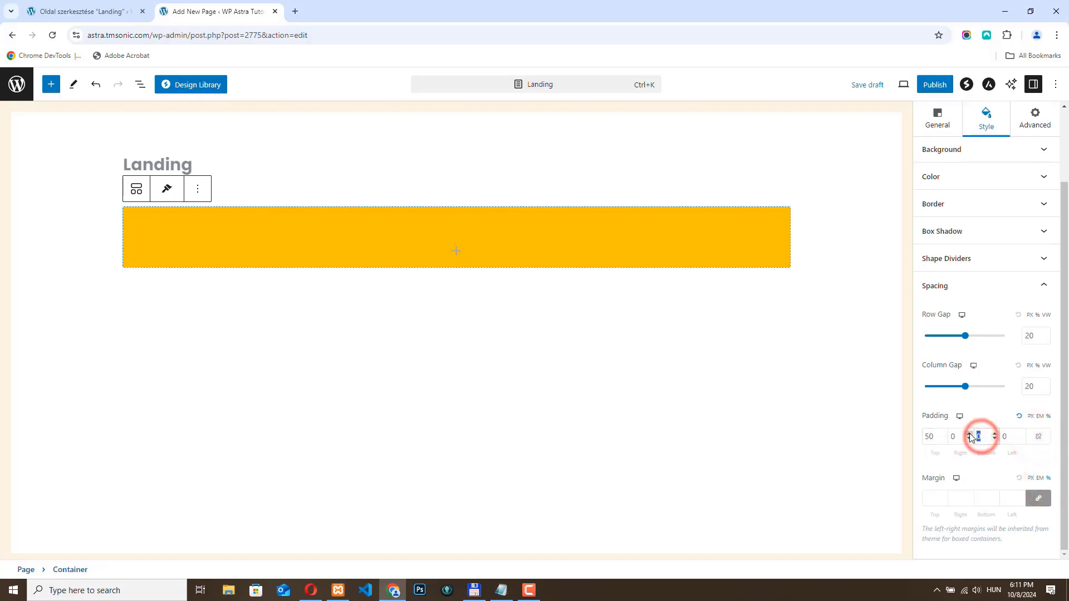
text(50)
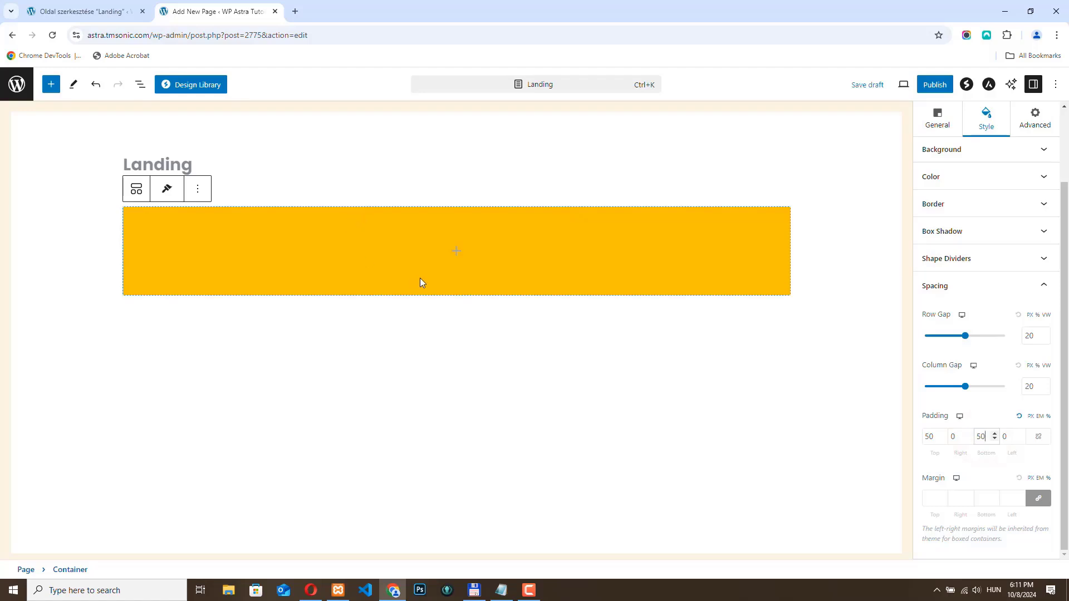
Step: Insert a Spectra Image block inside the yellow container and upload the ppc-300x297 picture into it
click(455, 250)
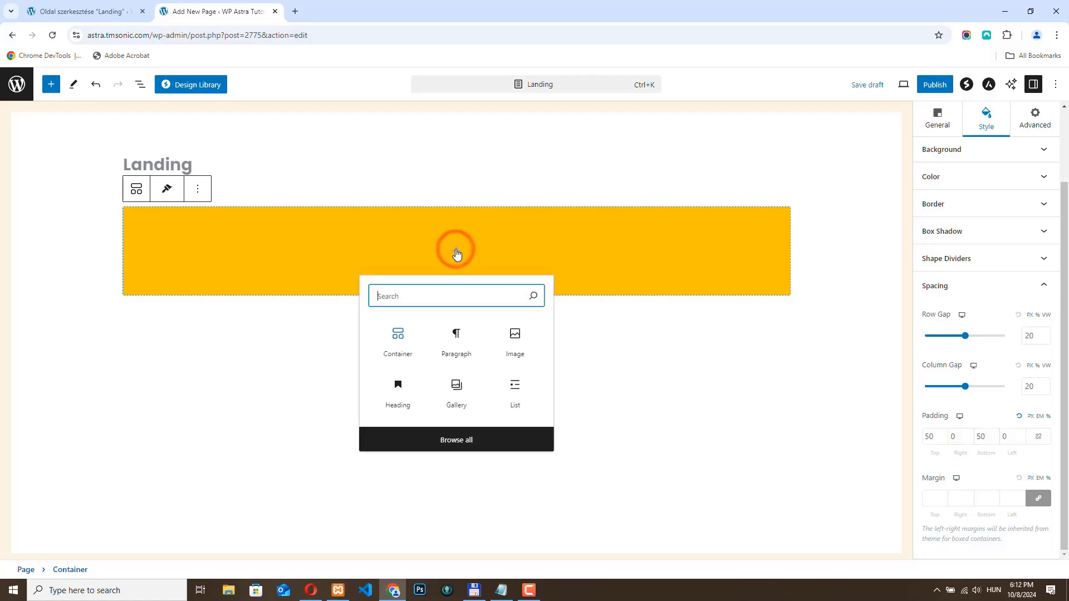
text(image)
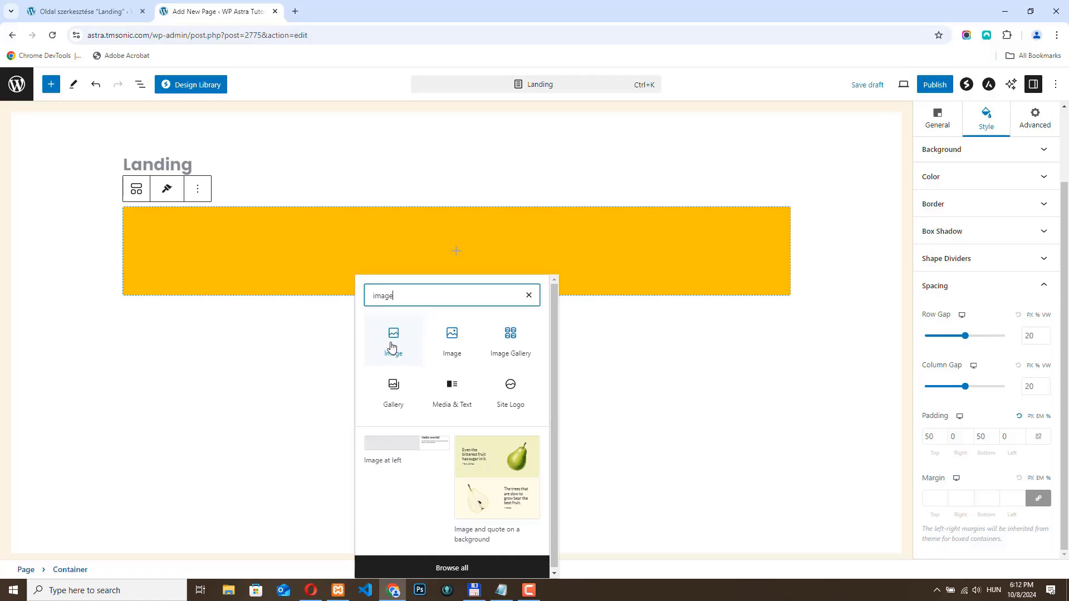
click(452, 339)
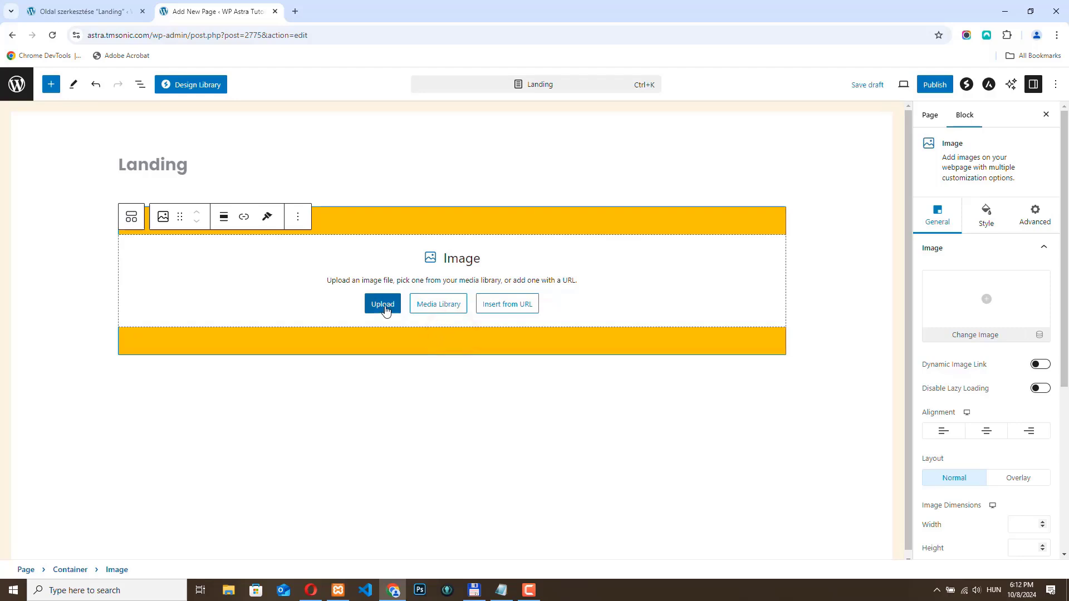
click(385, 305)
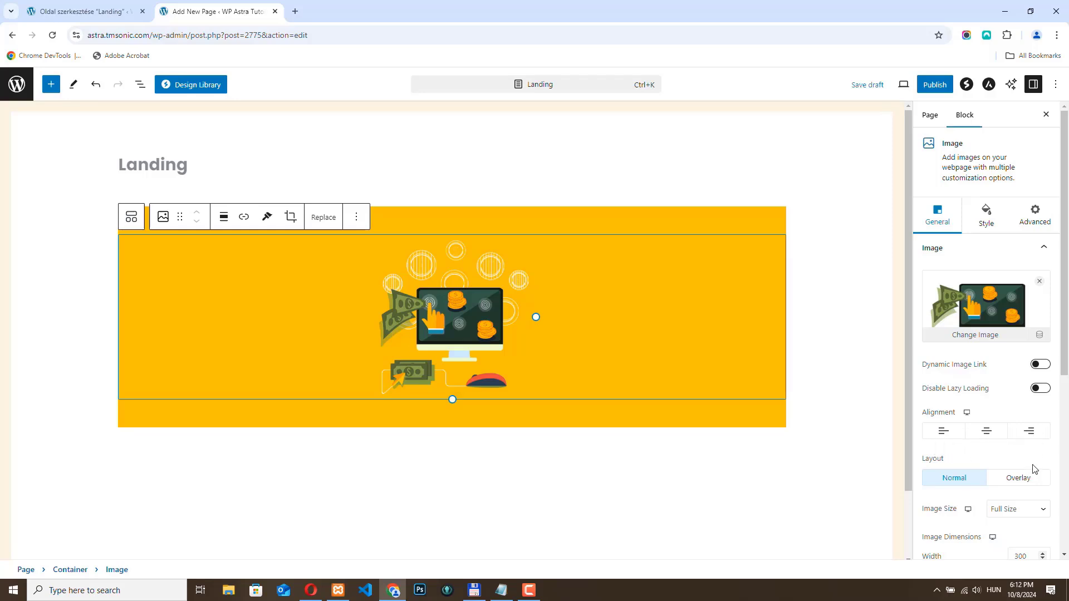
Step: Enter an alt text starting with "Lan" for the uploaded image
scroll(1015, 466, down, 3)
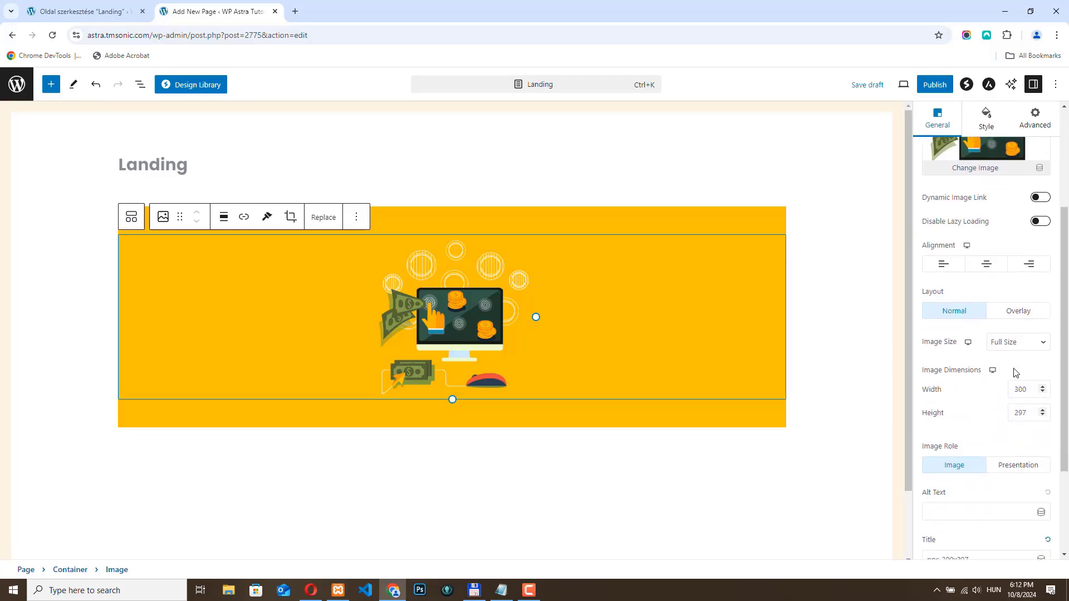
scroll(1008, 401, down, 2)
click(969, 399)
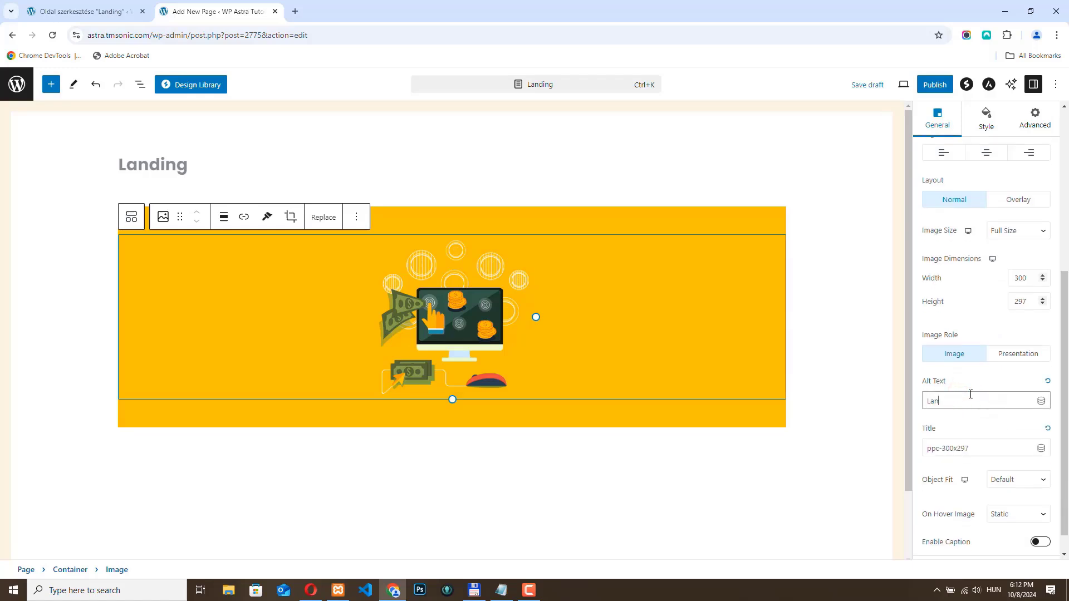
text(Lan)
scroll(983, 409, up, 4)
scroll(990, 345, up, 2)
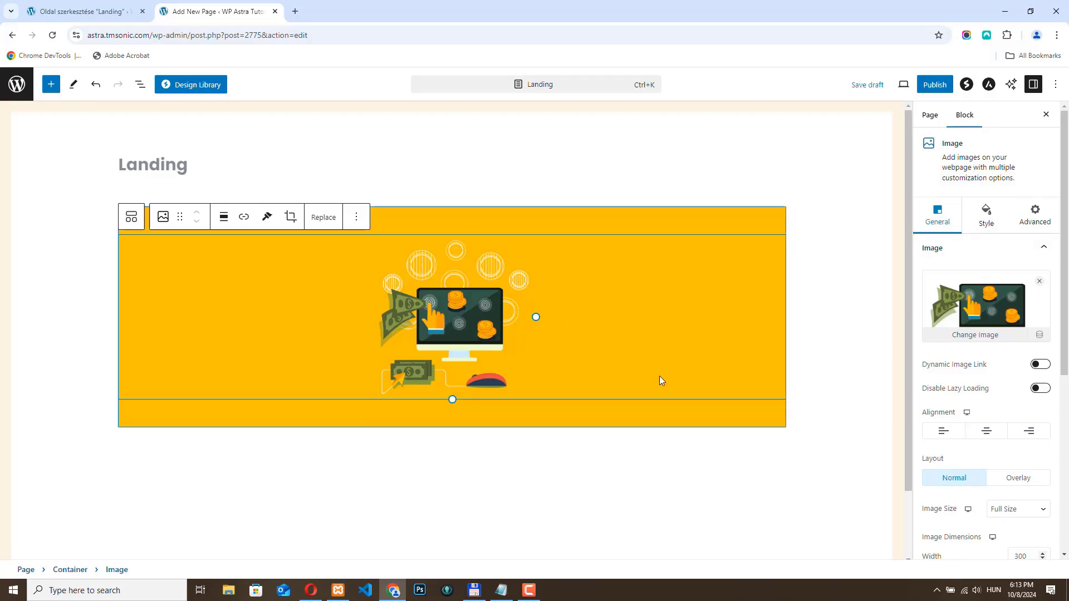
Step: Publish the Landing page and open its live version in a new browser tab
click(934, 84)
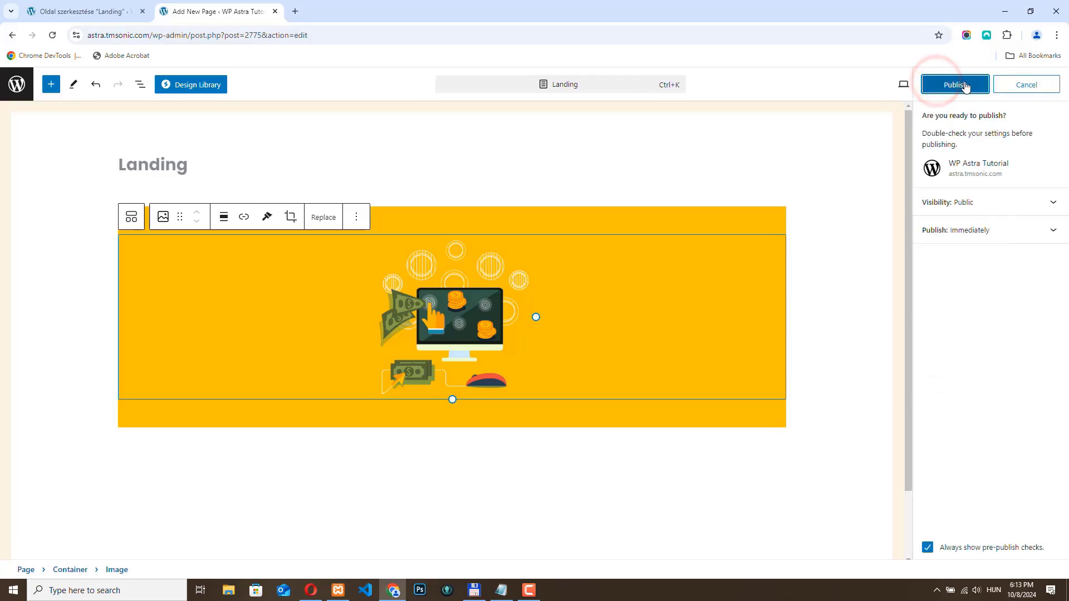
click(965, 86)
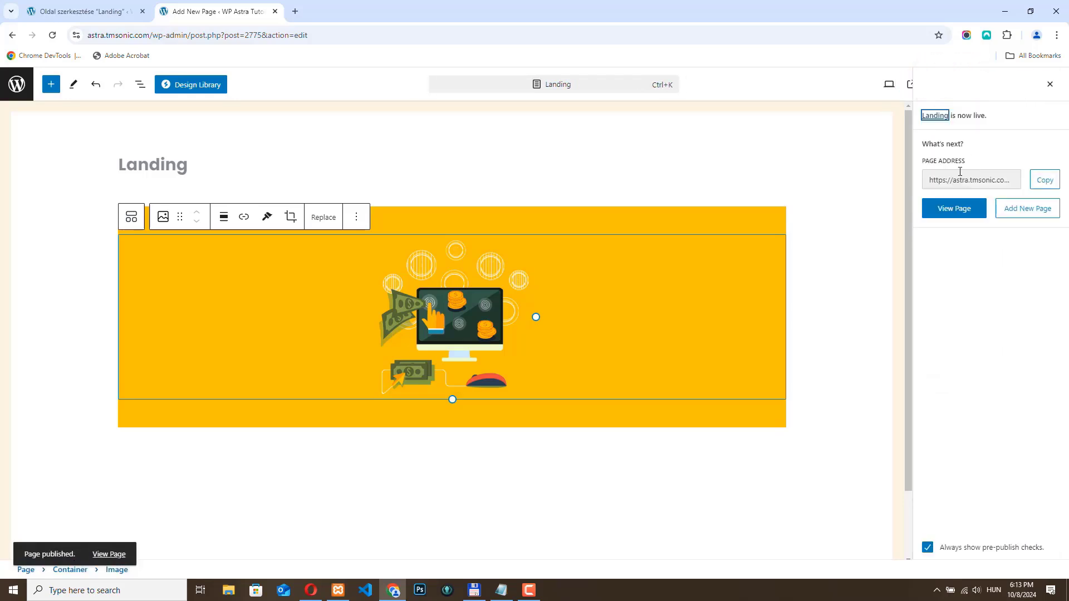
right_click(945, 211)
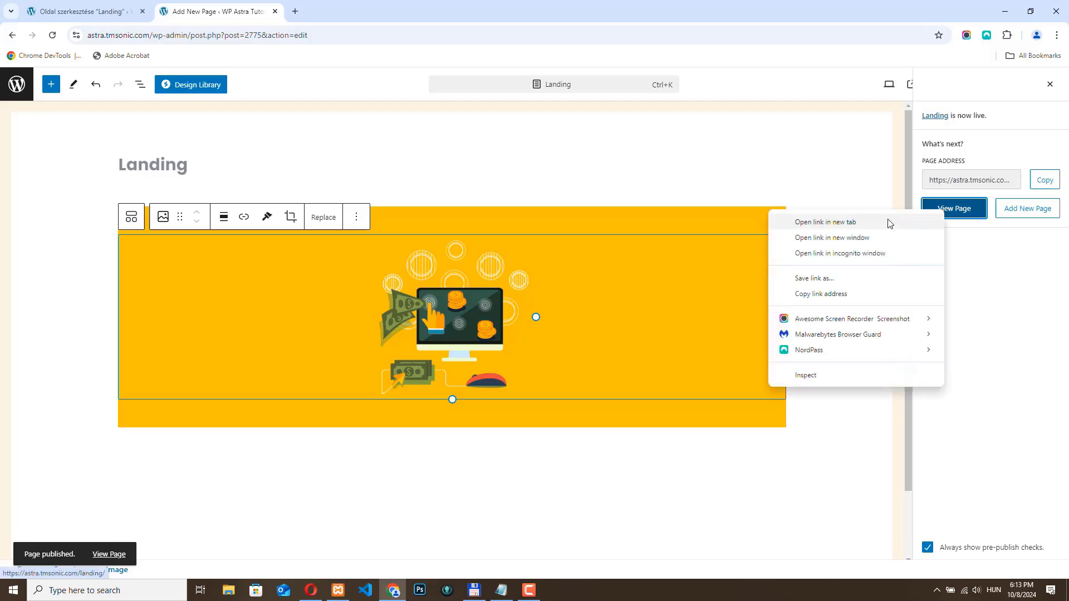
click(864, 226)
Step: Compare the live page in Chrome with the finished landing page in Opera, and return to the page editor
click(311, 590)
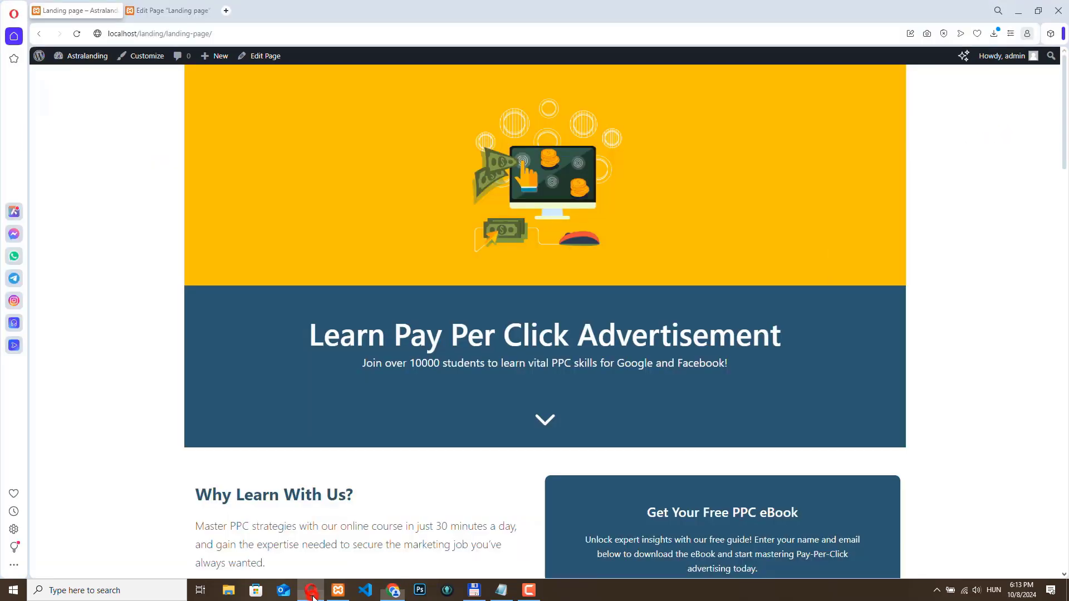
click(311, 590)
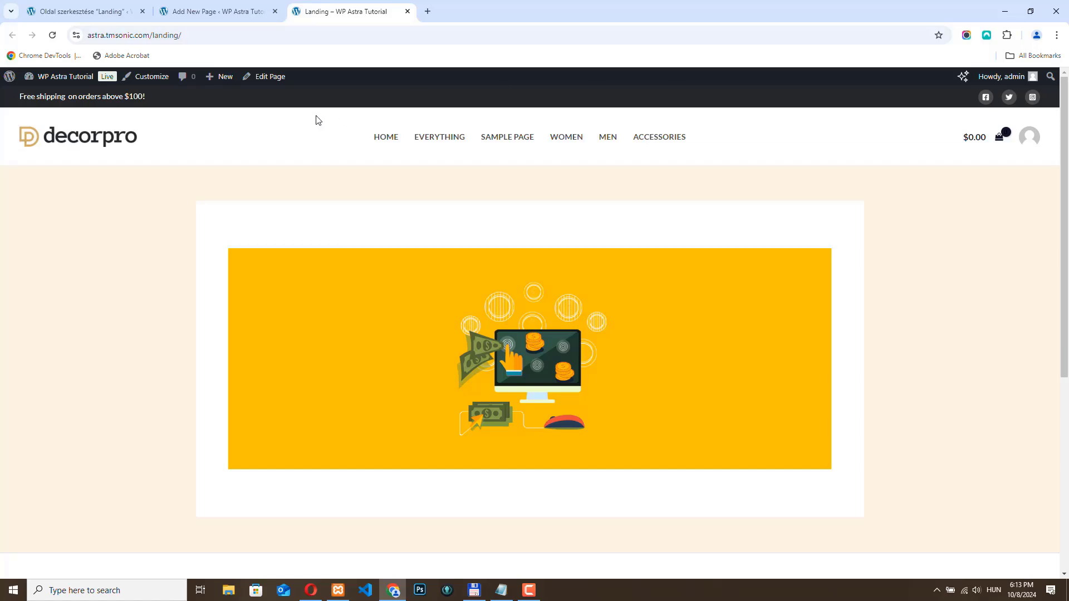
click(191, 12)
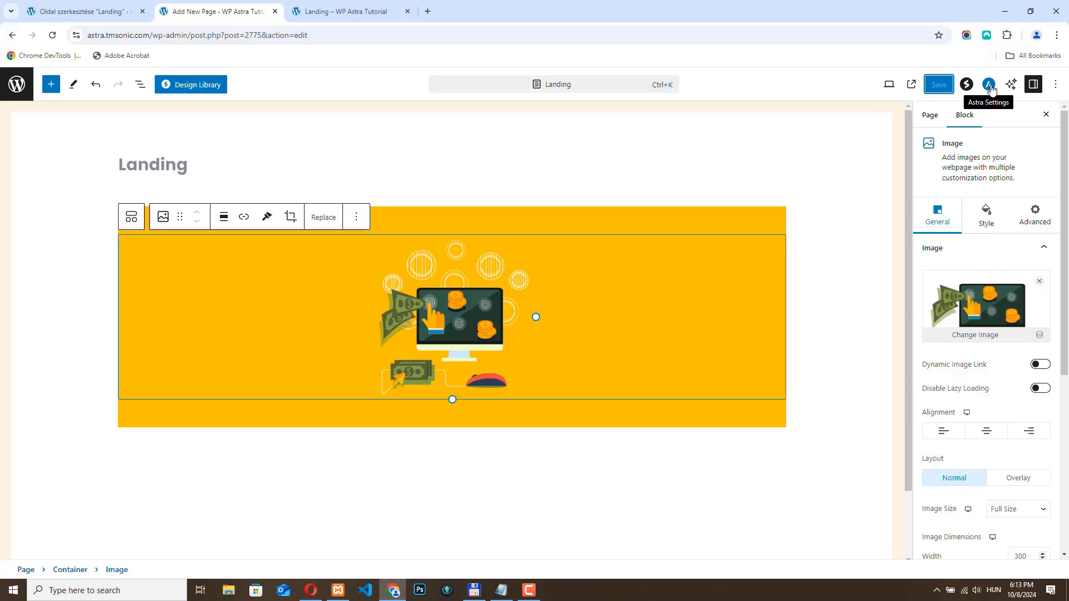
Step: Disable the header for this page in the Astra Settings and save the page
click(990, 85)
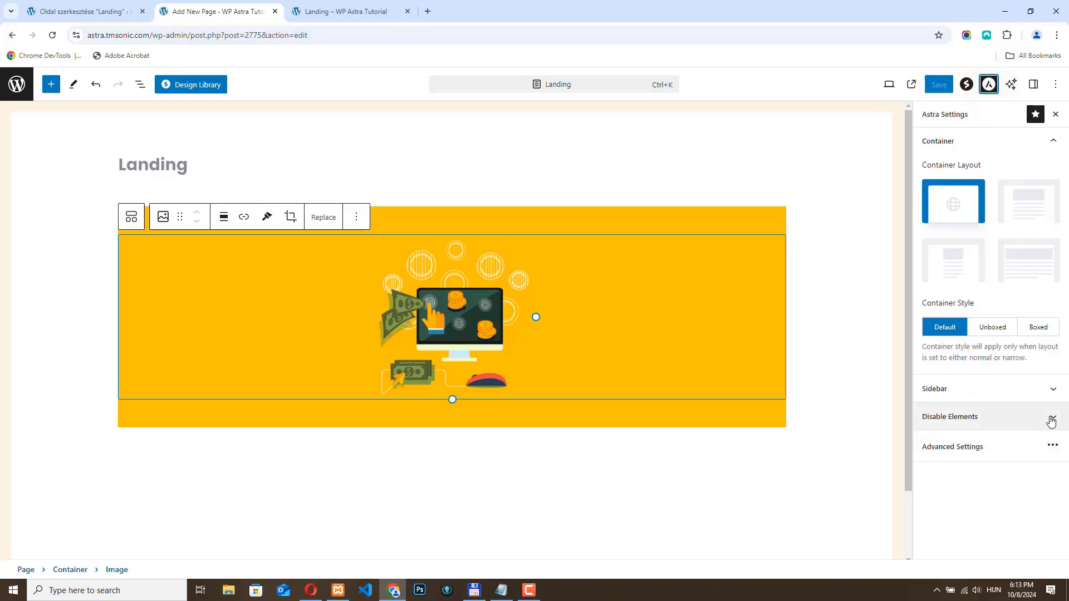
click(1051, 422)
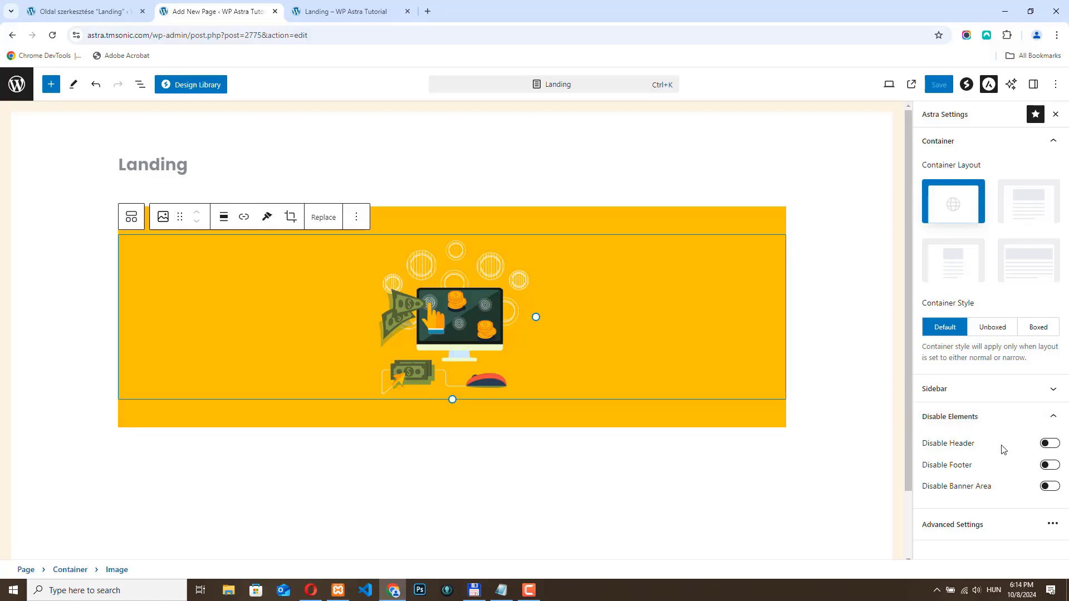
click(1048, 443)
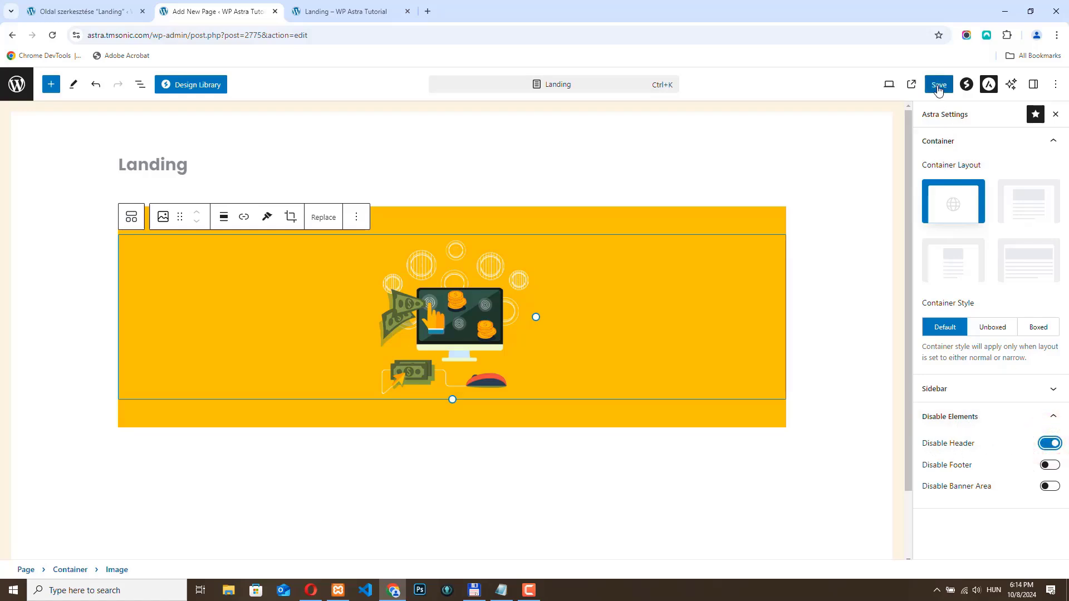
click(938, 85)
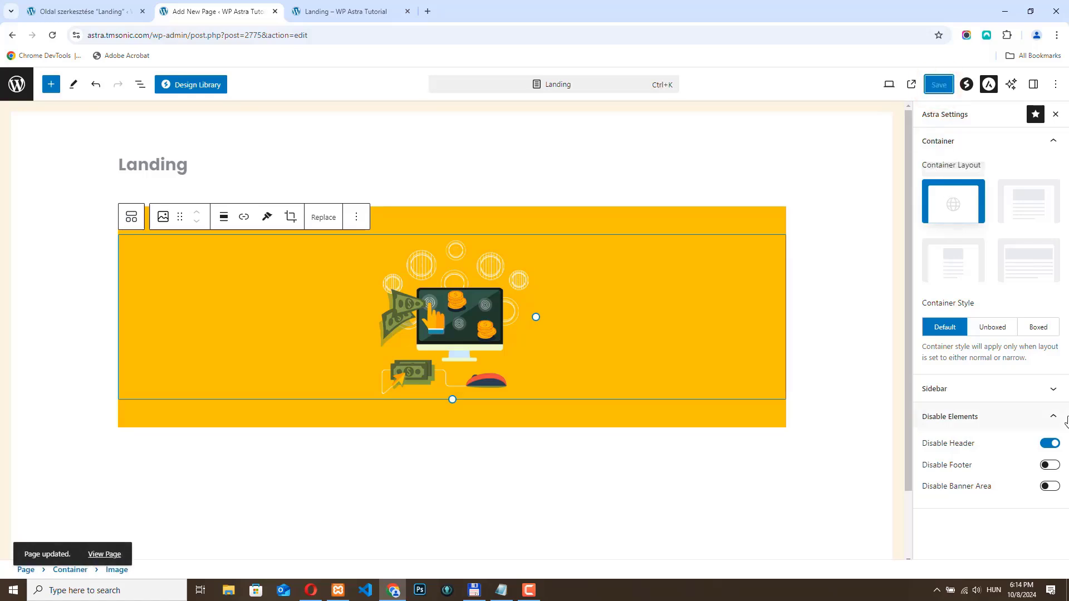
Step: Reload the live Landing page and examine its header area, content spacing and footer
click(323, 11)
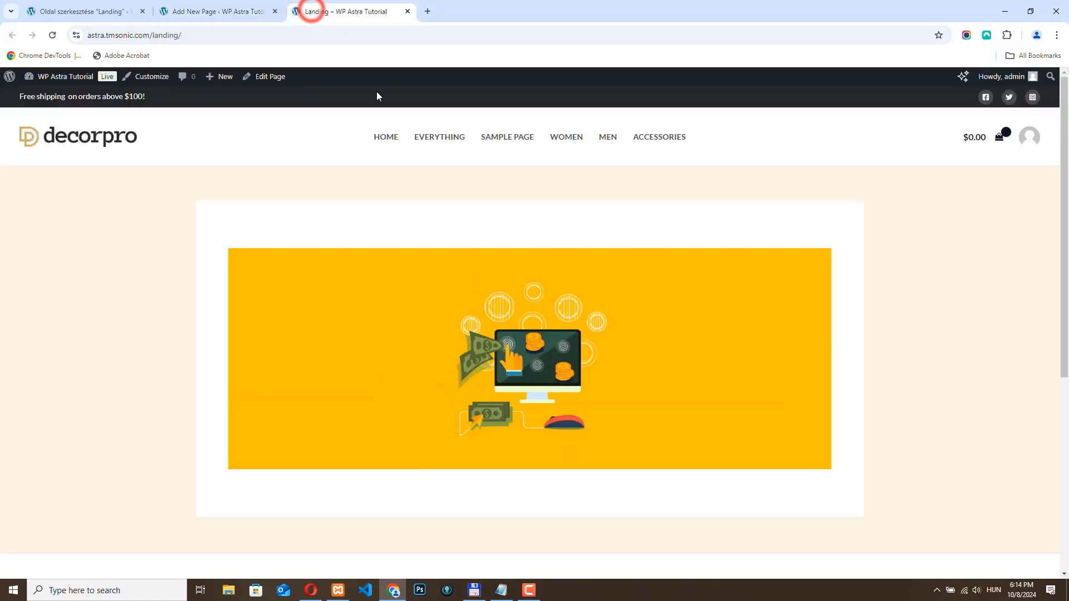
click(51, 35)
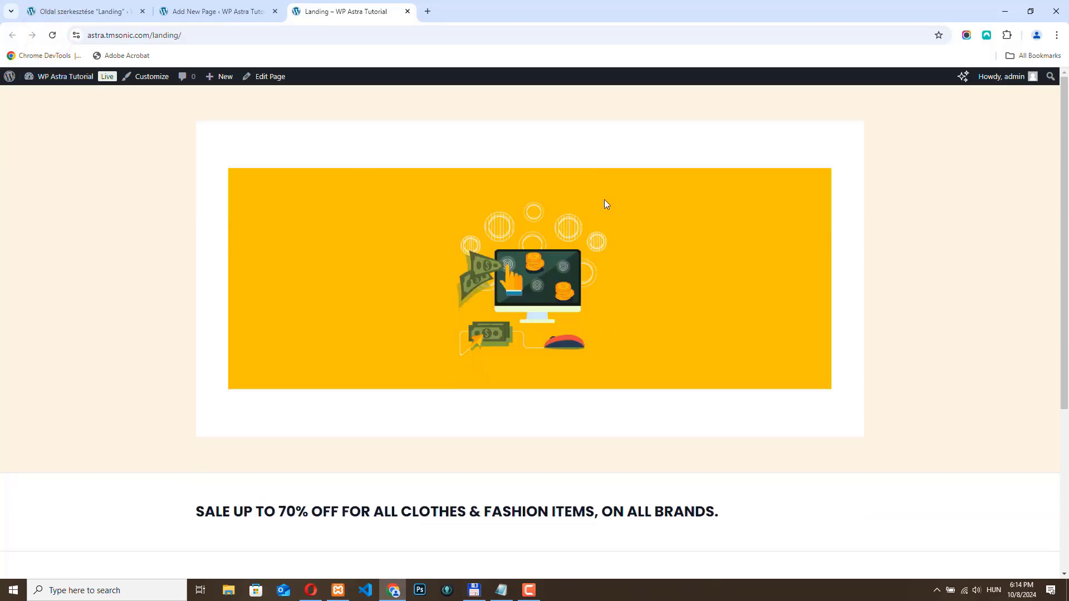
scroll(465, 174, down, 5)
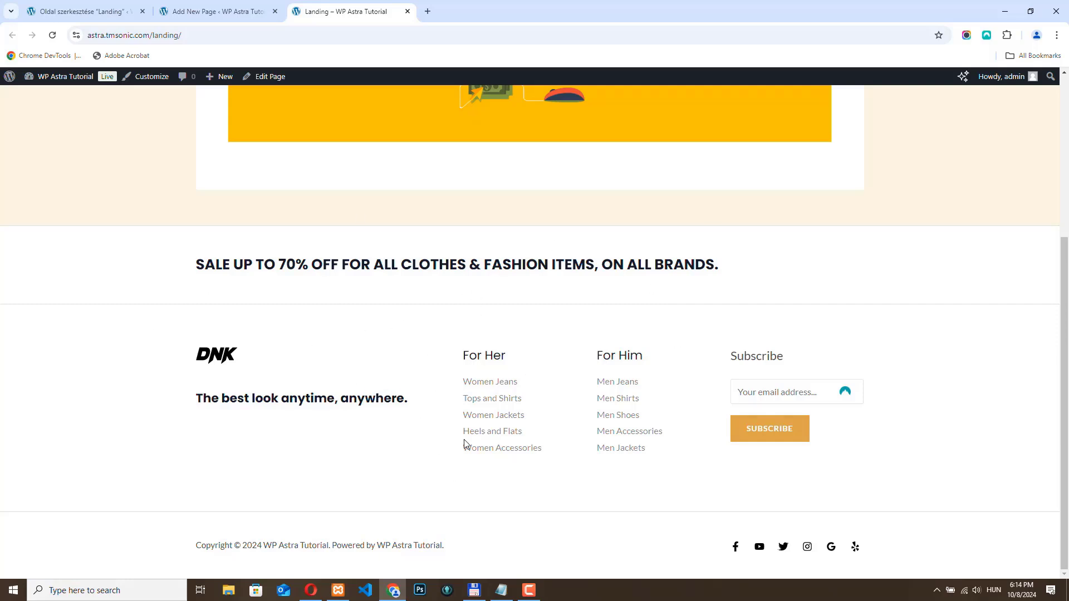
scroll(465, 443, up, 5)
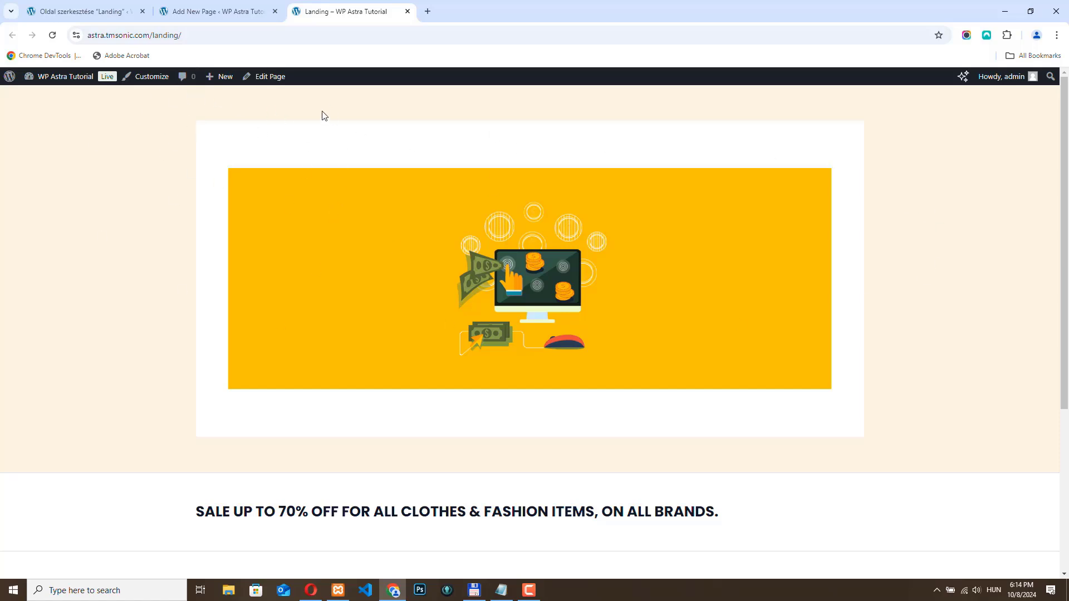
Step: Open the theme Customizer from the live page and set the global container's inside and outside spacing to 0 px on all sides
click(147, 76)
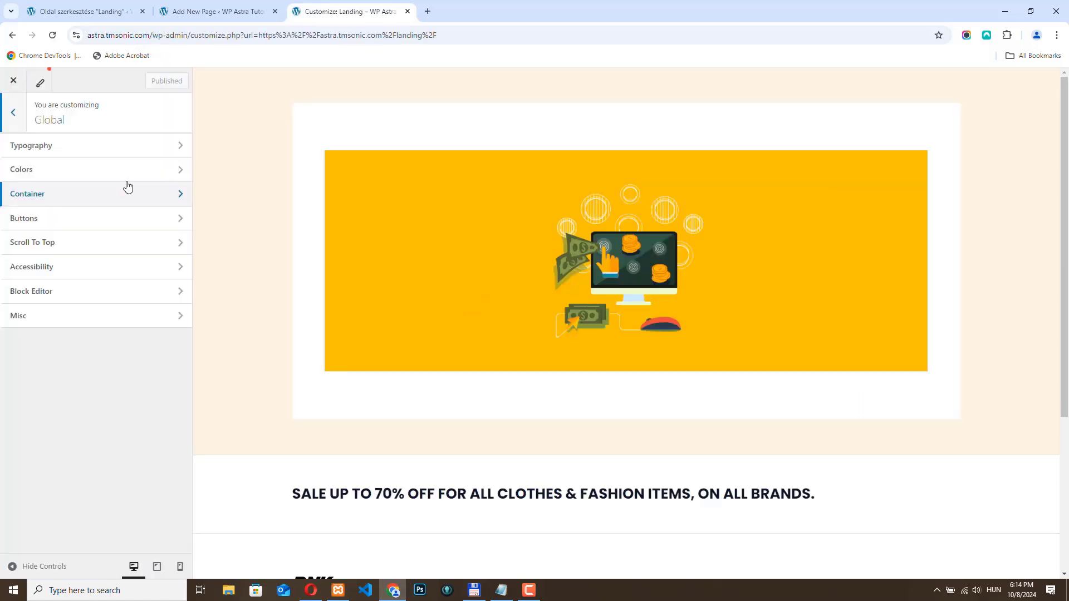
click(99, 194)
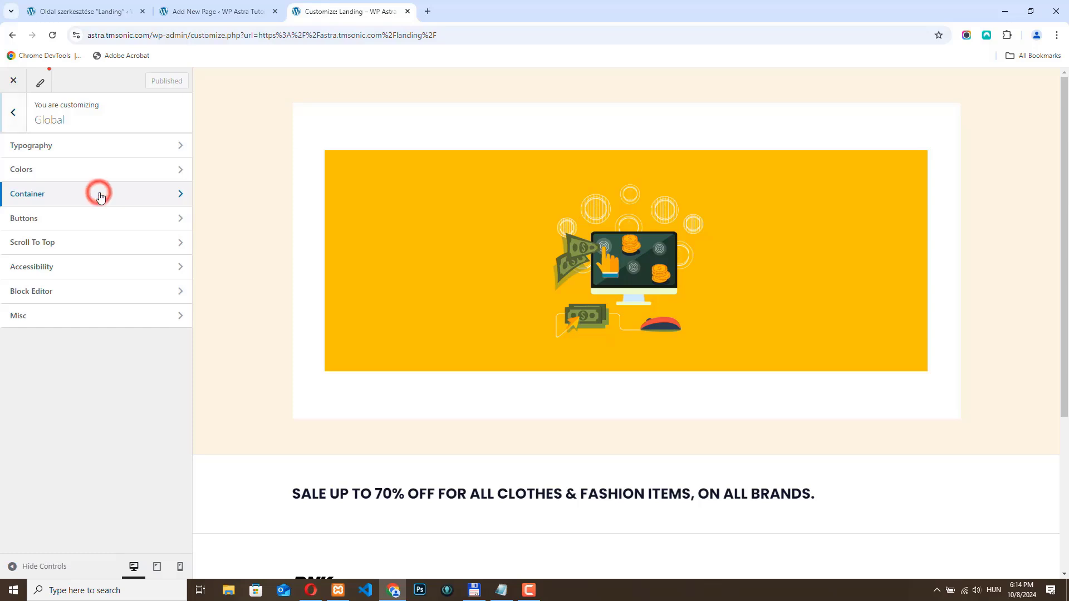
click(145, 152)
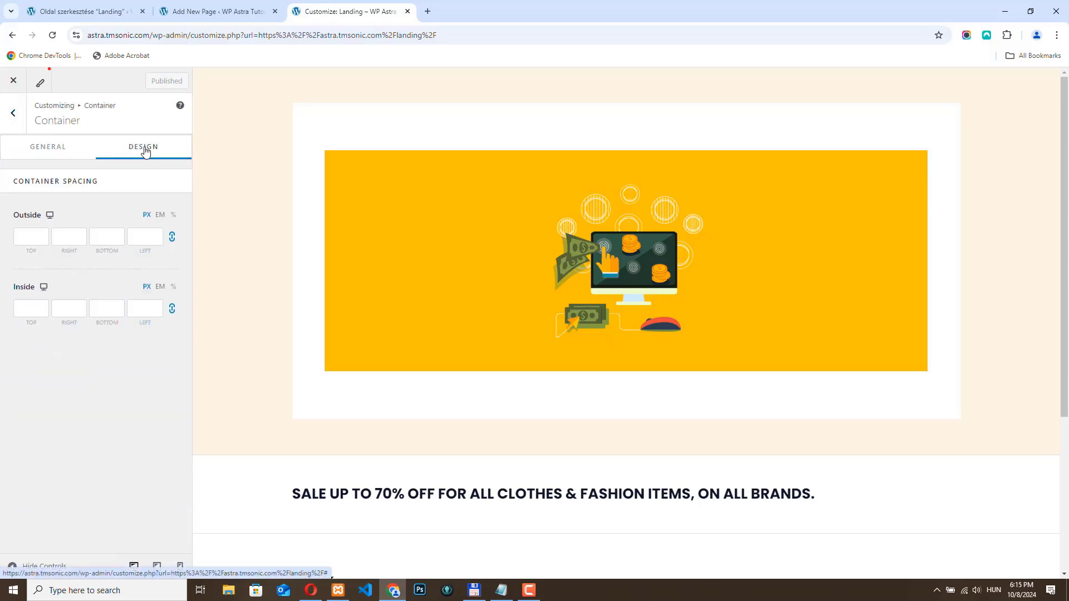
click(30, 308)
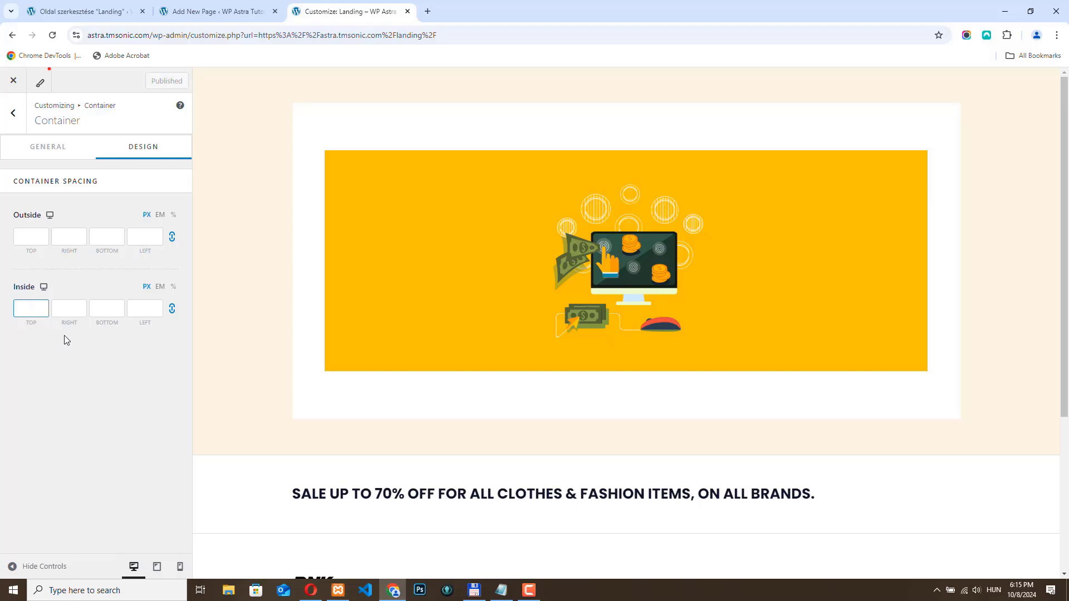
text(0)
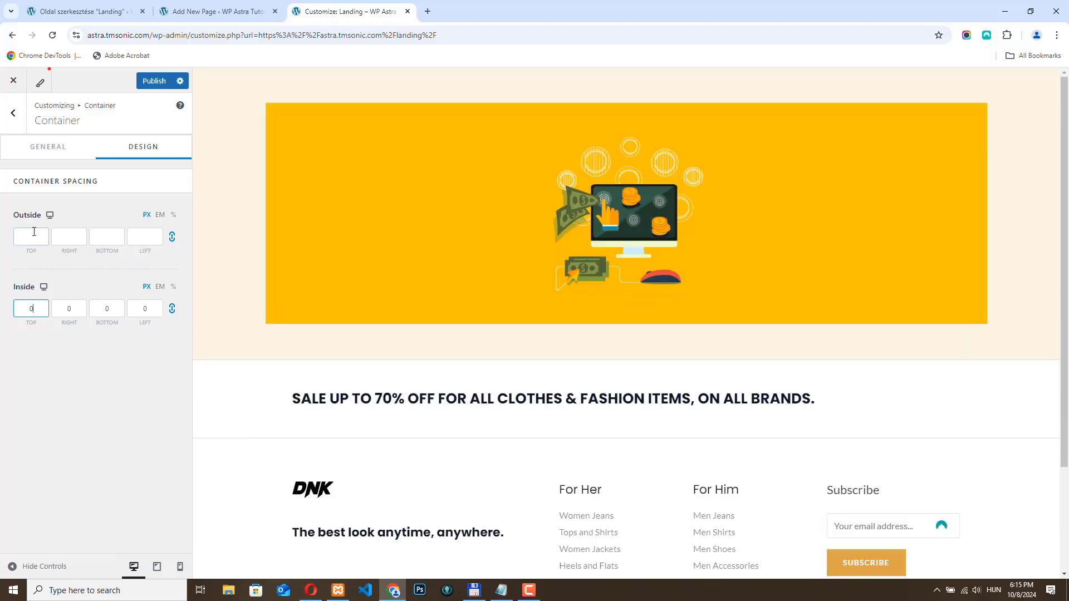
click(34, 231)
text(0)
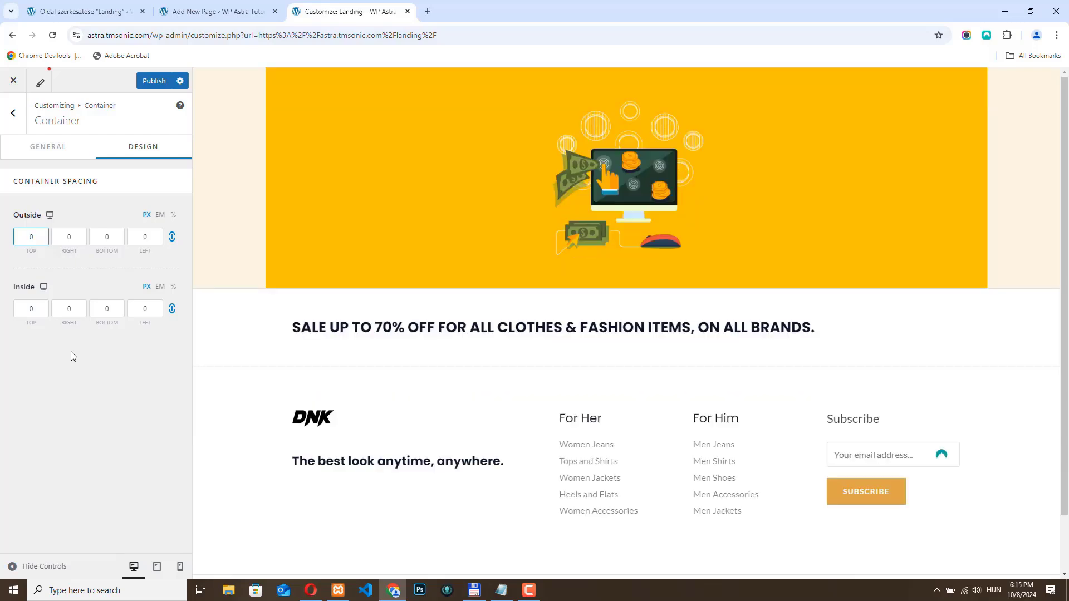
Step: Publish the container spacing changes and close the Customizer
click(155, 81)
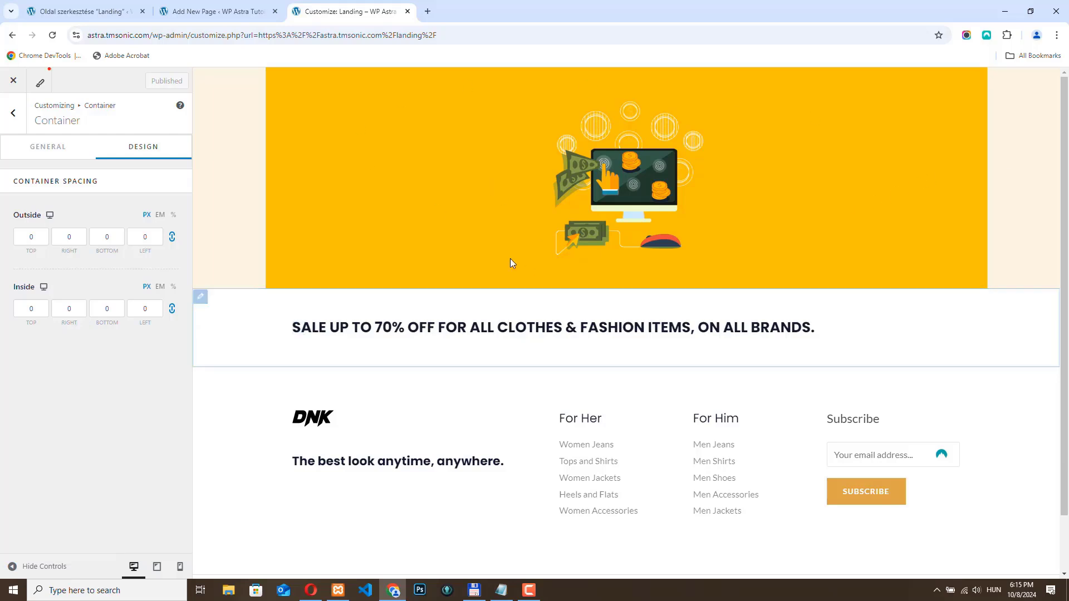
click(13, 80)
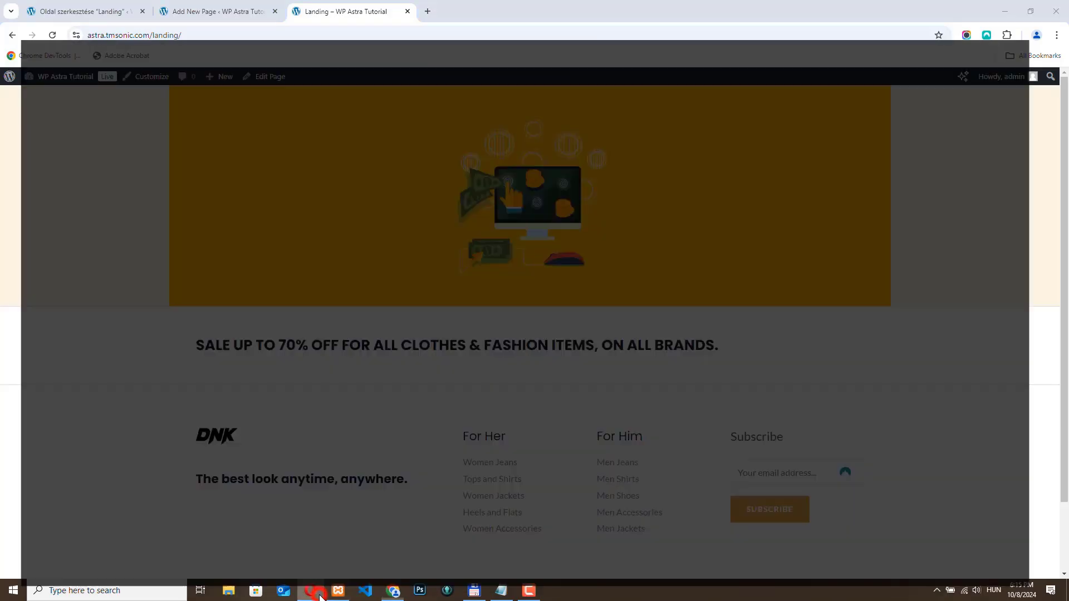
Step: Check the live page against the finished landing page in Opera, and return to the Landing page editor in Chrome
click(310, 590)
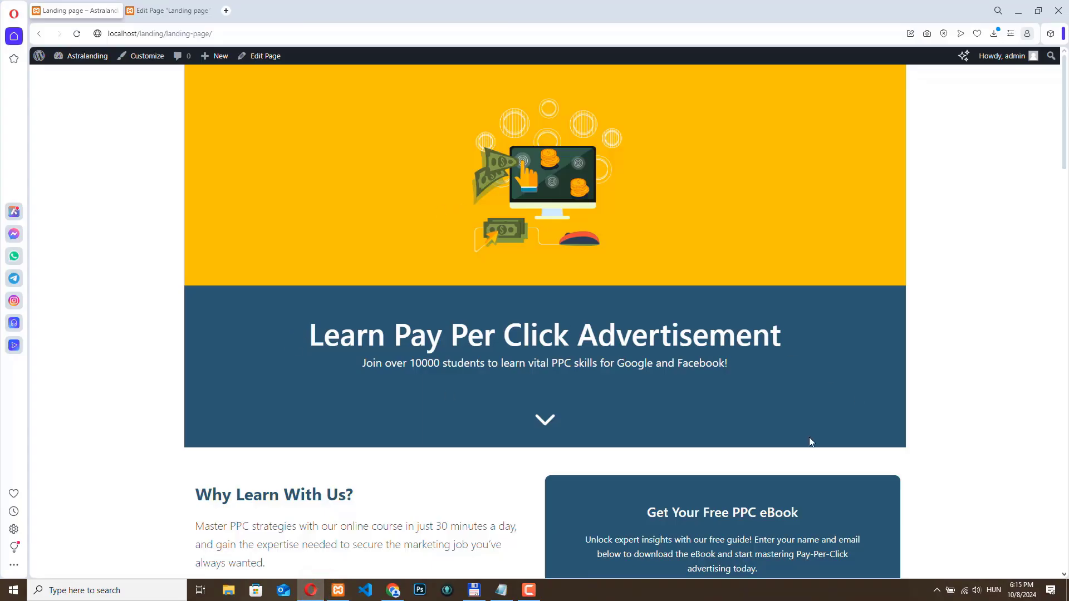
key(alt+Tab)
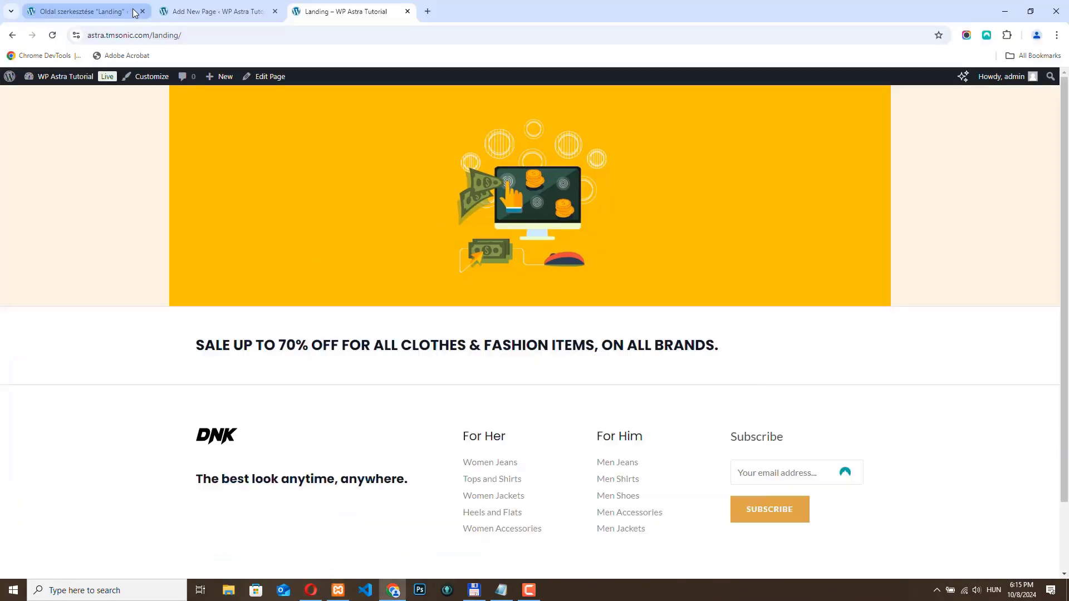
click(223, 11)
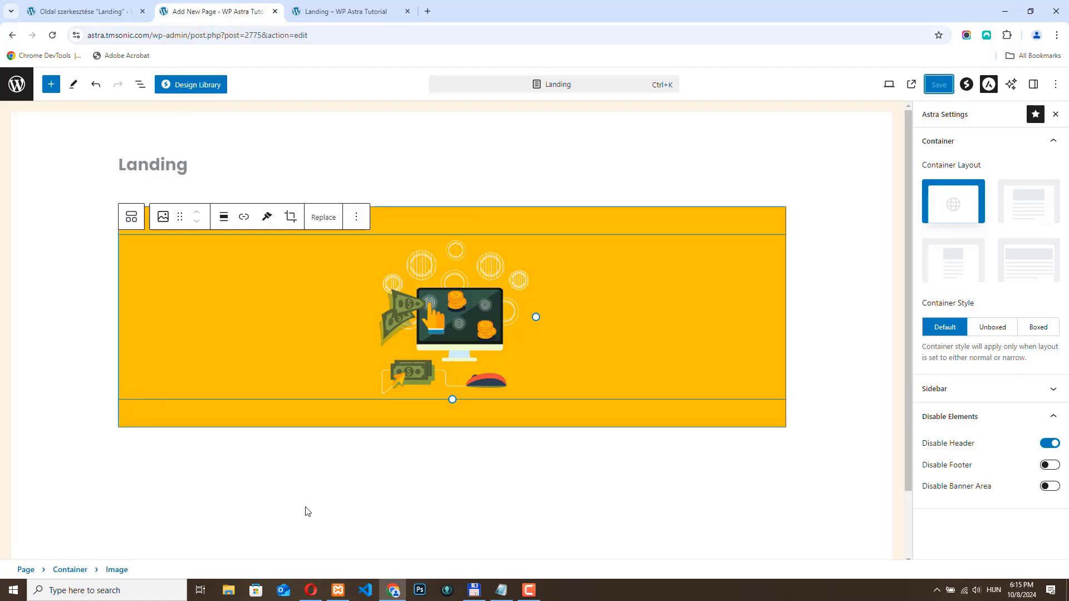
Step: Insert a single-column Spectra Container below the yellow banner and set its container width to Boxed
click(411, 490)
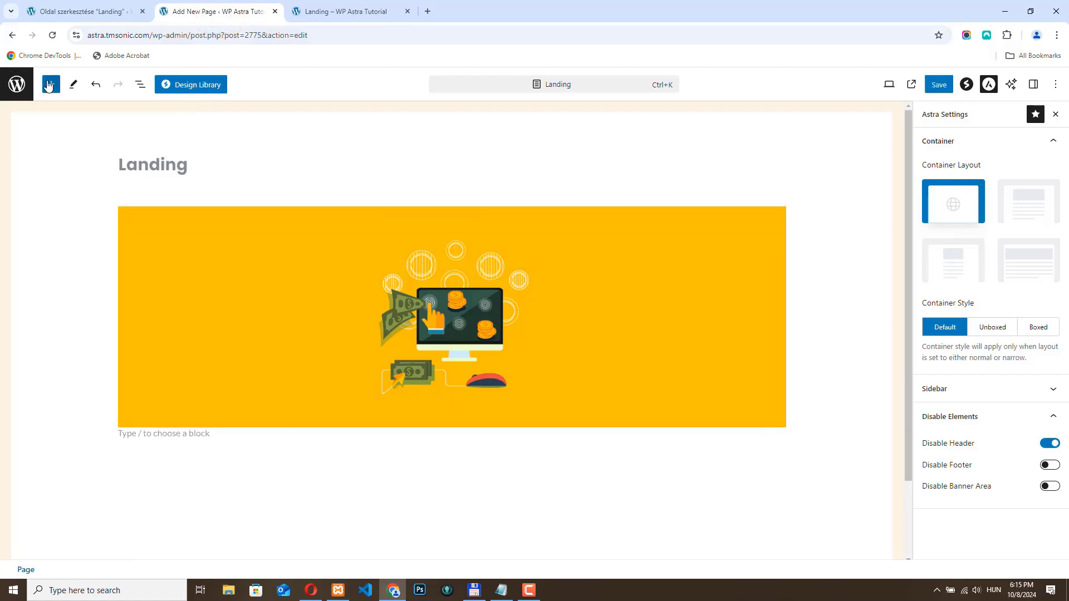
click(51, 84)
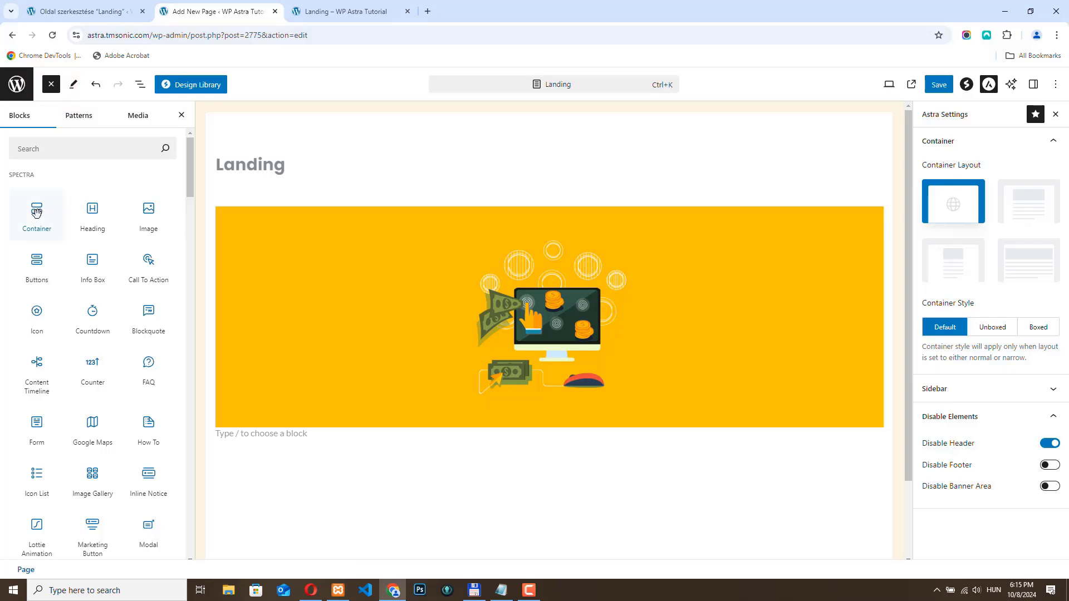
click(34, 216)
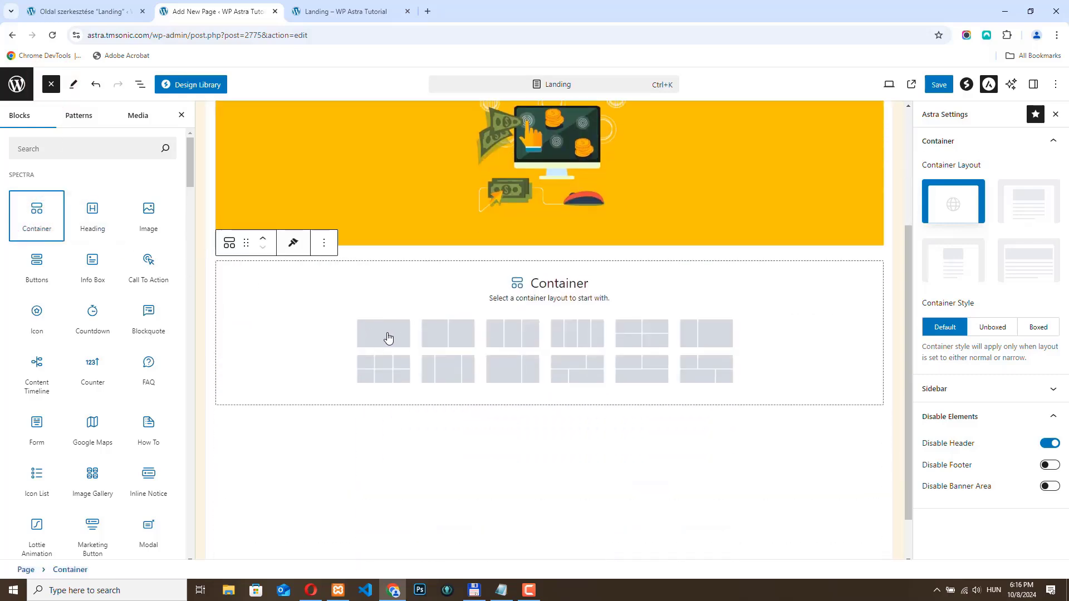
click(388, 336)
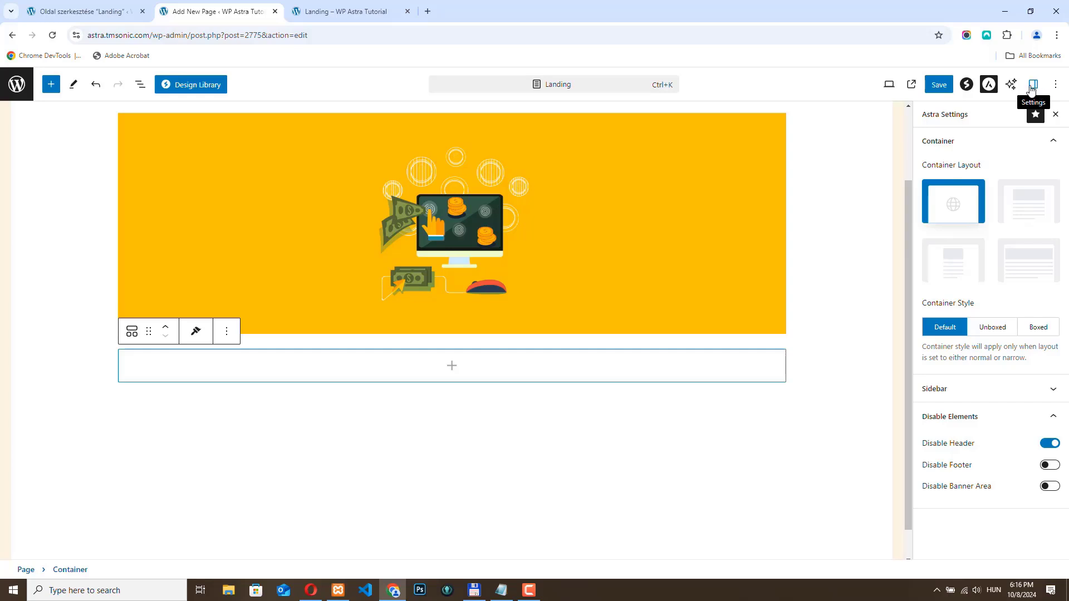
click(1034, 85)
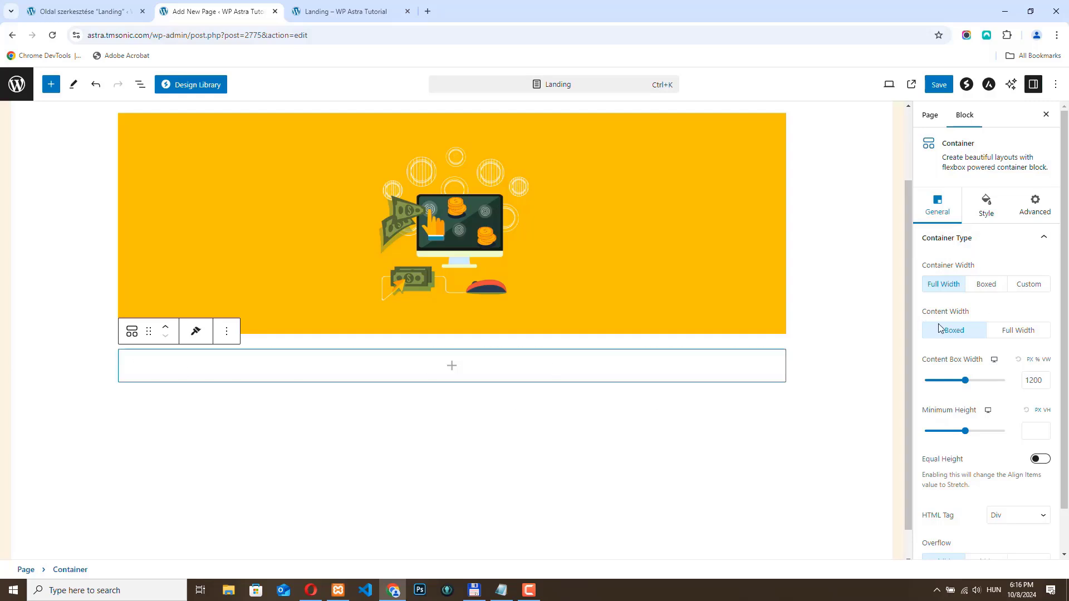
click(986, 285)
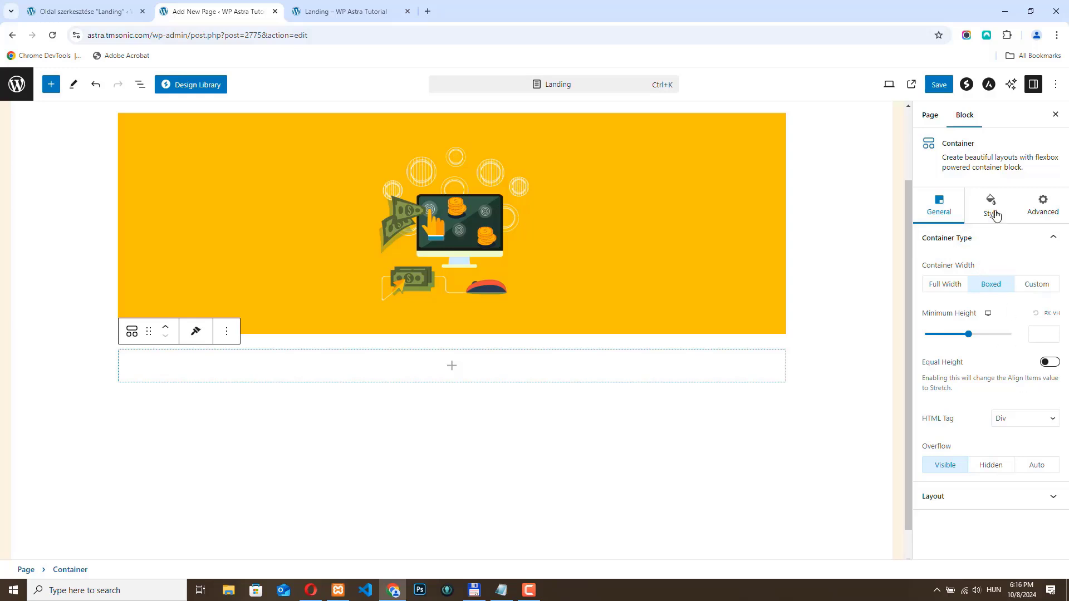
Step: Give the new container a solid background colour of #2C5871
click(994, 213)
click(999, 268)
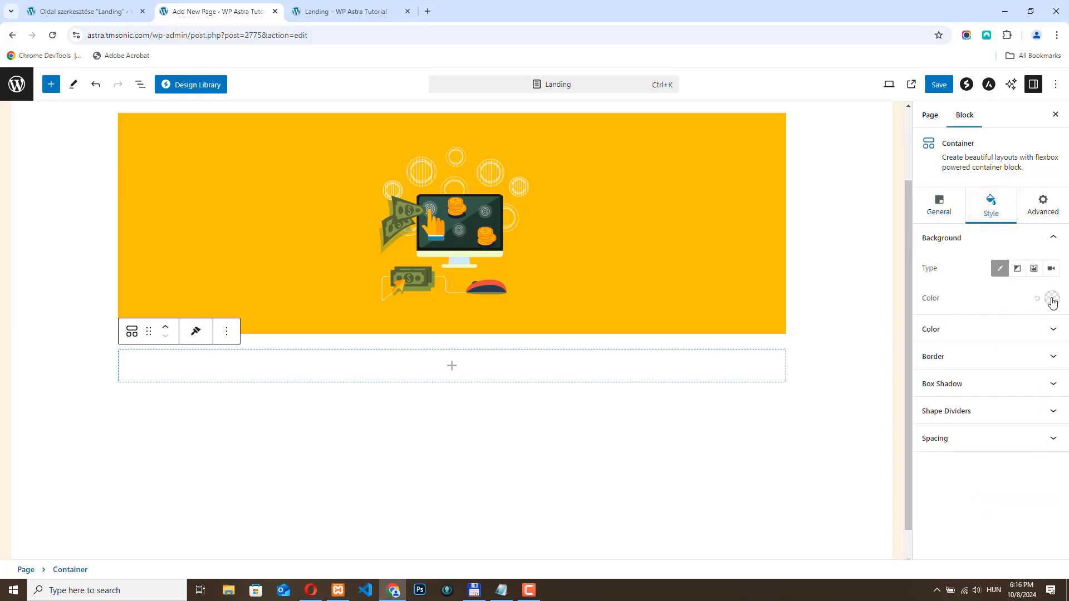
click(1052, 299)
double_click(978, 504)
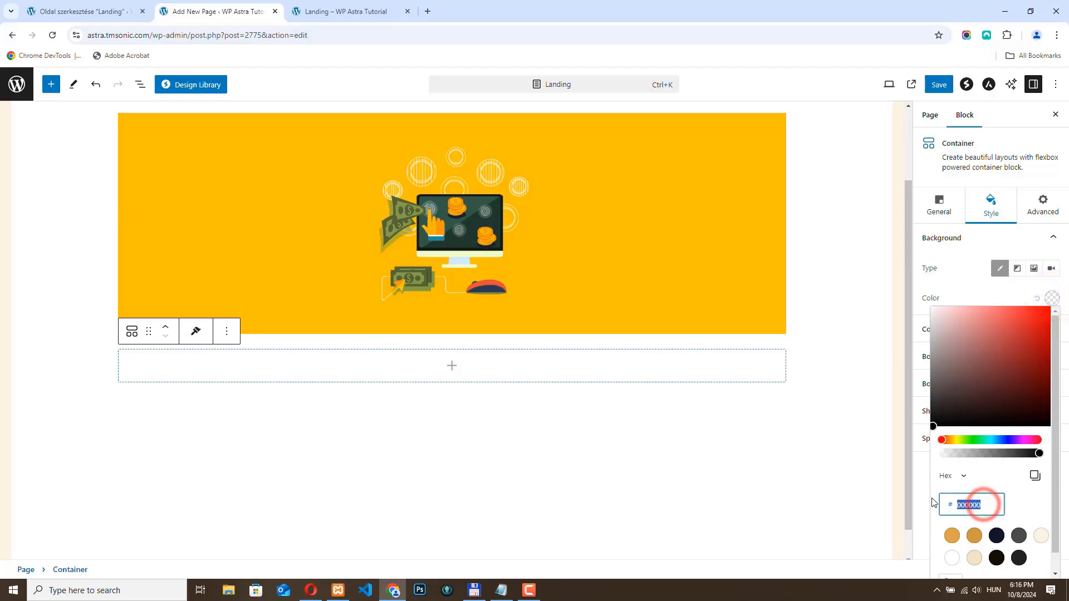
text(2C5871)
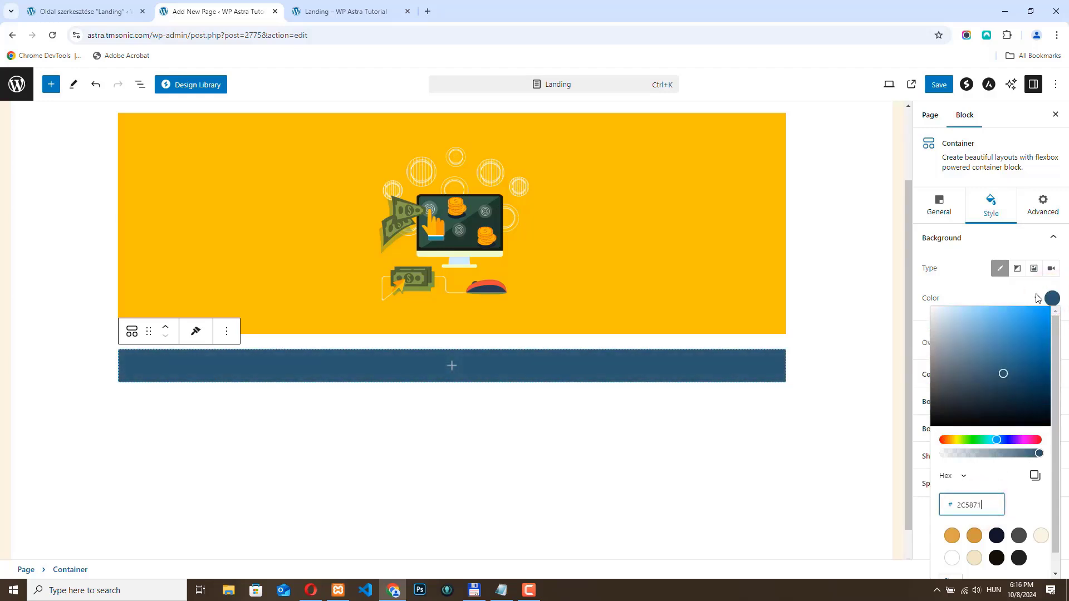
click(984, 285)
Step: Unlink the container's padding values and set top 50, right 25, bottom 50 and left 25
click(1054, 483)
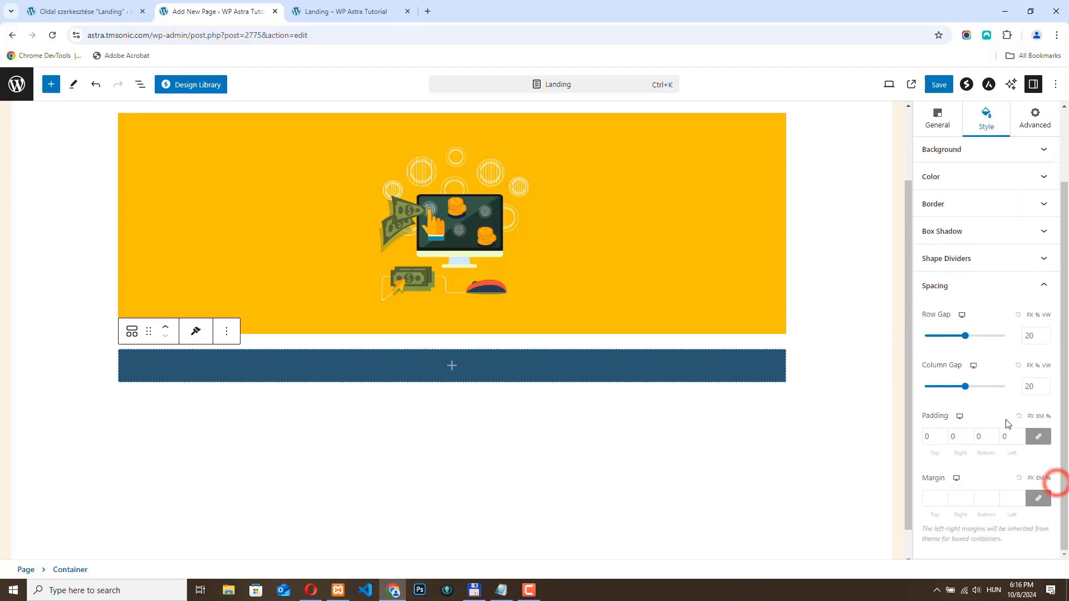
click(1041, 438)
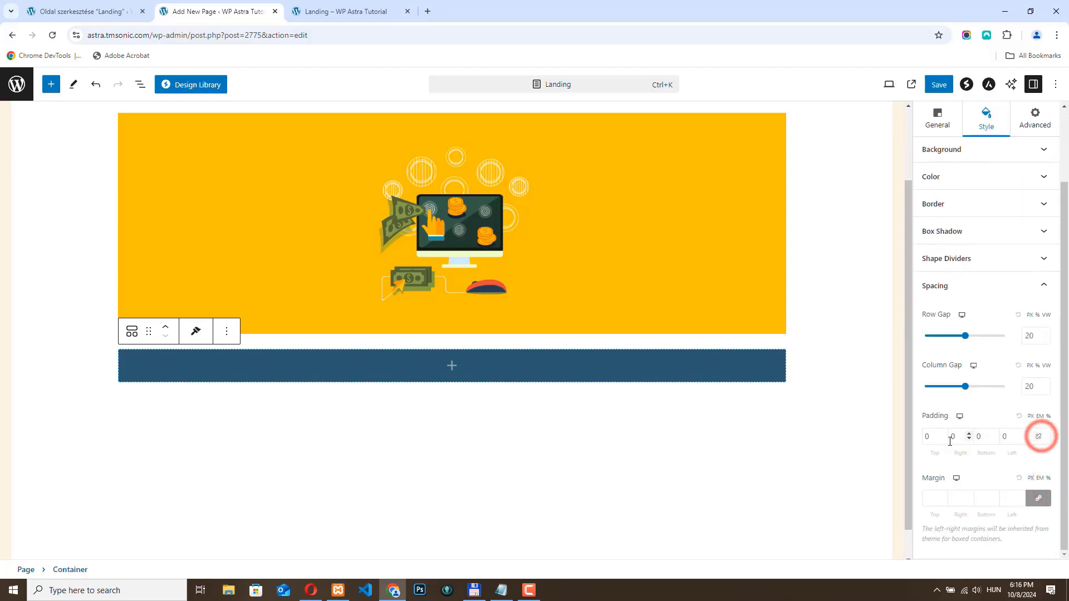
click(935, 437)
text(50)
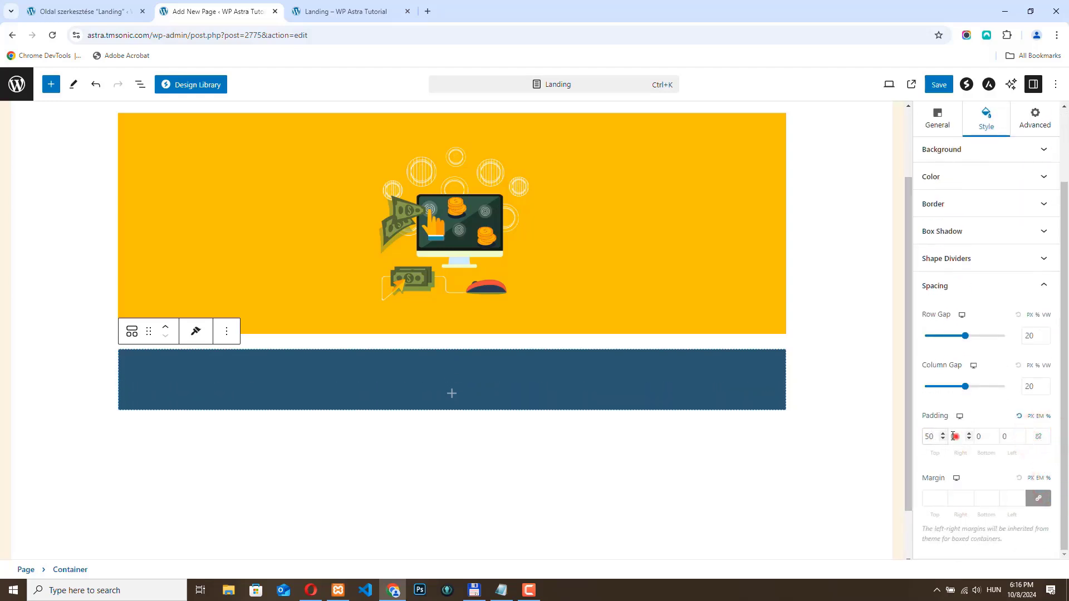
text(25)
click(971, 436)
text(50)
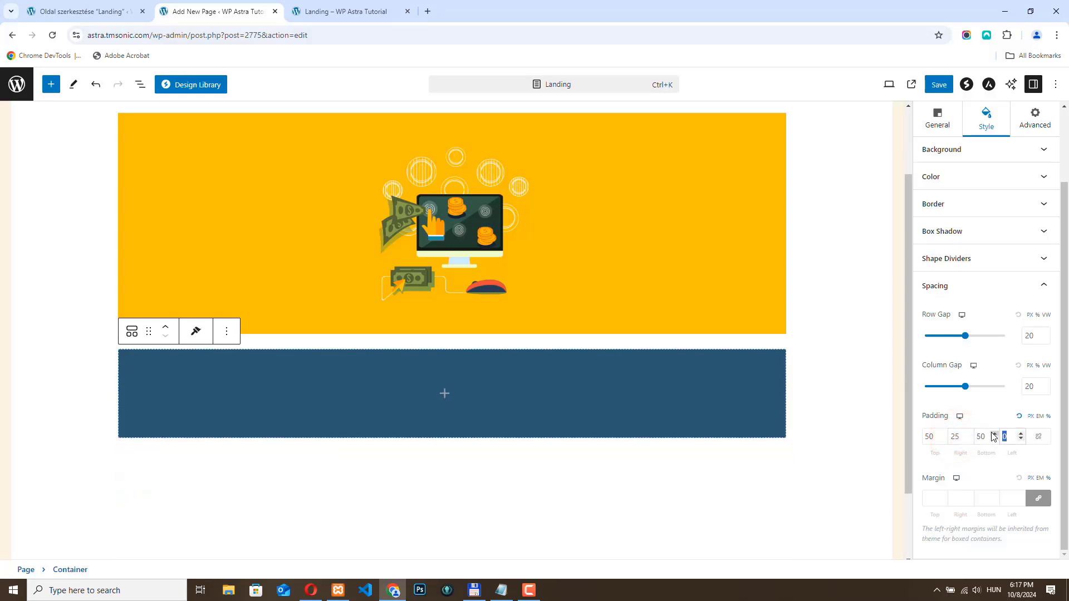
Step: Unlink the container's margin values and lower the top margin to -10
click(1038, 499)
click(944, 500)
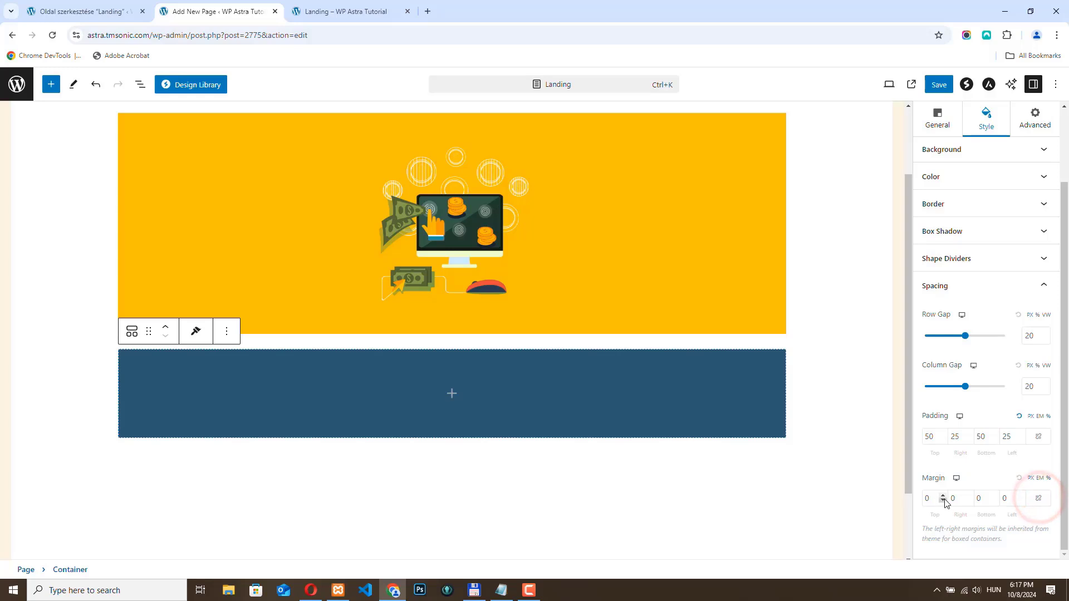
click(943, 500)
click(944, 500)
click(944, 500)
click(943, 500)
click(944, 499)
click(944, 500)
click(943, 499)
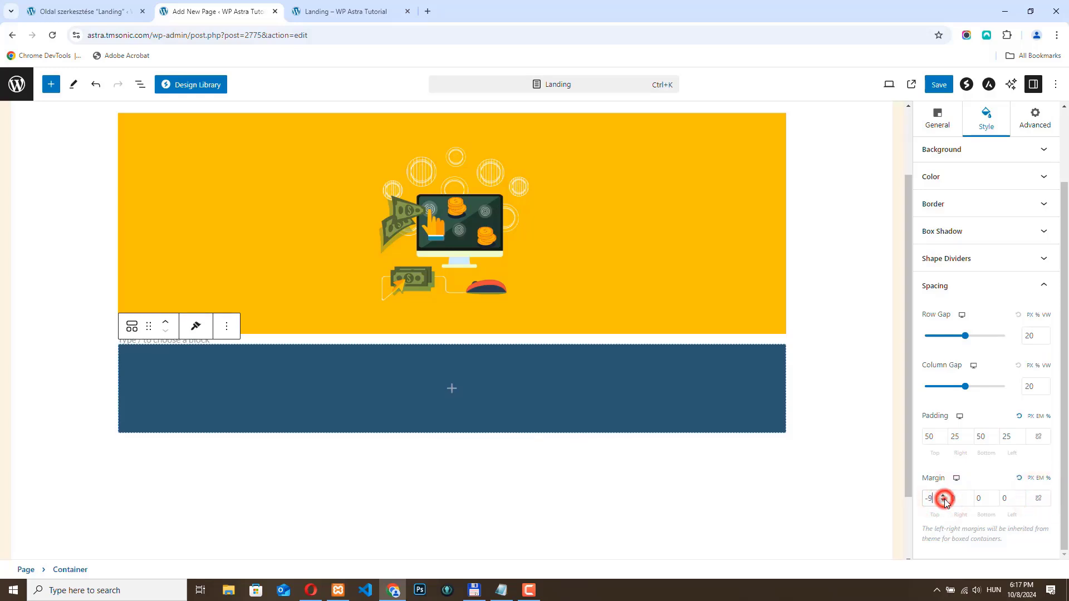
click(943, 500)
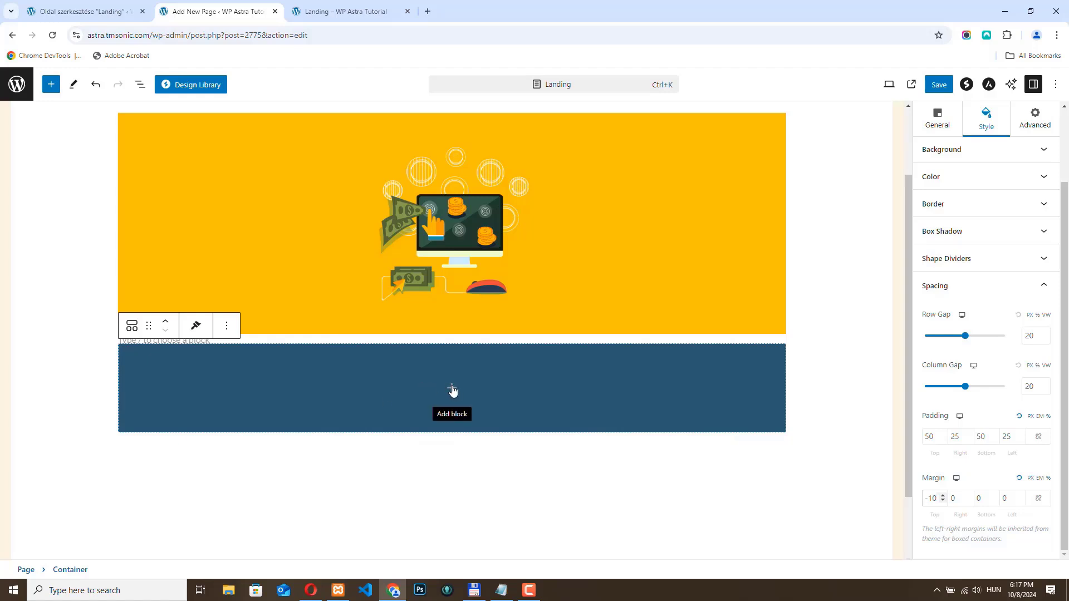
Step: Add a Spectra Heading block inside the blue container with the text "Learn Pay Per Click Advertisement"
click(452, 388)
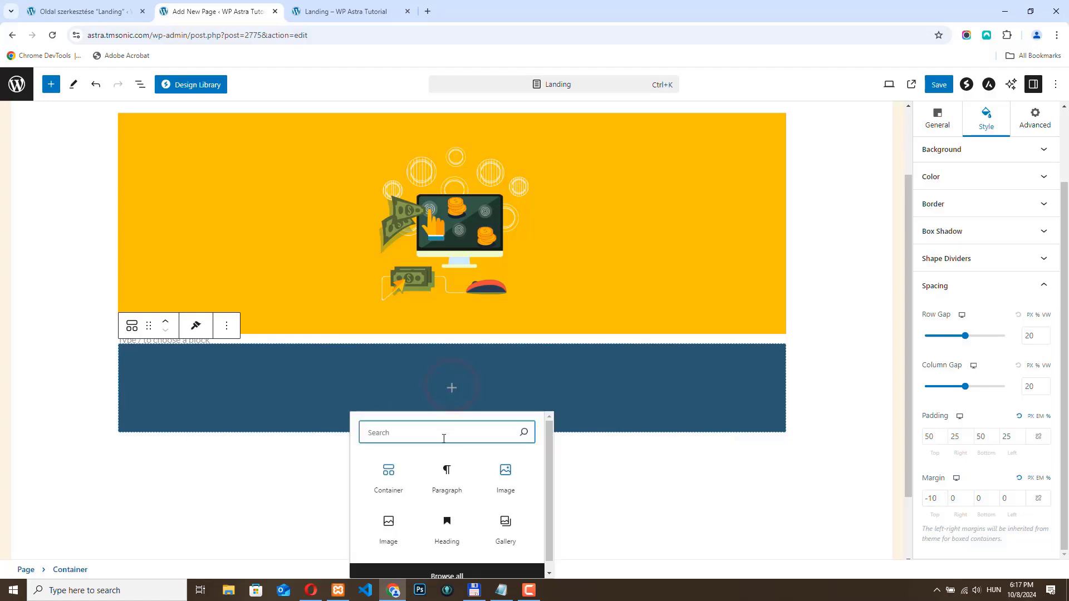
text(heading)
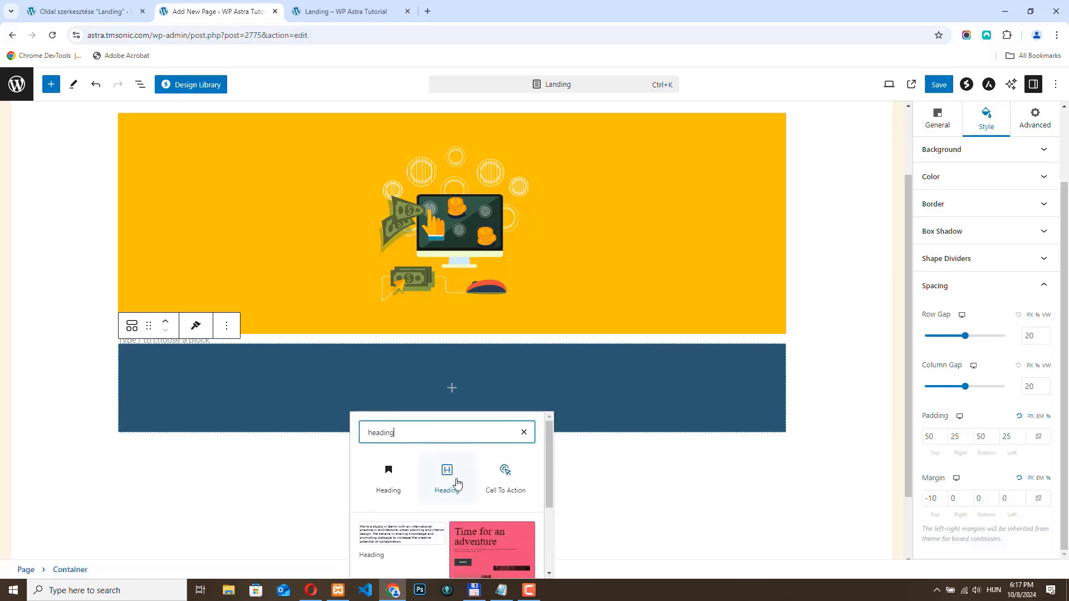
click(448, 477)
scroll(442, 443, down, 1)
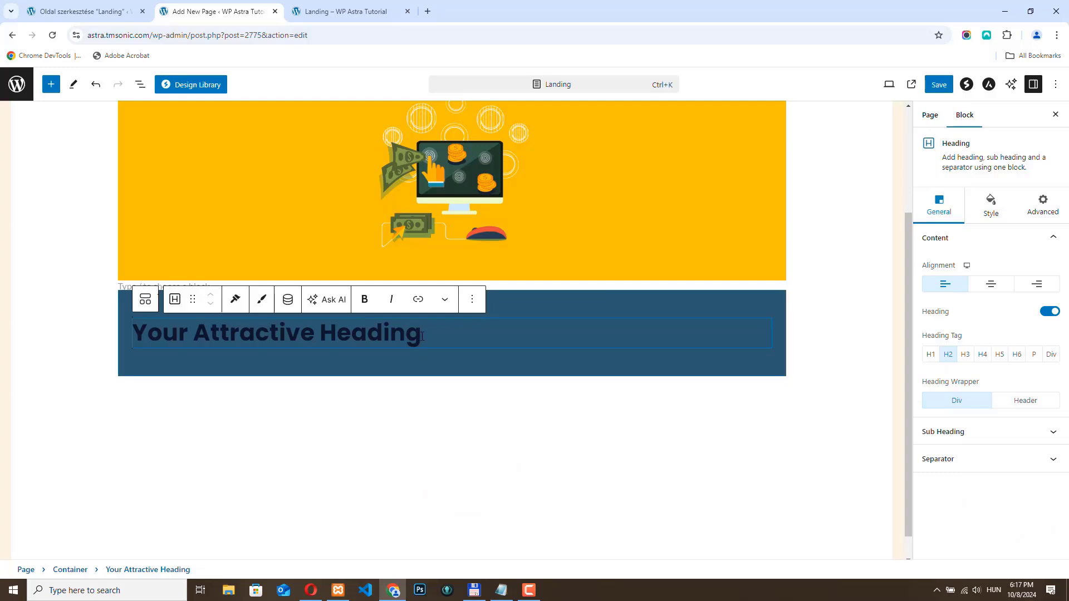
drag(421, 334, 139, 337)
text(Learn Pay Per Click Advertisement)
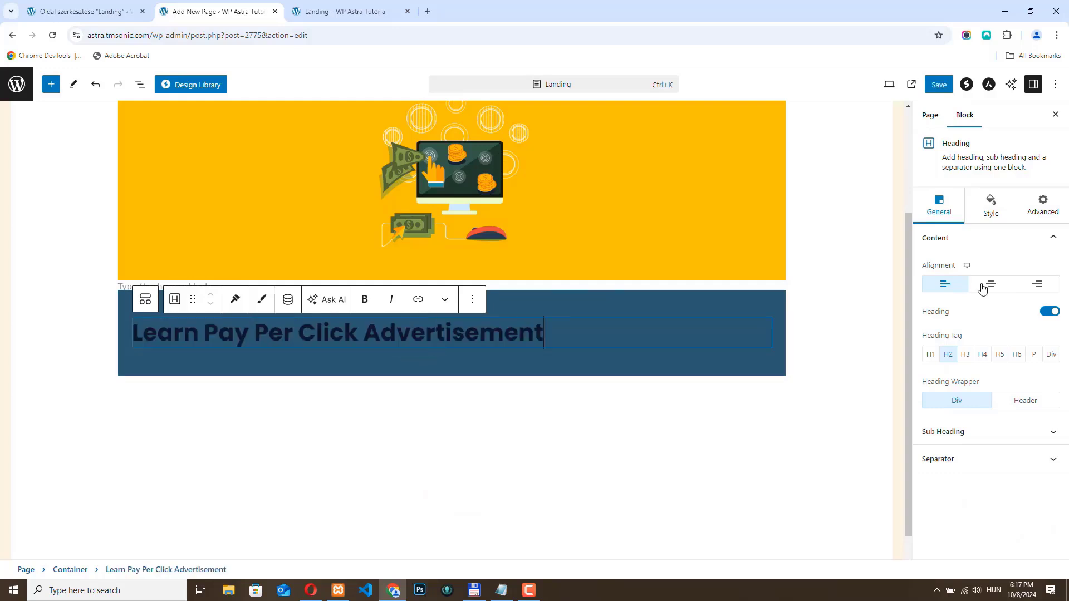
Step: Centre-align the heading and enable its sub heading
click(992, 285)
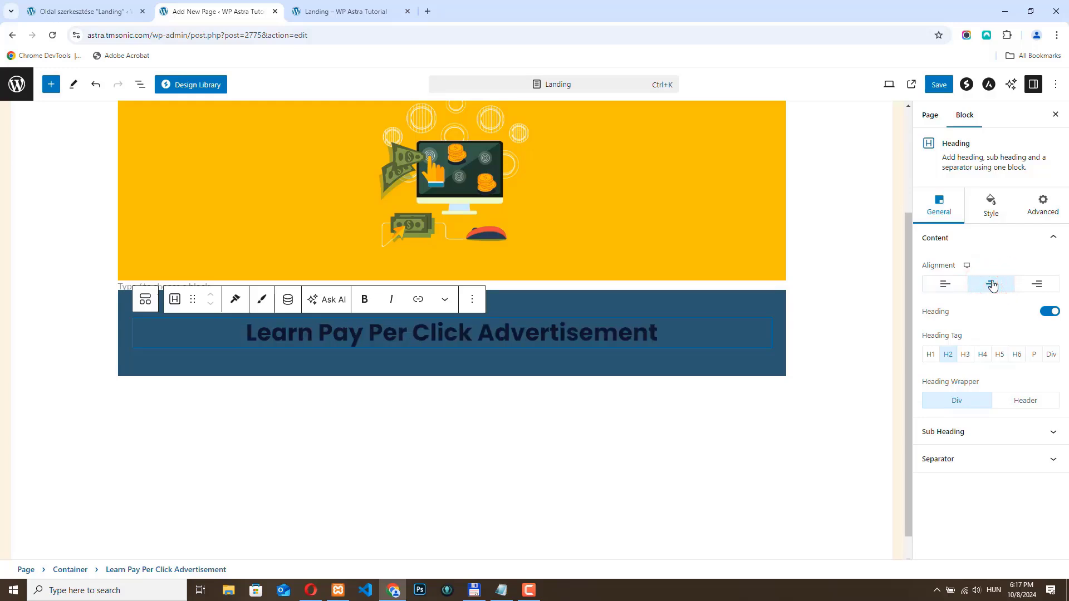
click(1042, 432)
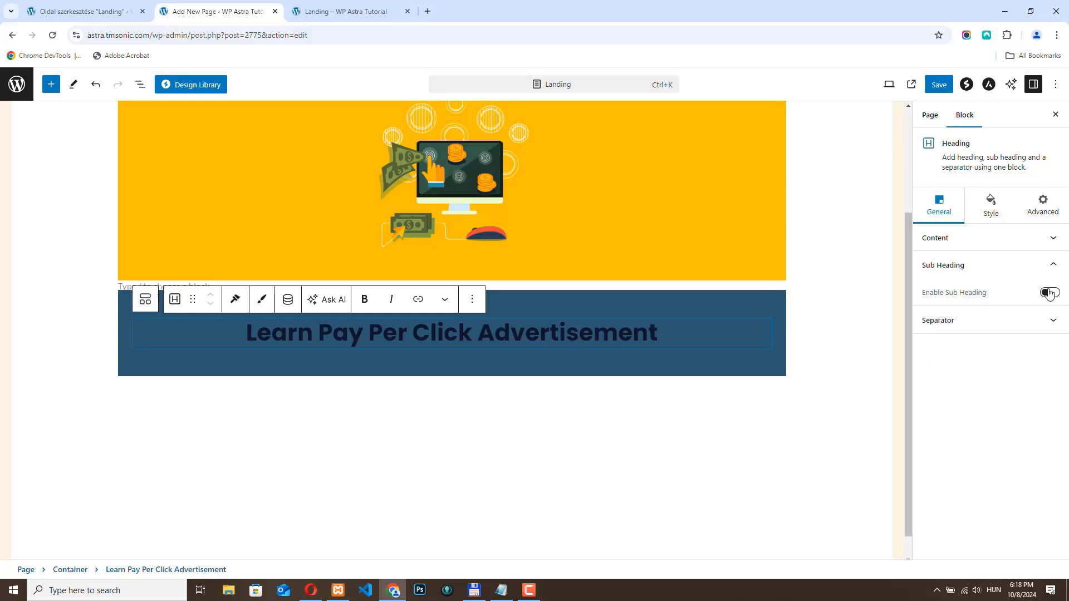
click(1049, 293)
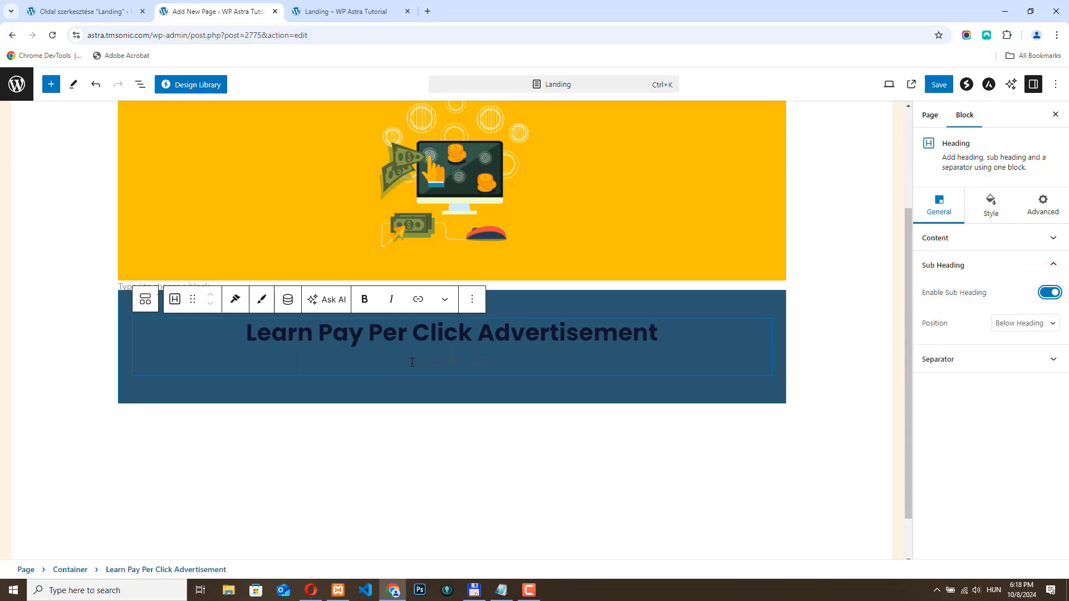
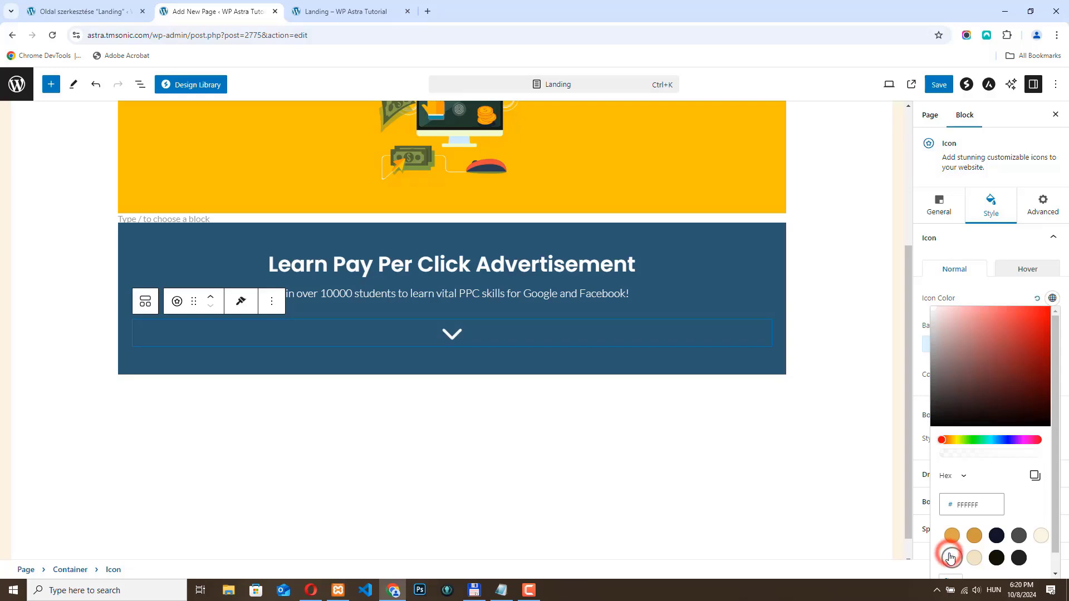
Step: Select the blue heading container and set its bottom padding to 10
click(767, 321)
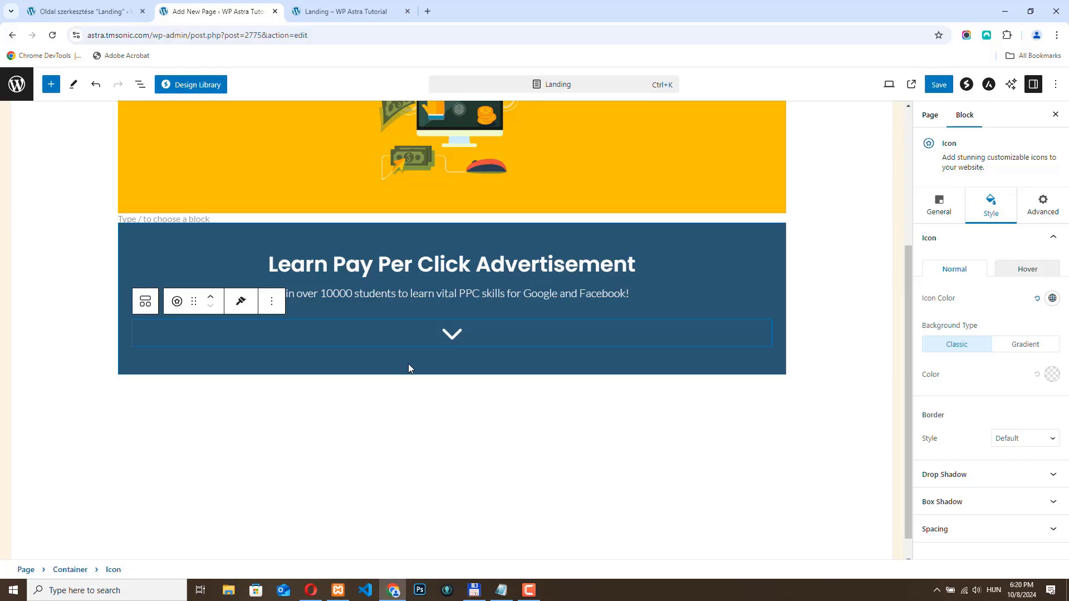
click(123, 229)
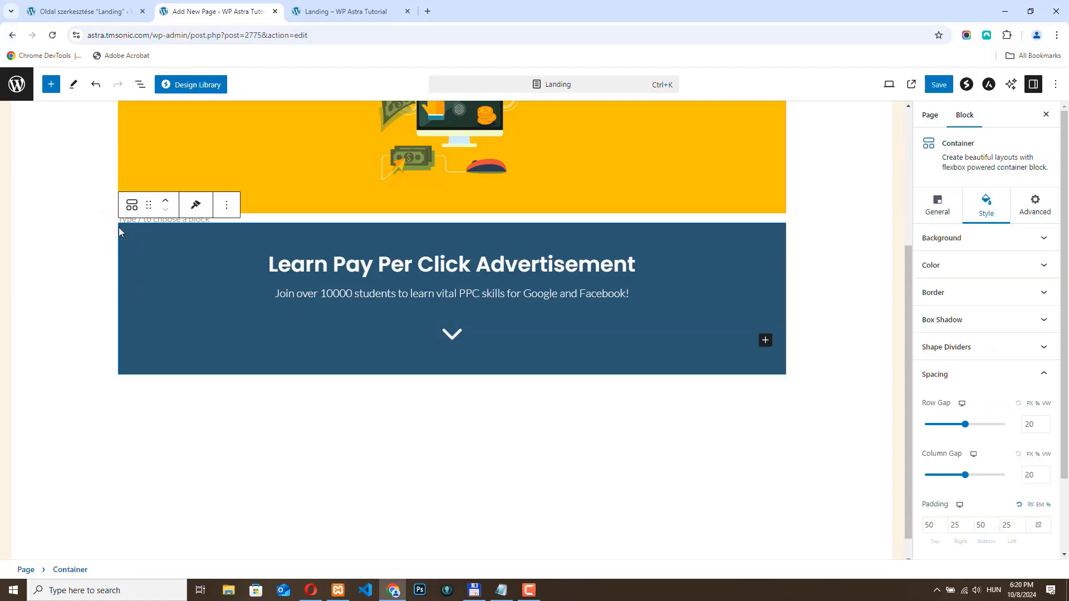
click(121, 227)
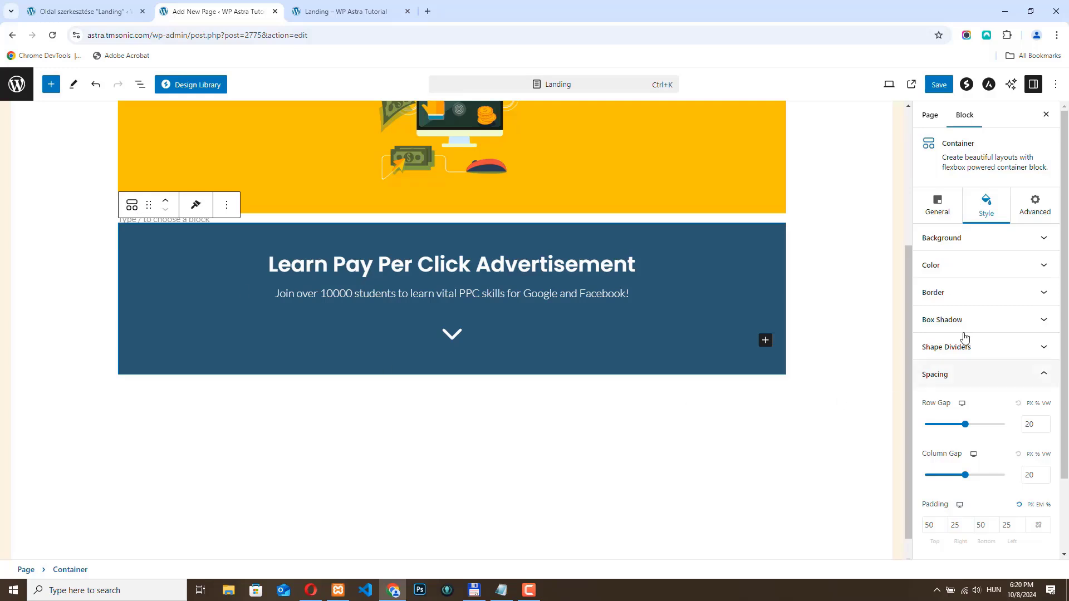
scroll(1003, 423, down, 2)
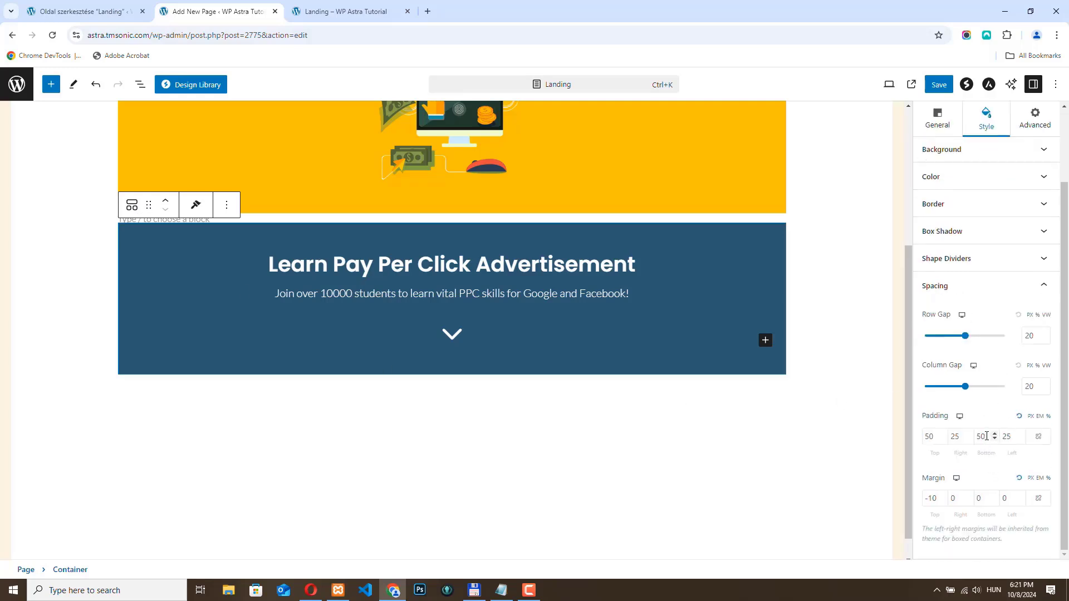
double_click(985, 436)
text(0)
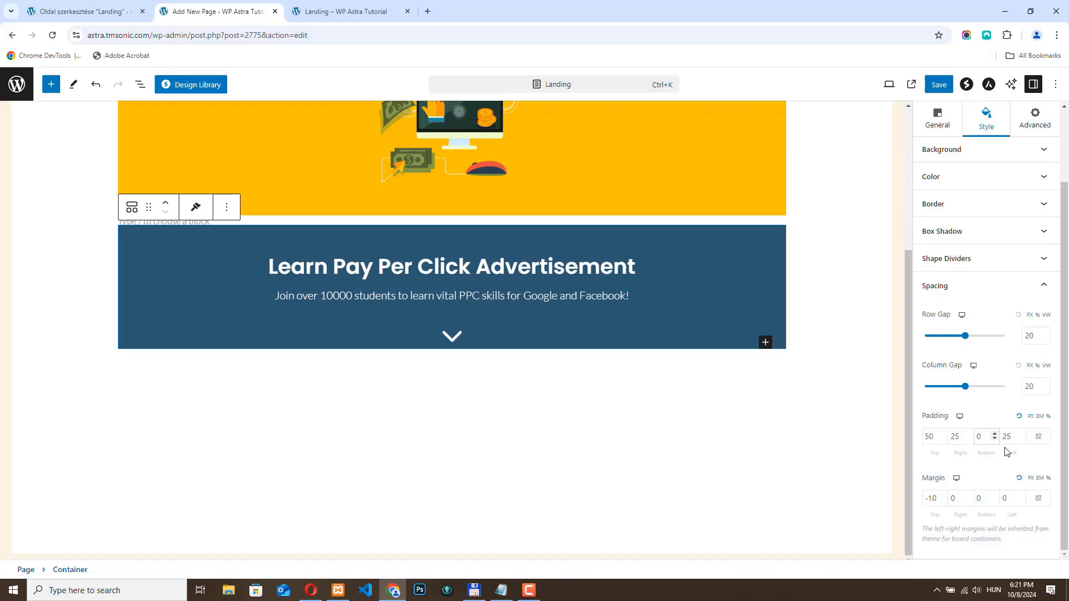
click(995, 435)
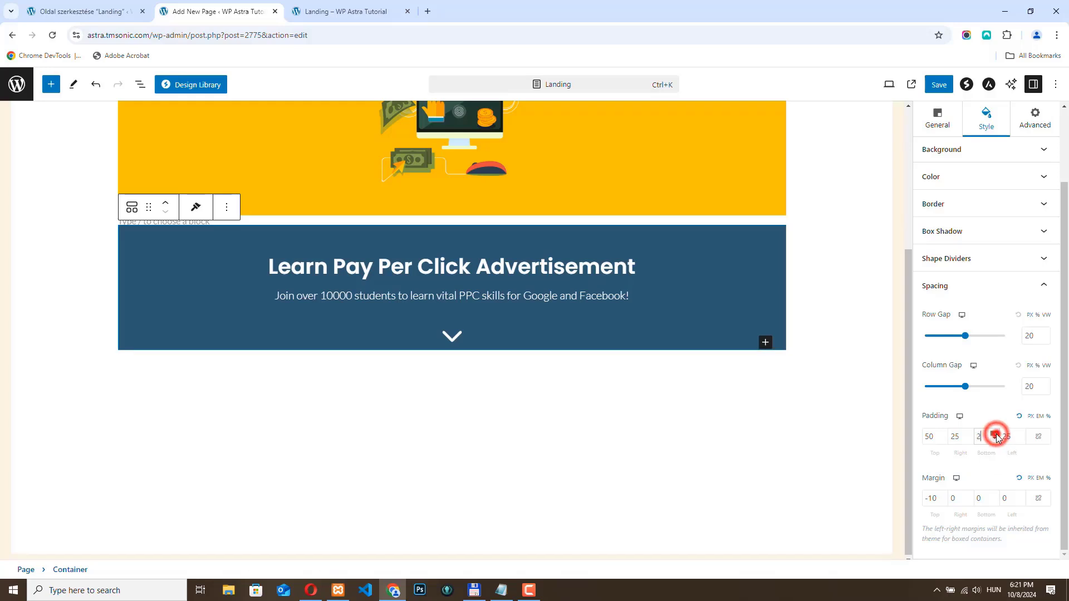
click(995, 434)
click(995, 435)
click(996, 435)
click(995, 434)
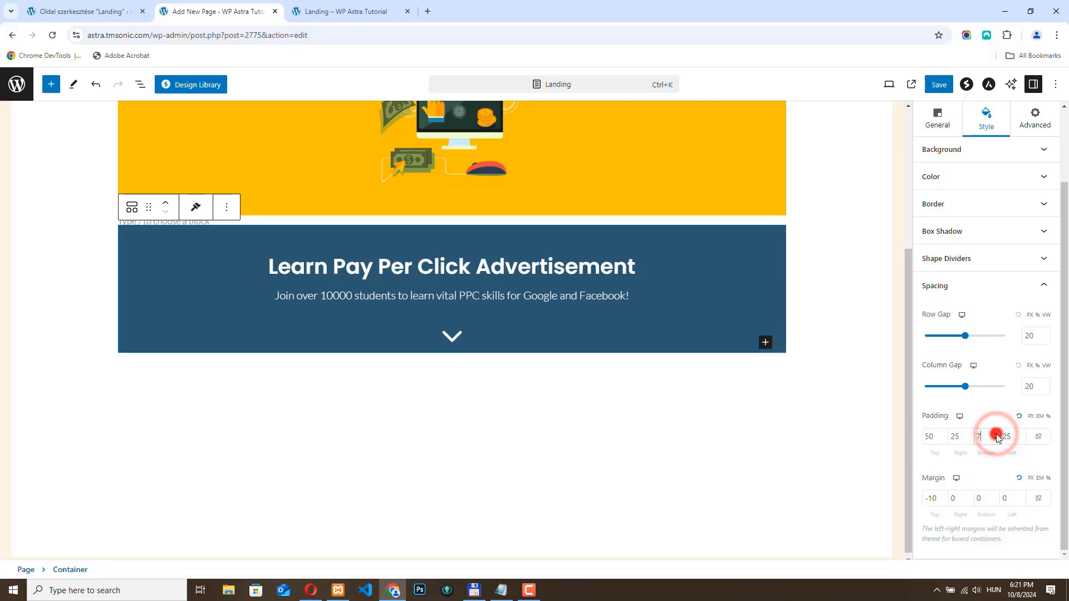
click(995, 435)
click(995, 434)
click(995, 435)
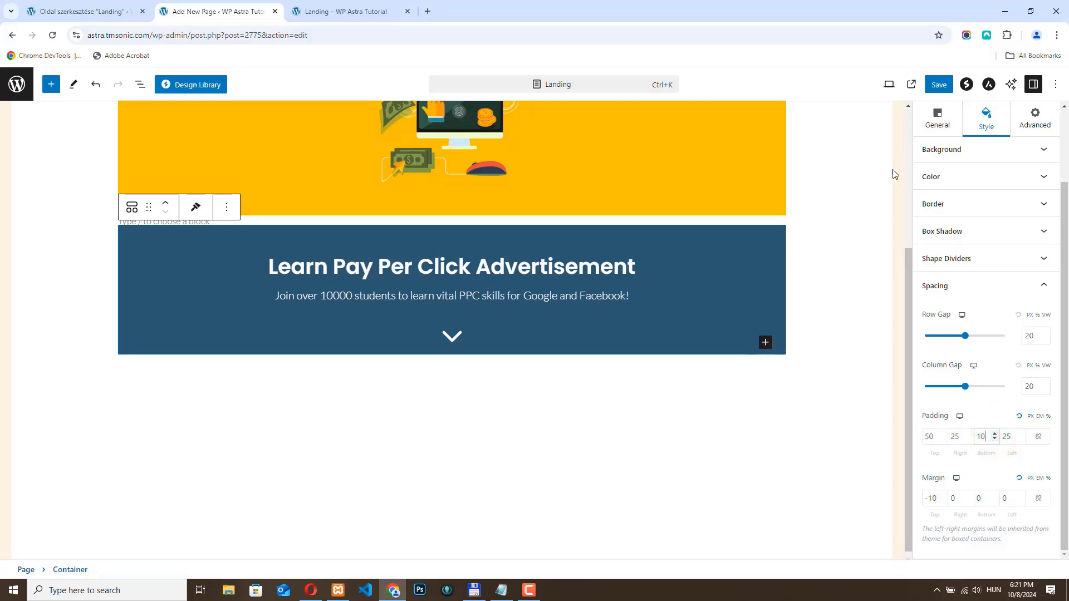
Step: Save the page and reload the published landing page to check the blue heading section
click(939, 84)
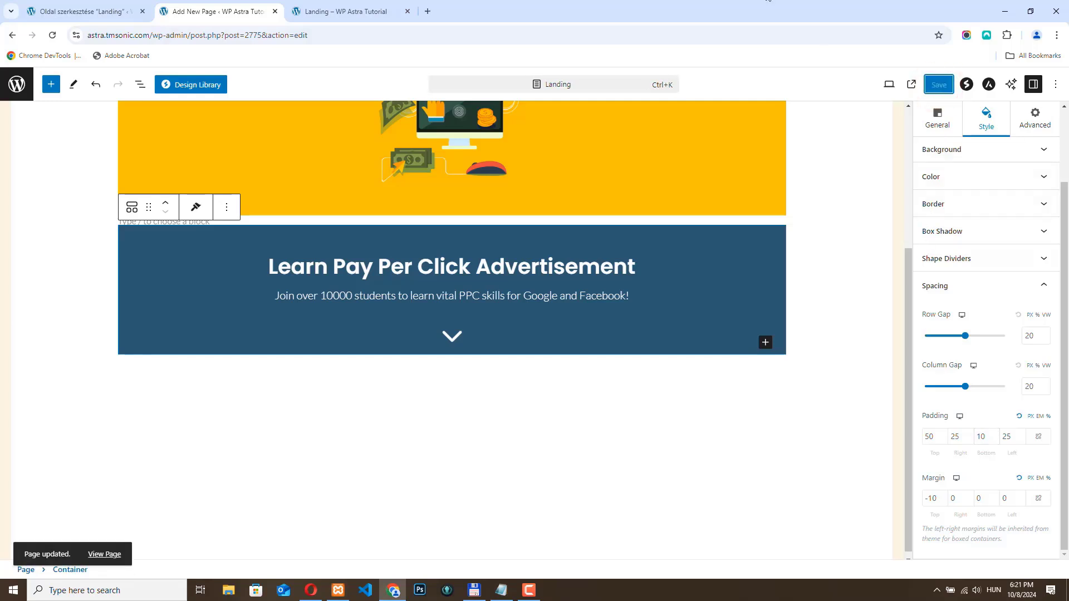
click(334, 11)
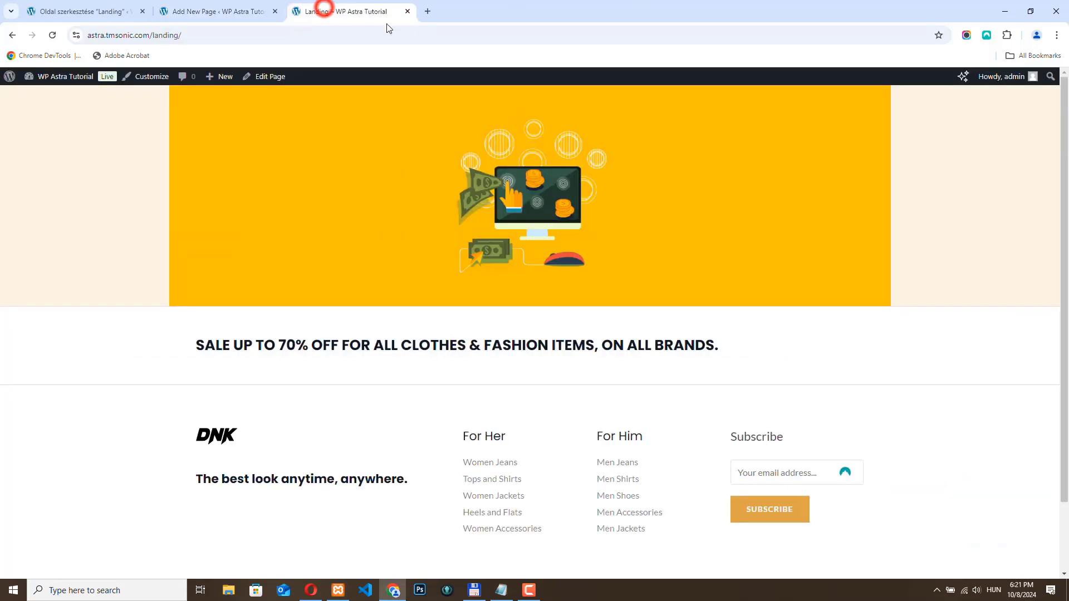
click(53, 35)
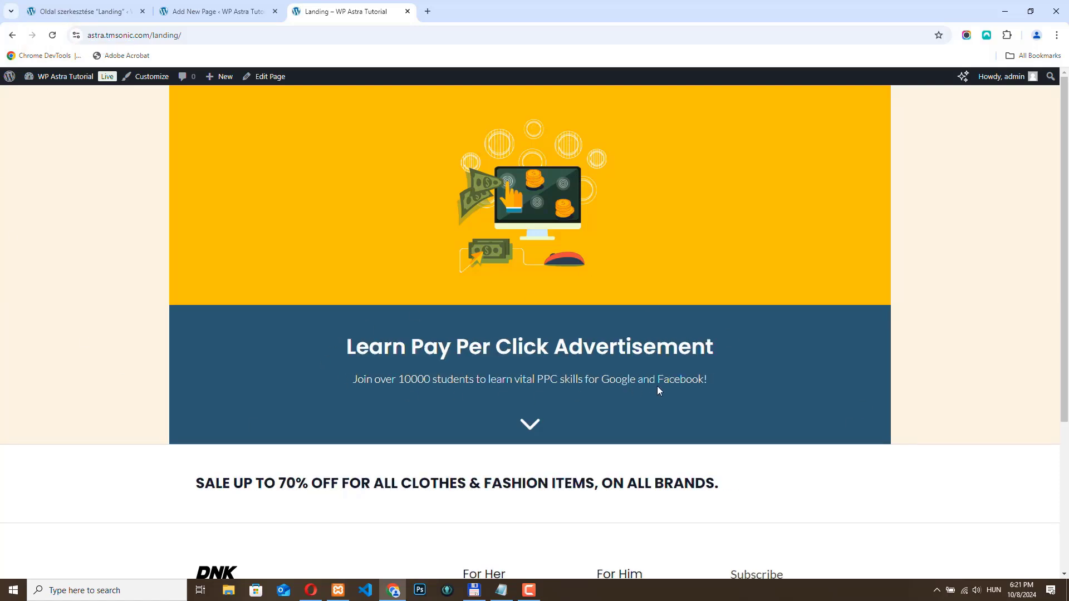
Step: Switch to the reference landing page in Opera, examine the section below the blue heading, and return to the Chrome editor
click(311, 589)
scroll(345, 287, down, 5)
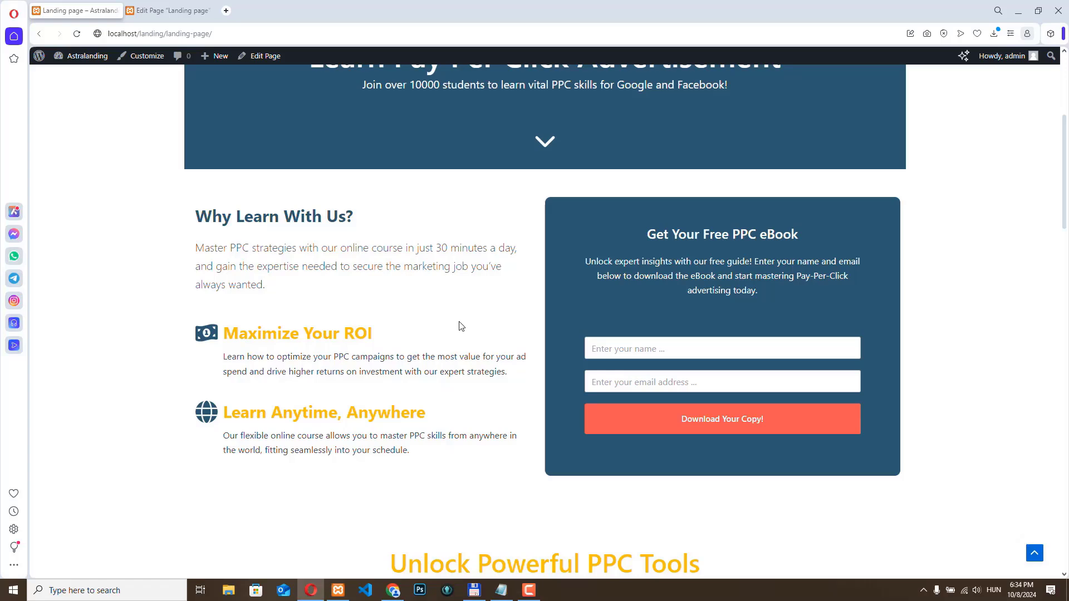
click(393, 590)
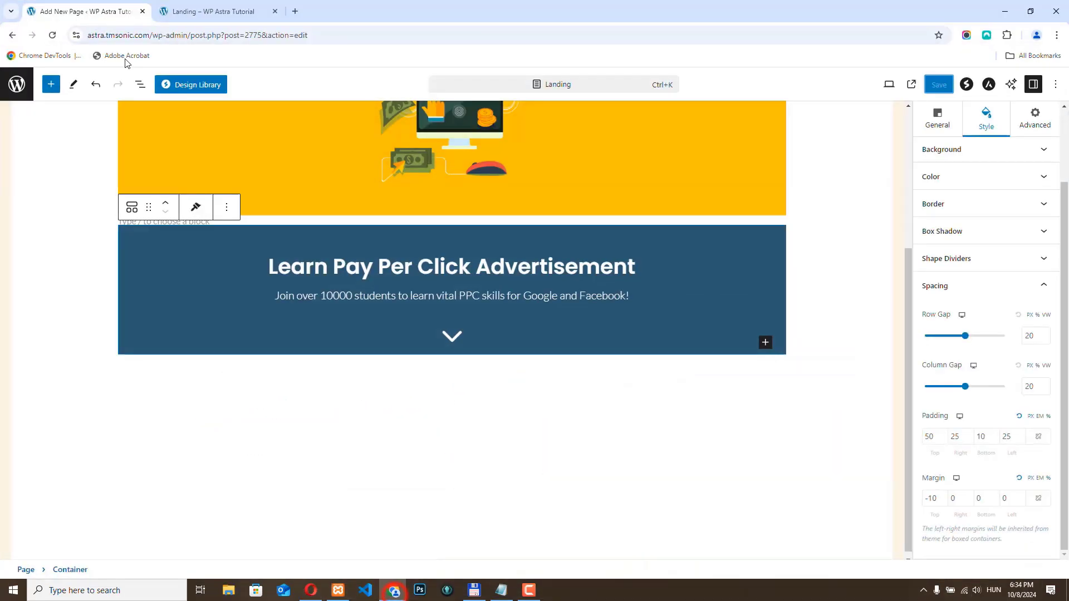
Step: Add a Spectra Container with two equal columns below the blue section and set its container width to Boxed
click(395, 387)
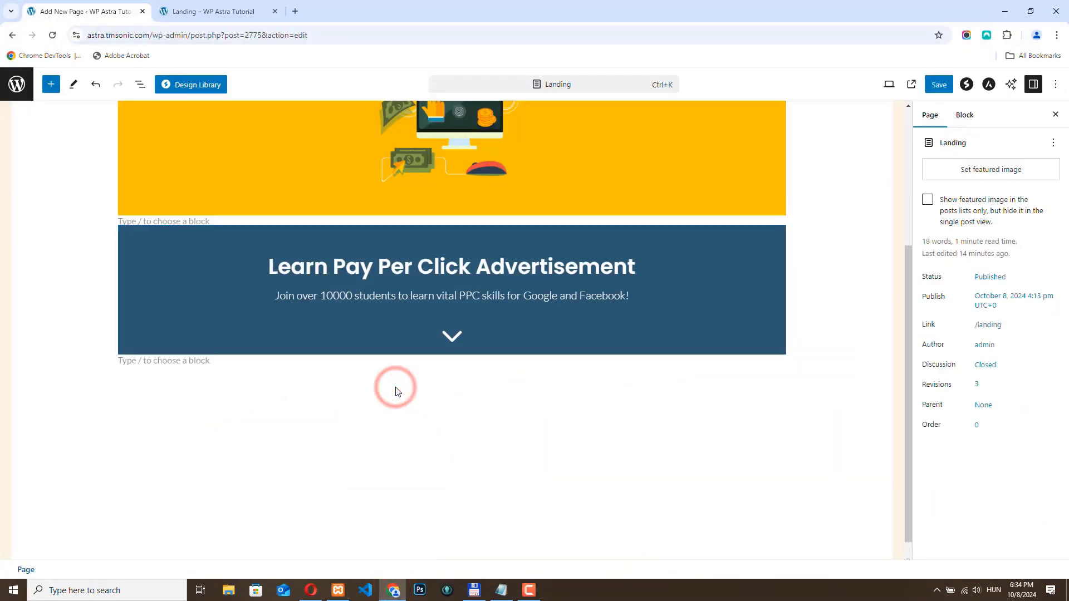
click(51, 84)
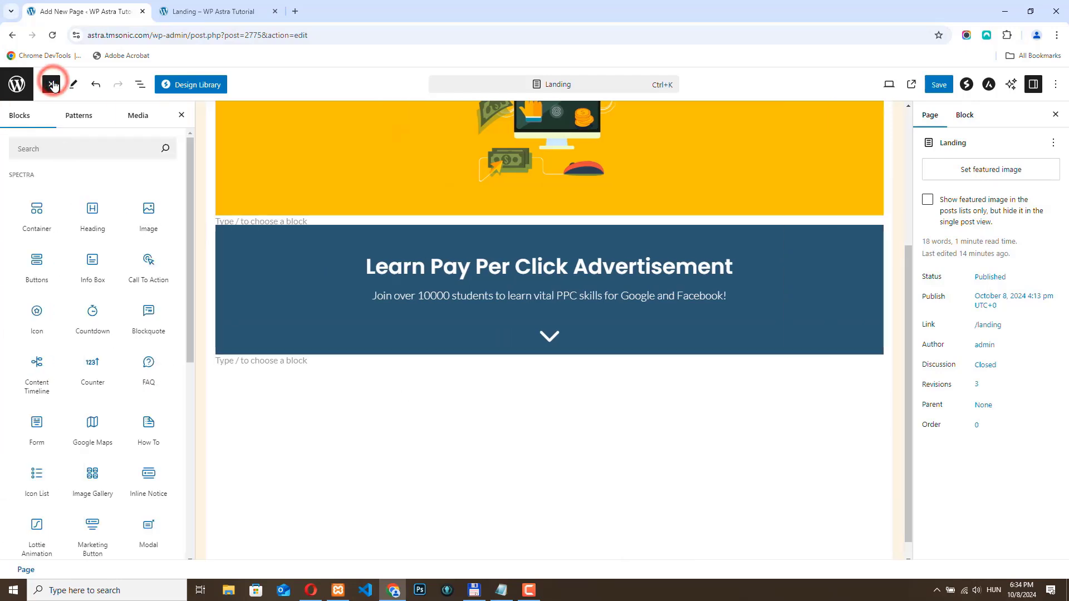
click(35, 211)
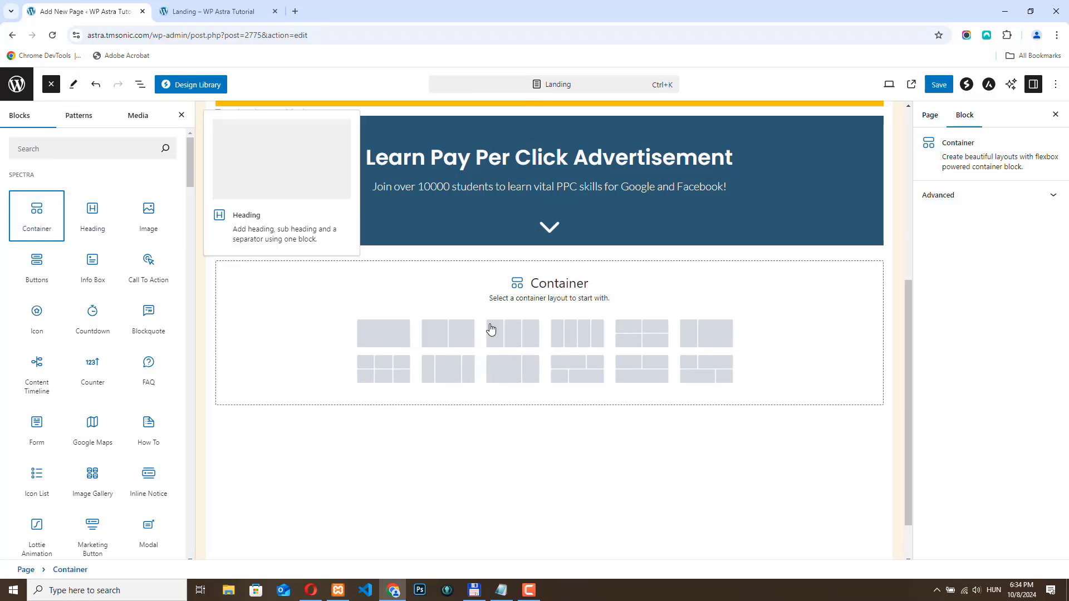
click(449, 334)
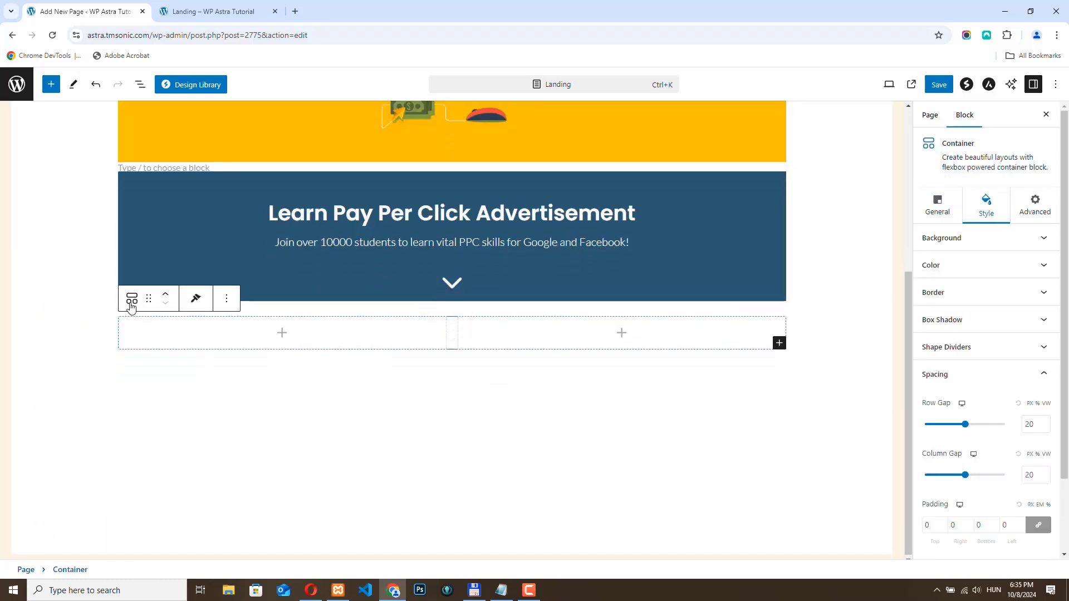
click(941, 207)
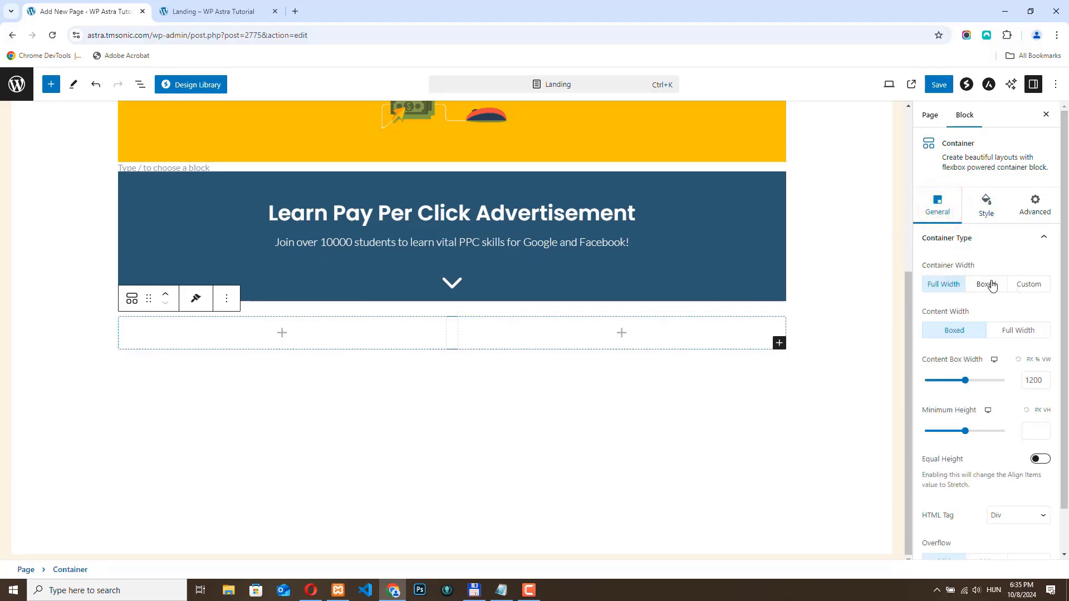
click(988, 287)
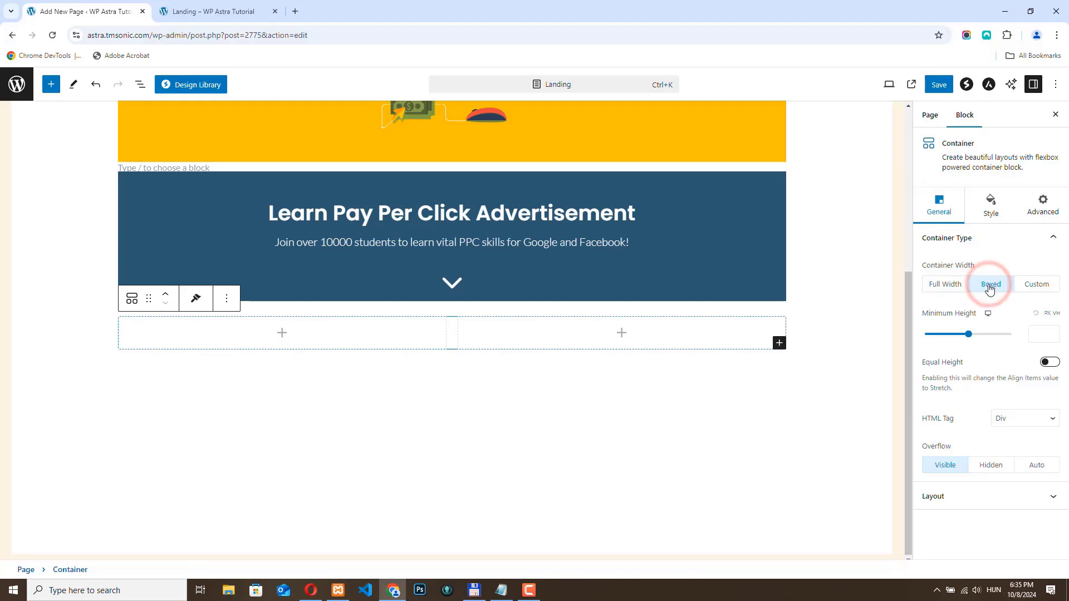
Step: Give the two-column container a solid white (FFFFFF) background colour
click(993, 208)
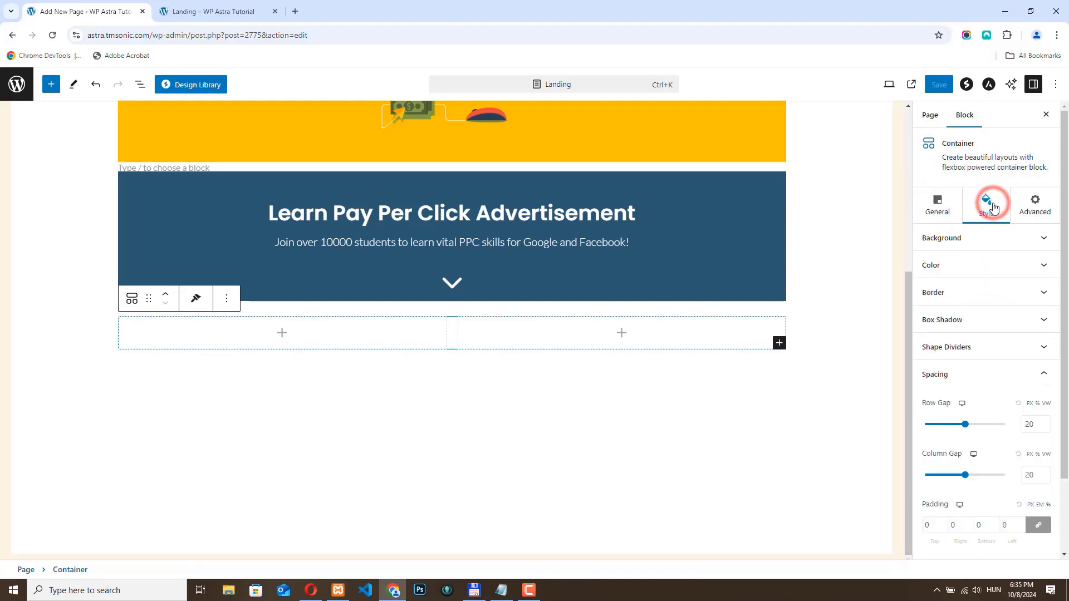
click(1044, 239)
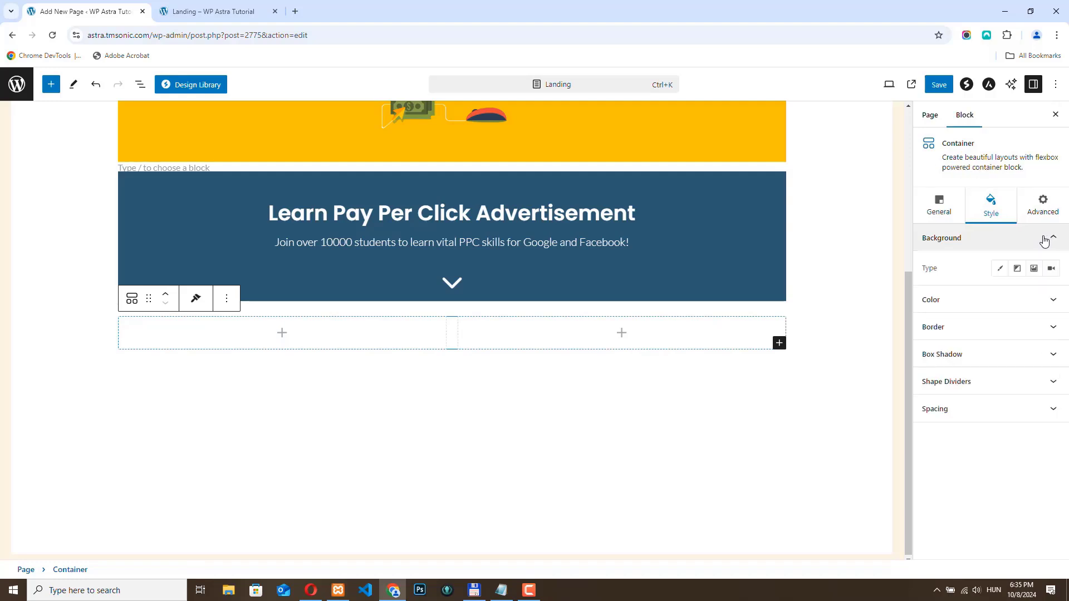
click(1001, 268)
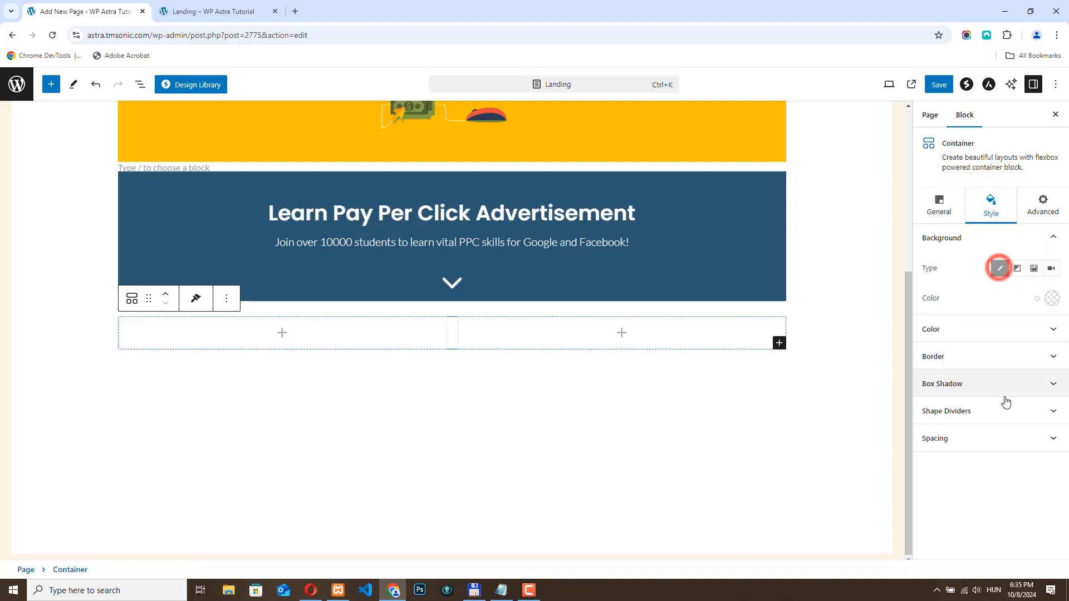
click(1052, 298)
click(952, 557)
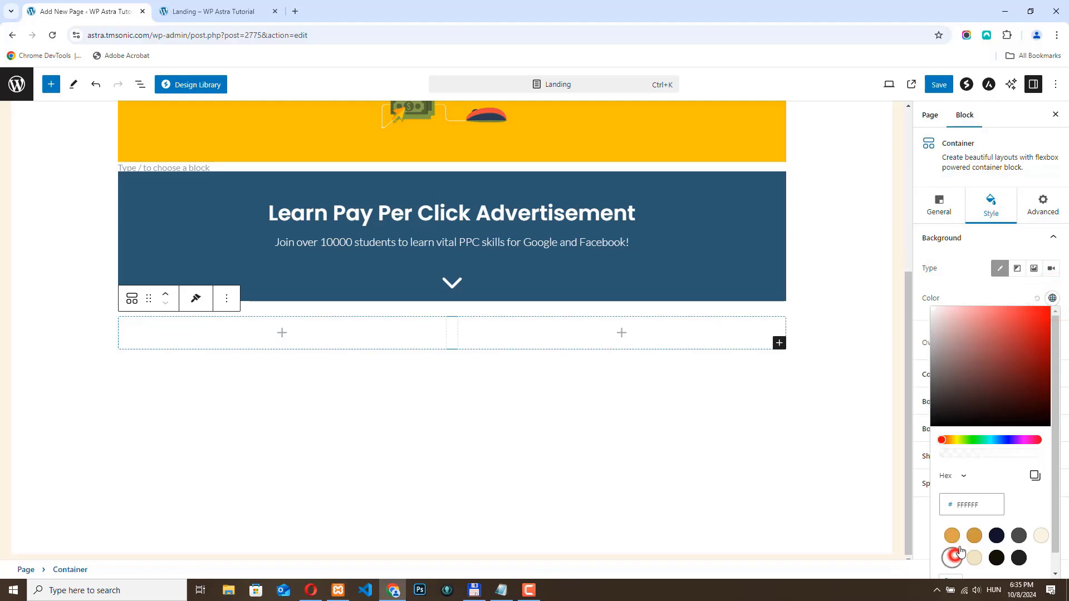
click(956, 287)
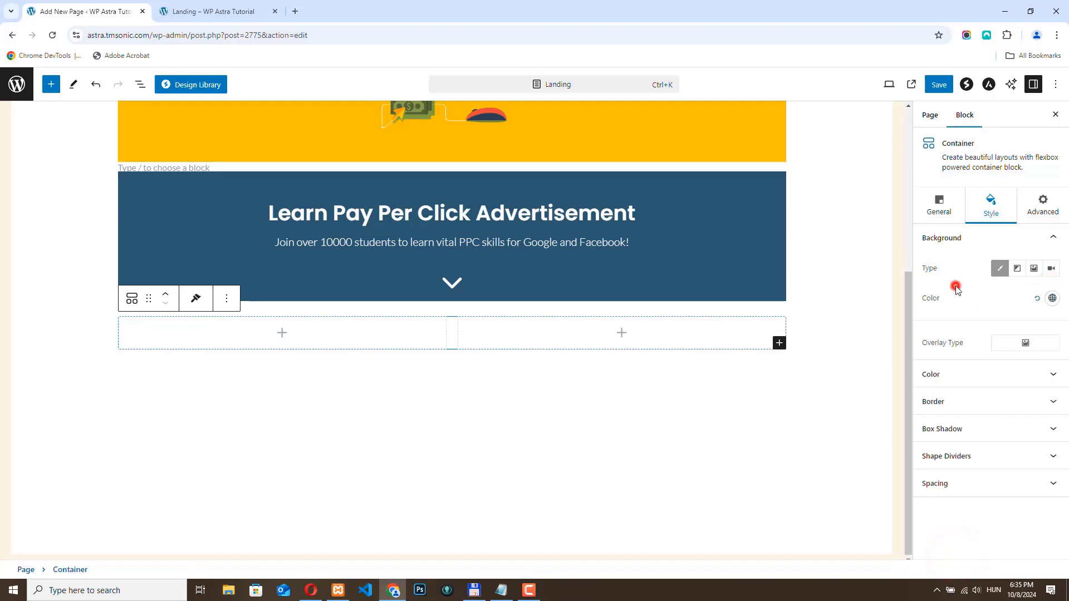
Step: Unlink the two-column container's padding values and set top 50, right 25, bottom 50 and left 25
click(980, 490)
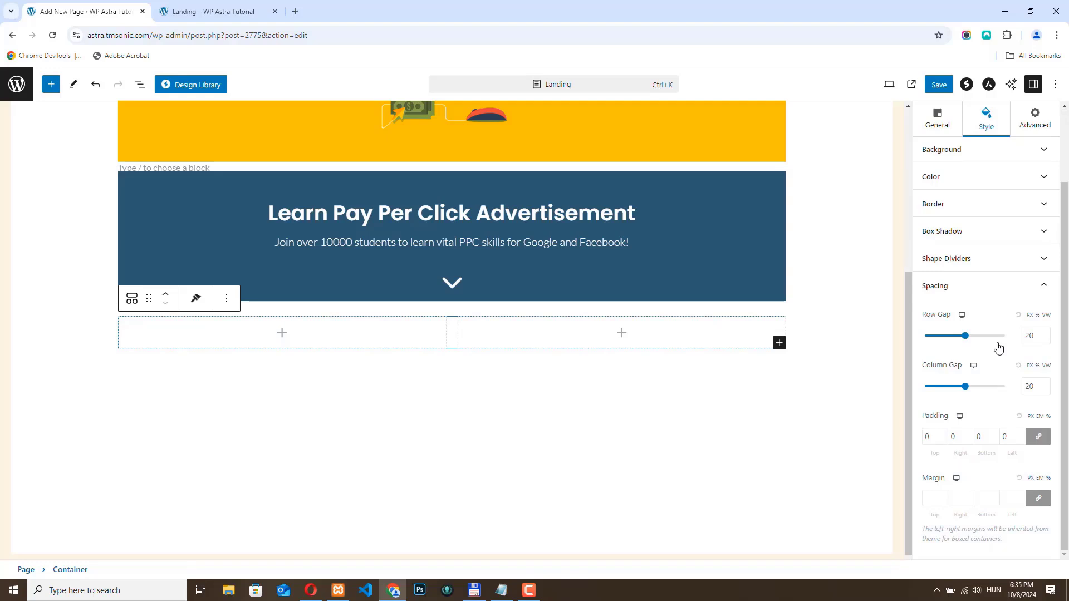
click(1045, 441)
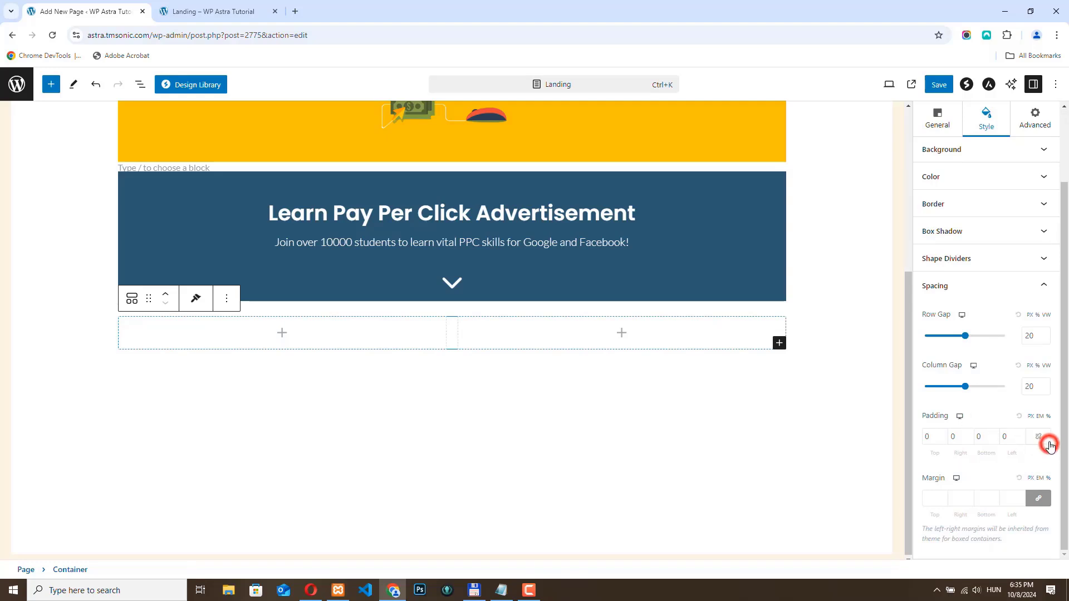
double_click(928, 436)
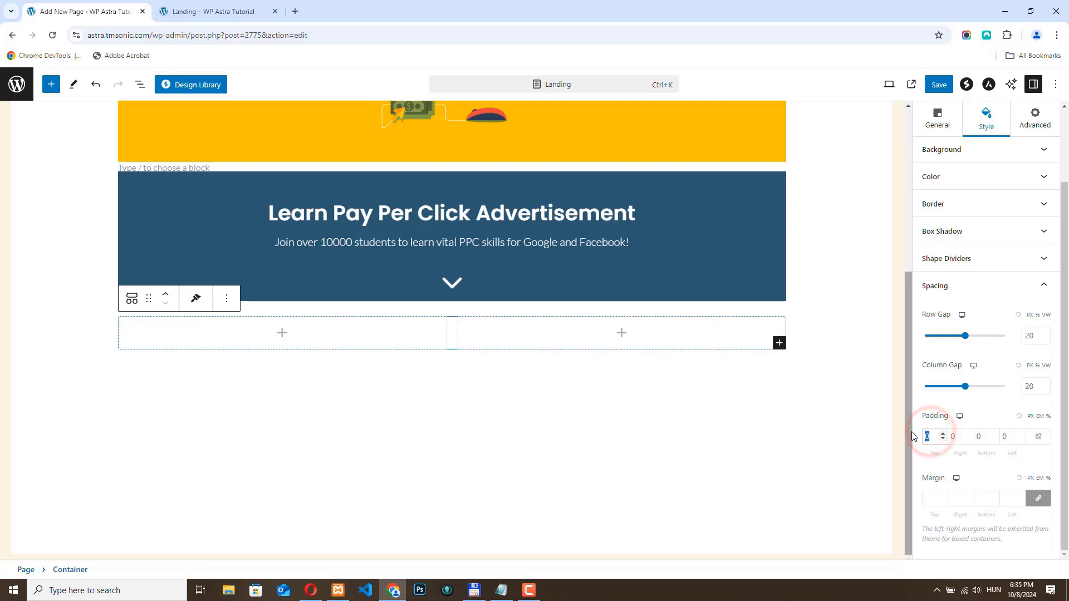
text(50)
double_click(954, 436)
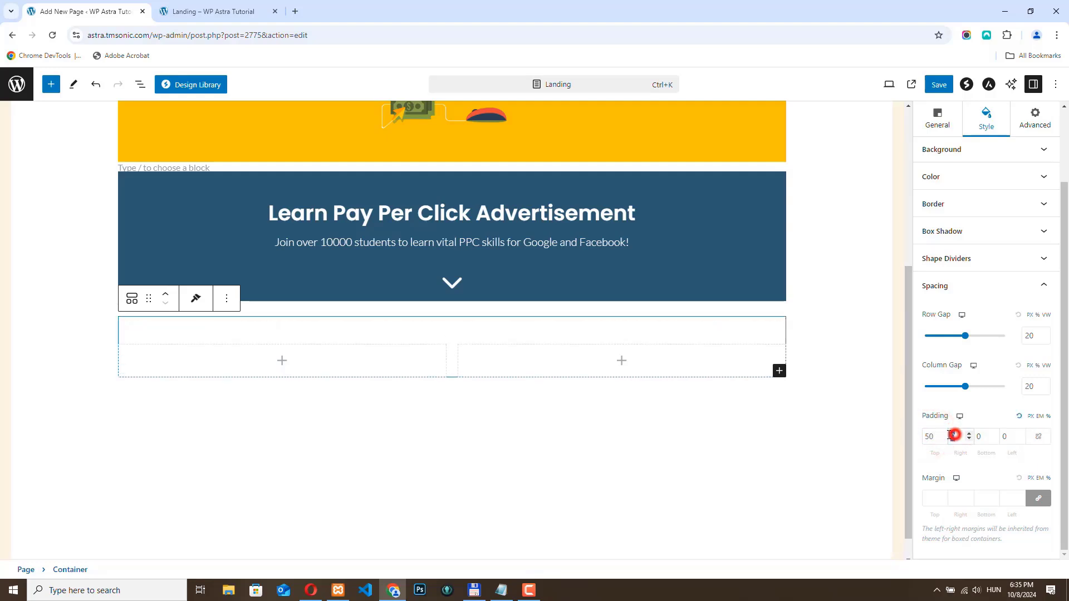
text(25)
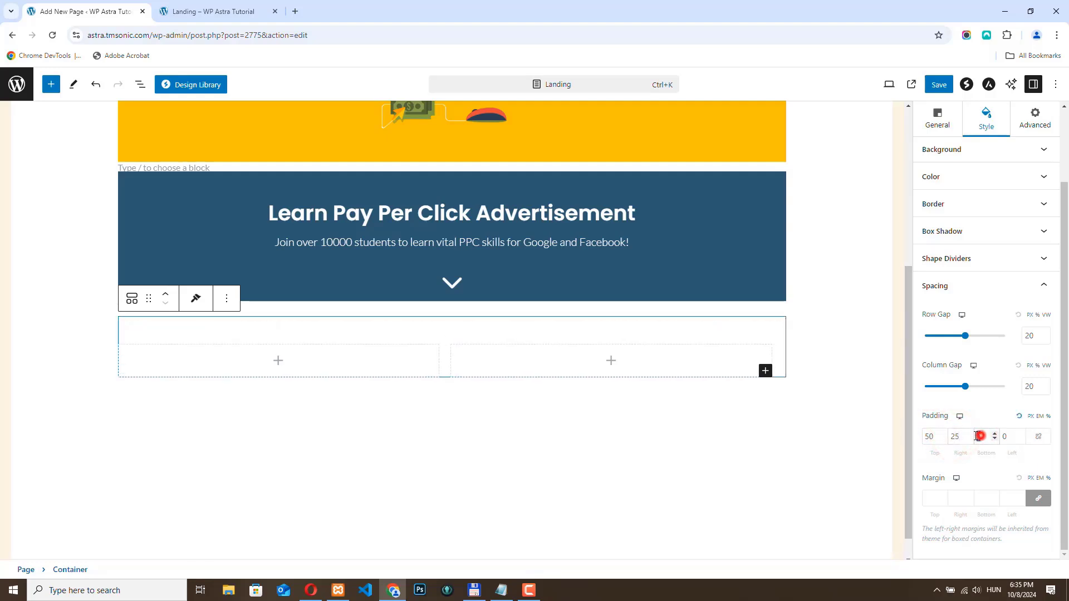
double_click(979, 436)
text(50)
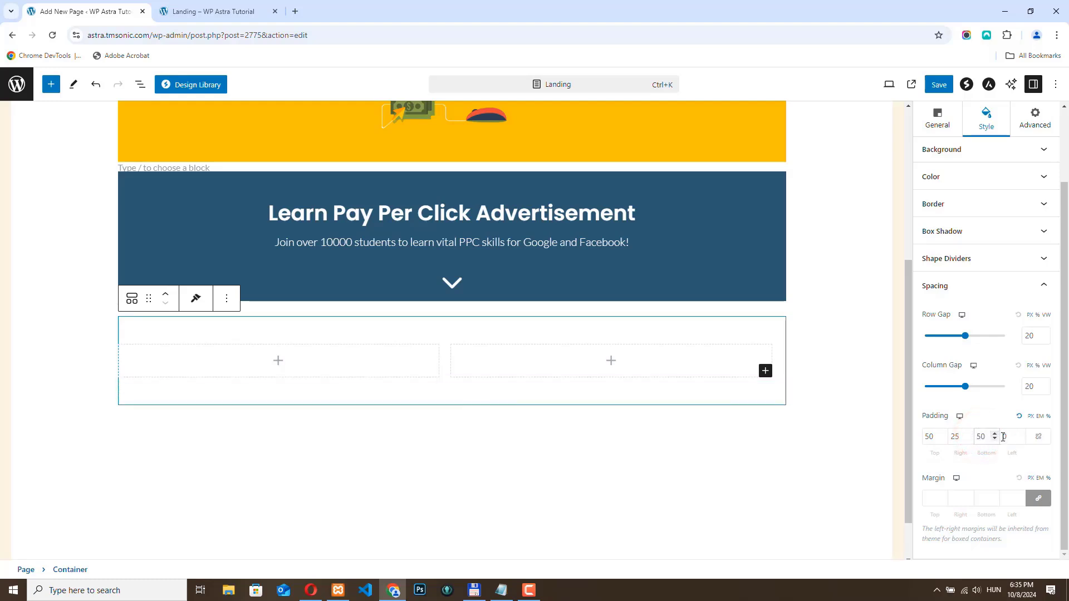
double_click(1010, 436)
text(25)
Step: Unlink the two-column container's margin values and lower the top margin to -10
click(1038, 498)
click(942, 500)
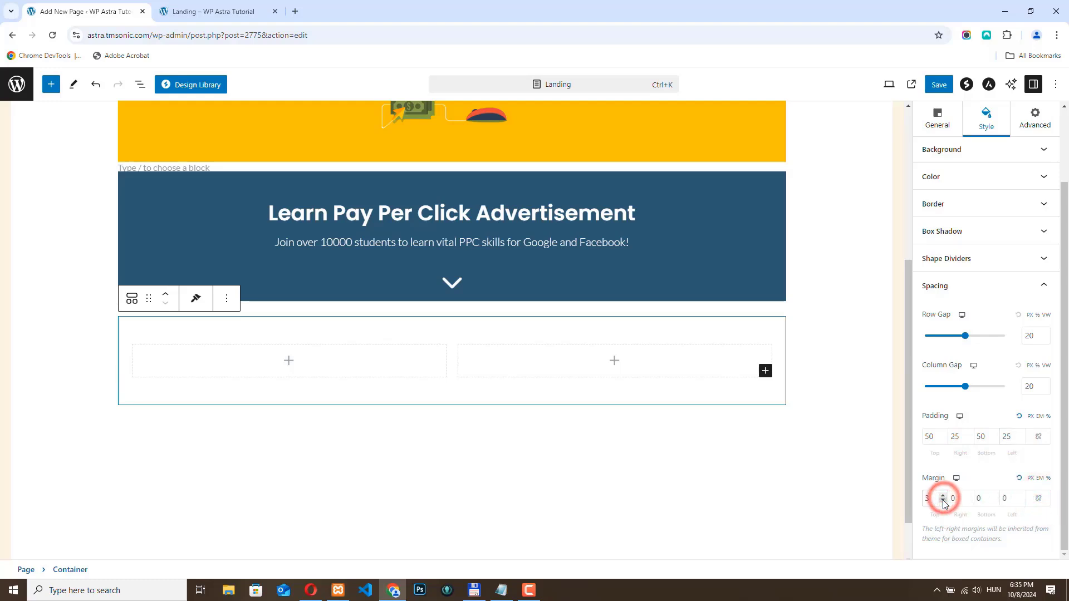
click(943, 501)
click(943, 500)
click(943, 500)
click(943, 500)
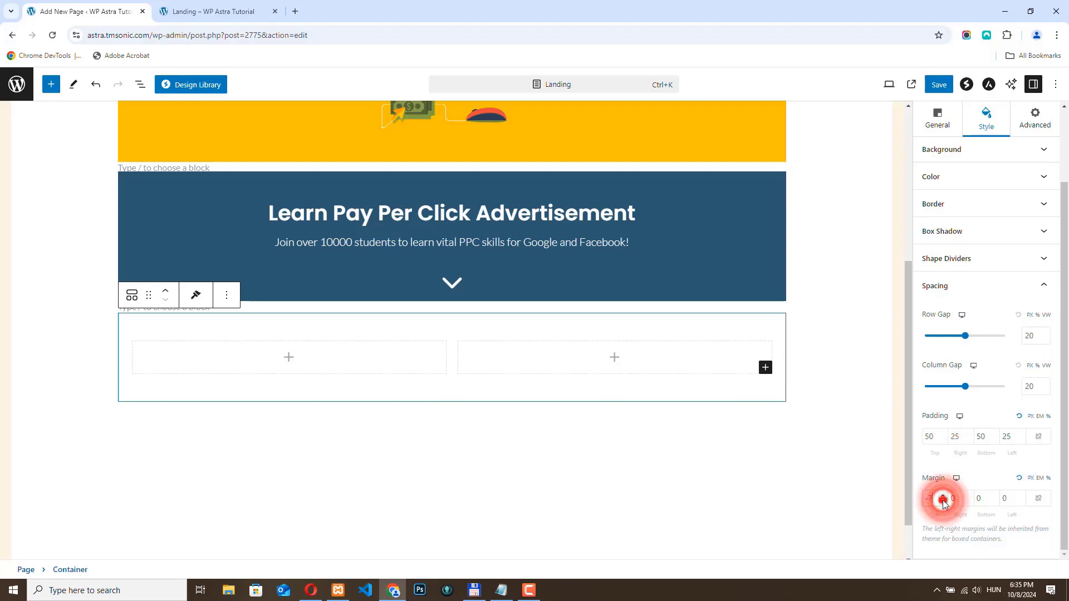
click(942, 501)
click(942, 501)
click(942, 501)
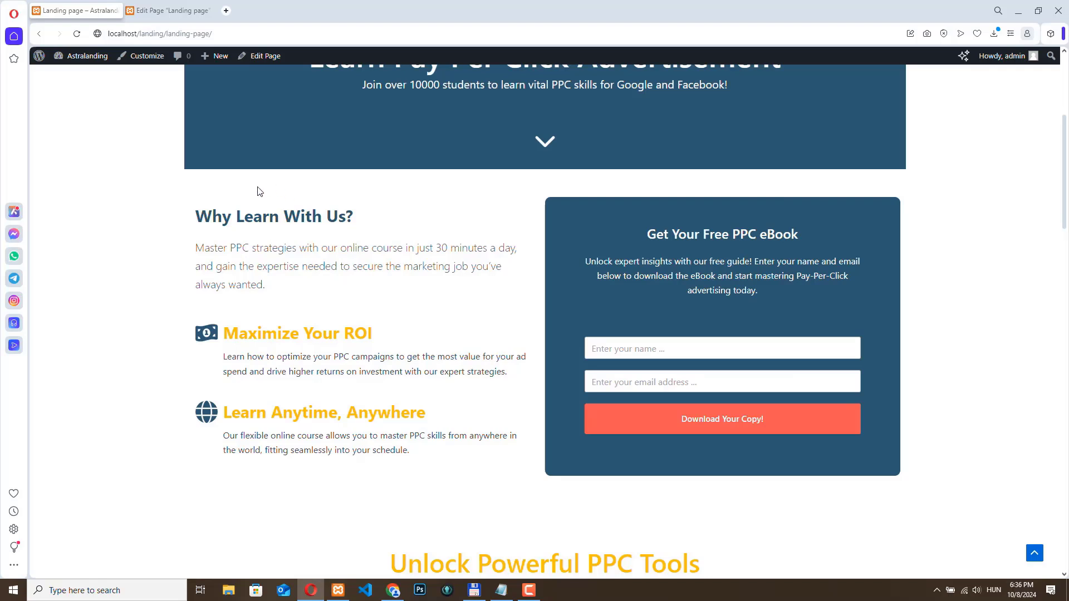
Step: Copy the "Master PPC strategies" paragraph from the reference landing page in Opera and return to the Chrome editor
triple_click(199, 247)
key(ctrl+c)
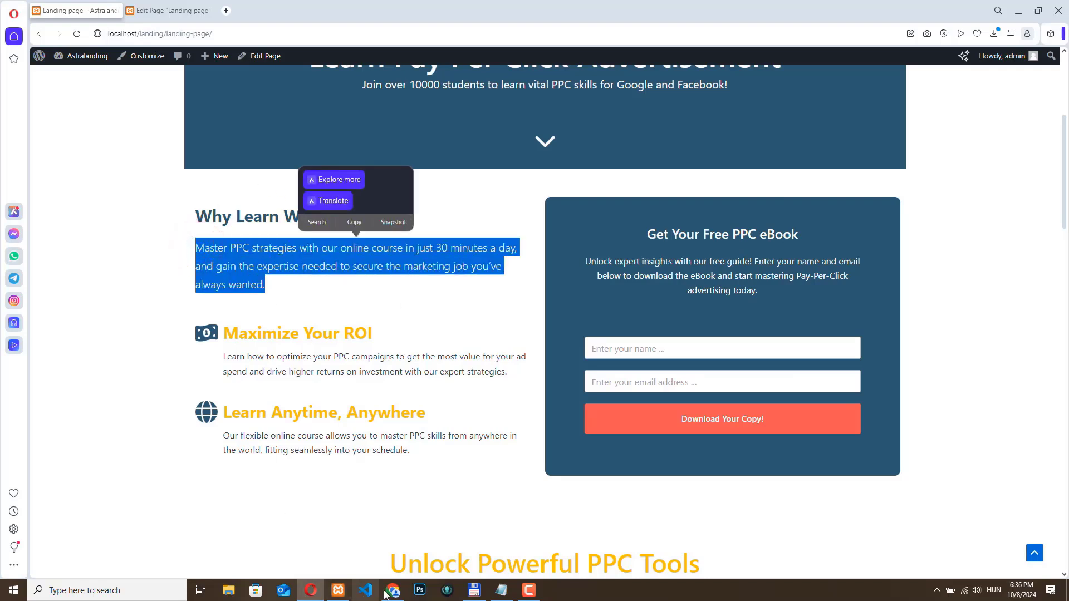
click(390, 591)
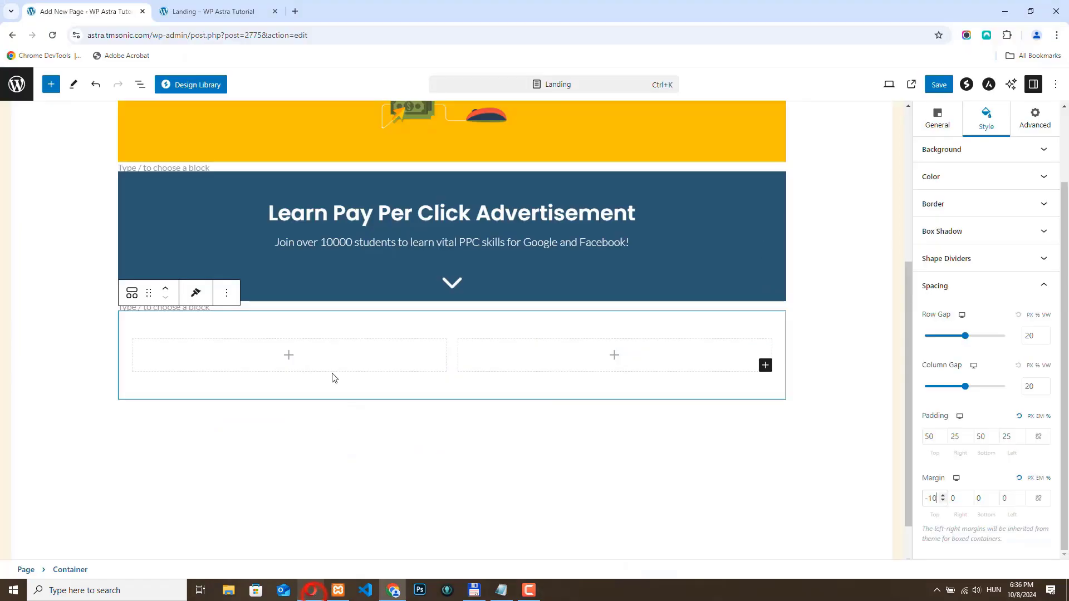
Step: Add a Spectra Heading block to the left column of the white container with the text "Why Learn With Us?"
click(290, 356)
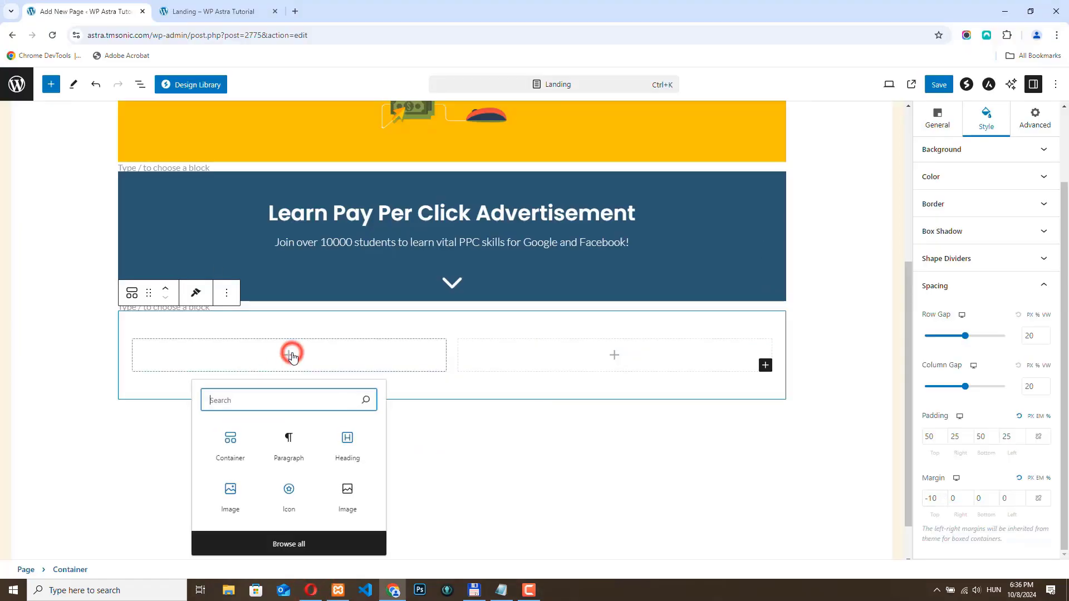
click(350, 449)
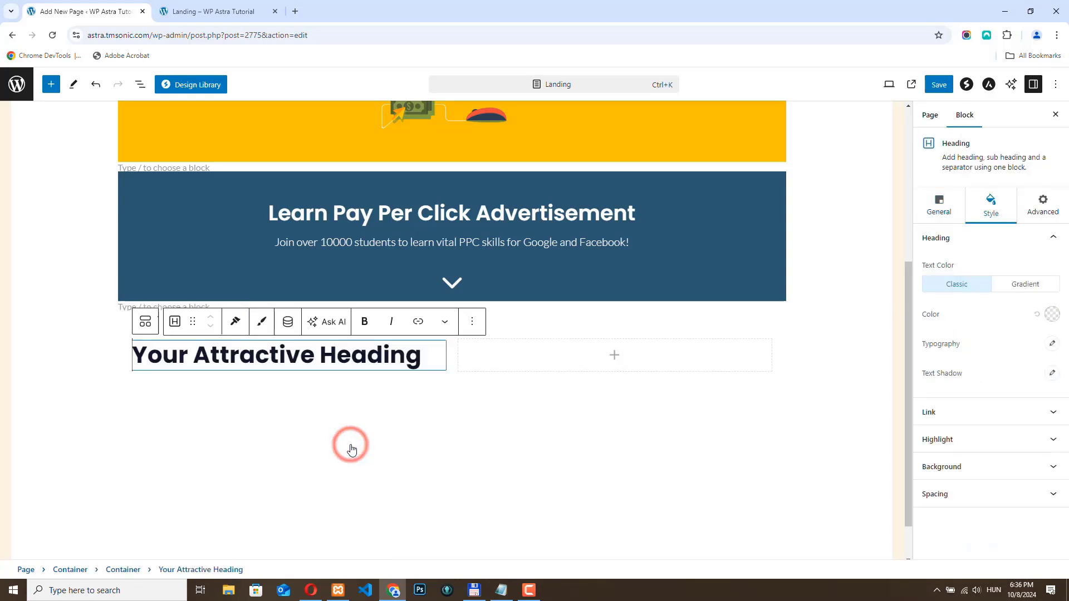
drag(420, 334, 138, 333)
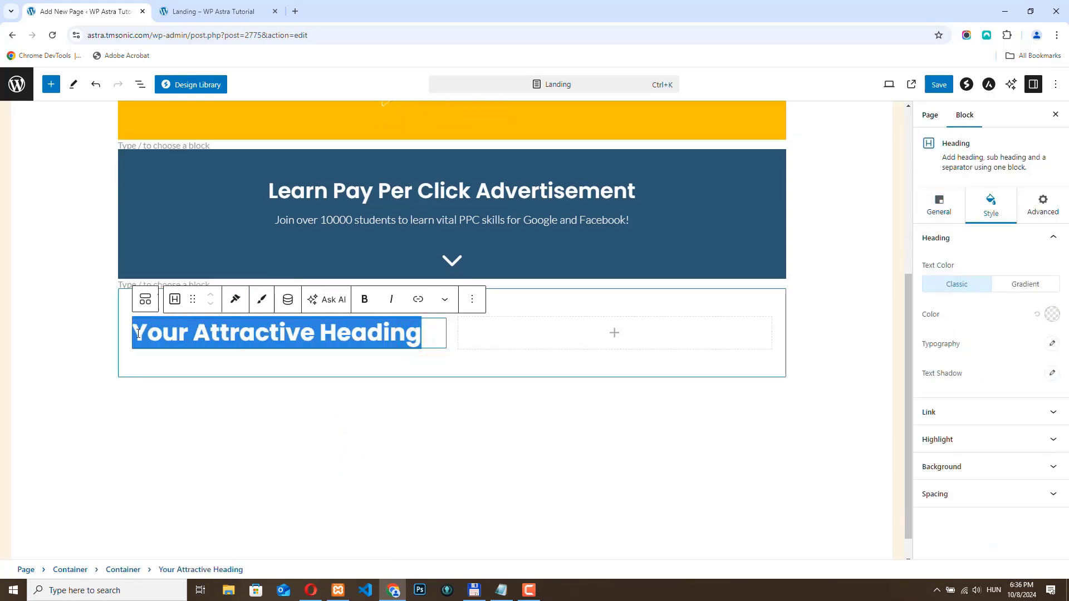
text(Why Learn With Us?)
Step: Enable the heading's subheading and paste the copied "Master PPC strategies" paragraph as its description
click(938, 209)
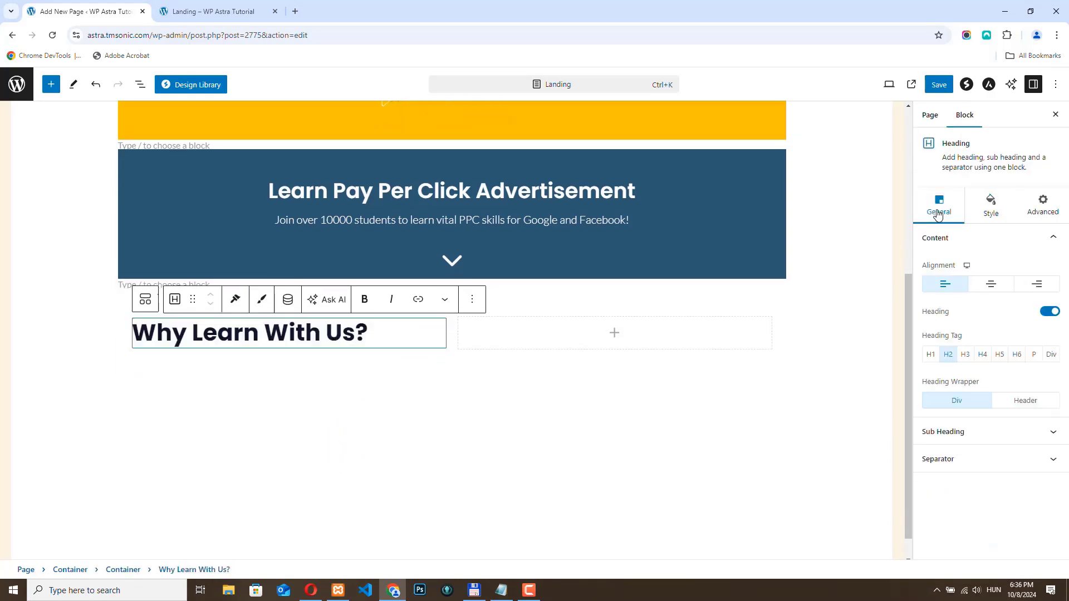
click(997, 432)
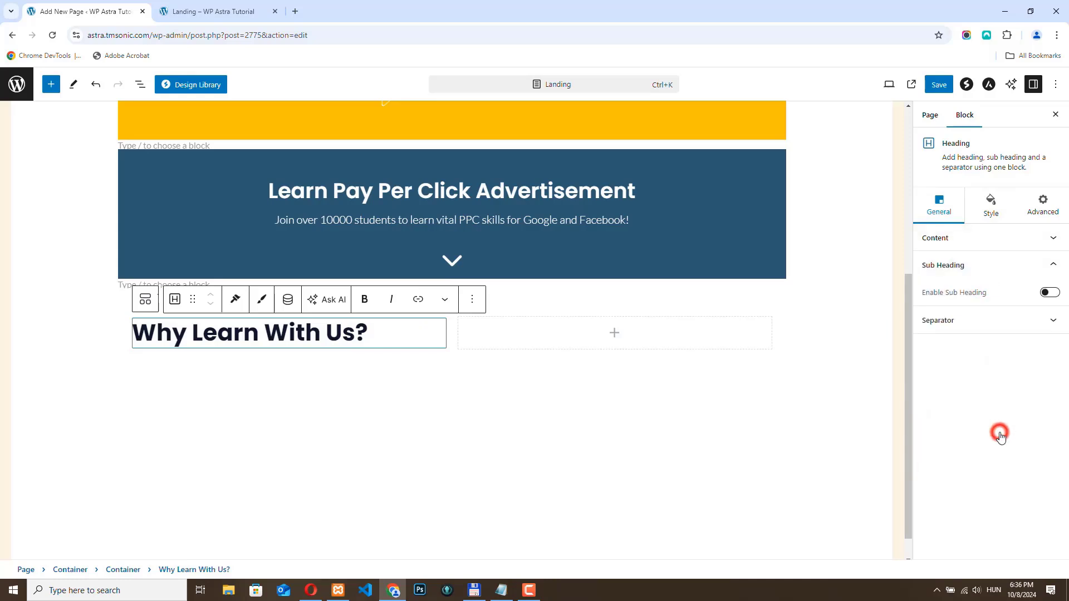
click(1048, 294)
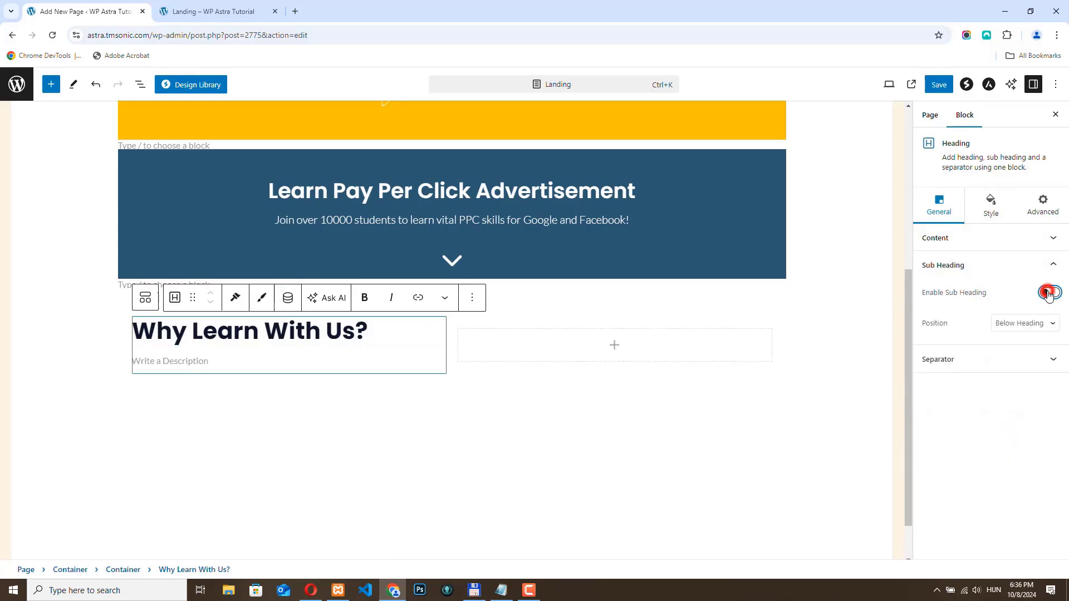
click(143, 362)
click(160, 362)
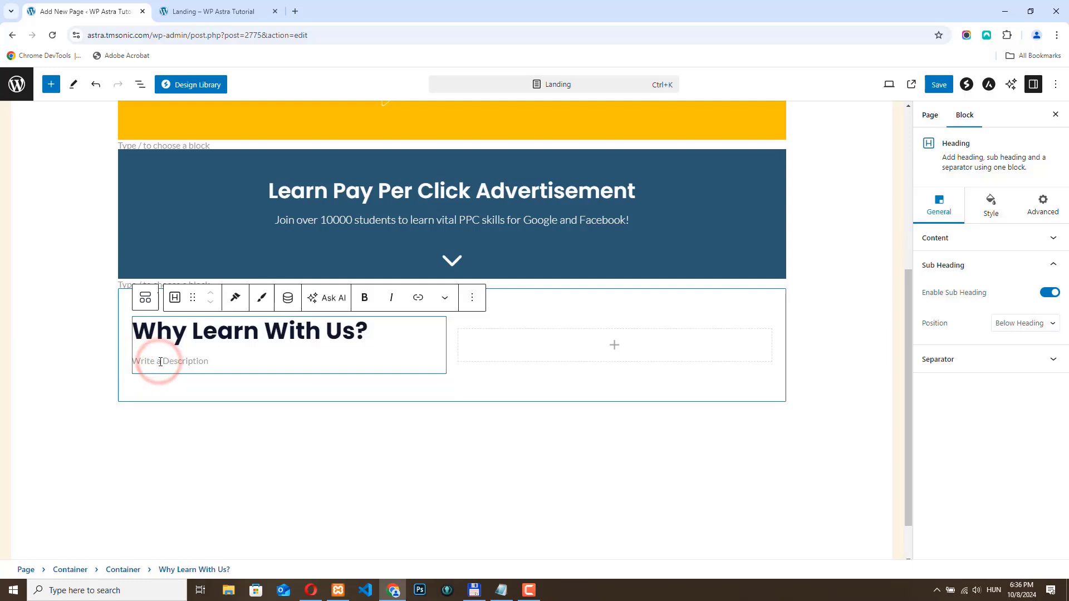
key(ctrl+v)
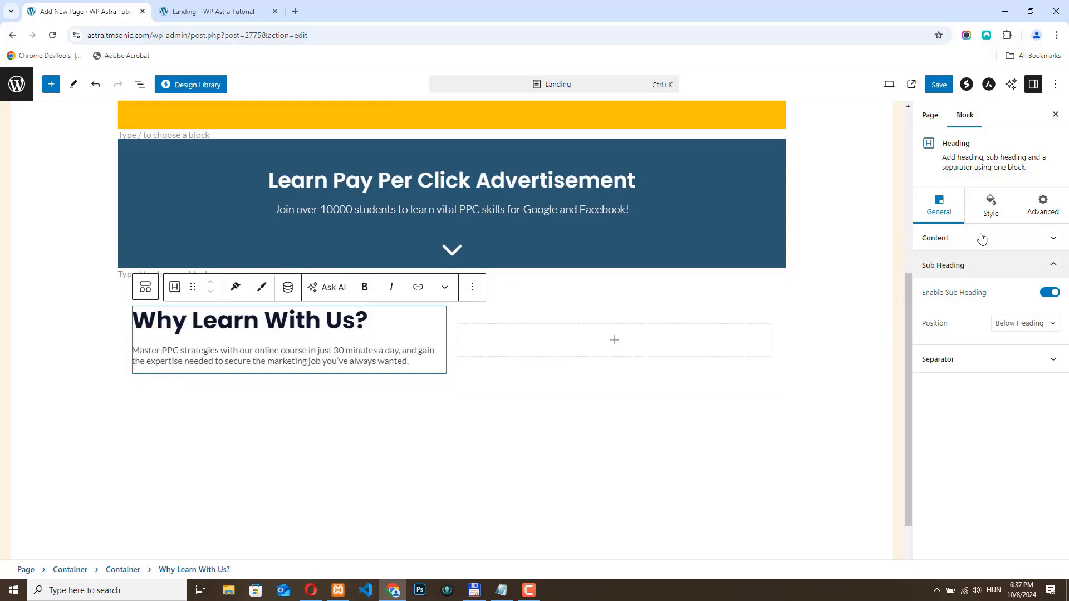
Step: Set the text colour of the "Why Learn With Us?" heading to 2C5871
click(990, 208)
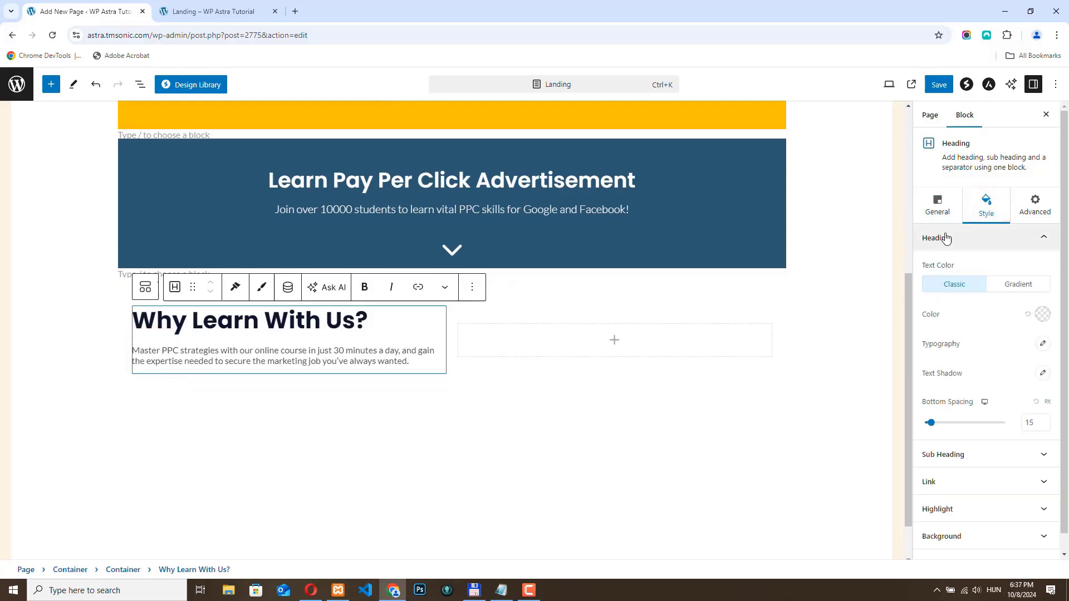
click(1043, 313)
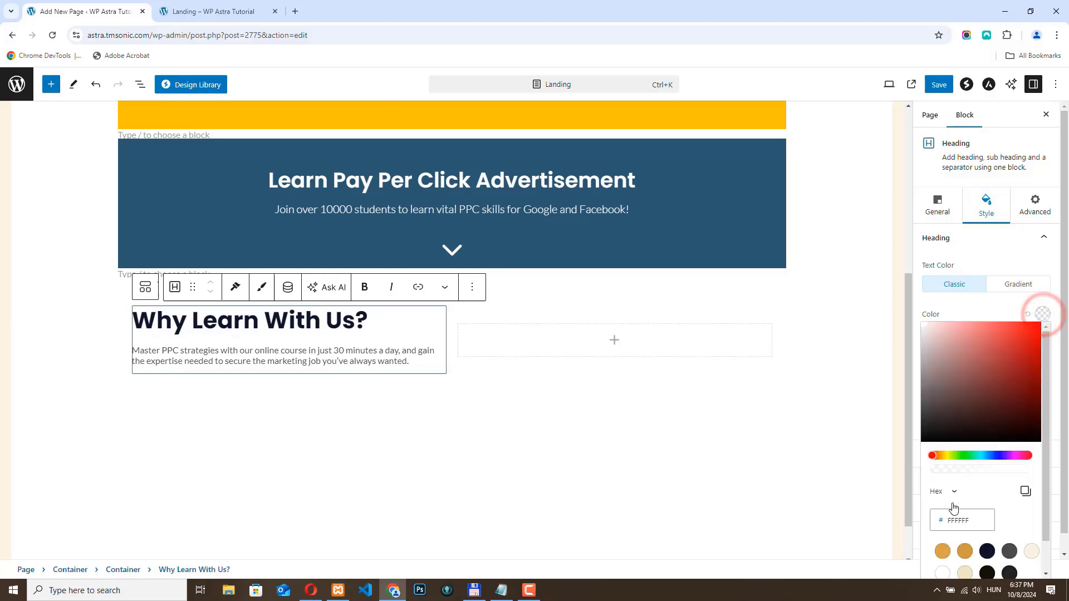
click(977, 520)
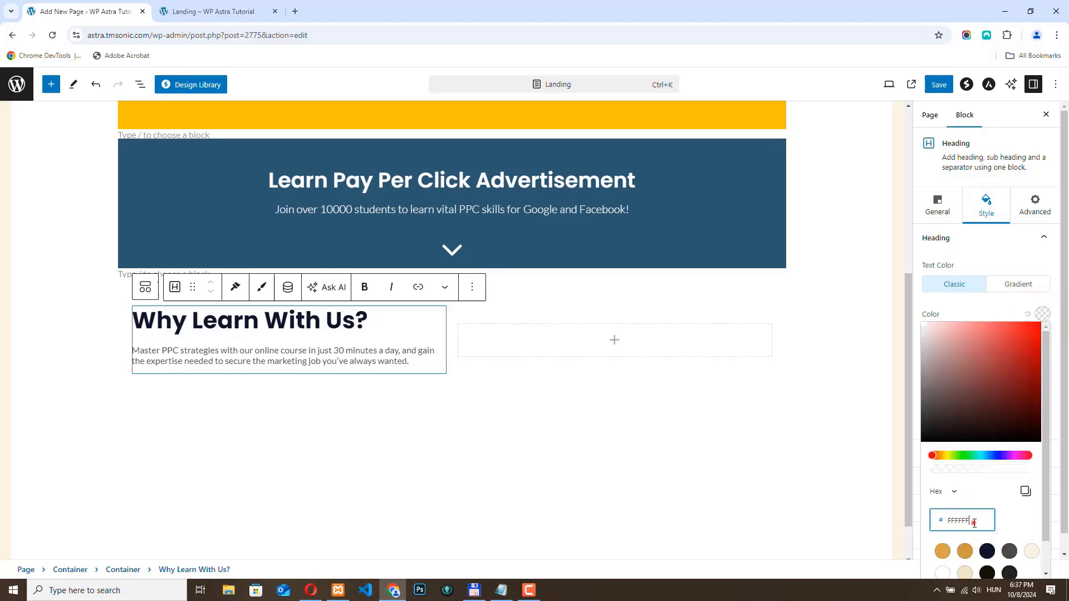
drag(973, 521, 934, 518)
text(2C5871)
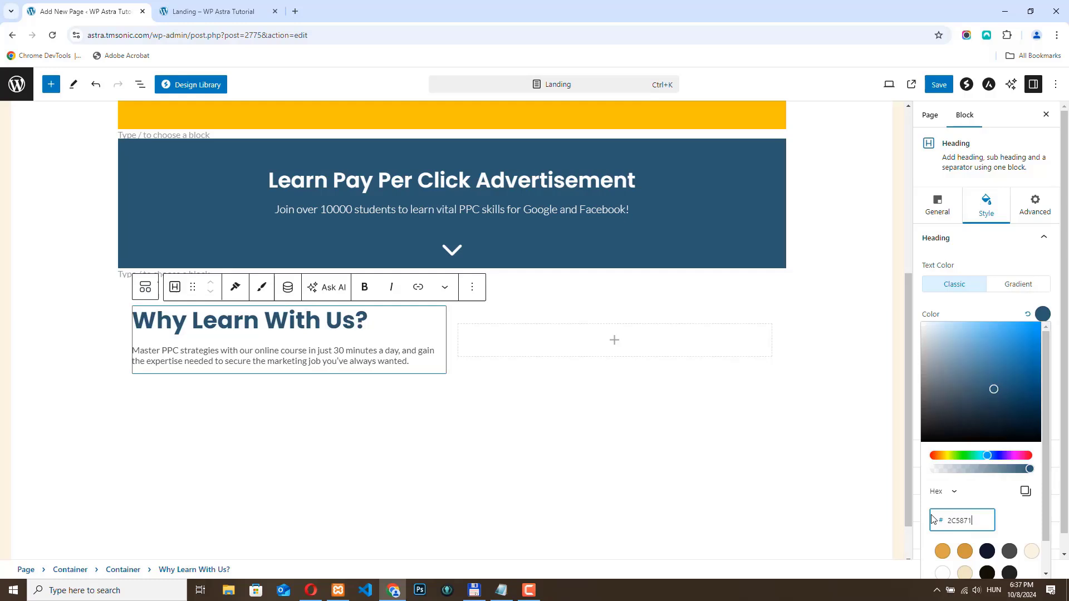
click(1040, 313)
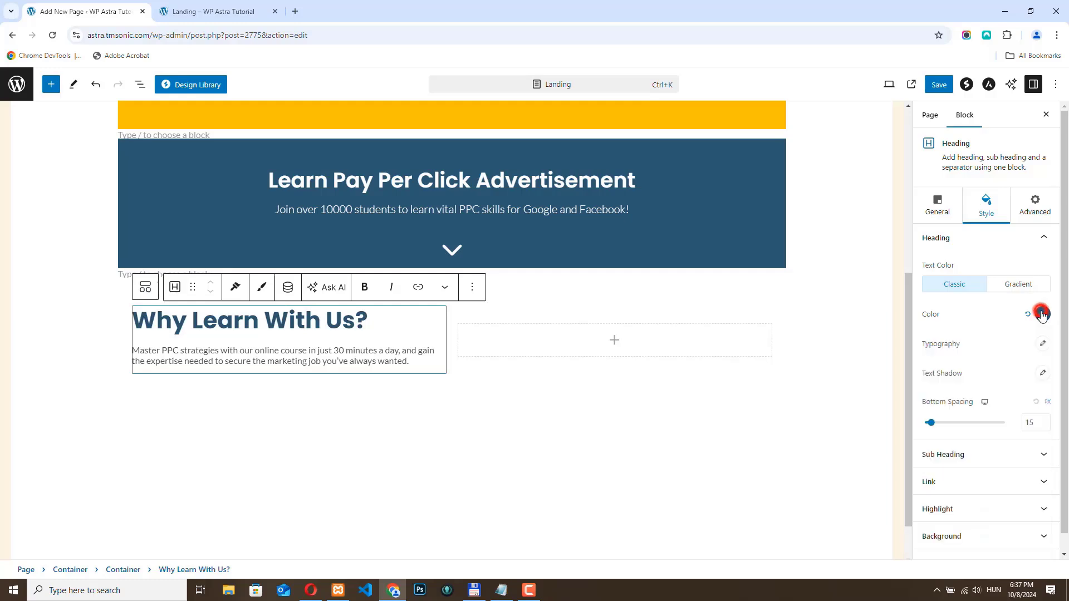
Step: Set the "Why Learn With Us?" heading's font size to 30 and choose a lighter font weight
click(1044, 345)
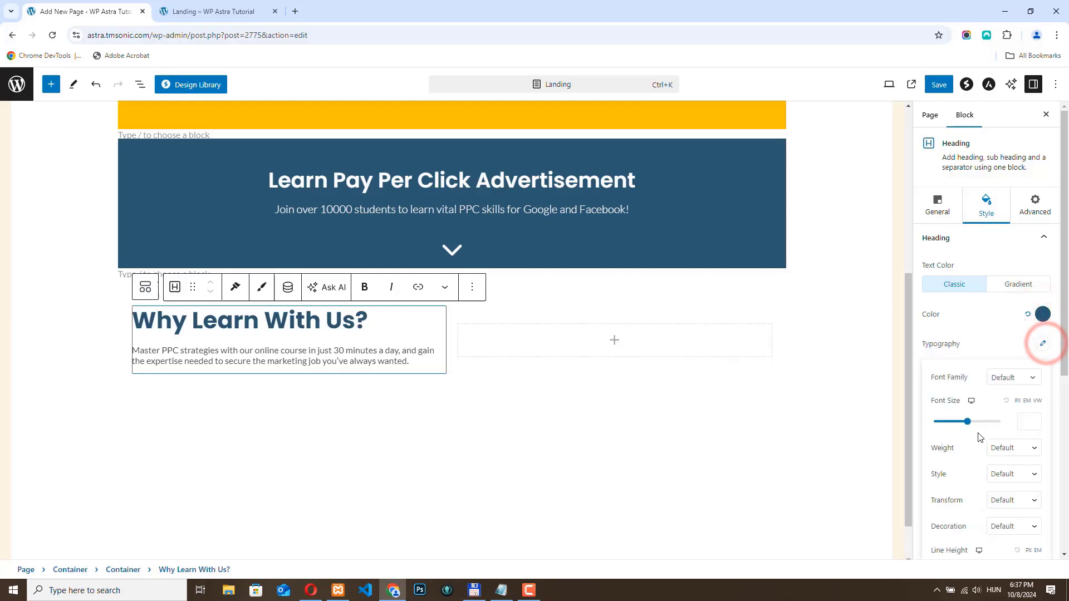
drag(967, 422, 944, 422)
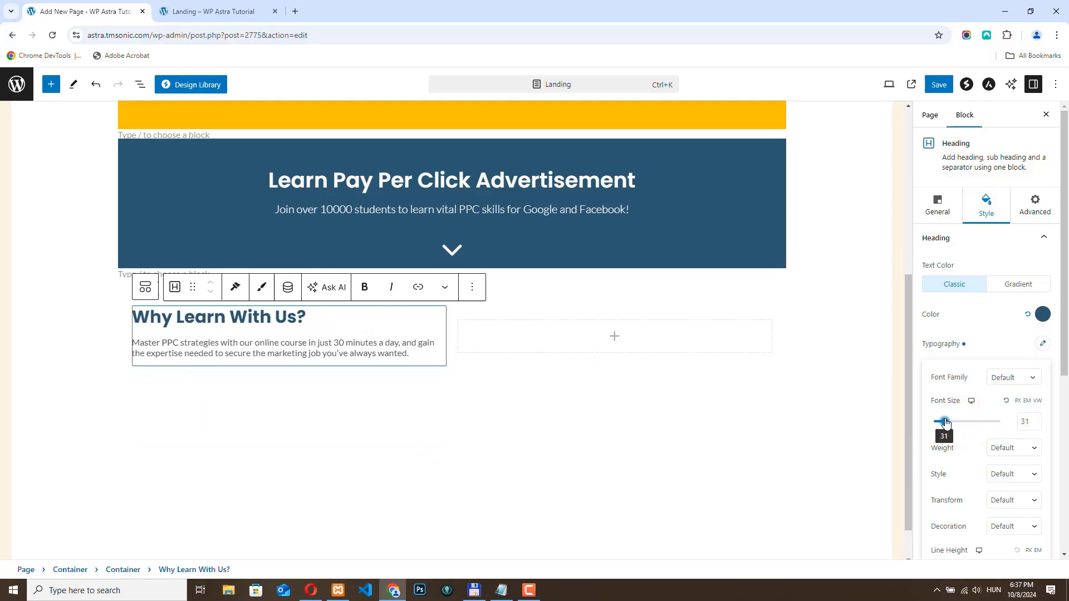
click(1037, 425)
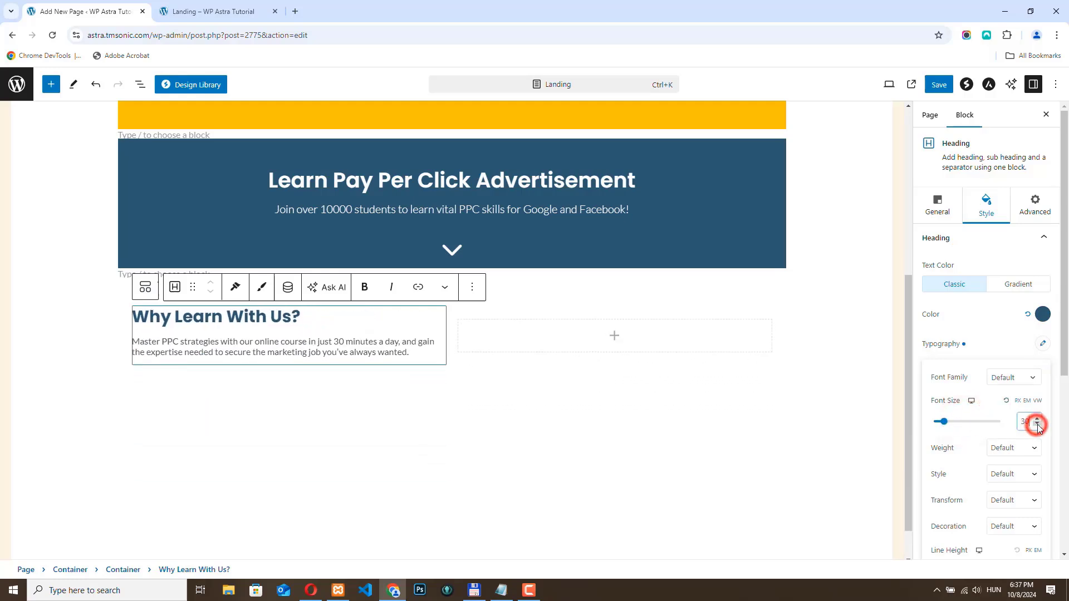
click(1008, 454)
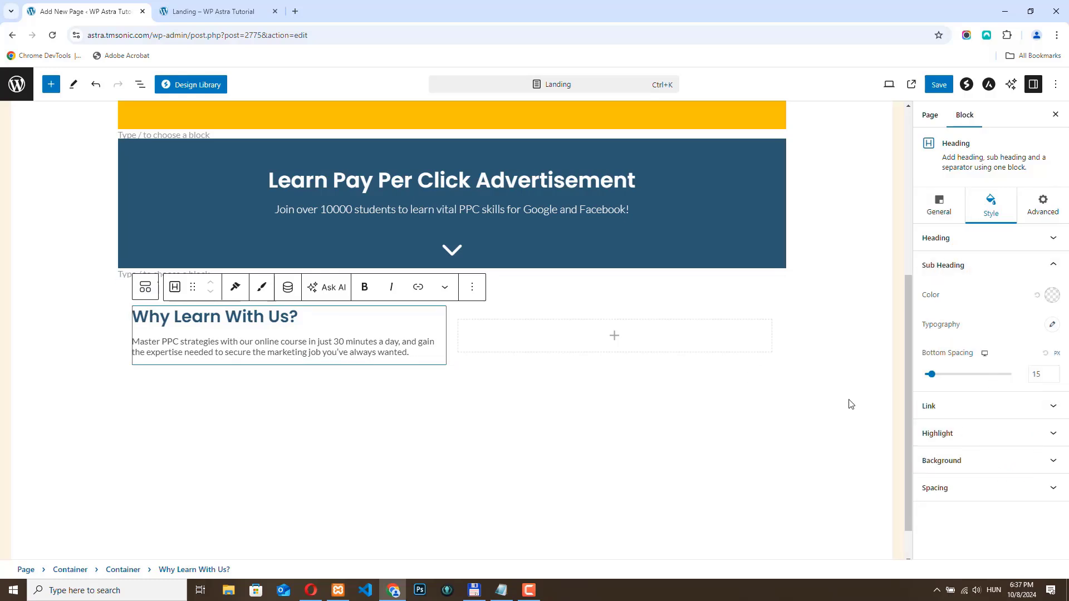
Step: Set the "Master PPC strategies" subheading's font size to 18 and its font weight to 300
click(1052, 324)
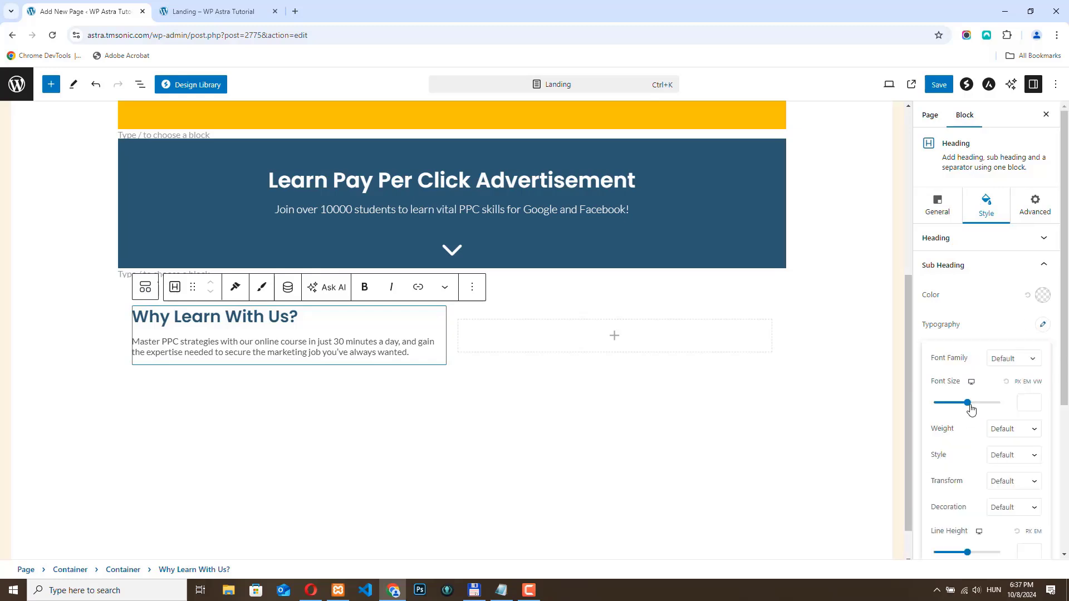
drag(966, 407, 939, 405)
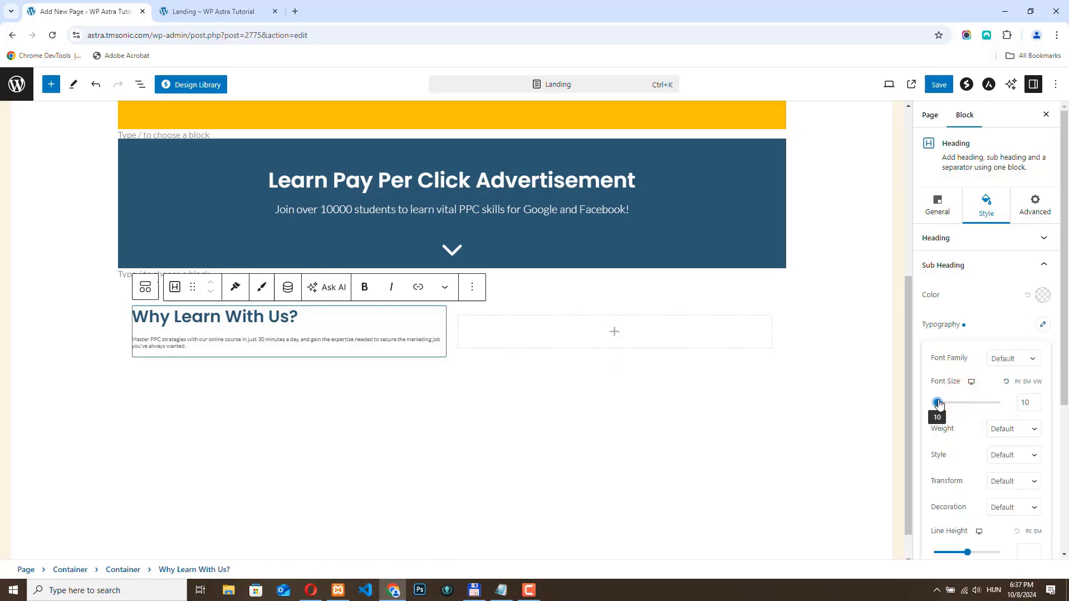
click(1037, 400)
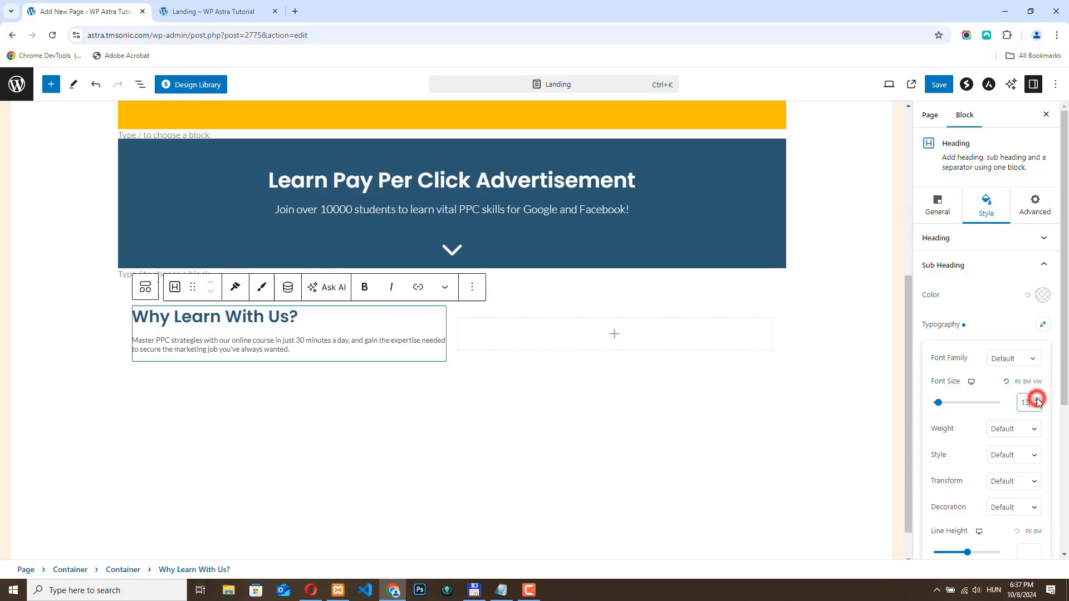
click(1037, 400)
click(1037, 400)
click(1036, 400)
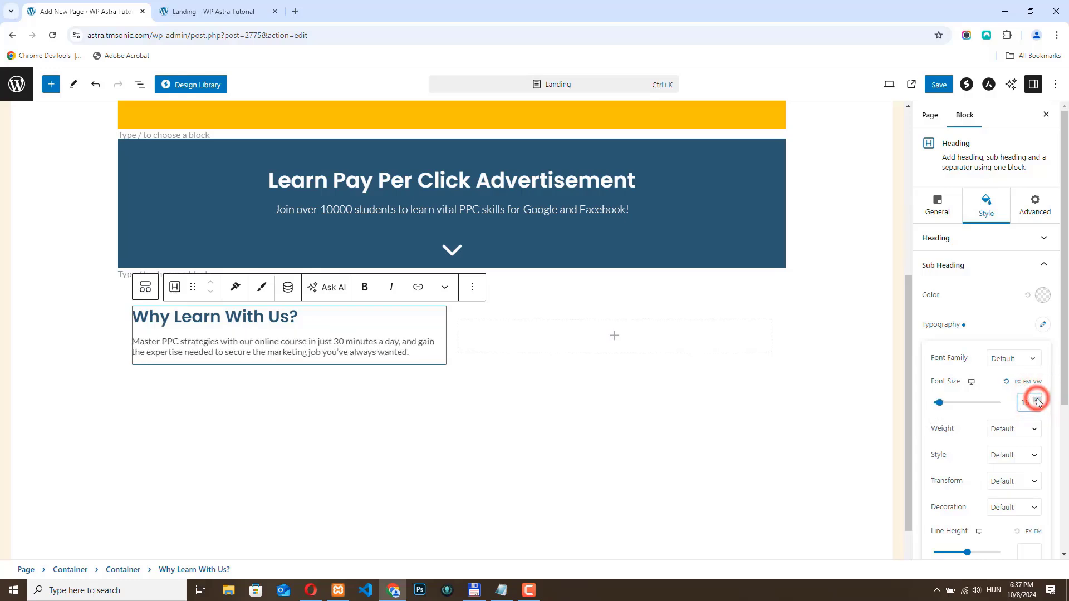
click(1036, 399)
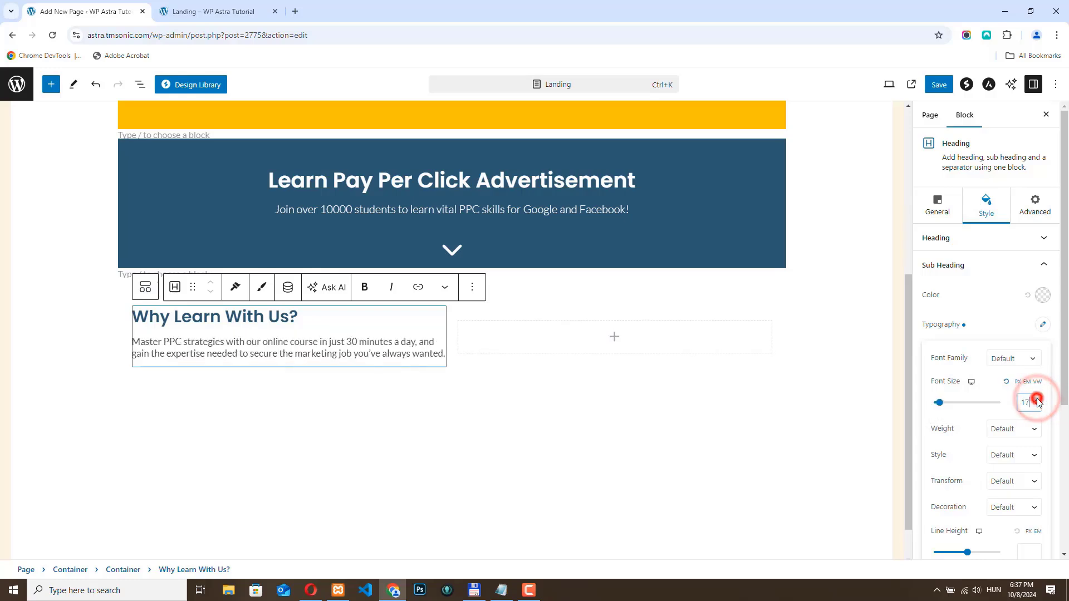
click(1012, 430)
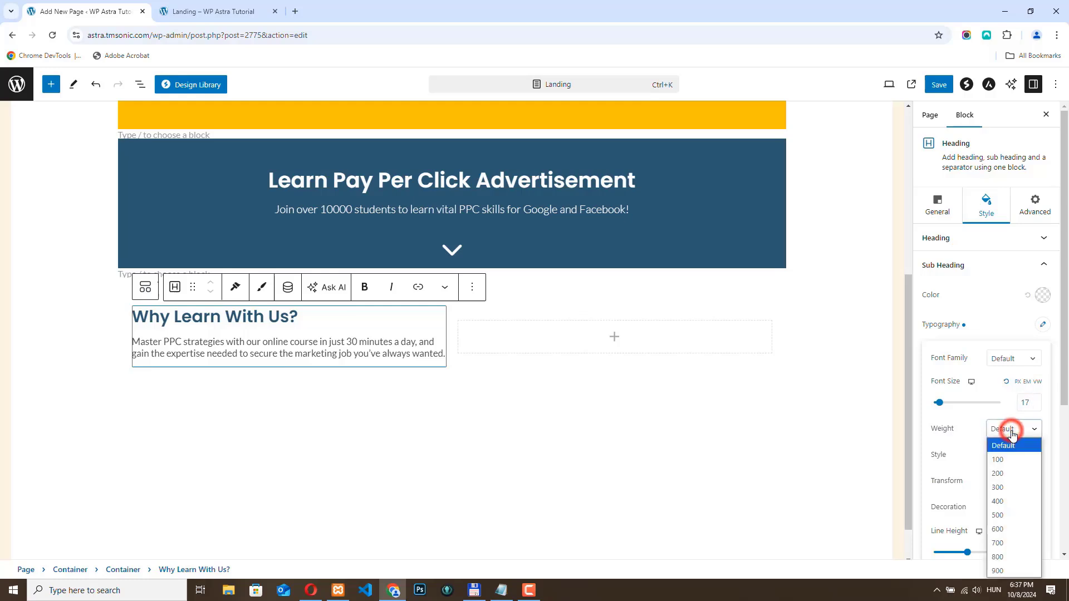
click(1003, 485)
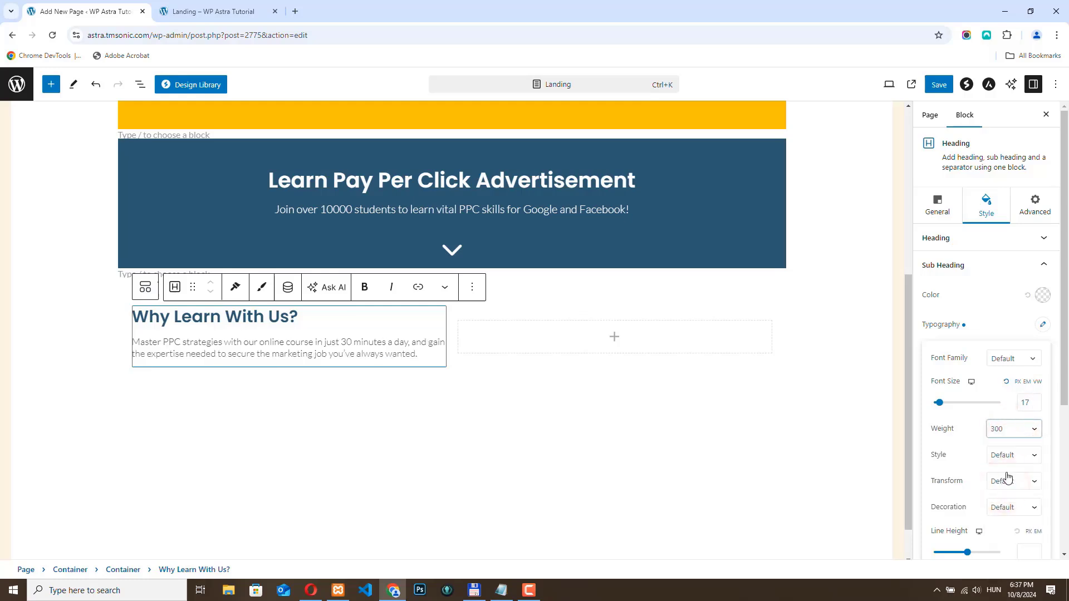
click(1037, 399)
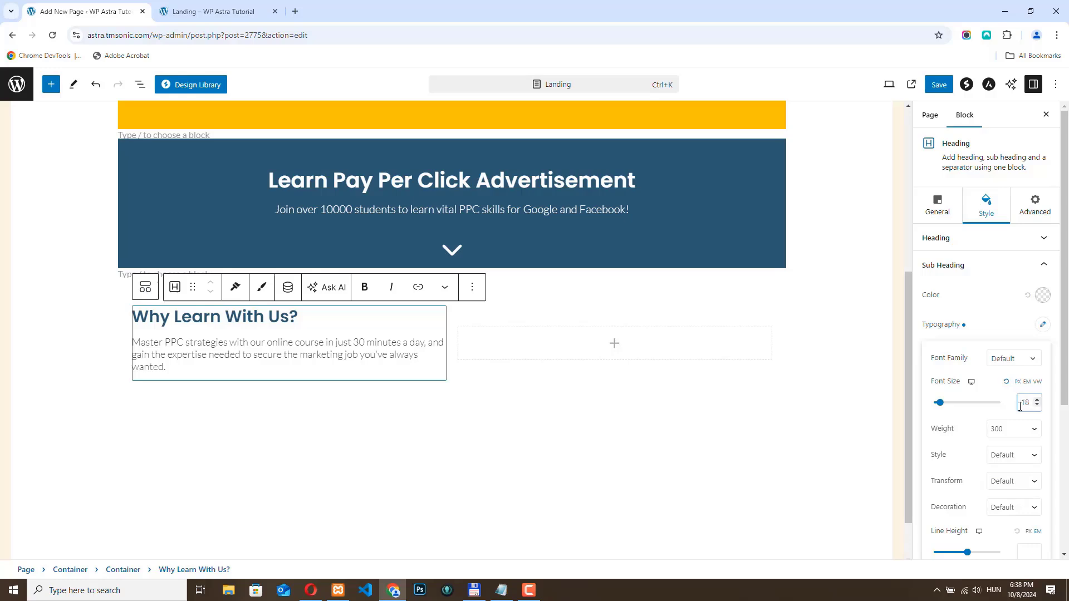
Step: Increase the subheading's line height slightly for looser text lines, and save the page
scroll(967, 408, down, 4)
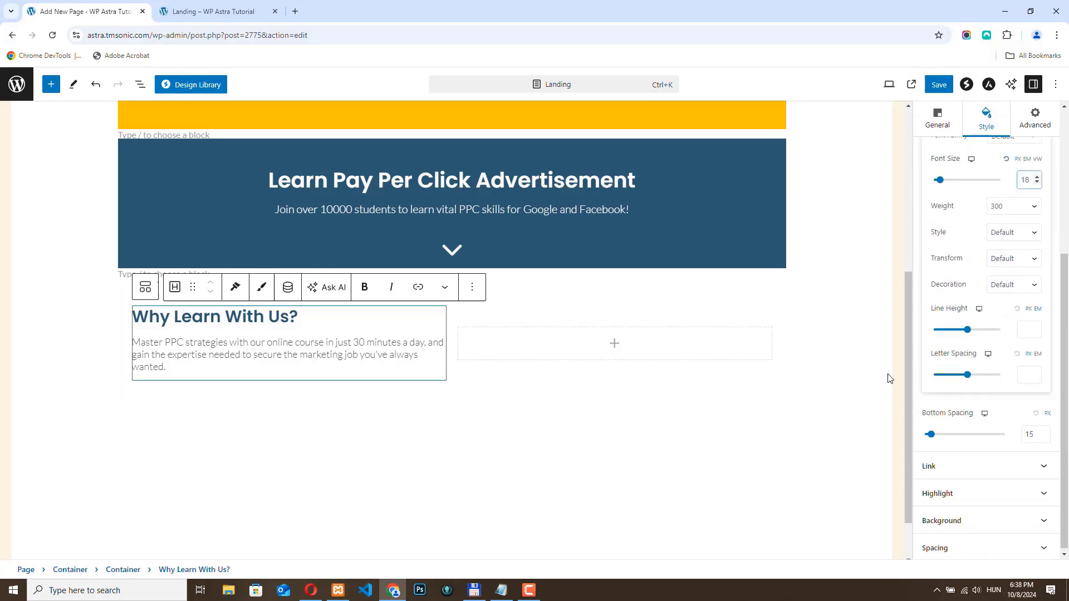
click(968, 330)
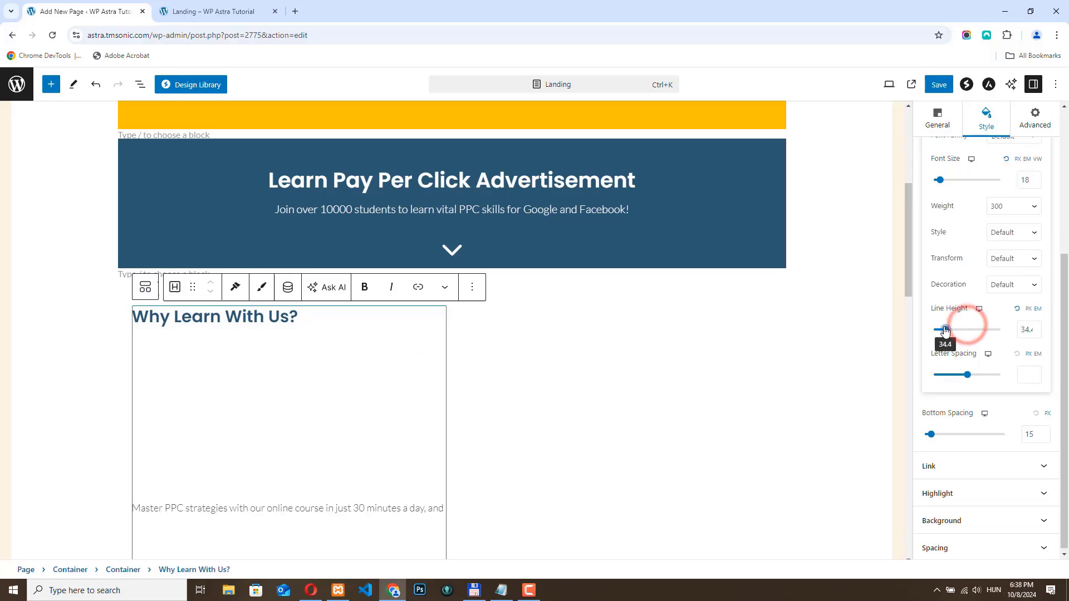
click(944, 88)
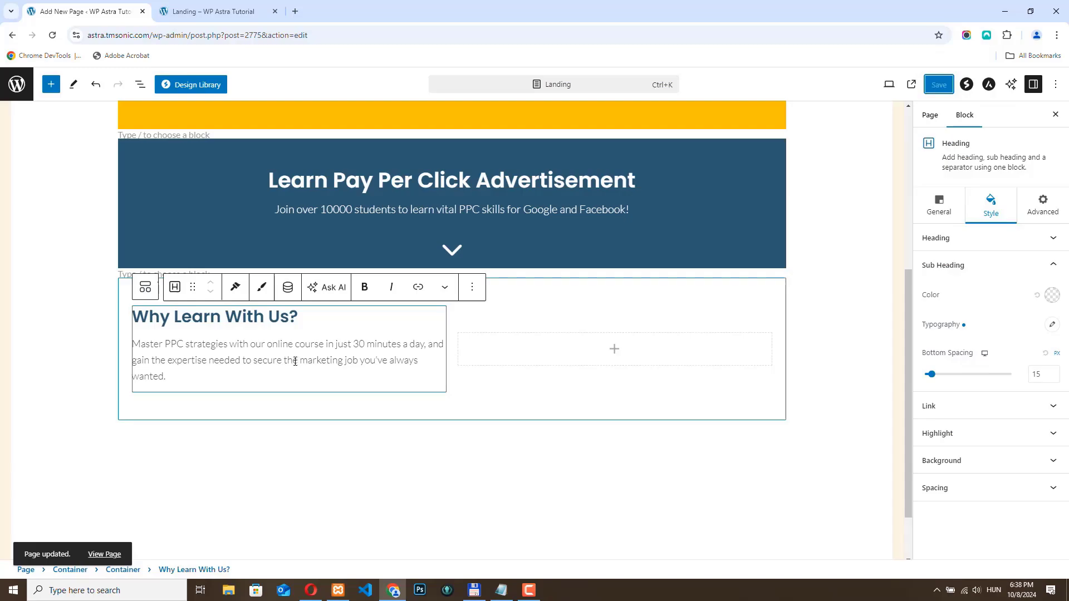
Step: Examine the "Maximize Your ROI" item with its icon and text on the reference landing page in Opera, and return to the Chrome editor
click(310, 590)
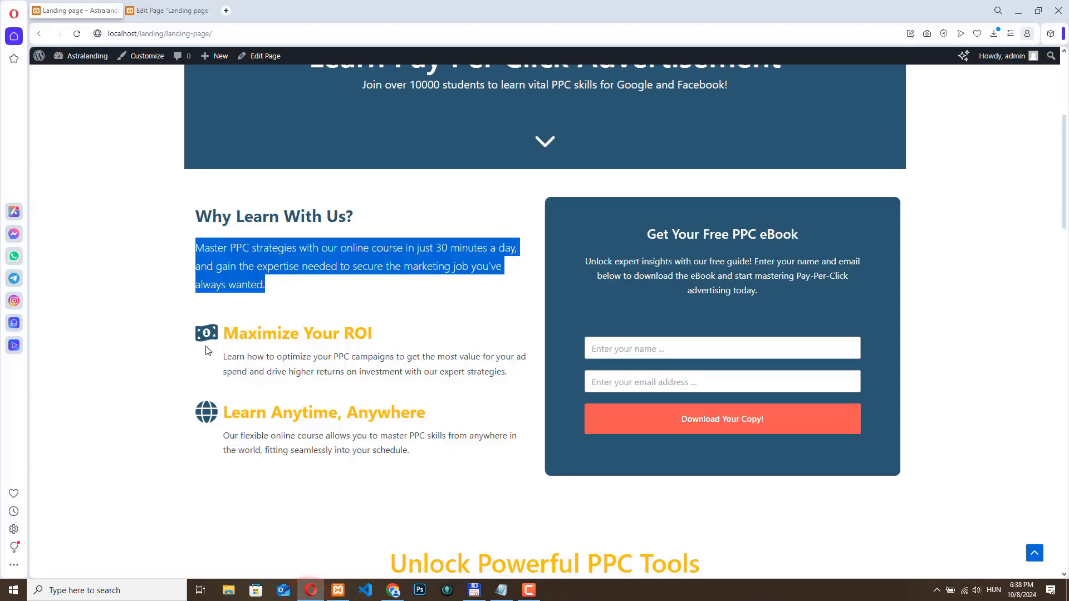
drag(189, 335, 507, 372)
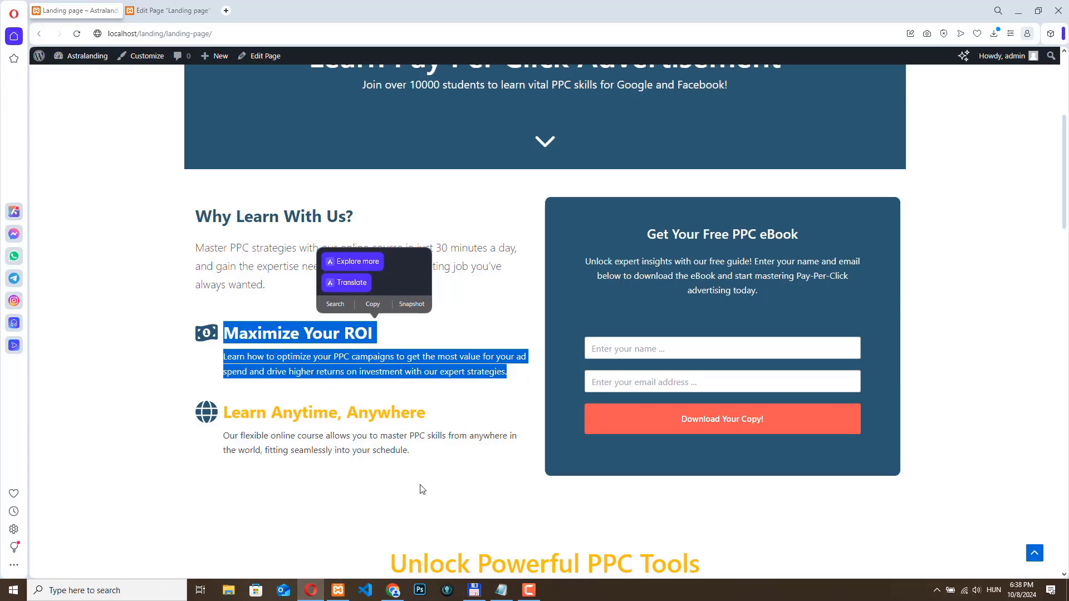
key(alt+Tab)
Step: Insert a Spectra Info Box block directly below the "Why Learn With Us?" heading block in the left column
click(51, 84)
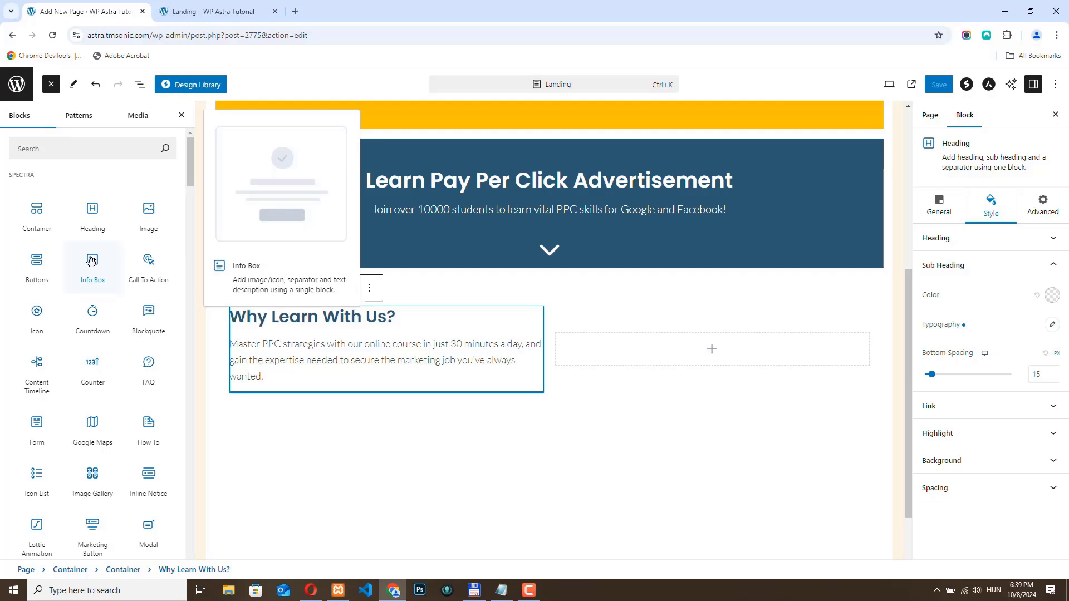
drag(91, 261, 266, 400)
drag(265, 399, 260, 391)
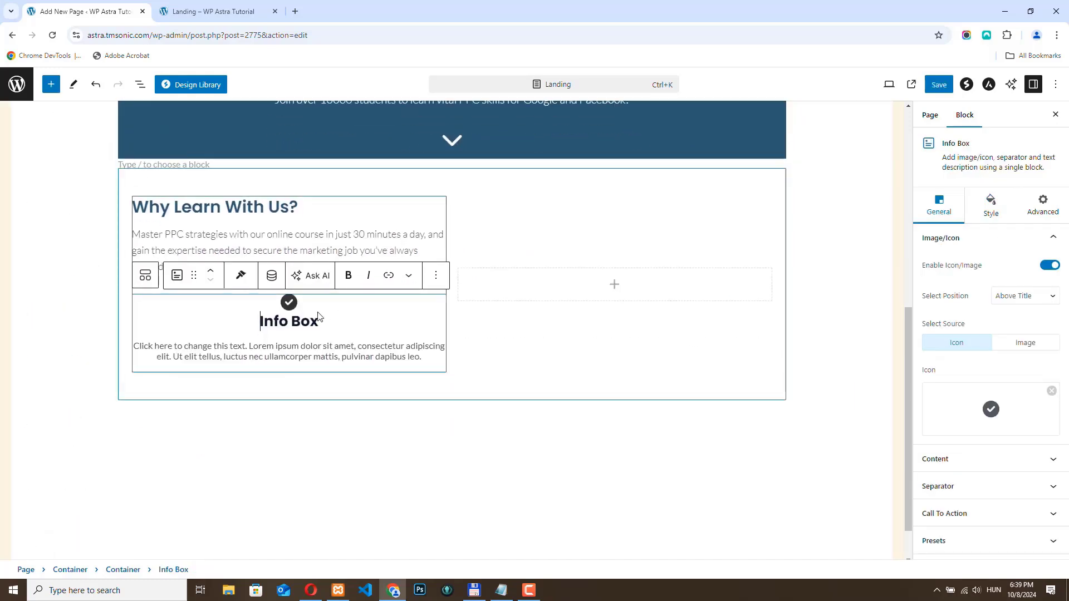
Step: Replace the Info Box icon with a bill icon found by searching the icon library for "money", positioned left of text and title
click(982, 432)
click(477, 141)
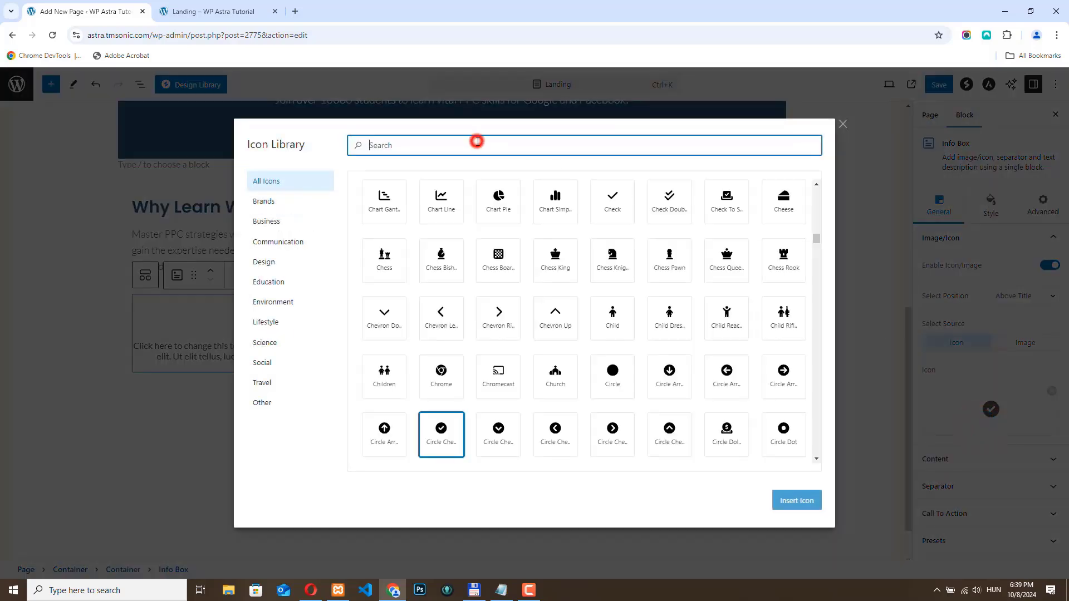
text(money)
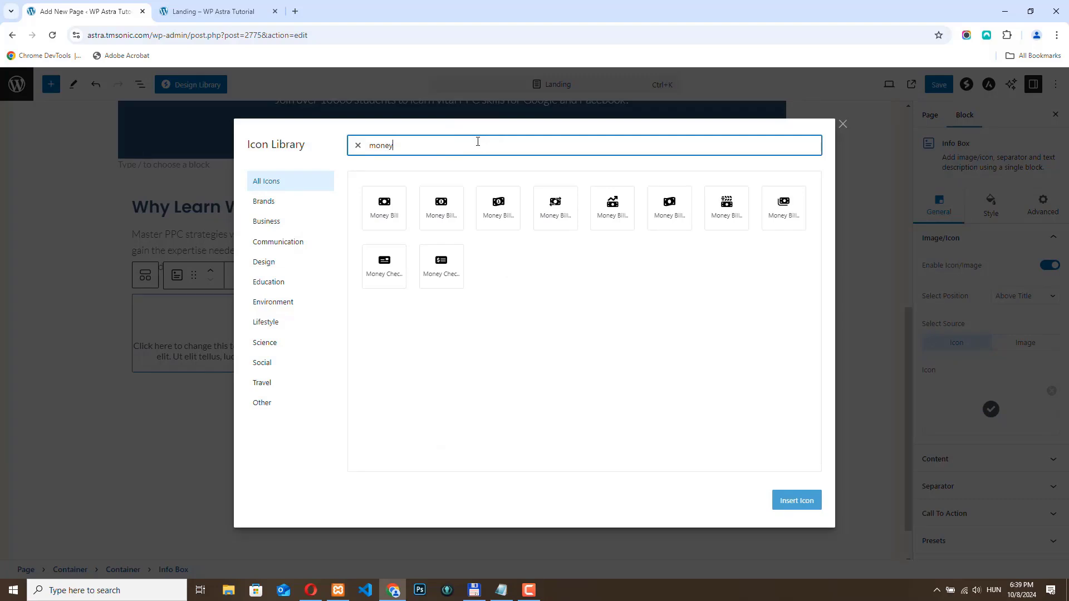
click(498, 205)
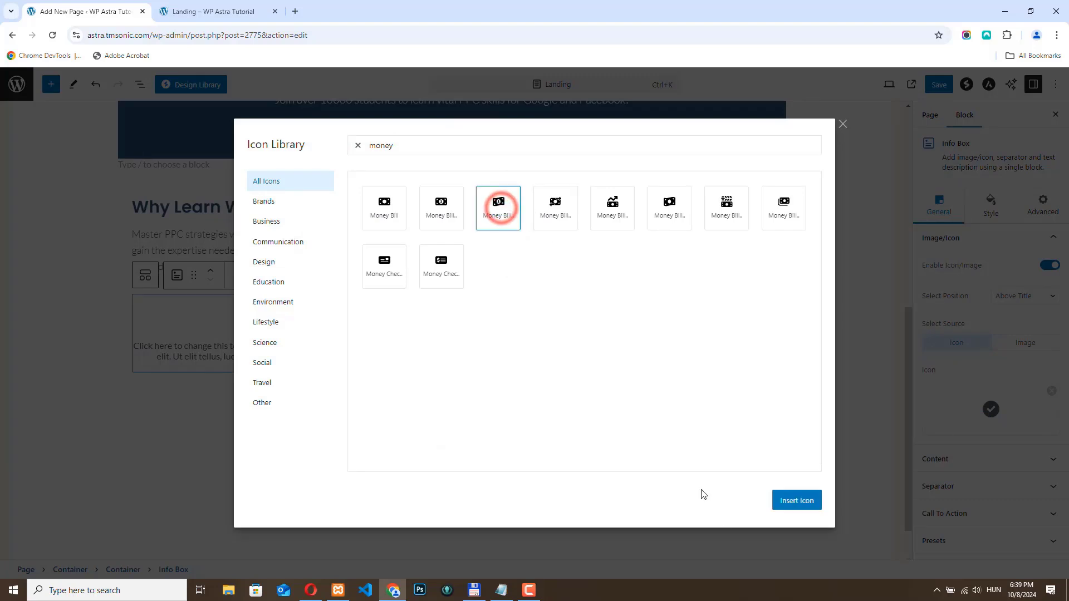
click(795, 501)
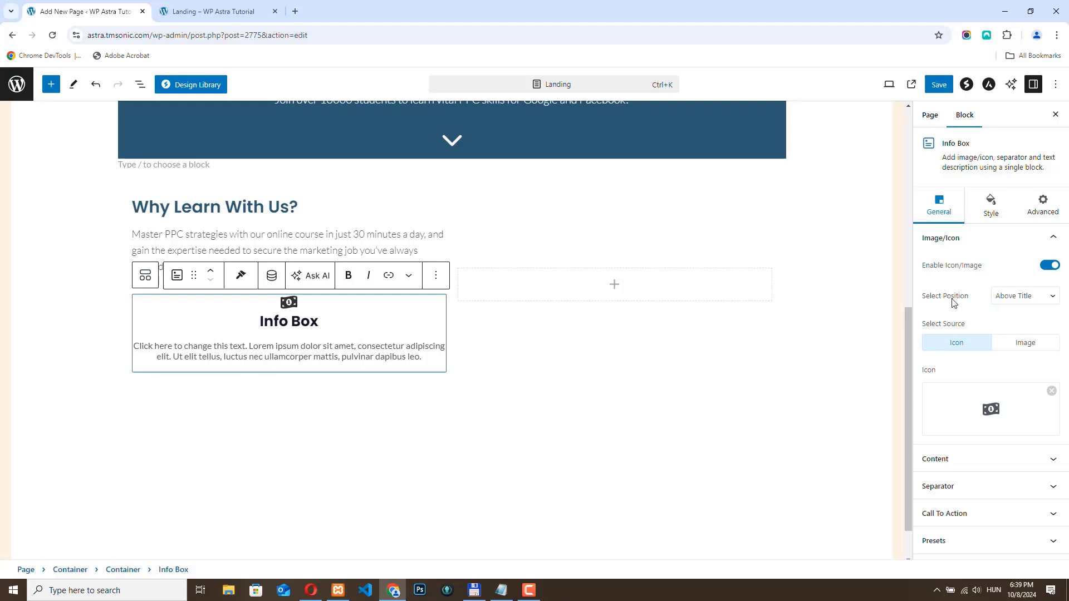
click(1048, 305)
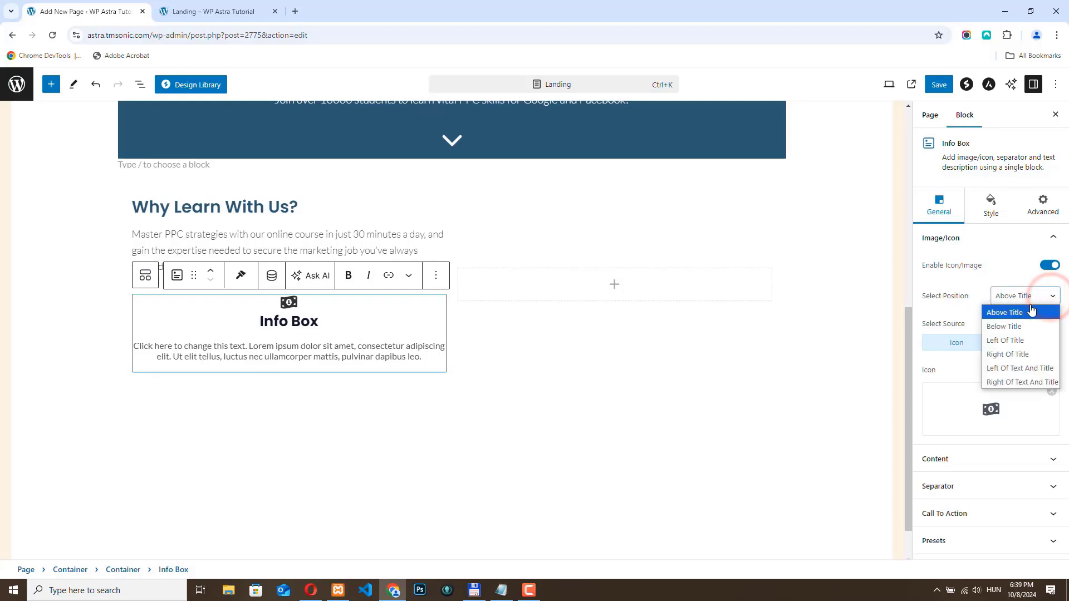
click(1022, 370)
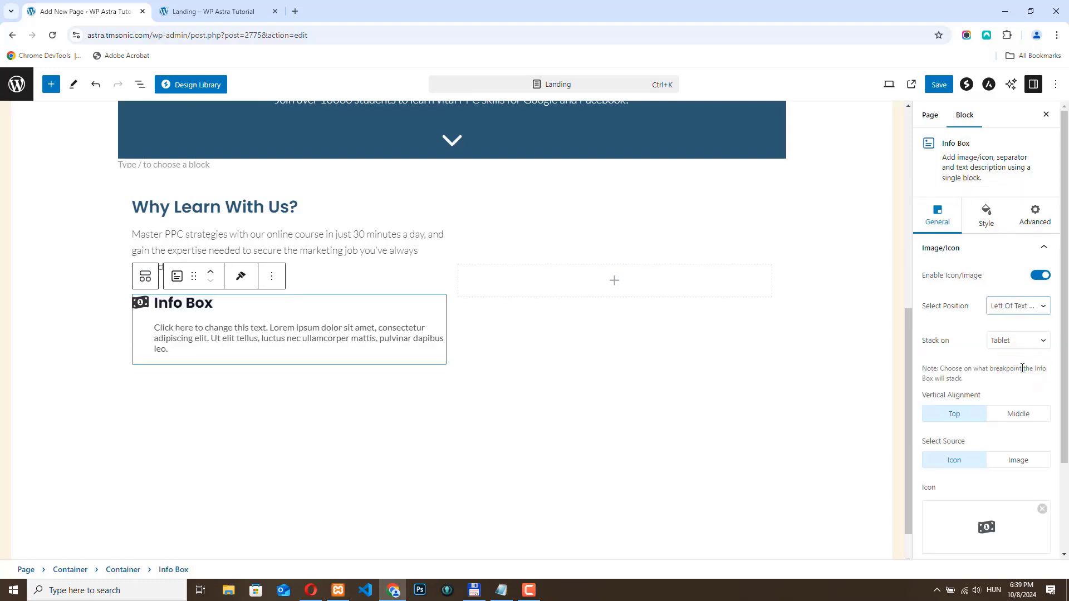
Step: Replace the Info Box's placeholder title with "Maximize Your ROI"
click(216, 303)
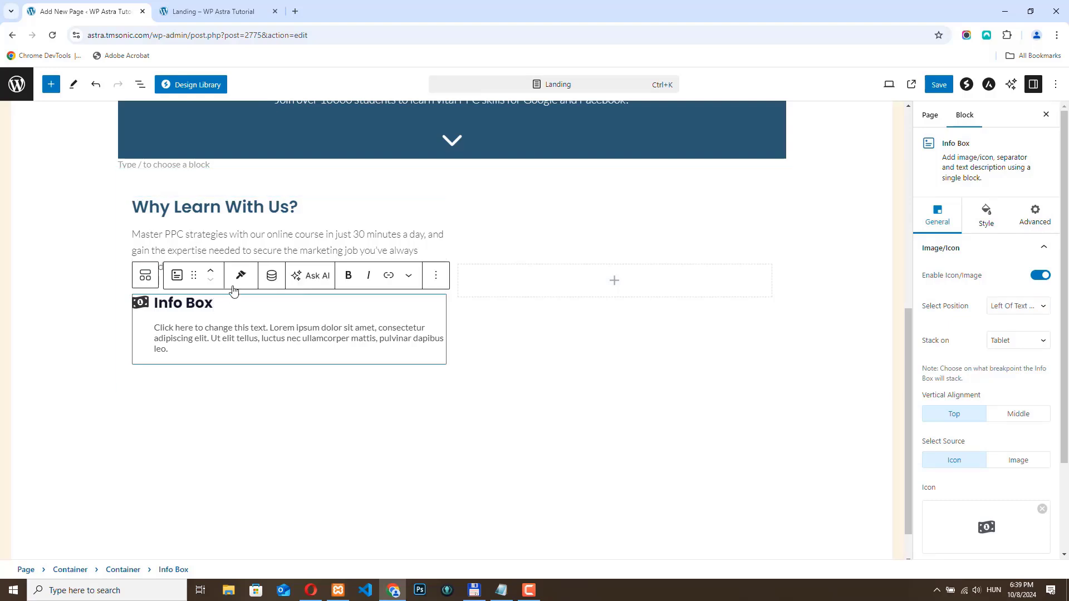
key(BackSpace)
key(BackSpace)
key(BackSpace)
key(BackSpace)
key(BackSpace)
key(BackSpace)
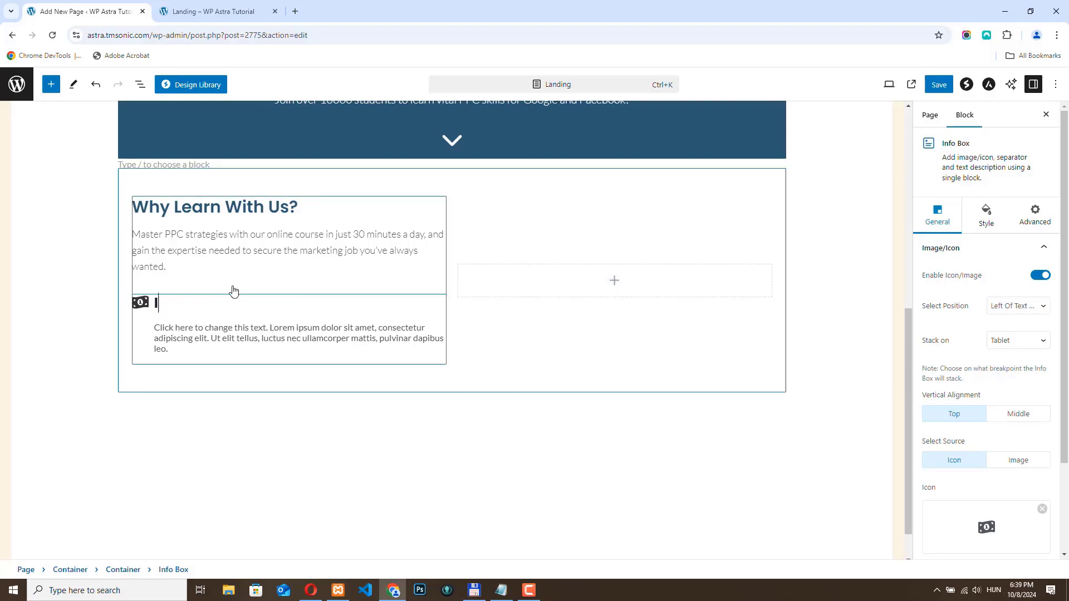
text(Maximize Your ROI)
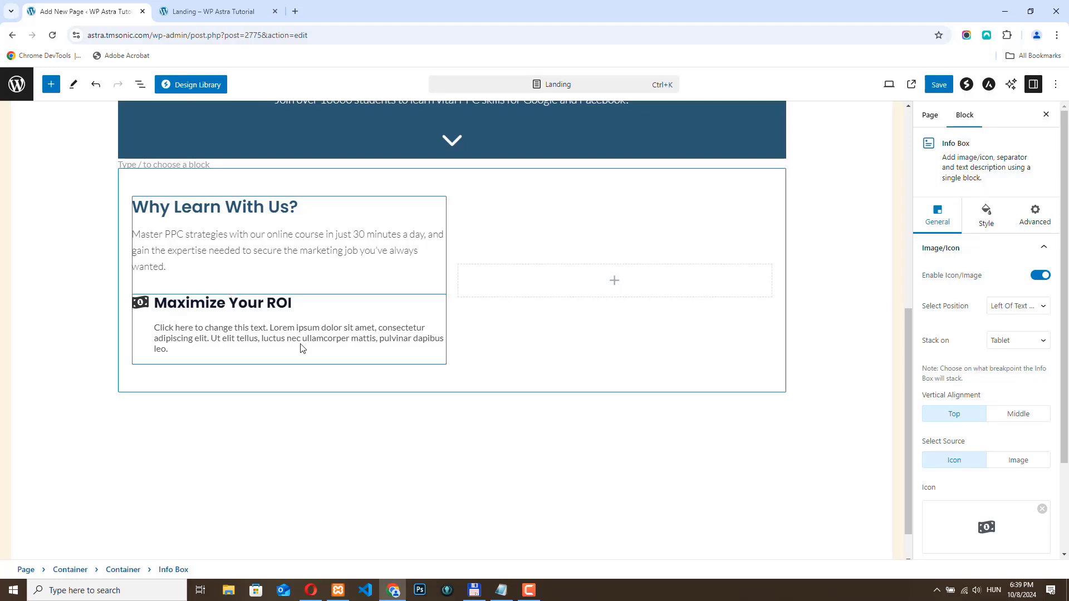
Step: Replace the placeholder description with "Learn how to optimize your PPC campaigns to get the most value for your ad spend and drive higher returns on investment with our expert strategies."
drag(299, 346, 164, 329)
key(BackSpace)
key(BackSpace)
key(BackSpace)
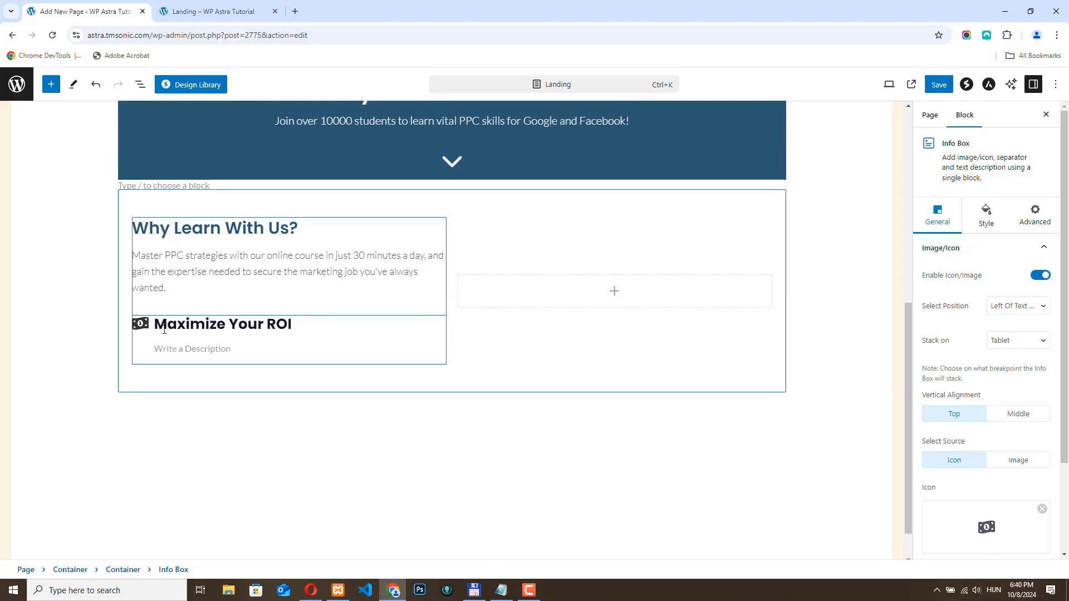
text(Learn how to optimize your PPC campaigns to get the most value for your ad spend and drive higher returns on investment with our expert strategies.)
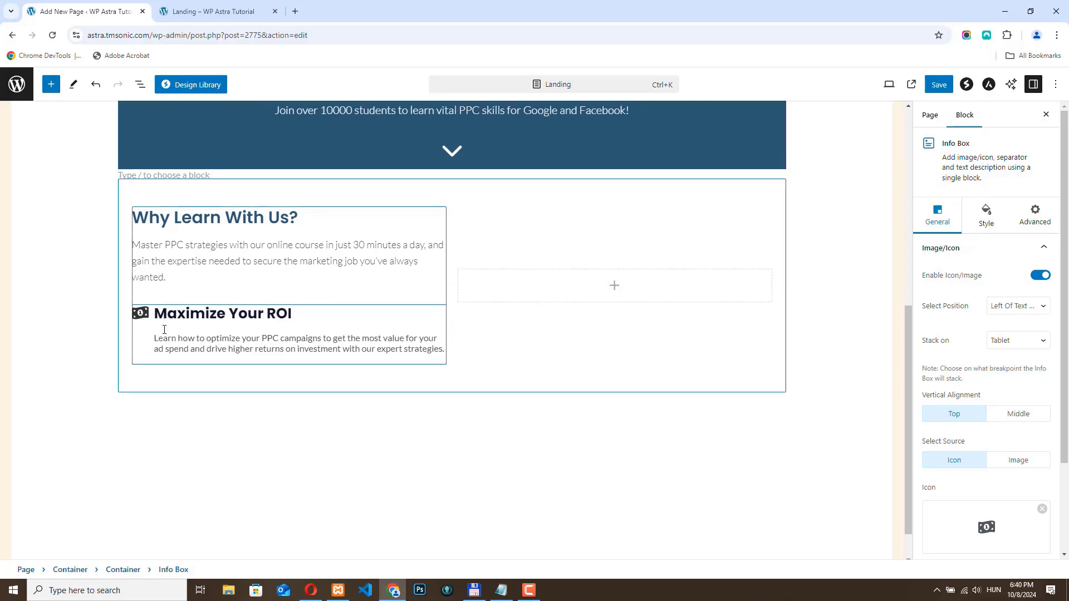
Step: Style the Info Box's money icon with color #2C5871, width 29 and top padding 2
click(986, 216)
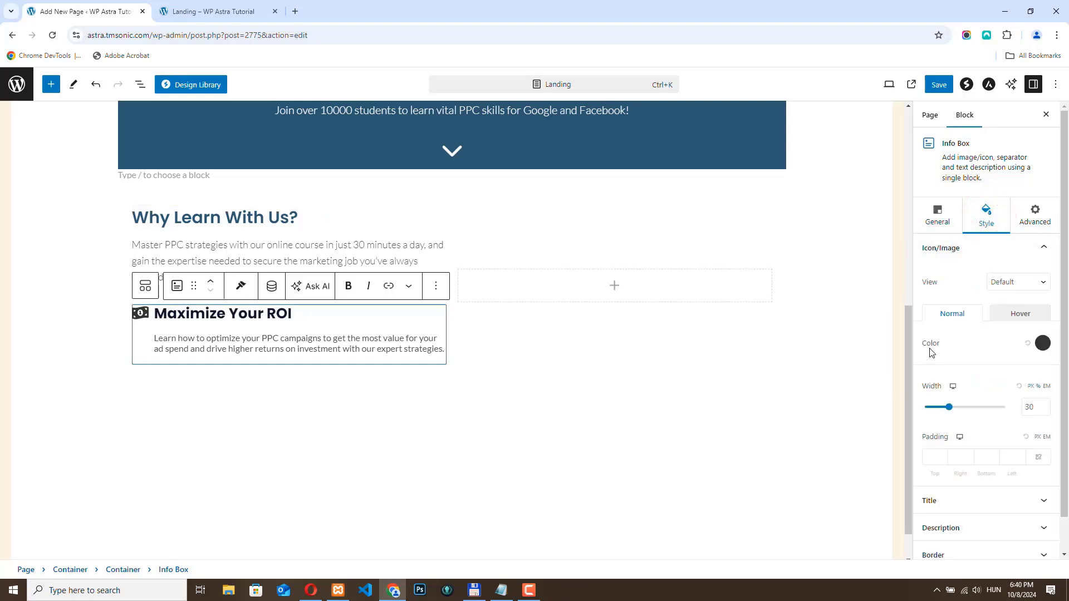
click(1042, 343)
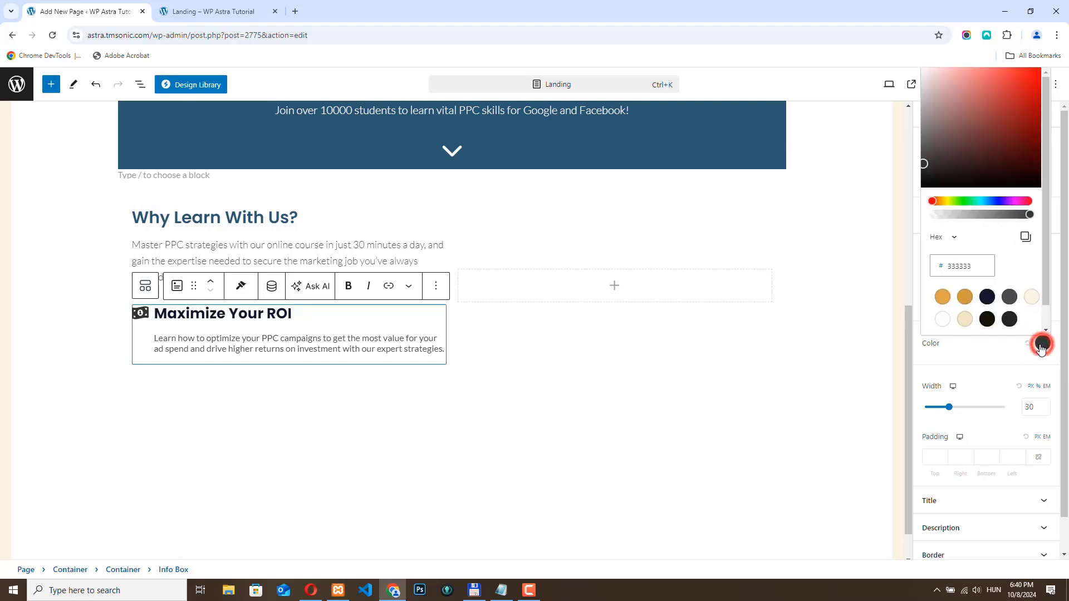
drag(975, 265, 944, 262)
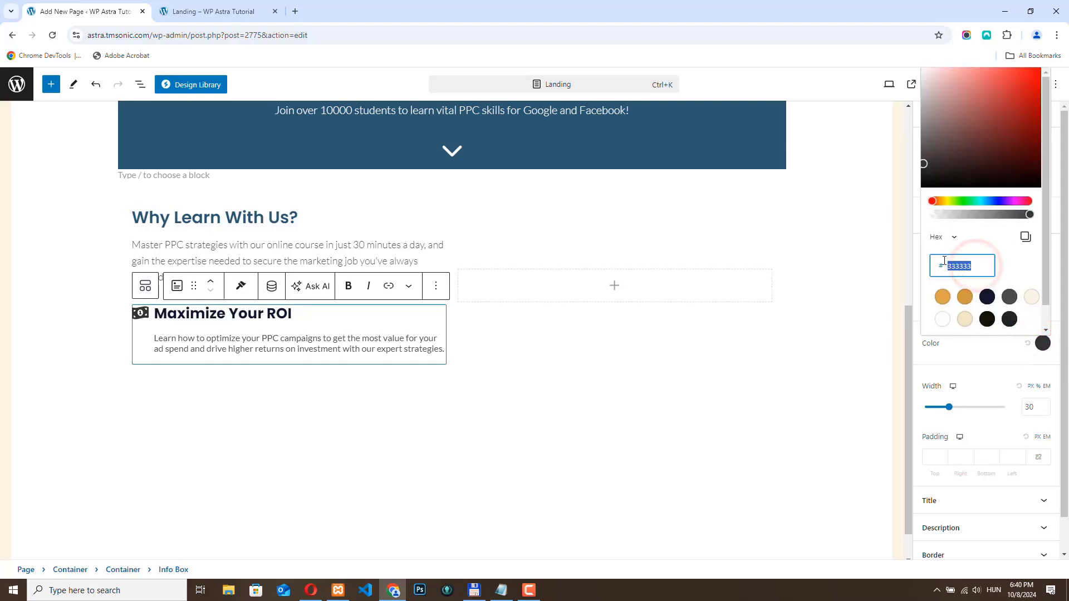
text(2C5871)
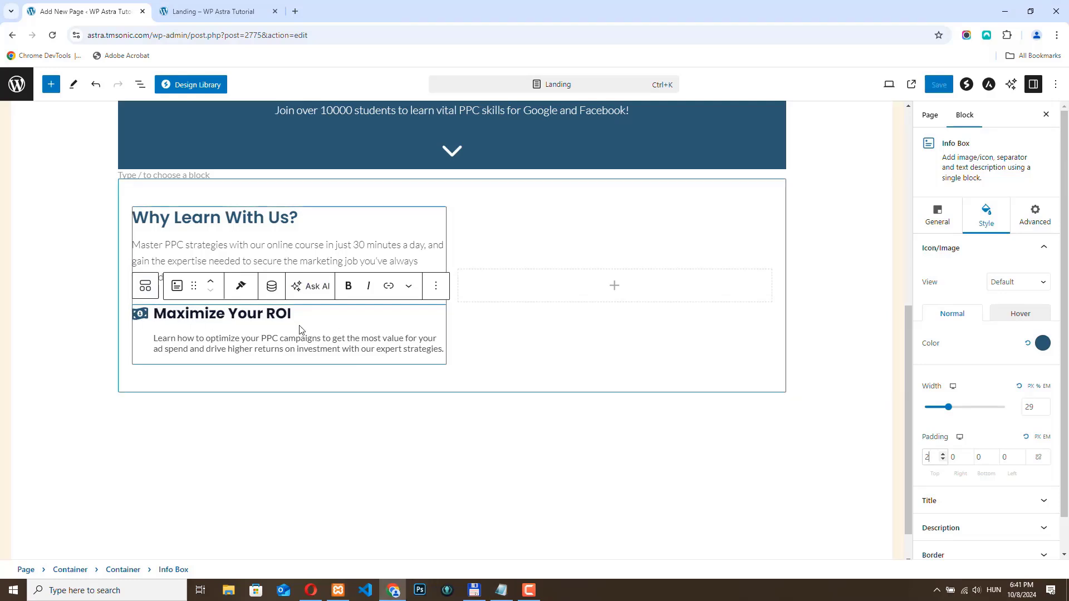
Step: Set the color of the "Maximize Your ROI" title to #FFC000
click(946, 500)
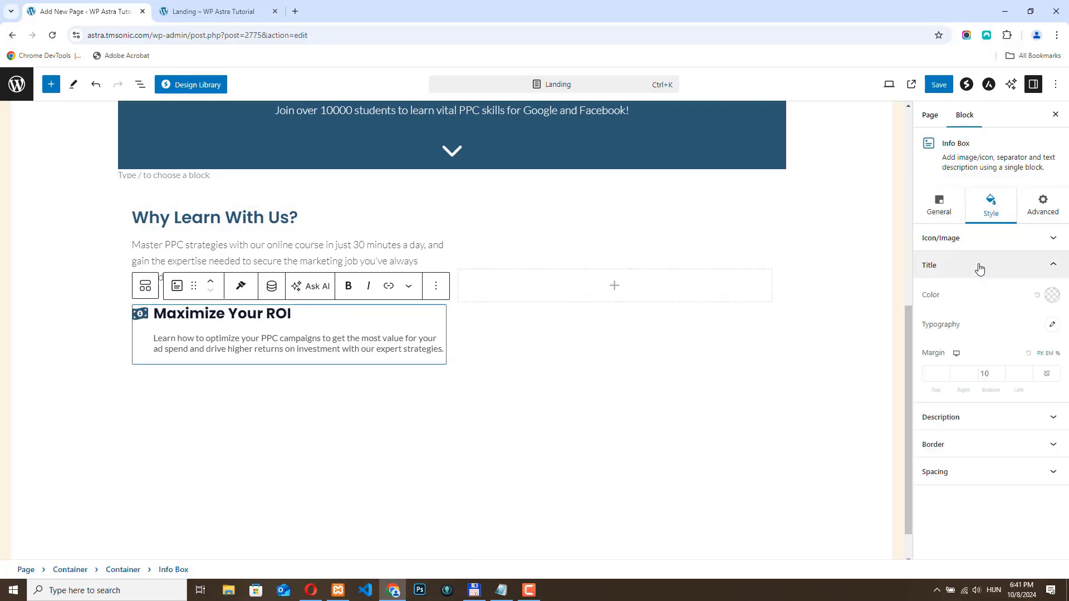
click(1051, 295)
click(980, 502)
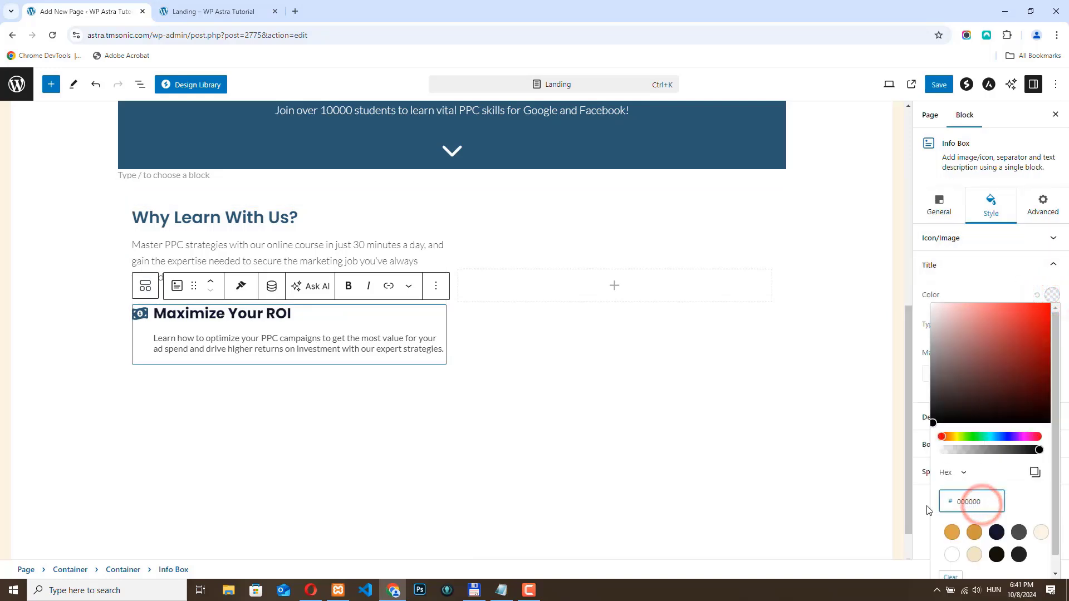
drag(980, 501, 948, 502)
text(FFC000)
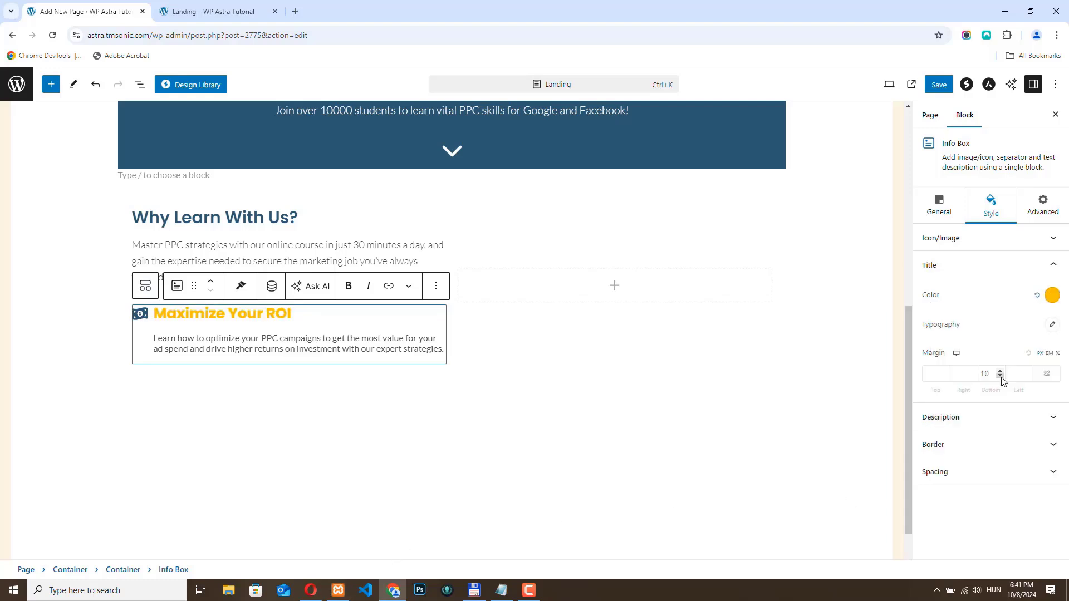
Step: Fine-tune the bottom margin of the "Maximize Your ROI" title to adjust the gap above its description
click(1000, 377)
click(1001, 376)
click(1000, 377)
click(1000, 376)
click(1001, 373)
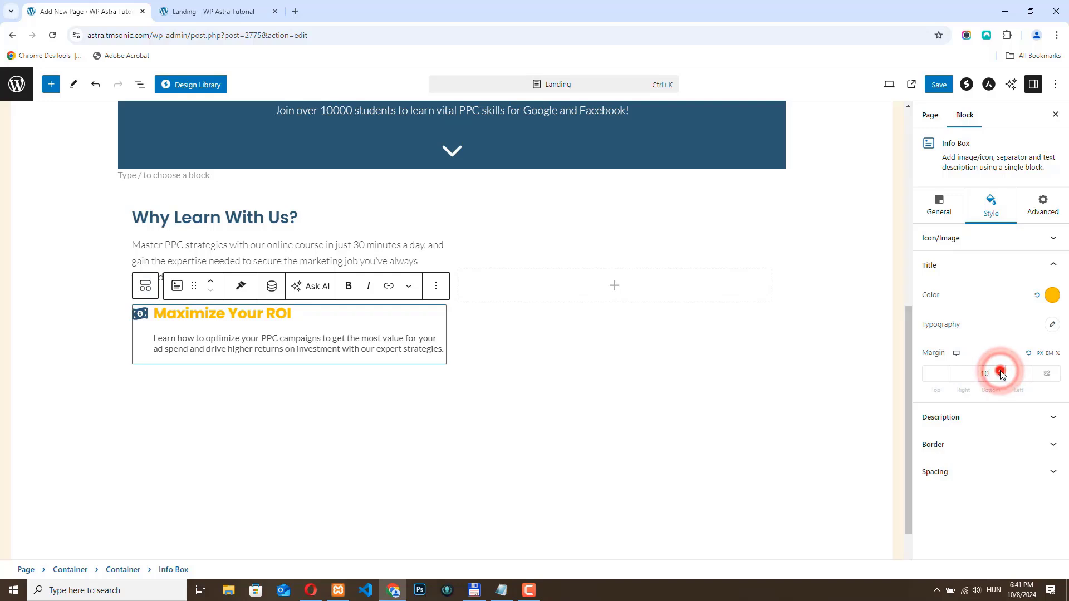
click(1000, 372)
click(1000, 372)
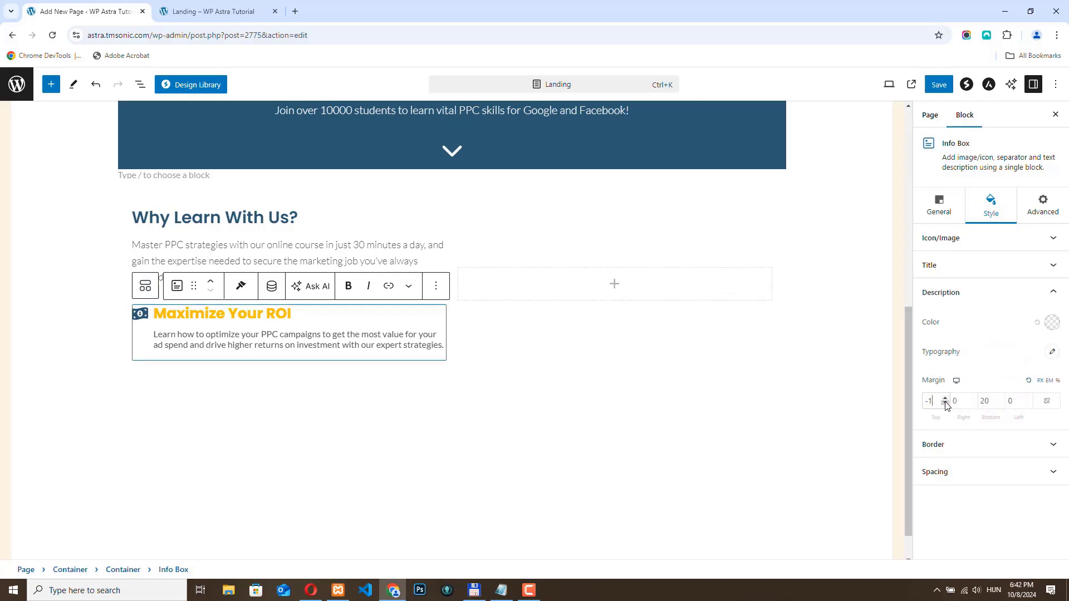
Step: Set the Info Box description's top margin to -5 px and its line height to 1.7
click(945, 404)
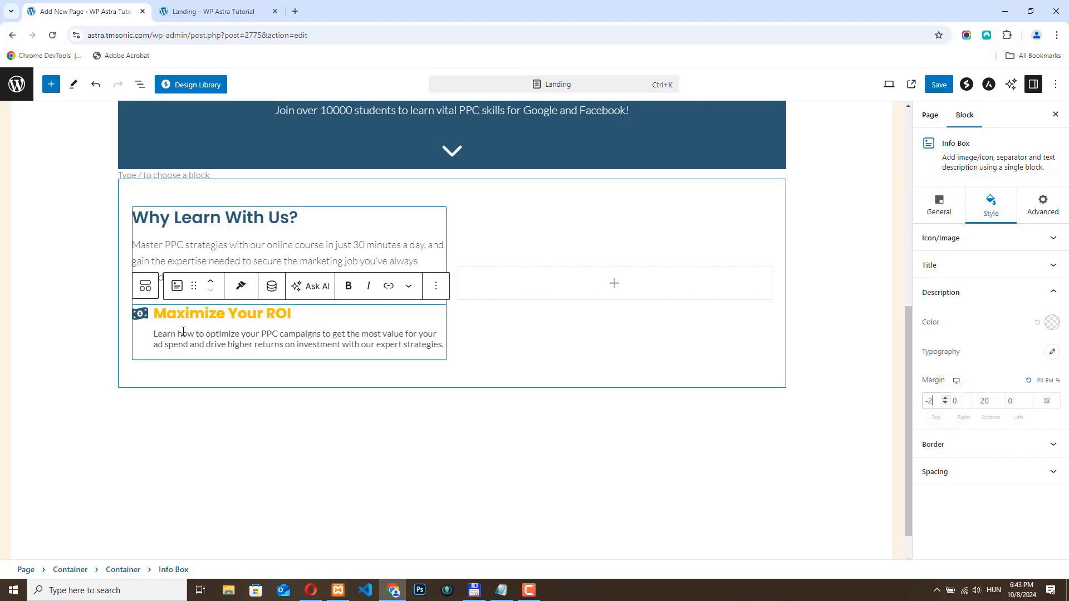
click(944, 404)
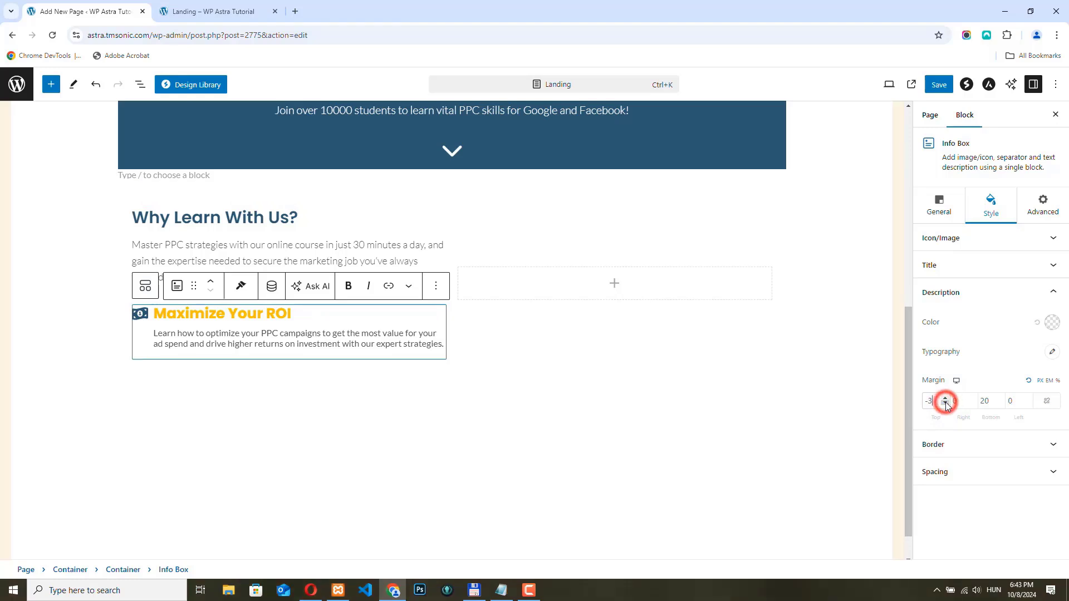
click(945, 404)
click(945, 404)
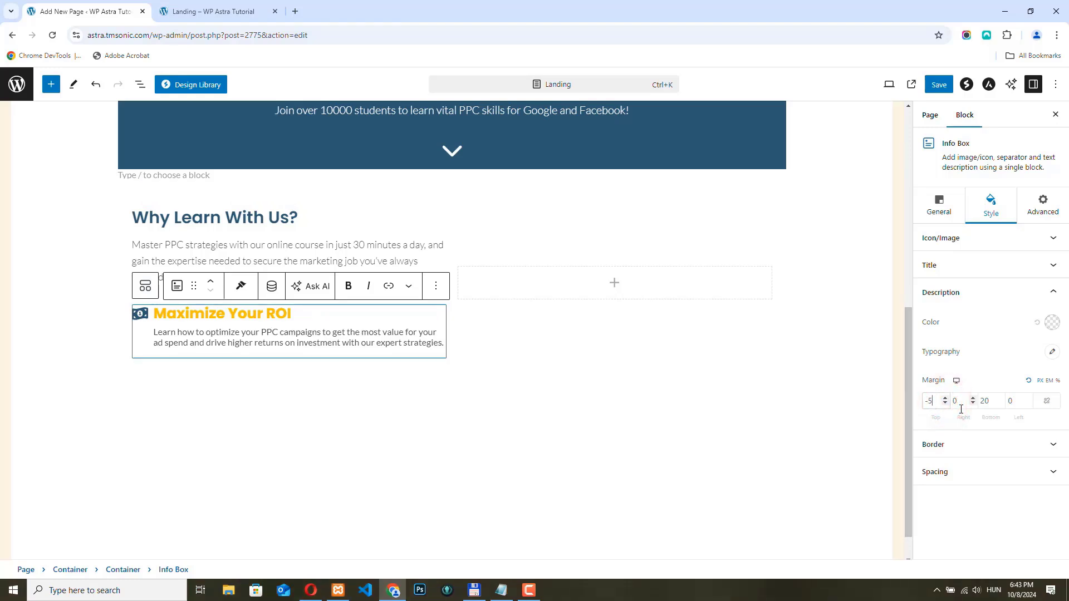
click(1051, 351)
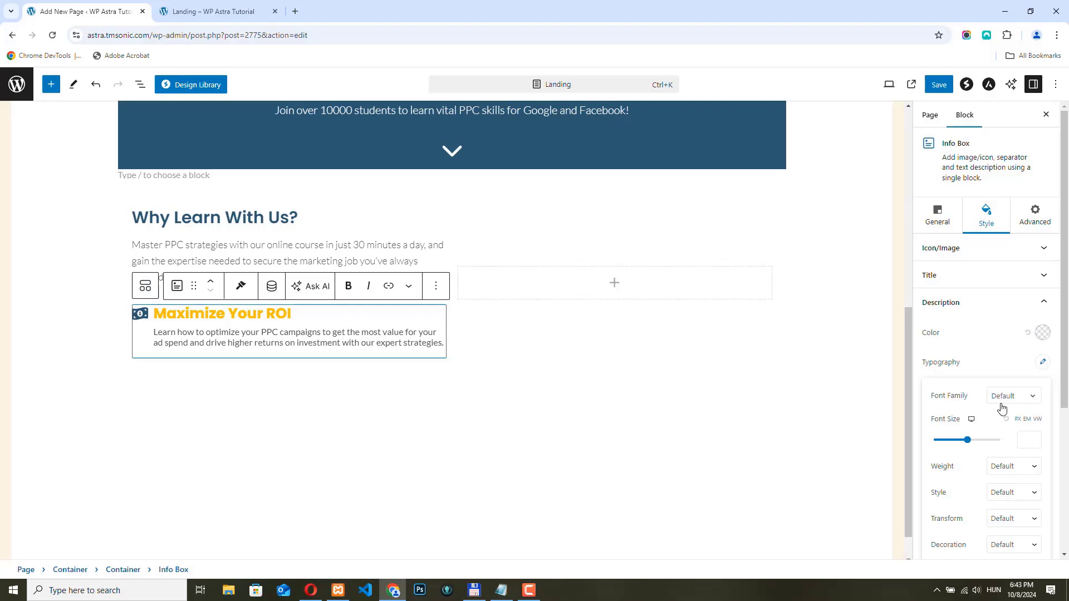
scroll(1002, 408, down, 2)
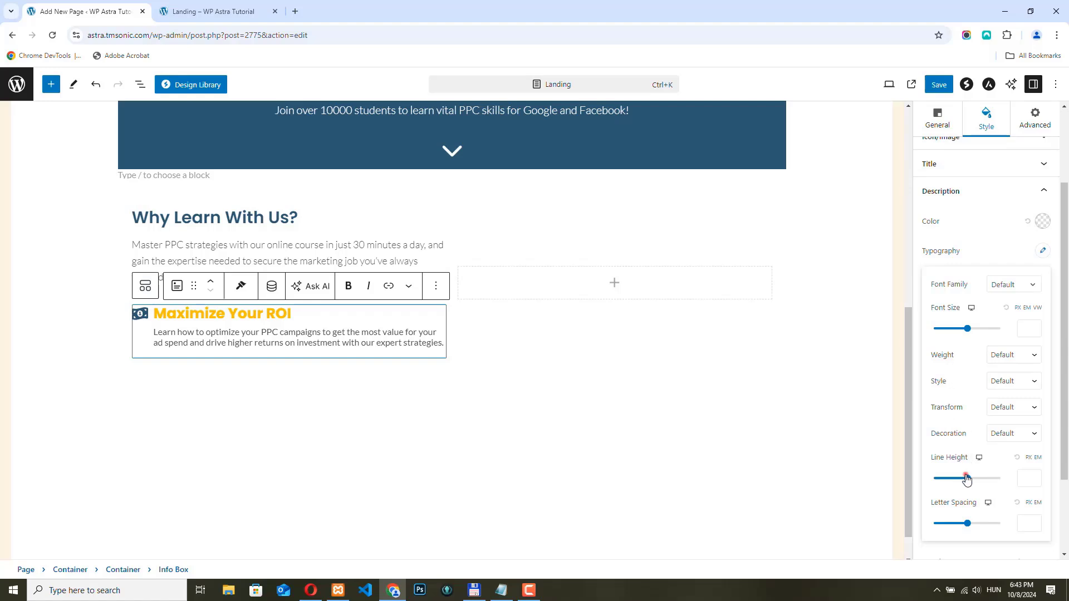
drag(967, 478, 935, 479)
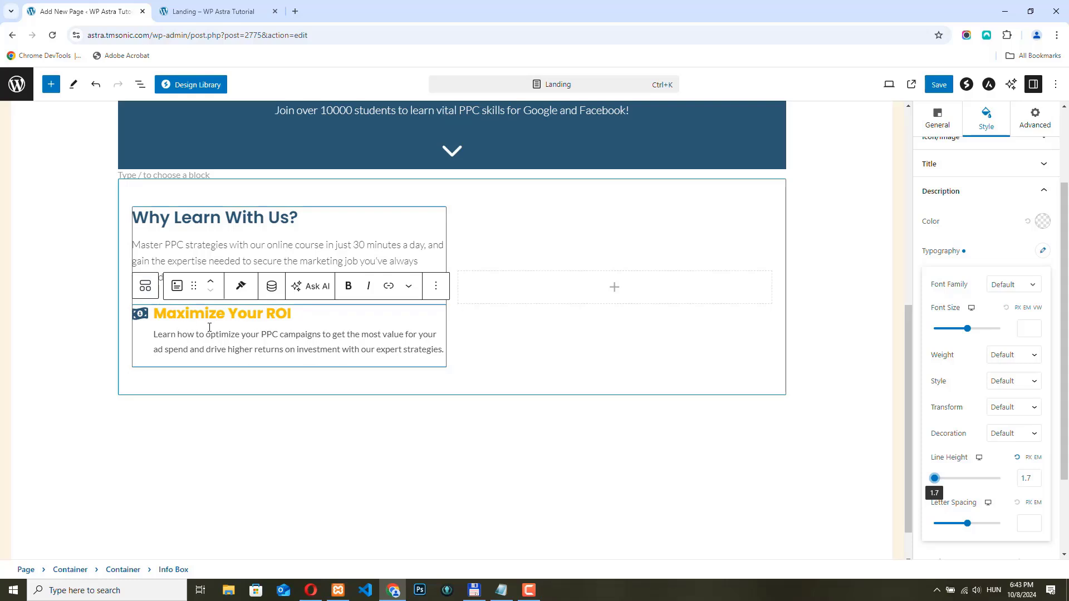
Step: Copy the "Learn Anytime, Anywhere" title from the reference landing page in Opera and return to the Chrome editor
click(312, 591)
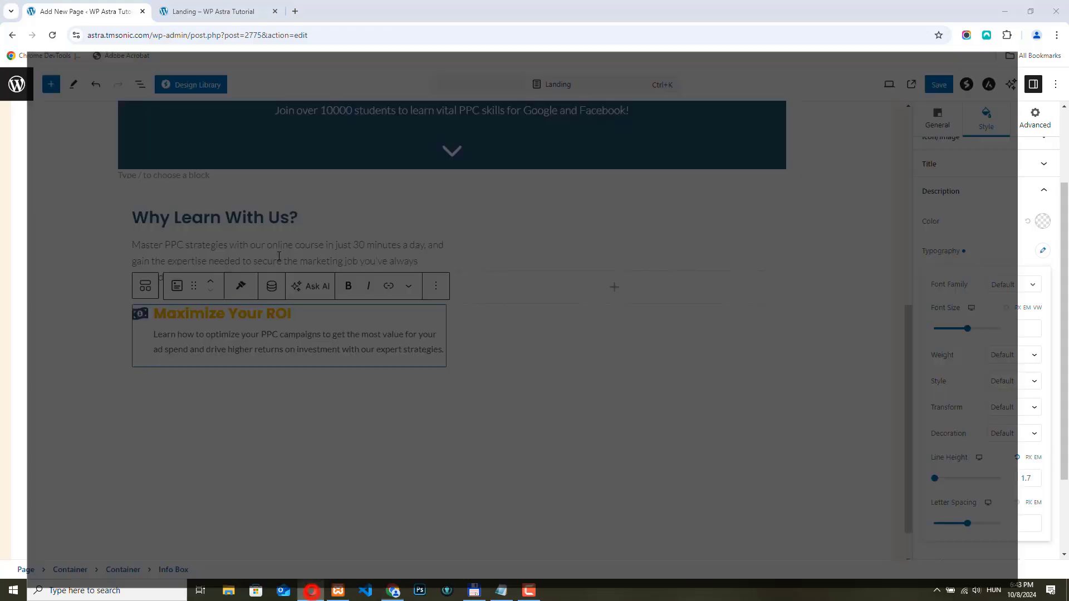
drag(225, 410, 425, 412)
key(ctrl+c)
right_click(387, 413)
click(395, 294)
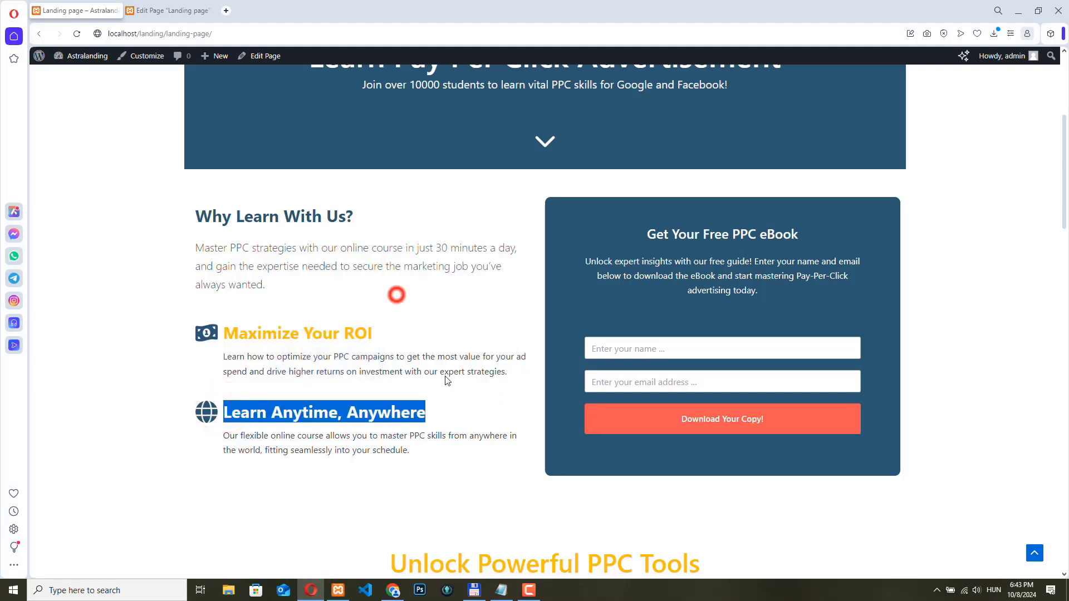
click(391, 591)
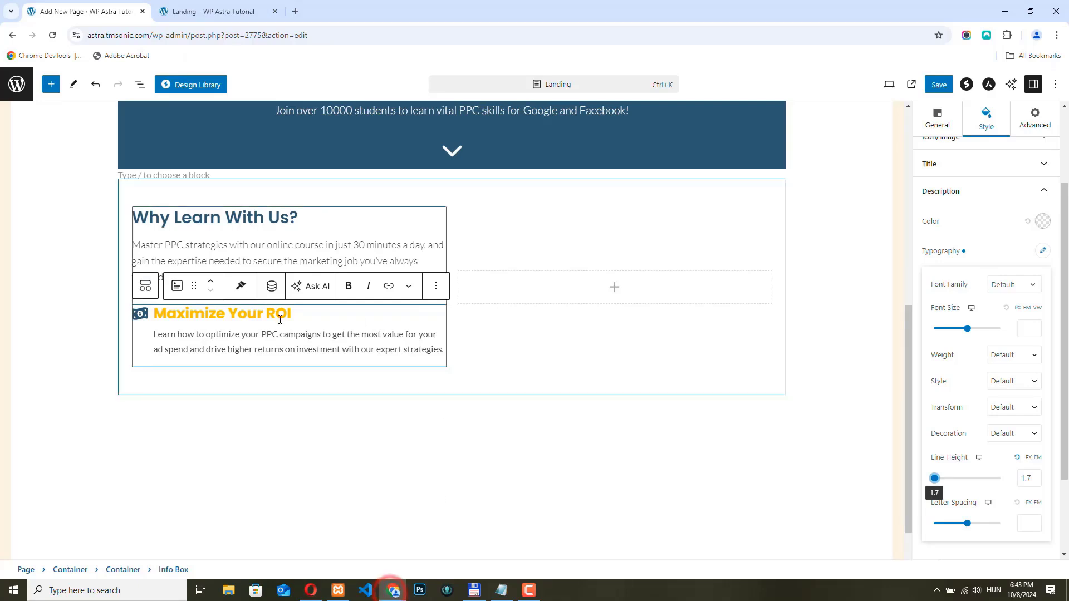
Step: Duplicate the "Maximize Your ROI" Info Box
click(336, 336)
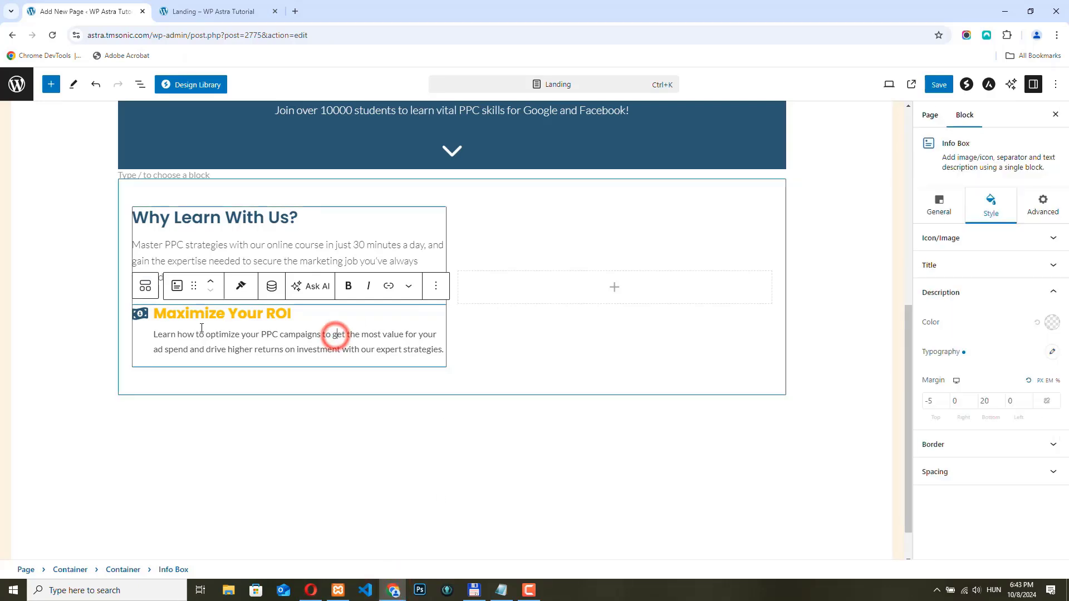
click(436, 287)
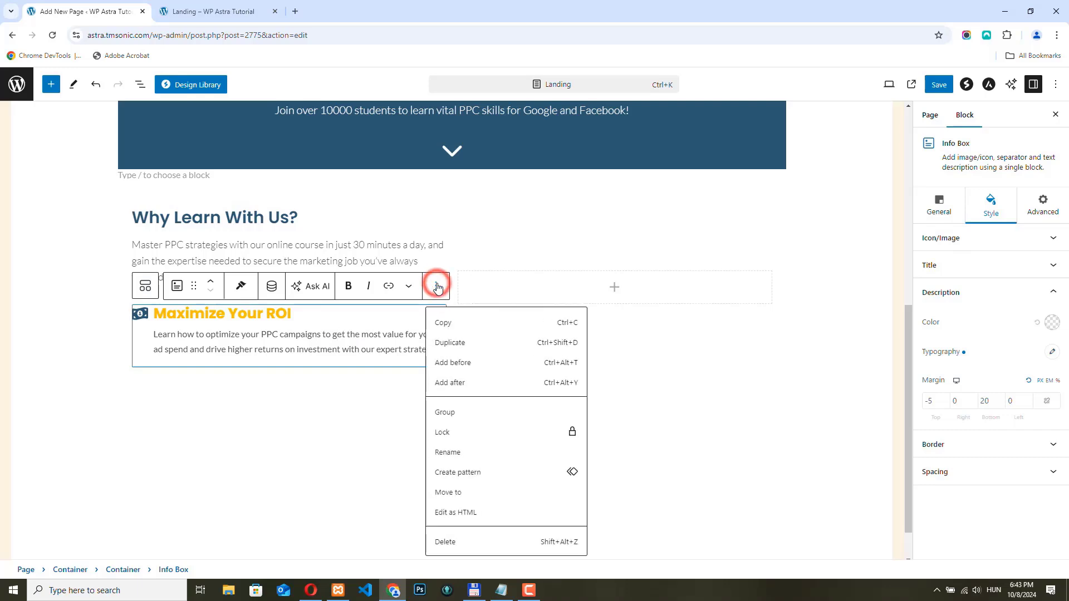
click(452, 342)
Step: Replace the title of the duplicated Info Box with the copied text "Learn Anytime, Anywhere"
scroll(454, 336, down, 2)
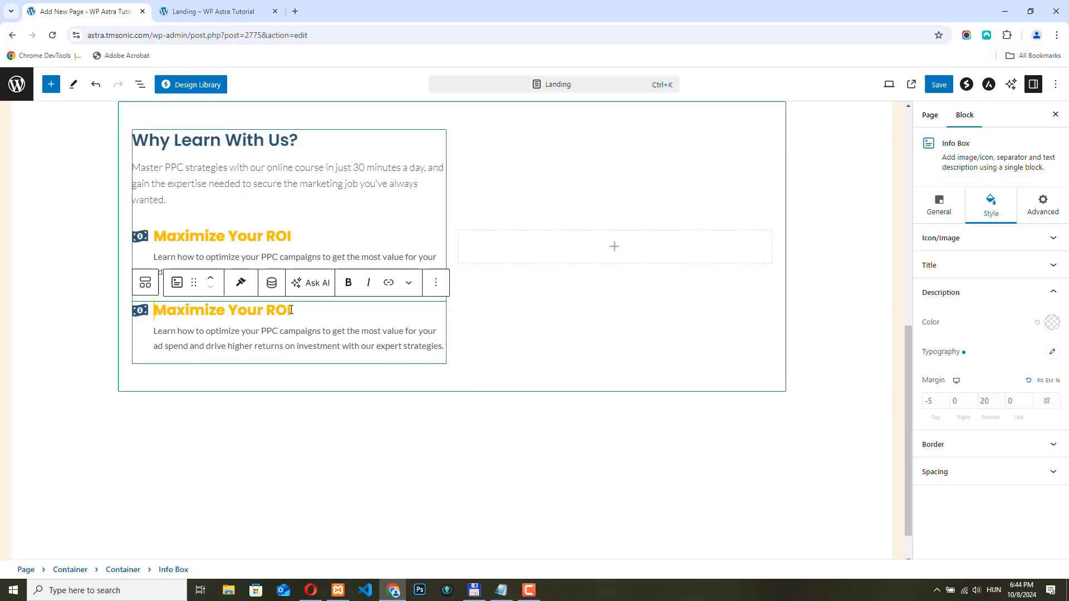
click(291, 309)
key(BackSpace)
key(BackSpace)
key(BackSpace)
key(BackSpace)
key(BackSpace)
key(BackSpace)
key(BackSpace)
key(BackSpace)
key(BackSpace)
key(BackSpace)
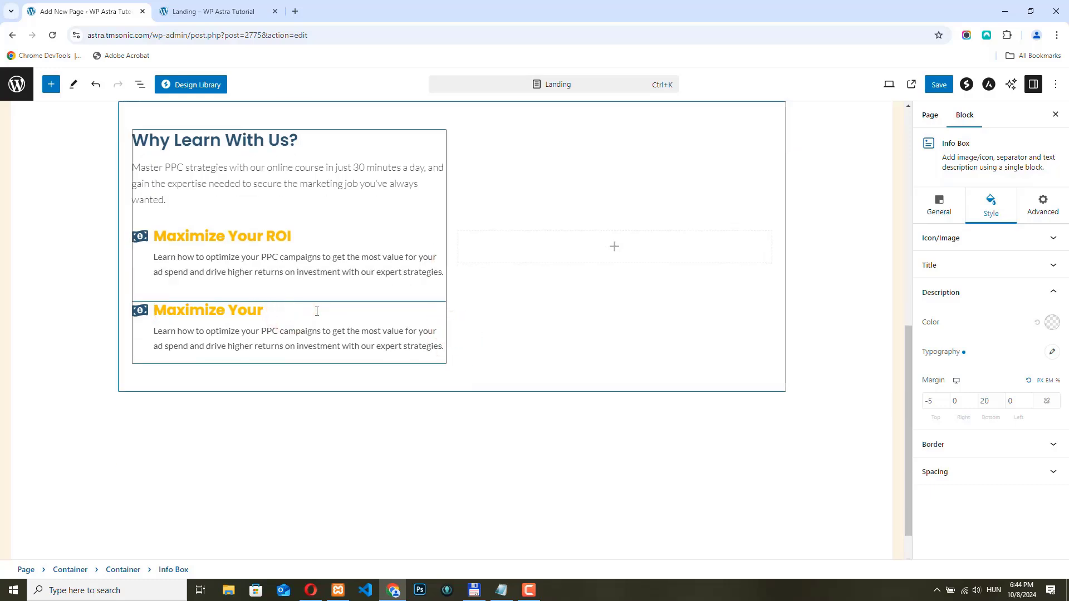
key(BackSpace)
key(BackSpace)
key(BackSpace)
key(BackSpace)
key(BackSpace)
key(BackSpace)
key(BackSpace)
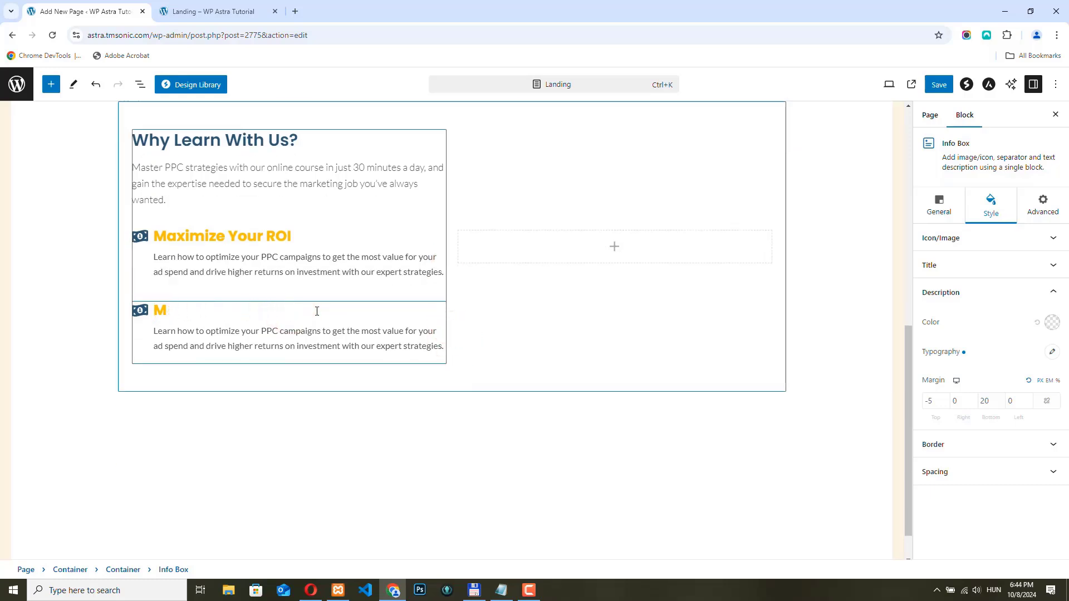
key(ctrl+v)
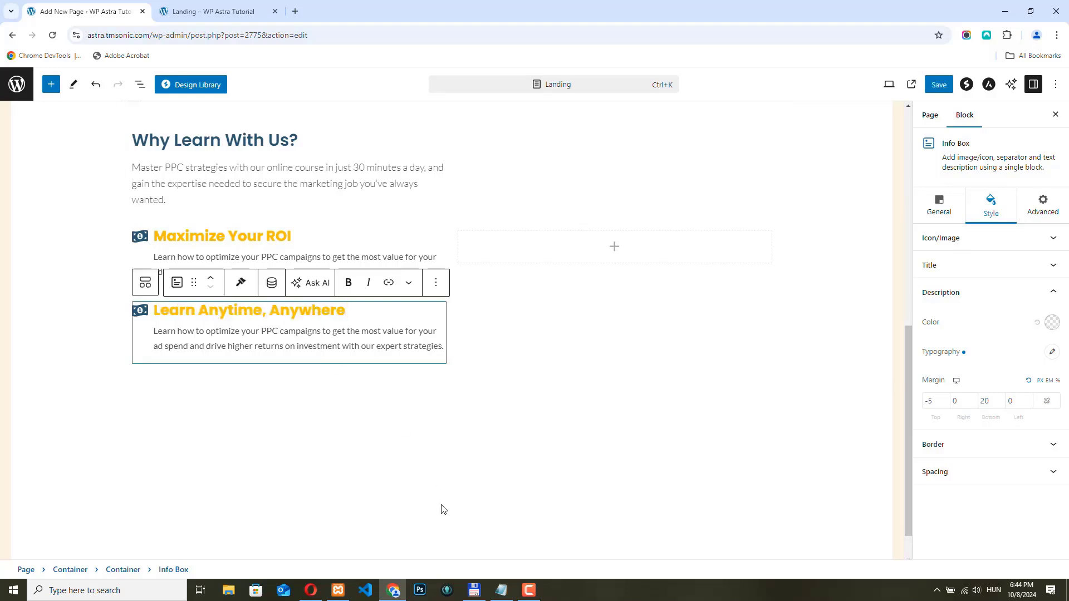
Step: Replace the second Info Box's description with "Our flexible online course allows you to master PPC skills from anywhere in the world, fitting seamlessly into your schedule."
drag(444, 346, 184, 330)
key(BackSpace)
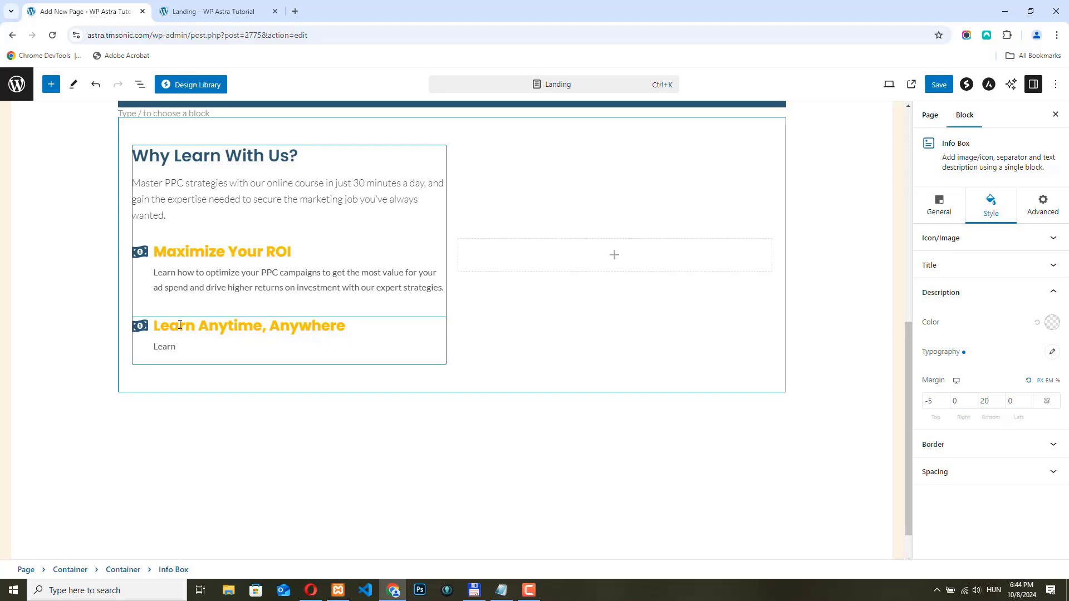
key(BackSpace)
key(BackSpace)
text(Our flexible online course allows you to master PPC skills from anywhere in the world, fitting seamlessly into your schedule.)
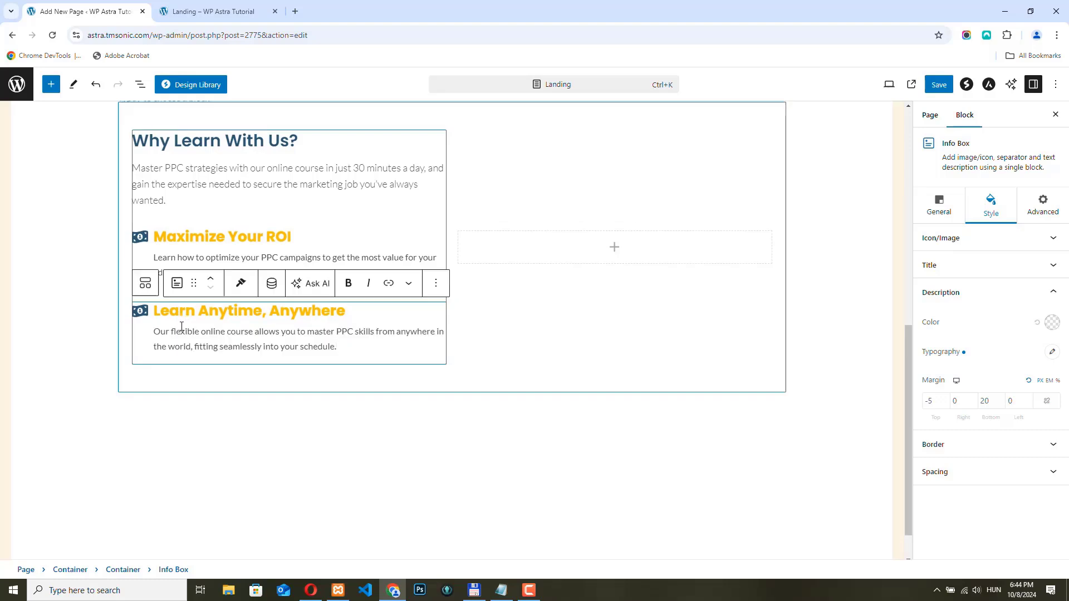
Step: Change the "Learn Anytime, Anywhere" Info Box's icon to a globe from the Icon Library and save the page
click(938, 208)
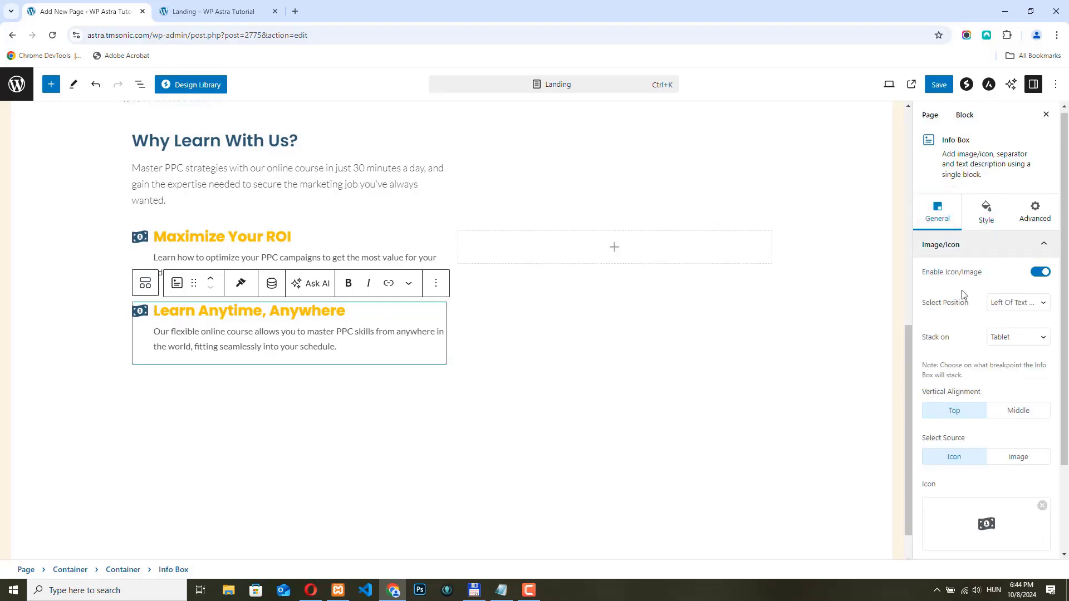
scroll(979, 365, down, 2)
click(974, 423)
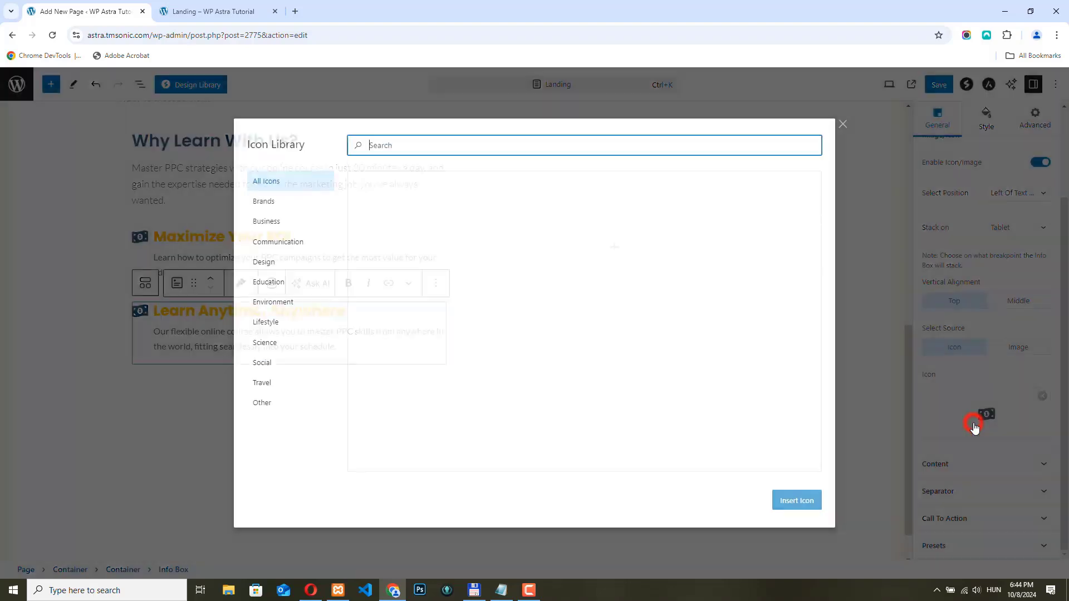
click(405, 148)
text(g)
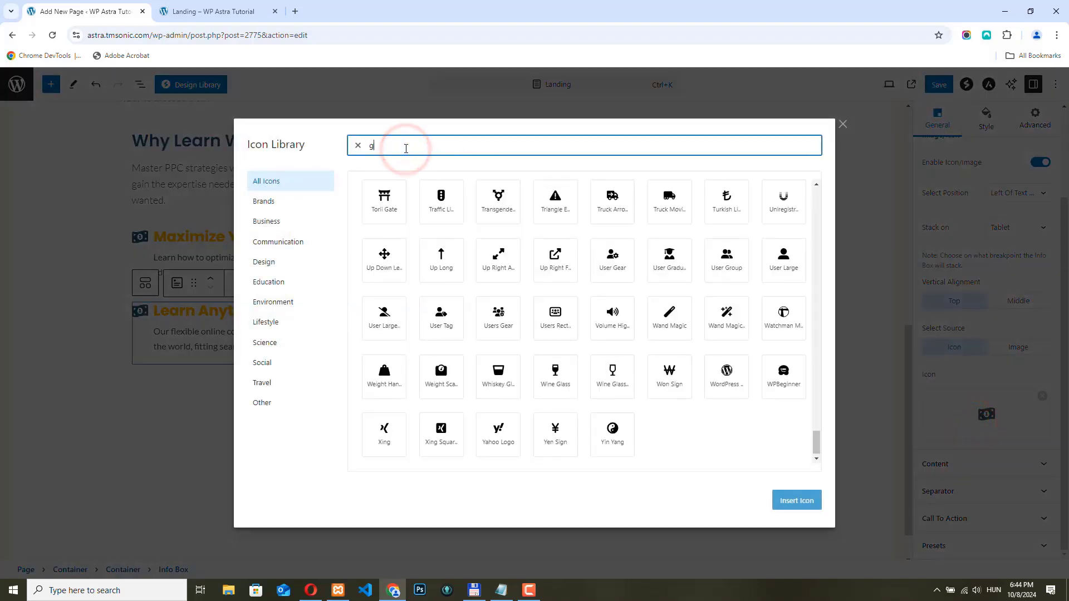
text(lobe)
click(383, 206)
click(796, 500)
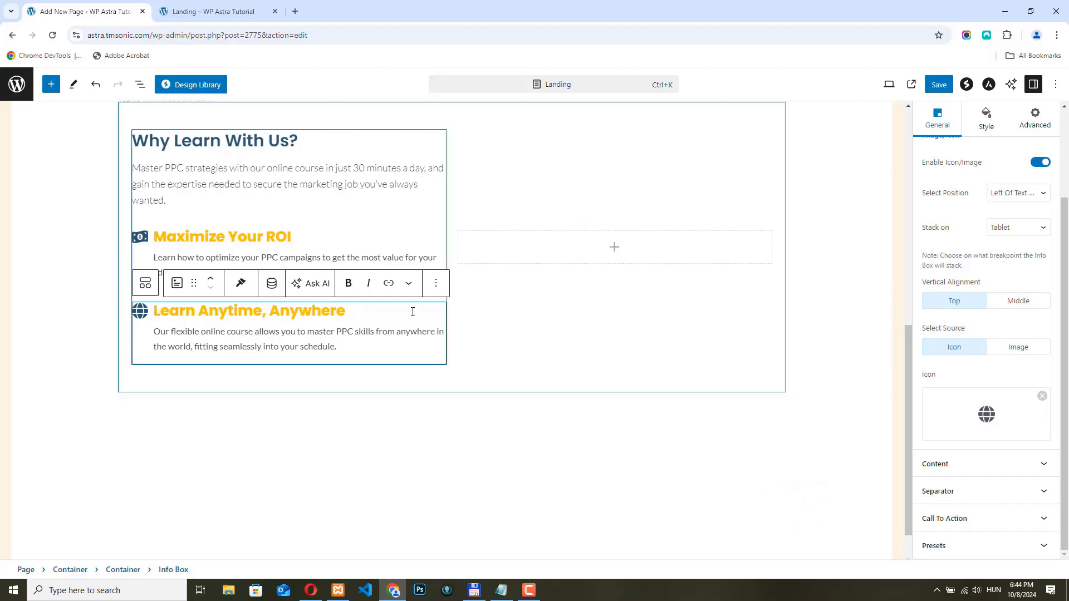
click(939, 84)
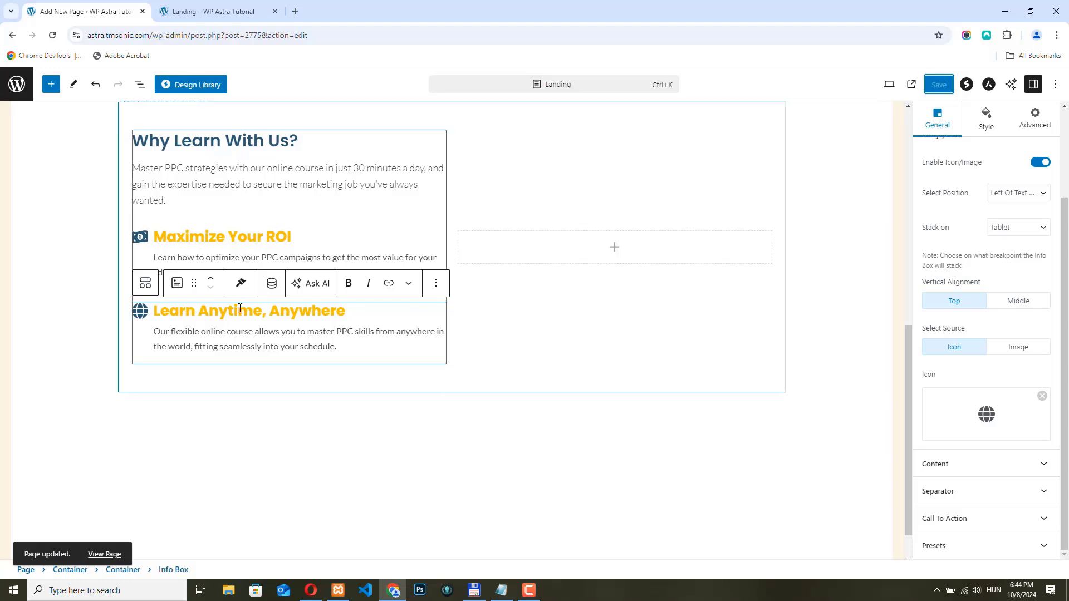
Step: Check the eBook box on the reference page in Opera, and give the empty container in the Chrome editor a 2C5871 background
click(311, 590)
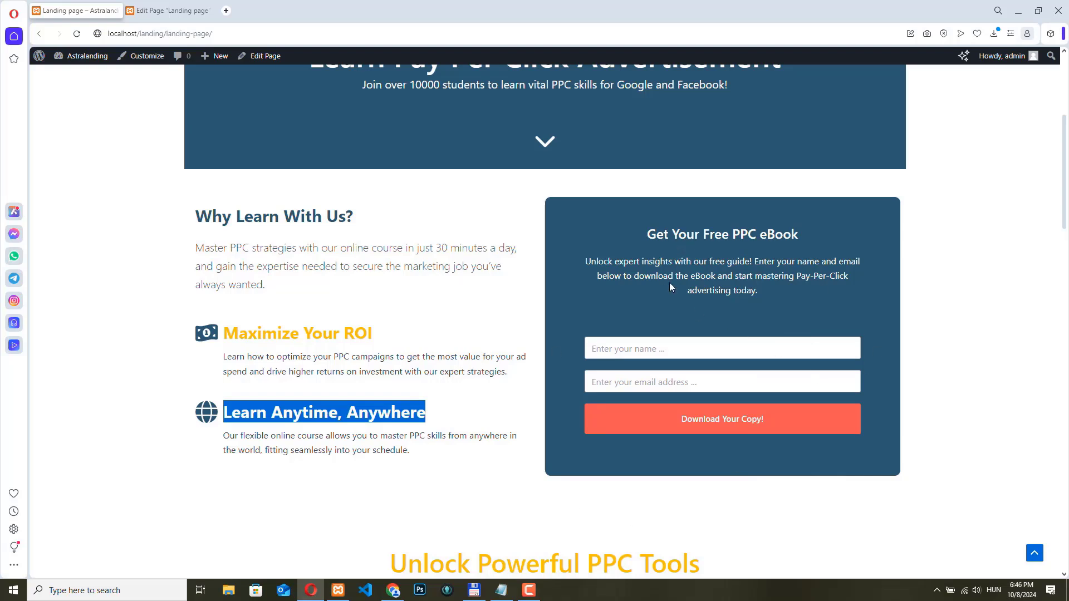
click(393, 590)
click(466, 249)
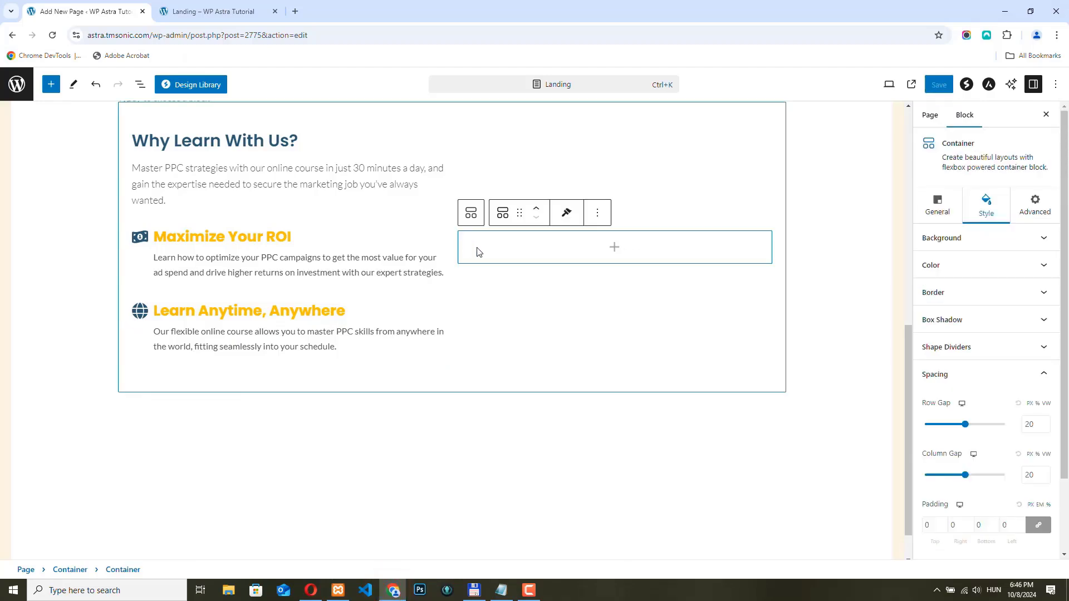
click(1025, 239)
click(1001, 268)
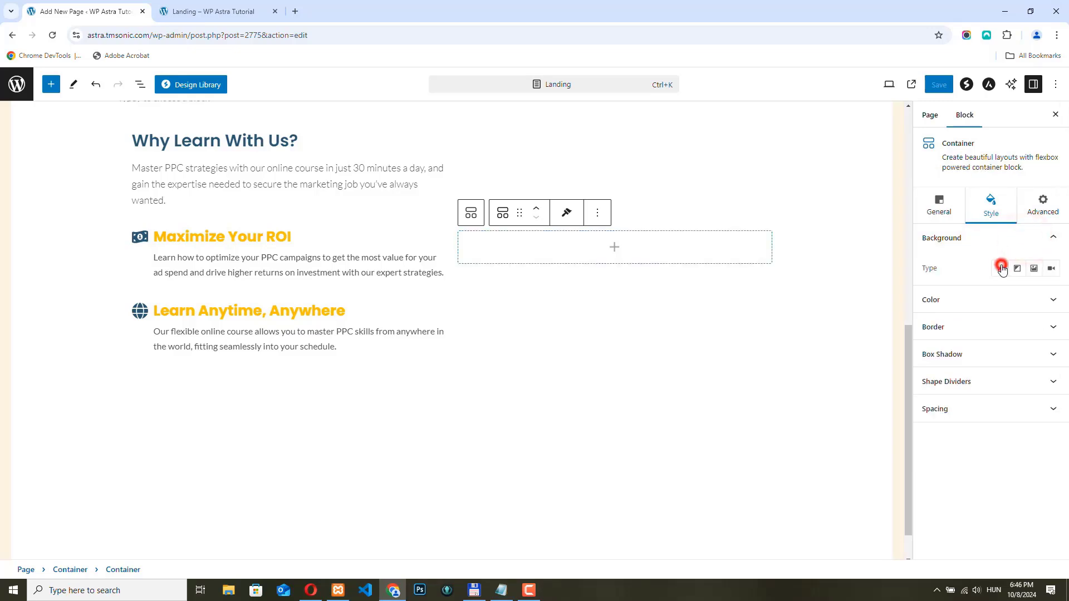
click(1052, 298)
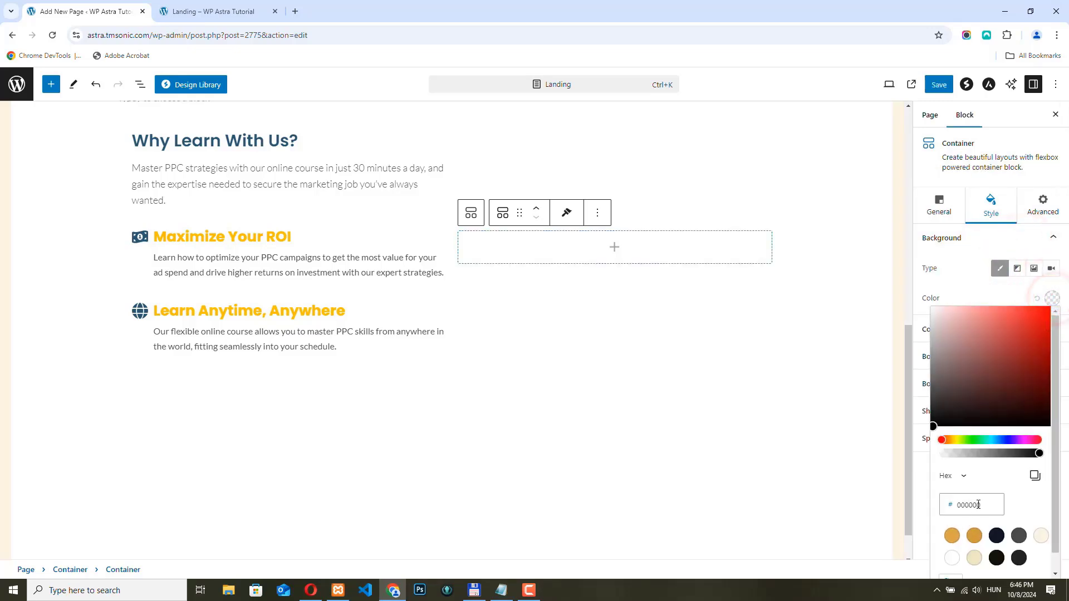
drag(982, 505, 949, 506)
text(2C5871)
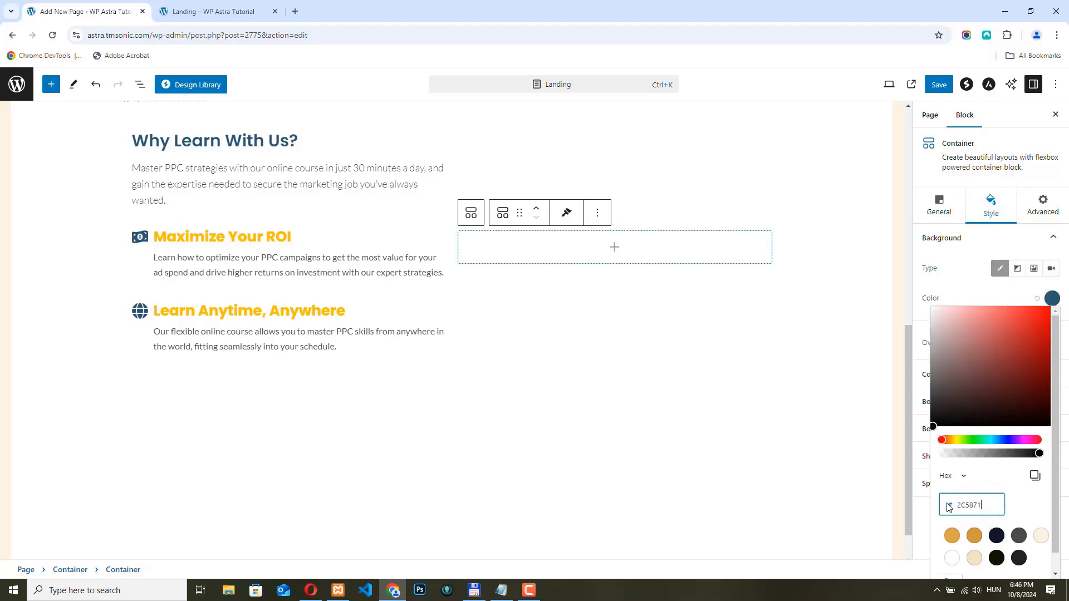
click(978, 294)
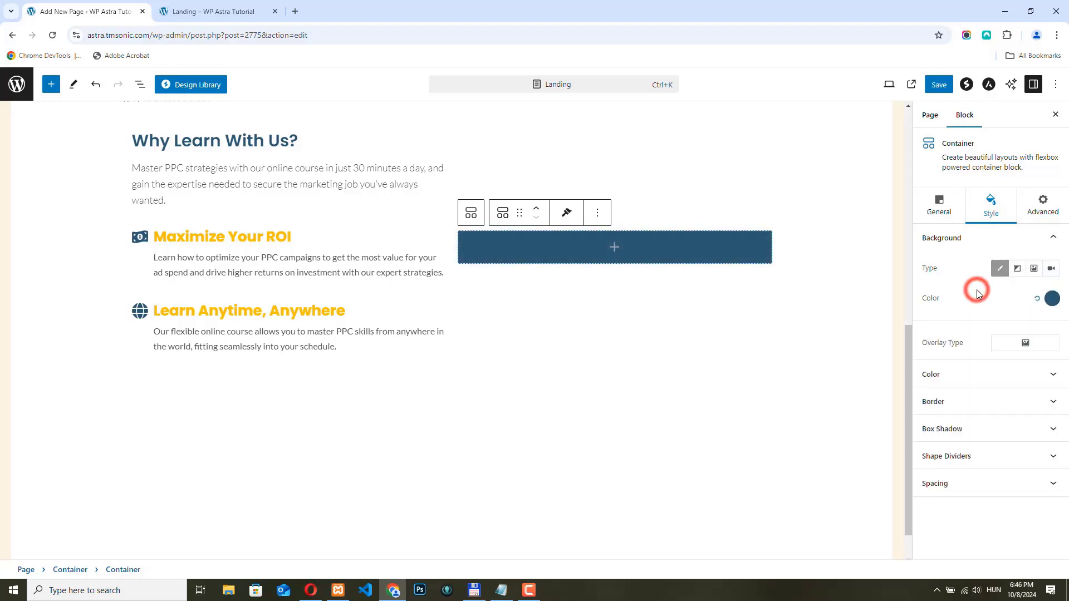
Step: Round all corners of the blue container with a border radius of 10 px
click(999, 401)
click(932, 437)
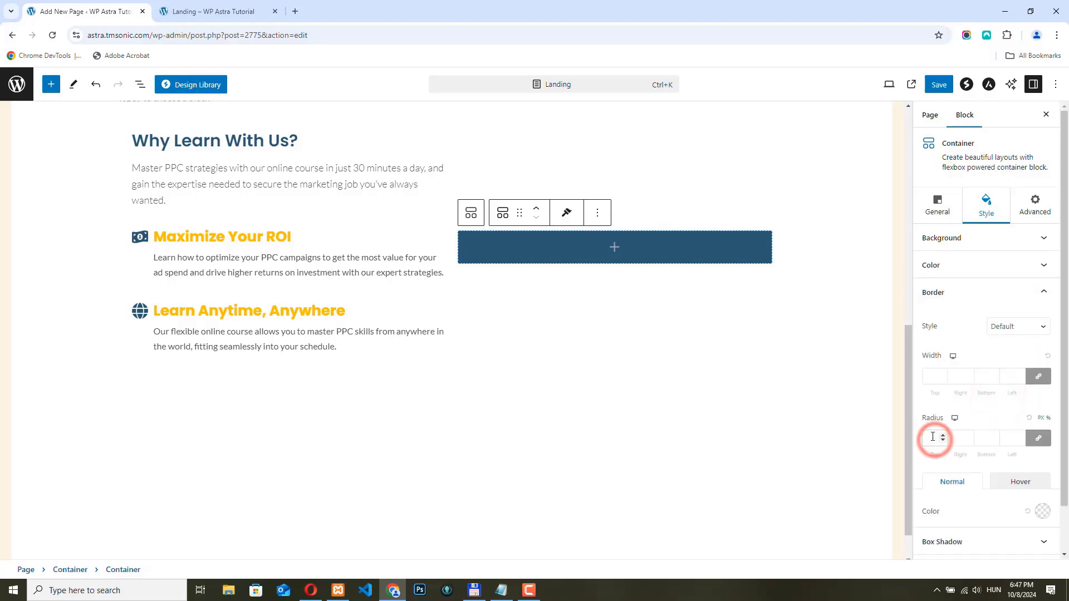
text(10)
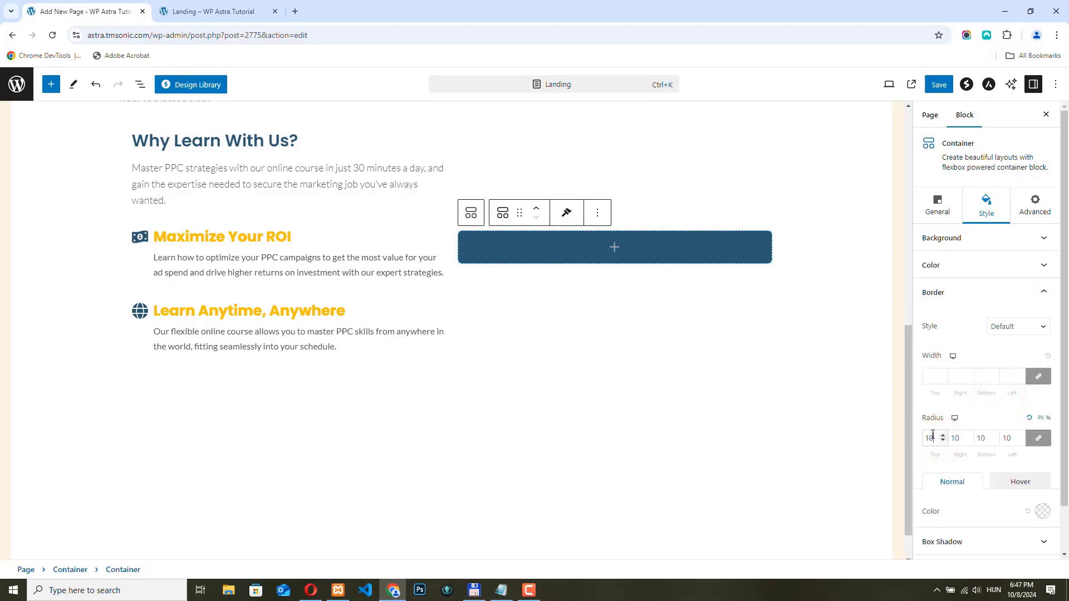
Step: Unlink the blue container's padding values and set 50 px for top and bottom and 46 px for right and left
scroll(932, 436, down, 1)
click(953, 548)
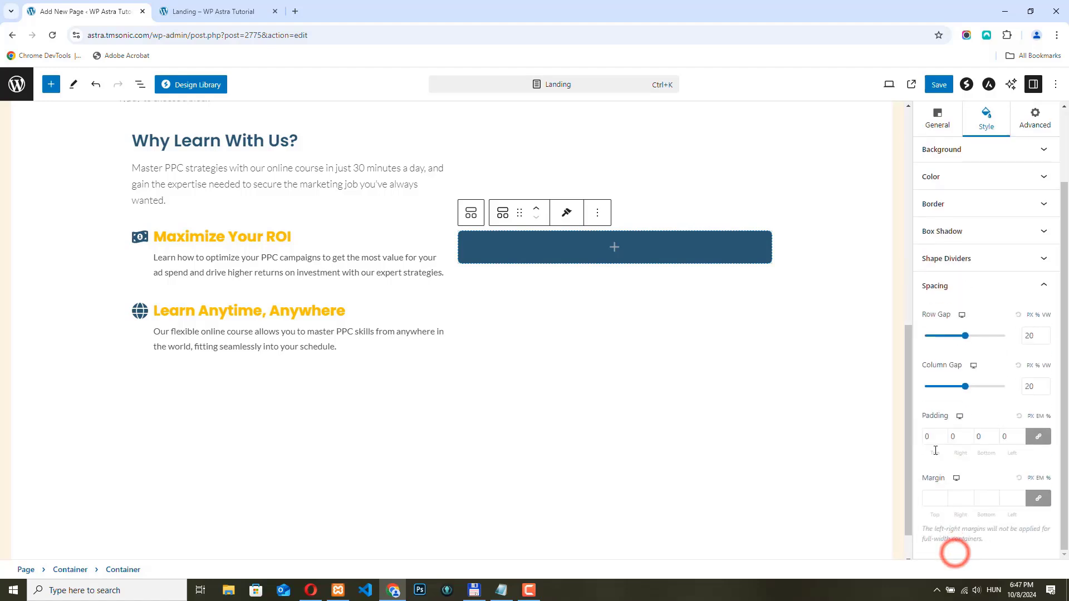
click(1037, 437)
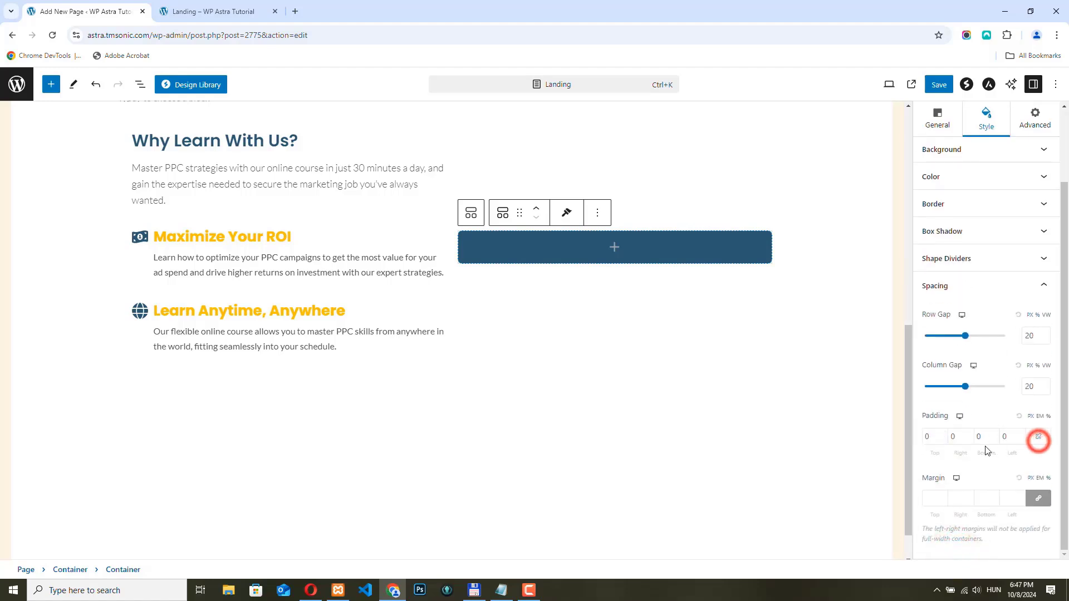
click(928, 436)
text(50)
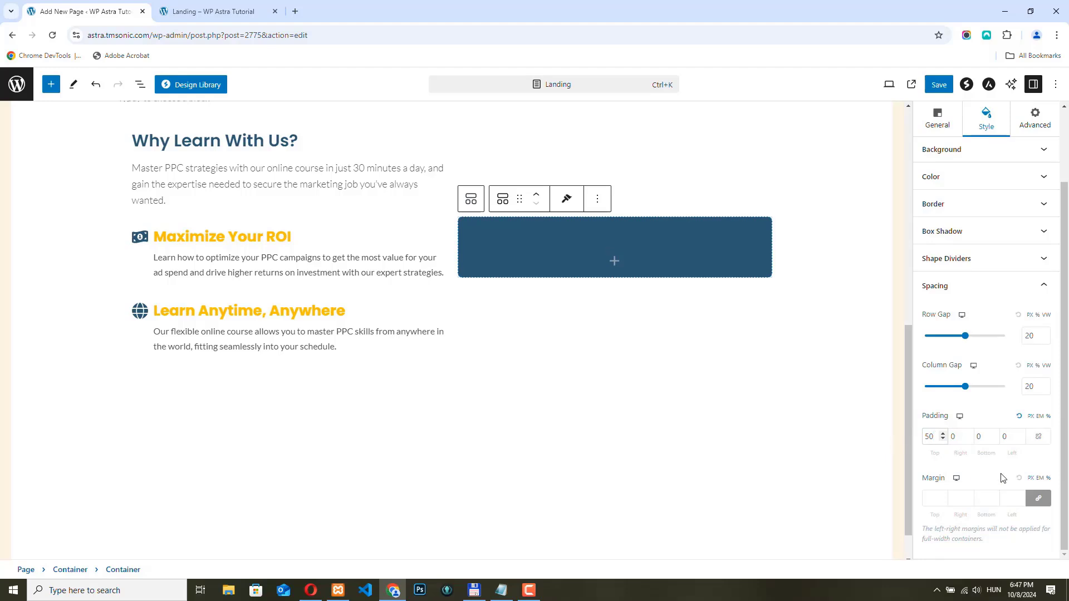
click(956, 436)
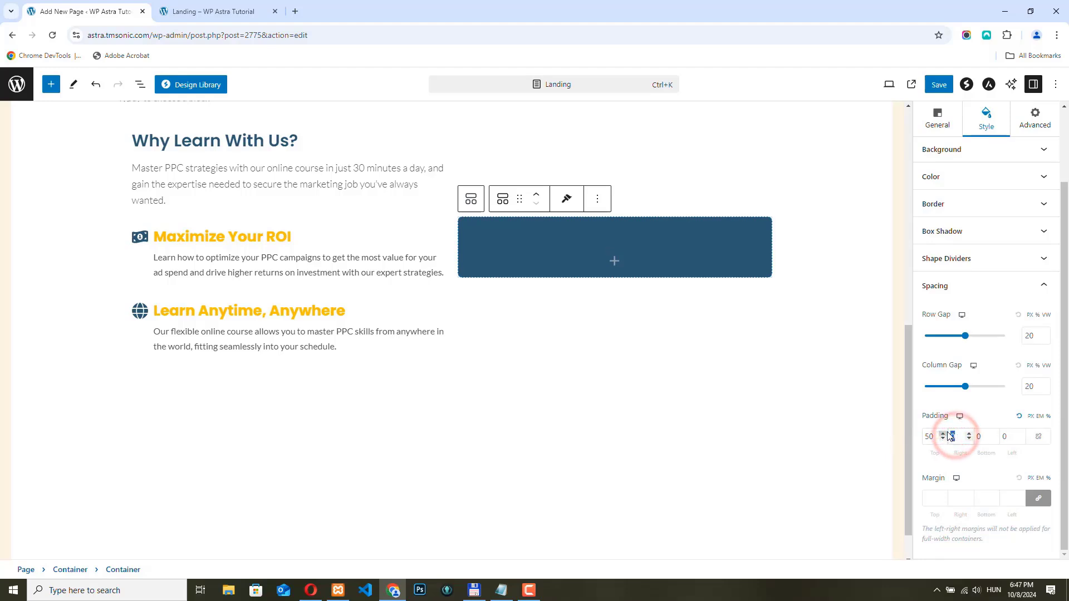
text(46)
click(981, 436)
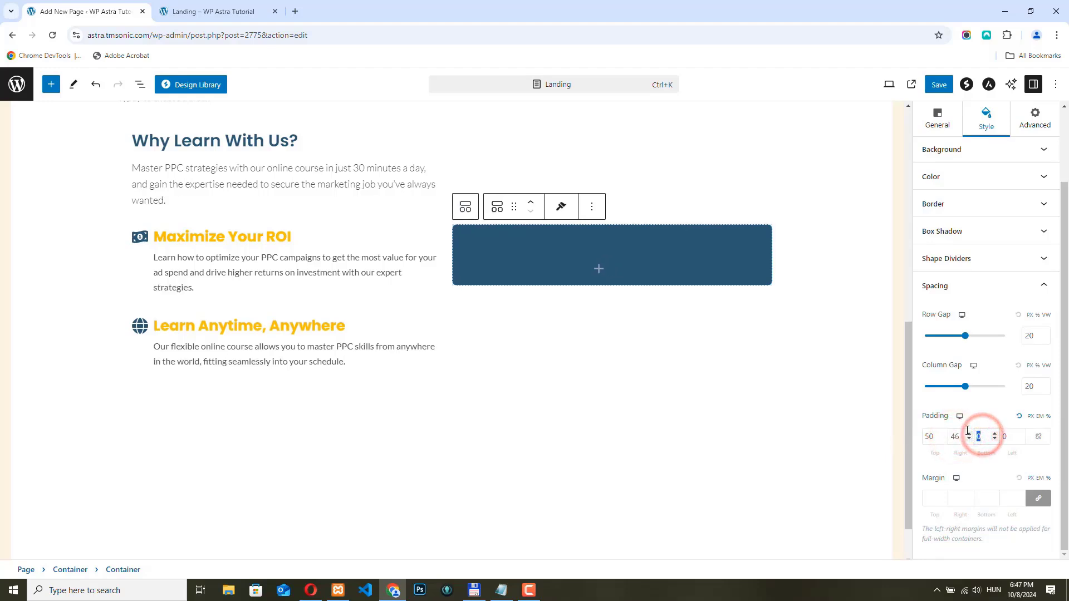
text(50)
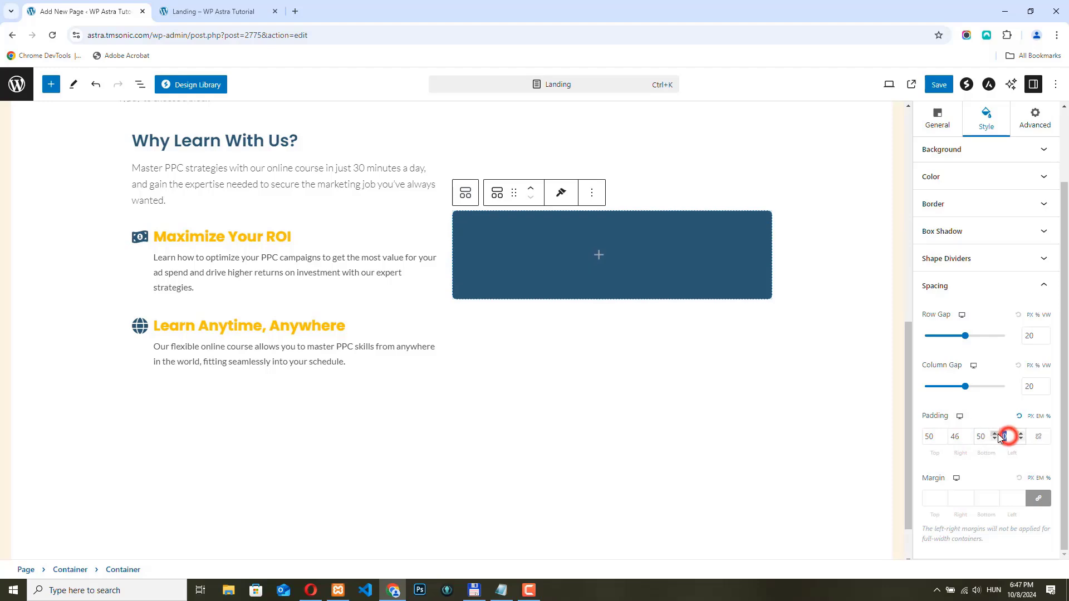
text(46)
Step: Insert a centered Heading block reading "Get Your Free PPC eBook" in the blue container
click(611, 254)
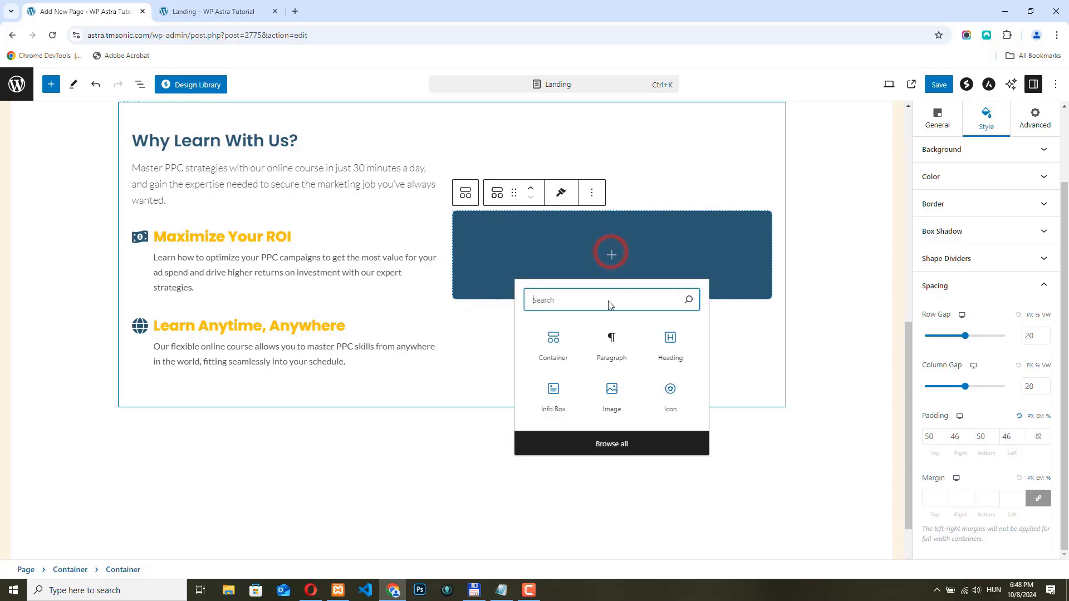
click(671, 340)
scroll(608, 280, up, 1)
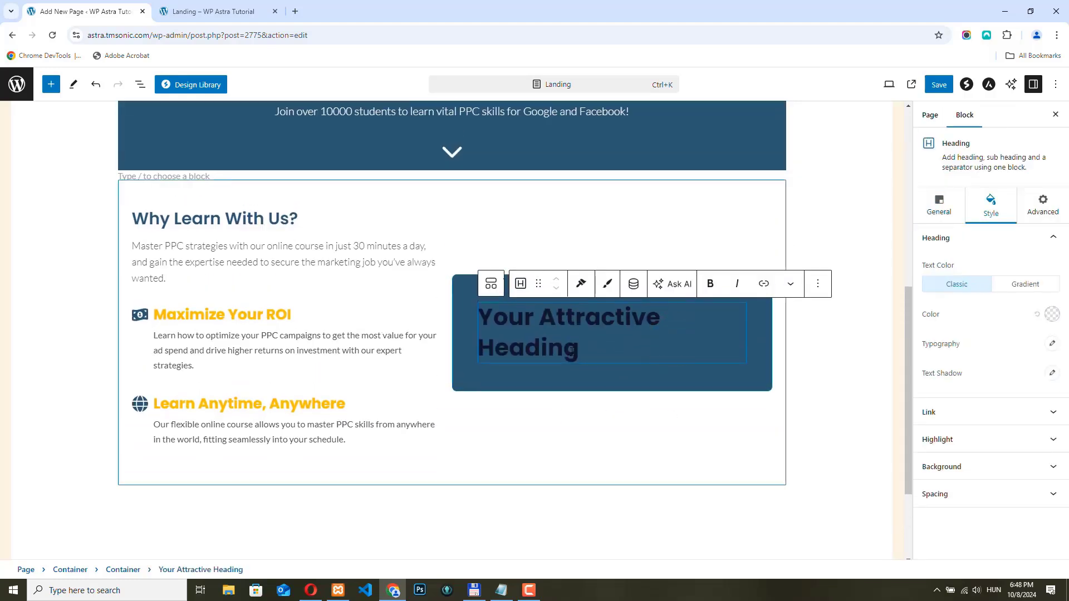
drag(579, 350, 483, 312)
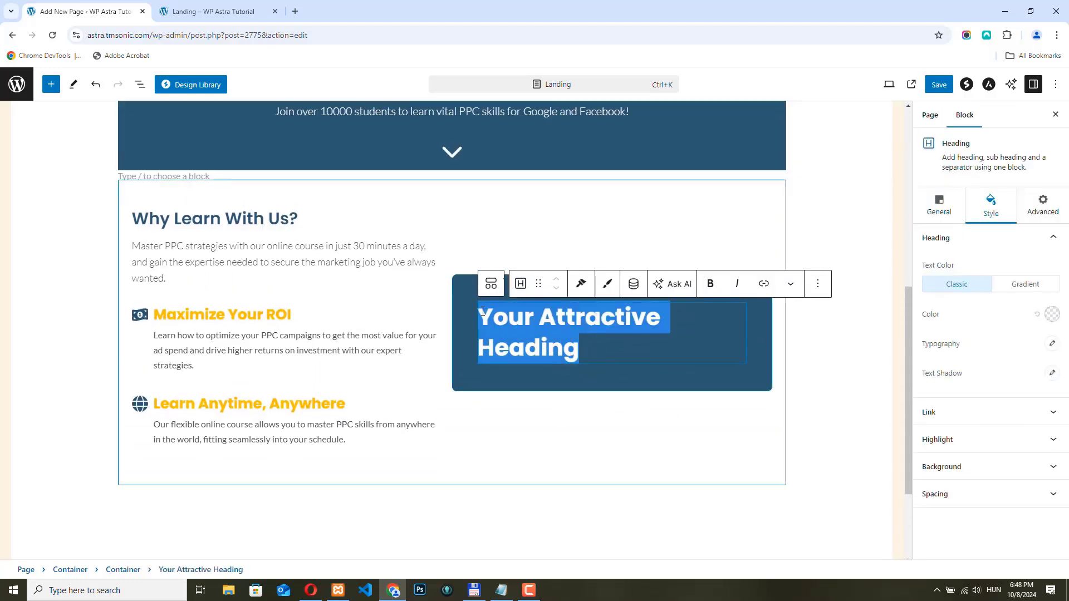
text(Get Your Free PPC eBook)
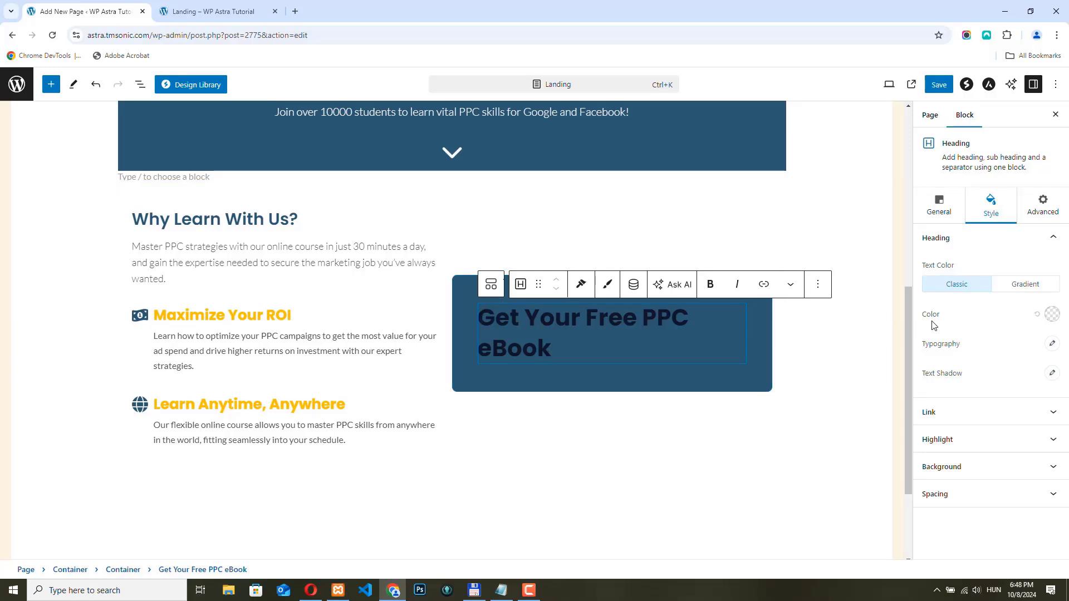
click(957, 208)
click(991, 284)
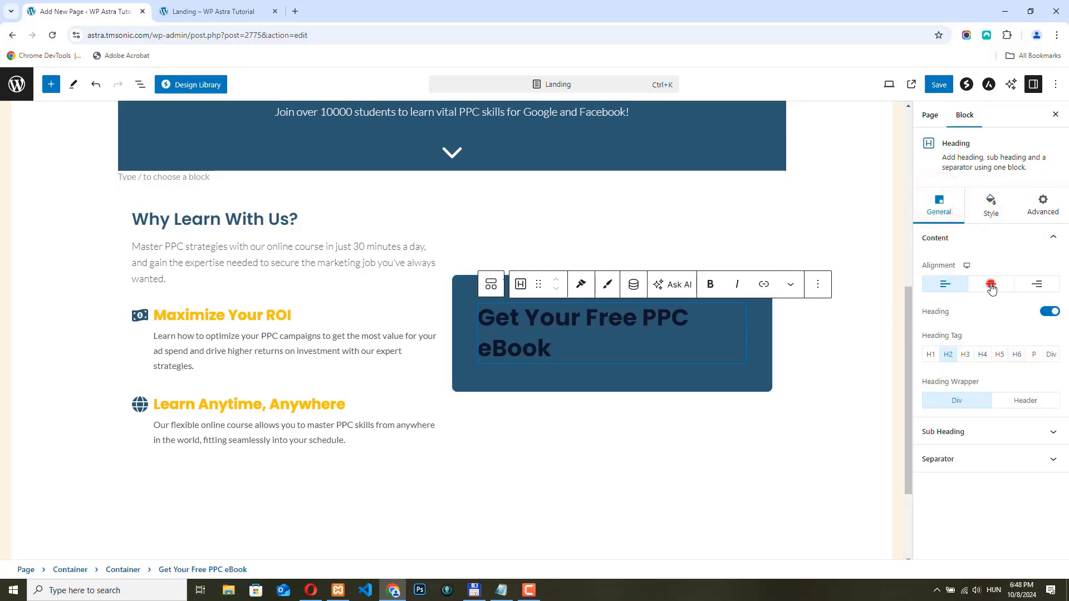
Step: Add the sub heading "Unlock expert insights with our free guide! Enter your name and email below to download the eBook and start mastering Pay-Per-Click advertising today."
click(982, 426)
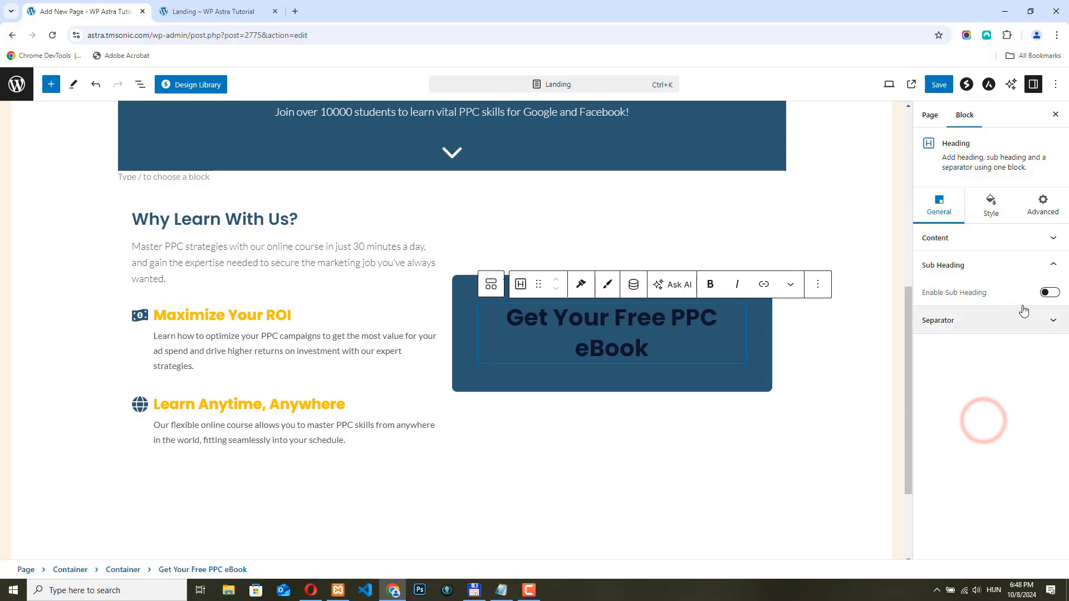
click(1049, 293)
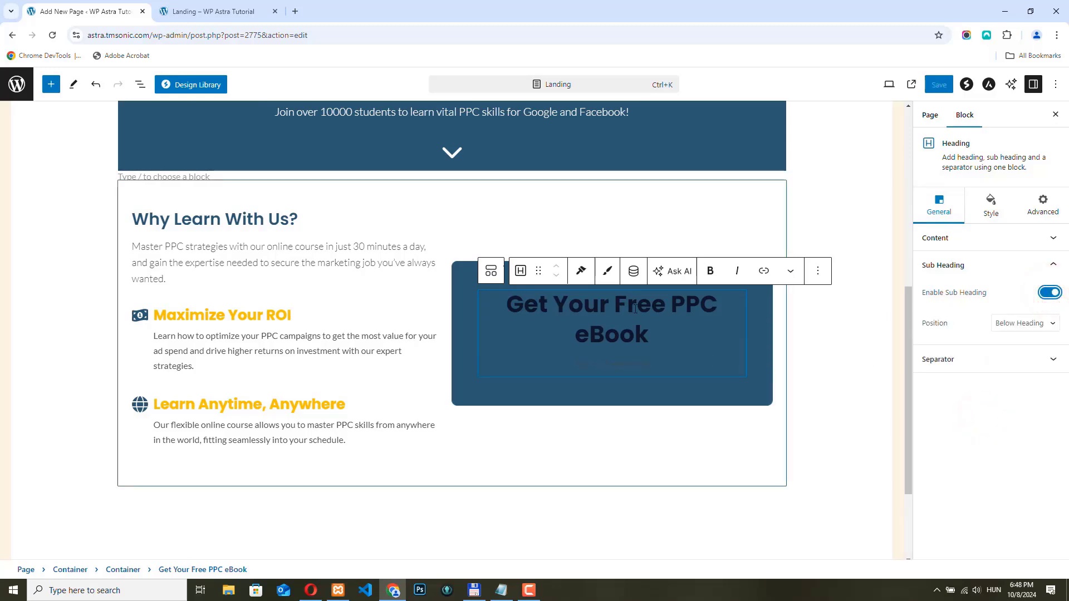
click(596, 364)
key(ctrl+v)
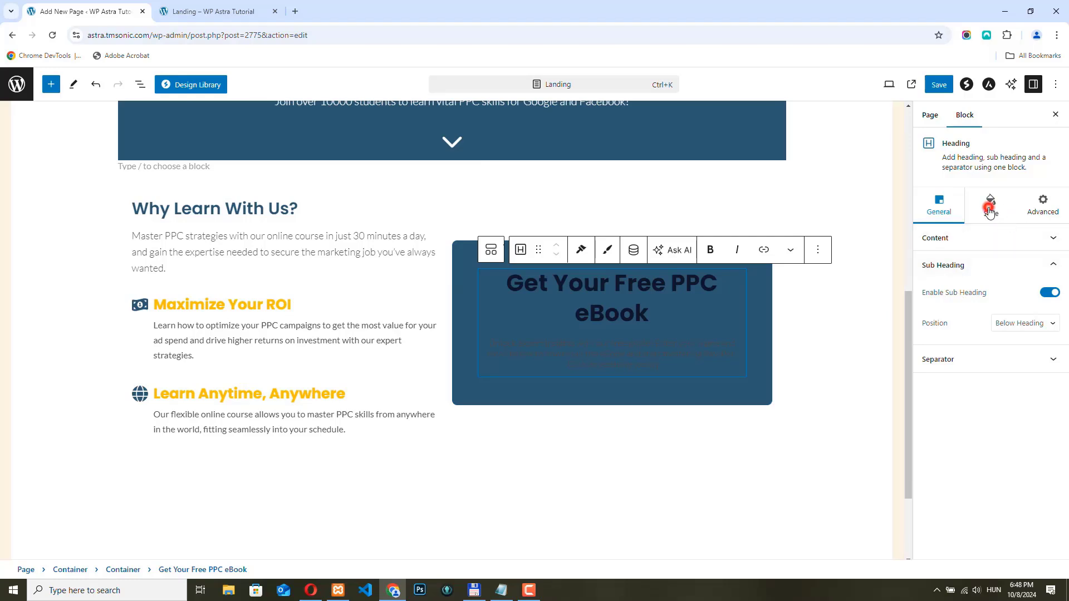
Step: Set the text color of the "Get Your Free PPC eBook" heading to white from the preset swatches
click(989, 211)
click(1046, 314)
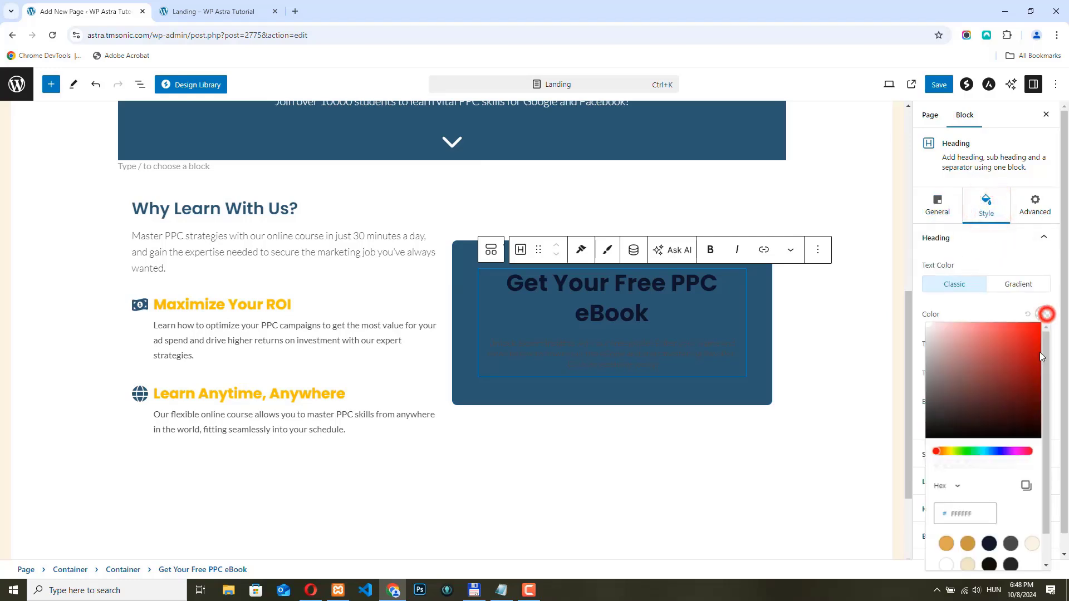
scroll(963, 541, down, 2)
click(940, 540)
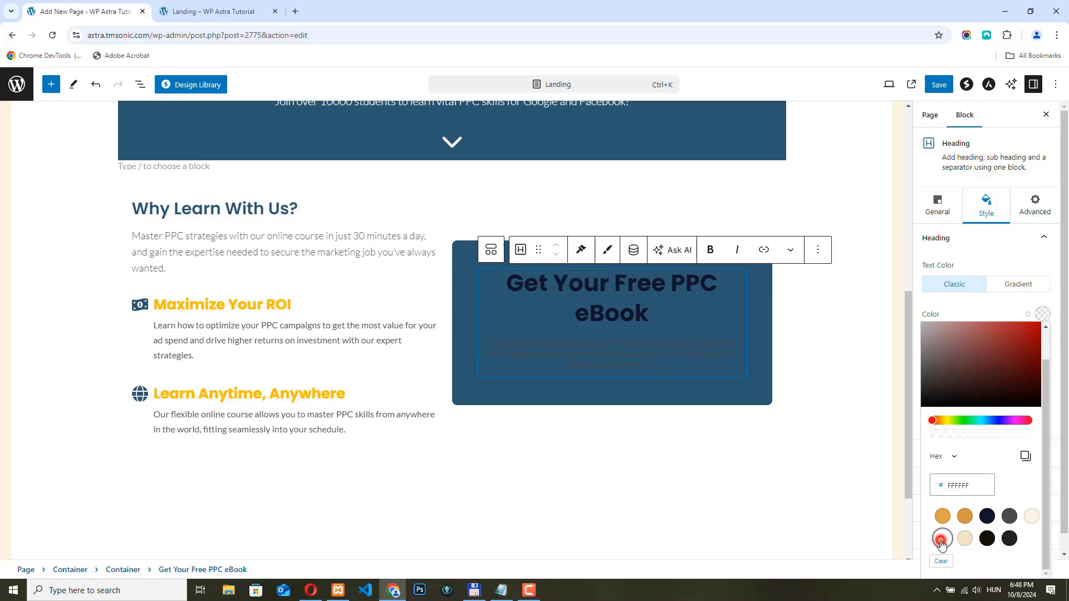
click(1042, 313)
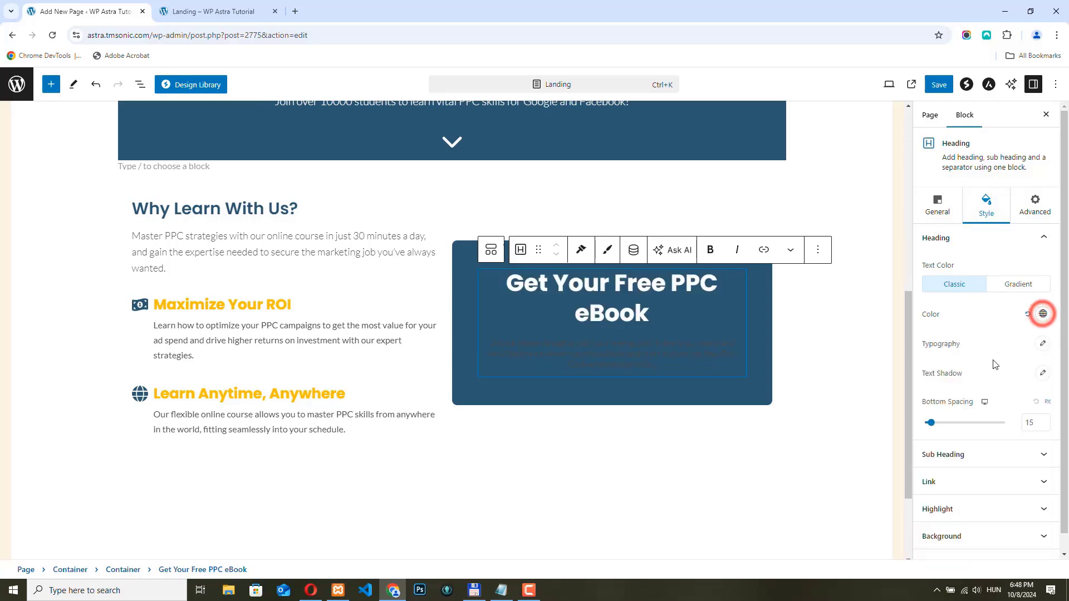
Step: Set the color of the sub heading below the eBook heading to white from the preset swatches
click(964, 454)
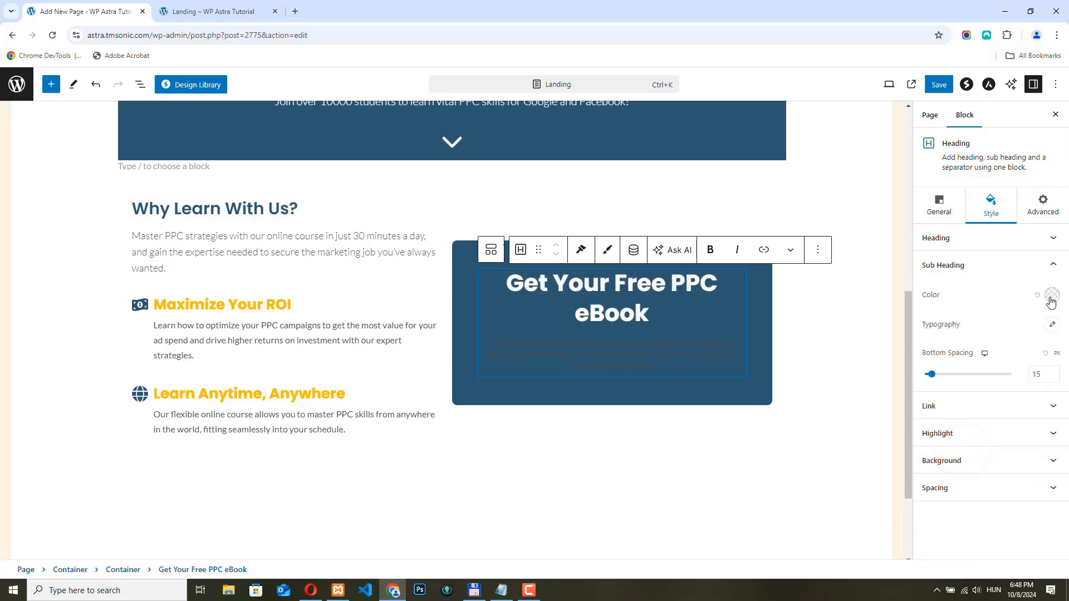
click(1050, 300)
click(952, 555)
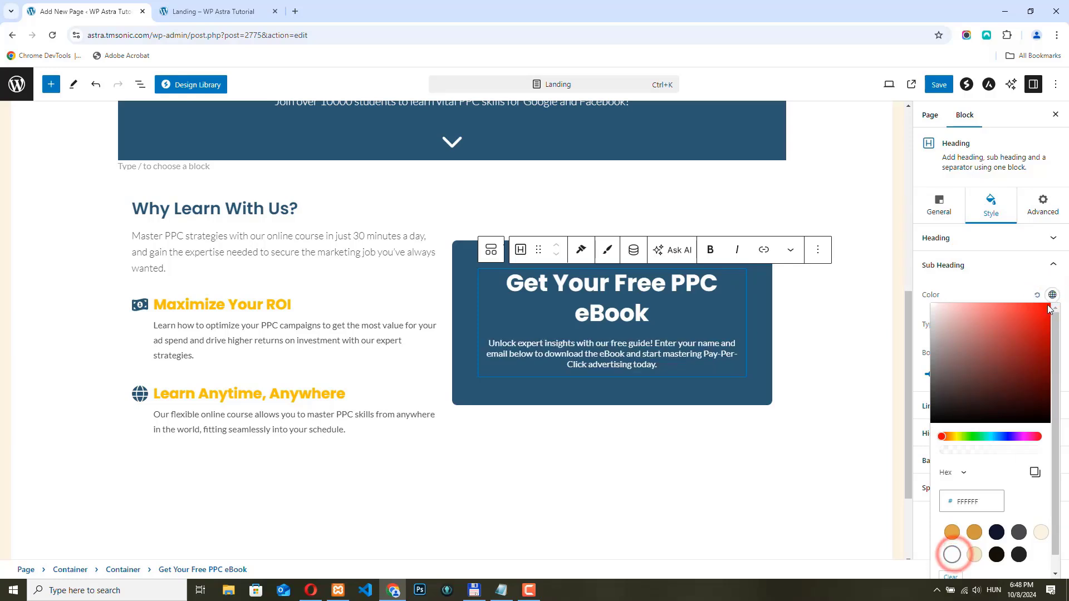
click(994, 293)
Step: Set the "Get Your Free PPC eBook" heading's font size to 27 px and its weight to 600
click(959, 241)
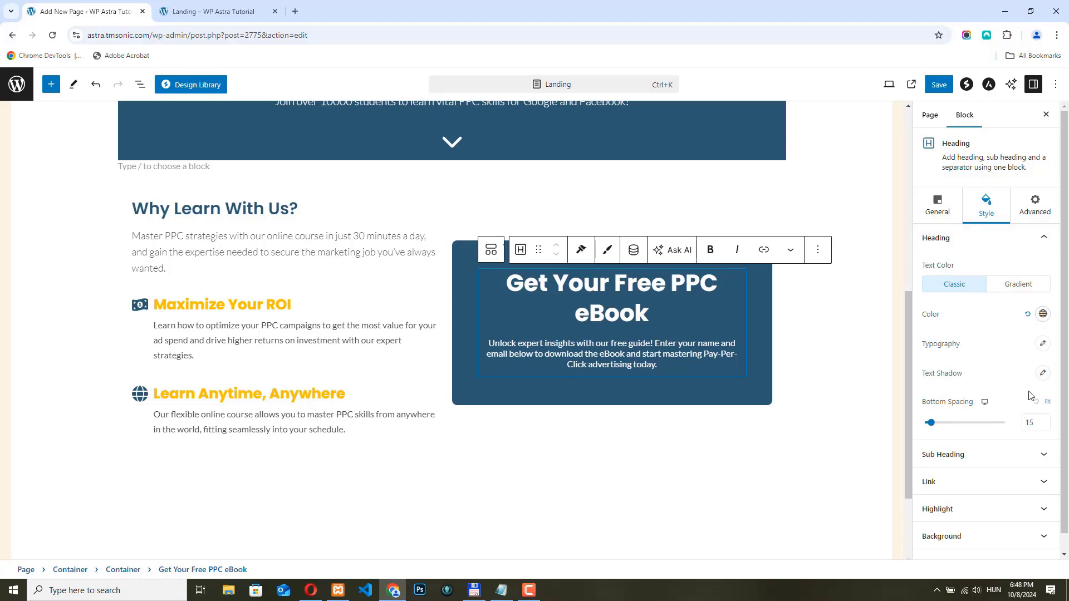
click(1042, 344)
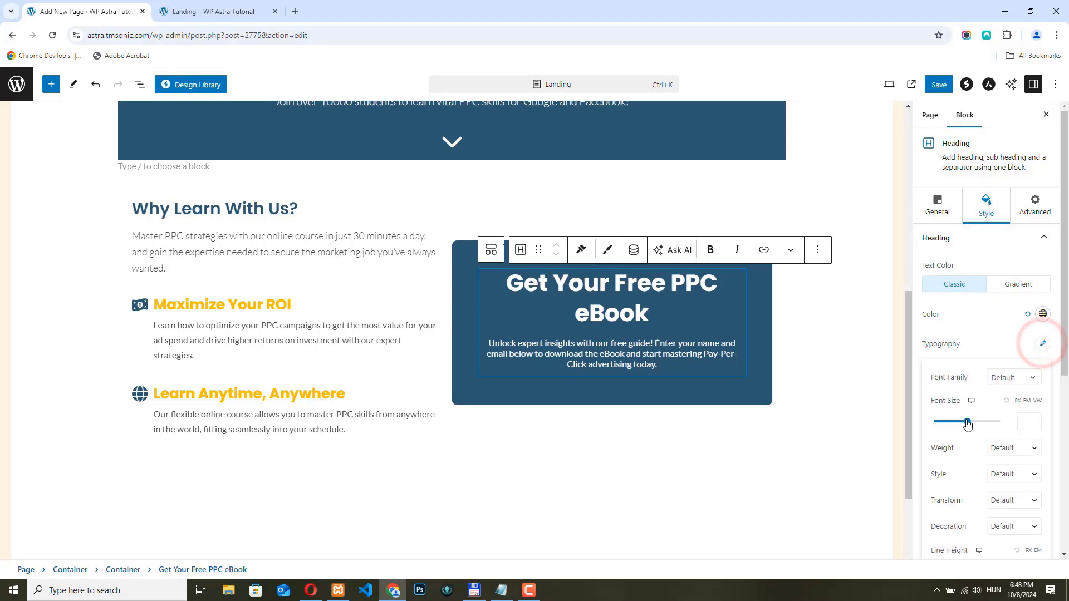
drag(968, 421, 944, 423)
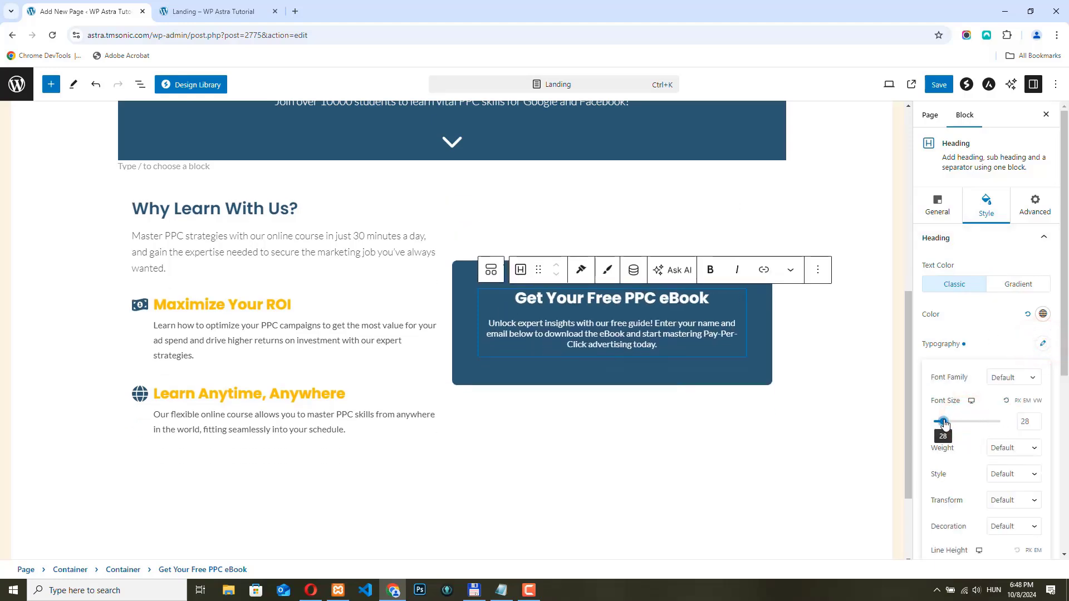
click(1010, 448)
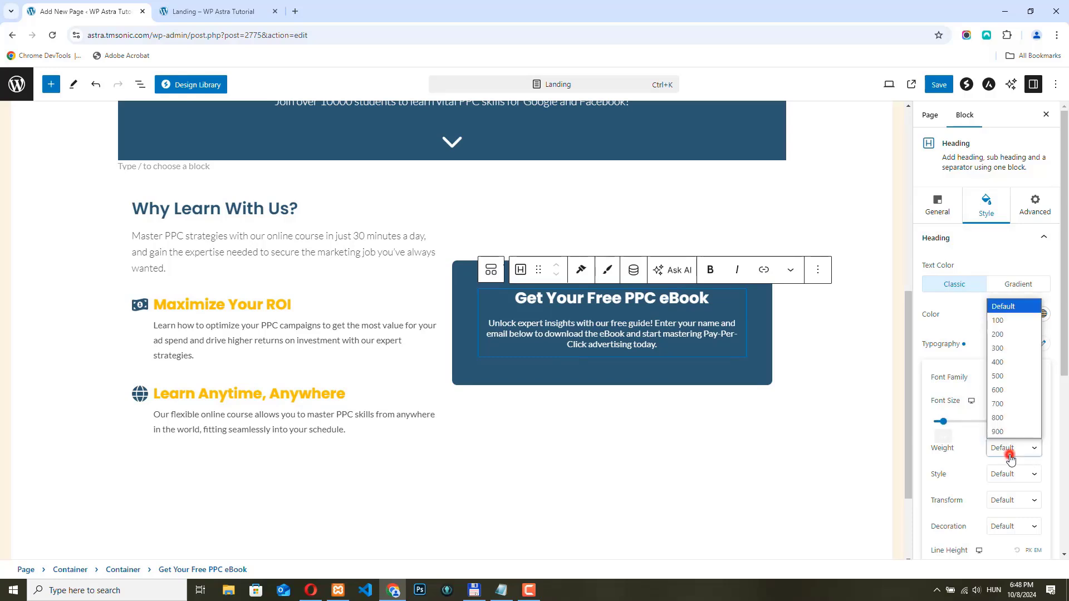
click(993, 399)
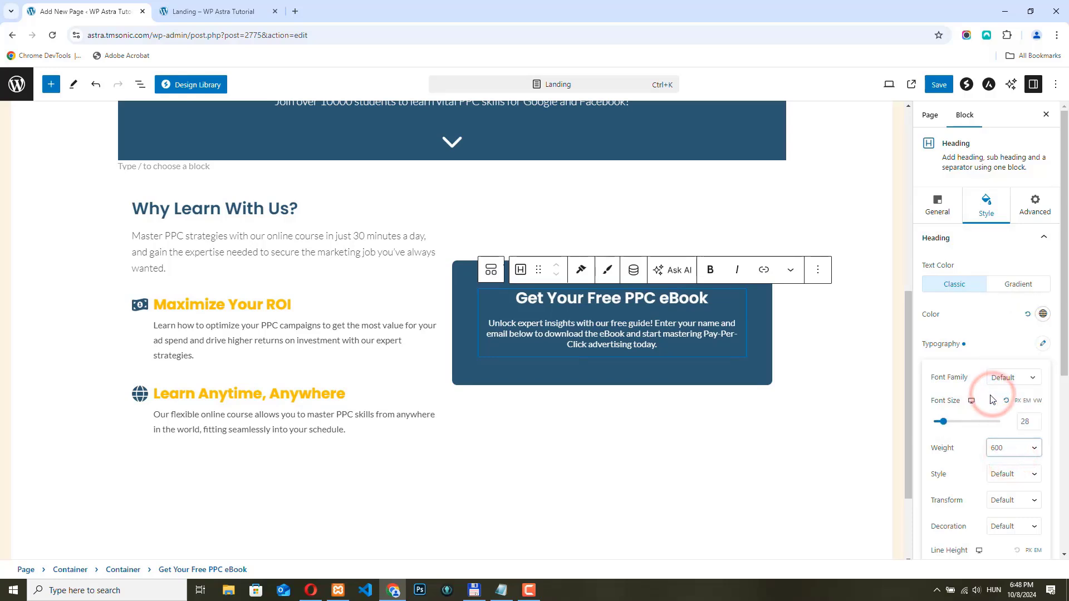
click(1037, 425)
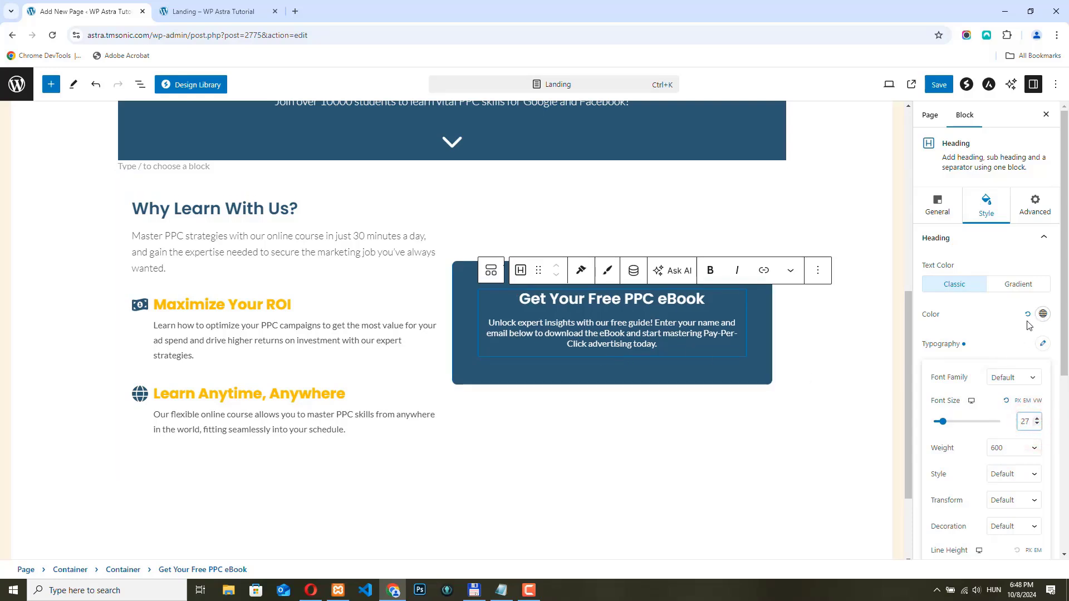
click(944, 334)
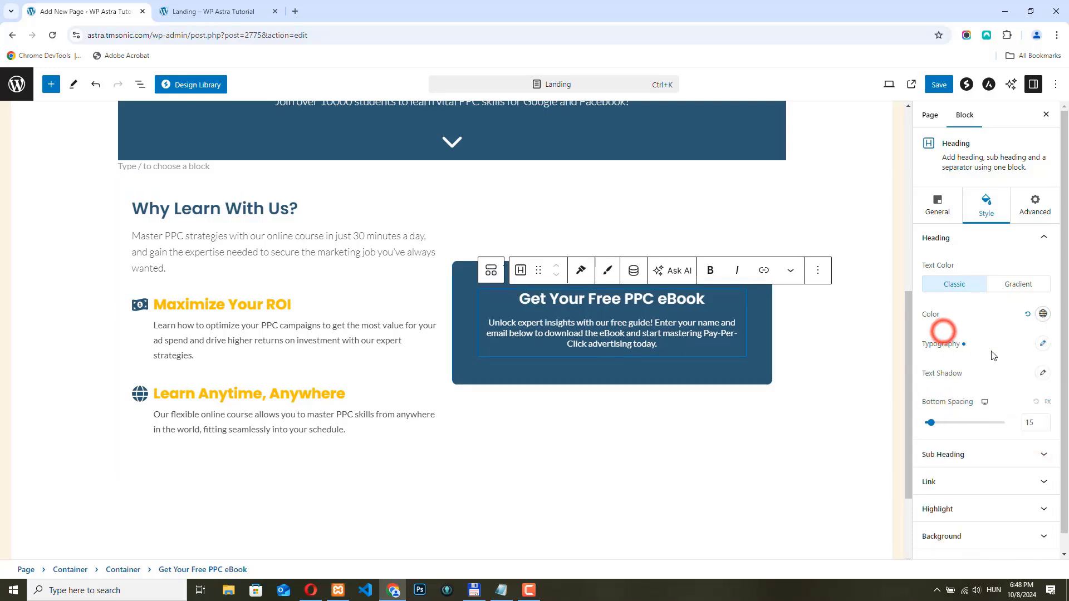
Step: Set the sub heading's font weight to 300 and its line height to 1.6 em
click(960, 455)
click(1050, 324)
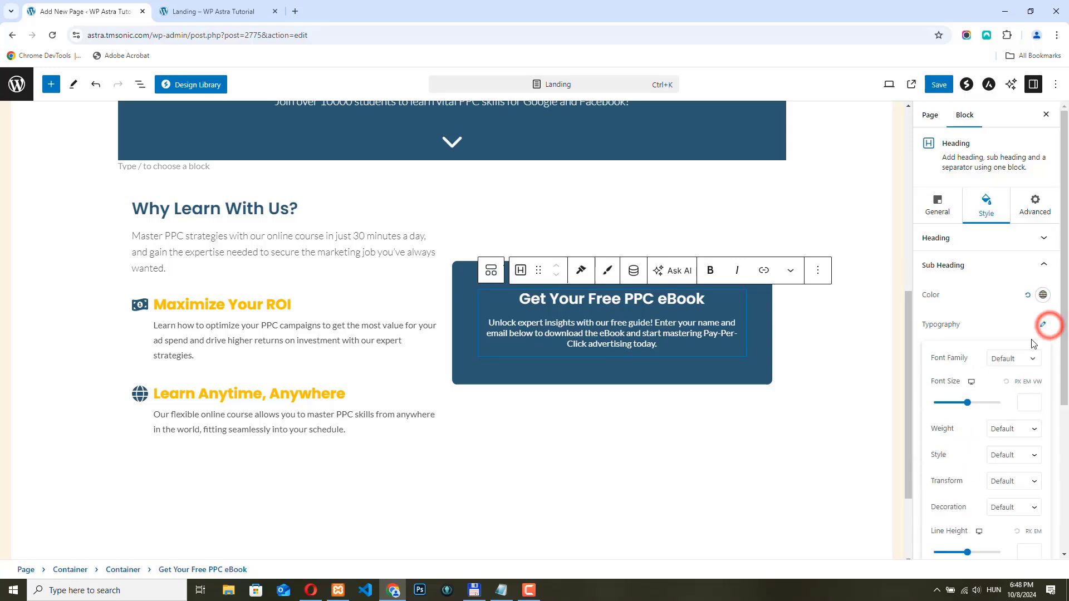
click(1032, 431)
click(1007, 483)
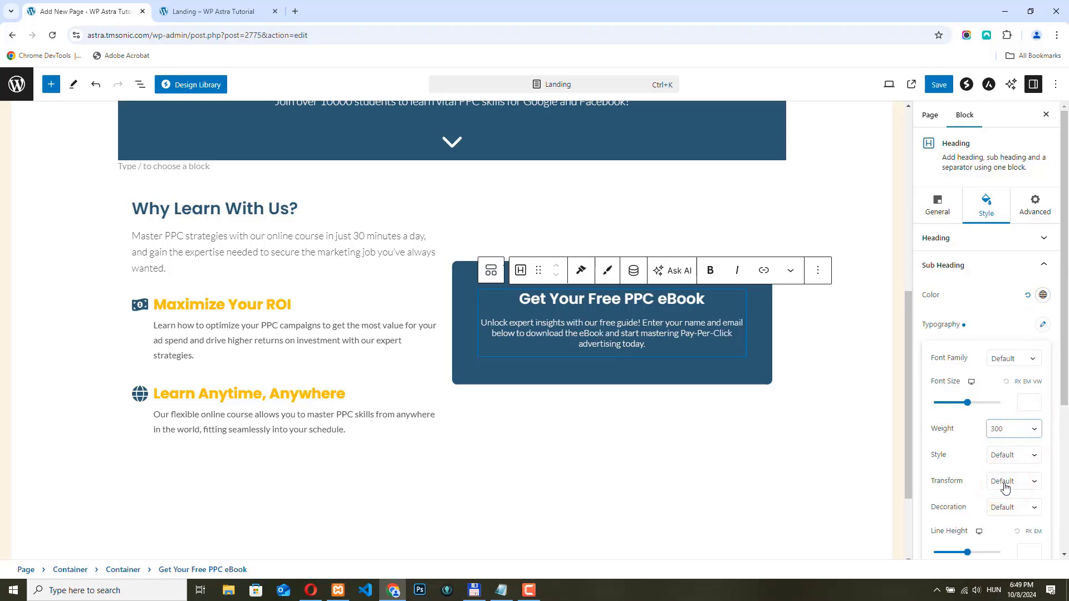
scroll(971, 470, down, 2)
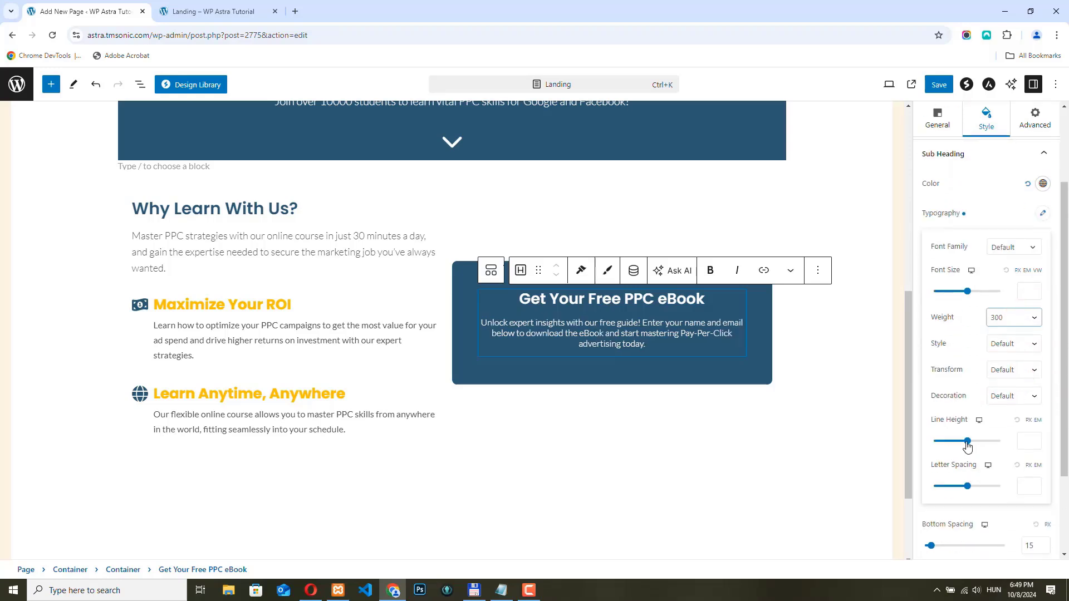
drag(967, 446, 933, 442)
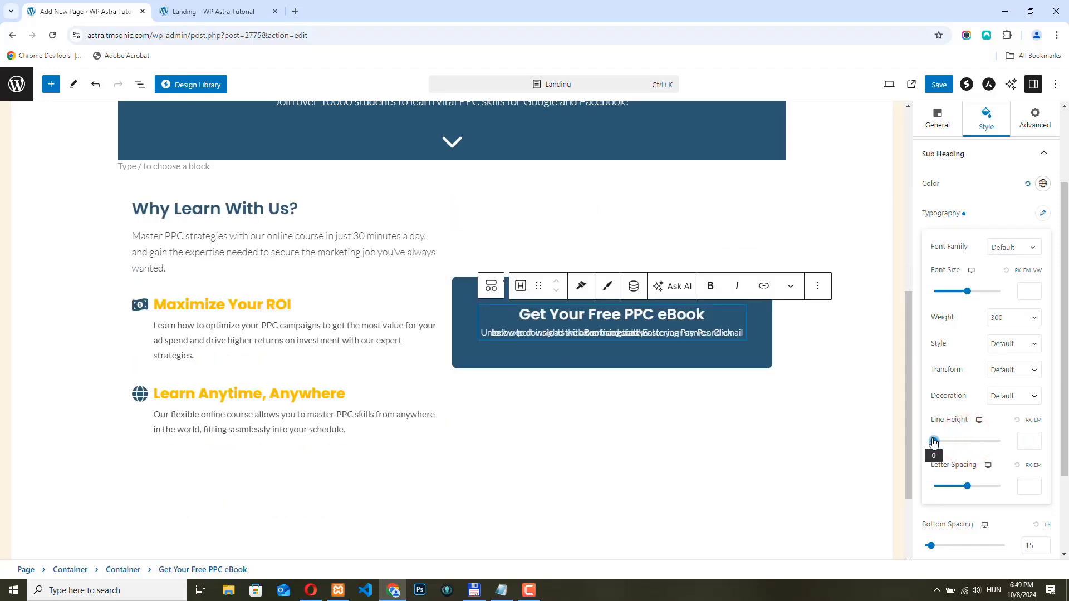
click(1037, 464)
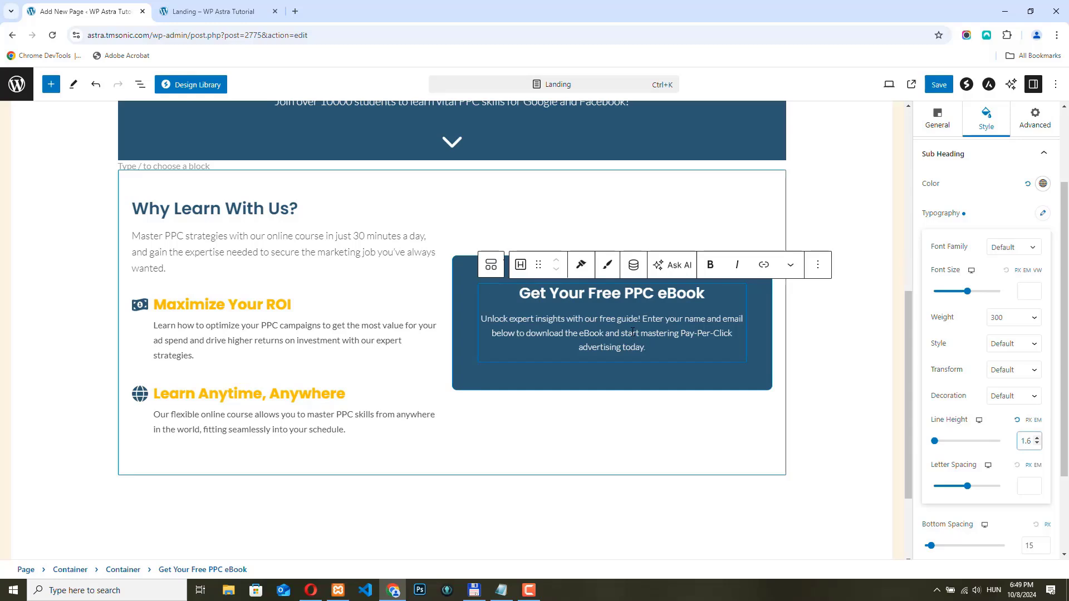
Step: Insert a Form block below the sub heading in the blue container, using the Newsletter Form layout
click(726, 364)
click(739, 355)
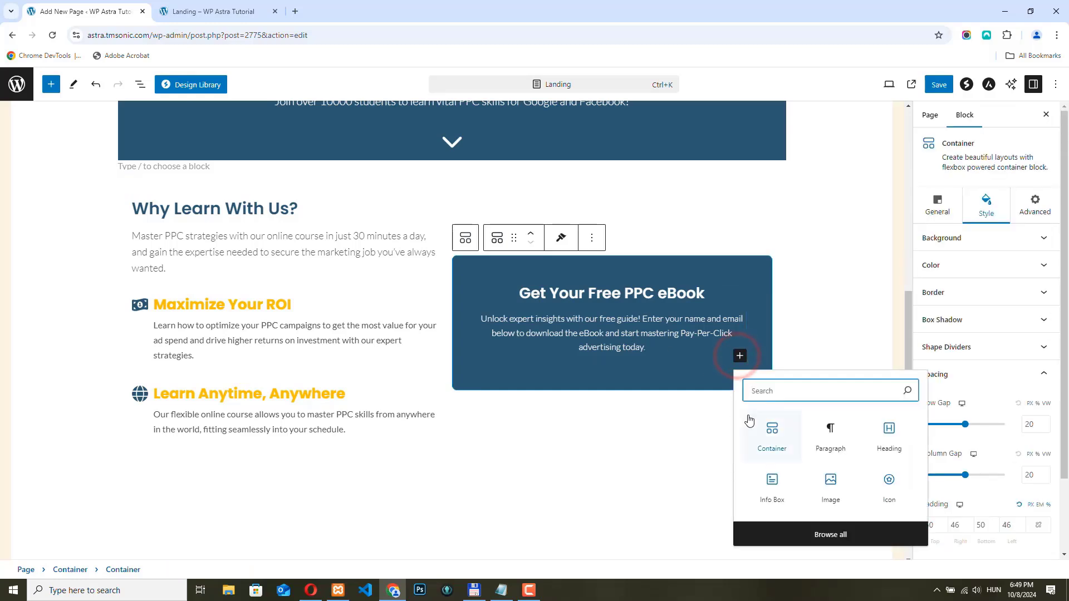
text(form)
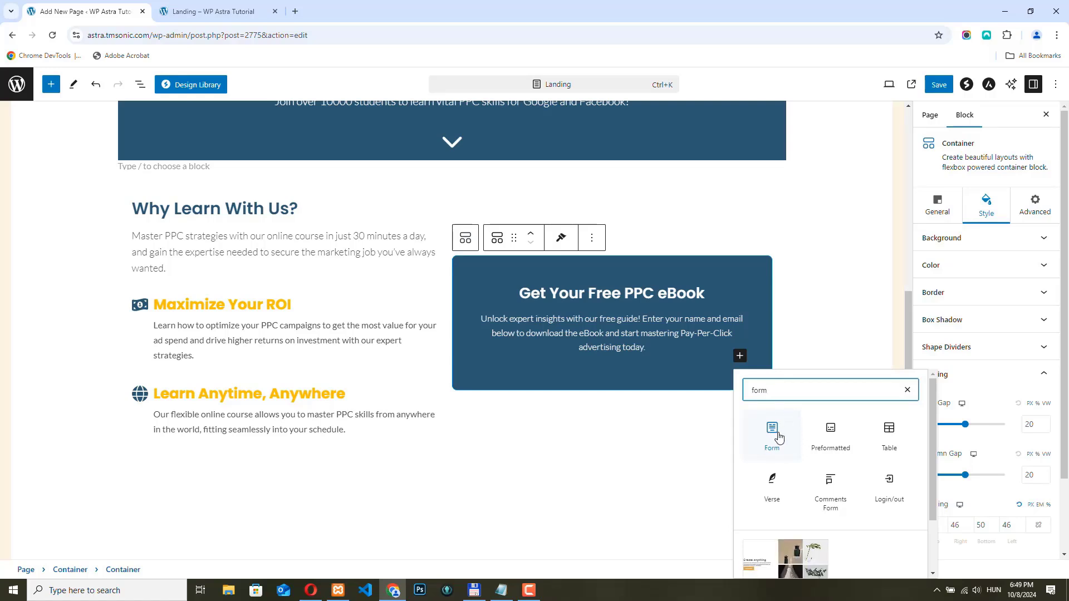
click(772, 431)
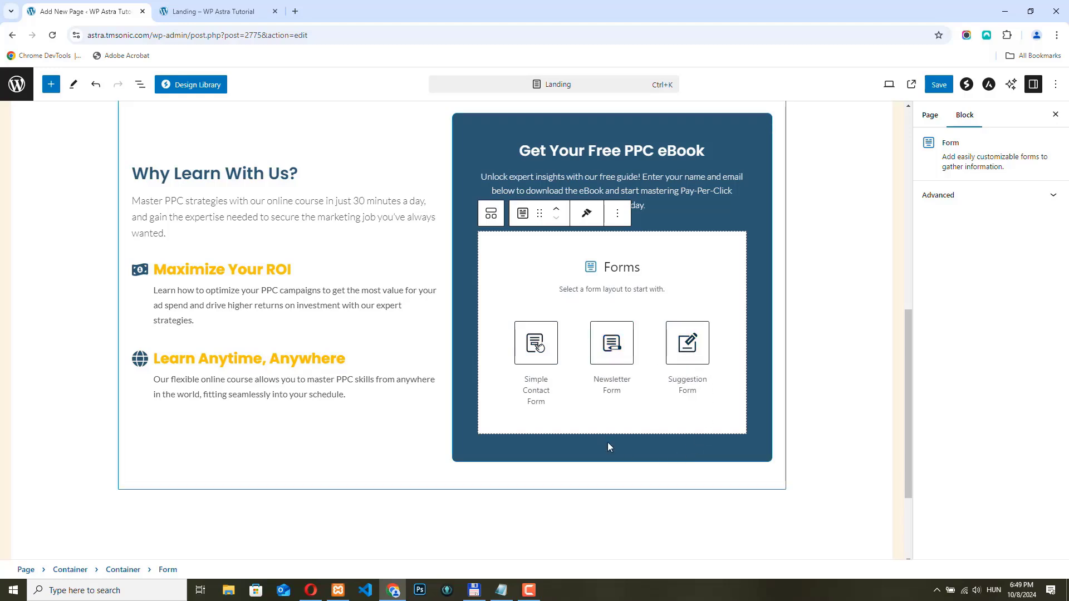
click(611, 345)
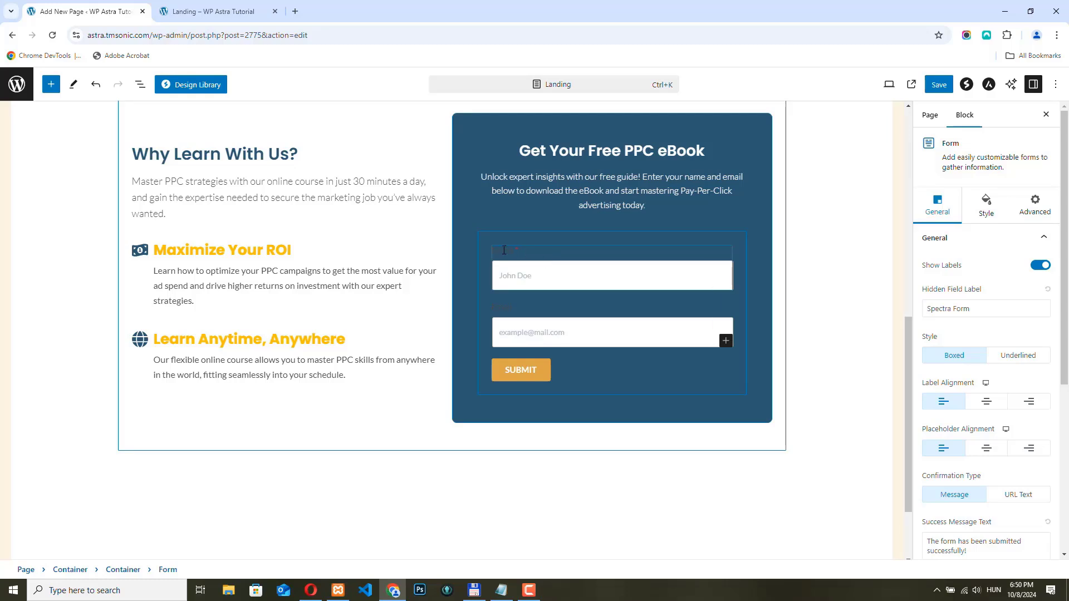
Step: Hide the form's field labels and stretch the submit button to full width
click(1039, 266)
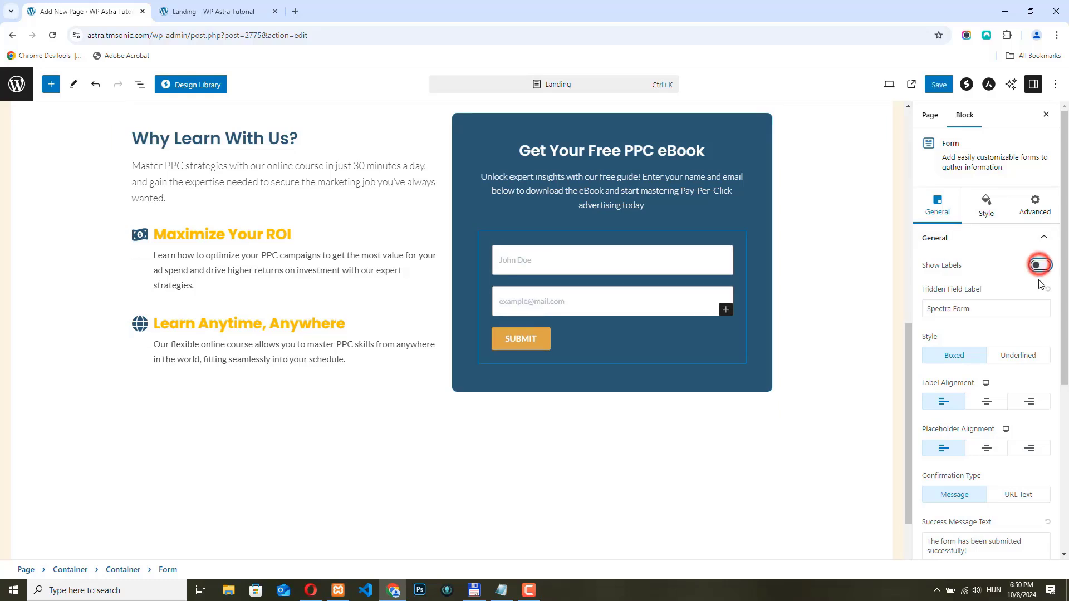
scroll(948, 223, down, 2)
click(946, 159)
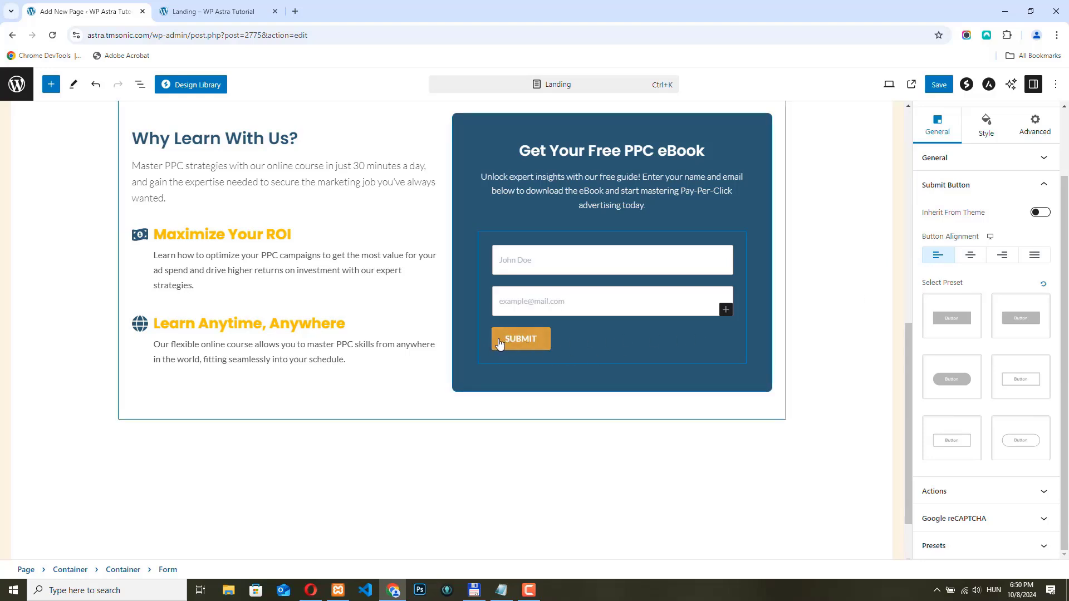
click(1034, 256)
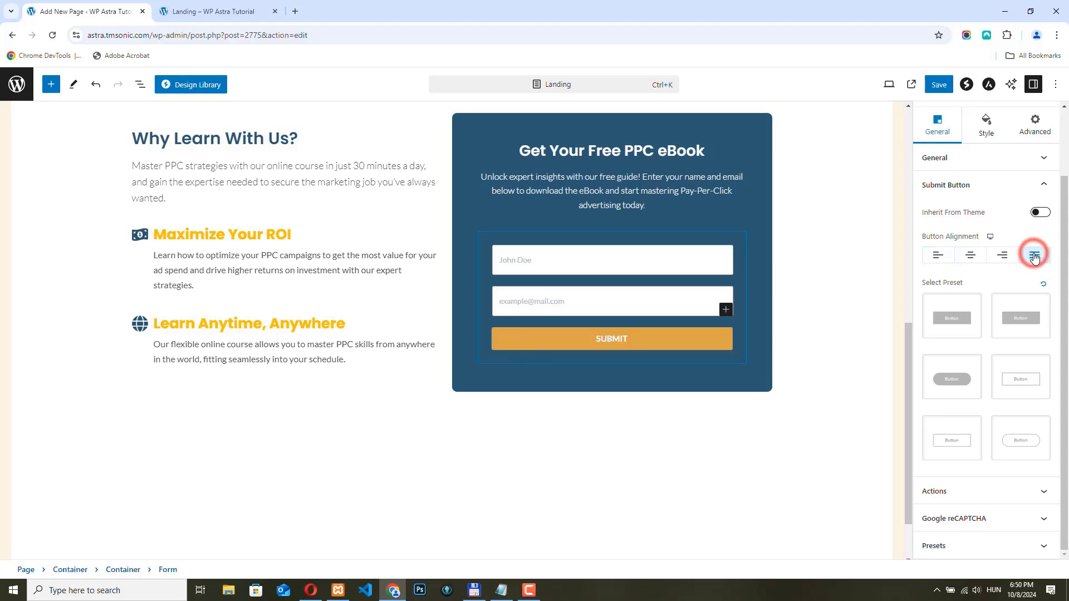
click(1022, 520)
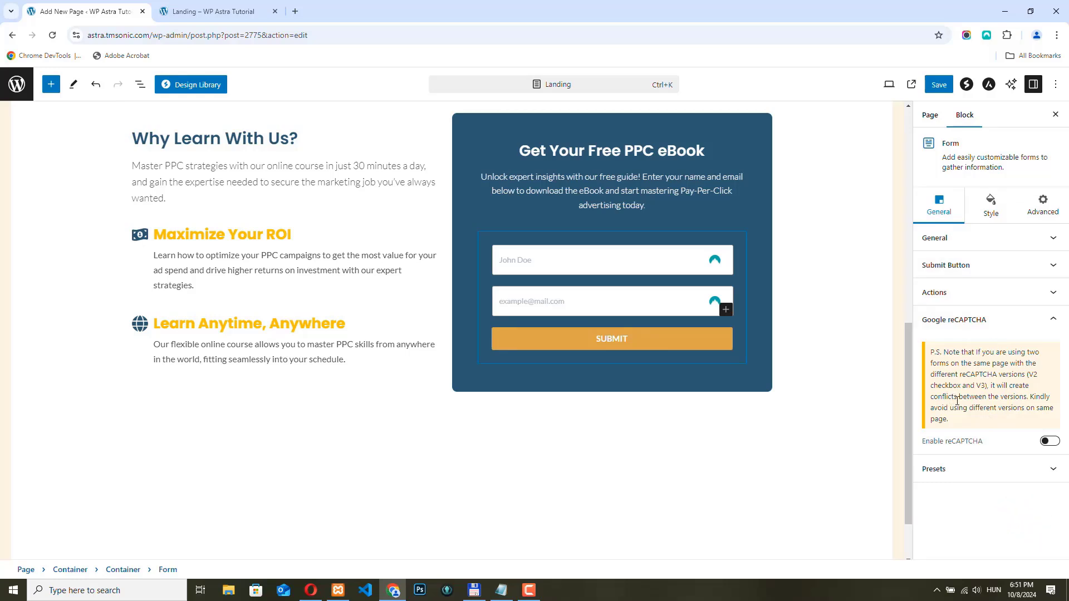
Step: Change the name field's placeholder to "Enter your name ..."
click(535, 259)
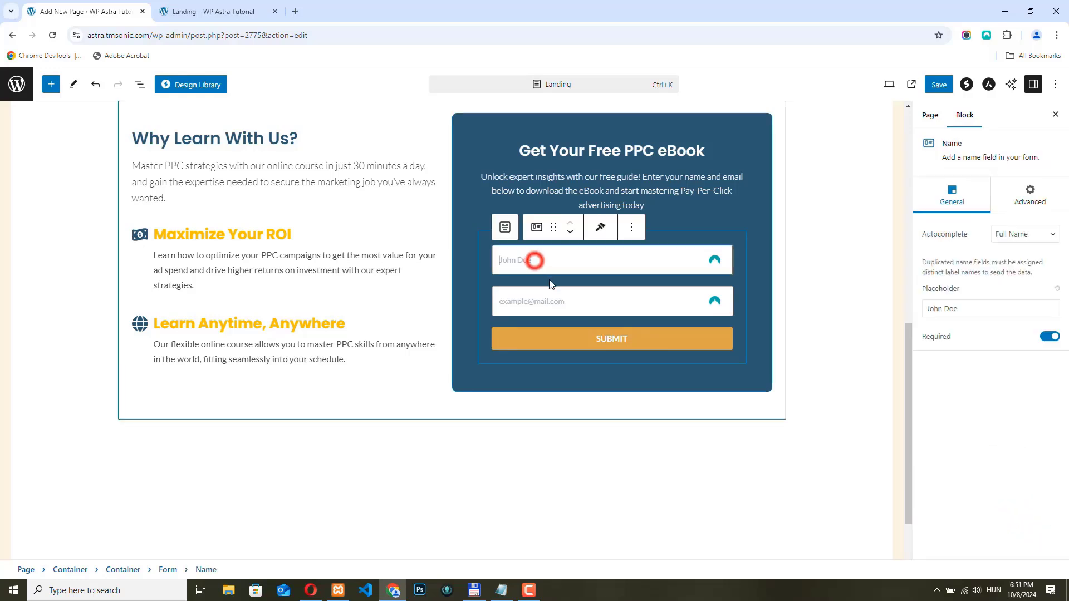
click(525, 260)
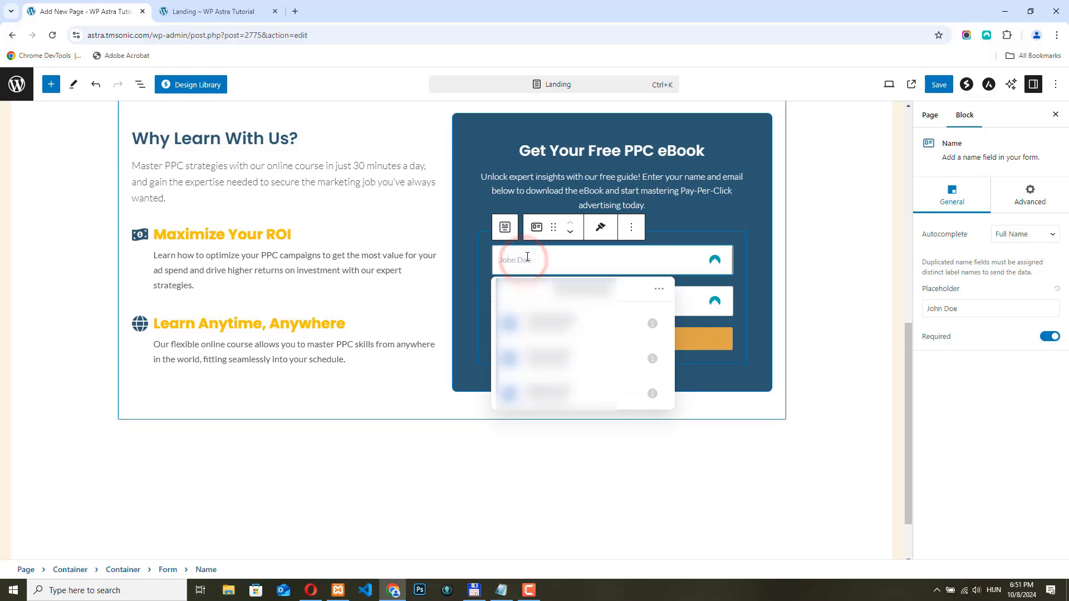
triple_click(959, 309)
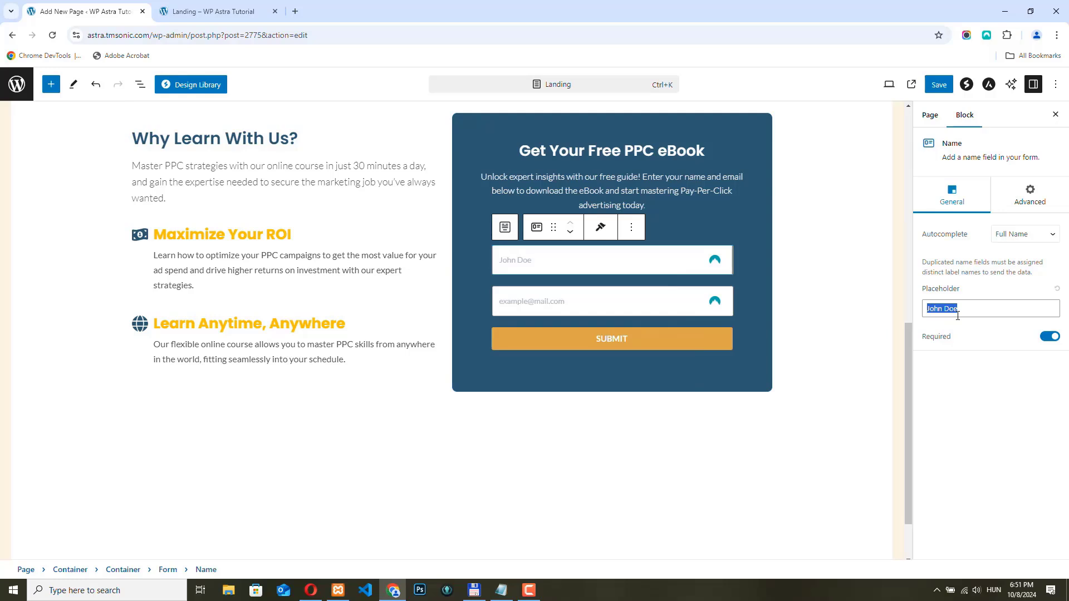
text(Enter your name ...)
Step: Make the email field required and change its placeholder to "Enter your e-mail address ..."
click(554, 302)
click(1047, 318)
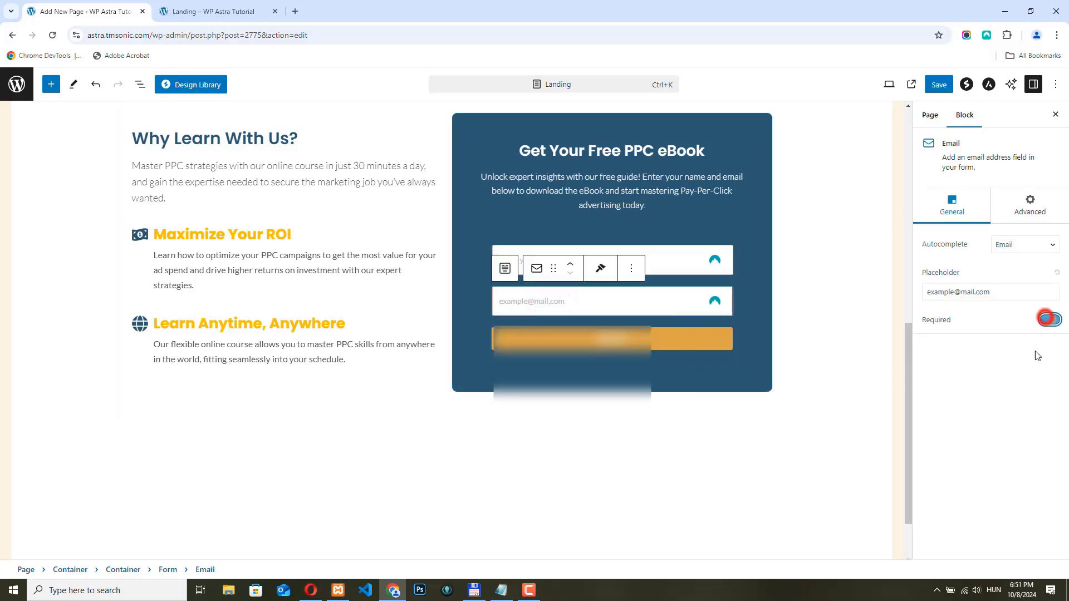
triple_click(998, 292)
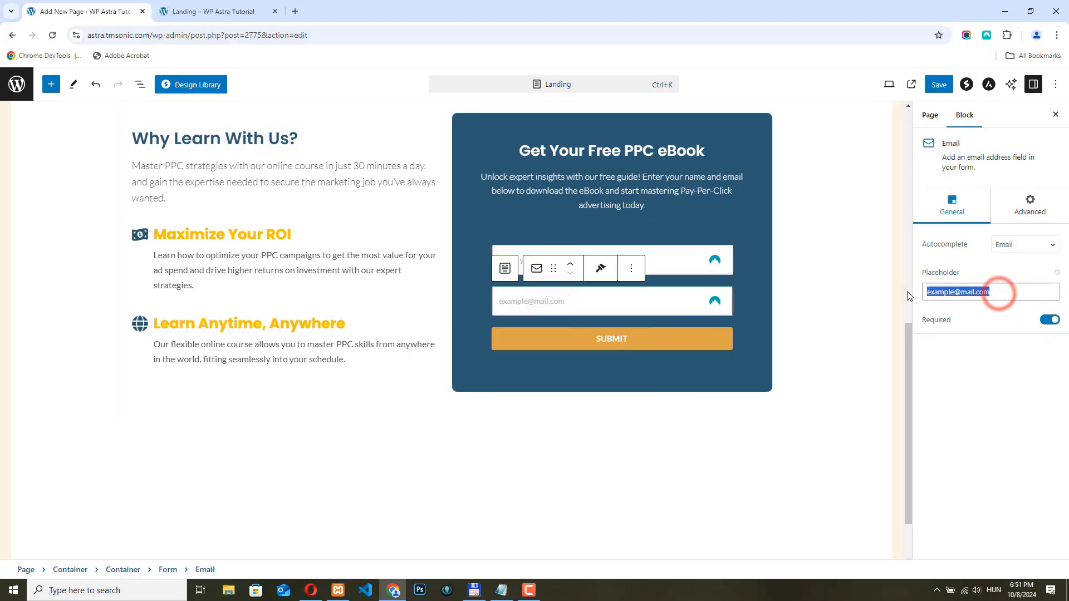
text(Ent)
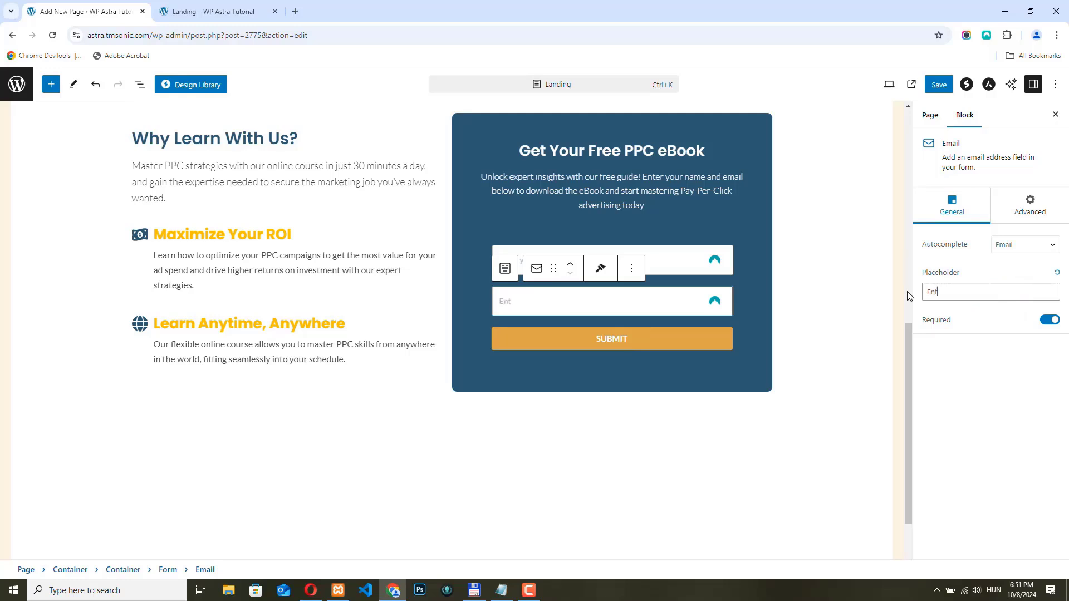
text(er your e-mail address ...)
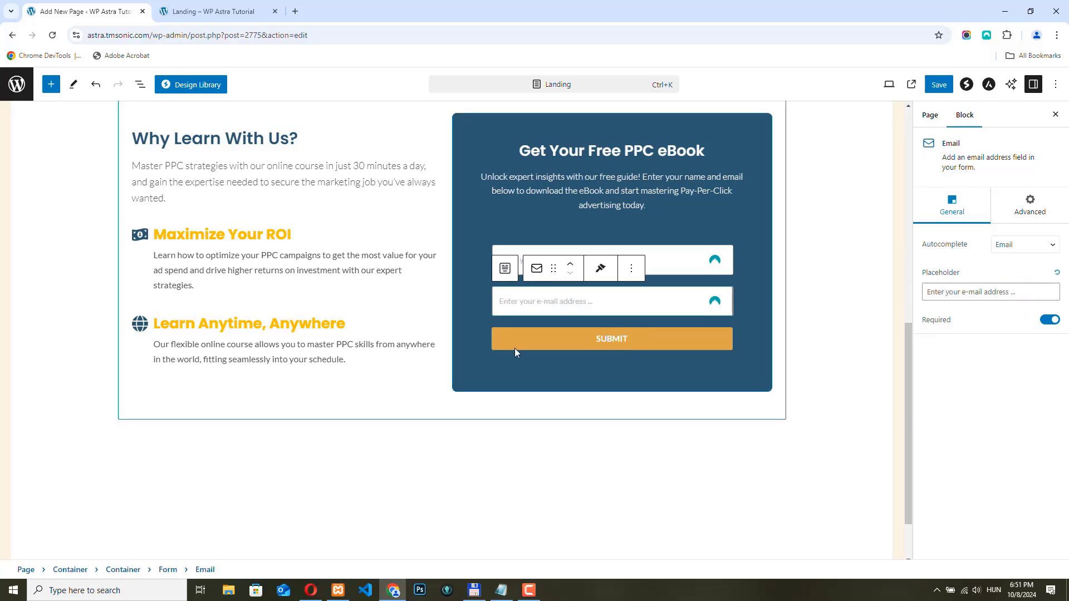
Step: Change the form's submit button text to "DOWNLOAD YOUR COPY!"
click(627, 339)
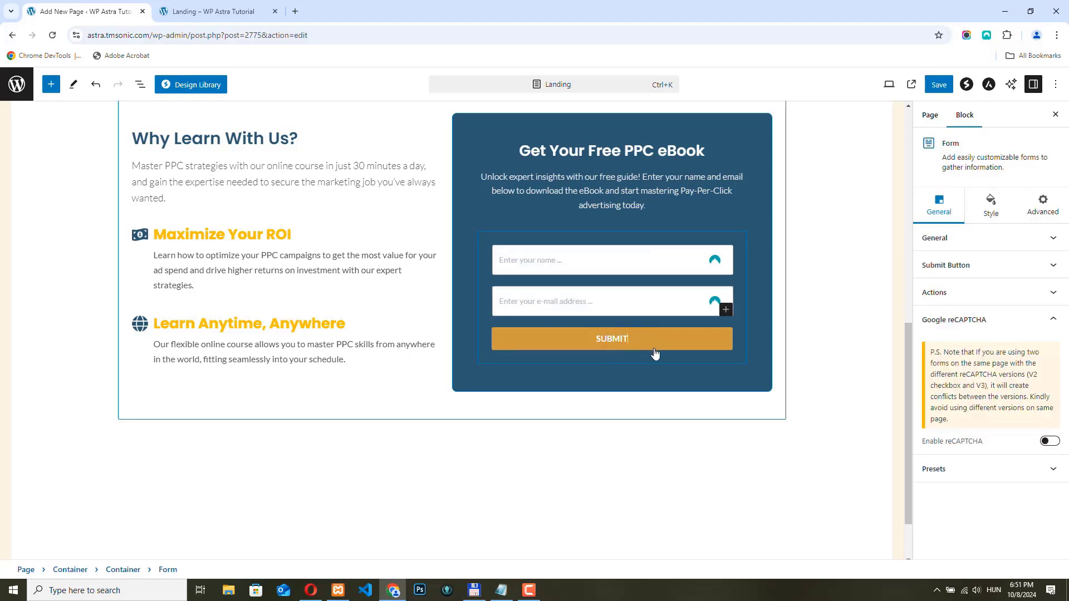
Step: Review the form's input style settings, including colors, border and padding, down to the submit button styling
click(997, 208)
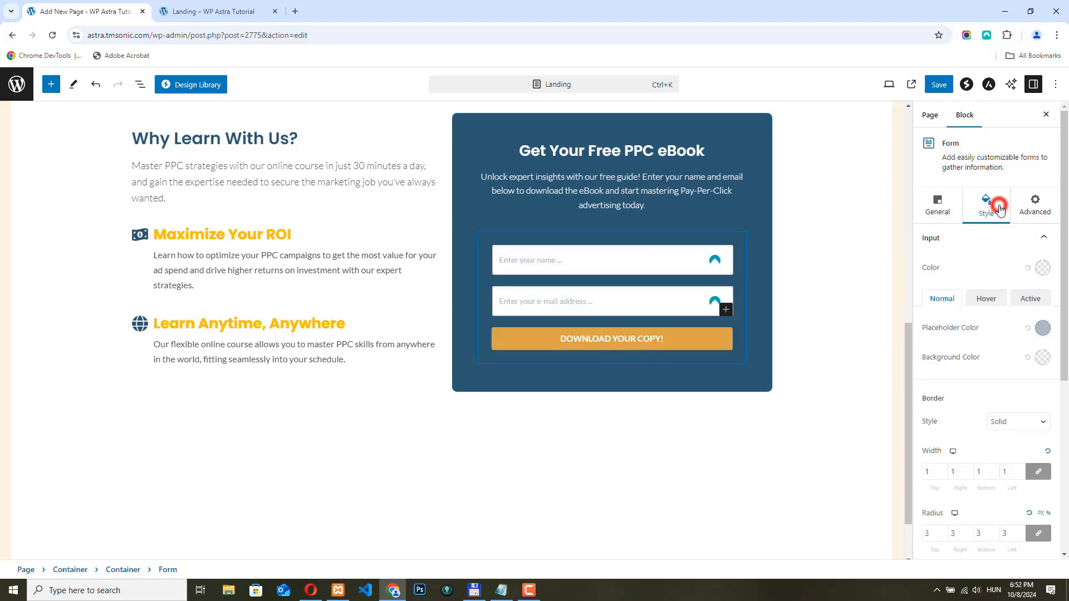
scroll(983, 258, down, 2)
scroll(983, 258, up, 2)
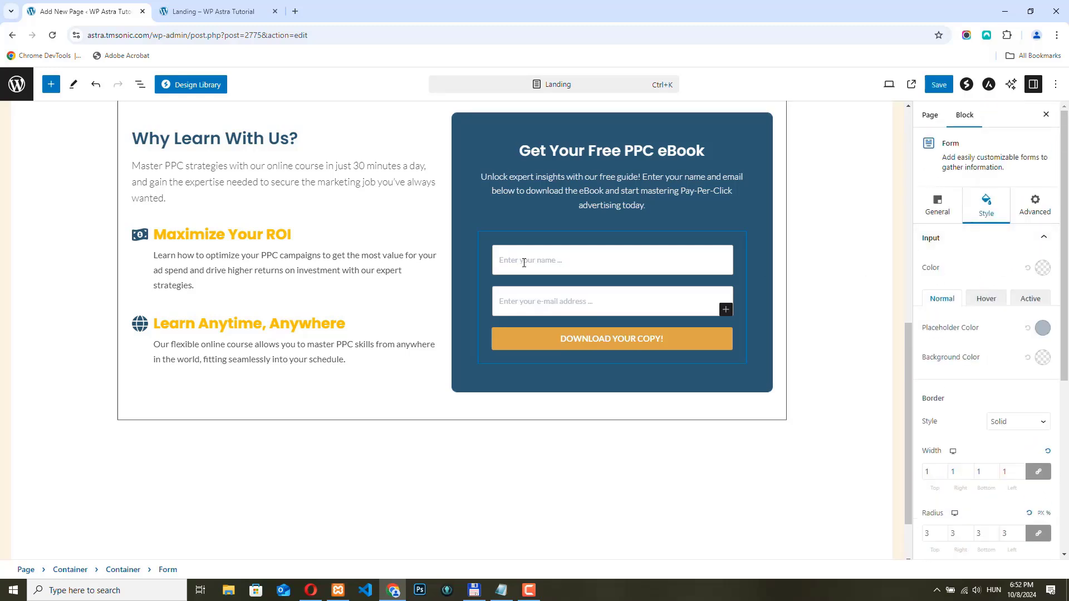
scroll(996, 295, down, 1)
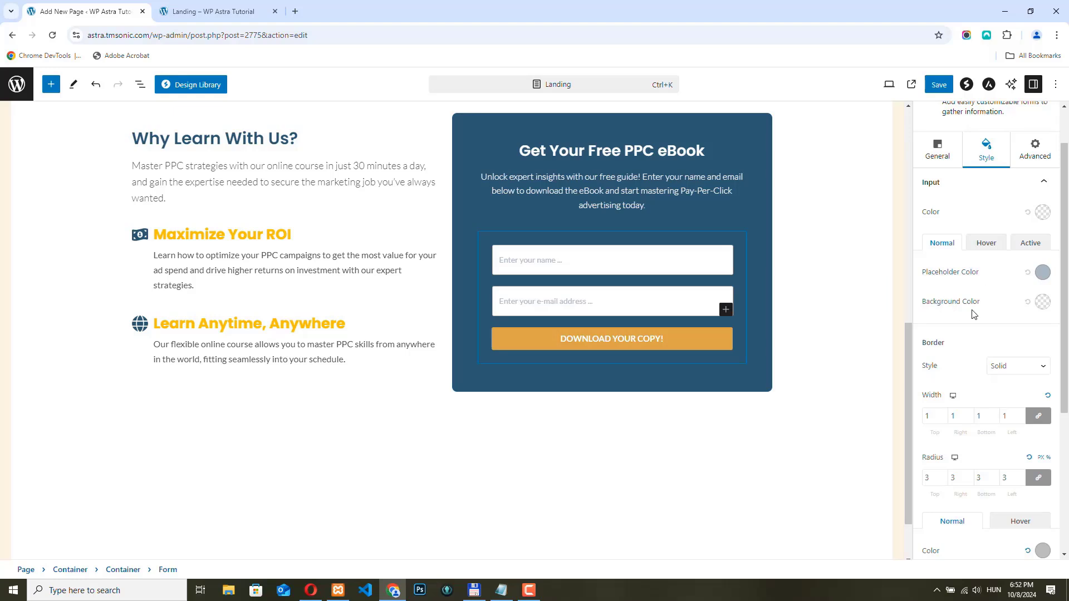
scroll(961, 289, down, 4)
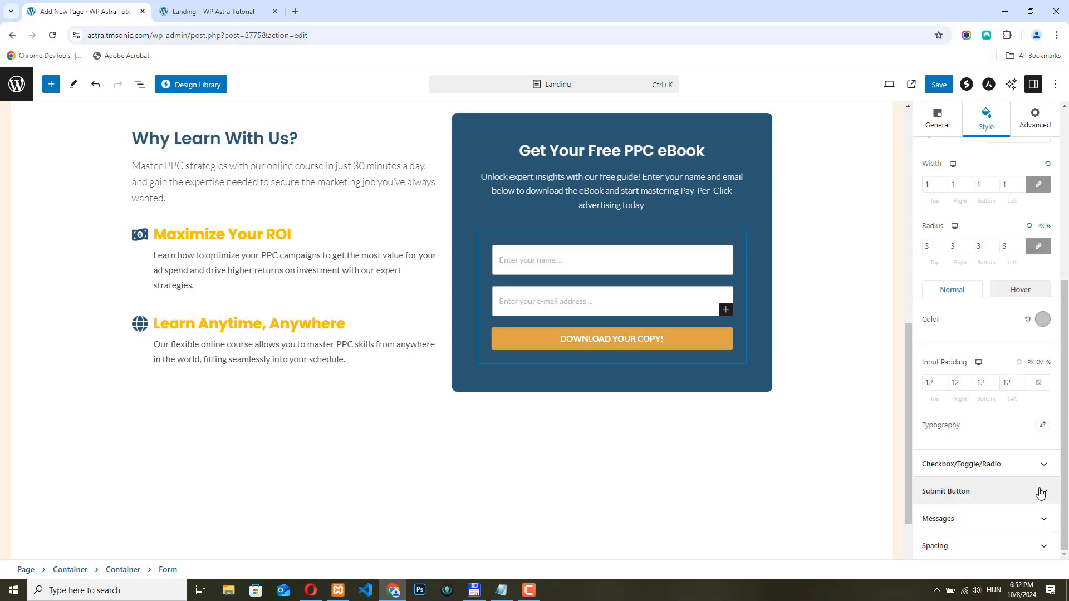
Step: Set the form's submit button size to Large in its submit button style settings
click(1040, 492)
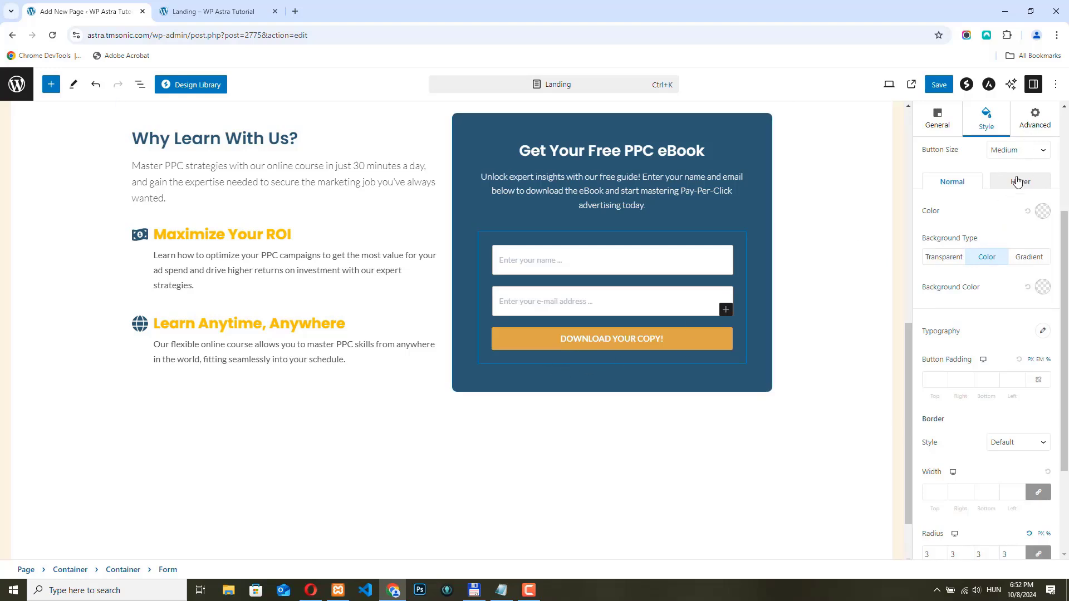
click(1031, 154)
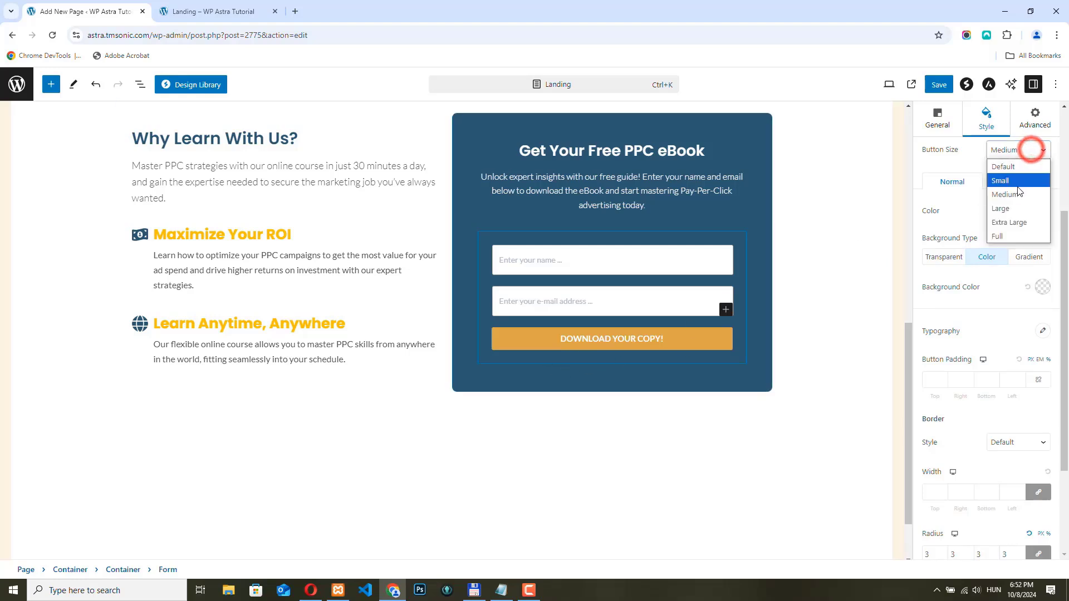
click(1011, 208)
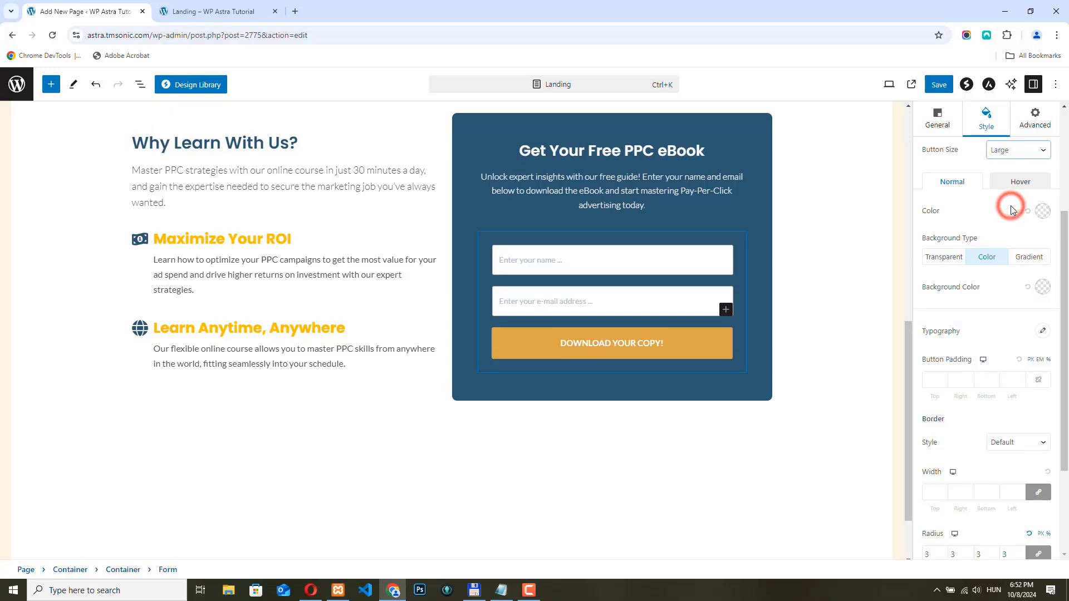
Step: Give the submit button a solid background colour of F55753 for its normal state
triple_click(924, 238)
click(991, 260)
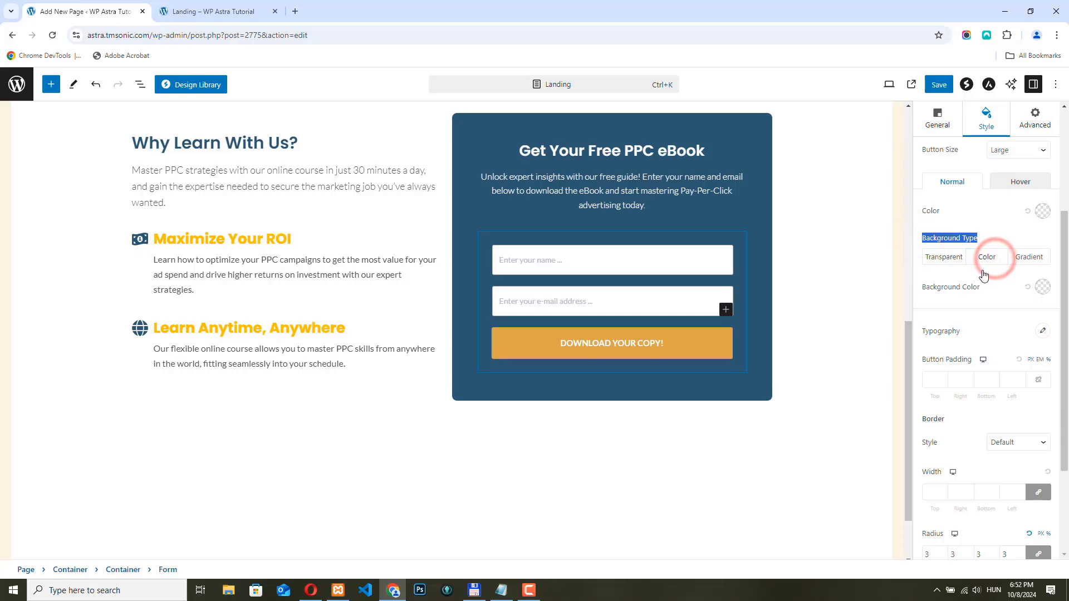
click(1043, 287)
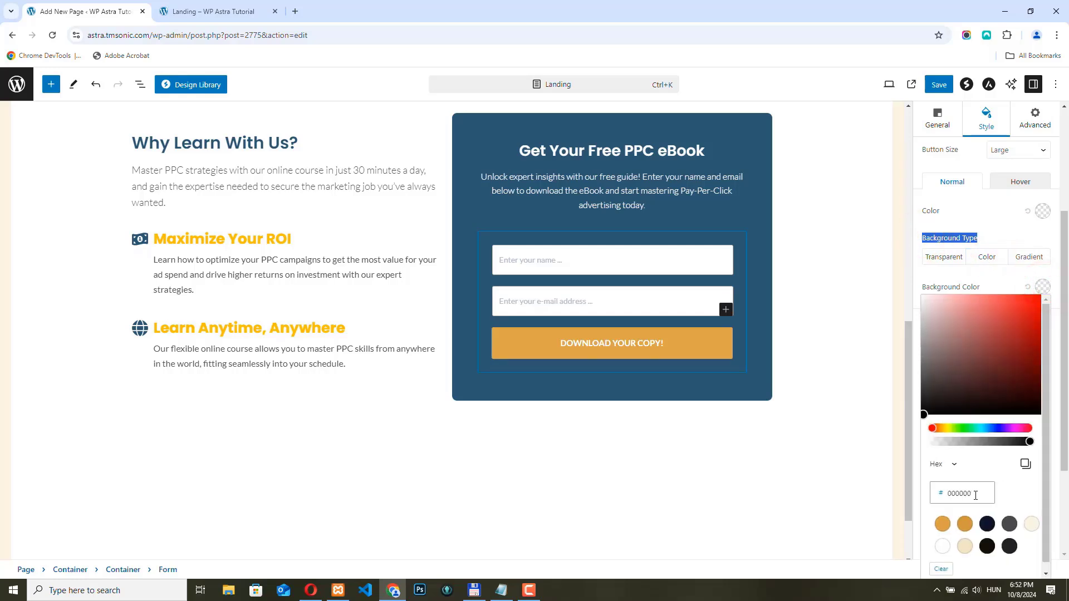
drag(975, 495, 939, 493)
text(F55753)
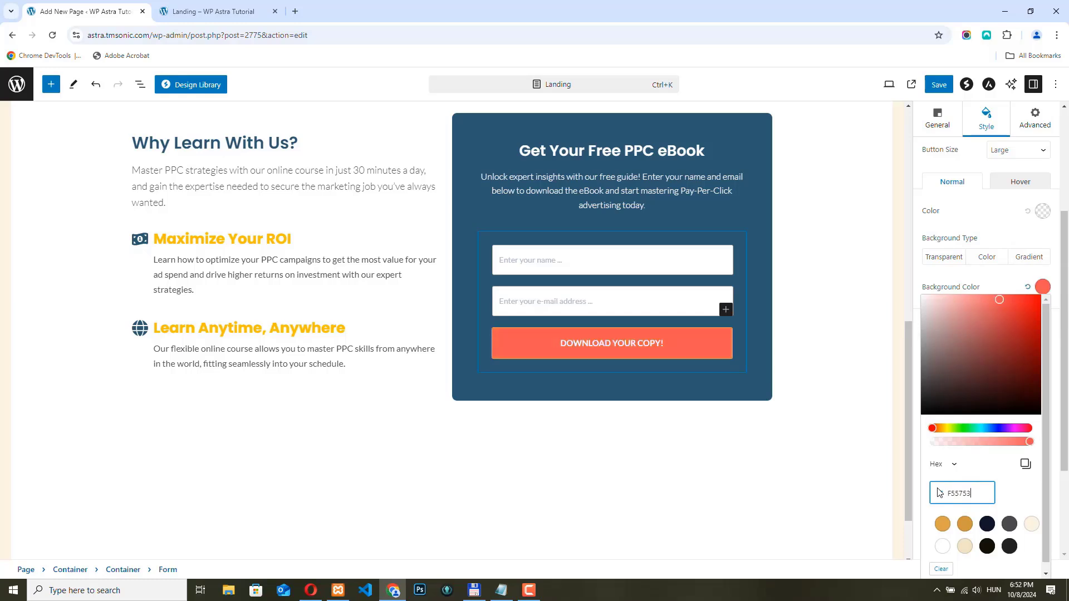
click(1000, 276)
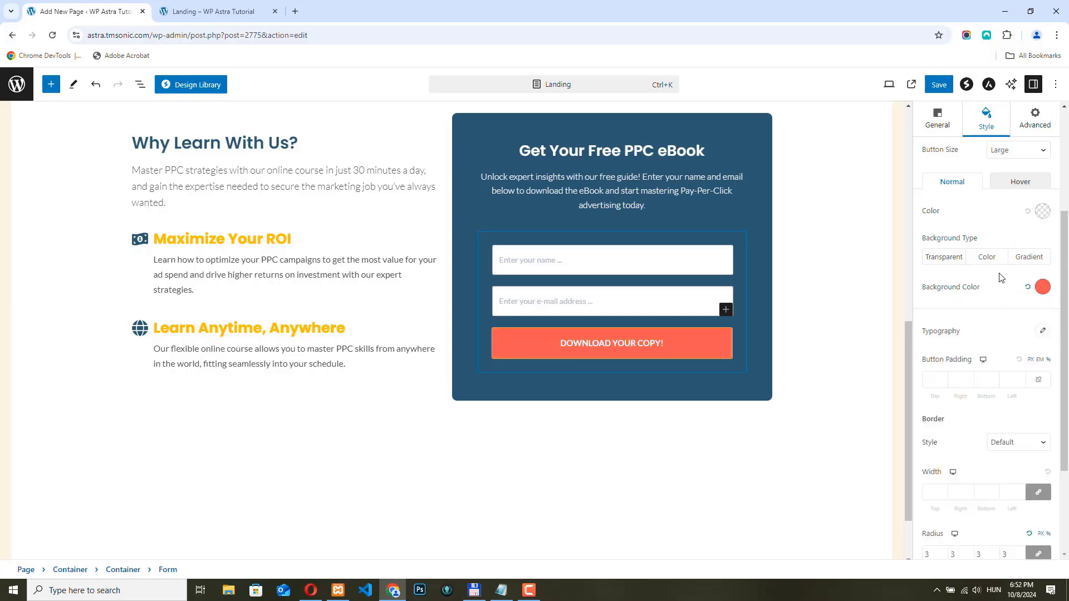
Step: Set the submit button's hover background to a solid colour, starting from F55753 and darkening it to D6413F
click(1022, 182)
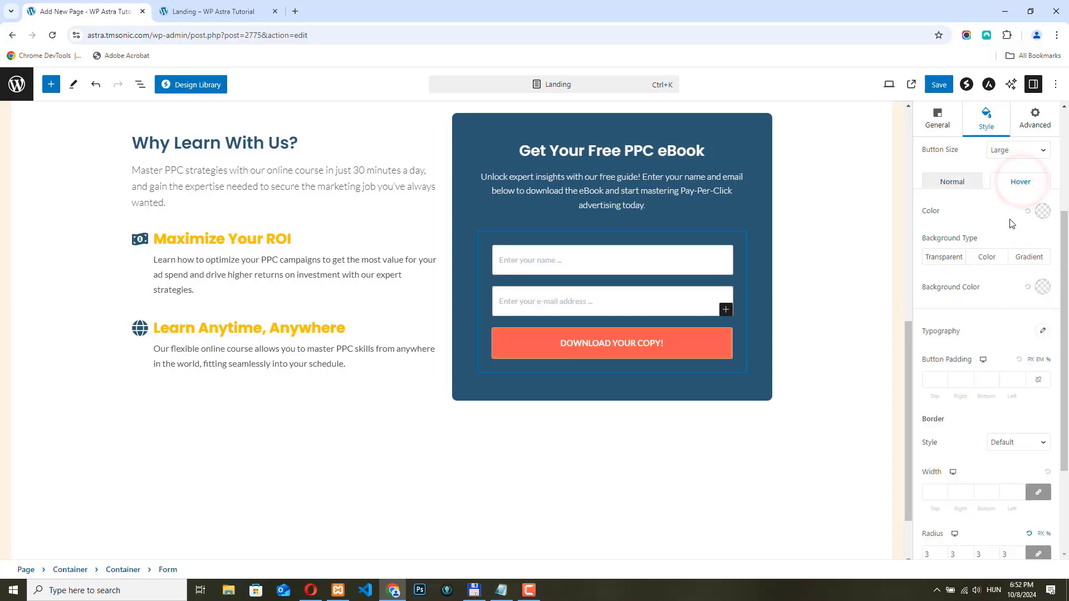
click(986, 257)
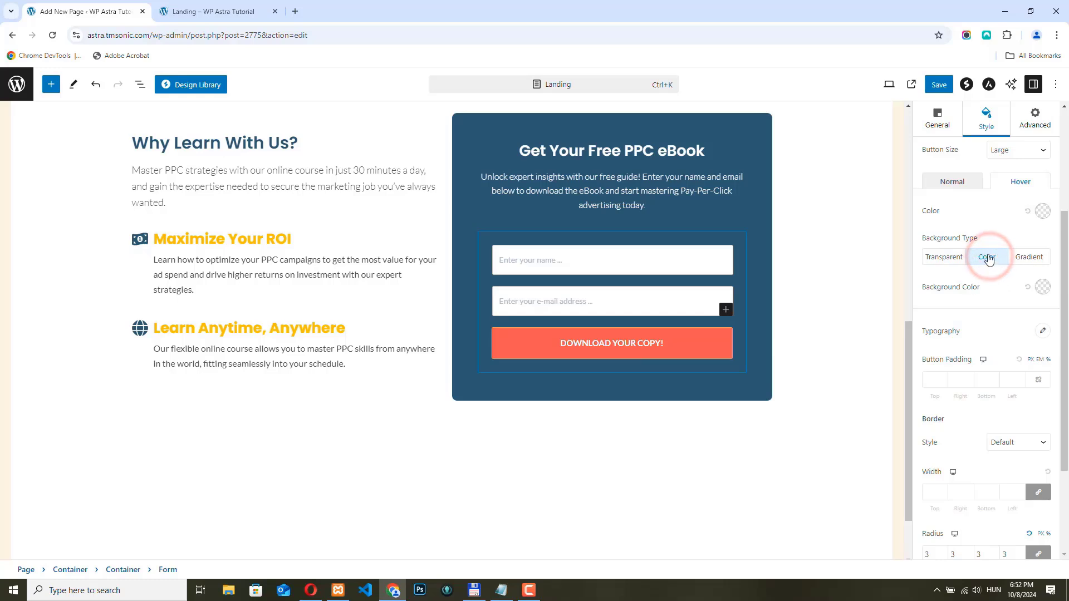
click(1047, 289)
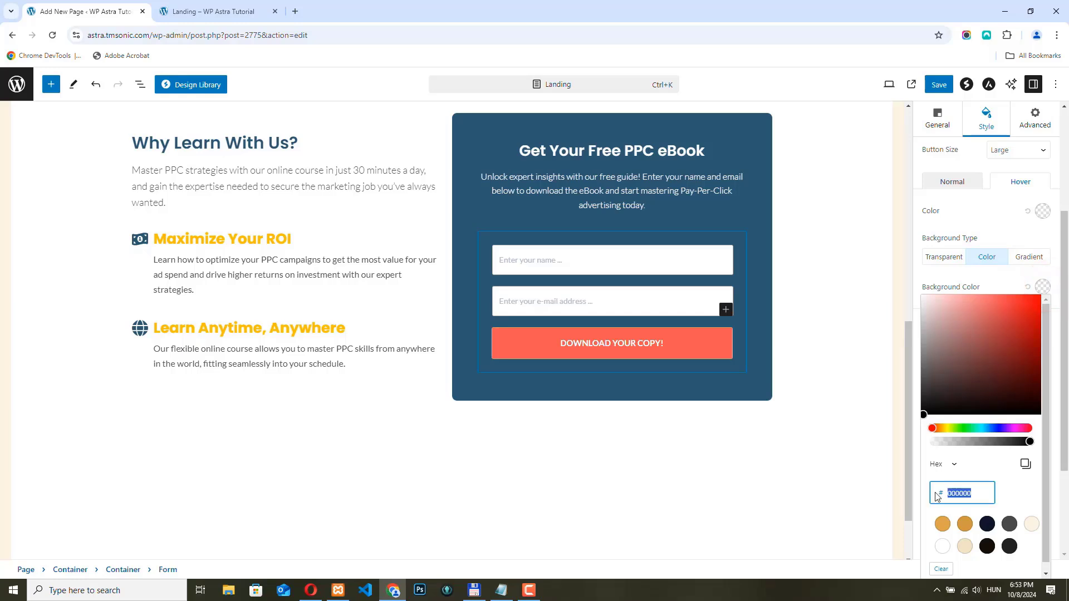
text(F55753)
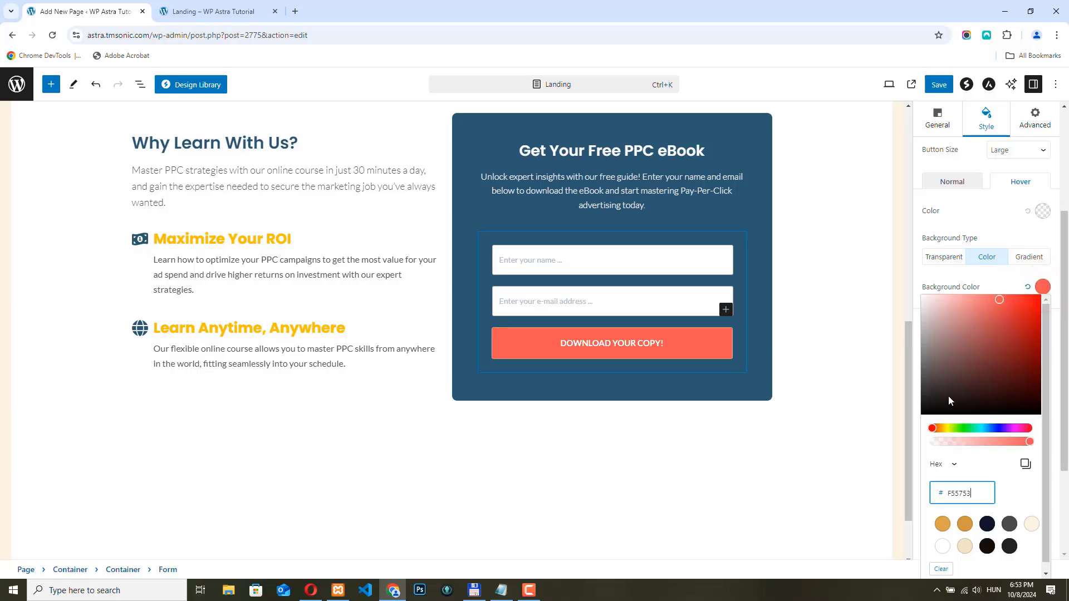
click(1005, 315)
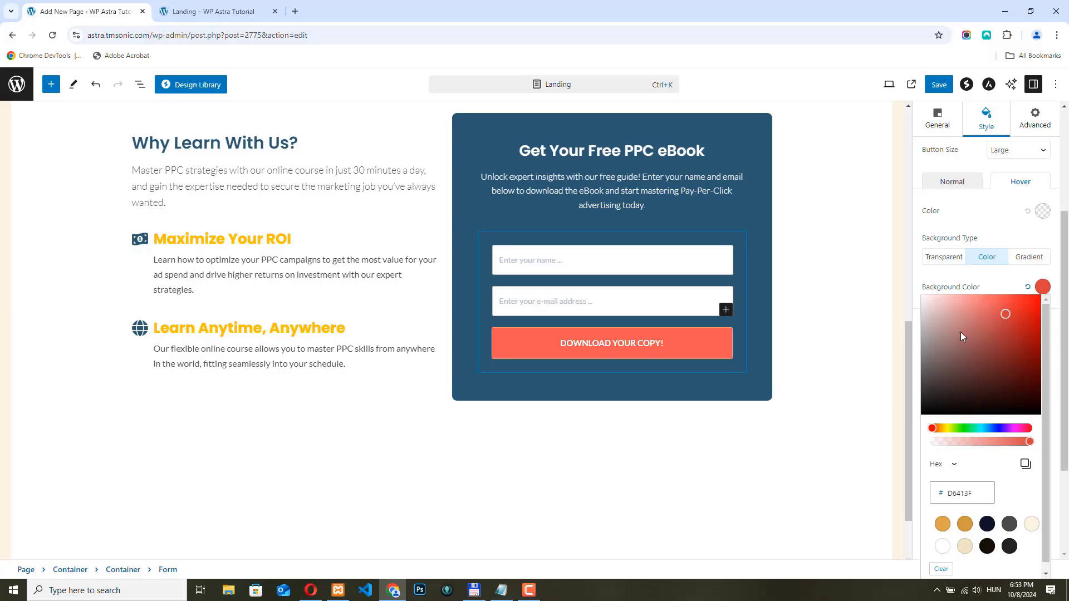
click(928, 279)
Step: Set the submit button's border style to None and save the page
scroll(946, 284, down, 3)
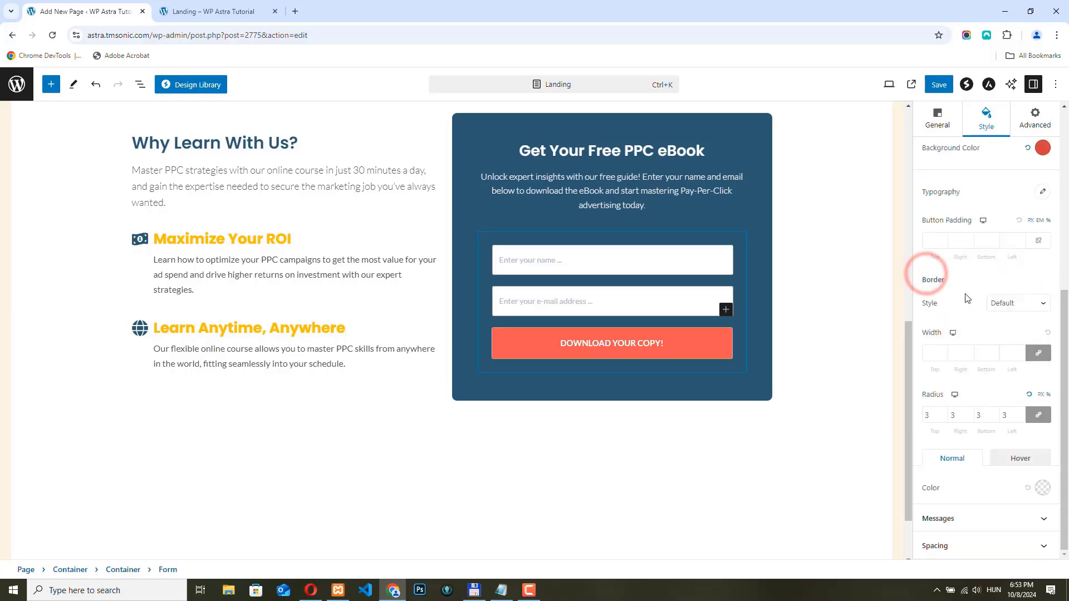
click(1023, 305)
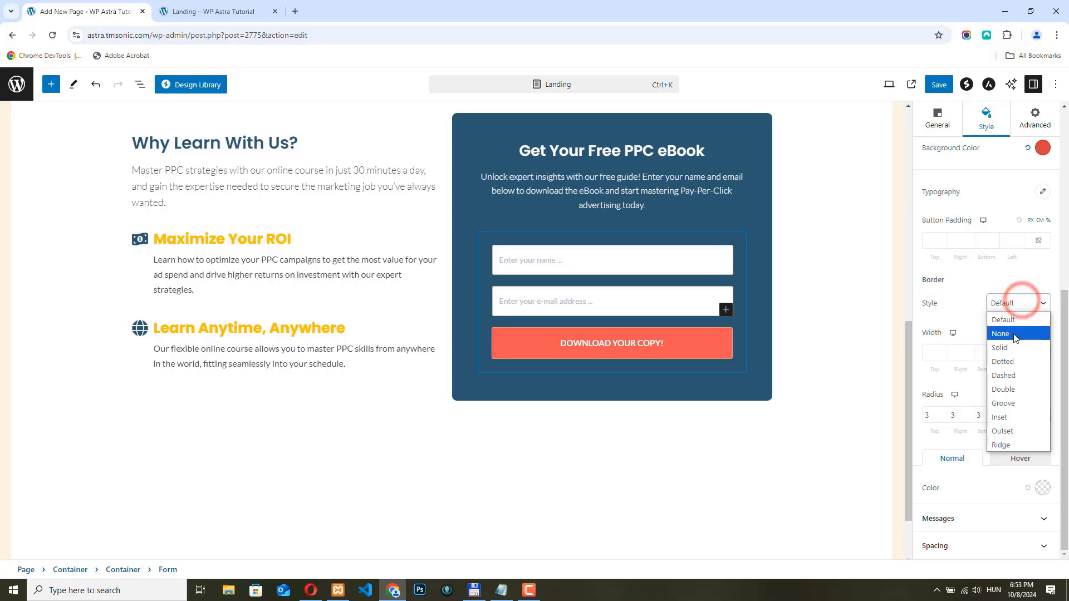
click(1014, 336)
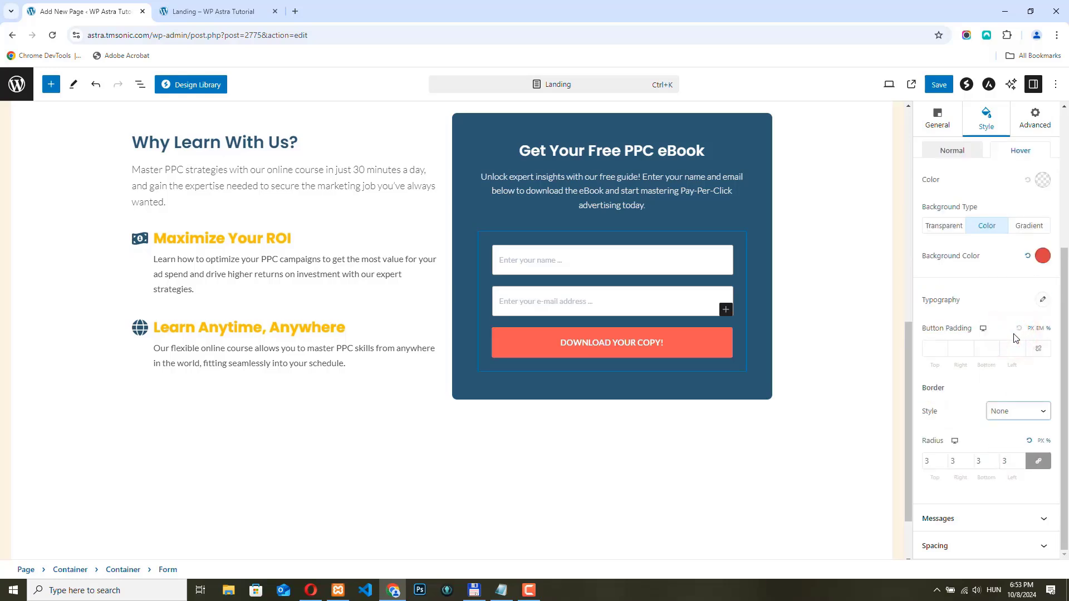
key(ctrl+s)
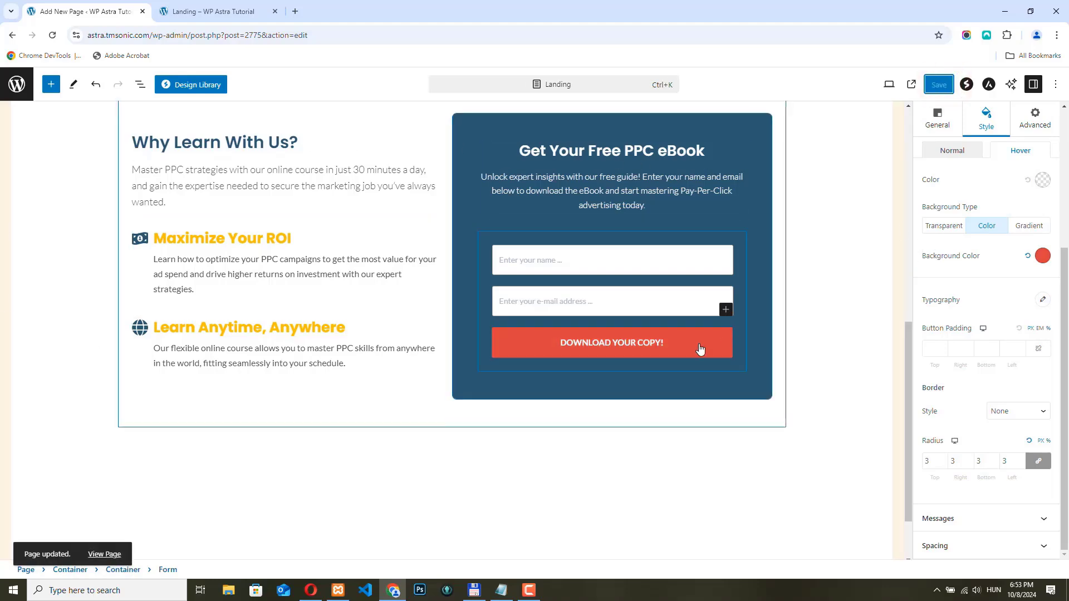
Step: Reload the published Landing page and review its hero, benefits section and eBook form
click(310, 591)
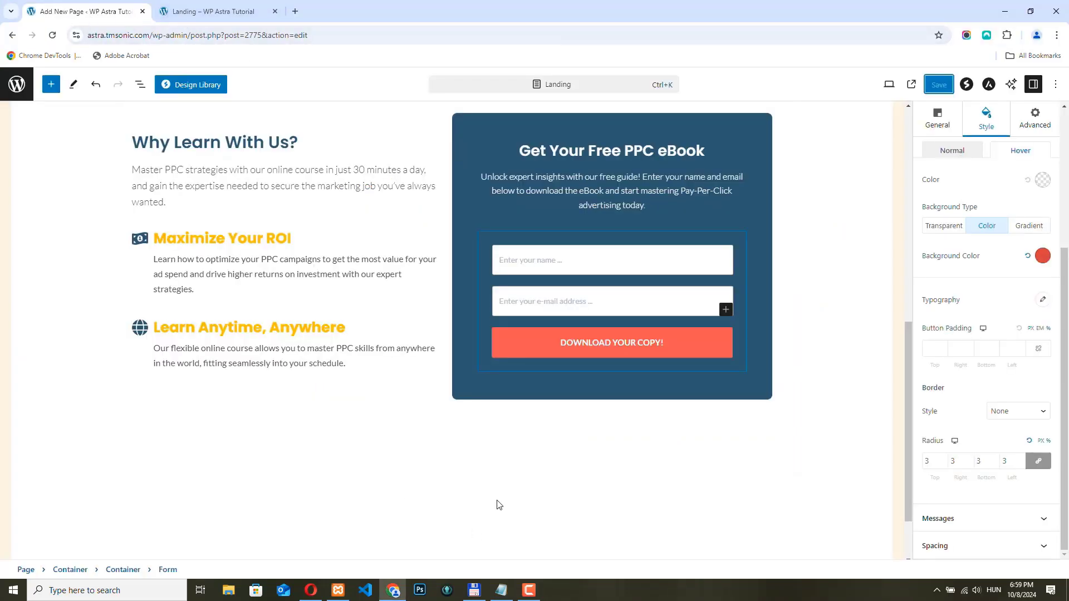
click(465, 468)
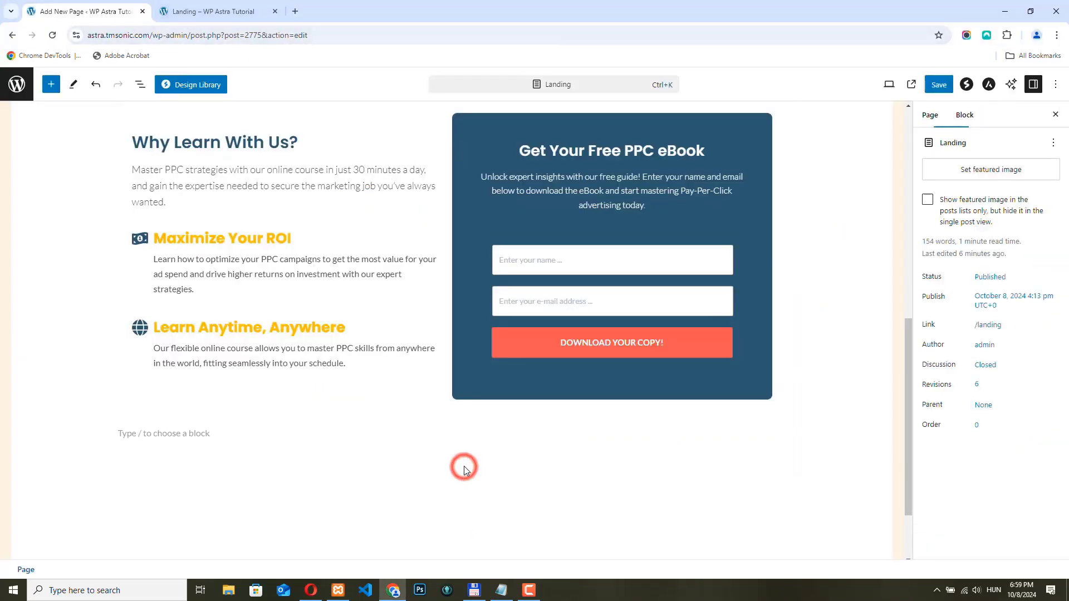
click(215, 14)
click(50, 37)
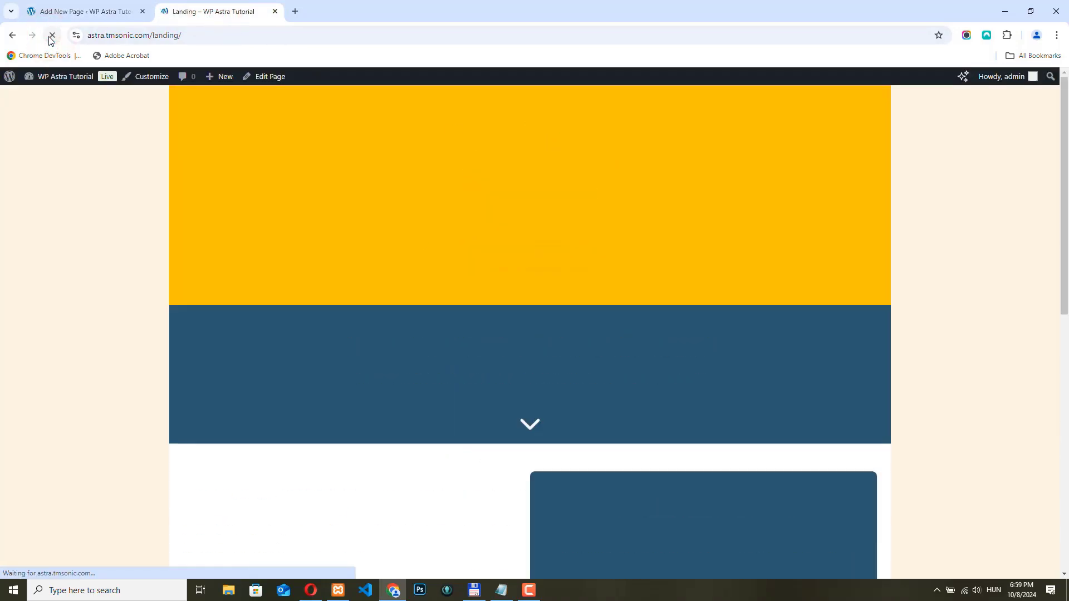
scroll(527, 295, down, 5)
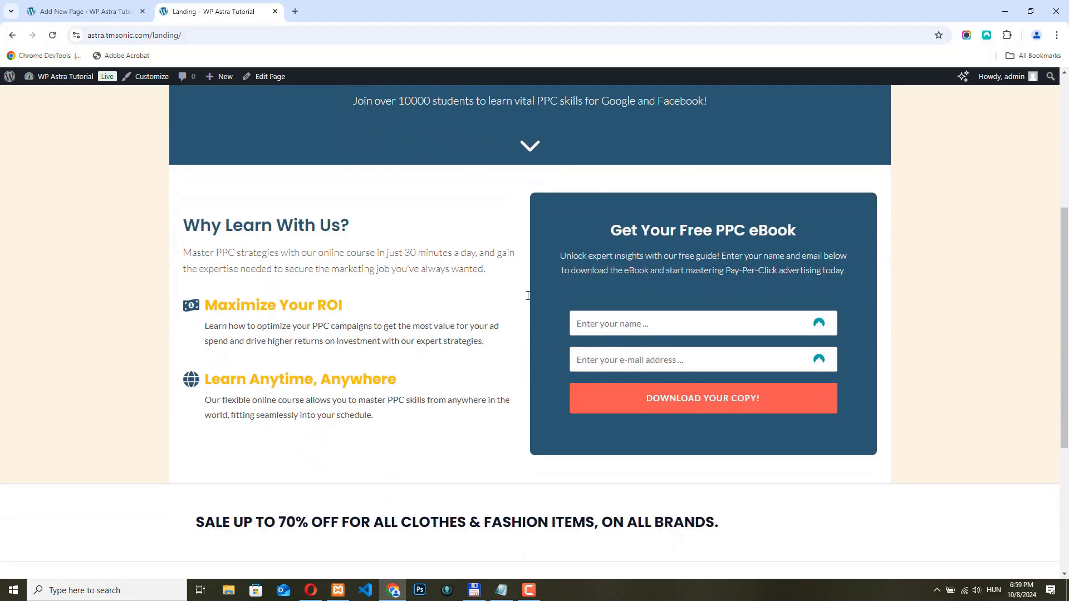
scroll(535, 137, up, 5)
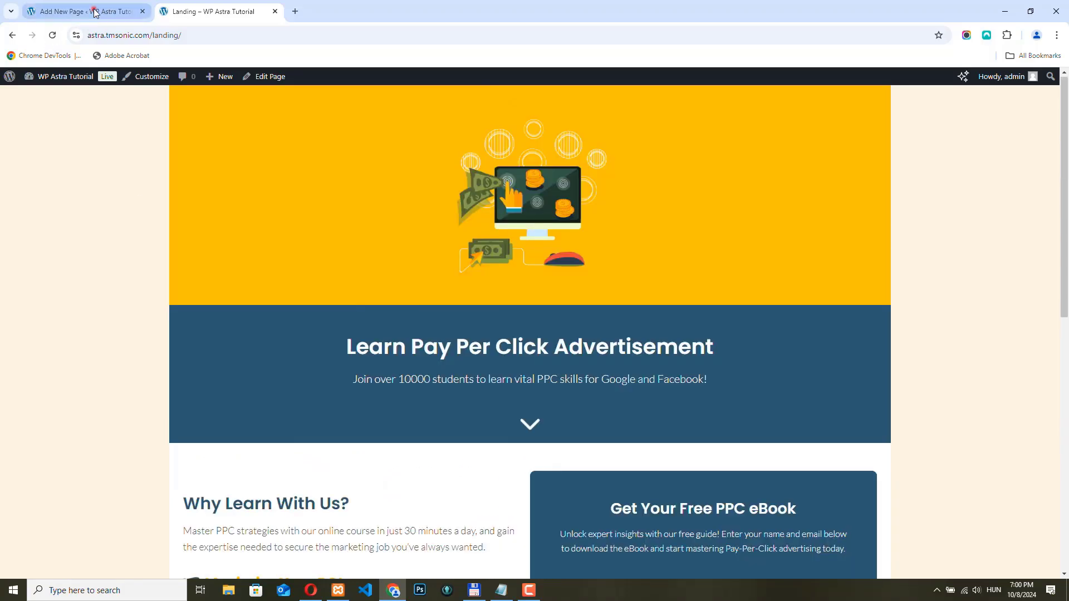
Step: Return to the page editor and insert a Spectra Container with a single-column layout below the existing content
click(88, 13)
scroll(265, 404, down, 2)
click(260, 403)
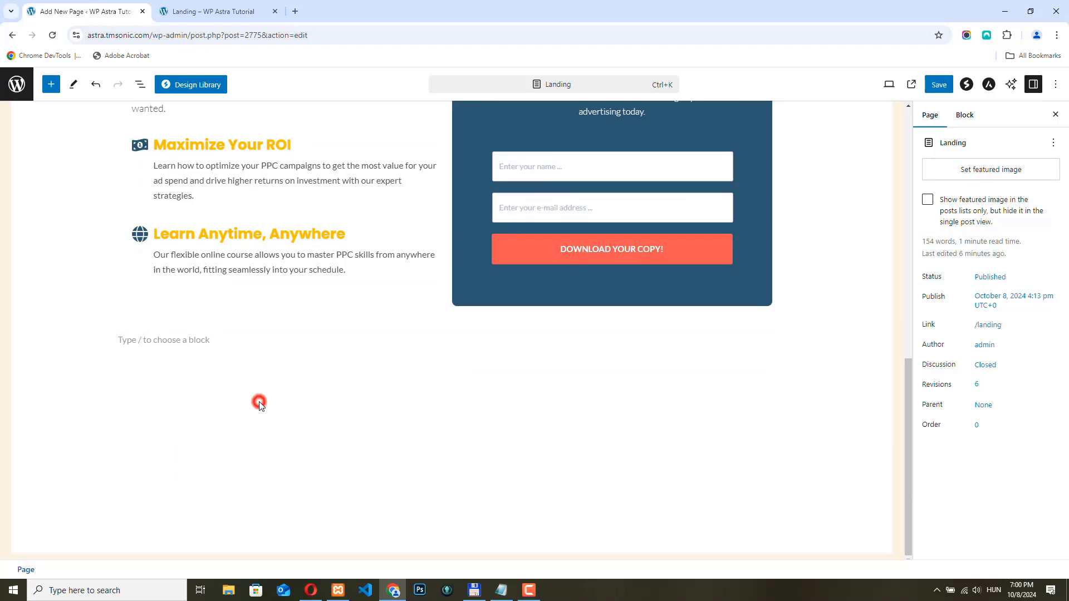
click(51, 91)
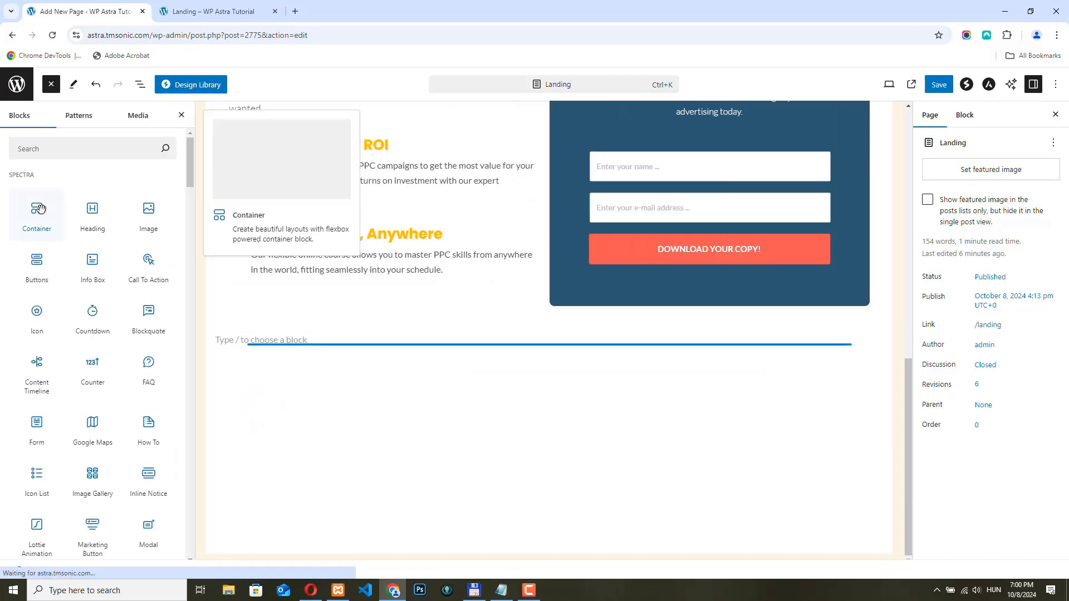
click(38, 211)
click(393, 330)
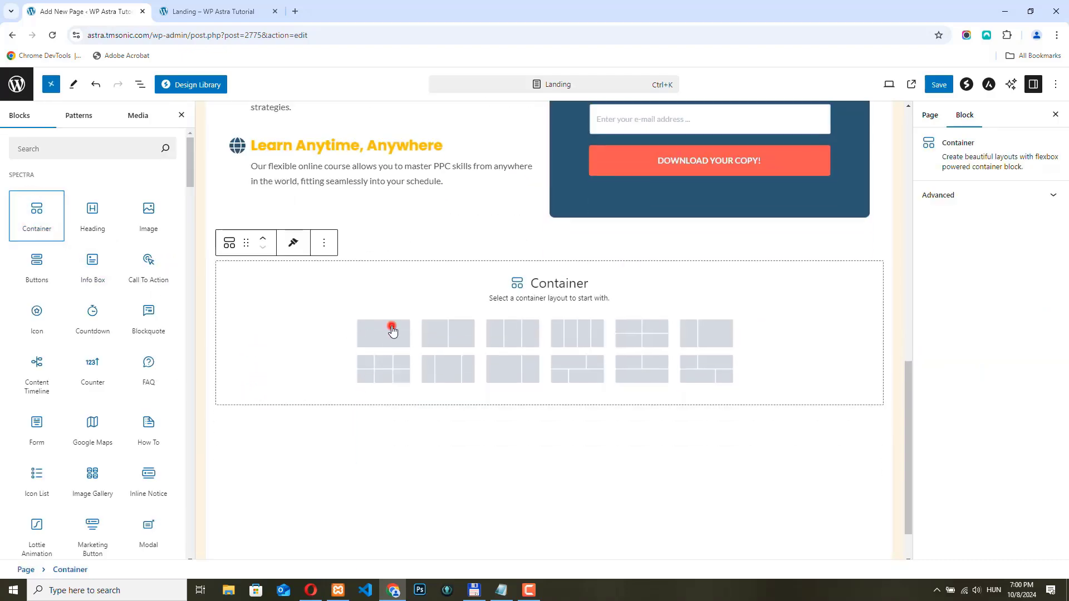
Step: Set the new container's width to Boxed
click(284, 340)
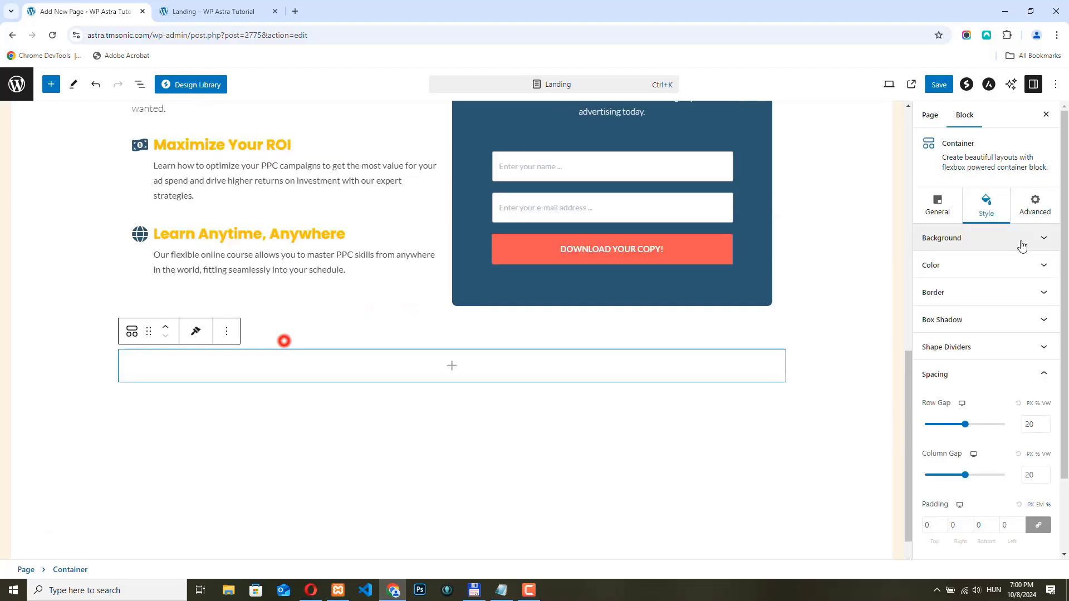
click(937, 206)
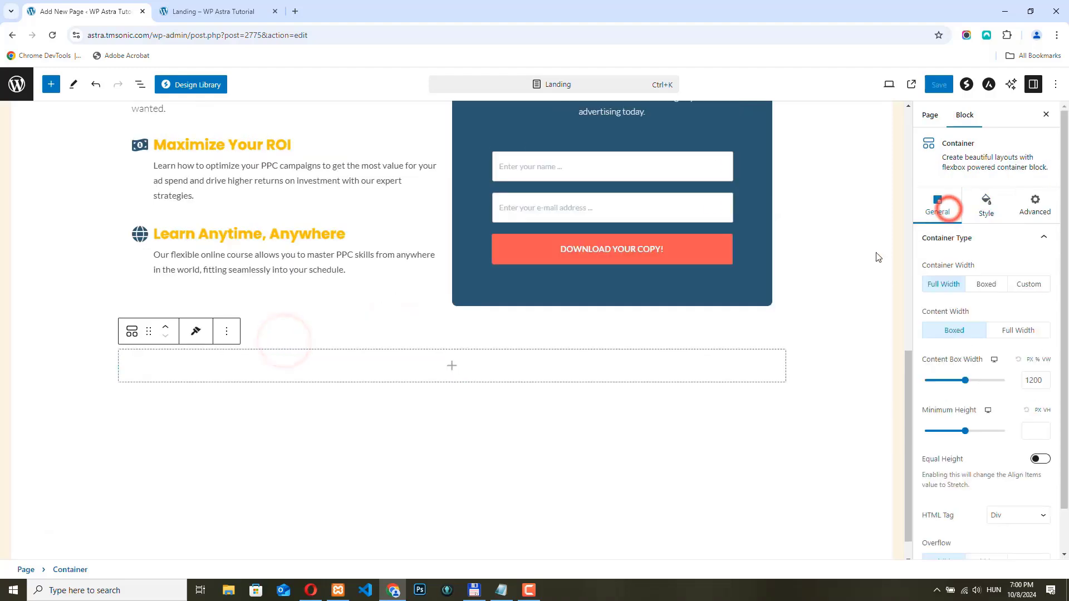
click(986, 284)
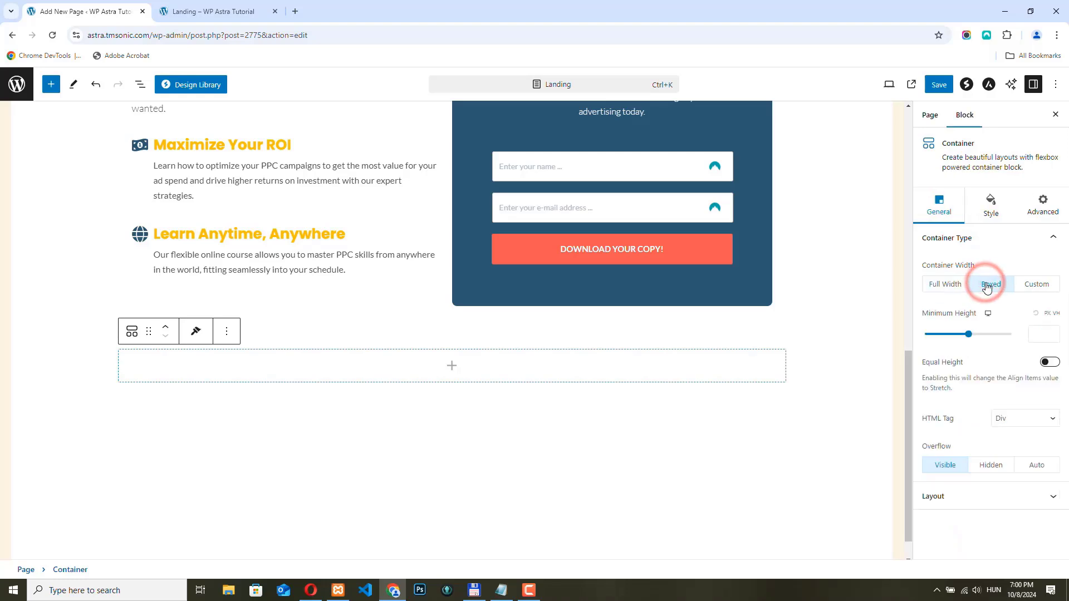
Step: Give the new container a solid white background colour, FFFFFF
click(987, 204)
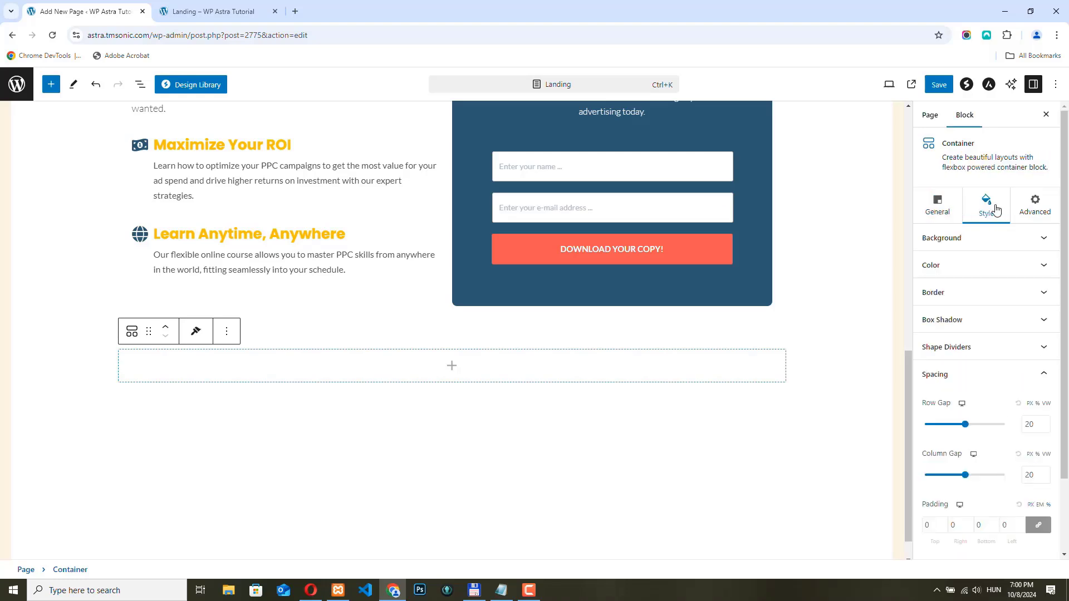
click(1039, 239)
click(1000, 268)
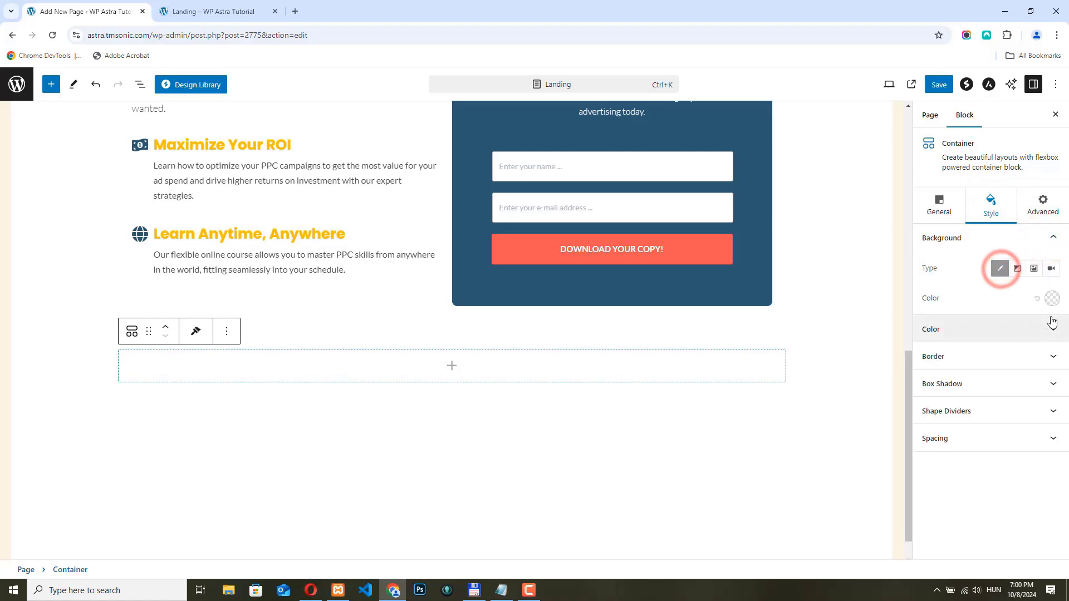
click(1051, 299)
click(952, 557)
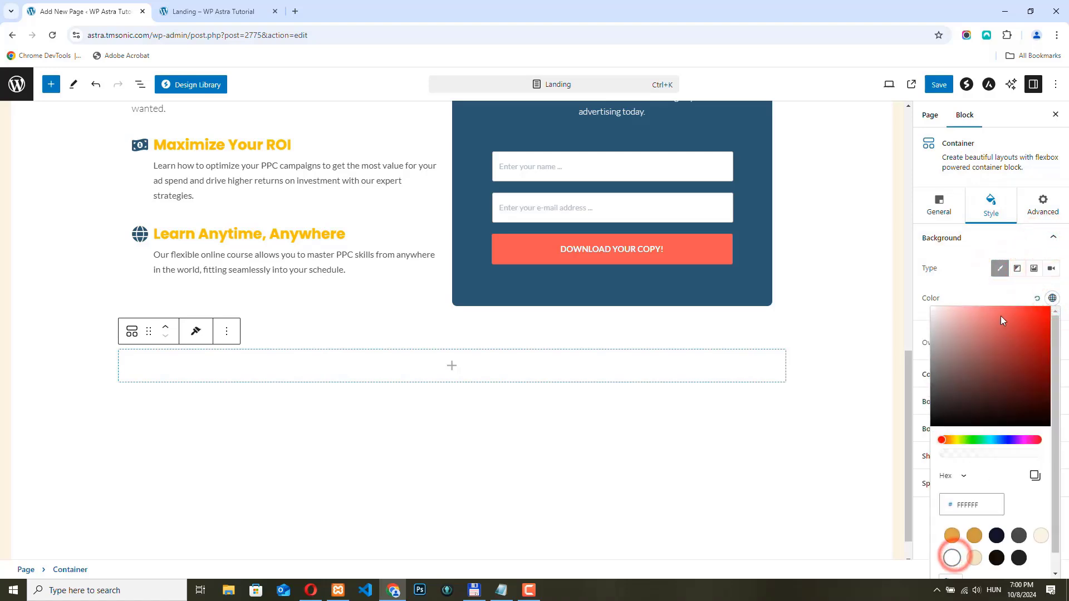
click(971, 279)
Step: Unlink the container's padding sides and set padding to 50 top, 25 right, 50 bottom and 25 left
click(963, 483)
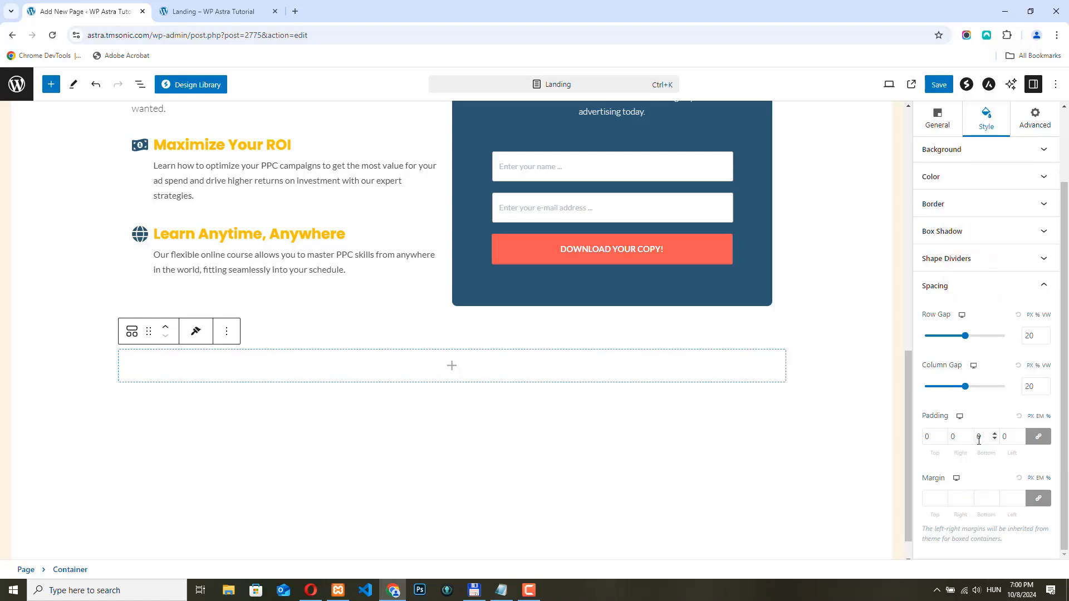
click(1037, 436)
click(926, 435)
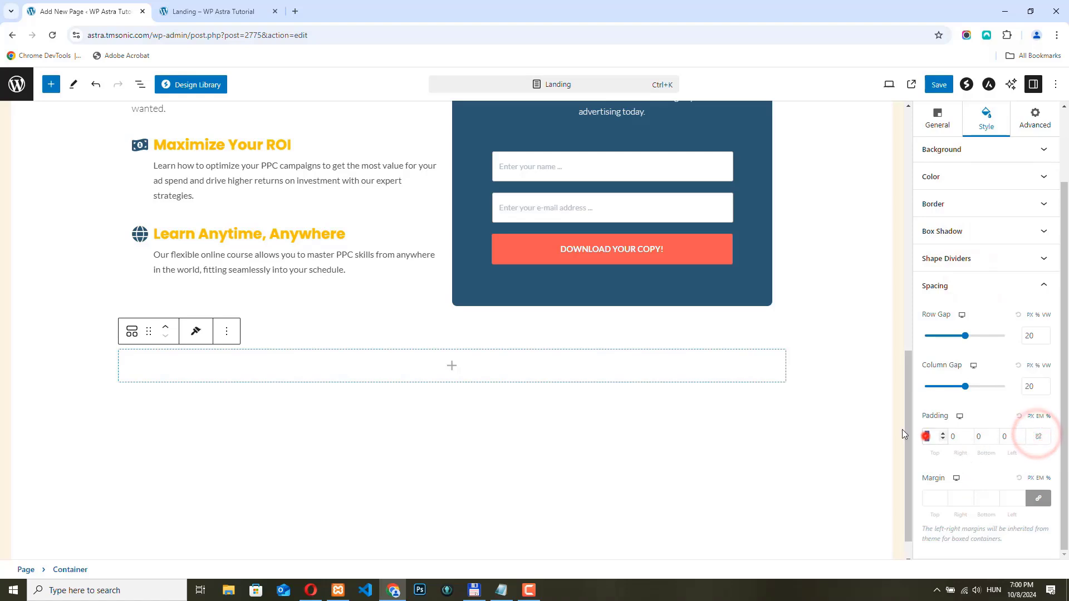
text(50)
key(Tab)
text(25)
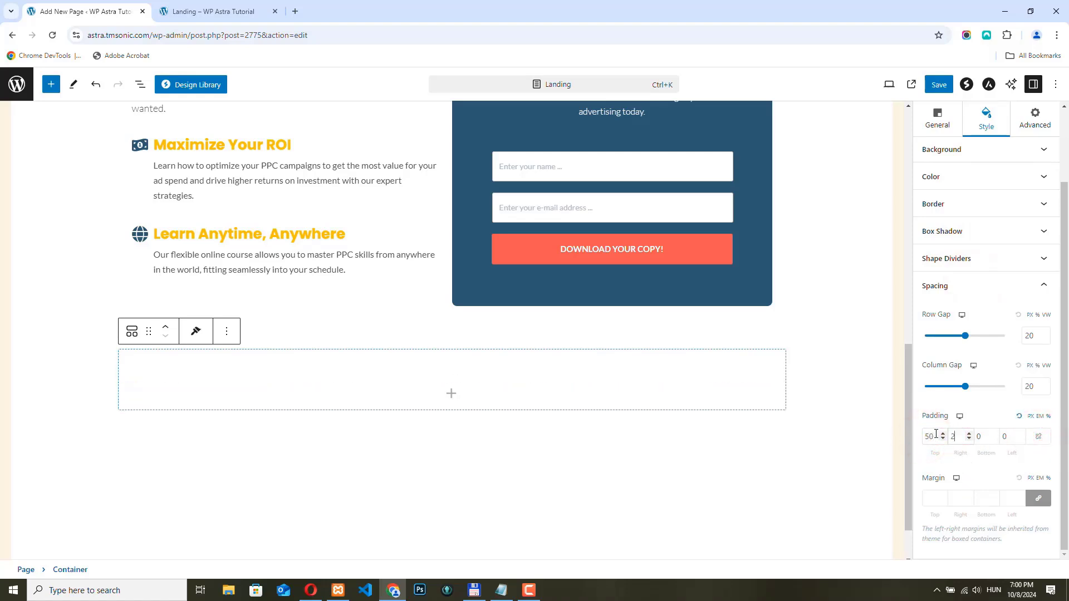
key(Tab)
text(50)
key(Tab)
text(2)
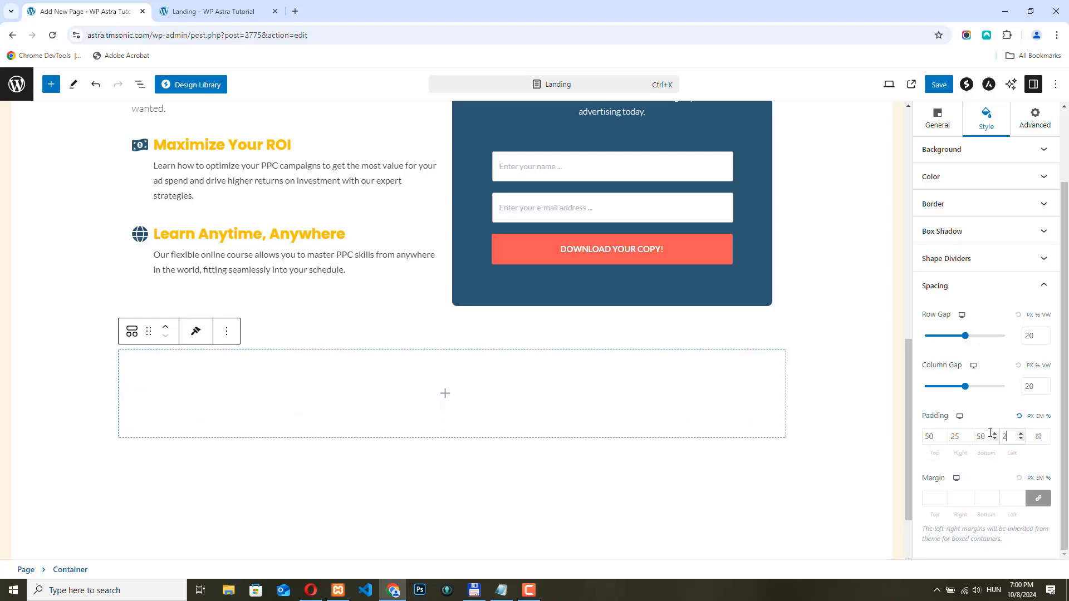
text(5)
Step: Unlink the new container's margin sides and set the top margin to -10, leaving the other sides at 0
click(1038, 498)
click(940, 501)
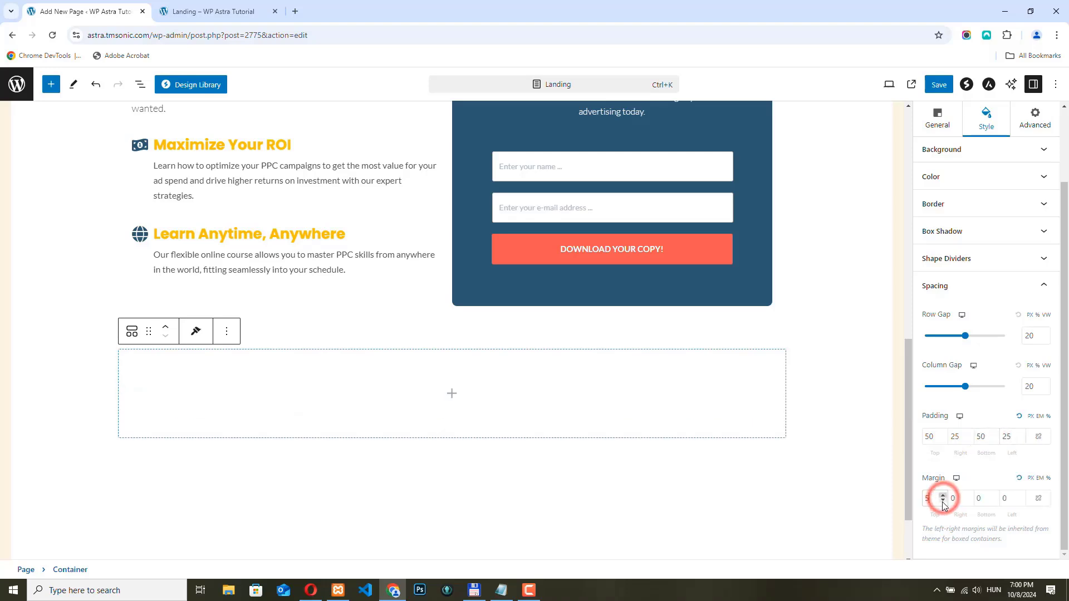
text(4)
key(BackSpace)
text(-9)
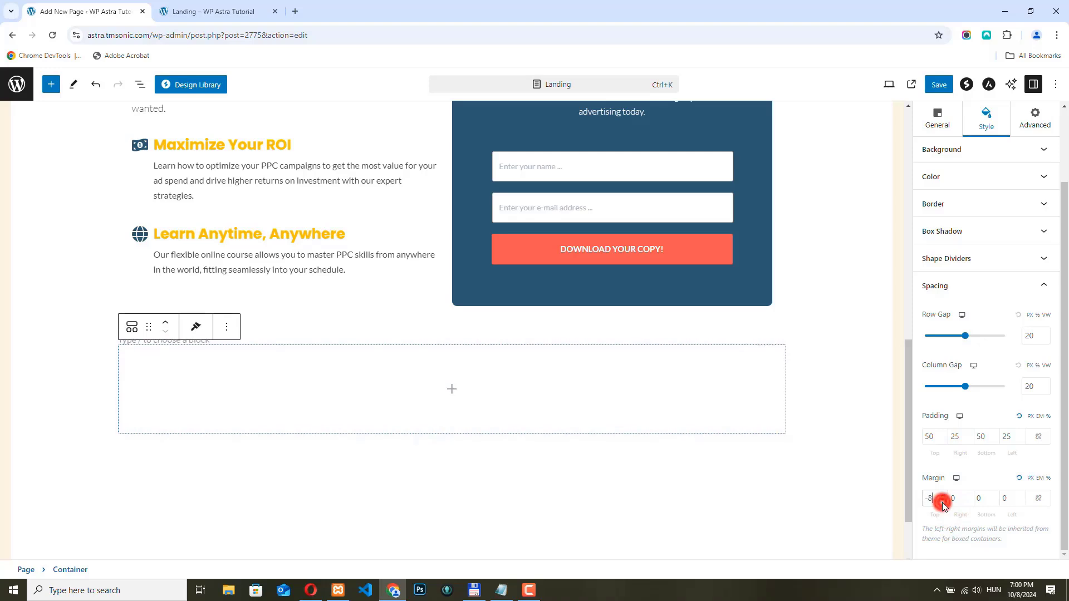
click(942, 502)
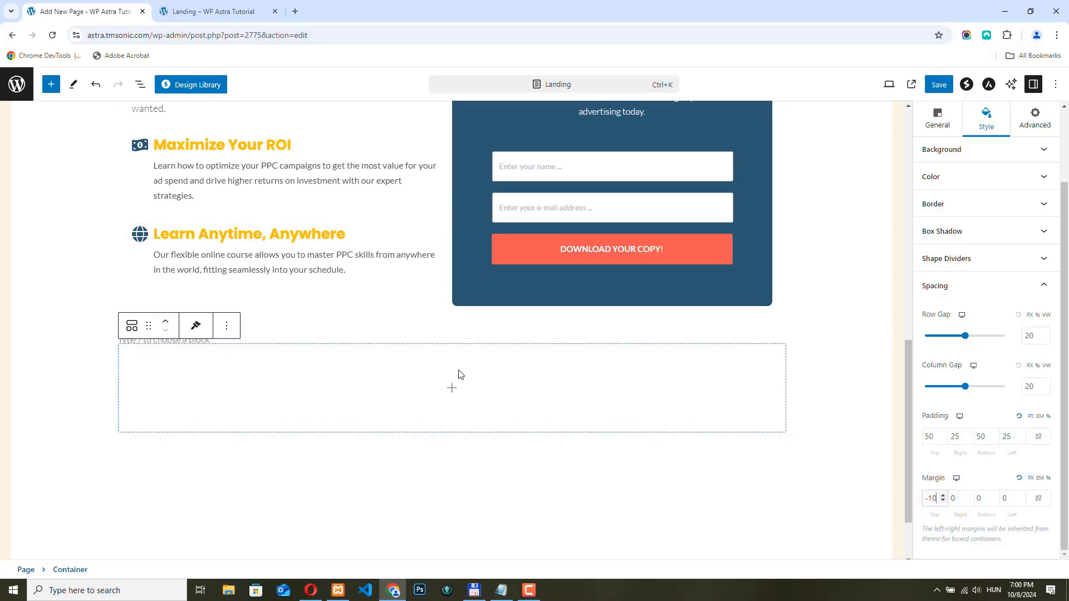
Step: Insert a centre-aligned Heading block in the new container with the text "Unlock Powerful PPC Tools"
click(451, 388)
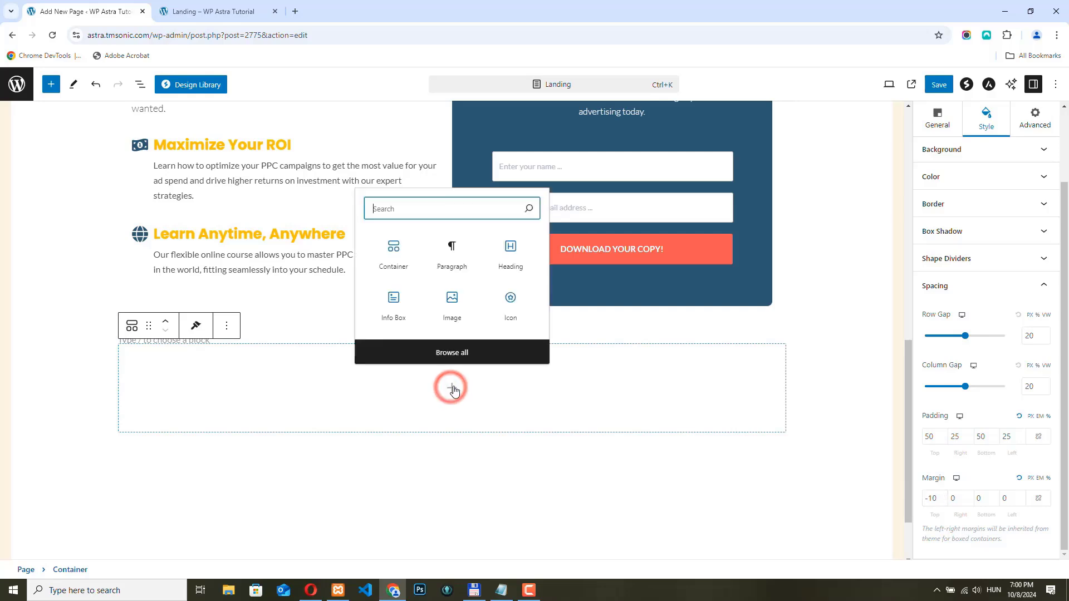
click(509, 252)
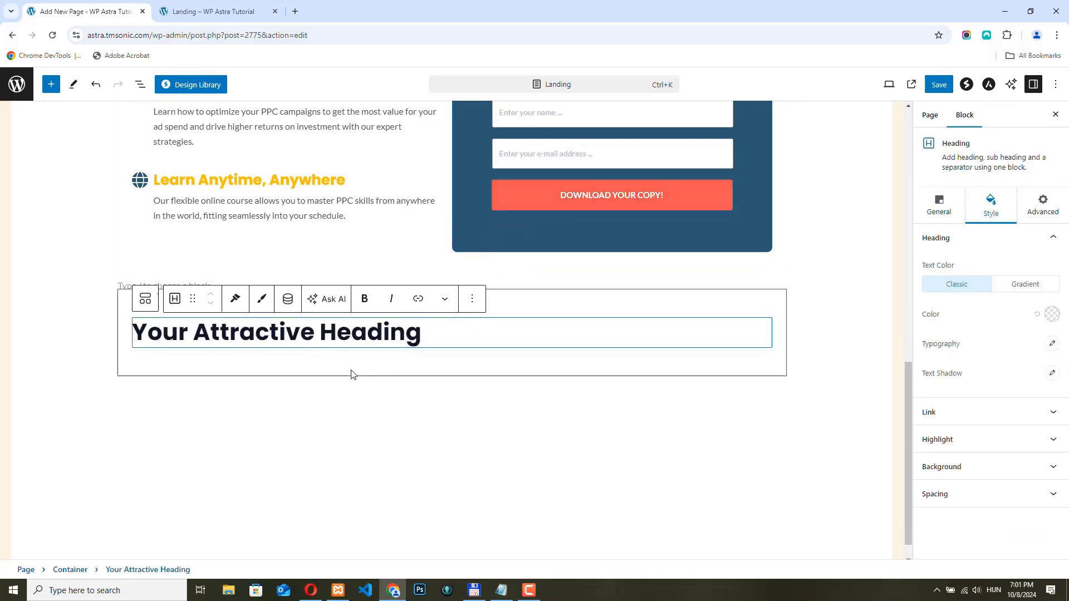
drag(424, 332, 139, 328)
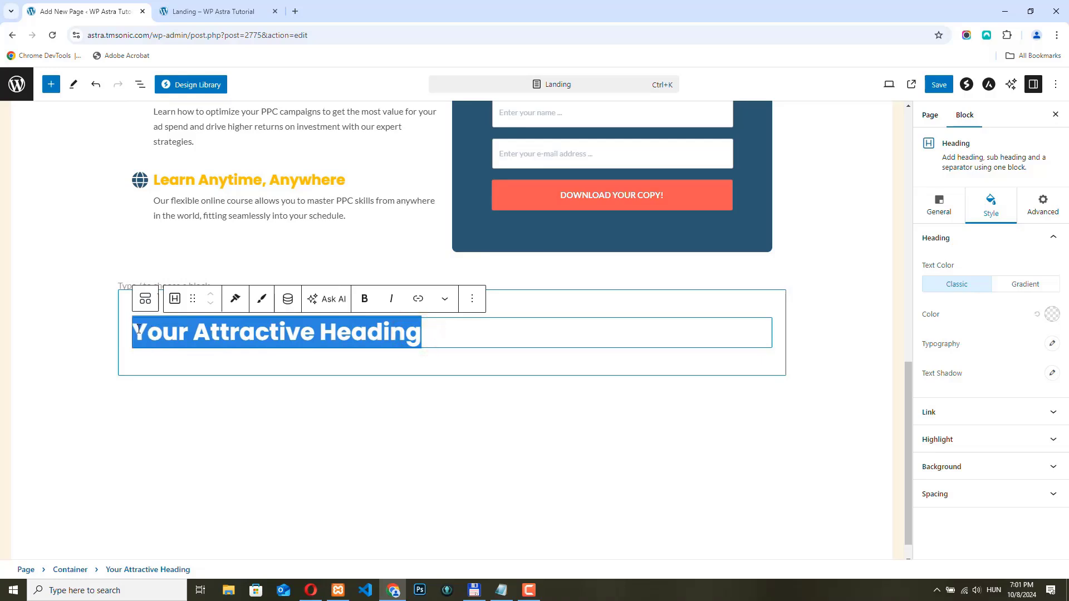
text(Unlock Powerful PPC Tools)
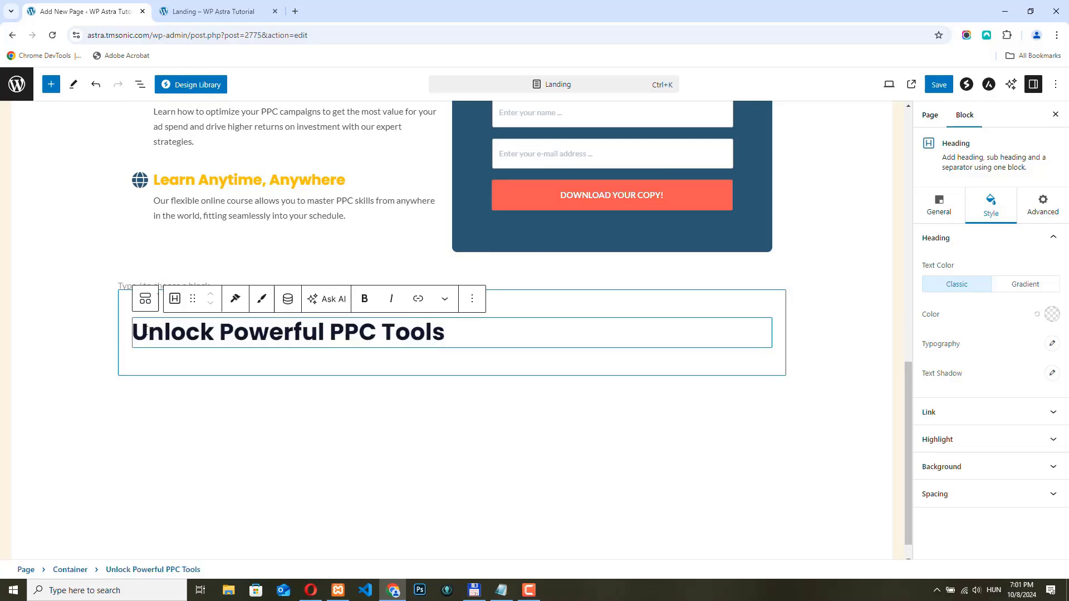
click(940, 205)
click(990, 284)
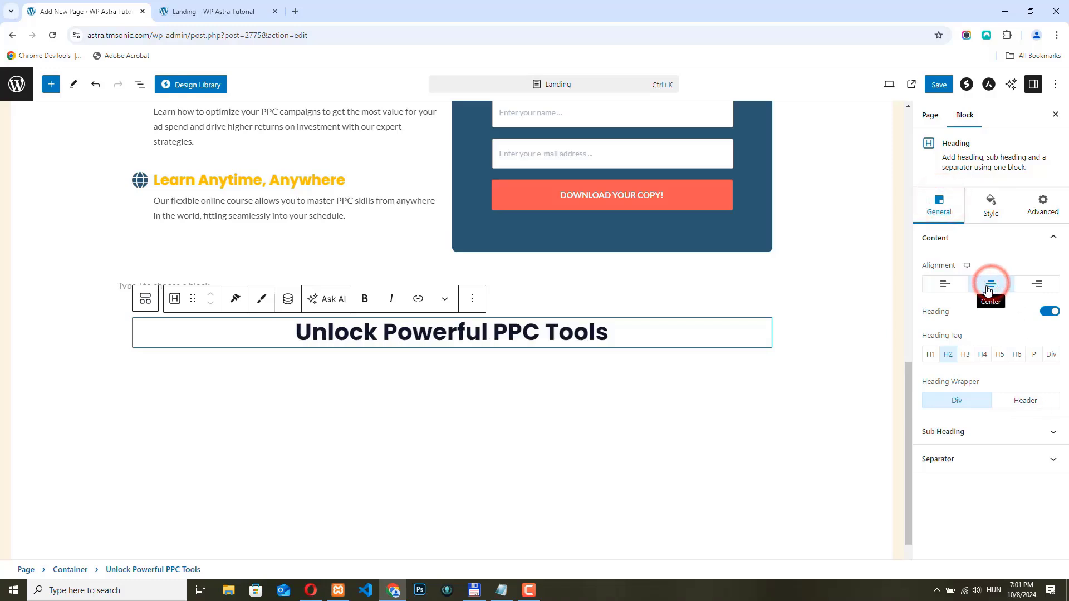
Step: Enable the sub heading with "Discover the key features that will help you dominate PPC advertising and maximize your results with ease."
click(1049, 432)
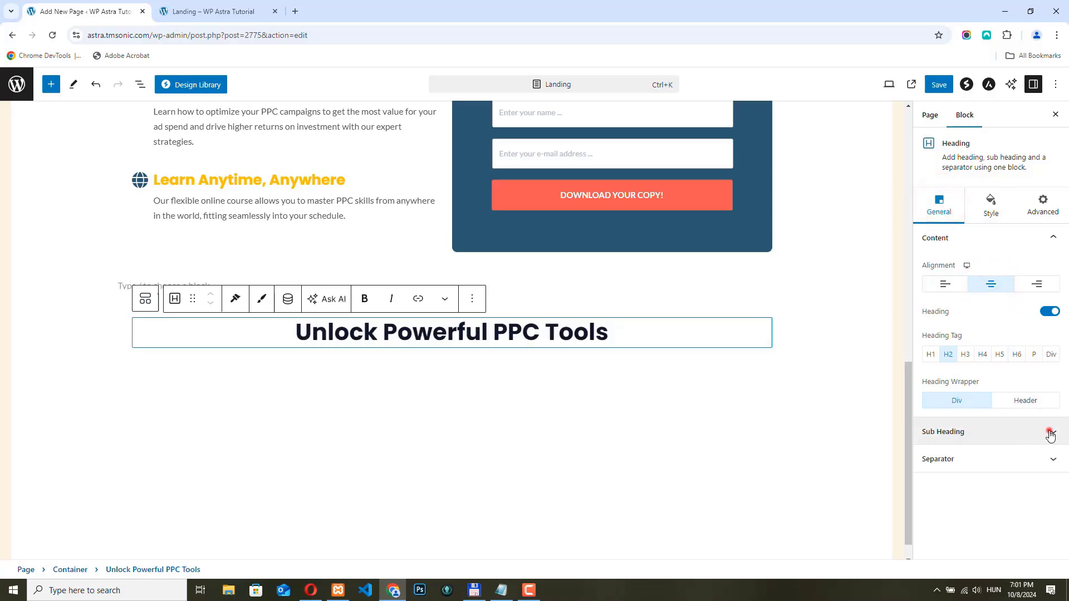
click(1051, 292)
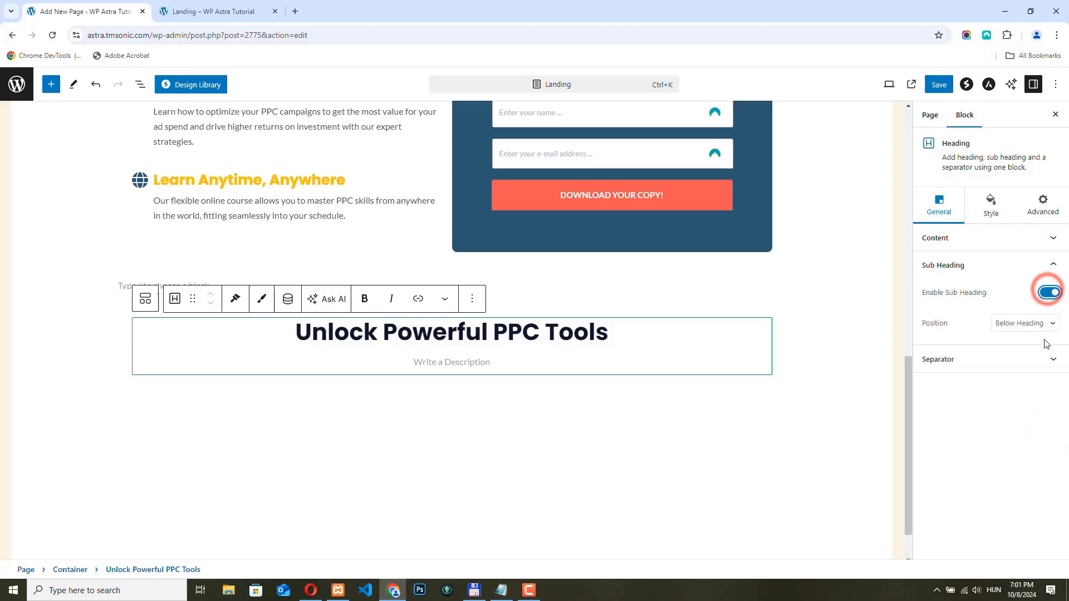
click(452, 361)
text(Discover the key features that will help you dominate PPC advertising and maximize your results with ease.)
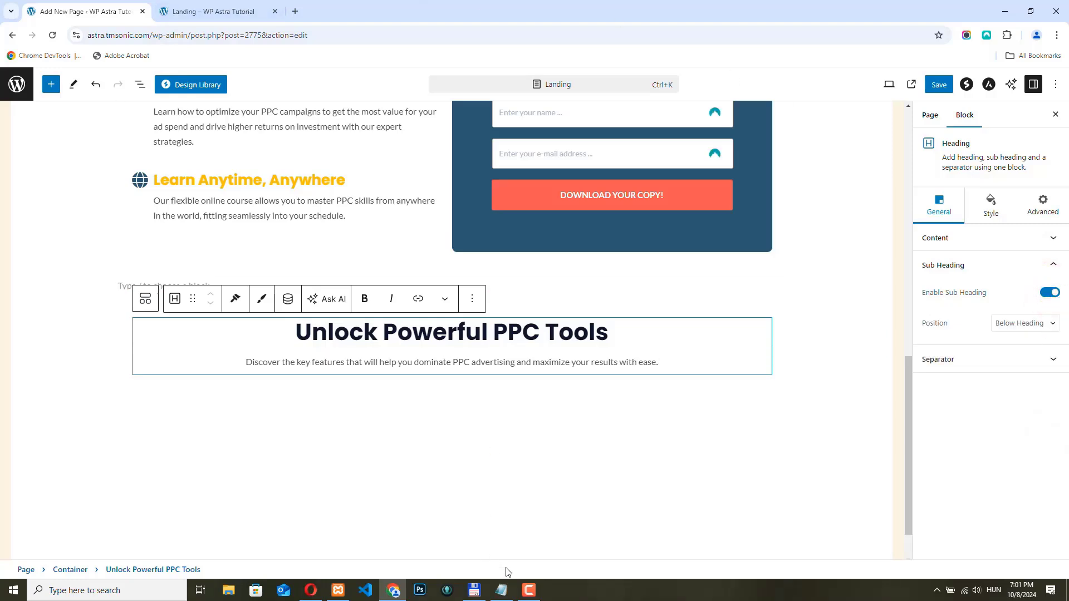
Step: Set the "Unlock Powerful PPC Tools" heading's text colour to FFC000
click(992, 202)
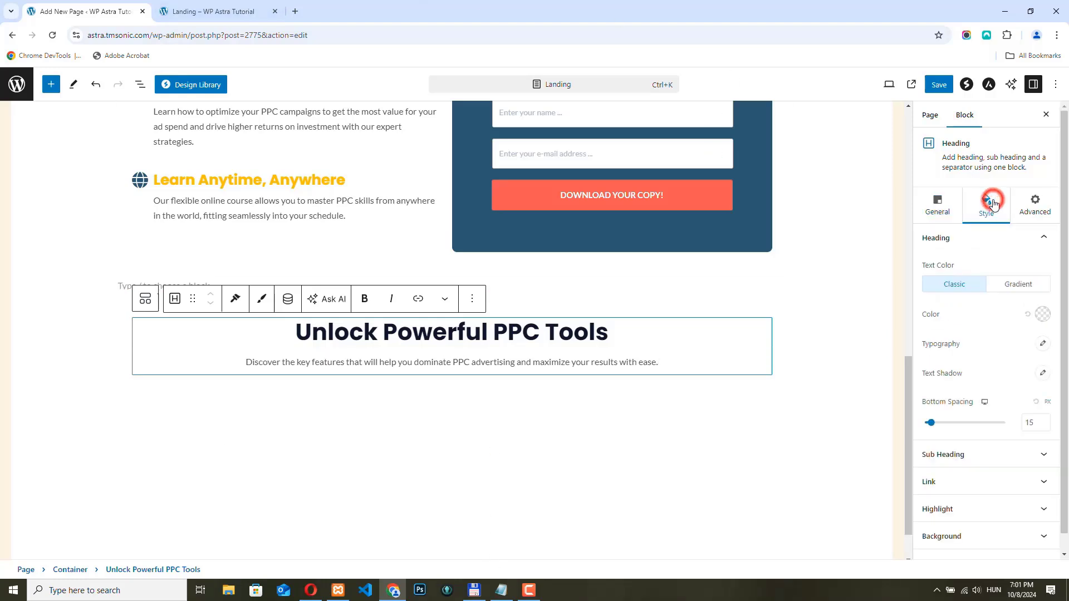
click(1042, 314)
double_click(969, 519)
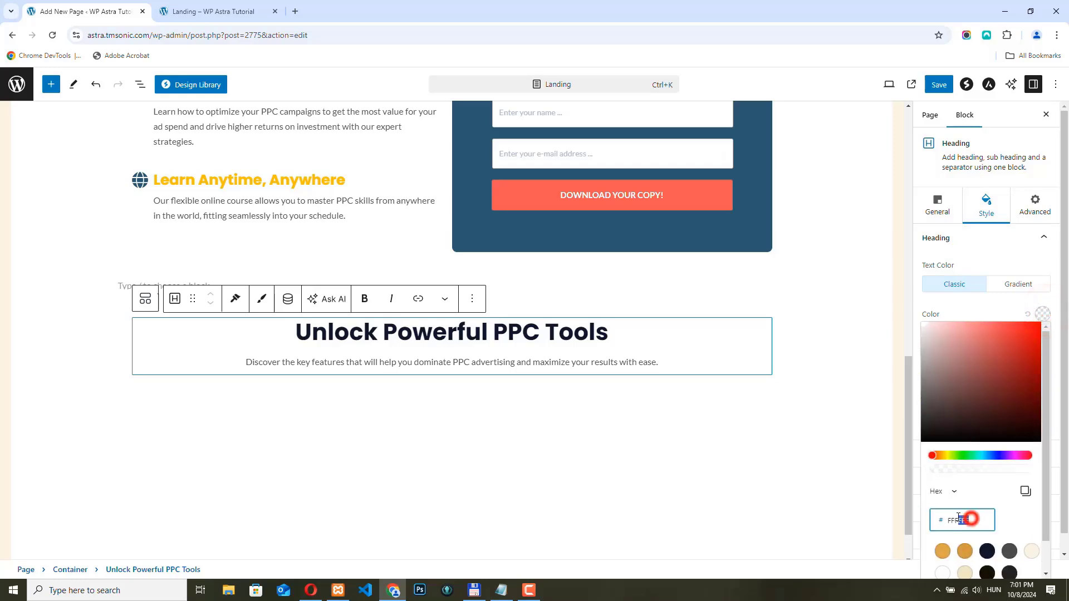
text(FFC000)
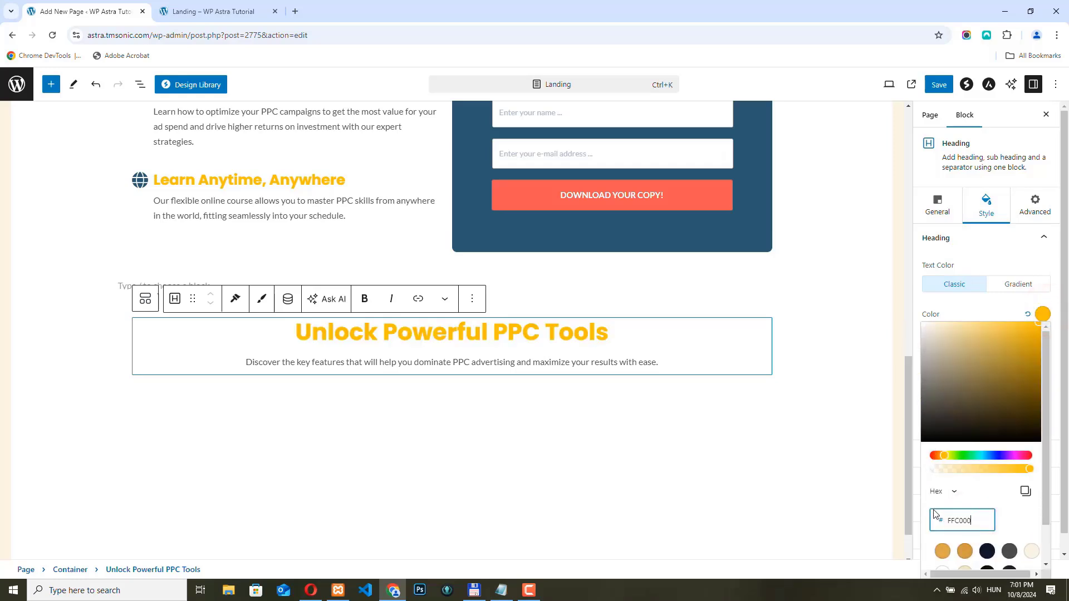
click(979, 312)
Step: Reduce the heading's font size to just under 38 px and choose a lighter font weight
click(1043, 343)
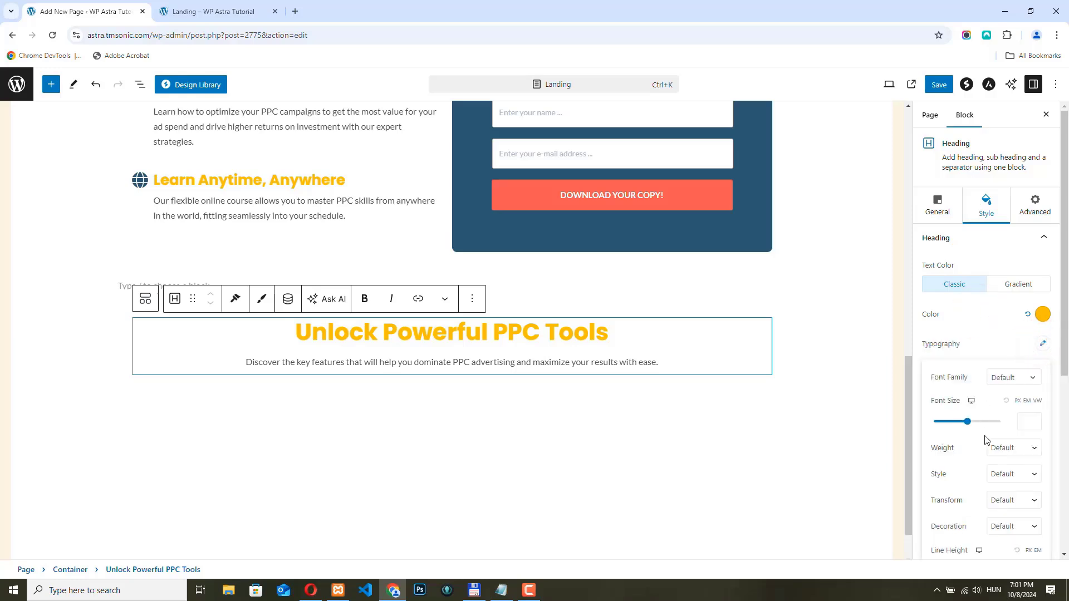
drag(967, 426, 948, 423)
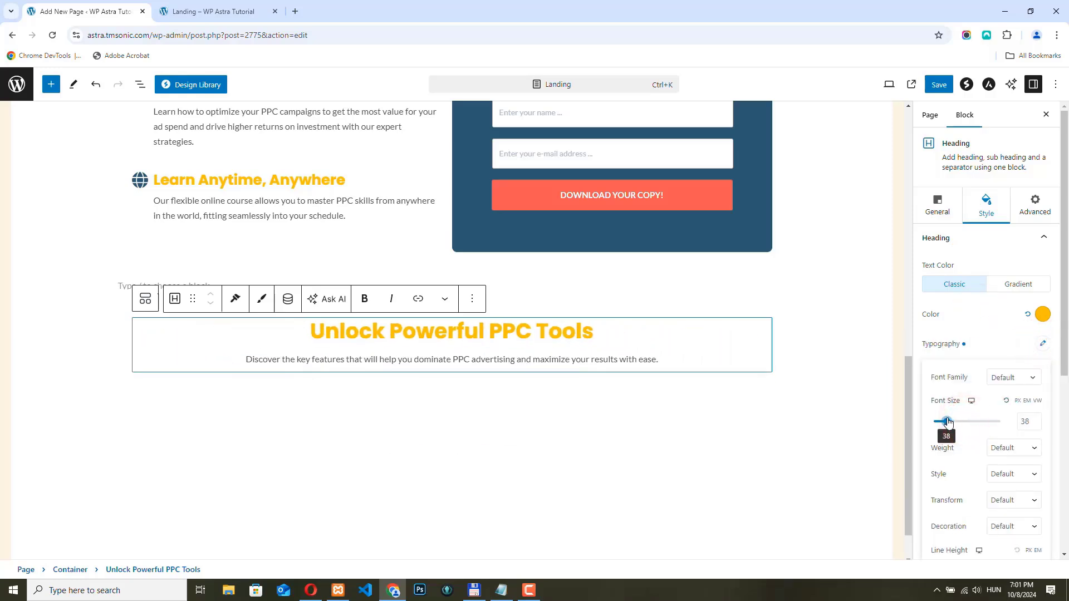
click(1037, 425)
click(1032, 450)
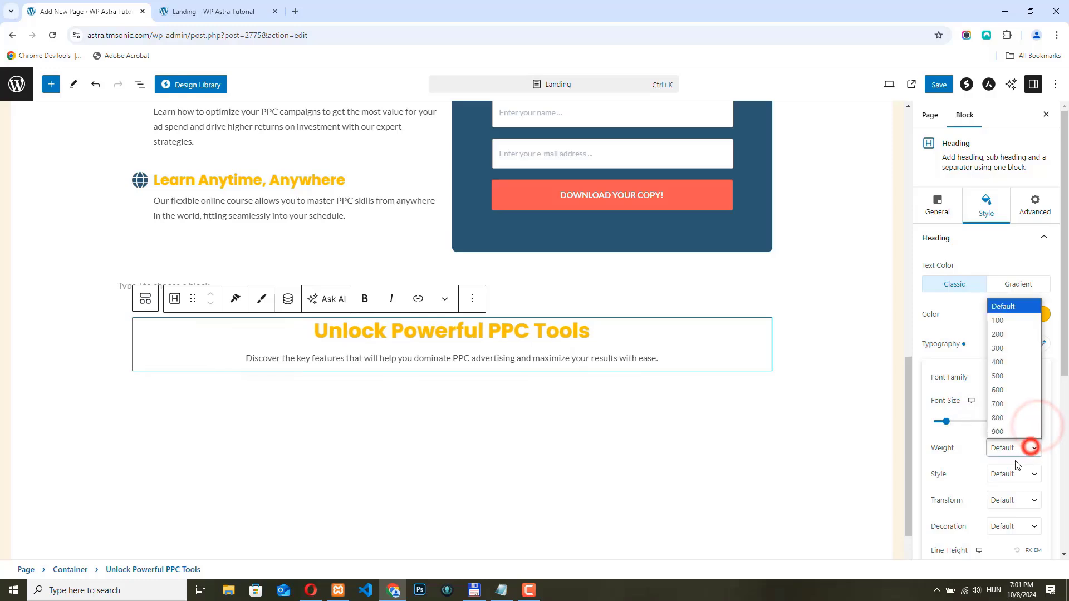
click(1008, 356)
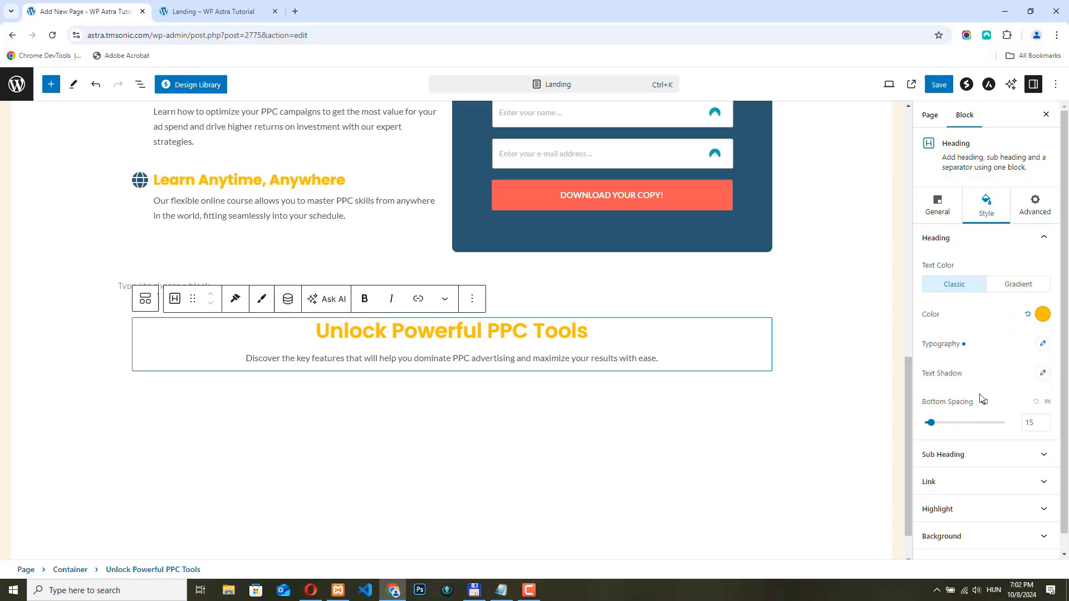
Step: Set the sub heading's font weight to 300 and its font size to 20 px
click(989, 454)
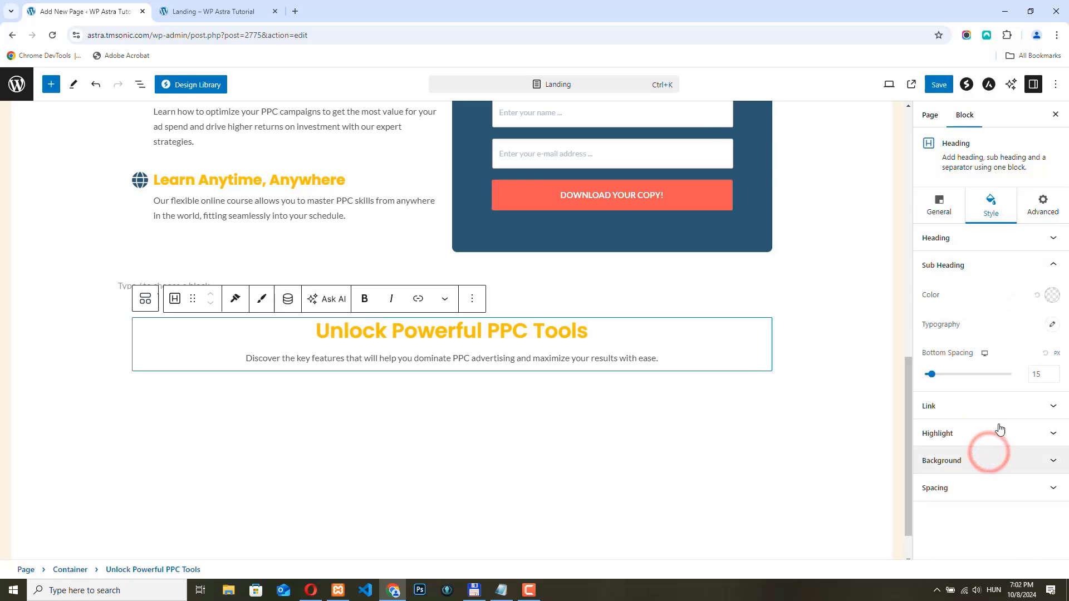
click(1052, 327)
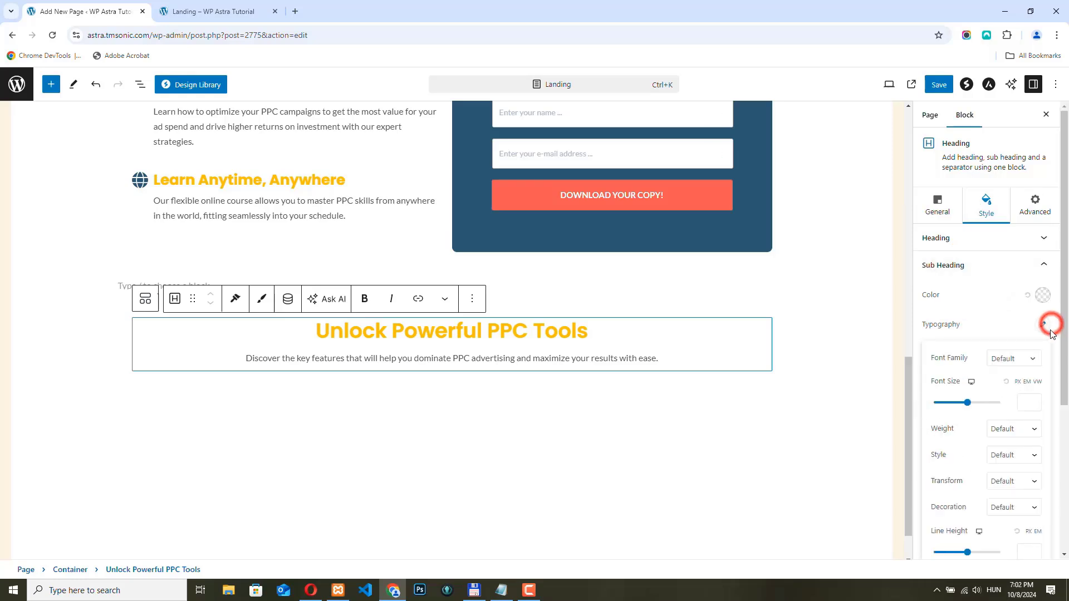
click(1011, 431)
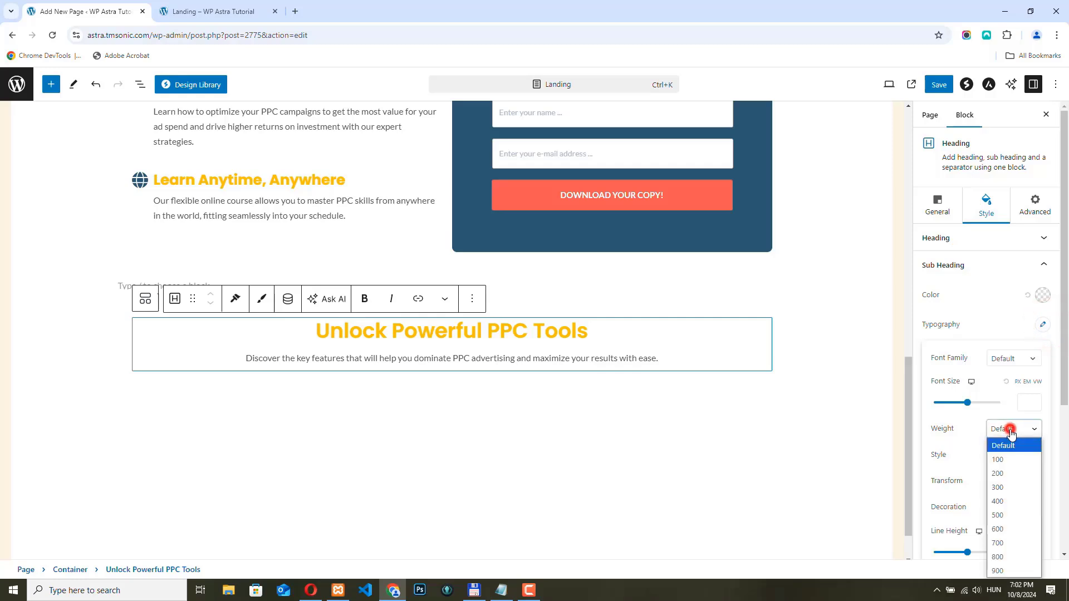
click(997, 487)
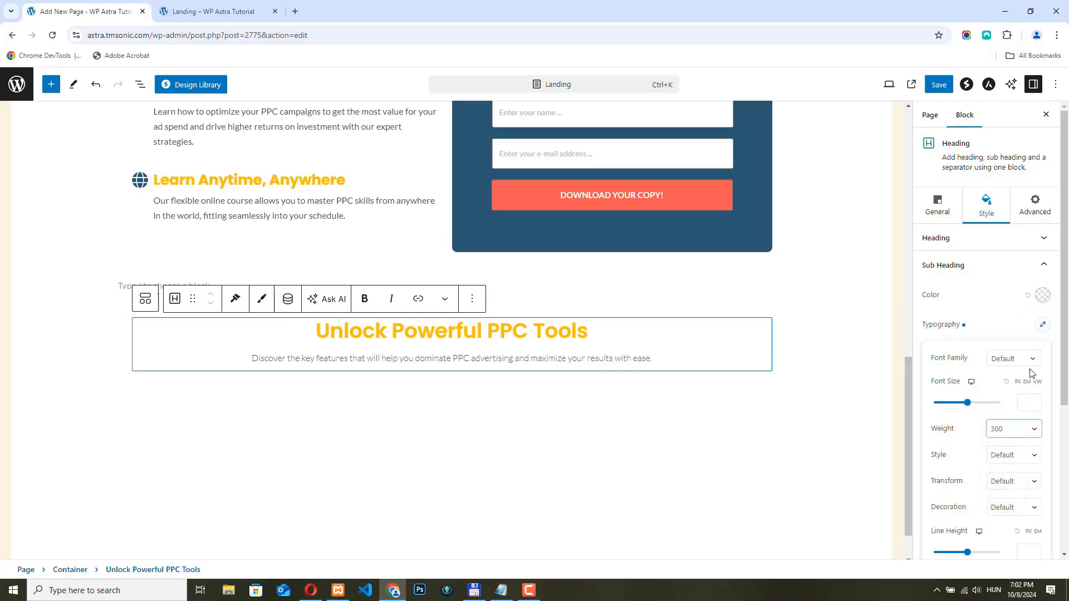
drag(968, 401, 939, 405)
click(1036, 407)
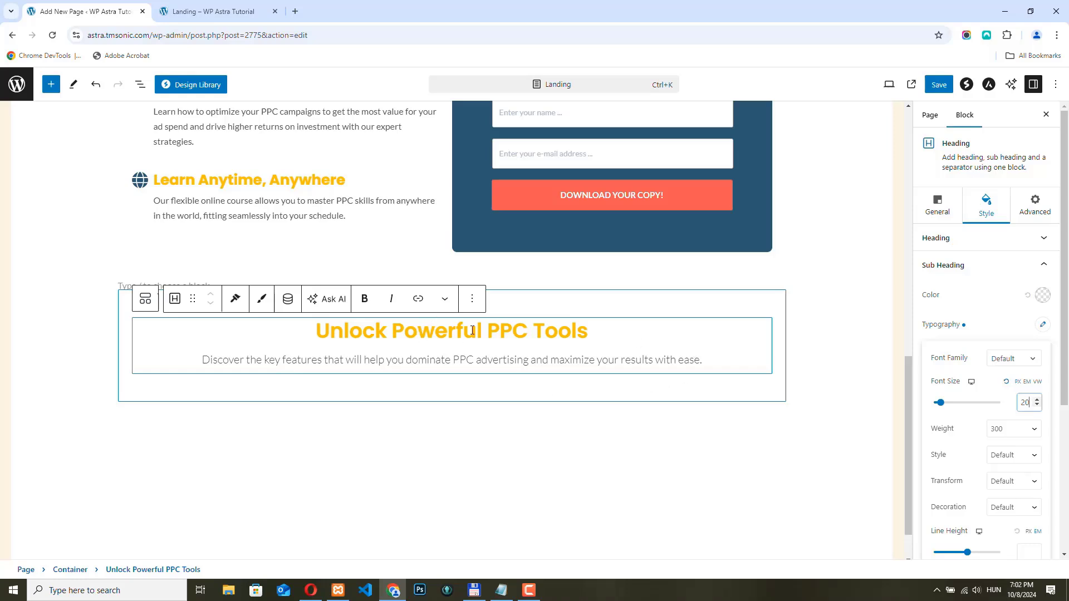
Step: Save the whole heading container as a non-synced pattern named "Section title"
click(167, 332)
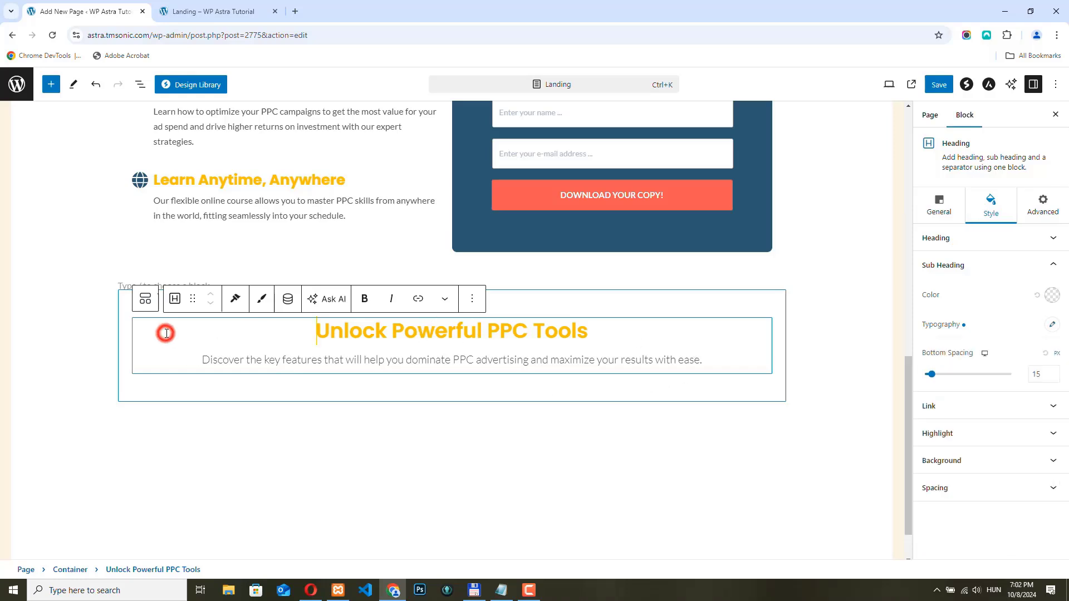
click(124, 302)
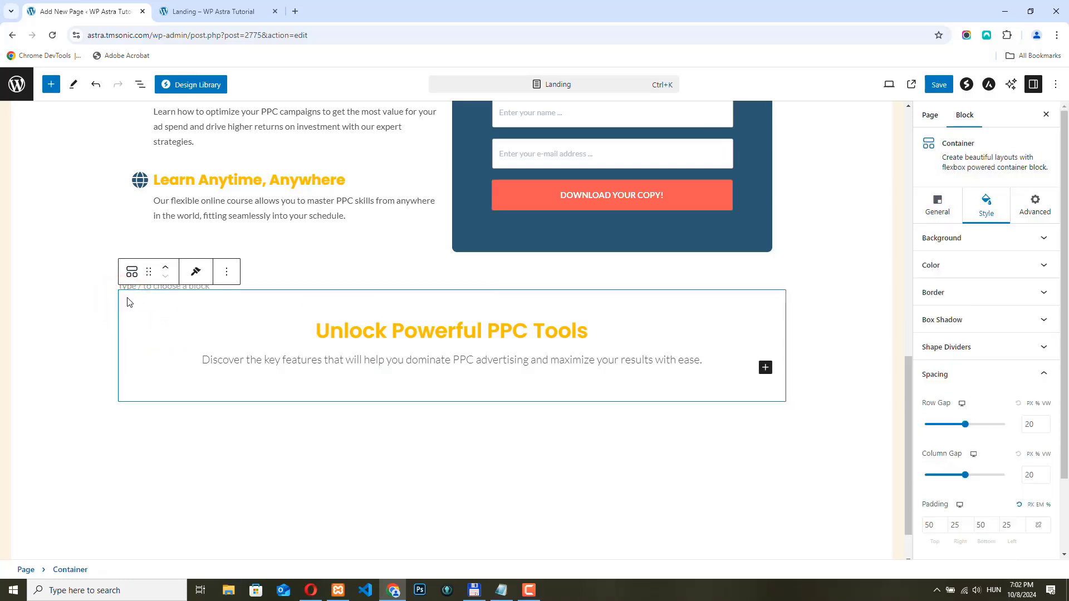
click(226, 273)
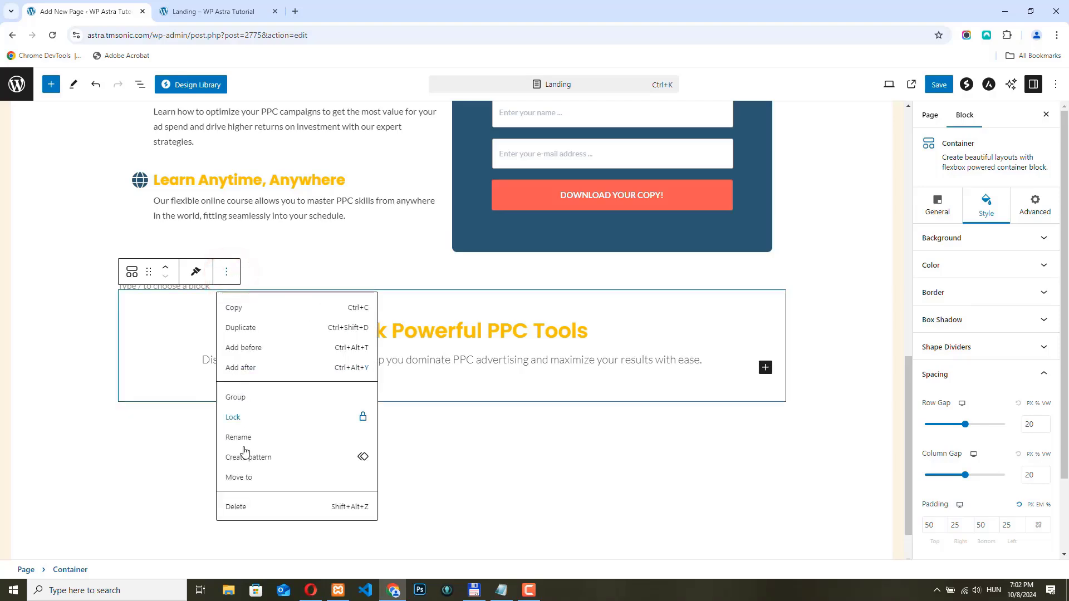
click(265, 459)
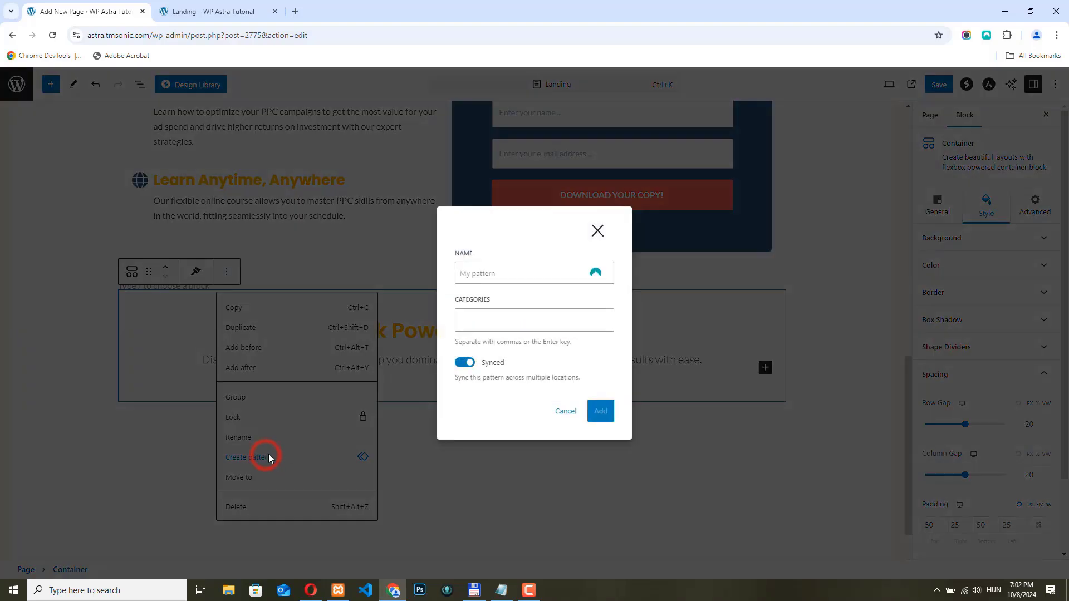
click(494, 274)
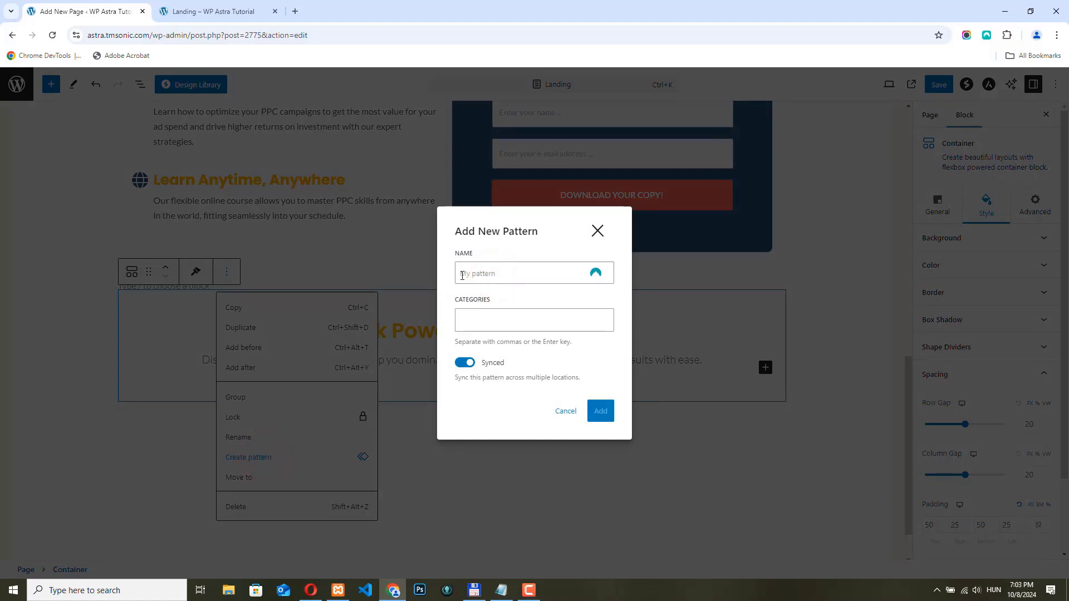
click(465, 276)
text(Section title)
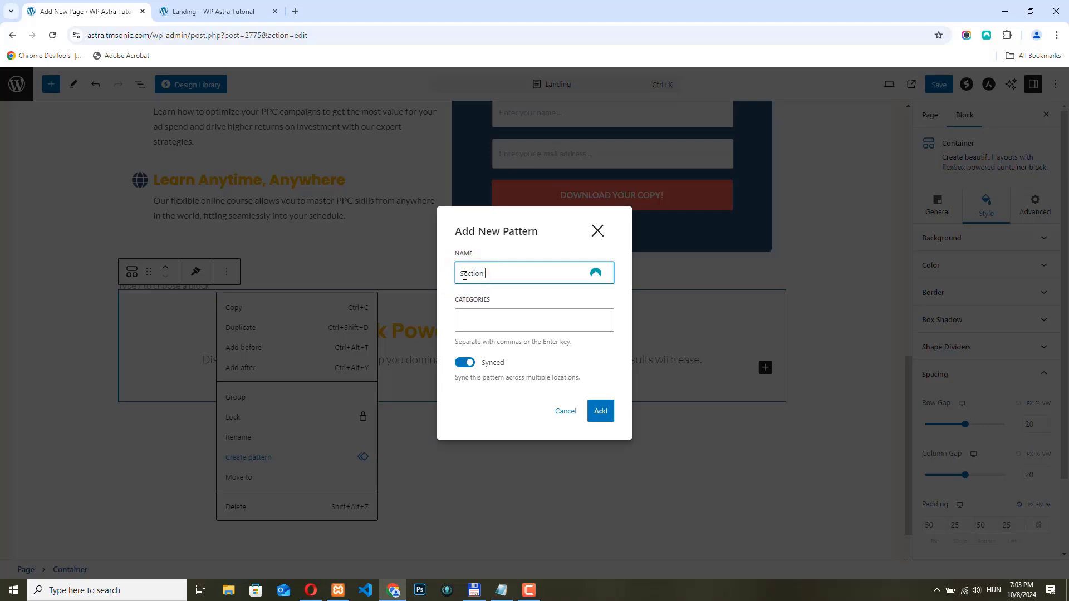
click(467, 363)
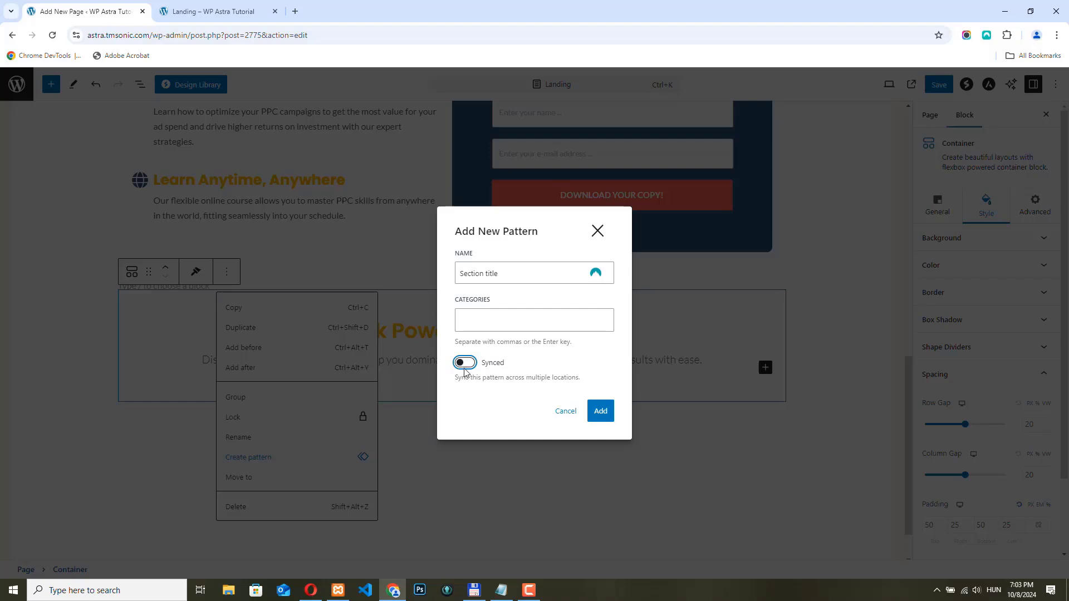
click(601, 412)
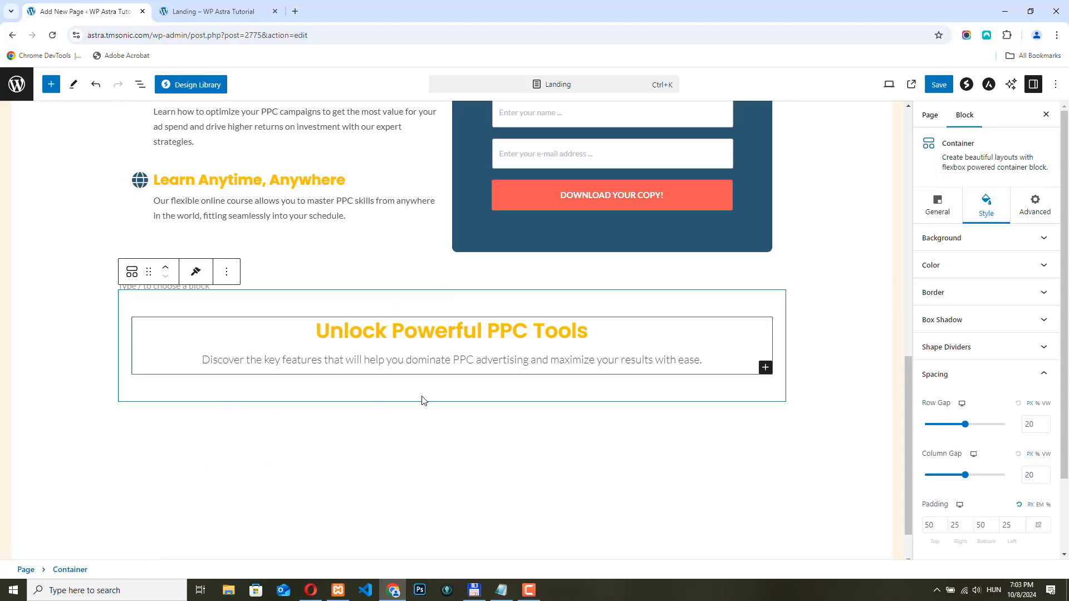
Step: Save the page, reload the live landing page to check the new section, and return to the page editor
click(939, 85)
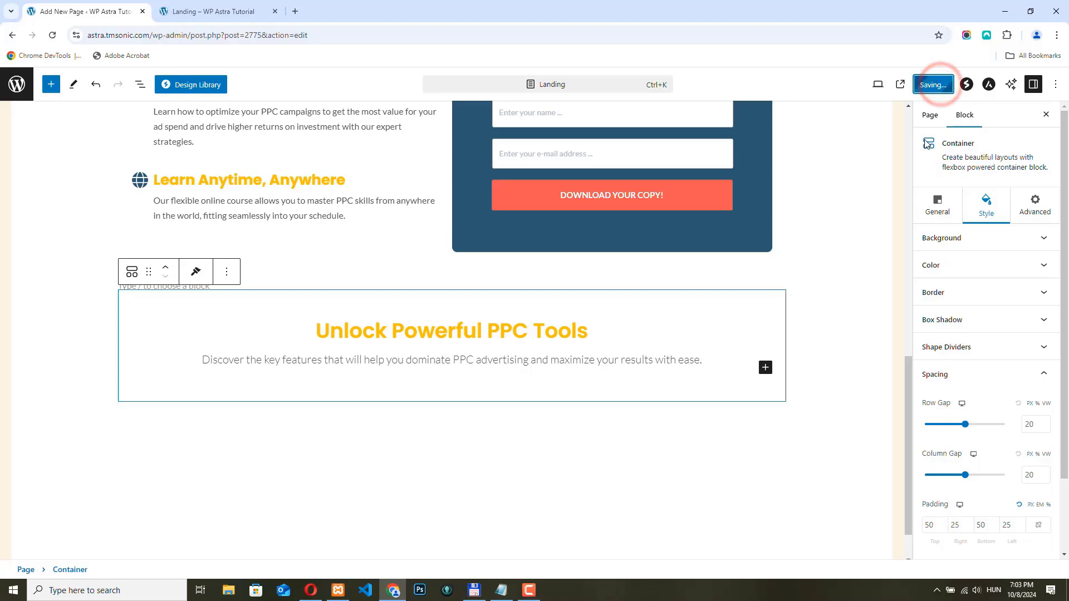
click(205, 11)
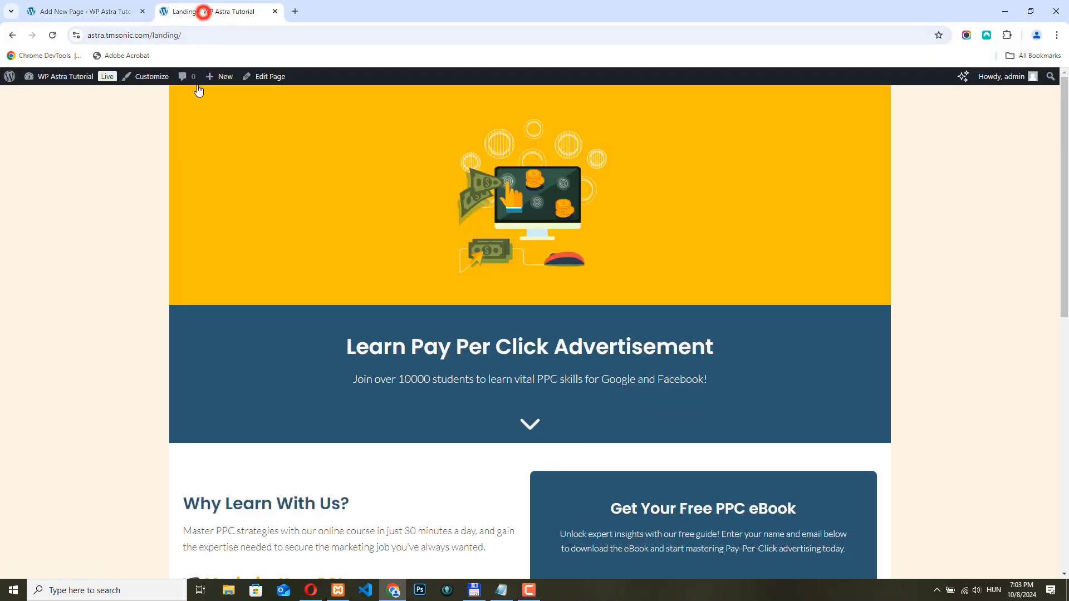
click(53, 35)
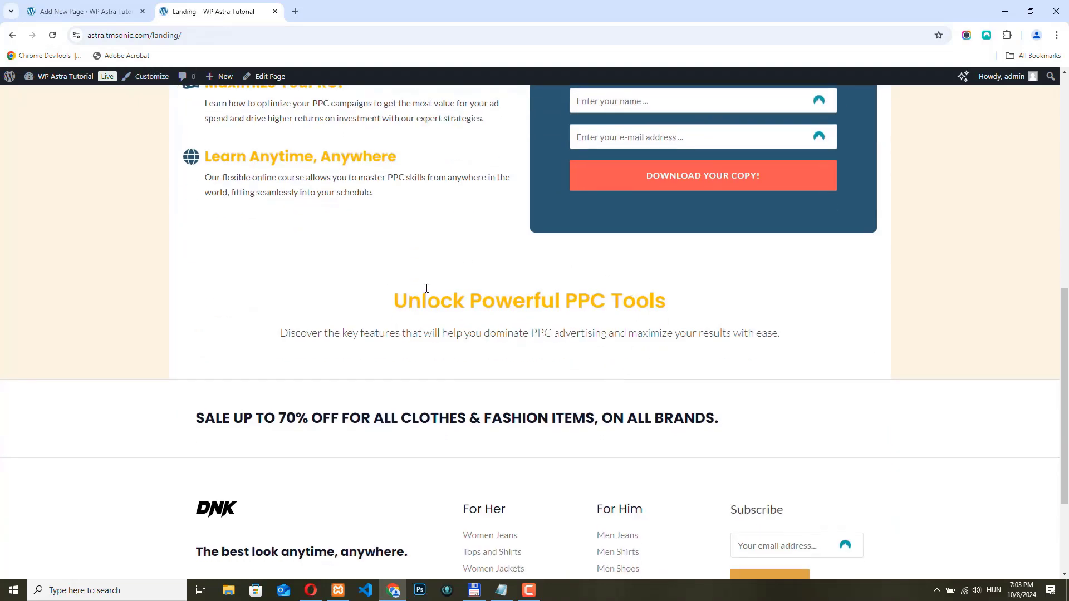
click(86, 13)
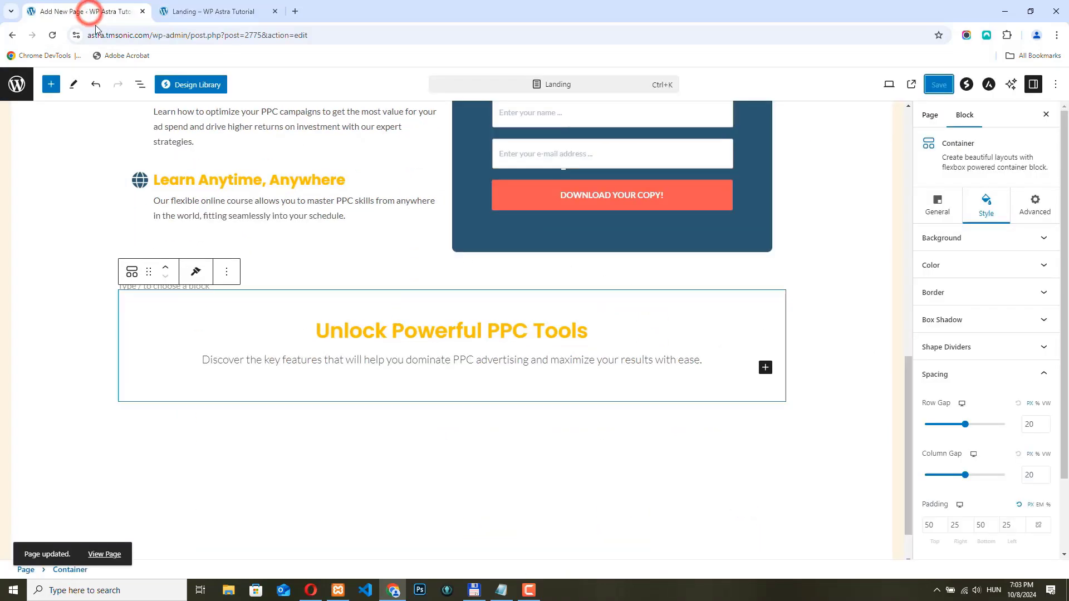
Step: Insert a Container block with a three-column layout below the "Unlock Powerful PPC Tools" section and select the parent container
click(252, 415)
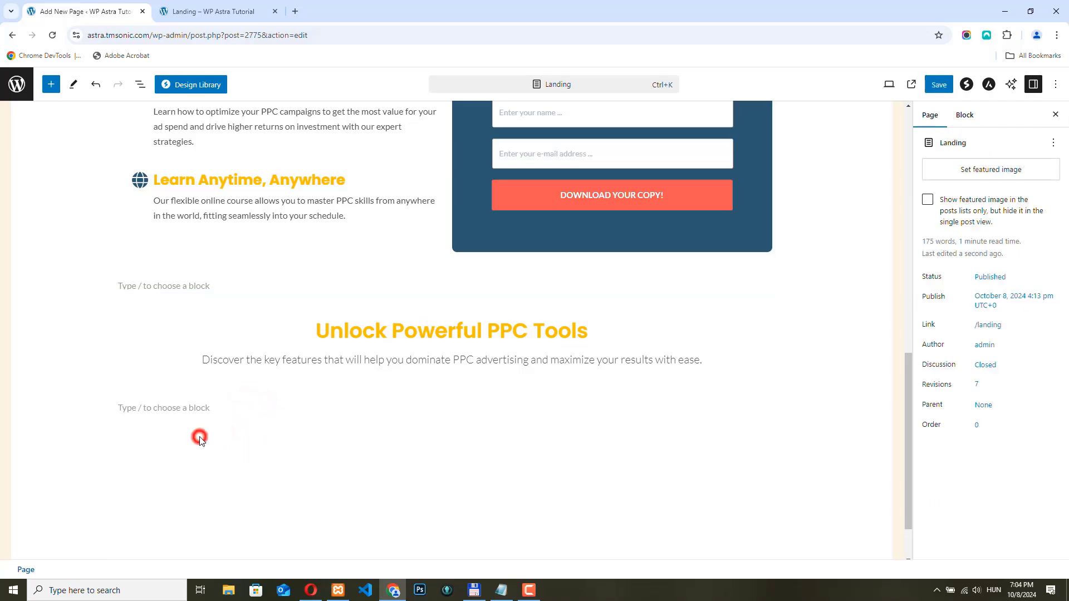
click(51, 84)
click(43, 221)
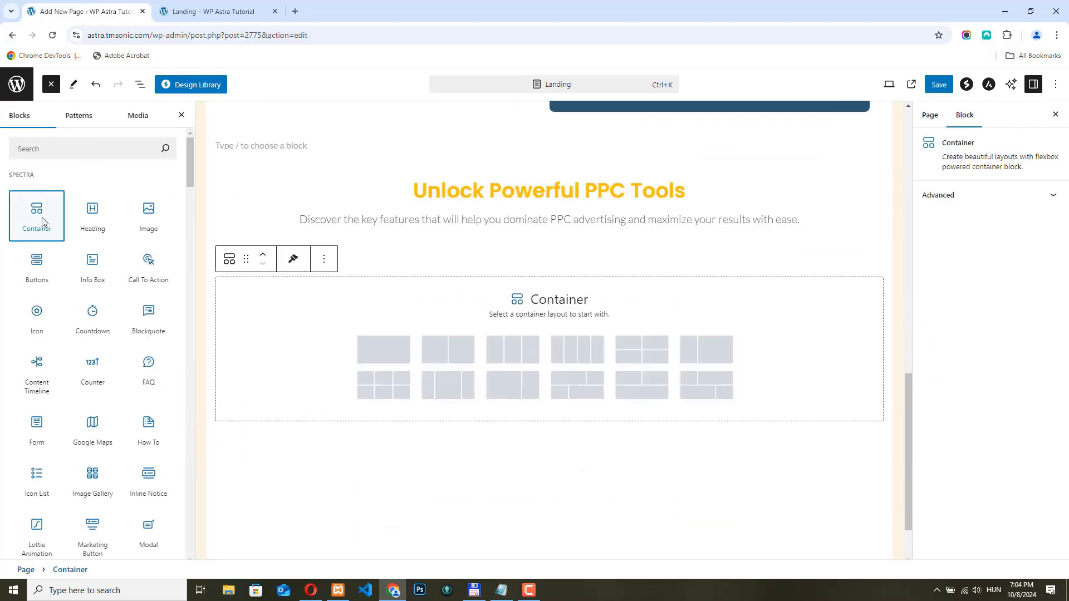
click(515, 338)
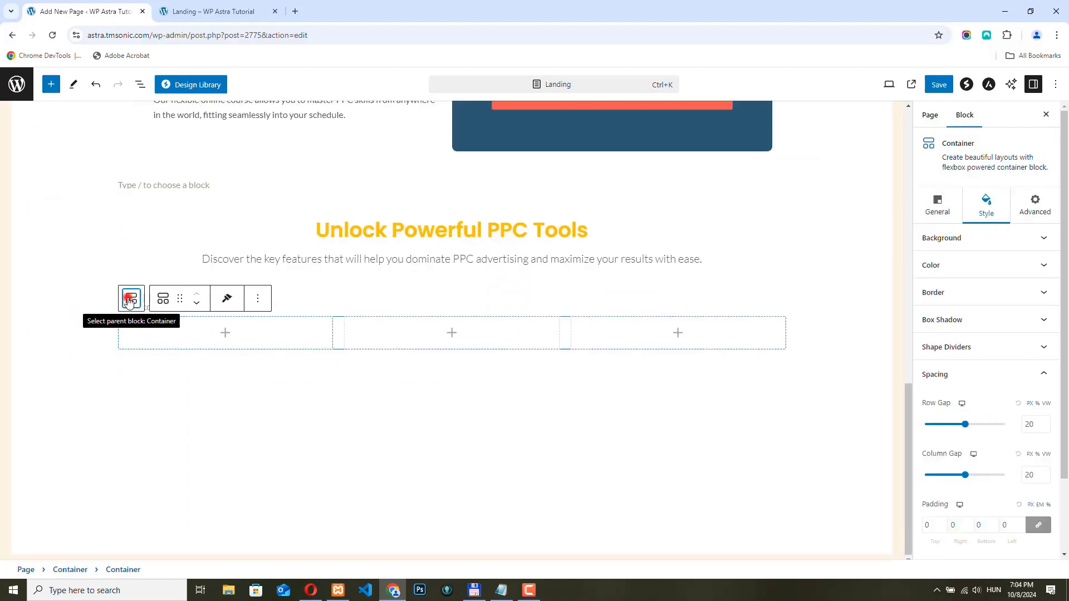
click(129, 301)
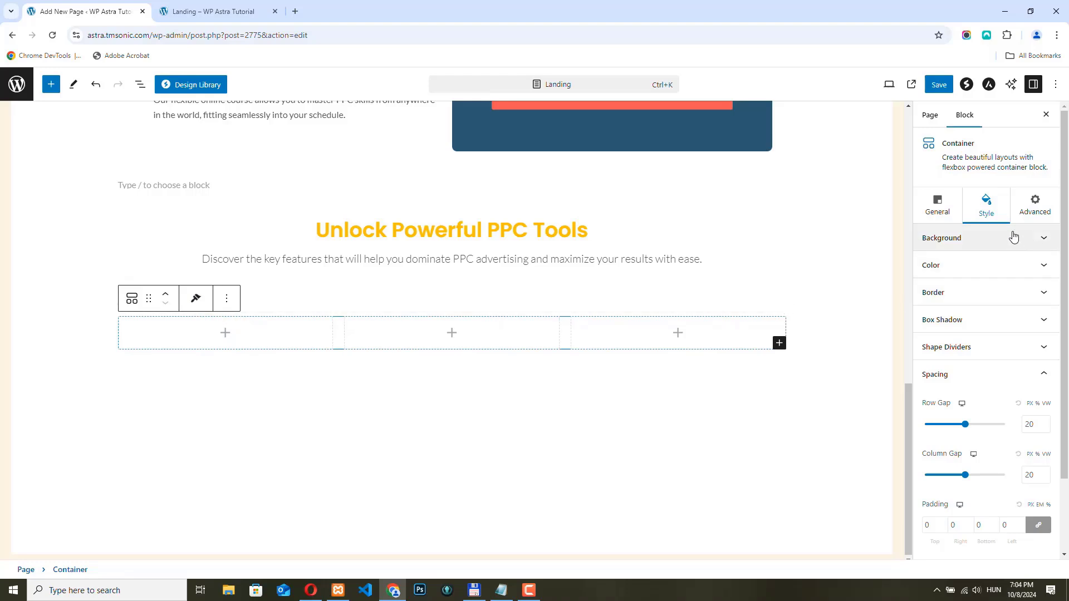
Step: Set the three-column container's width to Boxed and give it a solid white background color
click(938, 204)
click(990, 282)
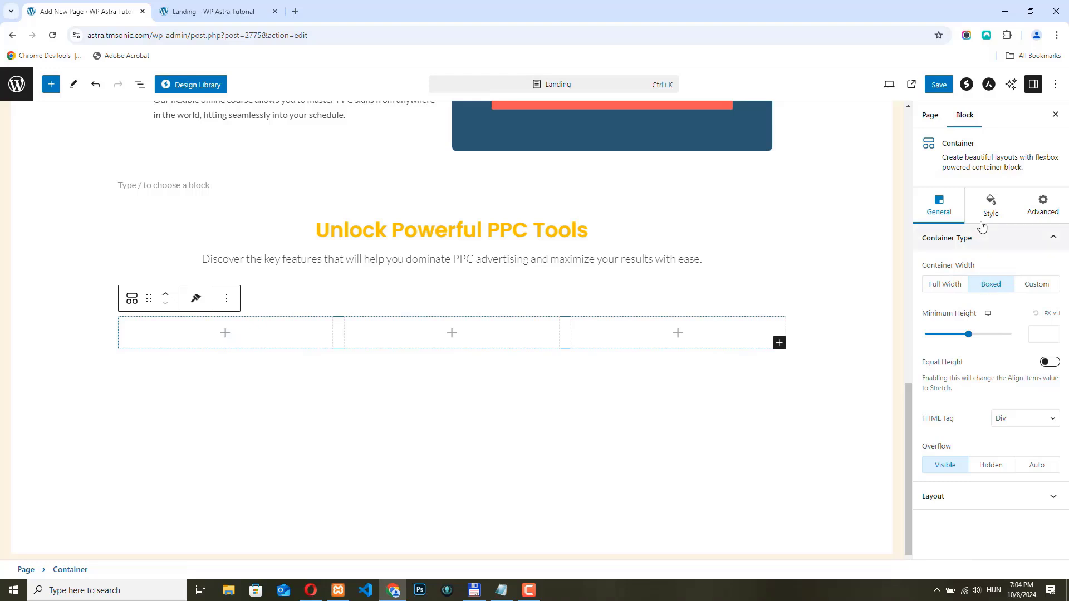
click(990, 206)
click(1039, 238)
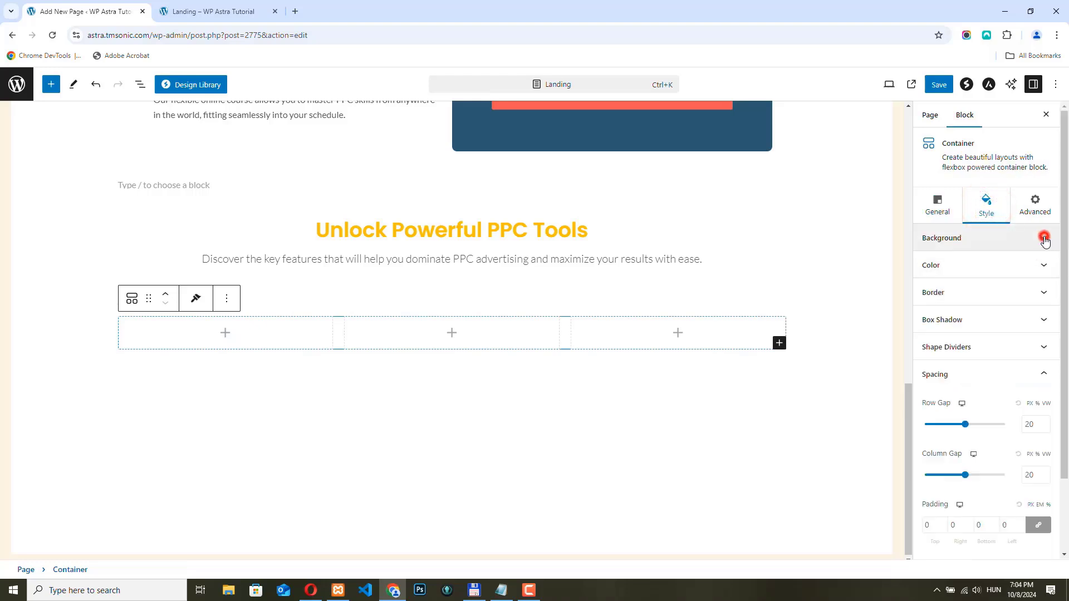
click(999, 270)
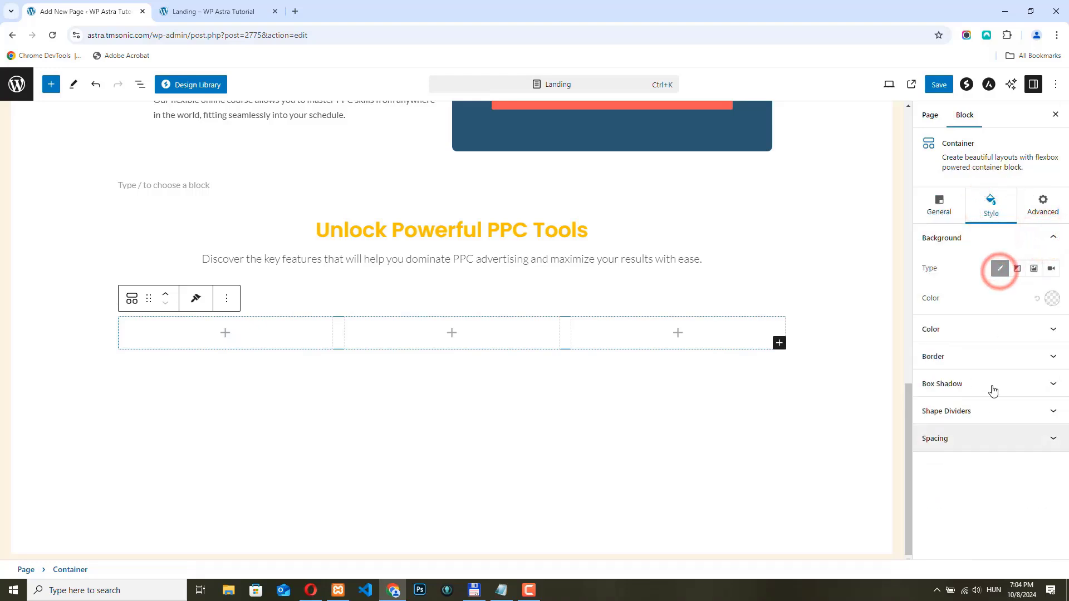
click(1051, 299)
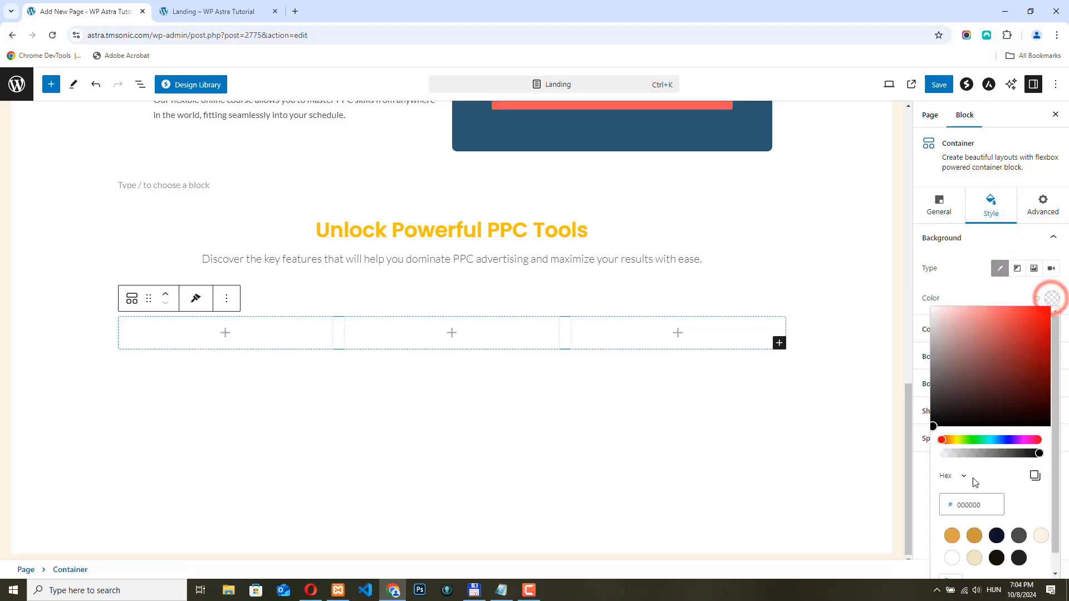
click(952, 558)
click(964, 283)
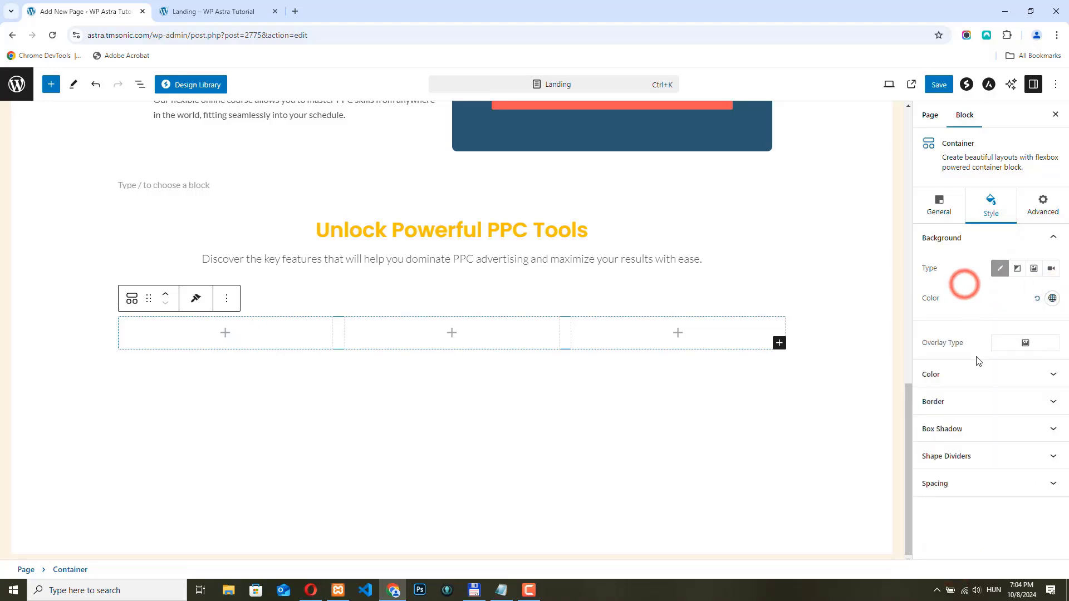
Step: Unlink the container's padding values and set right to 25, bottom to 50 and left to 25 px
click(954, 485)
scroll(958, 480, down, 2)
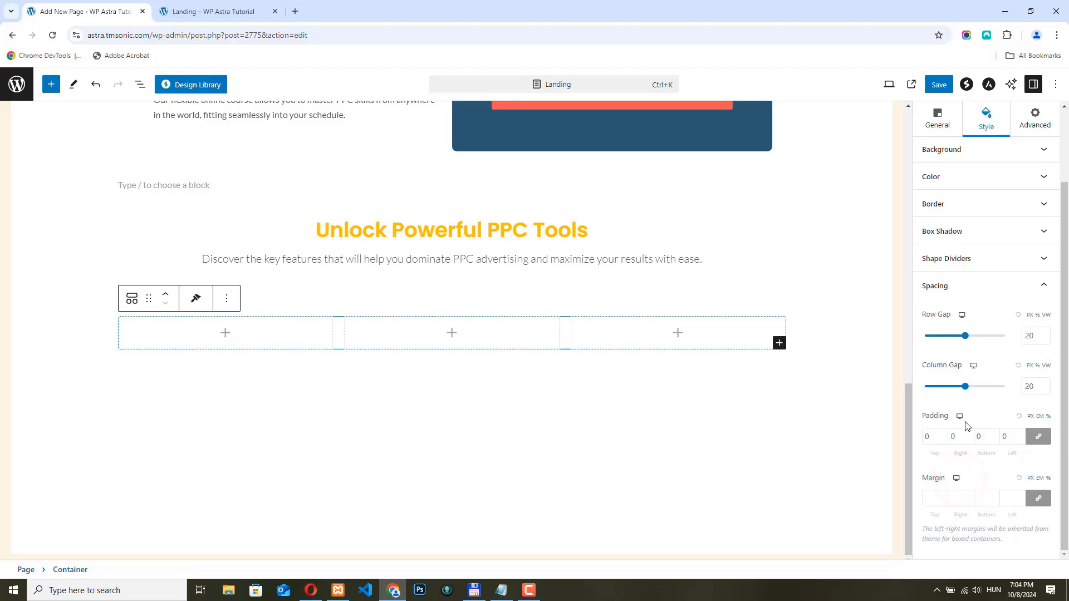
click(1035, 439)
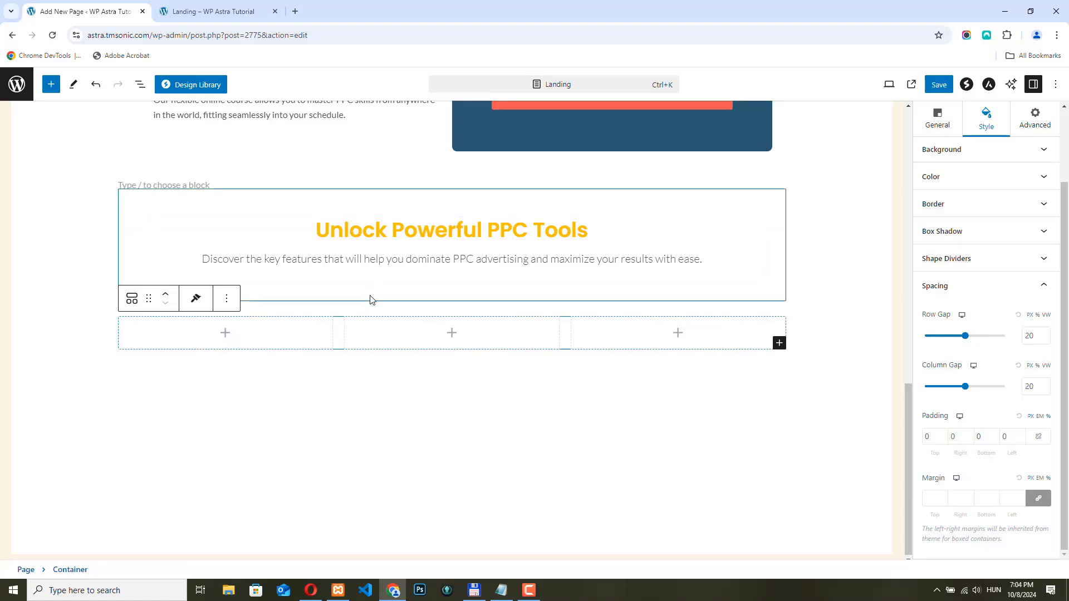
double_click(955, 436)
text(25)
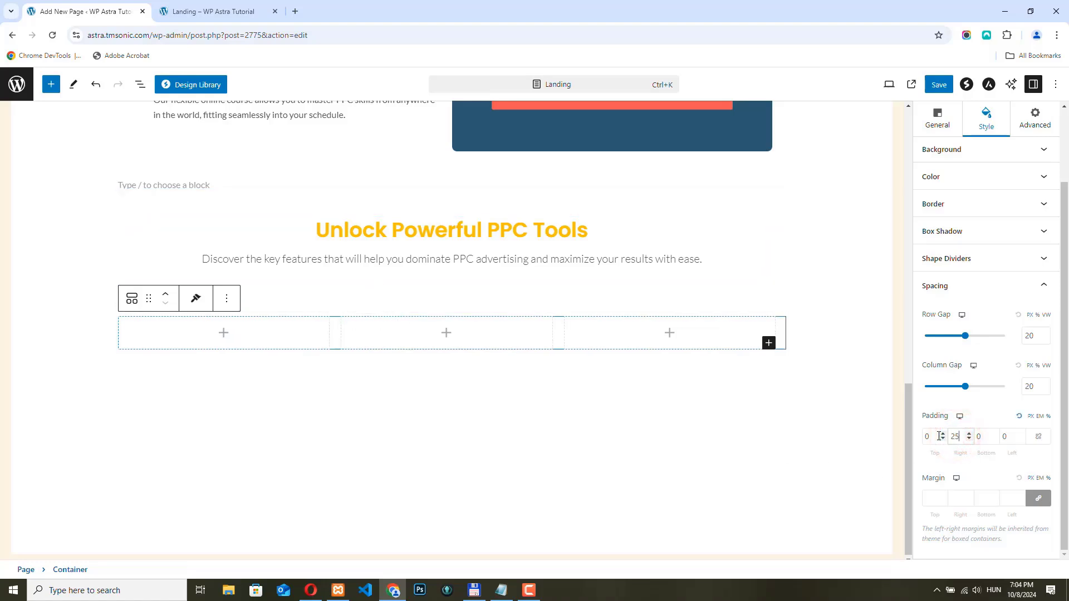
double_click(981, 436)
text(50)
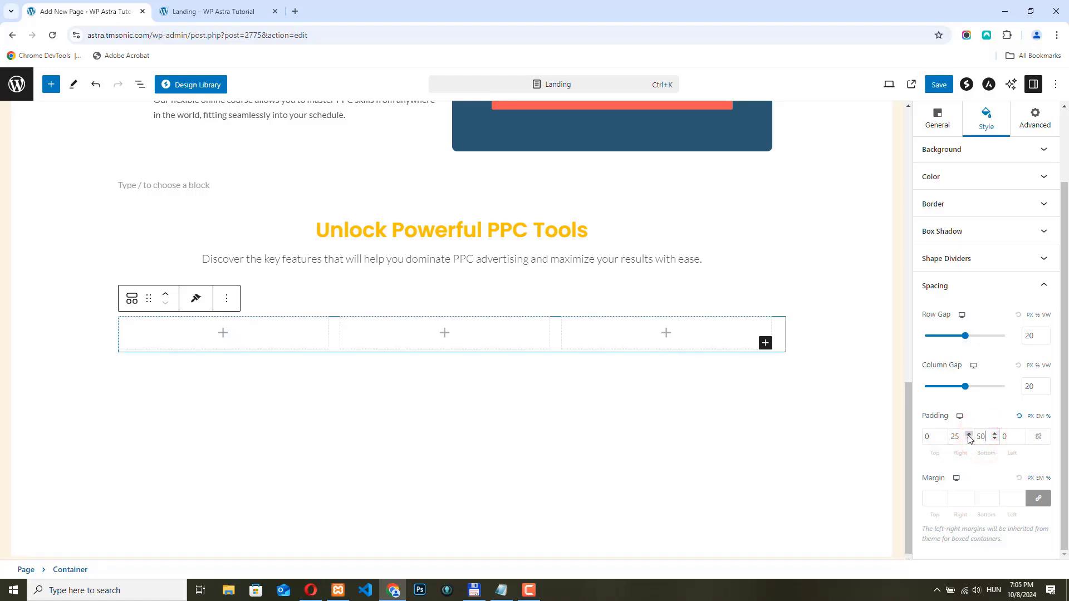
double_click(1010, 437)
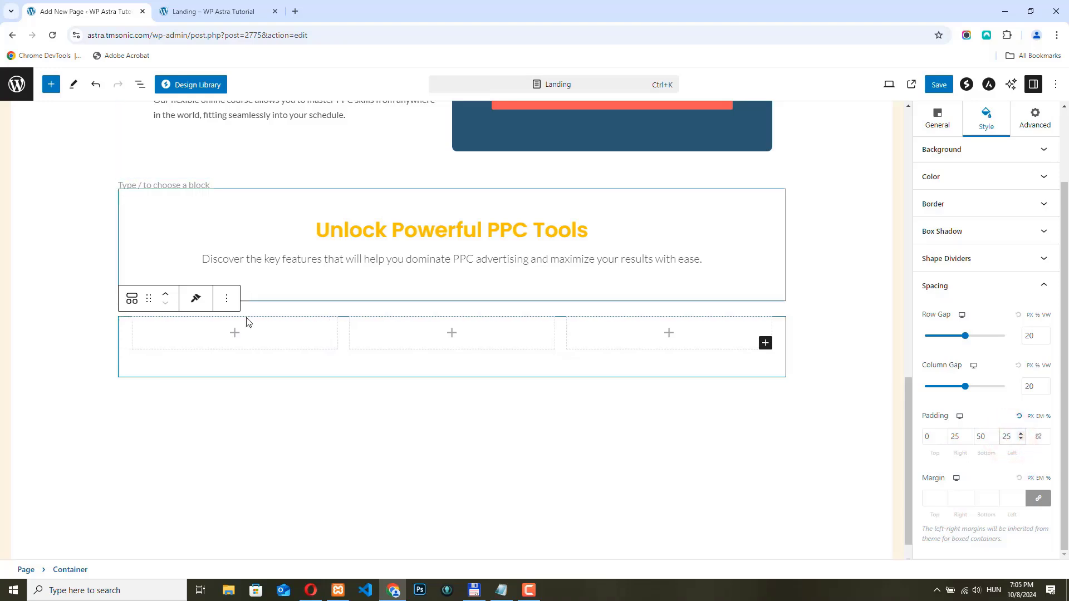
Step: Check the reference landing page, add an Info Box to the first column and use analytics.png as its image instead of an icon
click(313, 590)
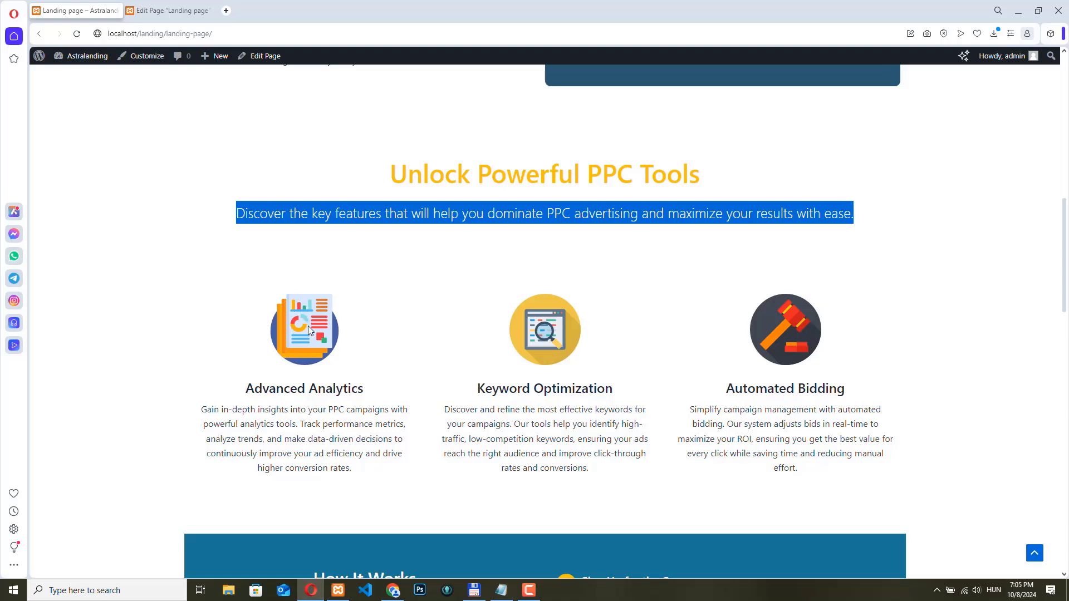
click(393, 590)
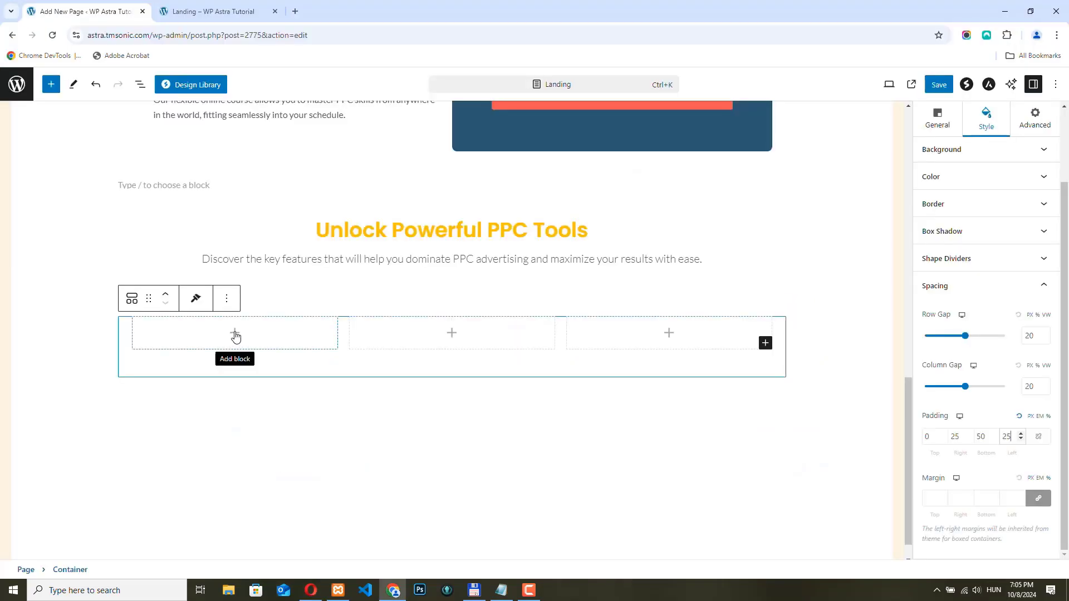
click(234, 332)
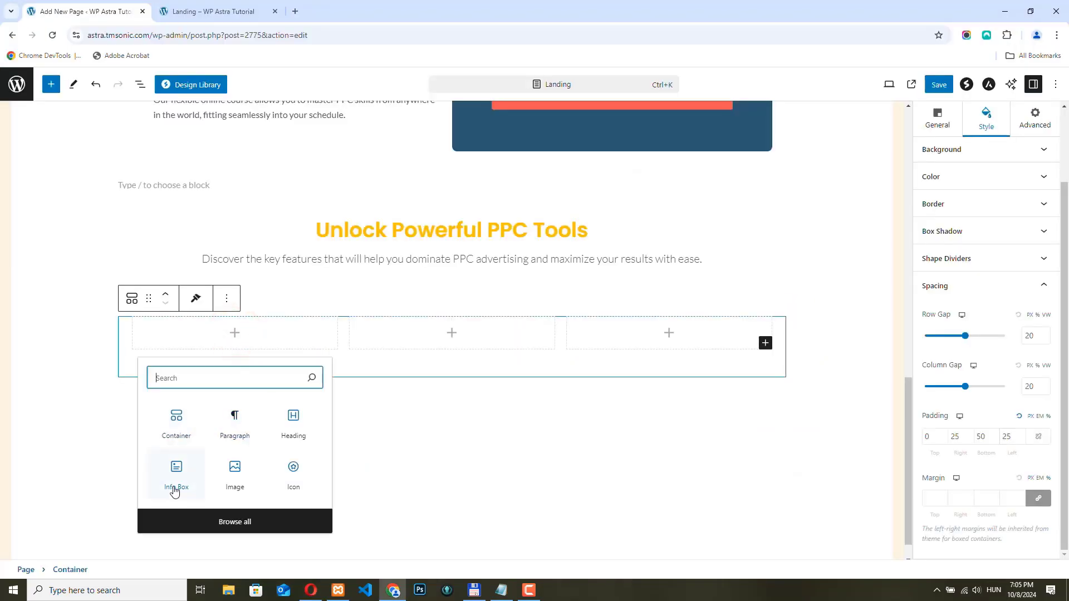
click(179, 473)
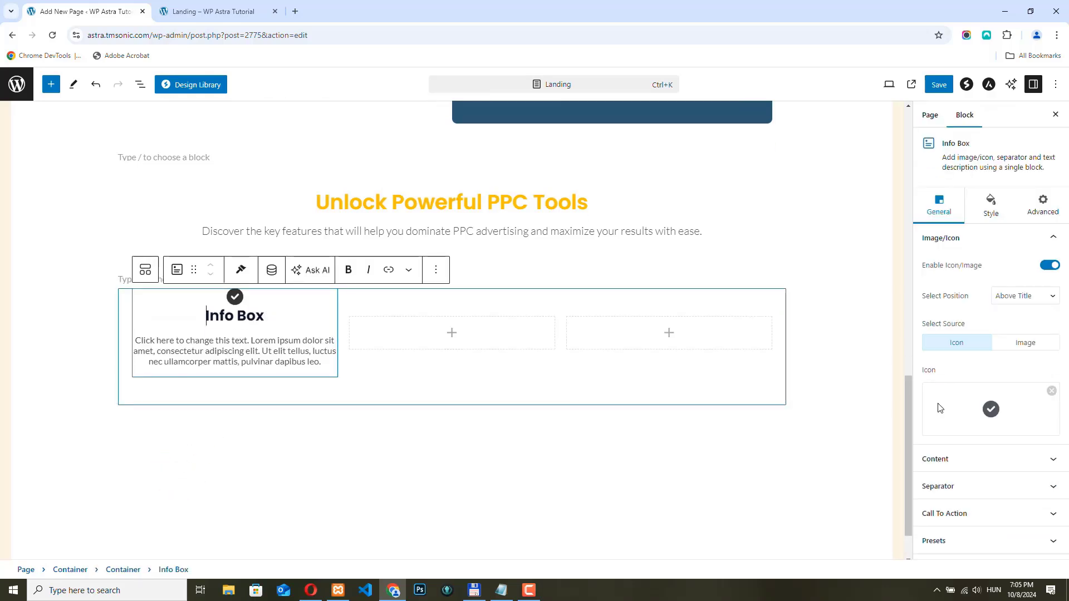
click(1030, 344)
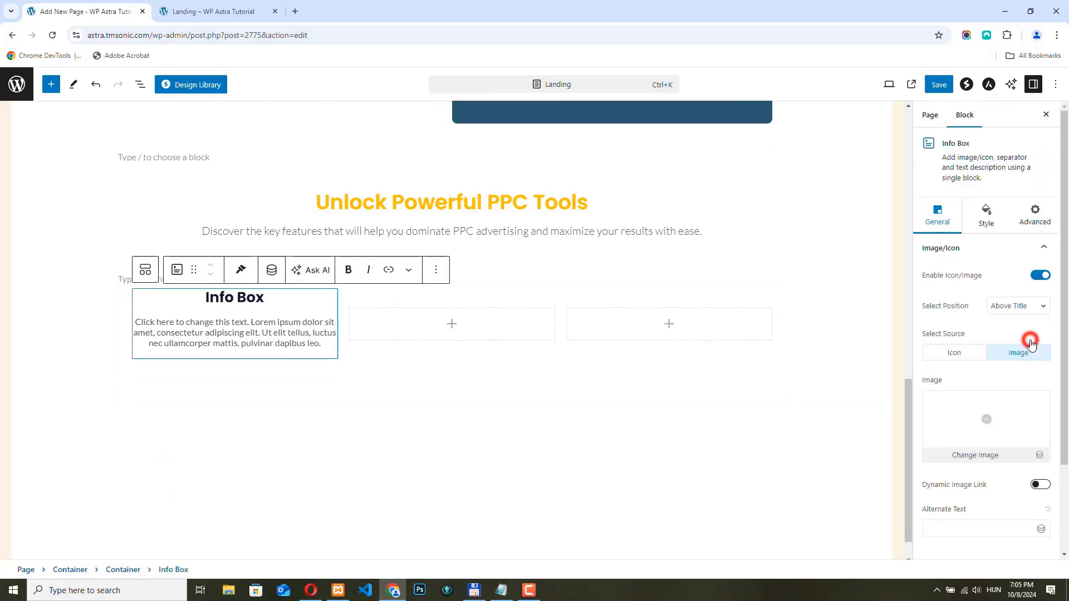
click(980, 420)
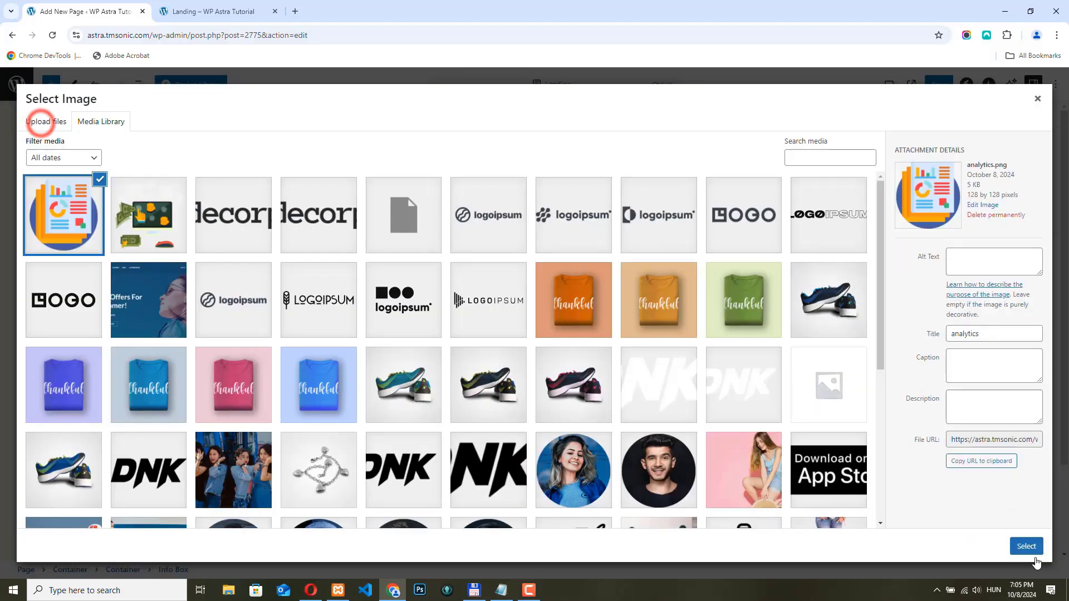
click(1026, 548)
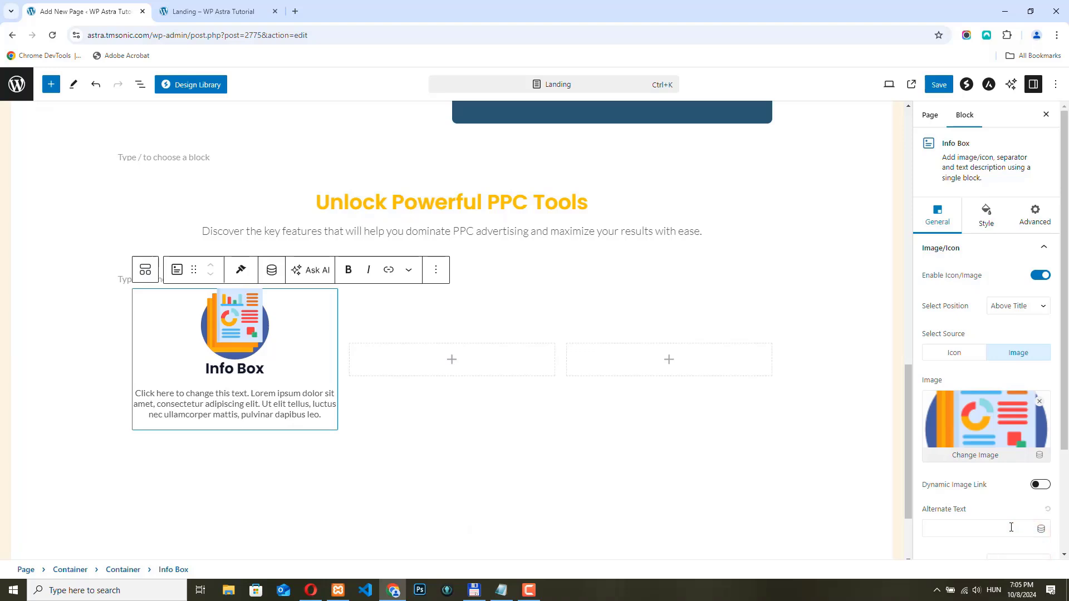
Step: Replace the info box title with "Advanced Analytics"
click(266, 369)
key(BackSpace)
key(BackSpace)
key(BackSpace)
key(BackSpace)
key(BackSpace)
key(BackSpace)
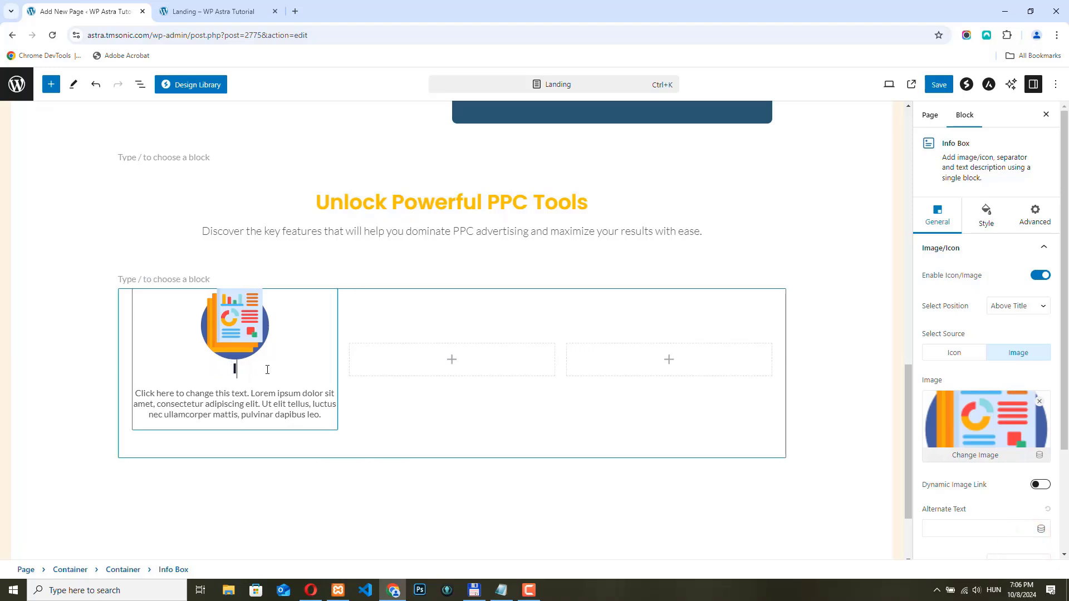
key(BackSpace)
text(Advanced Analytics)
Step: Replace the info box's placeholder description with the analytics text beginning "Gain in-depth insights into your PPC campaigns with powerful analytics tools."
triple_click(141, 396)
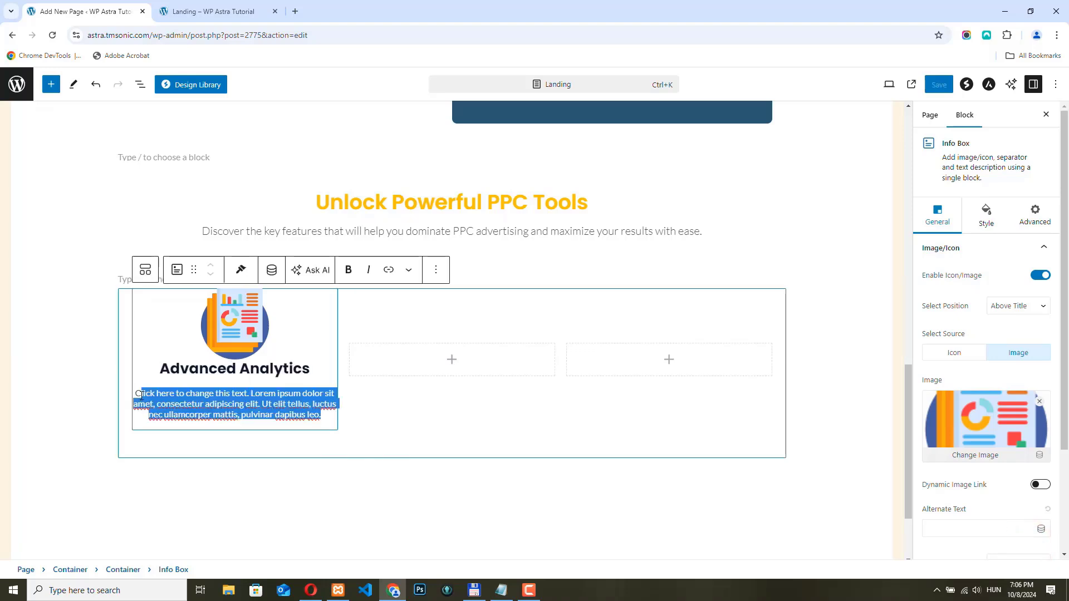
text(C)
key(BackSpace)
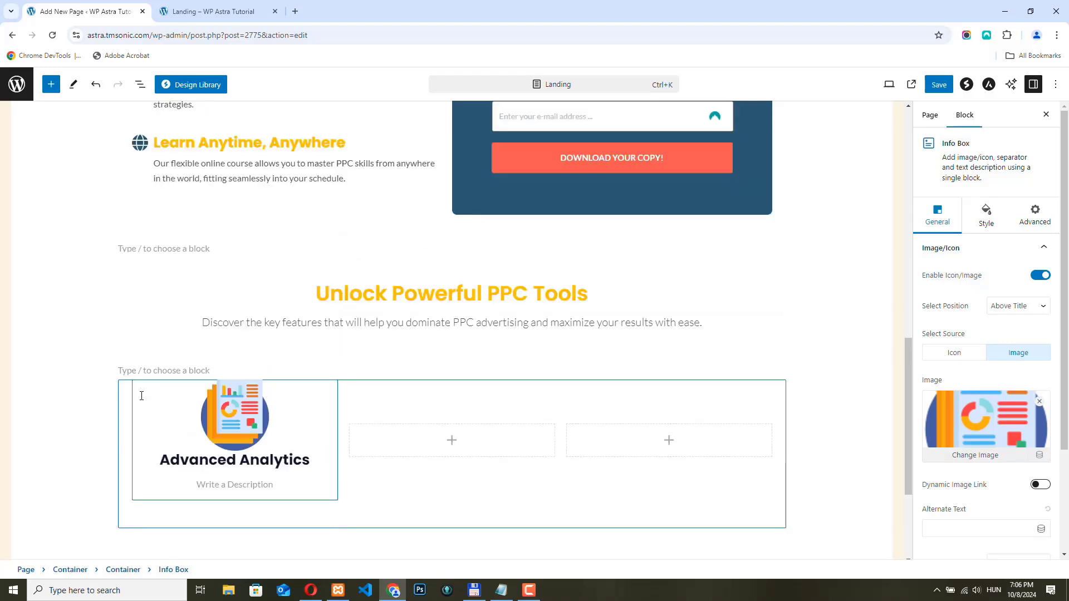
click(228, 483)
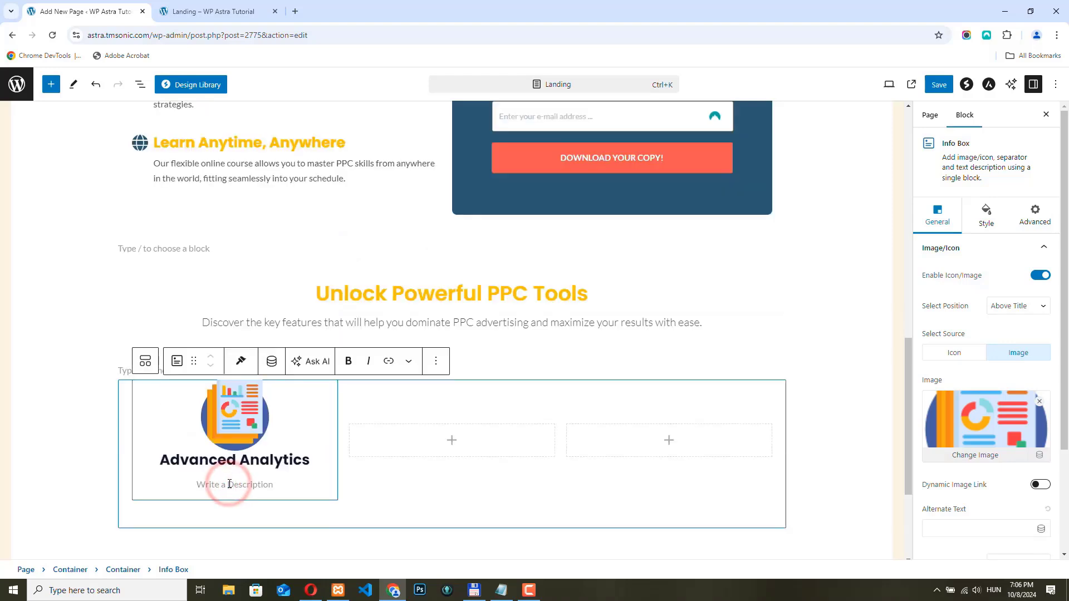
text(Gain in-depth insights into your PPC campaigns with powerful analytics tools. Track performance metrics, analyze trends, and make data-driven decisions to continuously improve your ad efficiency and drive higher conversion rates.)
scroll(983, 201, down, 1)
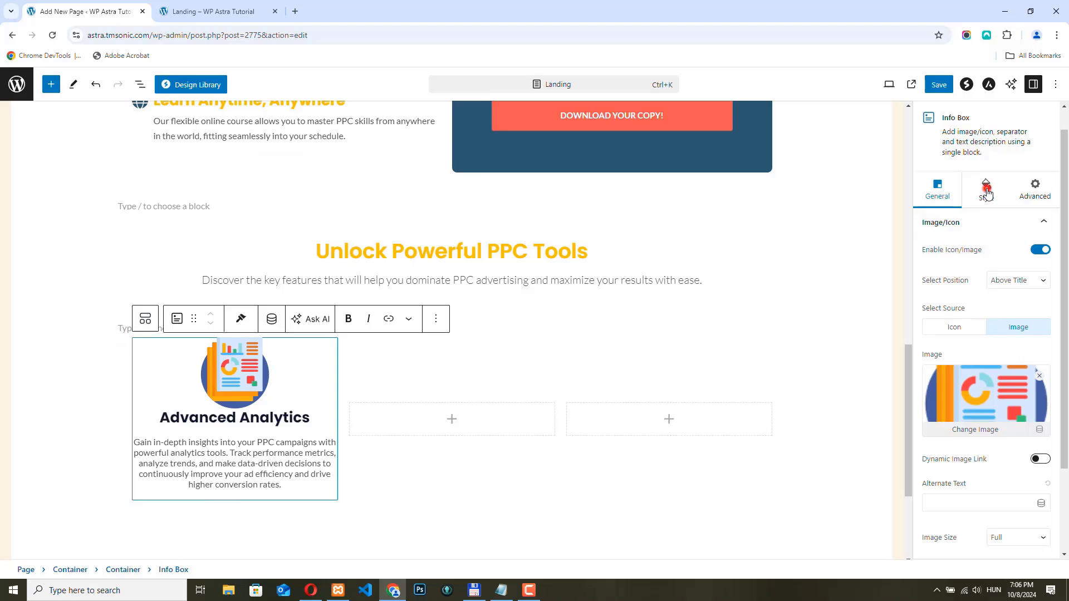
Step: Increase the bottom padding of the info box image to 13 px
click(985, 189)
click(995, 422)
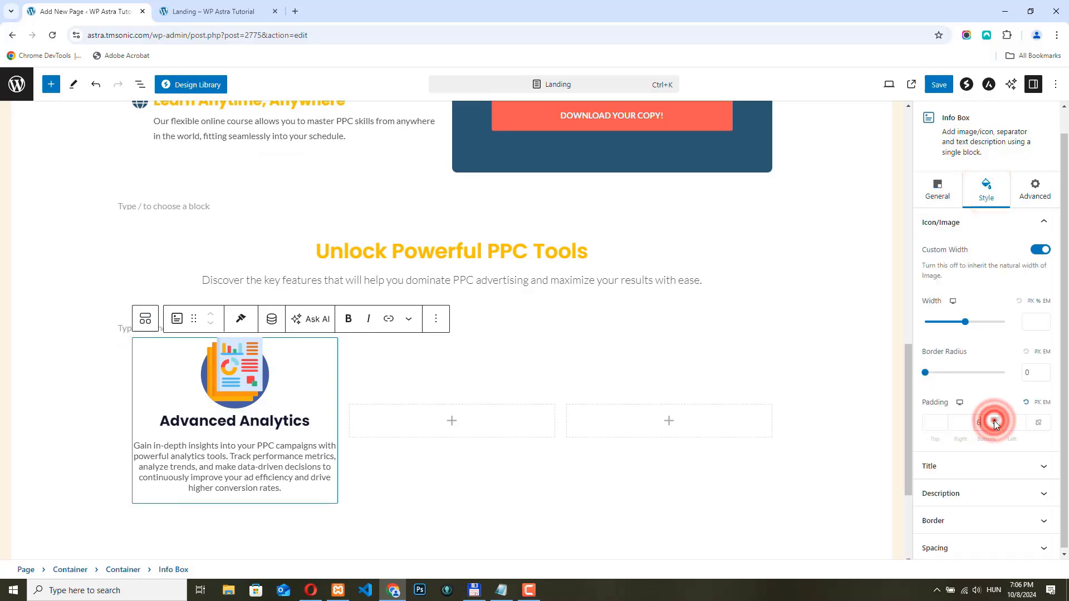
click(994, 422)
click(995, 422)
click(995, 422)
click(994, 422)
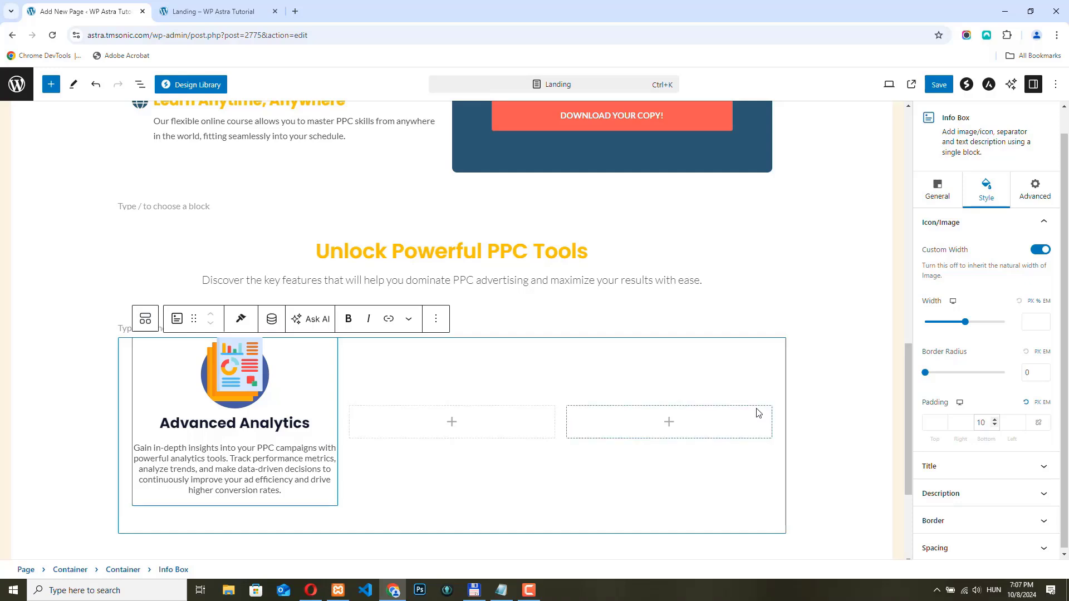
click(995, 420)
click(995, 420)
click(994, 420)
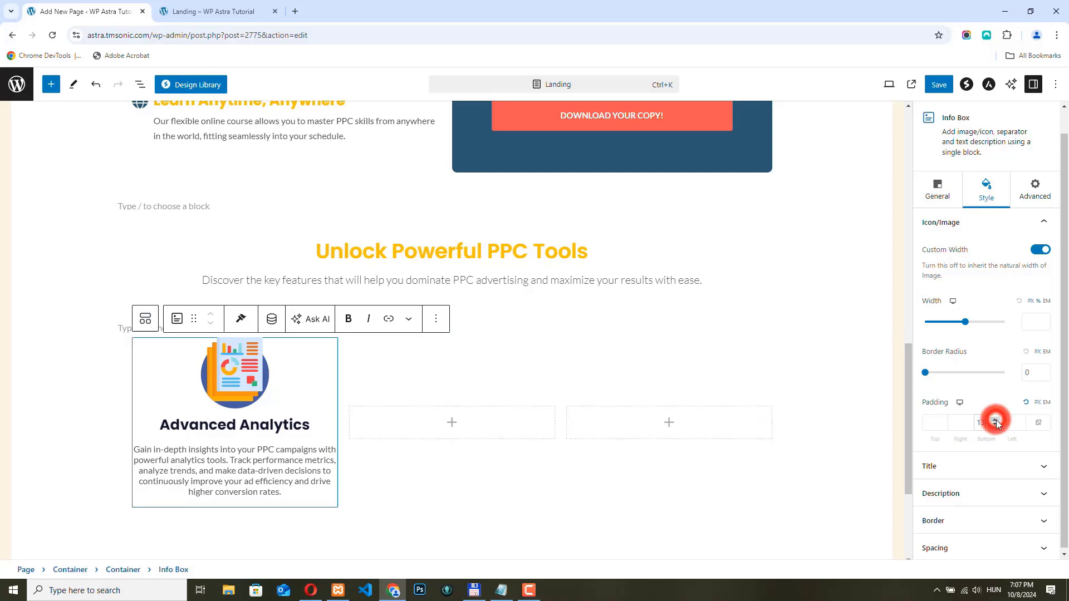
Step: Set the info box title's font size to 24 px and its font weight to 600
click(1043, 466)
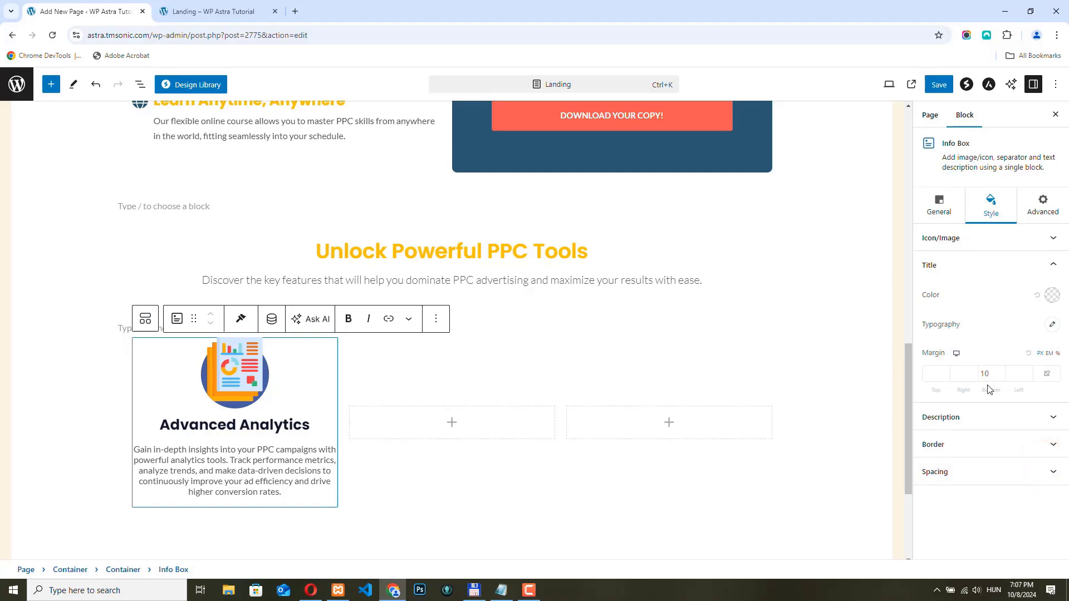
click(1049, 327)
drag(957, 416, 941, 417)
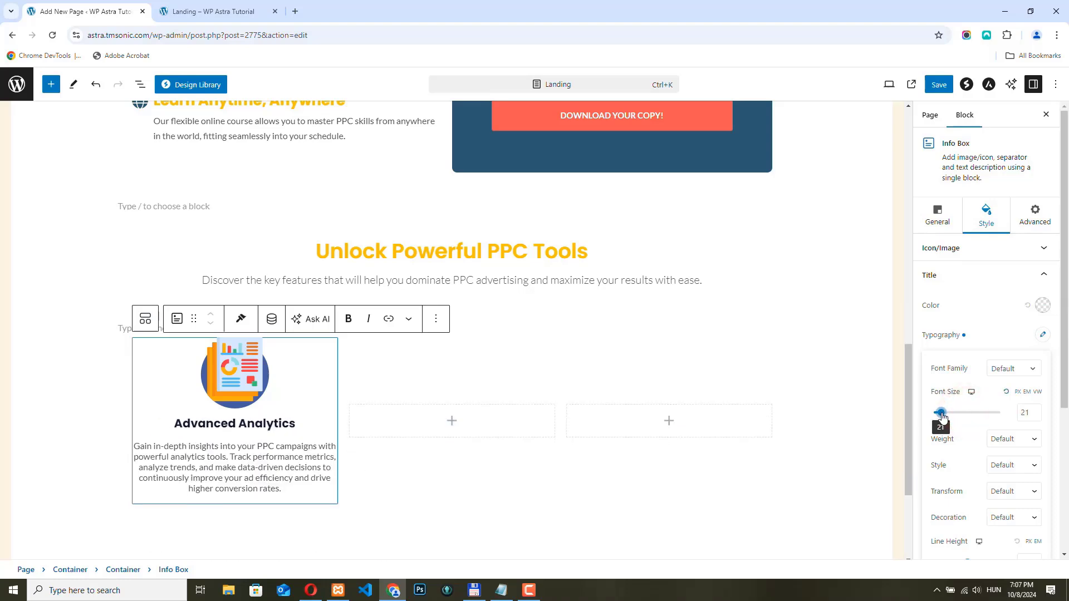
click(1037, 410)
click(1037, 410)
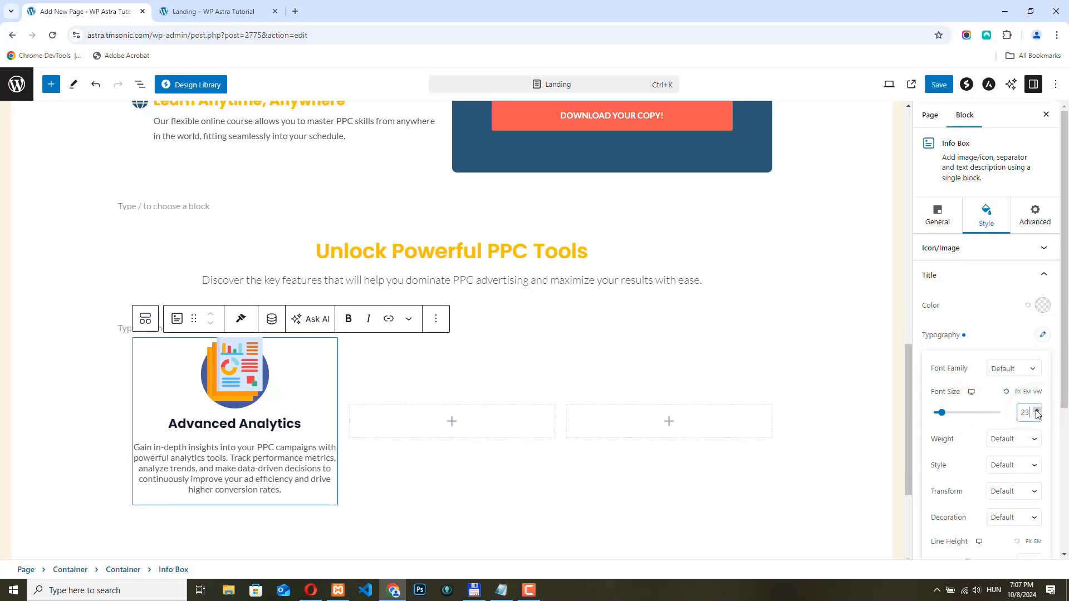
click(1037, 410)
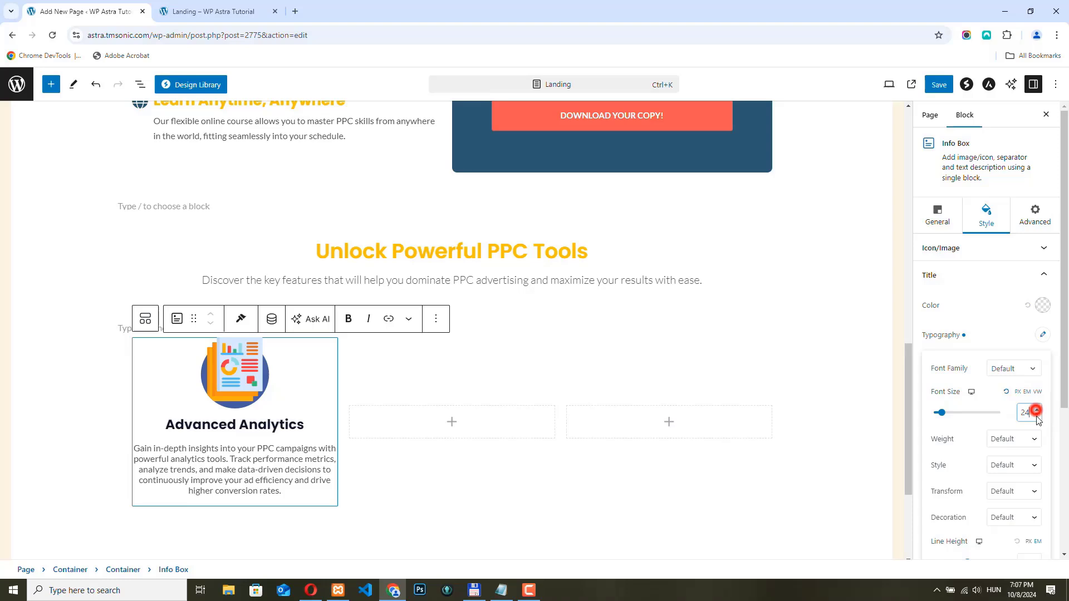
click(998, 443)
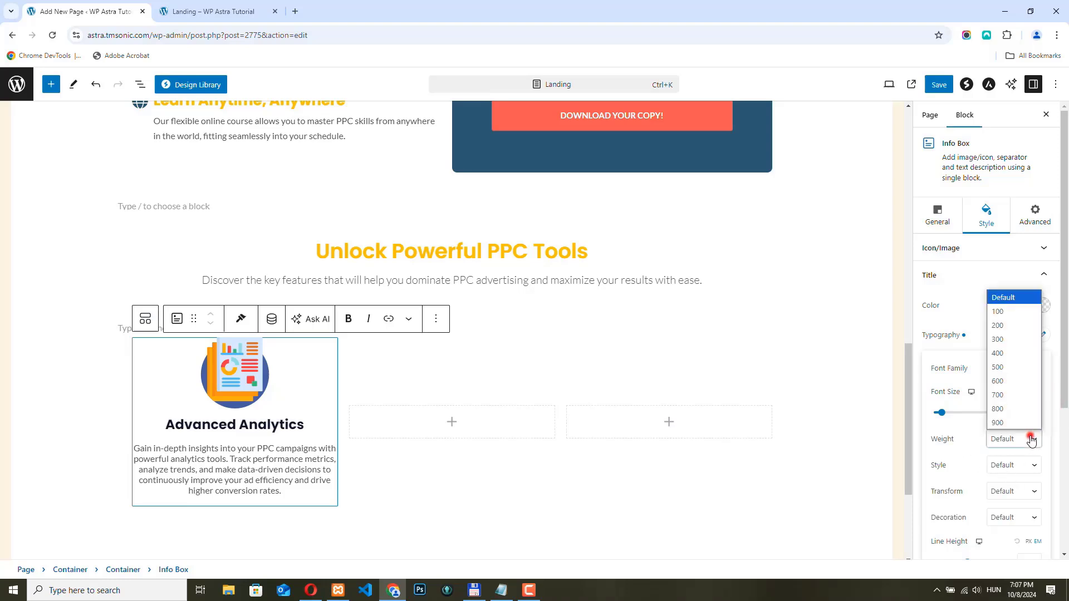
click(1006, 384)
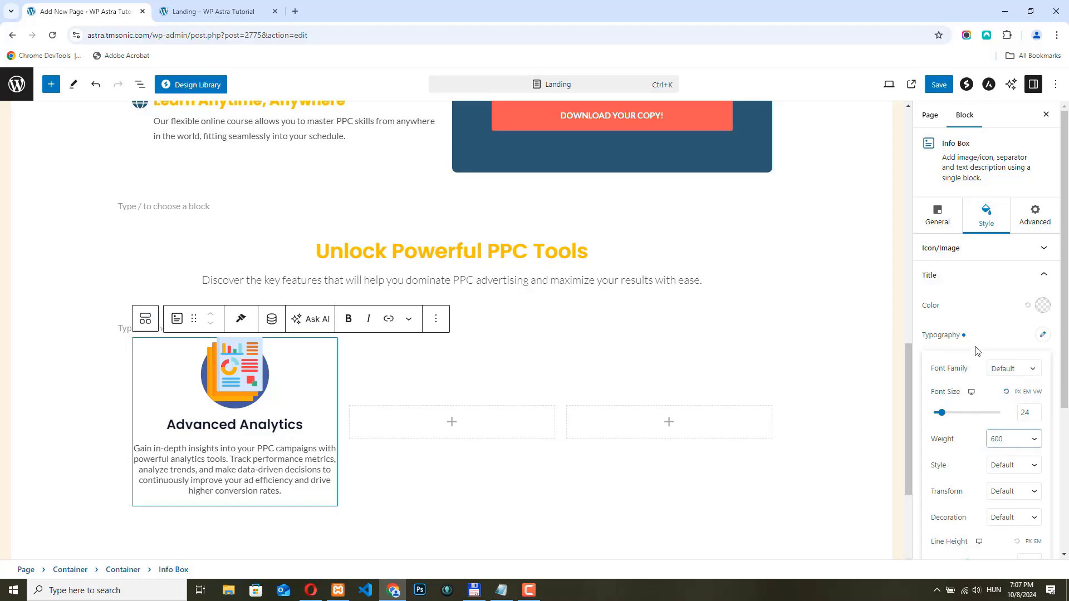
Step: Set the line height of the Advanced Analytics info box's description to 1.7
click(1038, 338)
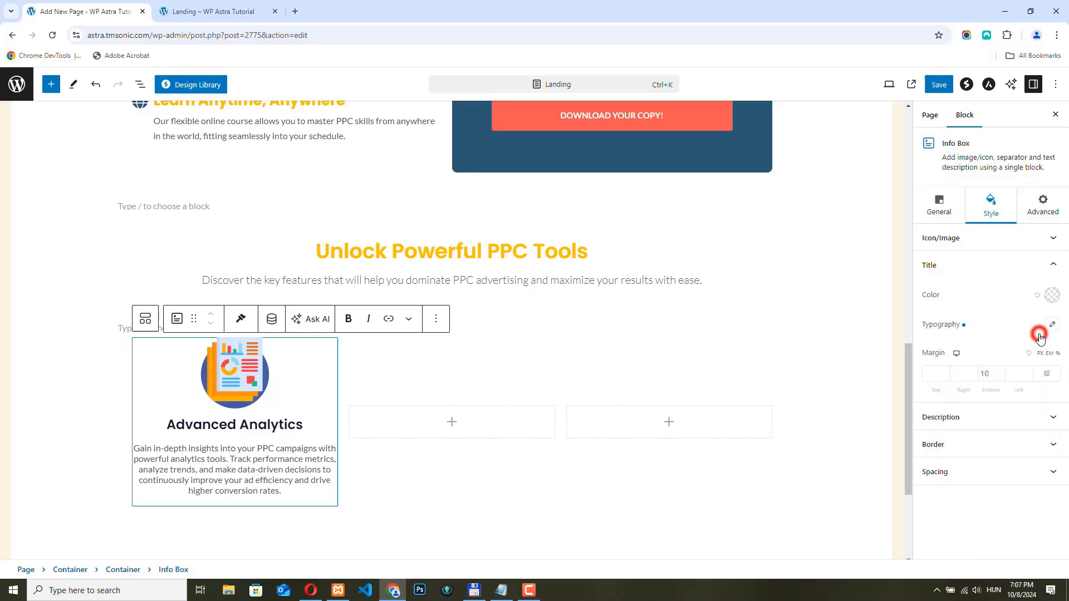
click(998, 418)
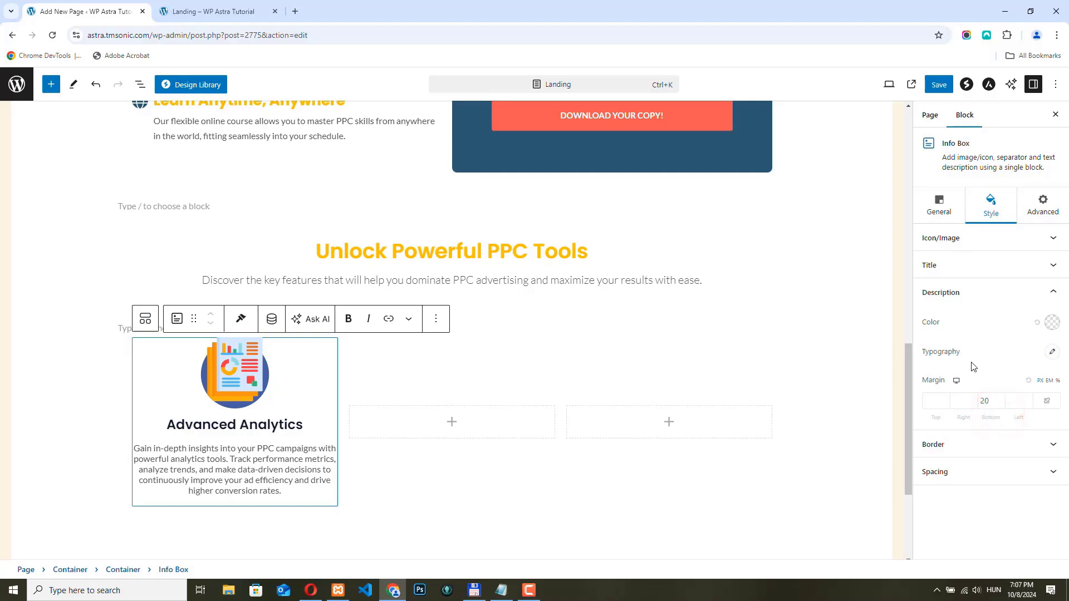
click(1052, 354)
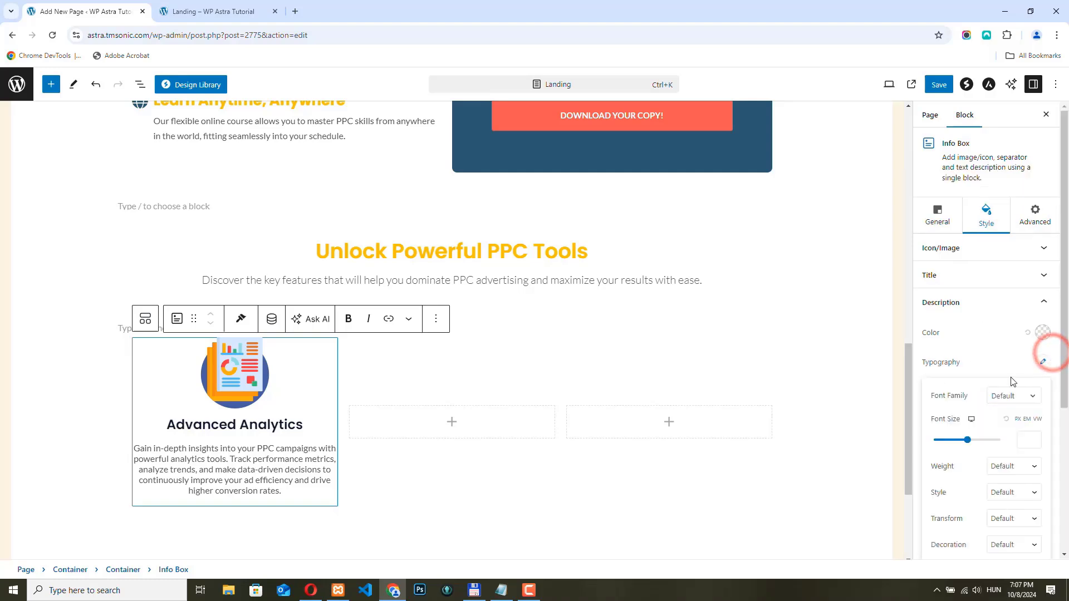
scroll(983, 437, down, 2)
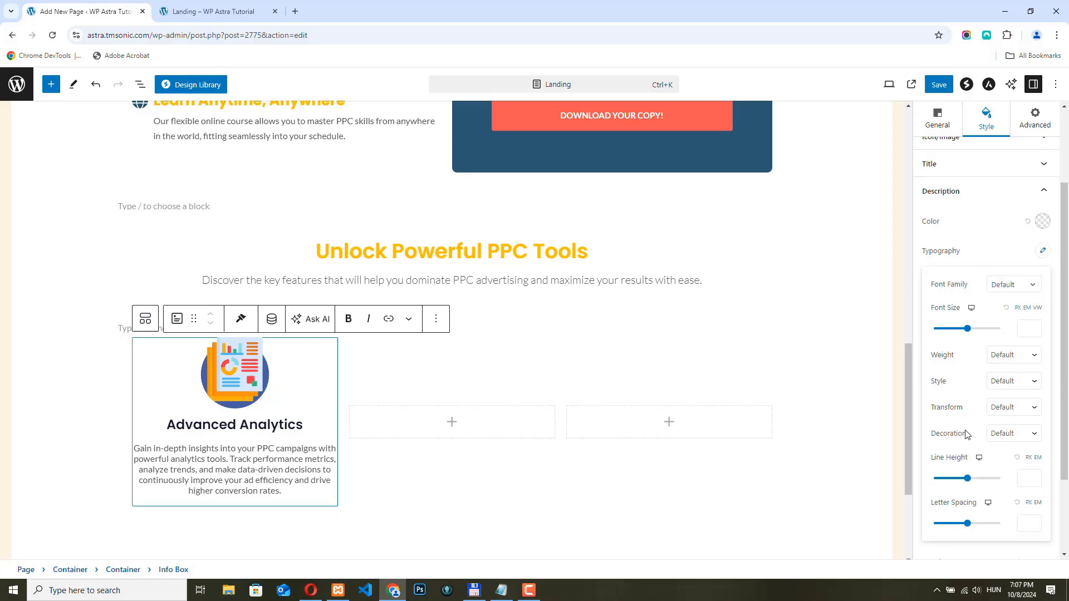
drag(964, 479, 935, 479)
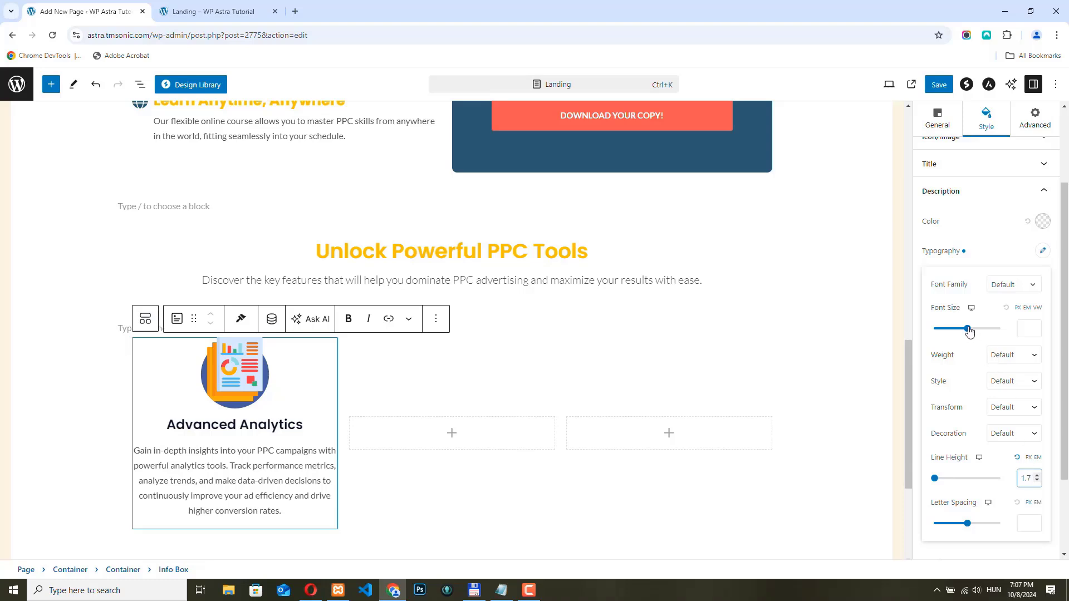
Step: Set the font size of the Advanced Analytics info box's description to 17 px
drag(969, 332, 938, 334)
click(1036, 328)
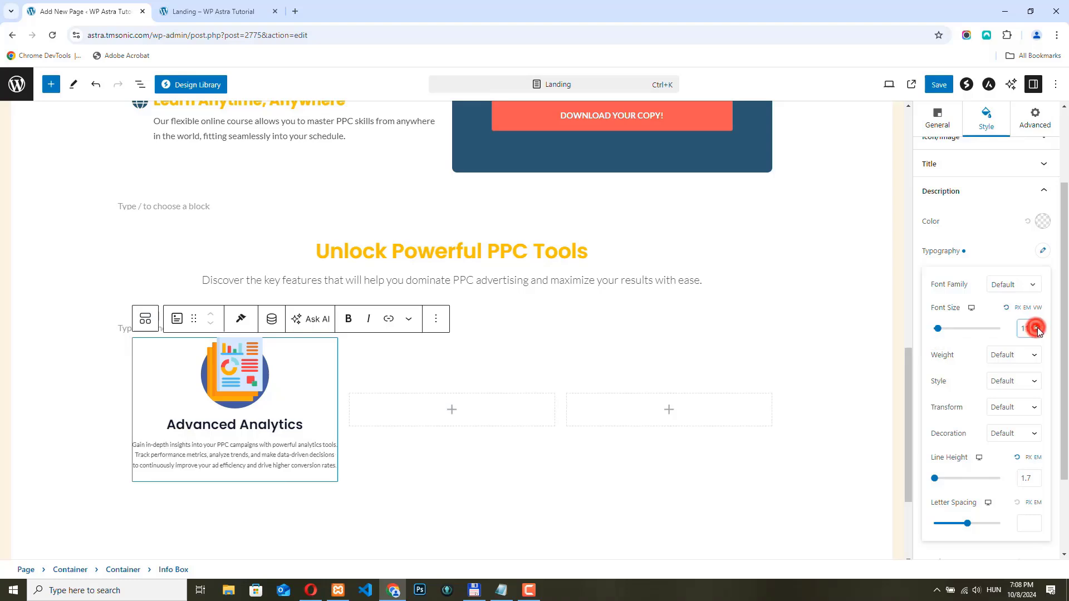
click(1037, 327)
click(1037, 327)
click(1037, 328)
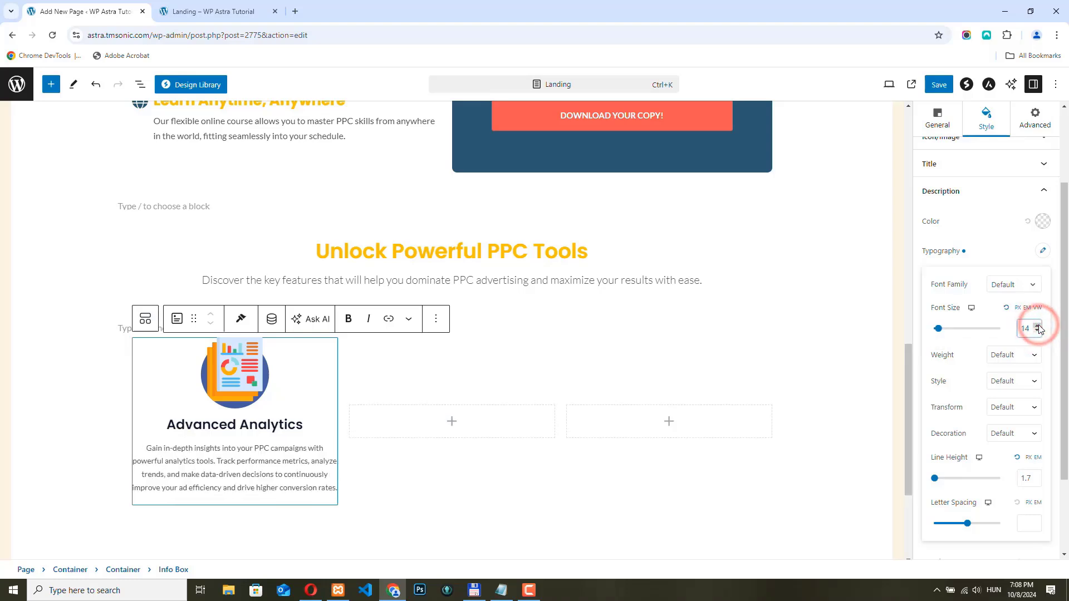
click(1036, 327)
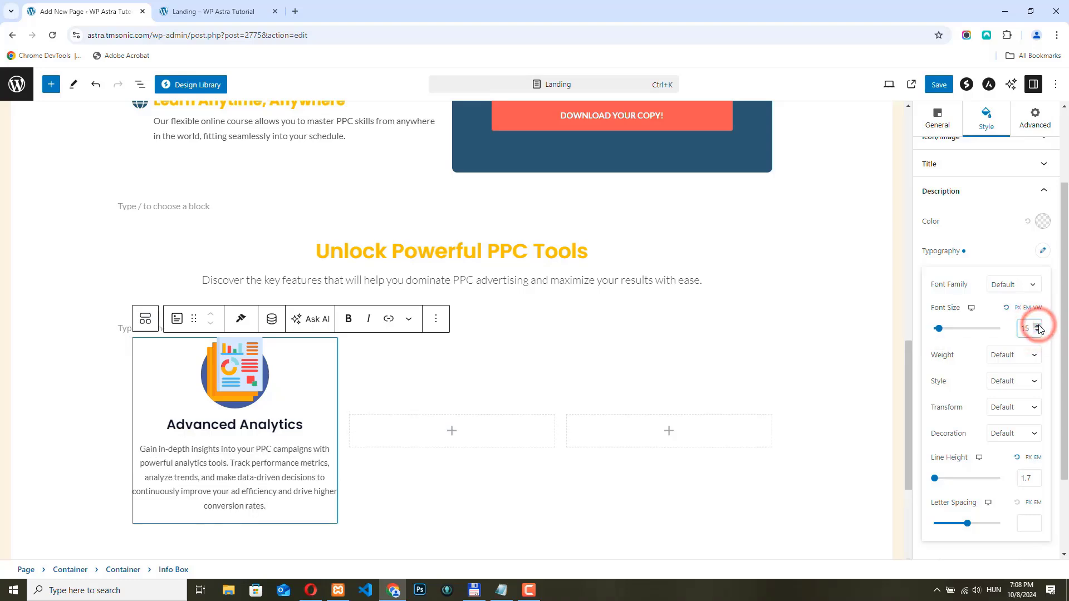
click(1037, 328)
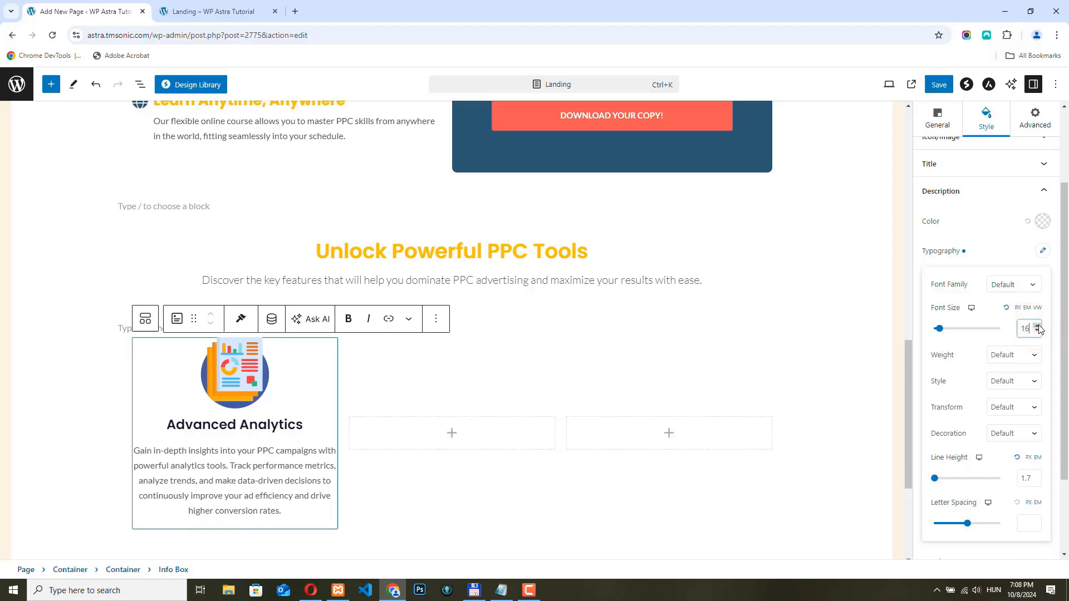
click(1037, 328)
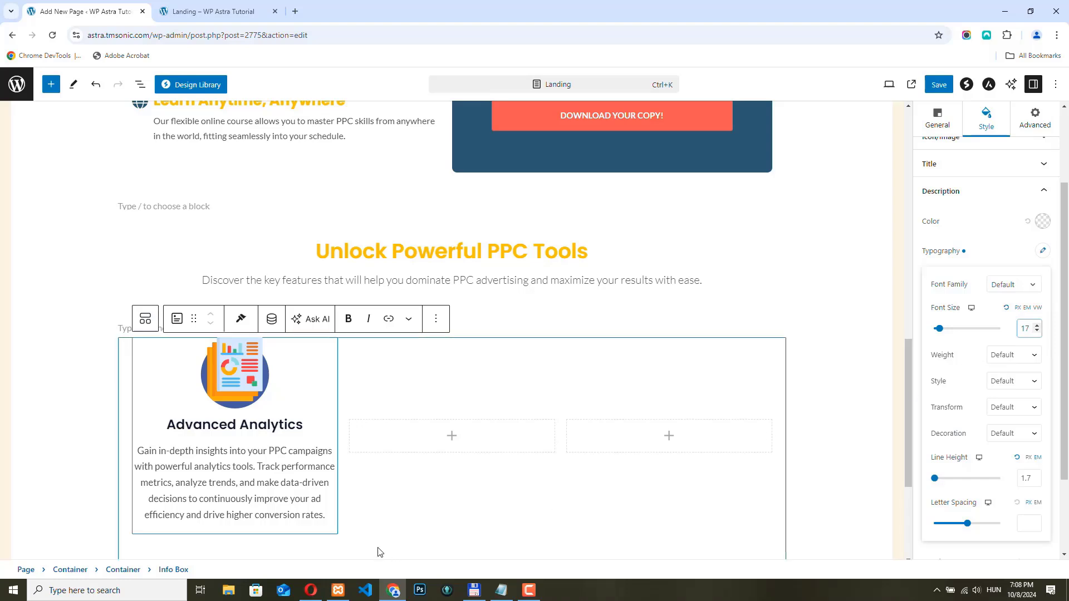
Step: Duplicate the Advanced Analytics info box and move the copy into the empty middle column
scroll(467, 376, down, 3)
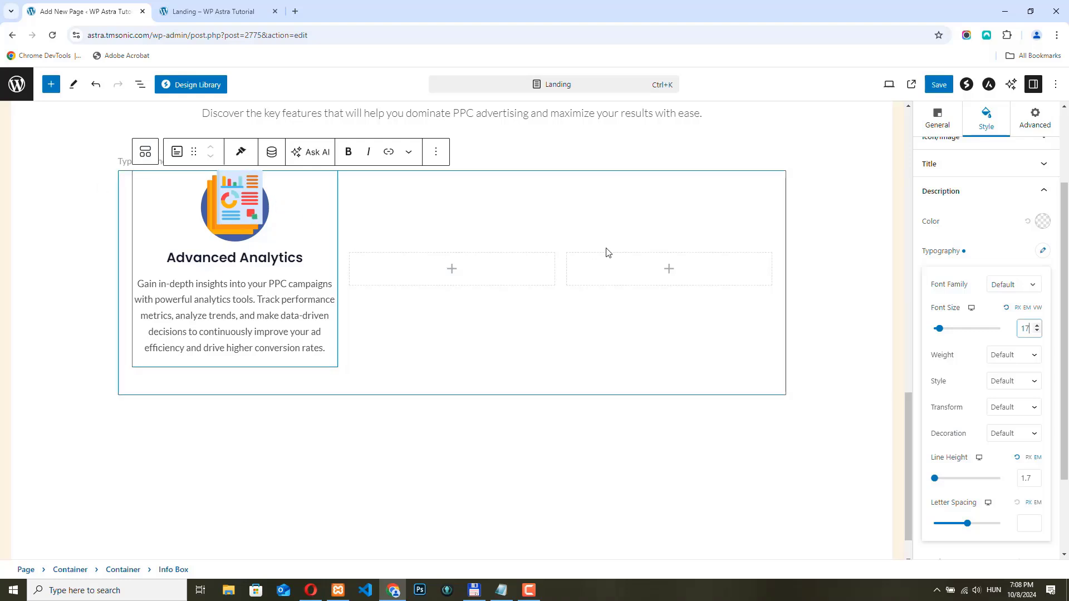
click(435, 152)
click(272, 154)
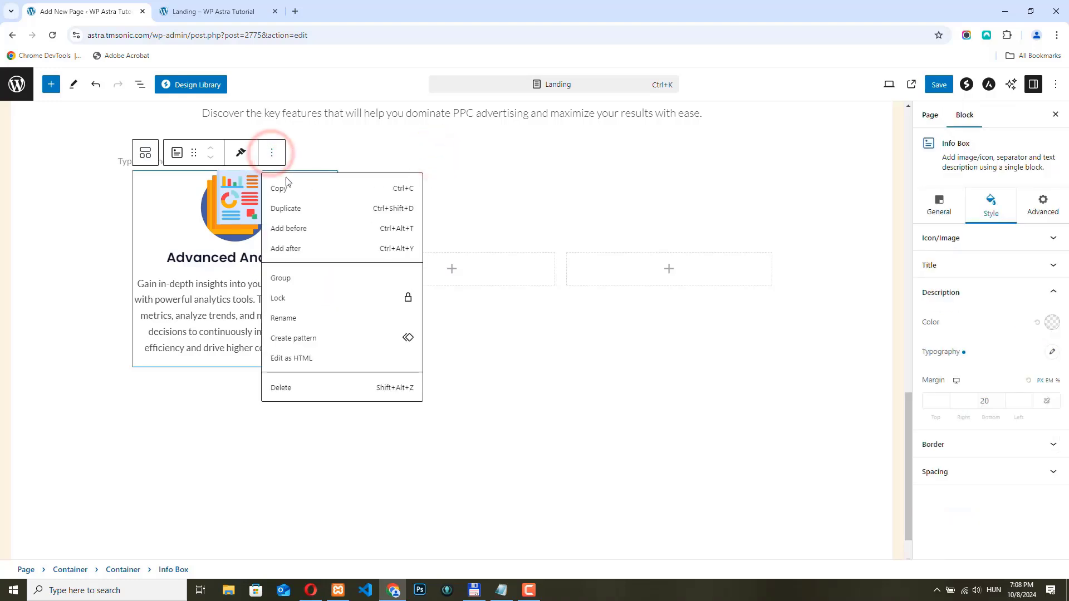
click(153, 199)
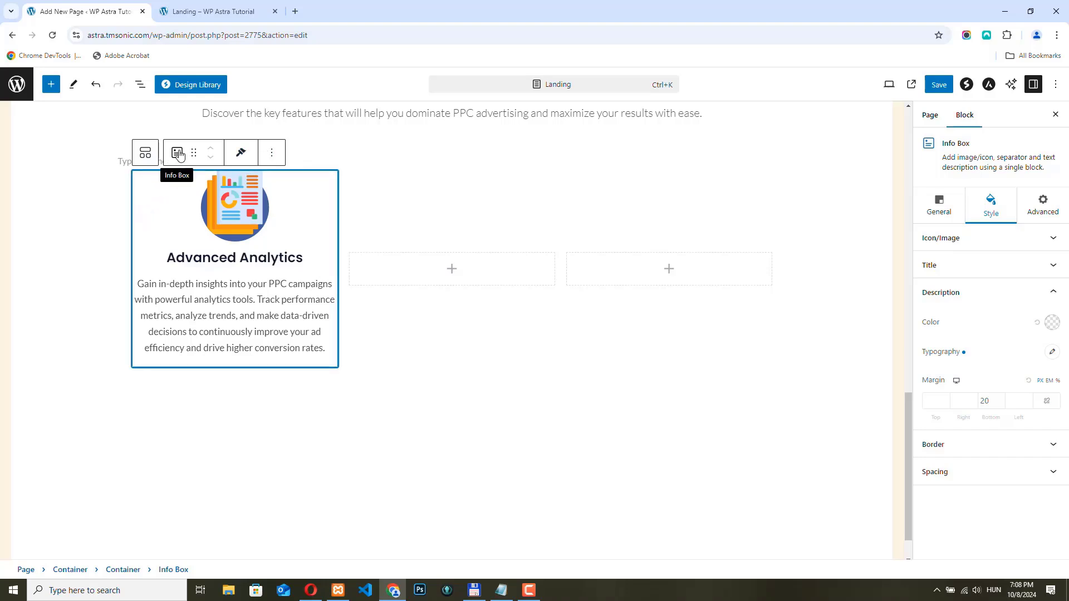
click(272, 152)
click(304, 214)
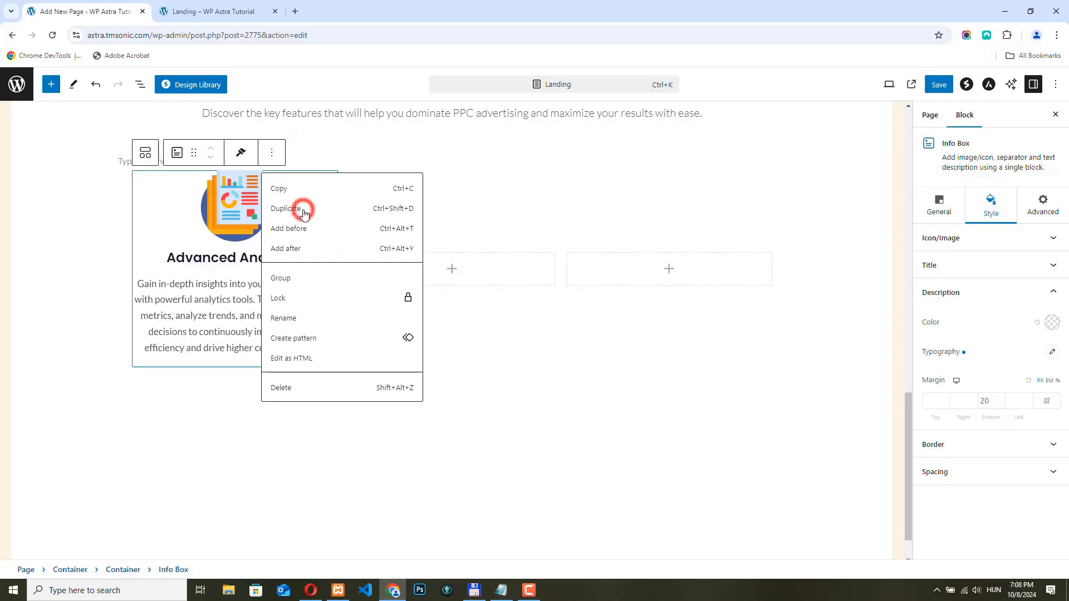
click(306, 262)
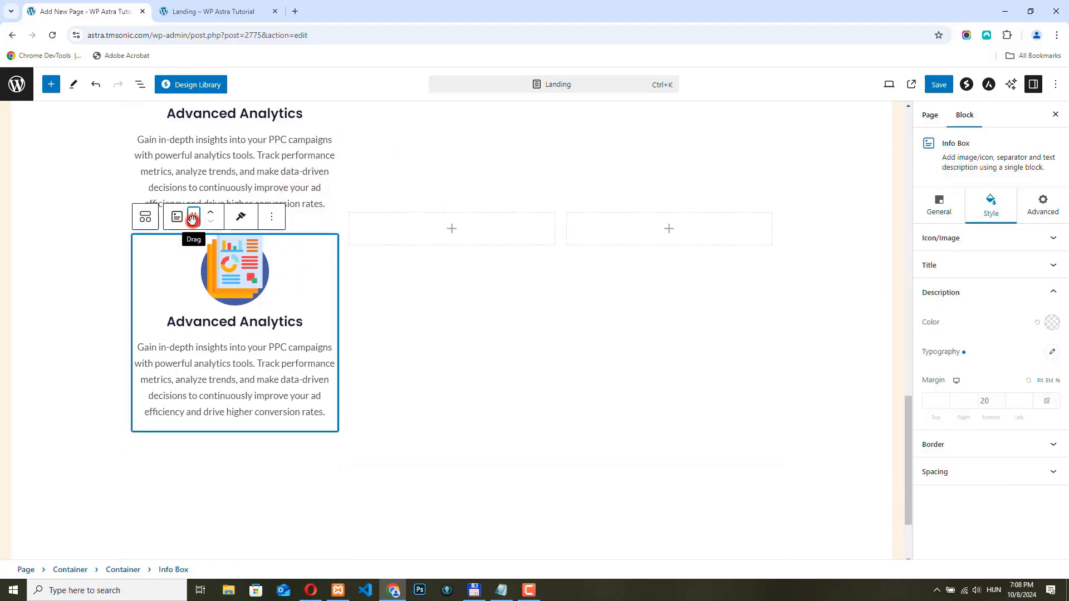
drag(193, 218, 423, 227)
Step: Duplicate the middle column's info box and move the copy into the empty third column
click(489, 219)
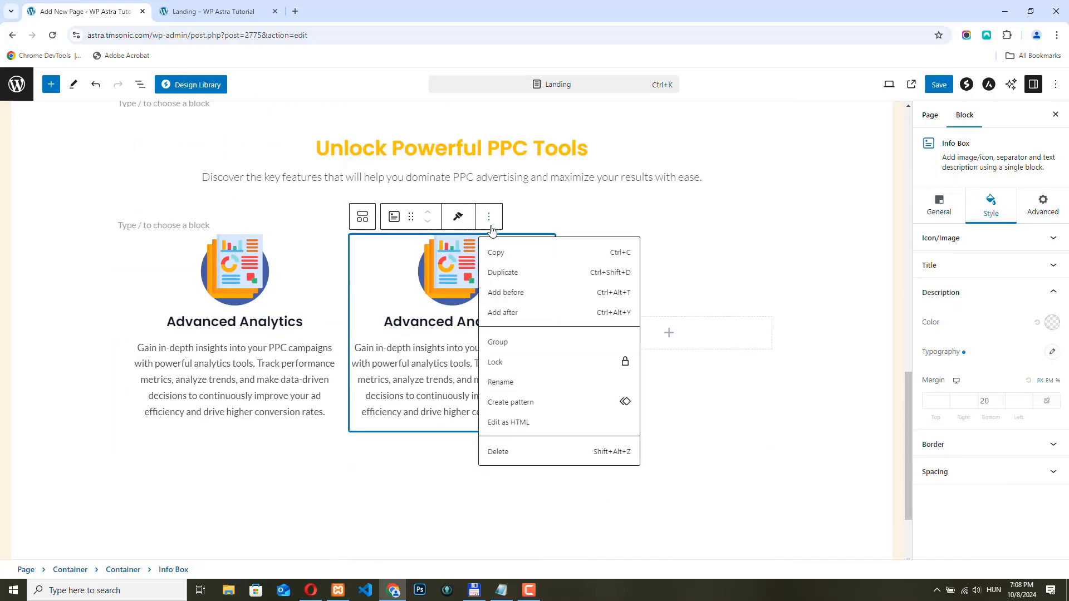
click(503, 273)
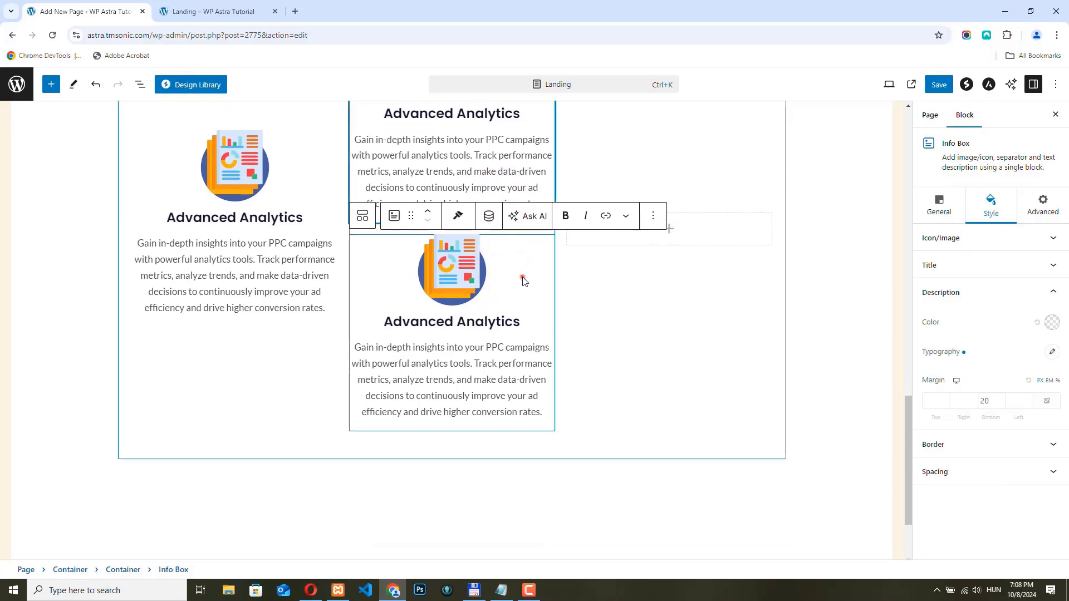
click(522, 276)
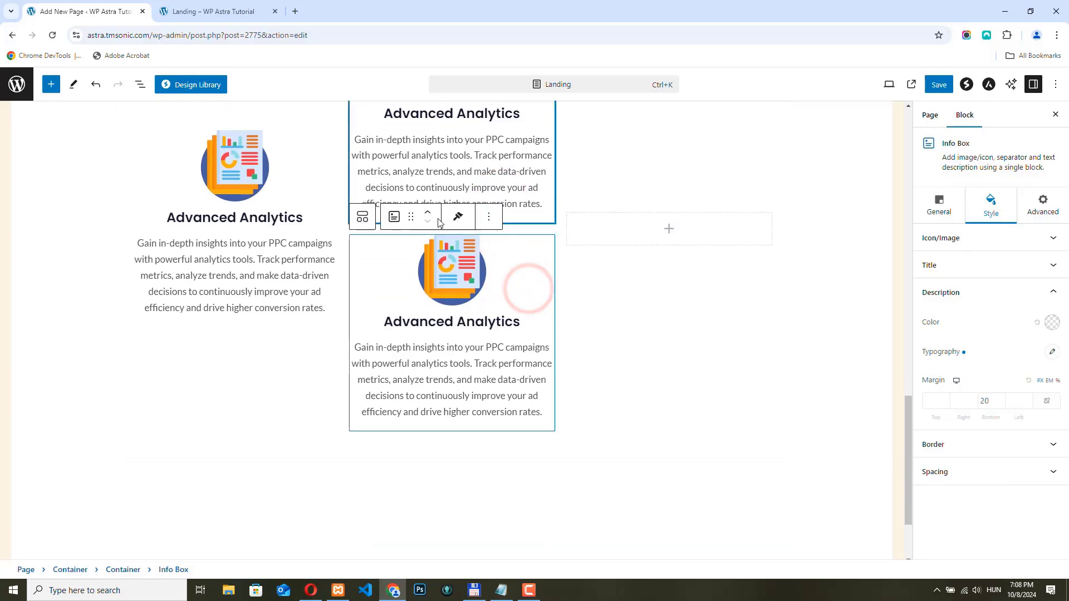
drag(411, 216, 643, 222)
scroll(643, 228, down, 4)
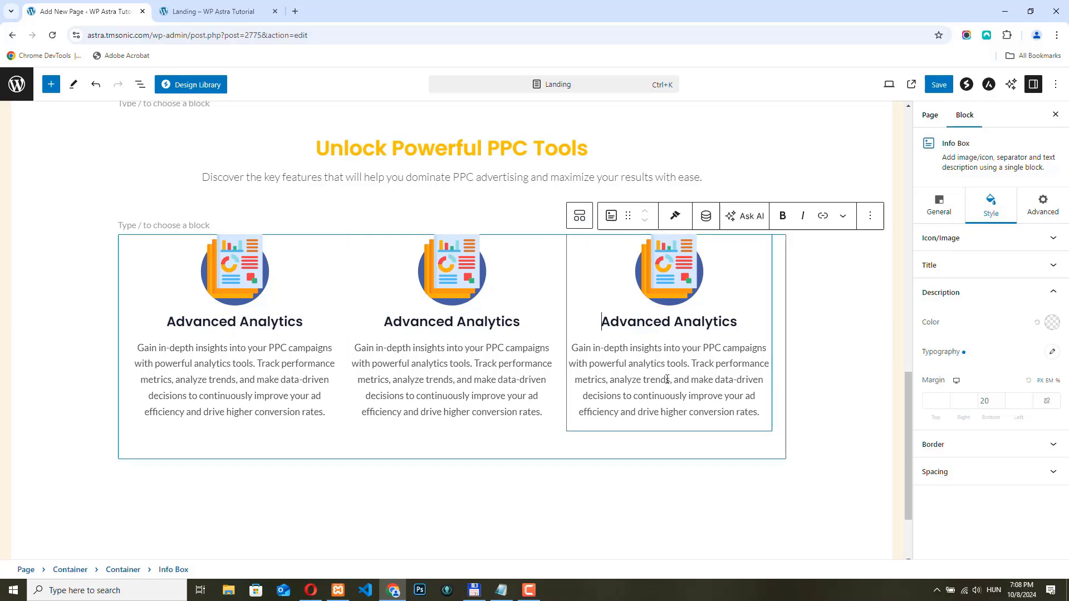
Step: Replace the middle info box's image with an uploaded magnifying-glass icon and the third info box's image with a red gavel icon
click(512, 281)
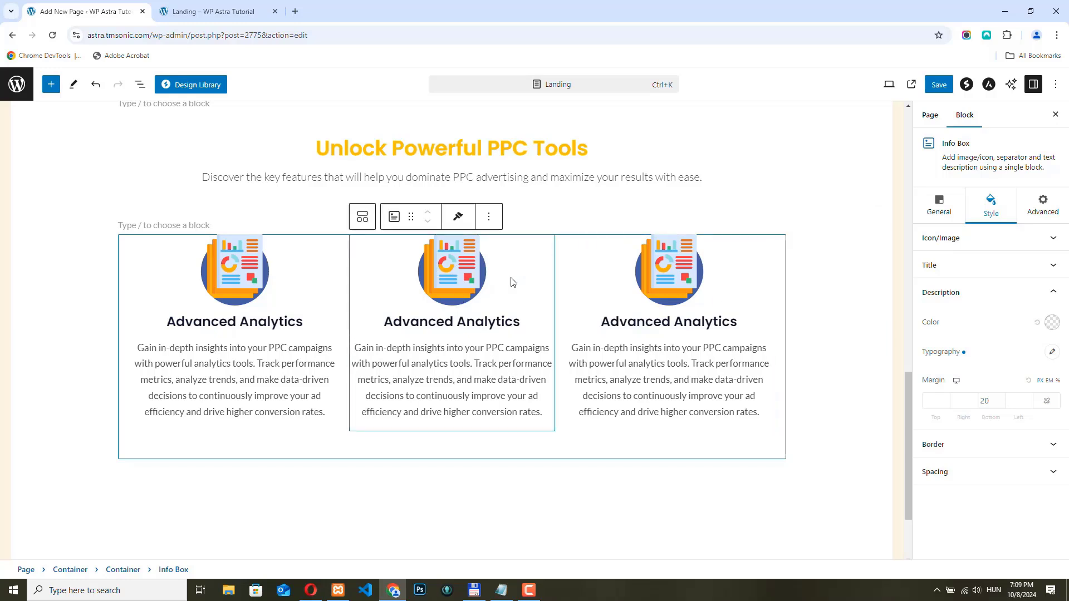
click(944, 206)
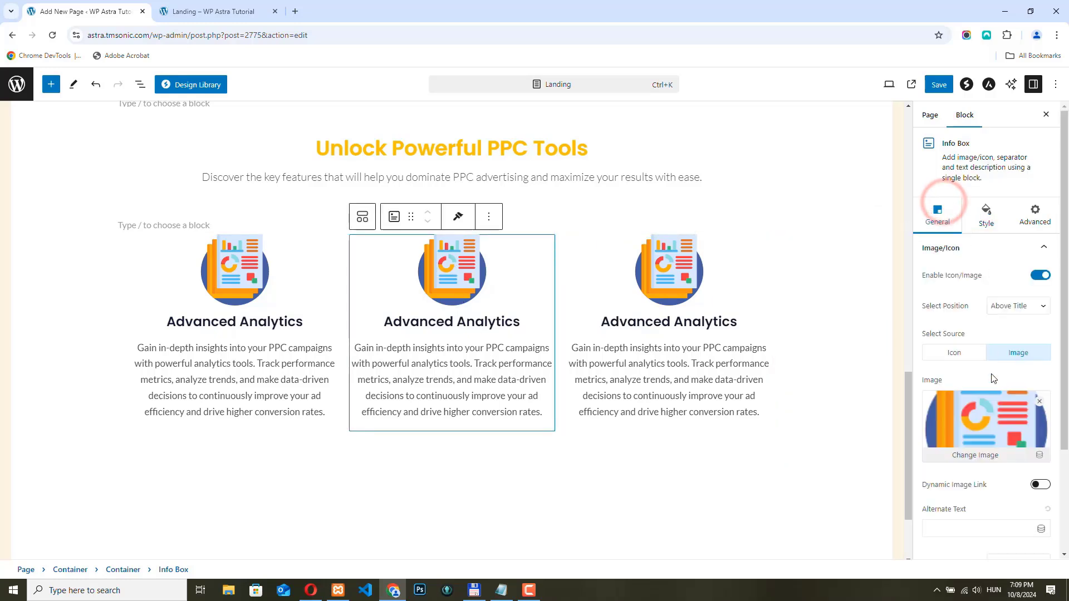
click(980, 456)
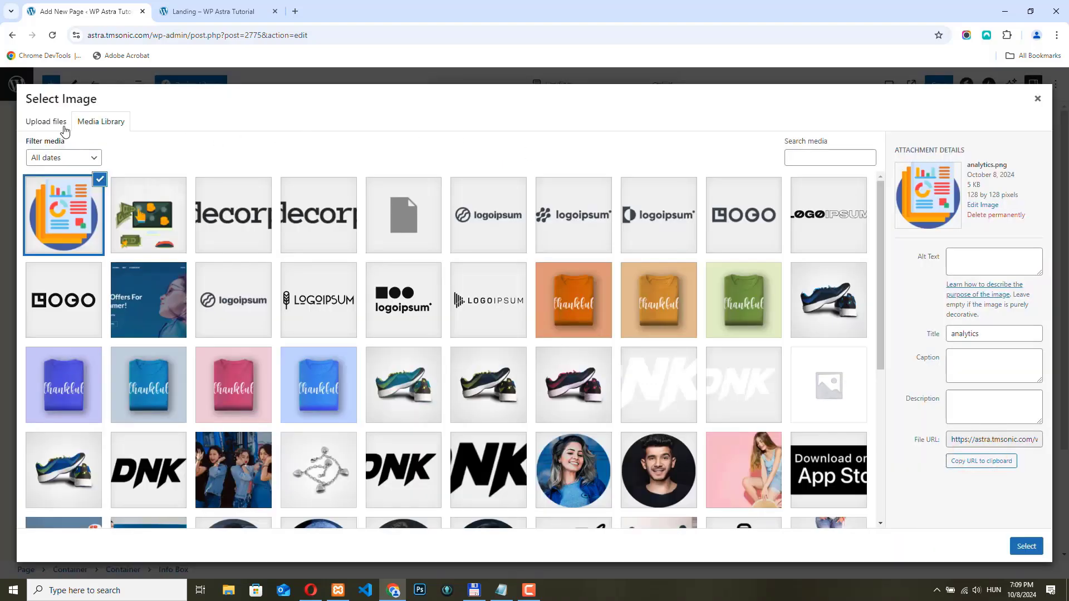
click(56, 122)
click(529, 306)
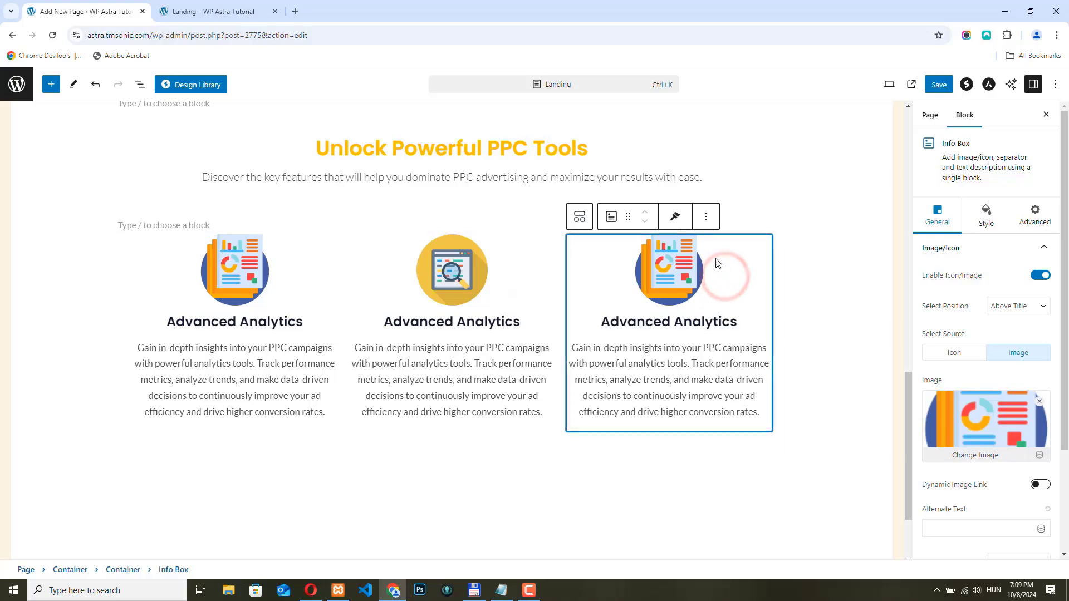
click(985, 456)
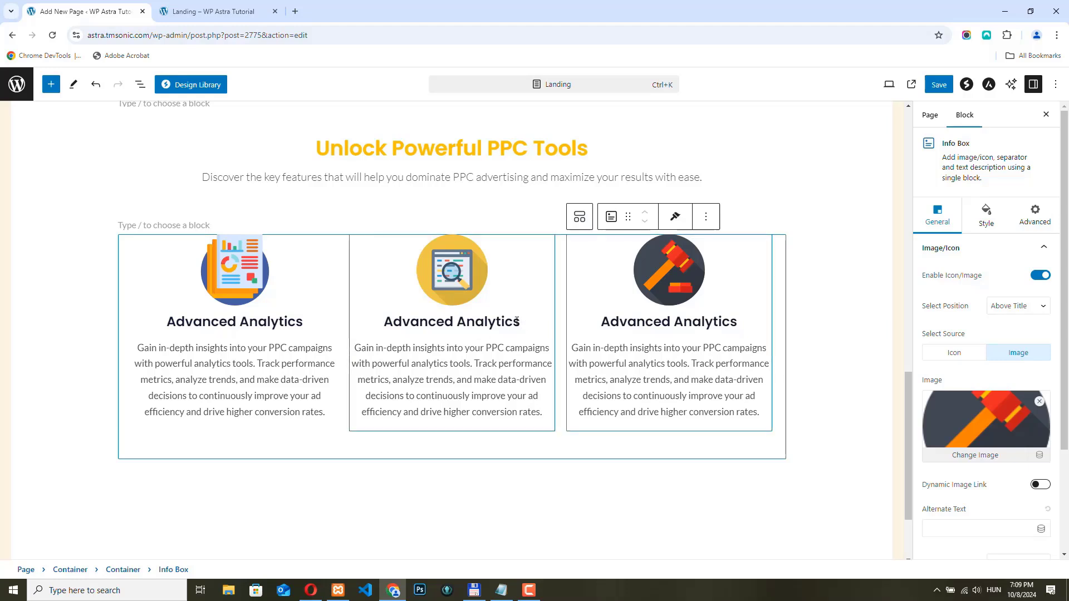
Step: Replace the middle info box's title with "Keyword Optimization"
drag(517, 321, 397, 322)
key(BackSpace)
key(BackSpace)
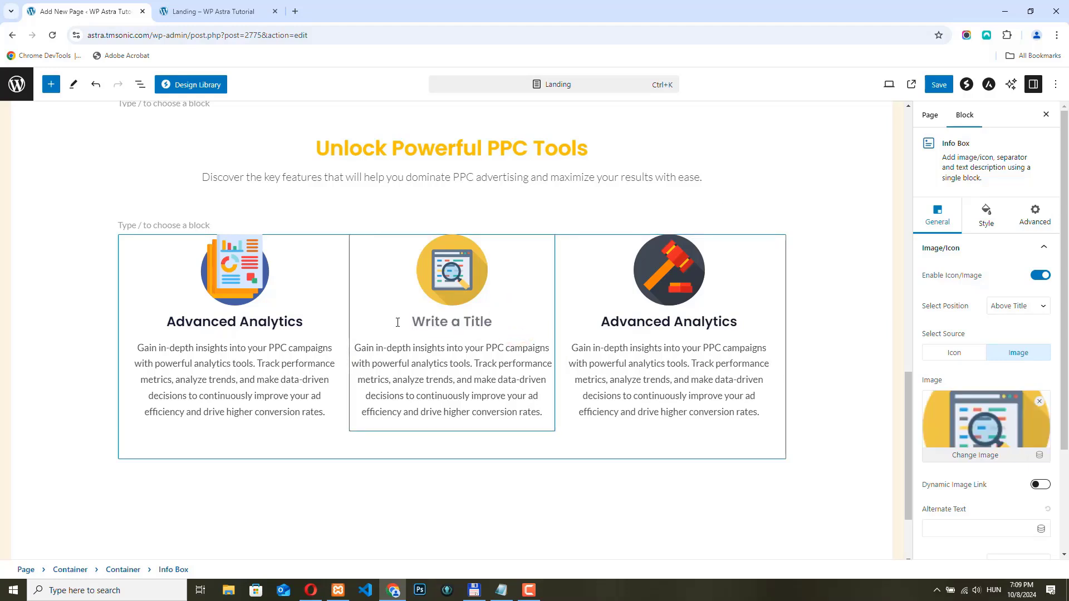
text(Keyword Optimization)
Step: Replace the middle info box's description with the text beginning "Discover and refine the most effective keywords for your campaigns."
drag(543, 413, 368, 349)
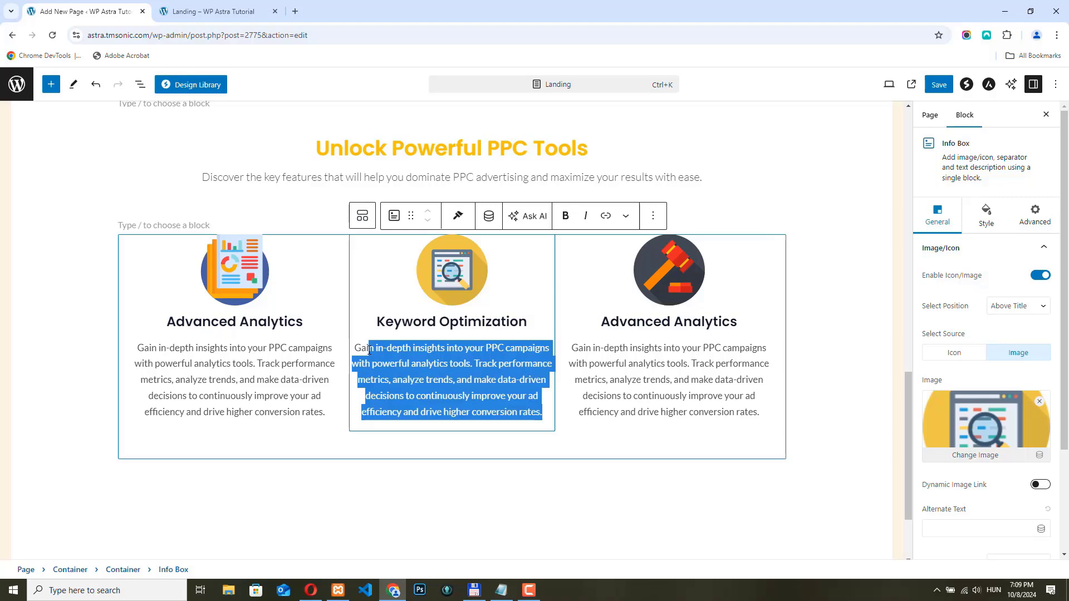
key(BackSpace)
key(BackSpace)
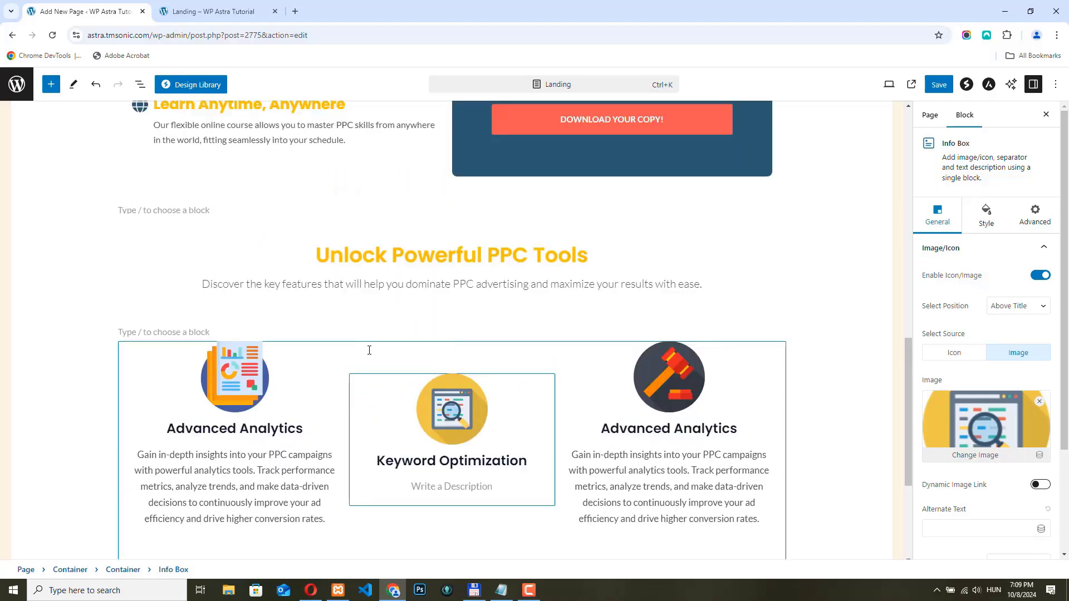
click(448, 487)
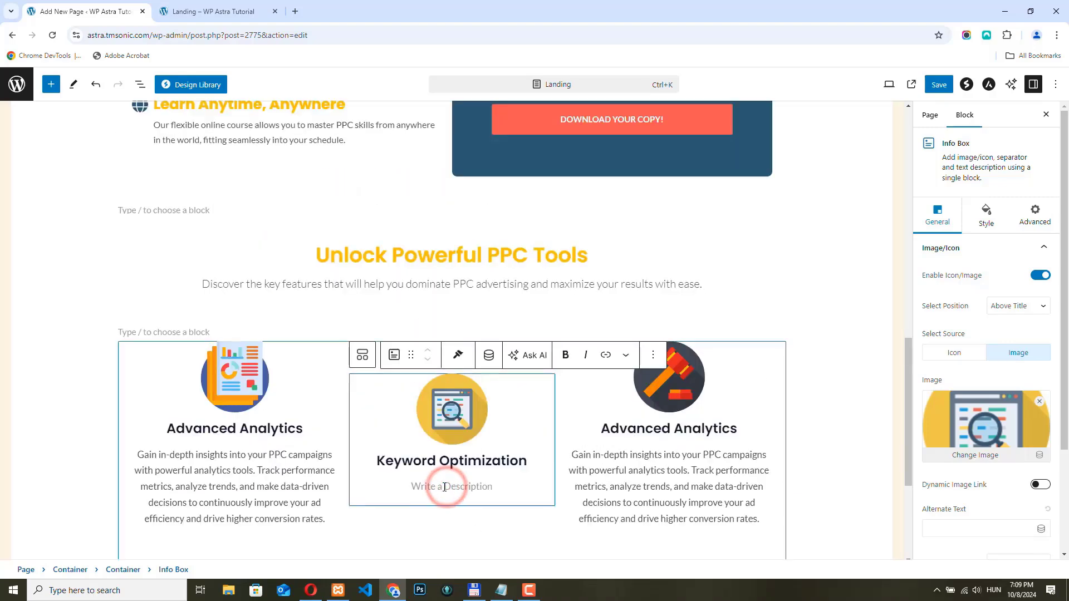
text(Discover and refine the most effective keywords for your campaigns. Our tools help you identify high-traffic, low-competition keywords, ensuring your ads reach the right audience and improve click-through rates and conversions.)
Step: Replace the third info box's title with "Automated Bidding"
drag(739, 396, 612, 397)
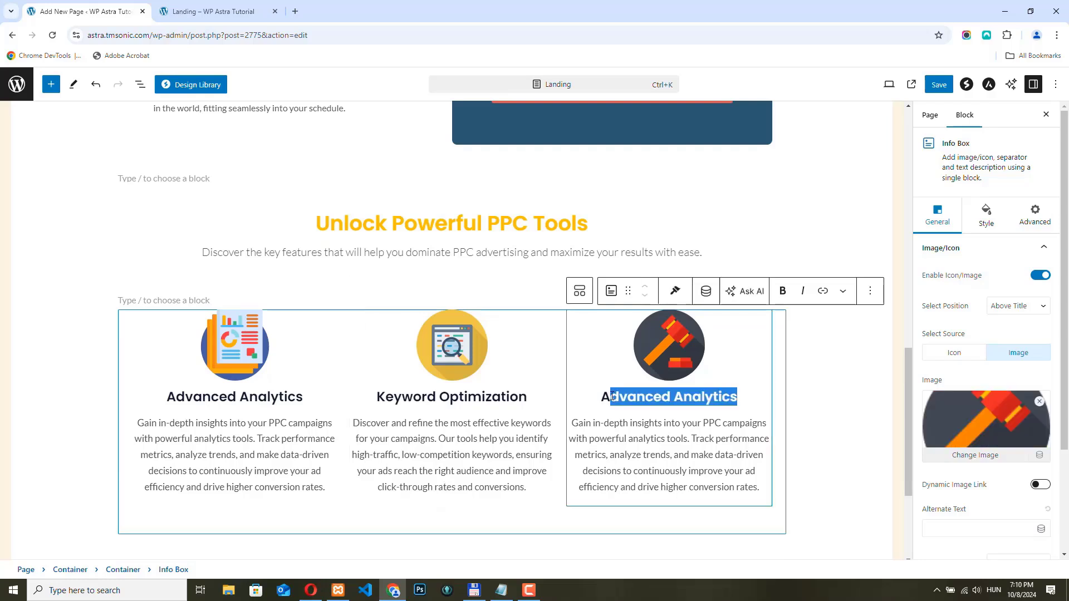
key(BackSpace)
key(BackSpace)
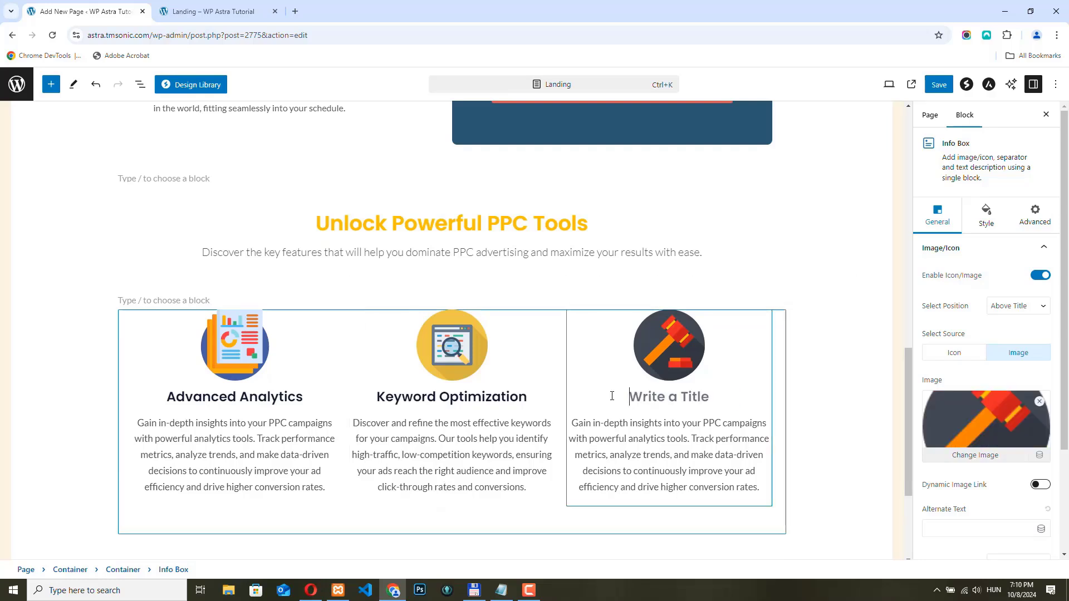
text(Automated Bidding)
Step: Replace the third info box's description with the text beginning "Simplify campaign management with automated bidding."
drag(759, 488, 586, 424)
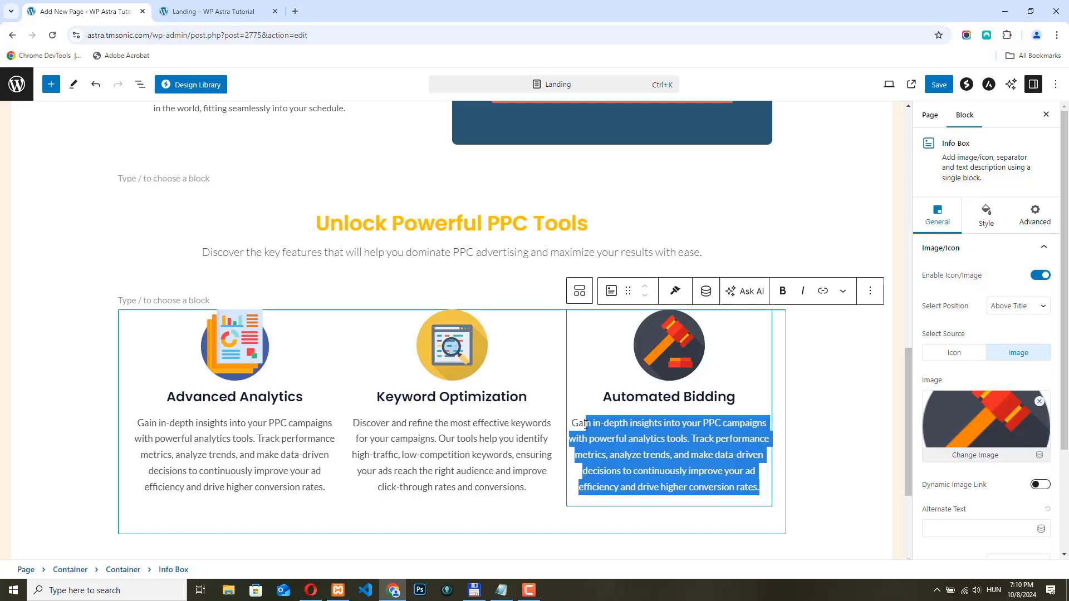
key(BackSpace)
key(BackSpace)
scroll(586, 424, up, 1)
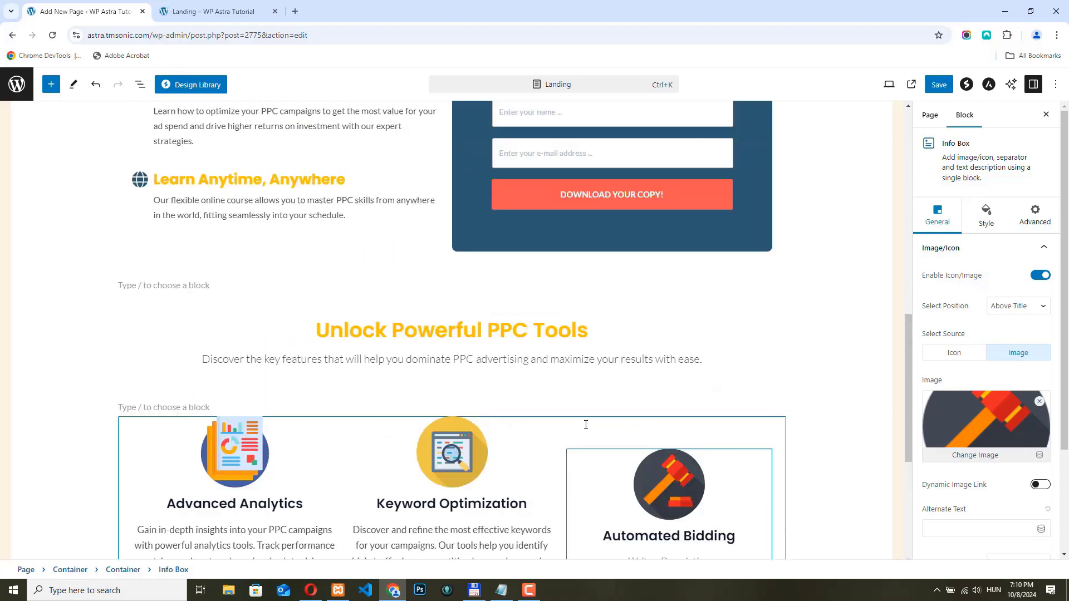
scroll(722, 445, down, 5)
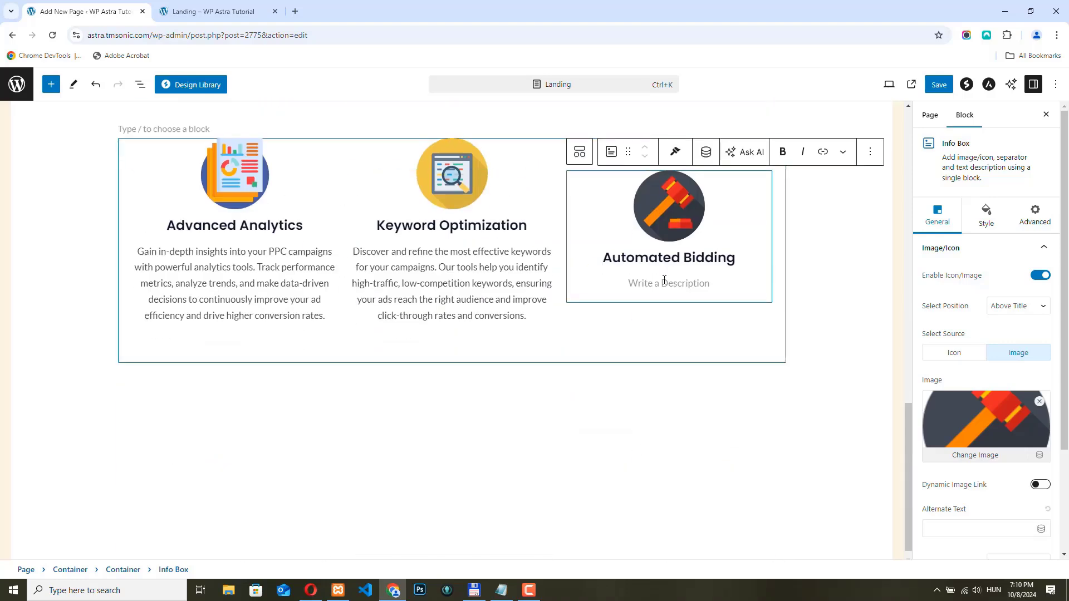
text(Simplify campaign management with automated bidding. Our system adjusts bids in real-time to maximize your ROI, ensuring you get the best value for every click while saving time and reducing manual effort.)
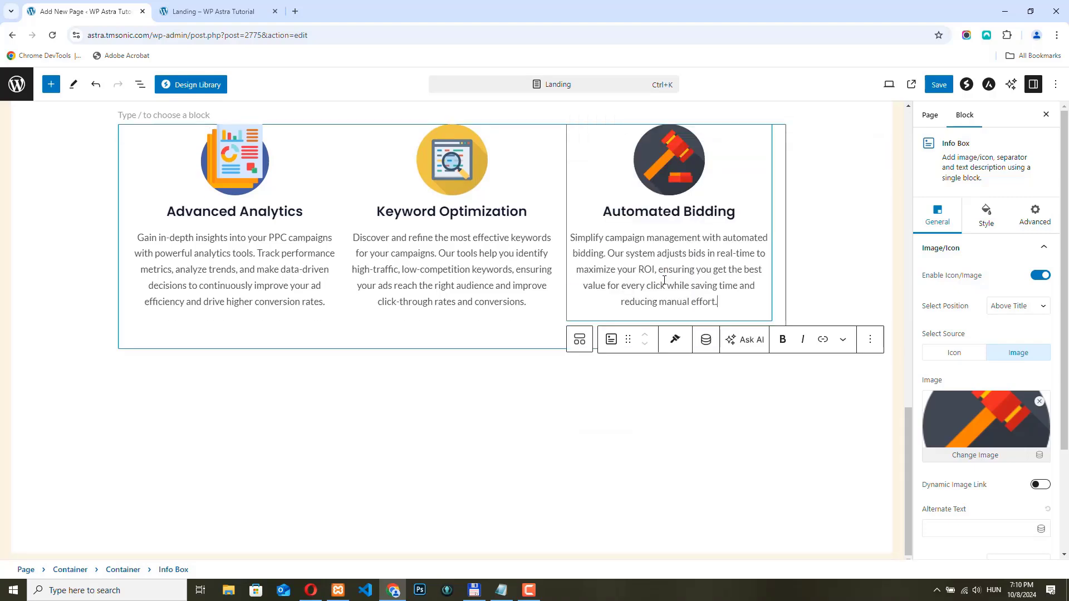
Step: Deselect the info box and save the landing page
click(873, 254)
scroll(872, 253, up, 4)
click(939, 84)
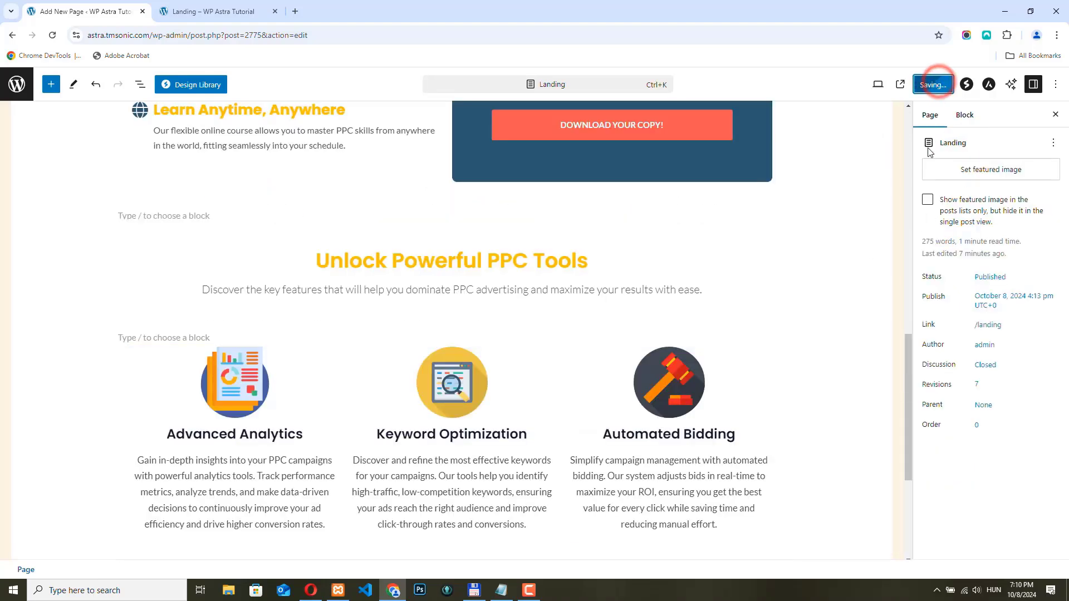
Step: Reload the published landing page, check the row of info boxes, and return to the page editor
click(203, 11)
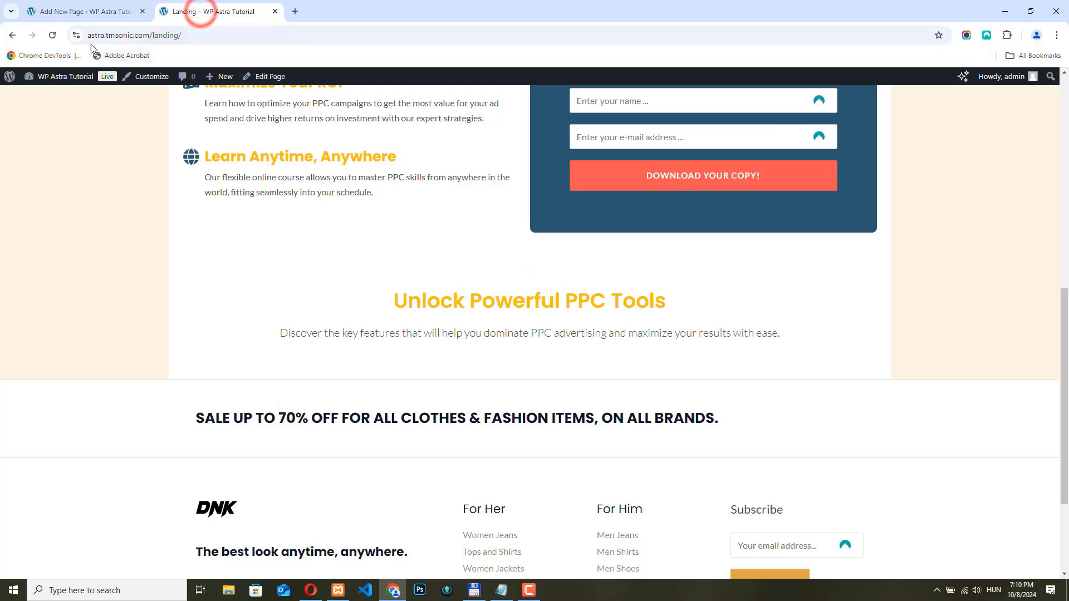
click(54, 35)
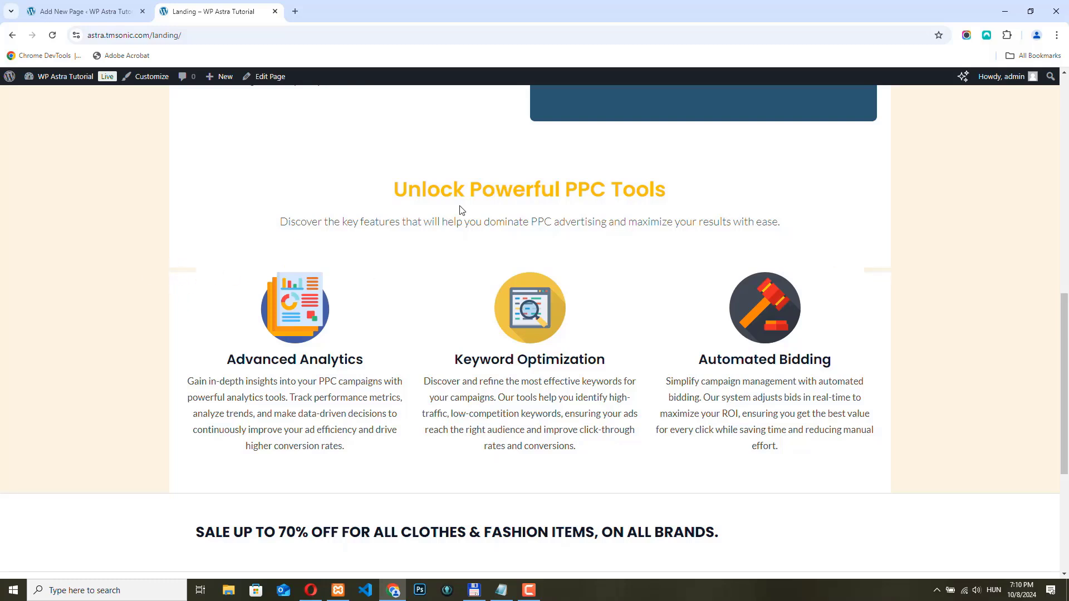
click(87, 11)
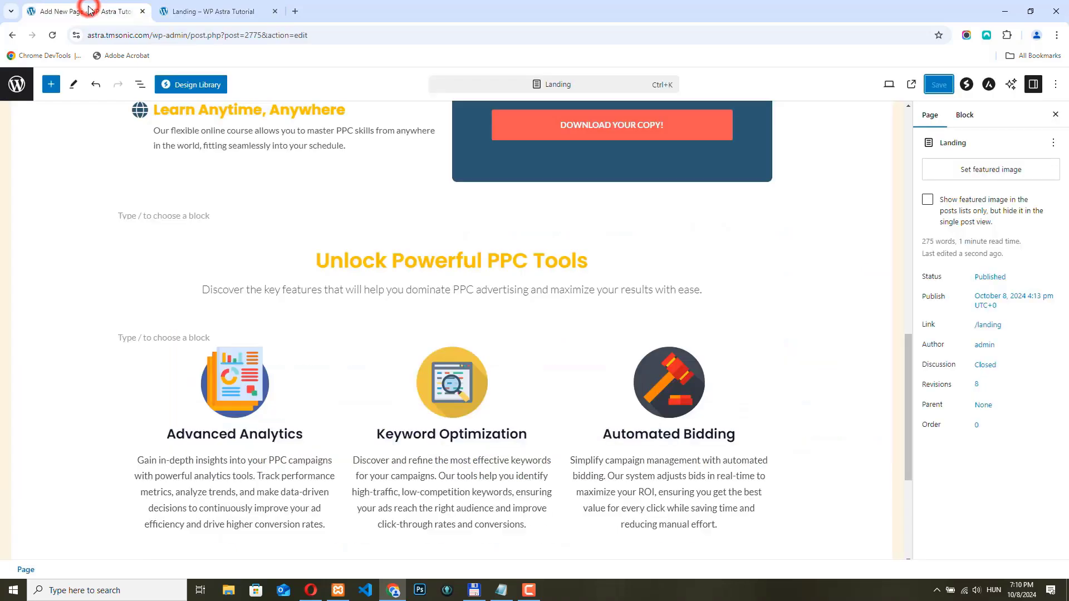
Step: Set the info box container's top margin to -10 px with the sides unlinked, and save the page
click(122, 359)
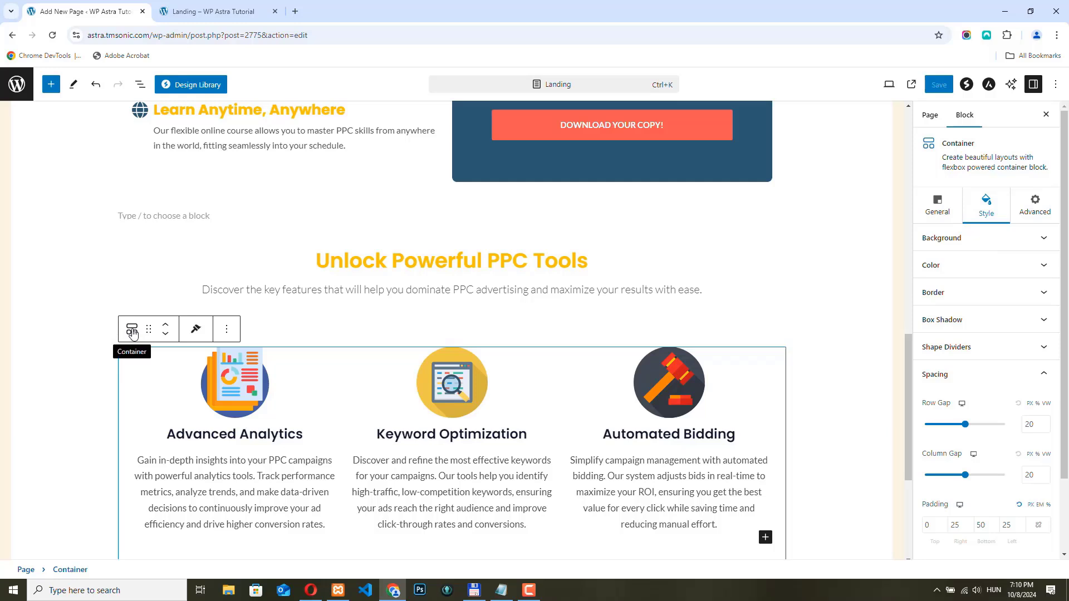
click(132, 331)
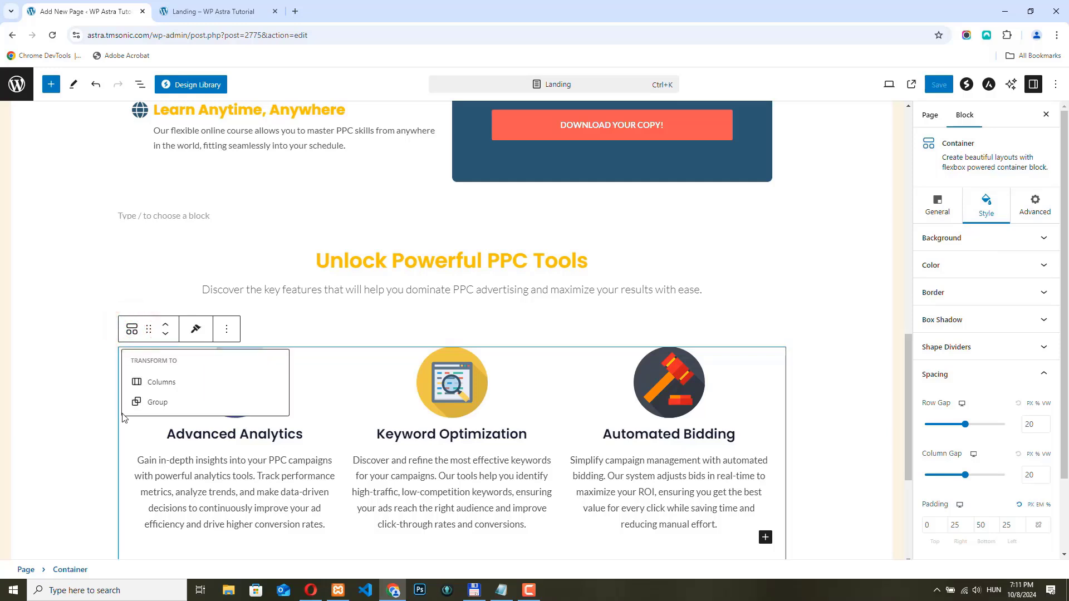
click(124, 427)
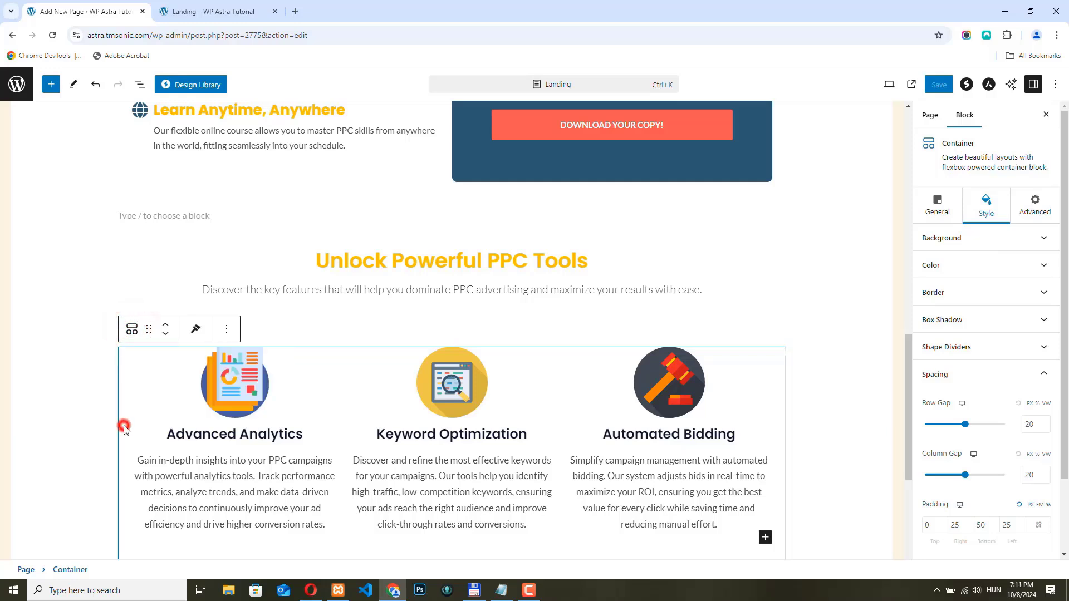
click(938, 205)
click(991, 205)
scroll(1010, 356, down, 3)
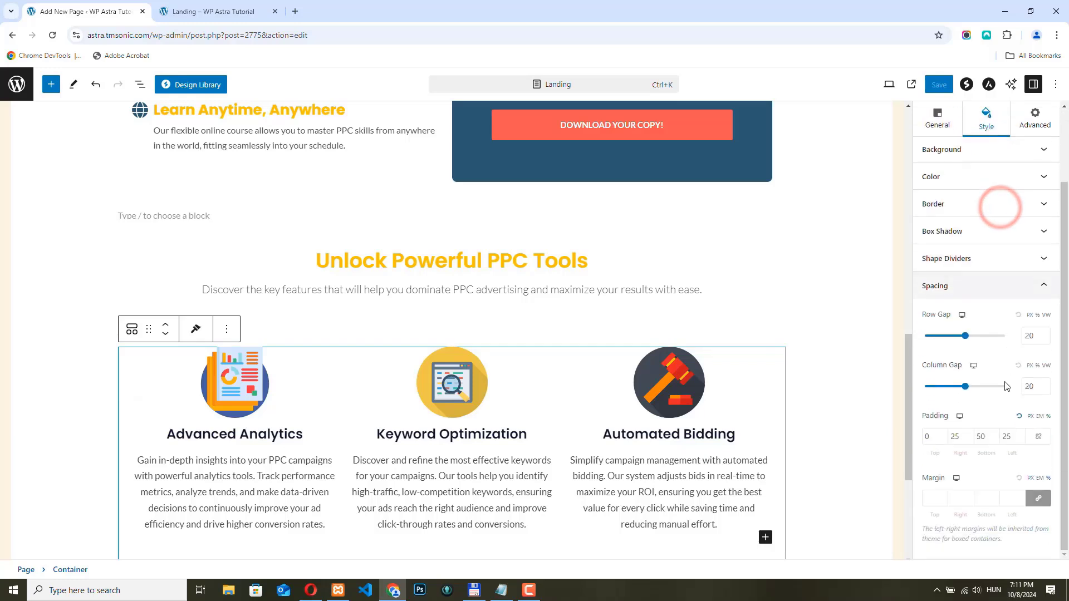
click(1039, 498)
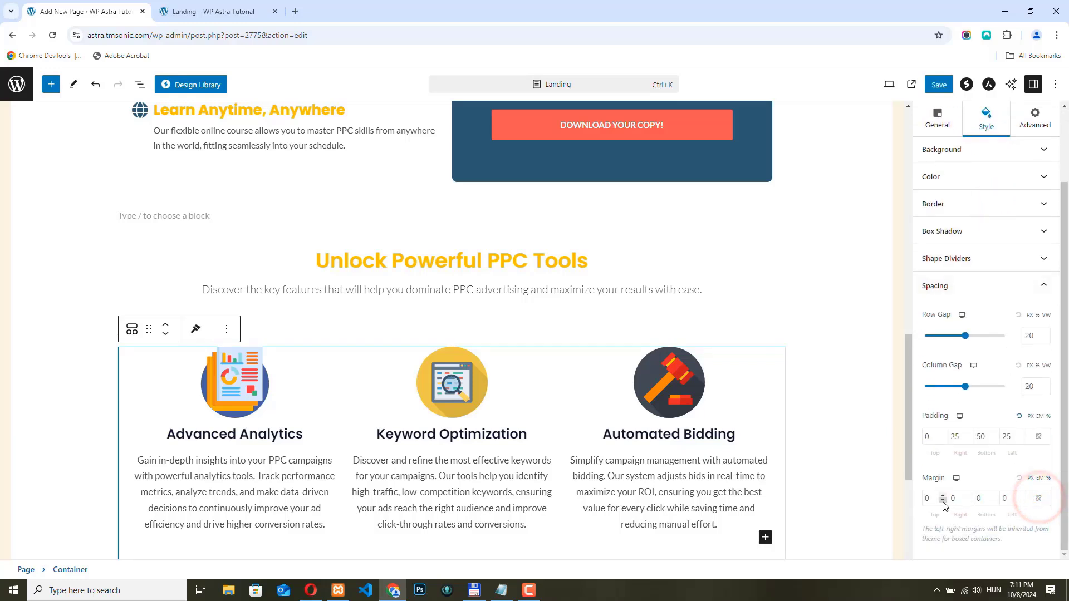
drag(943, 501, 943, 502)
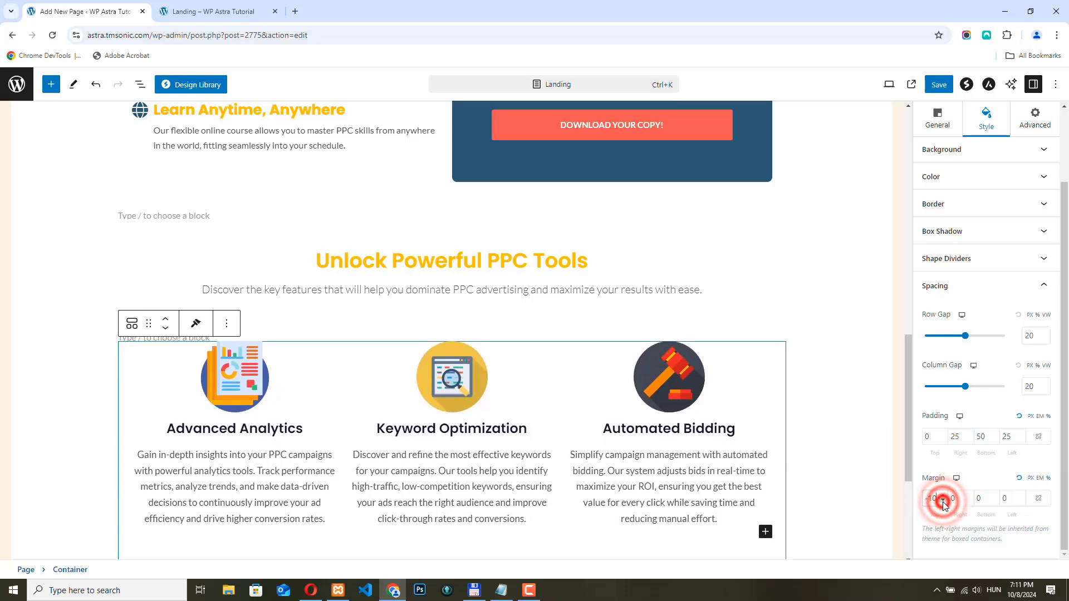
click(938, 84)
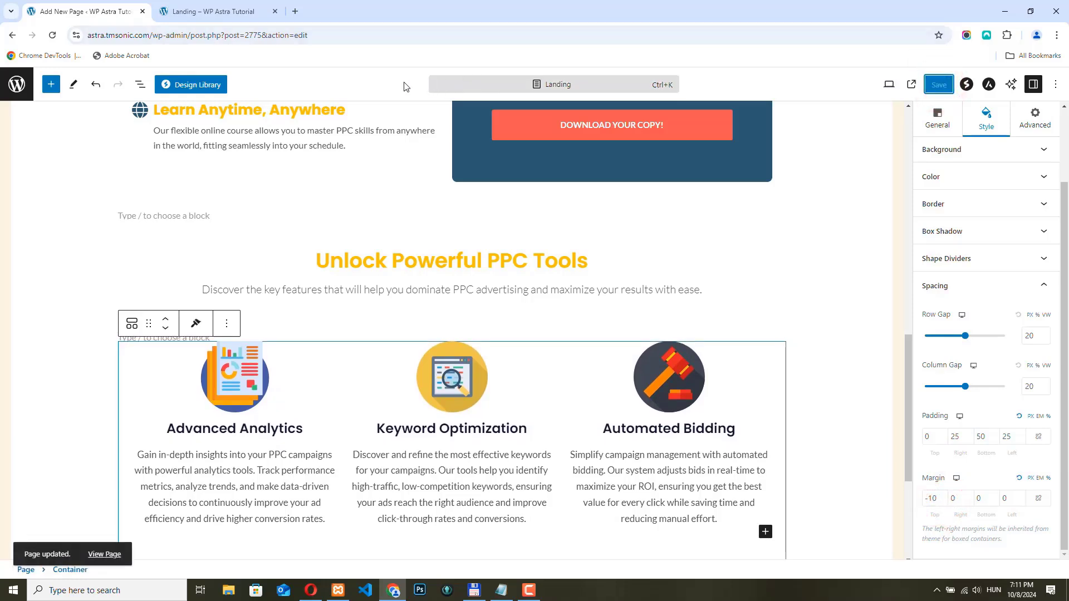
Step: Reload the published landing page and examine the spacing around the info box row
click(220, 12)
click(52, 35)
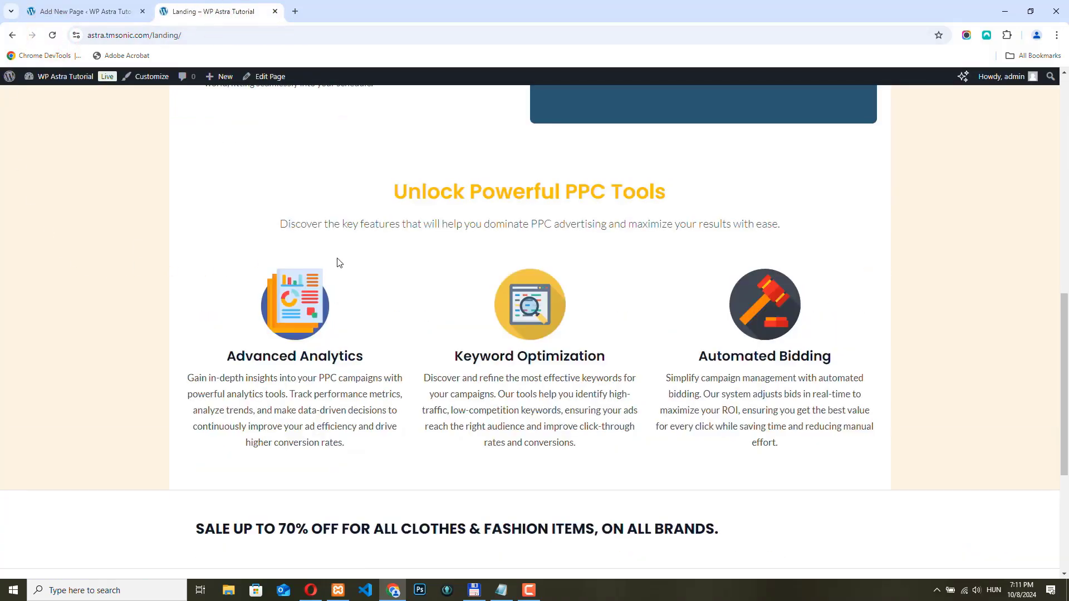
scroll(259, 271, up, 5)
scroll(262, 270, down, 6)
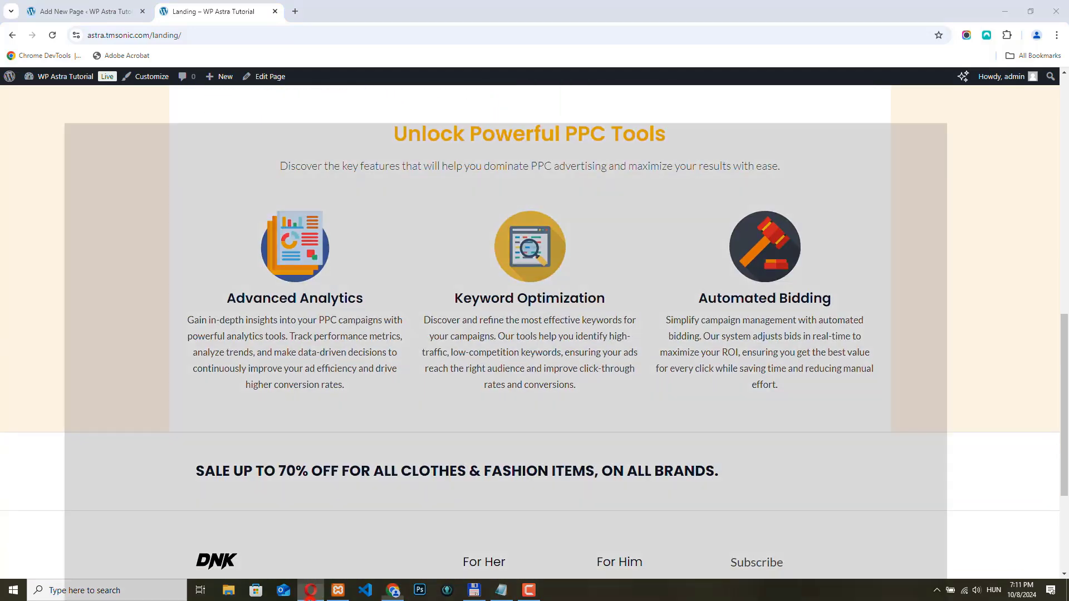
Step: Switch to Opera, examine the "How It Works" section of the reference landing page, and switch back to Chrome
click(310, 590)
scroll(399, 351, down, 5)
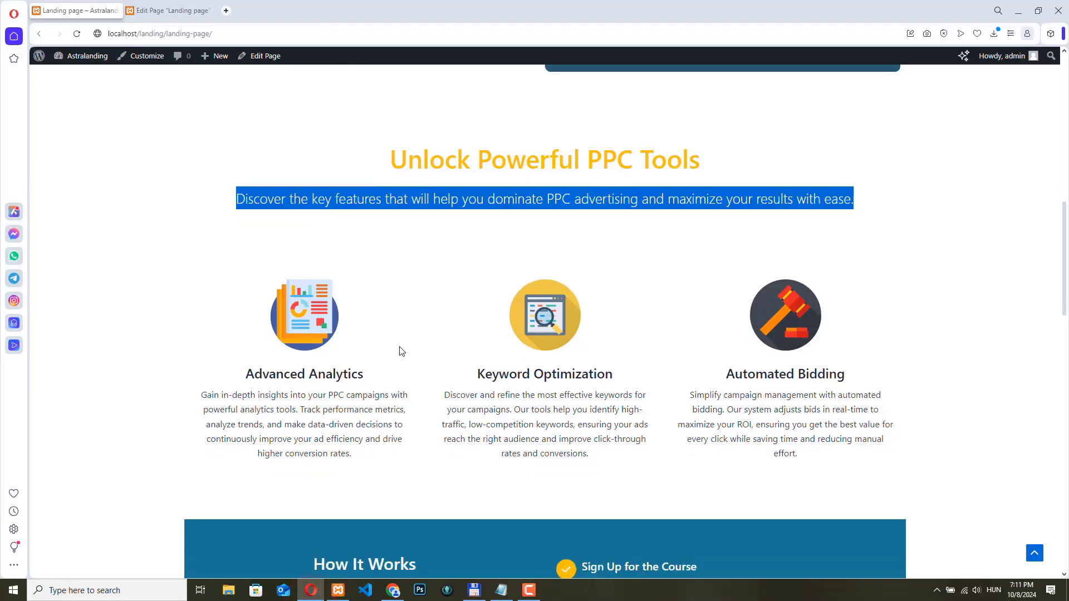
scroll(399, 352, down, 2)
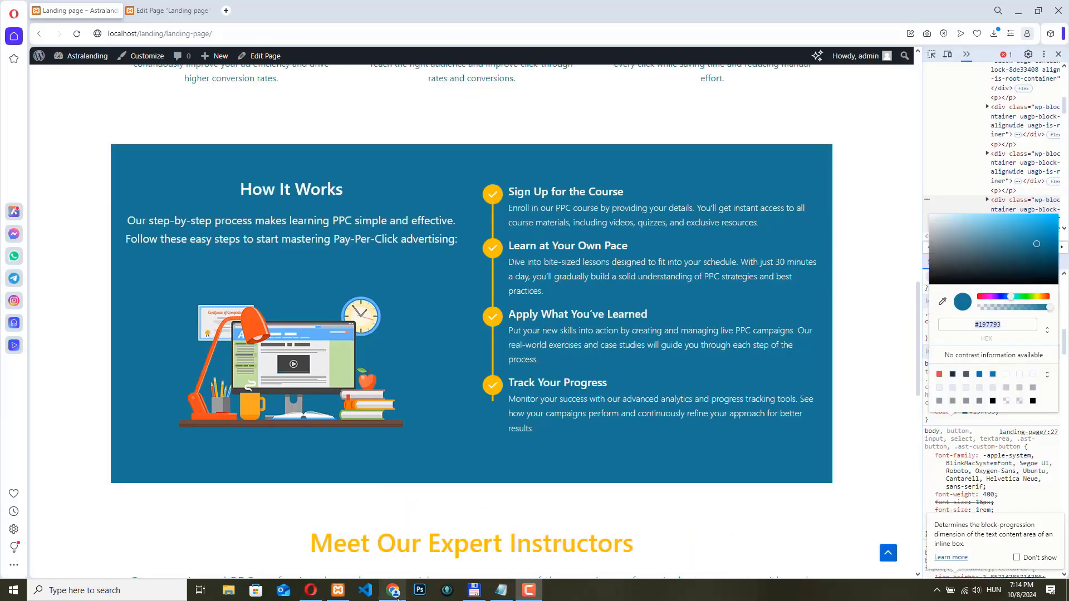
click(394, 591)
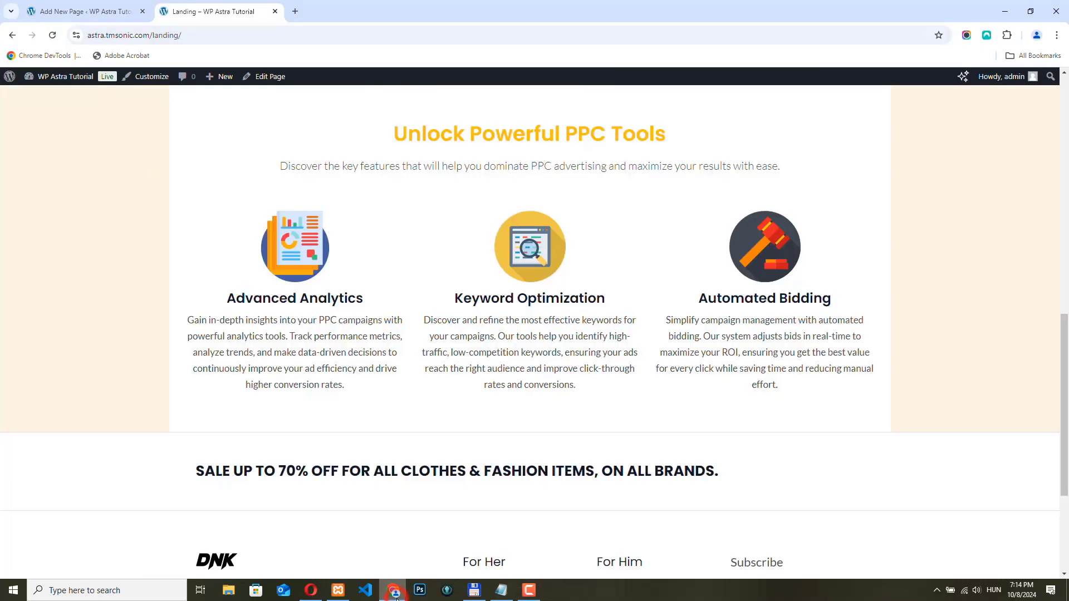
Step: Add a Spectra Container with two equal columns below the info box row in the page editor
click(78, 12)
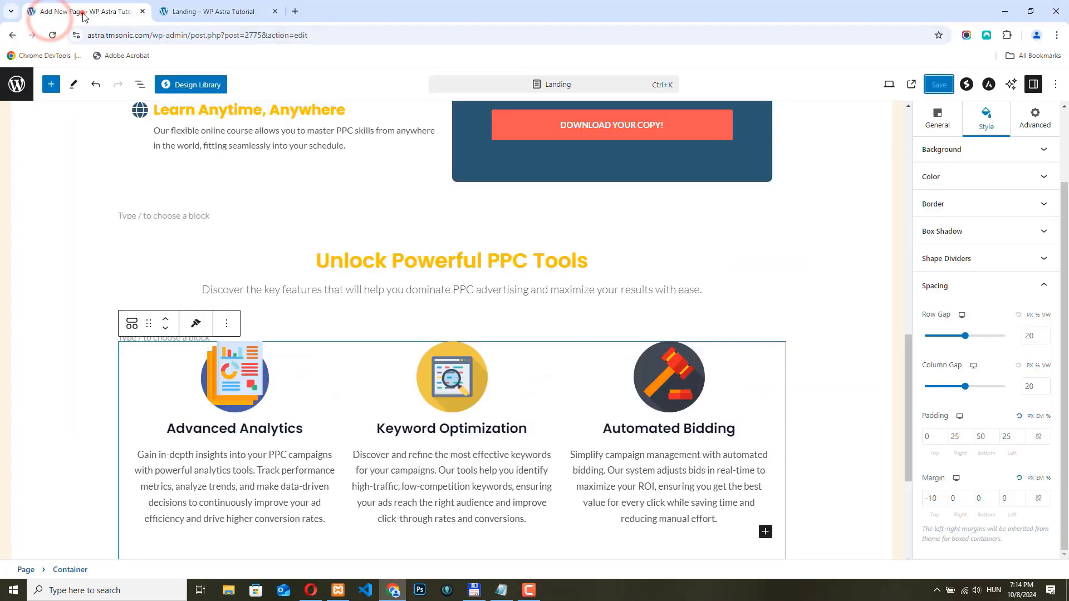
scroll(295, 301, down, 4)
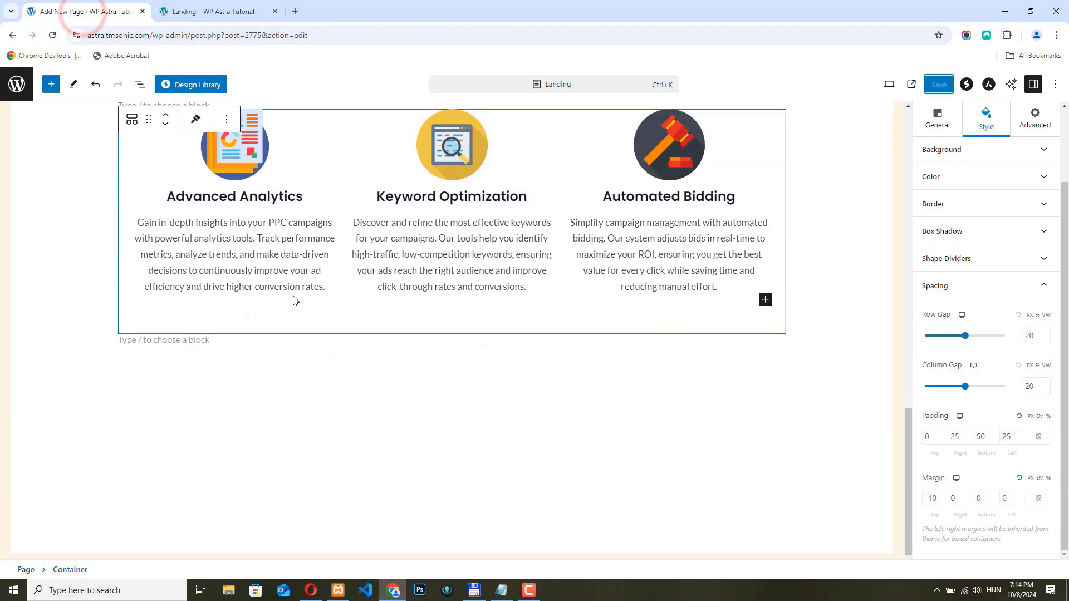
click(254, 371)
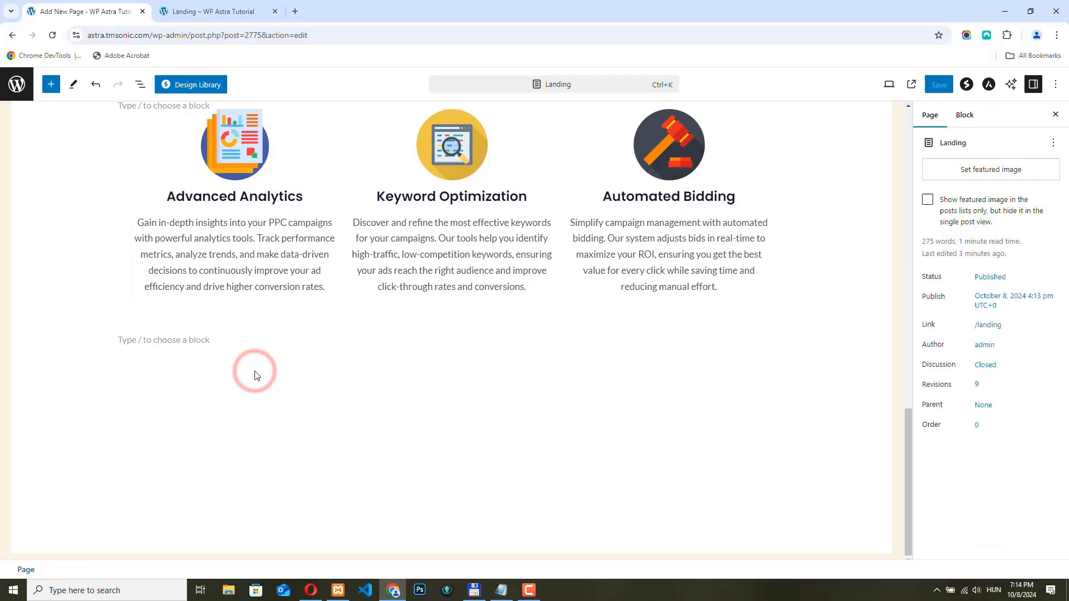
click(51, 85)
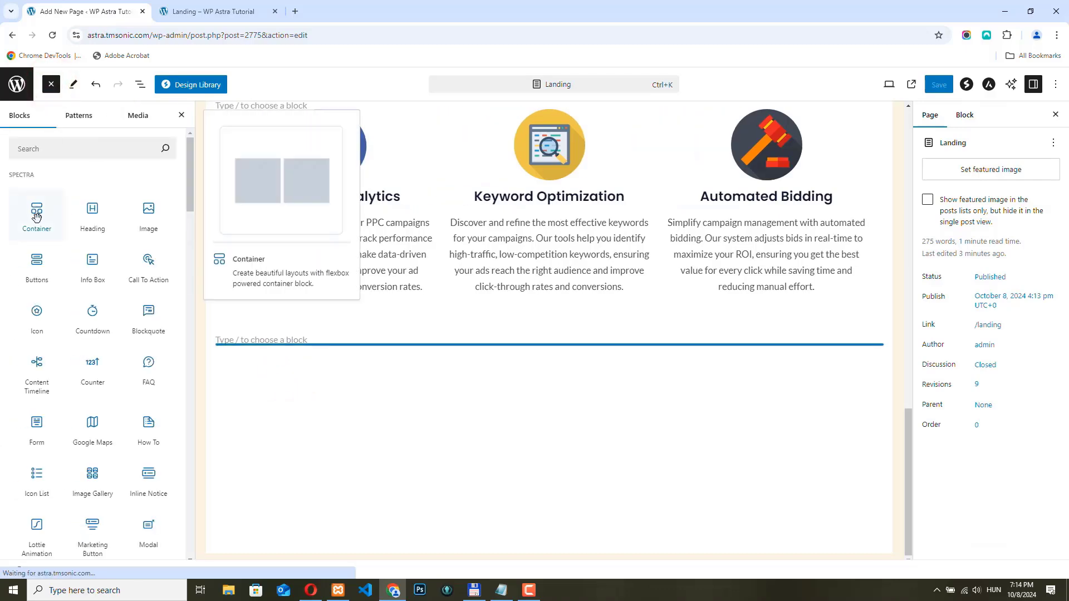
click(36, 217)
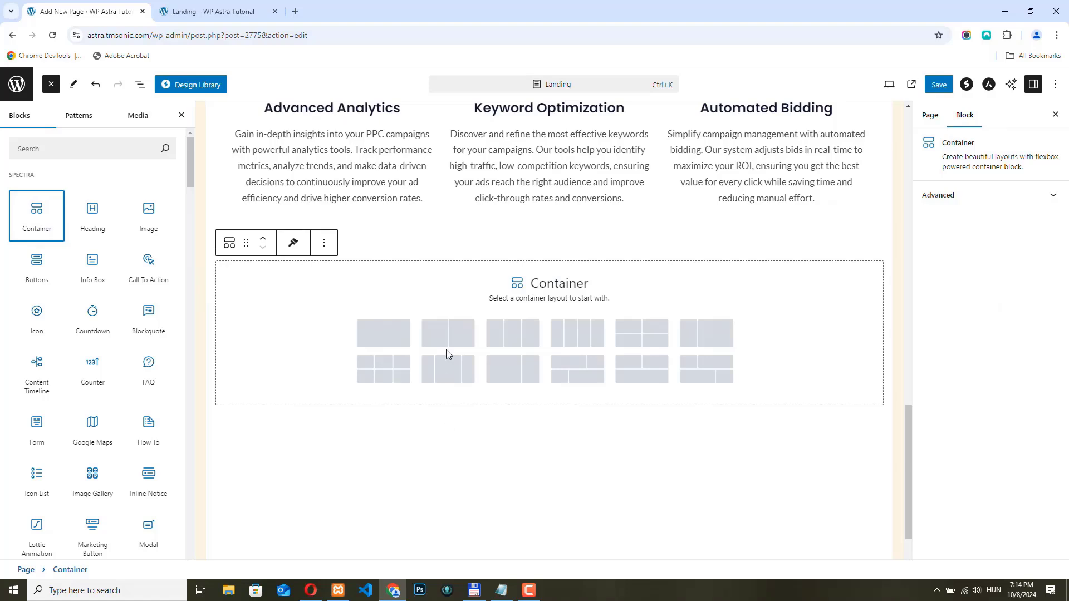
click(452, 334)
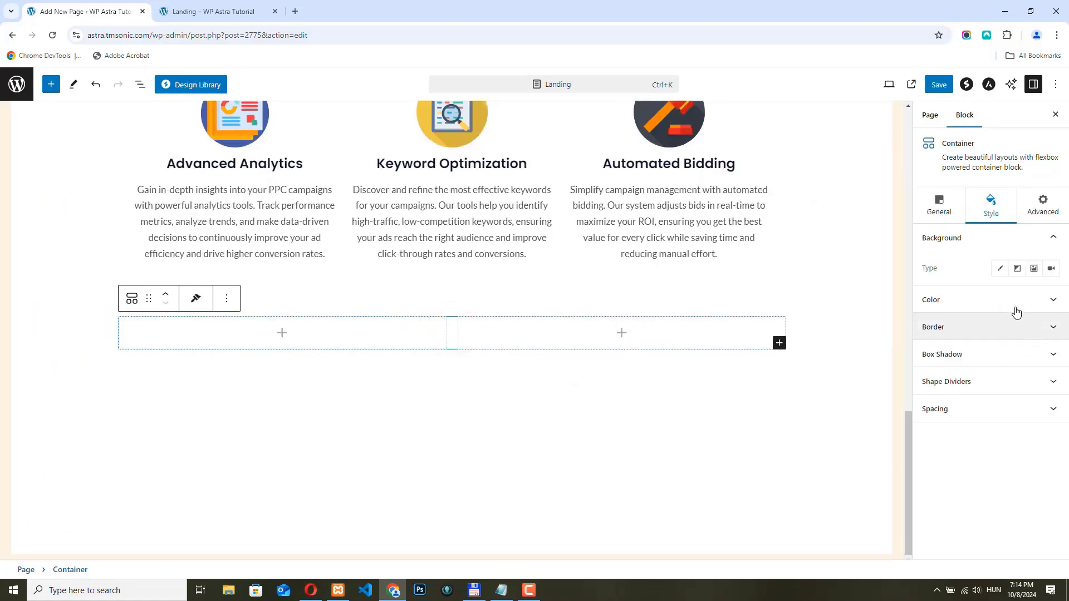
Step: Set the new container's width to Boxed and give it a solid background color of #197793
click(938, 204)
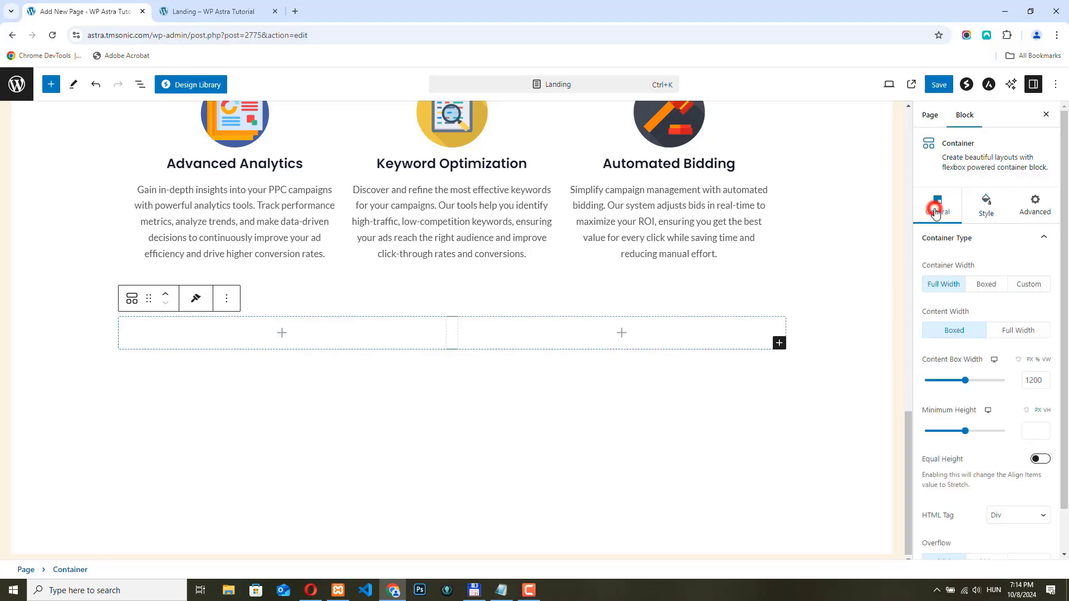
click(990, 284)
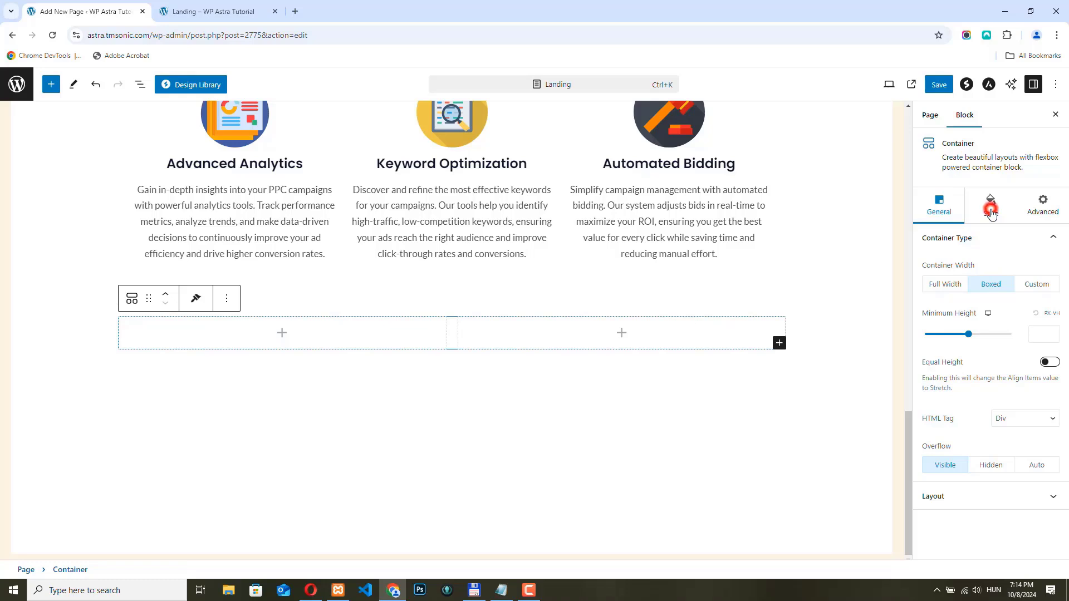
click(990, 211)
click(1052, 298)
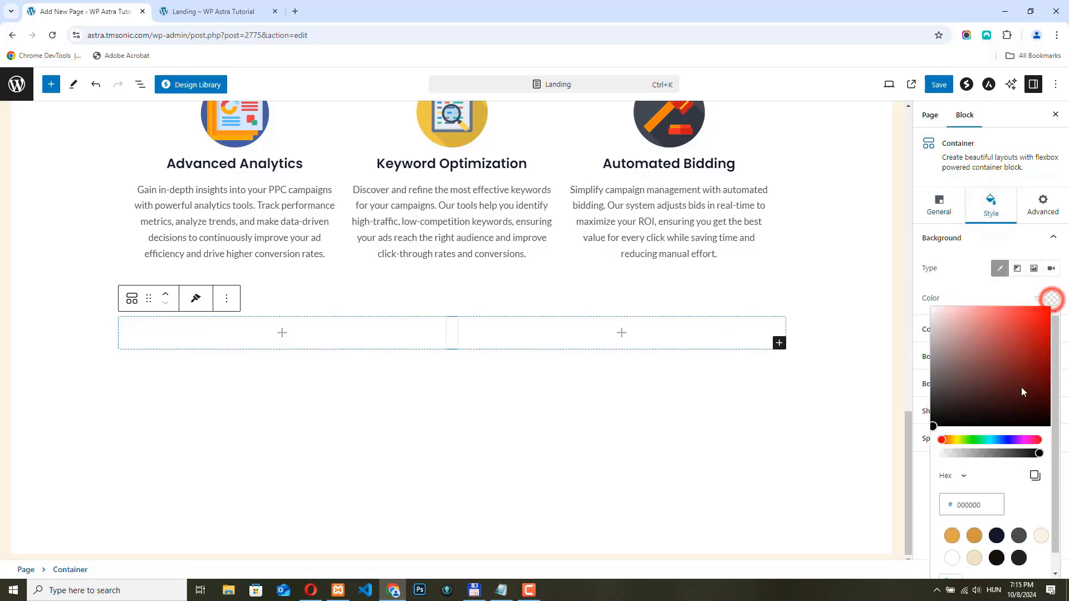
double_click(983, 505)
text(197793)
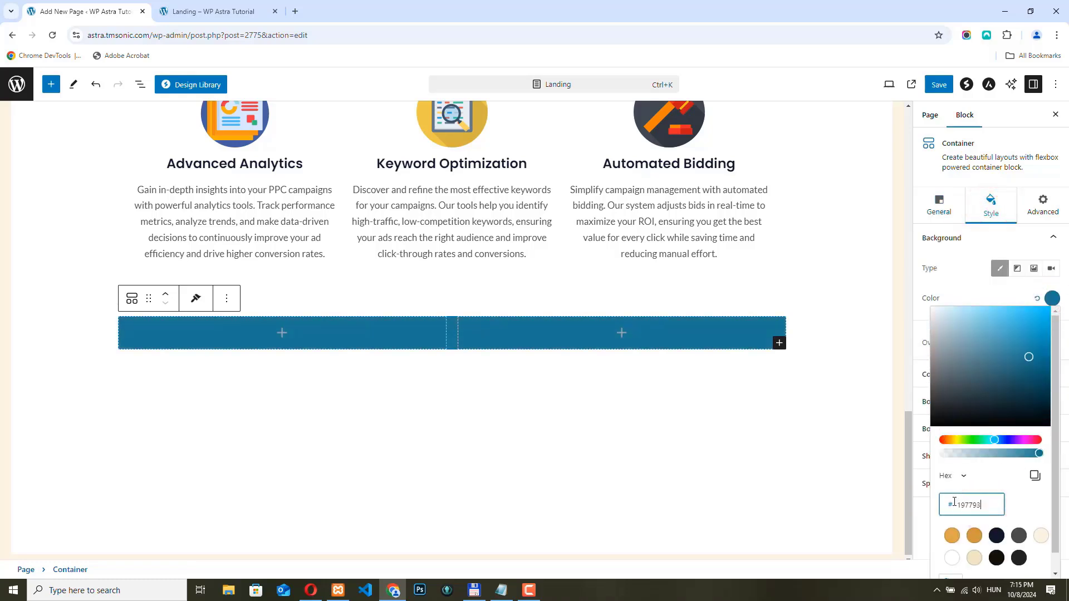
click(927, 288)
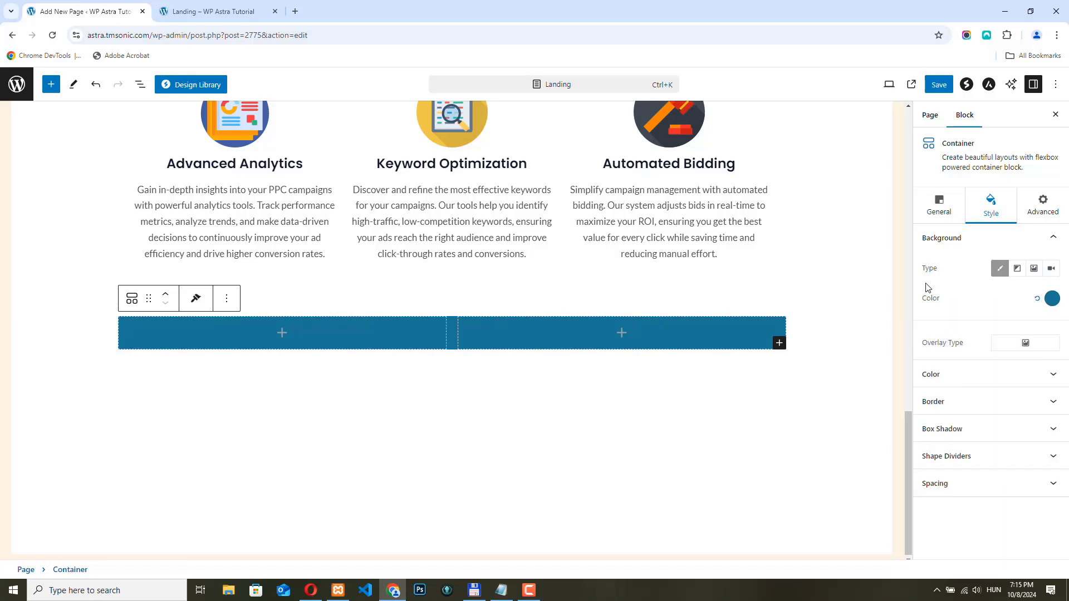
Step: Set the two-column container's padding to 50 px top, 25 px right, 50 px bottom and 25 px left
click(935, 483)
scroll(1012, 409, down, 2)
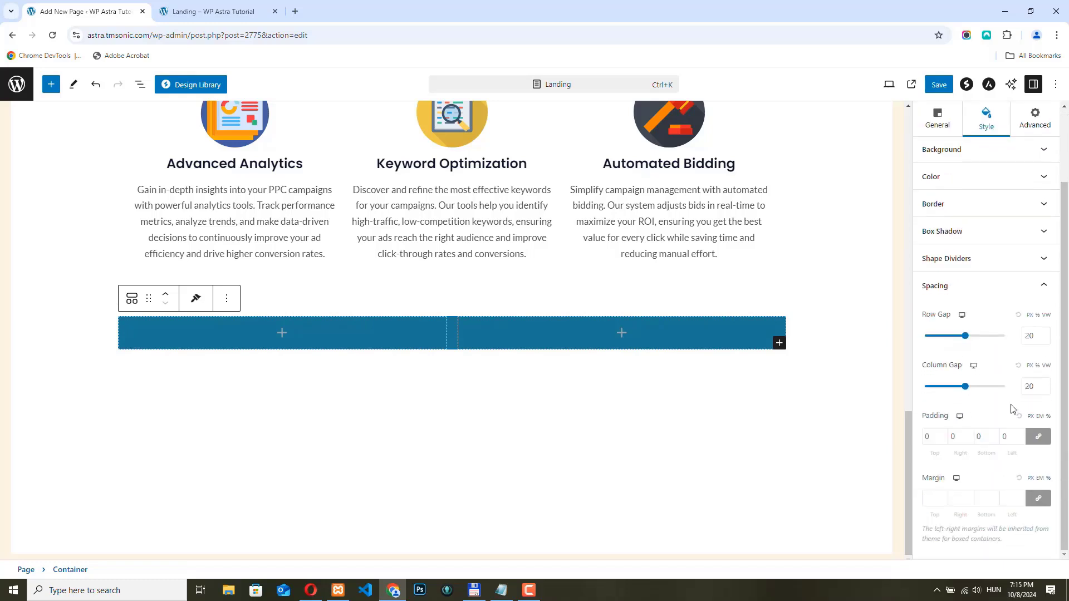
click(1039, 437)
click(931, 436)
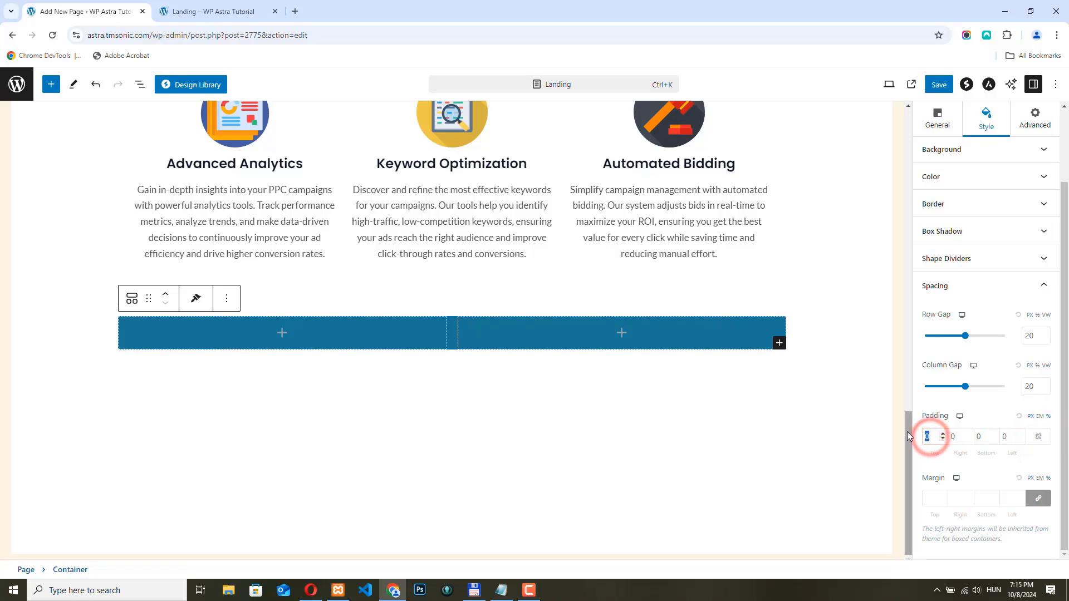
text(50)
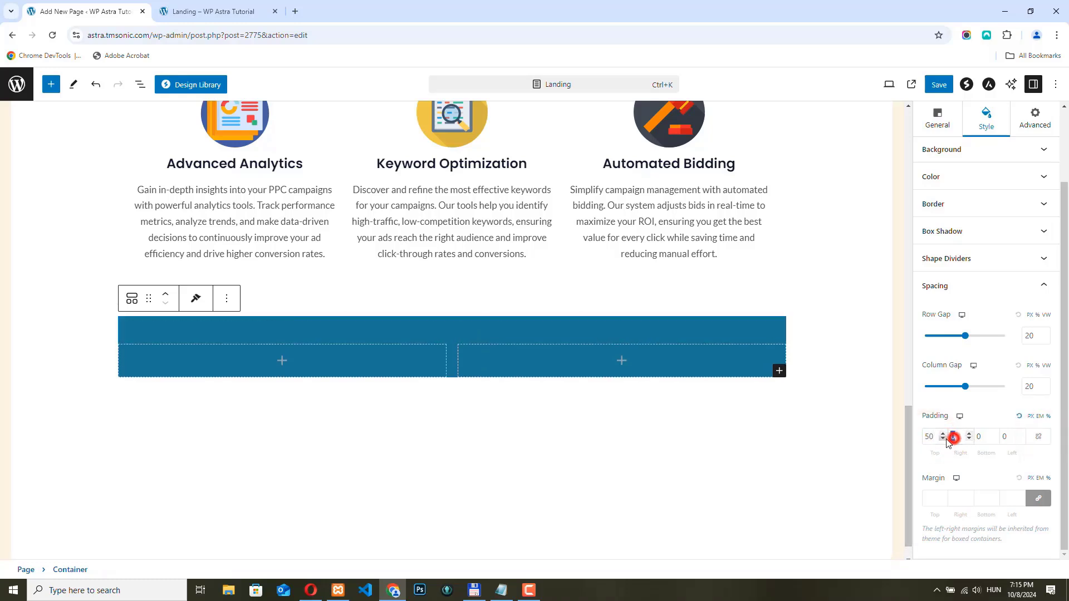
click(951, 437)
text(25)
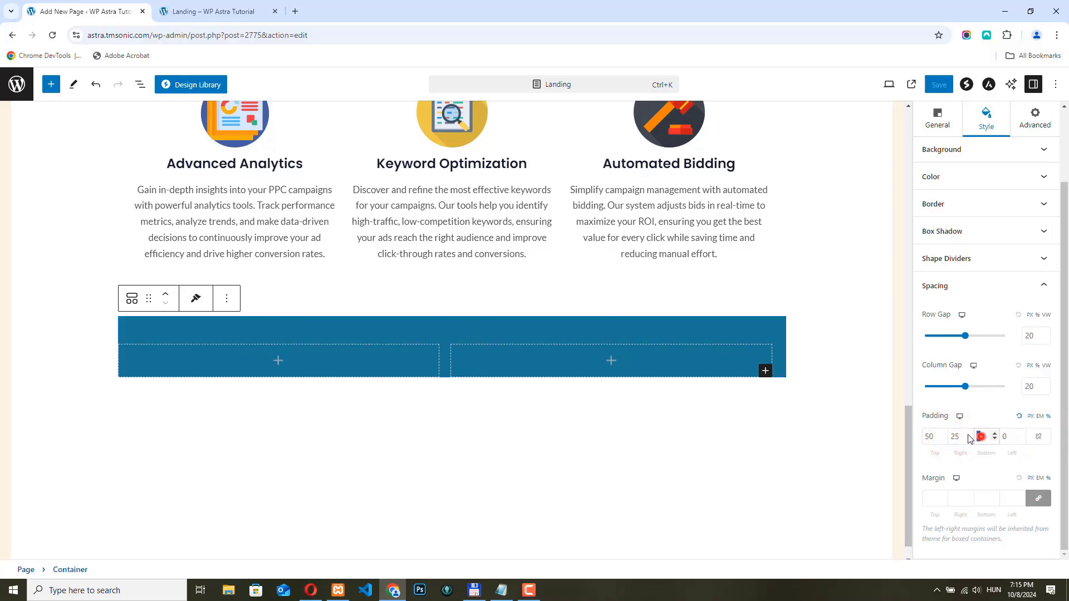
click(977, 437)
text(50)
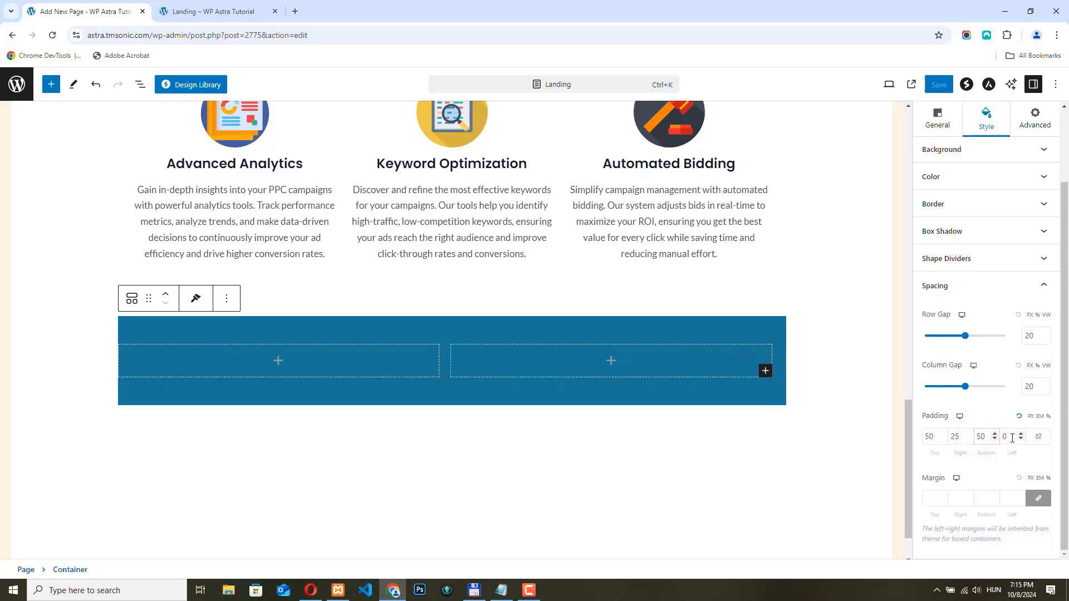
text(25)
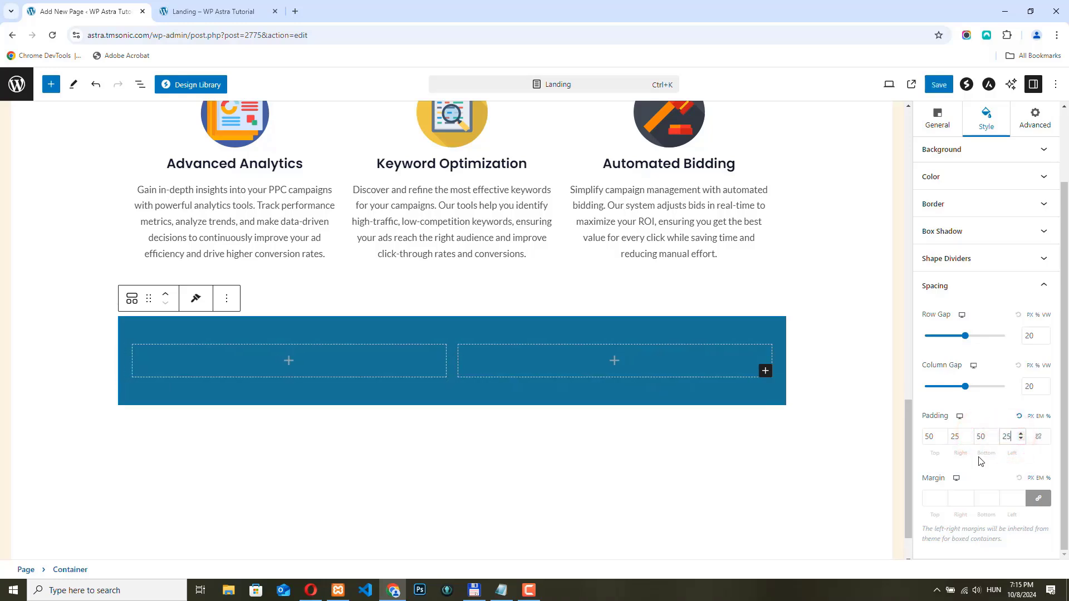
Step: Unlink the two-column container's margins and set its top margin to -10 px
click(1037, 500)
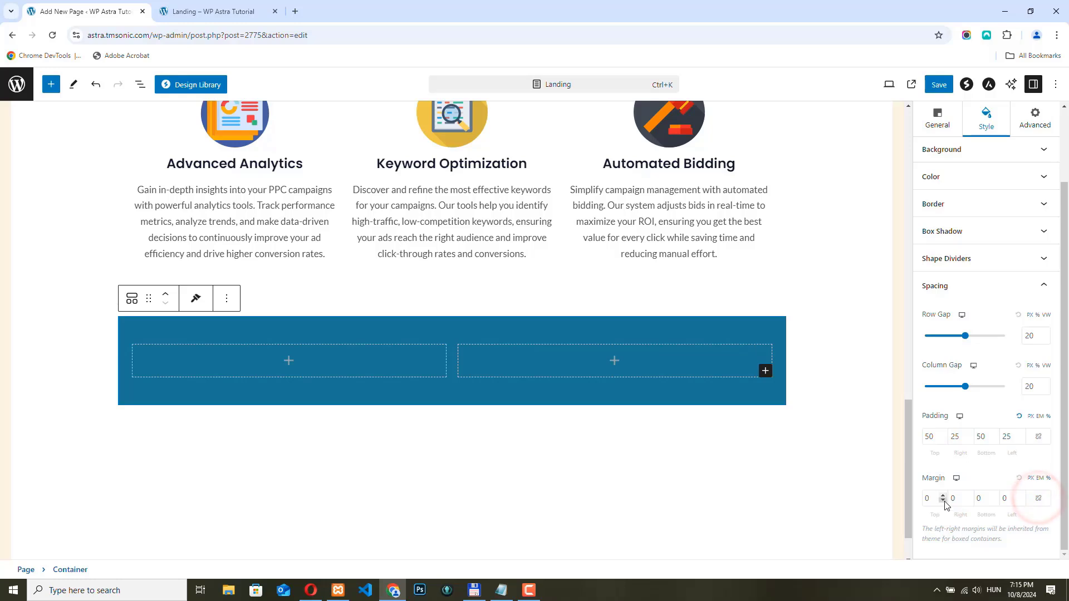
click(944, 501)
click(944, 501)
click(944, 501)
click(944, 501)
click(944, 501)
click(944, 501)
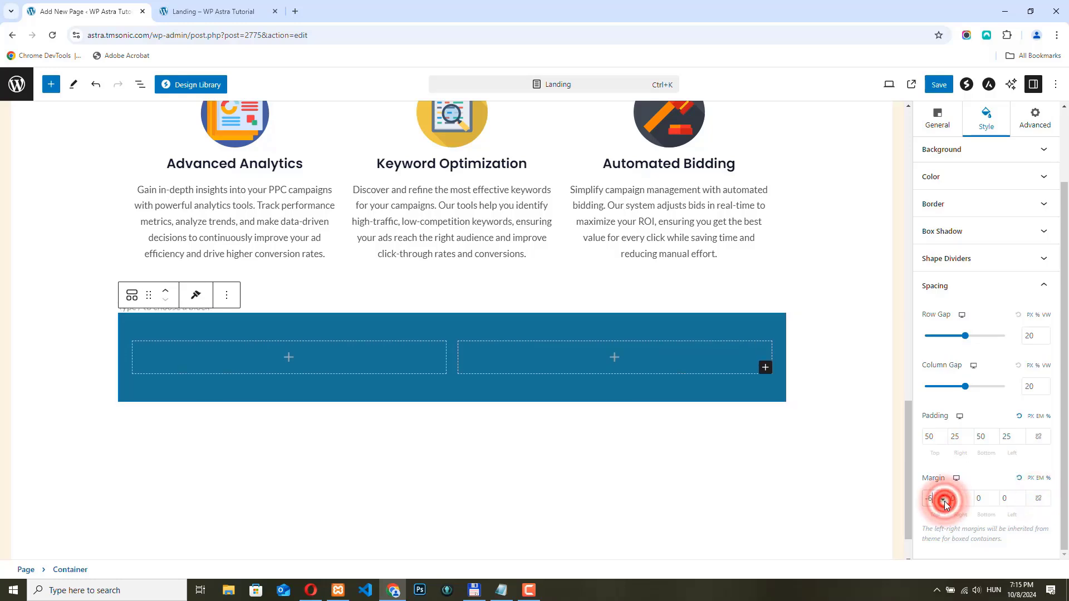
click(944, 501)
click(944, 502)
click(944, 502)
click(944, 502)
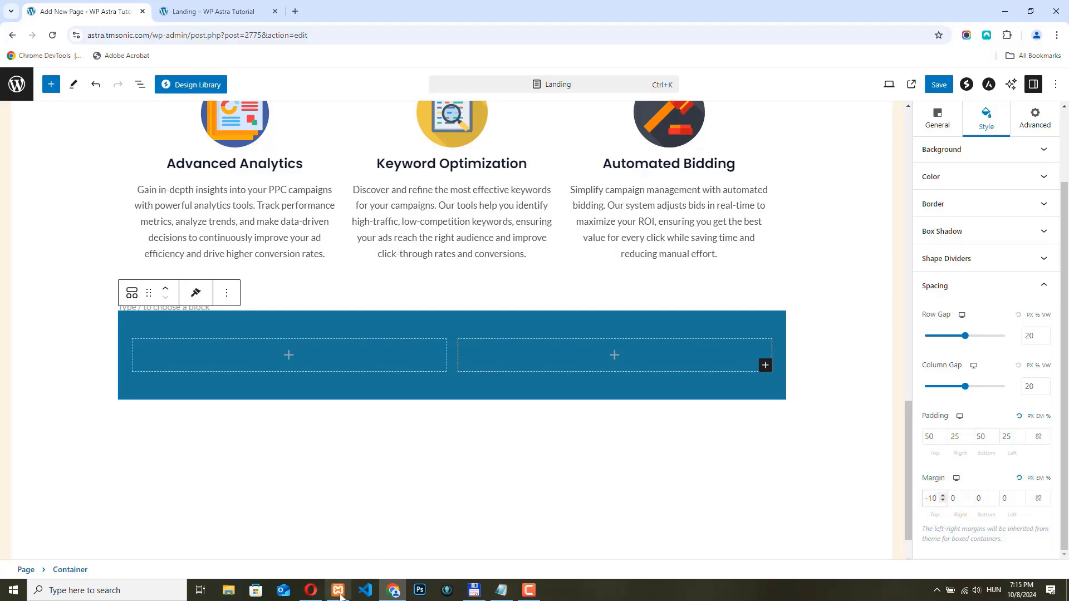
Step: Copy the "How It Works" heading text from the reference landing page in Opera and return to the page editor in Chrome
click(311, 590)
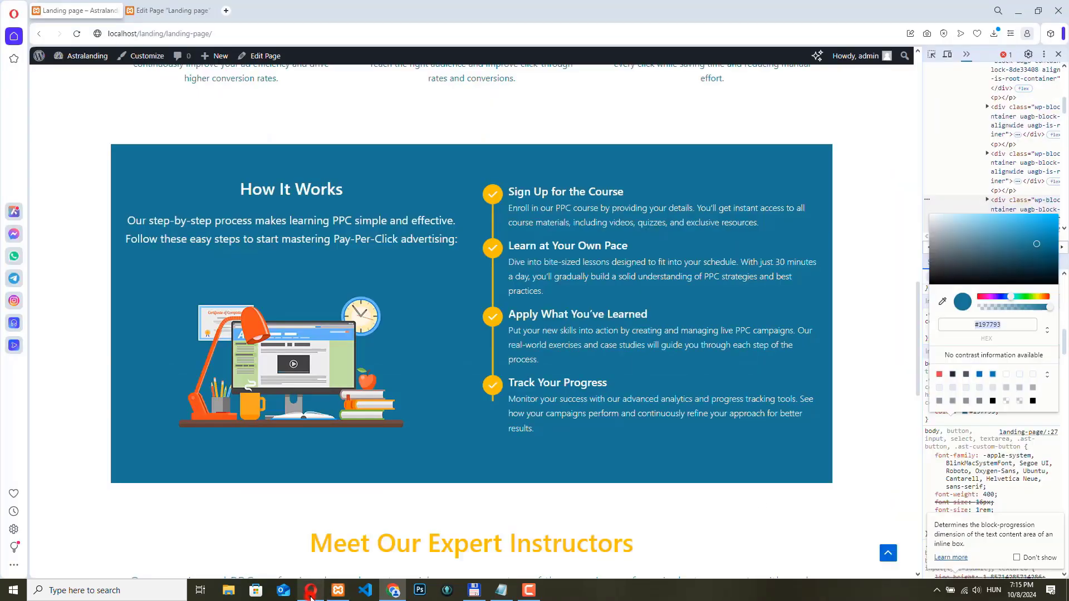
right_click(319, 192)
click(351, 201)
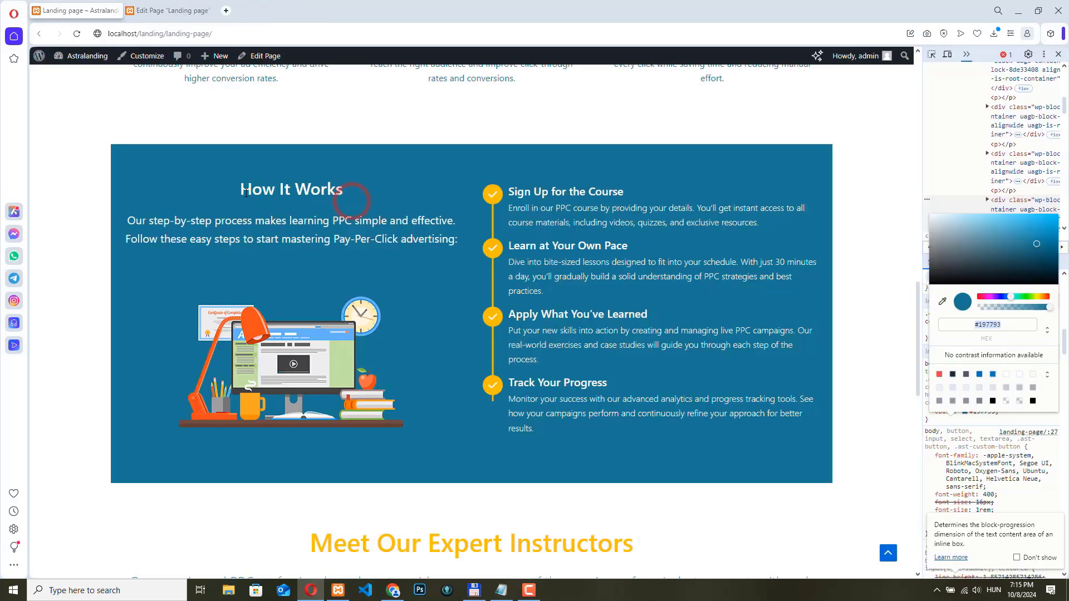
drag(326, 186, 343, 189)
key(ctrl+c)
click(293, 159)
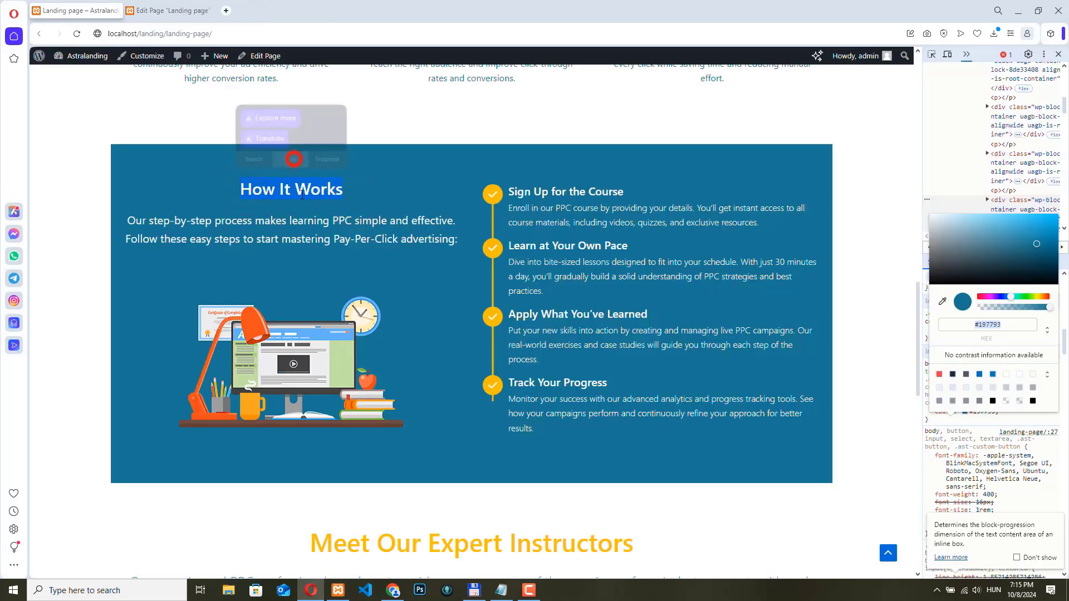
click(393, 590)
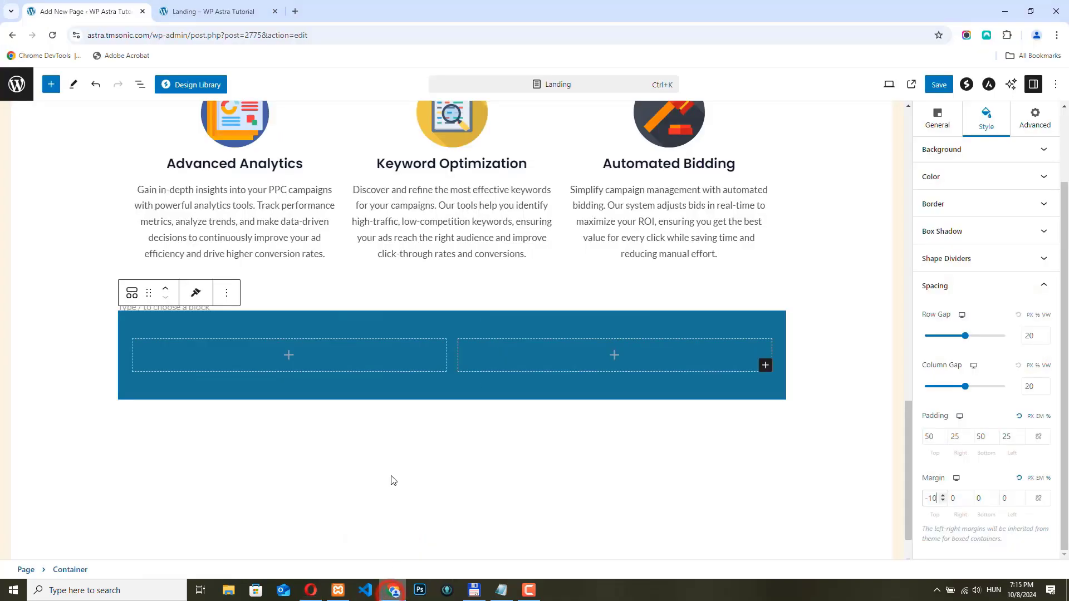
Step: Add a Spectra Heading block to the left column of the blue container and replace its text with "How It Works"
click(288, 356)
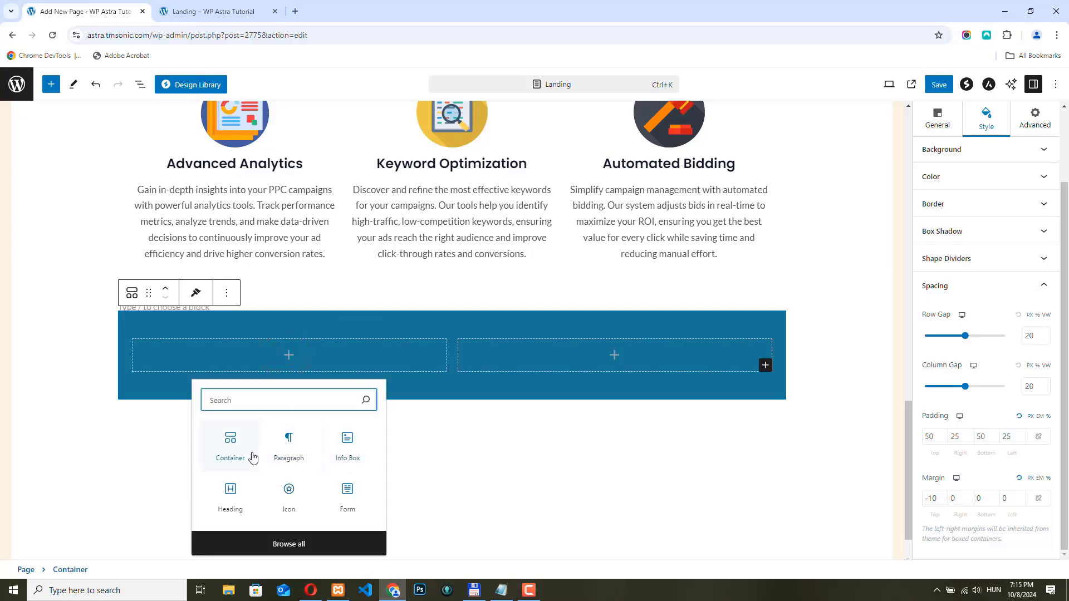
click(232, 488)
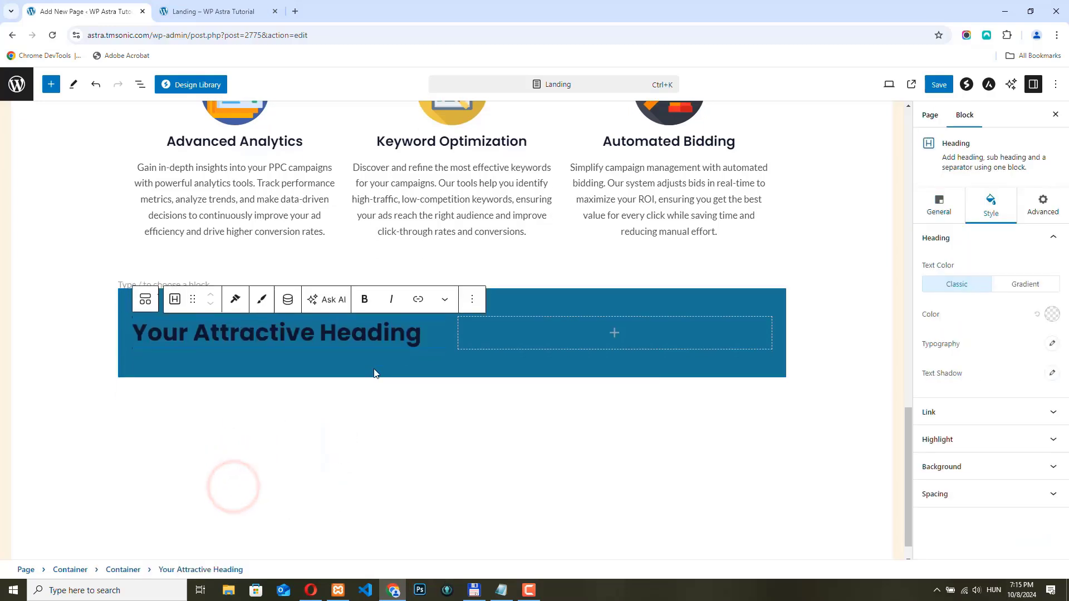
drag(415, 334, 165, 334)
key(BackSpace)
key(BackSpace)
key(BackSpace)
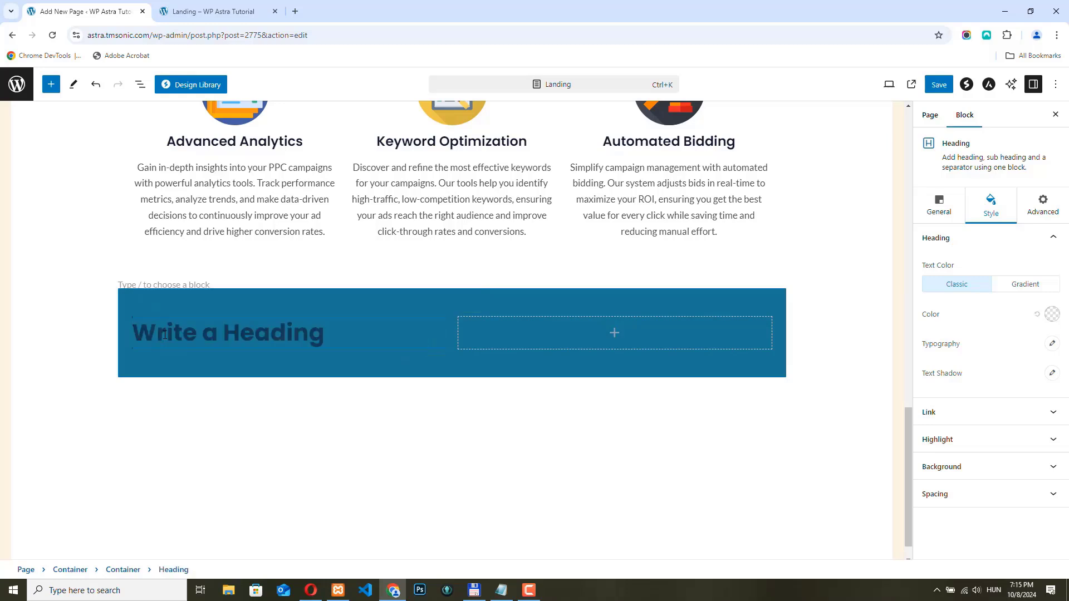
key(ctrl+v)
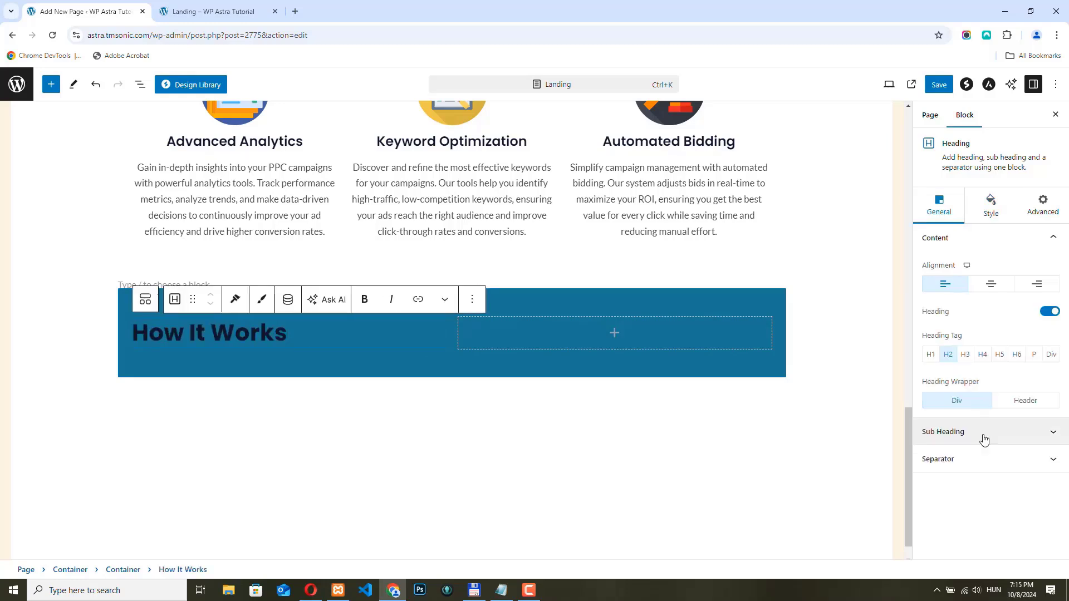
Step: Enable the sub heading with "Our step-by-step process makes learning PPC simple and effective. Follow these easy steps to start mastering Pay-Per-Click advertising:" and center the block
click(987, 434)
click(1049, 293)
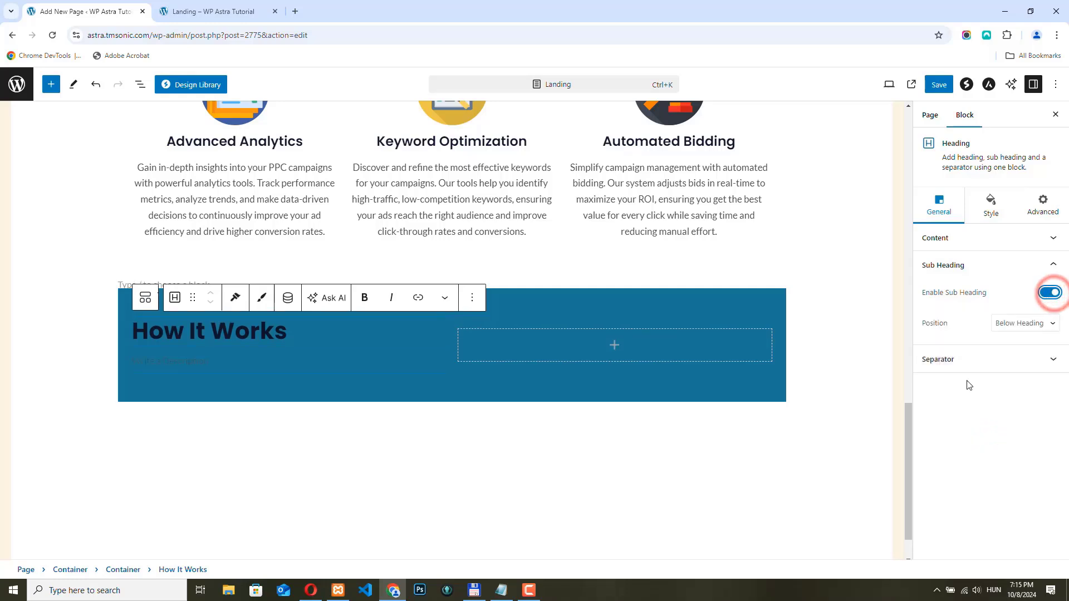
click(199, 362)
text(Our step-by-step process makes learning PPC simple and effective. Follow these easy steps to start mastering Pay-Per-Click advertising!)
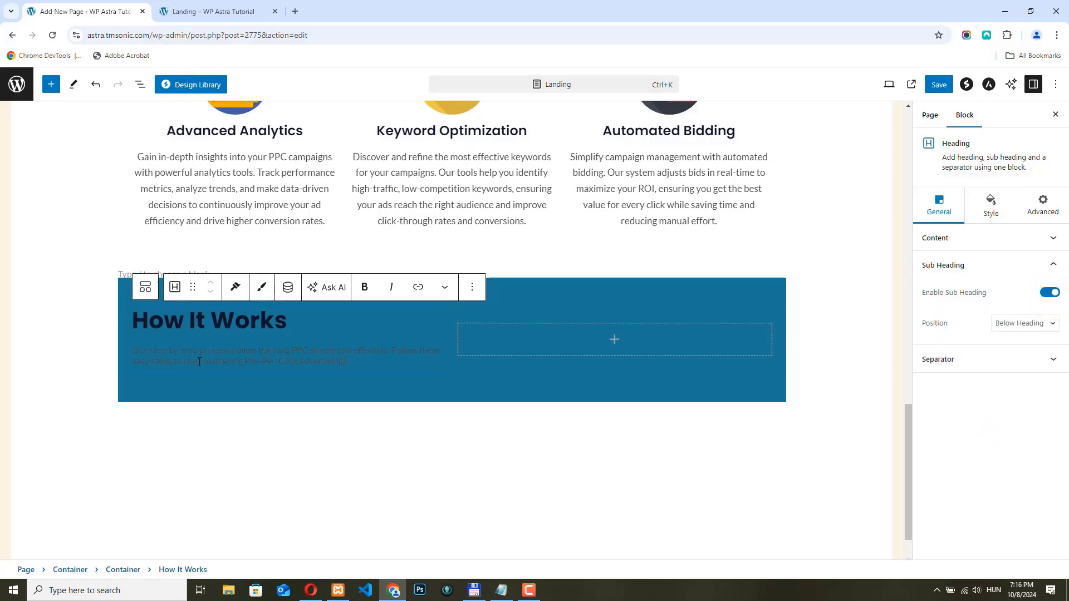
click(946, 238)
click(991, 285)
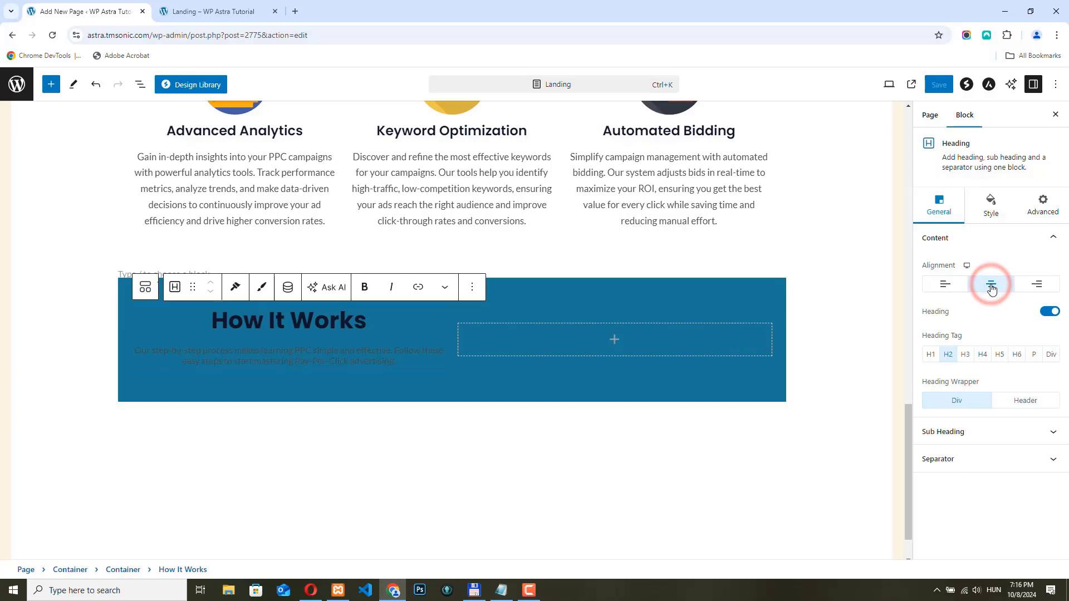
Step: Set the "How It Works" heading color to white (FFFFFF) and reduce its font size
click(1001, 216)
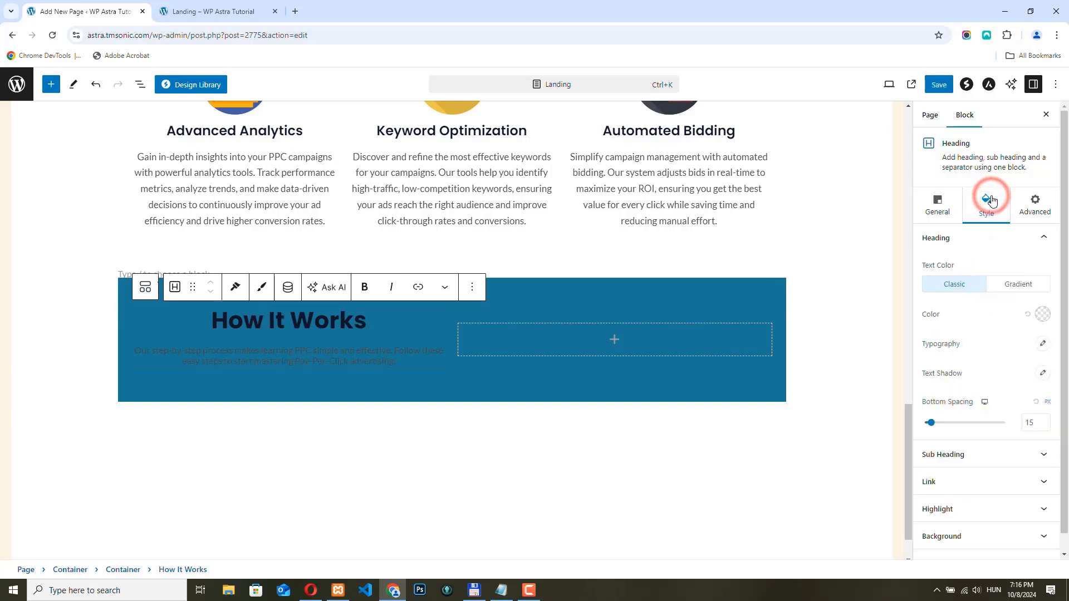
click(1043, 315)
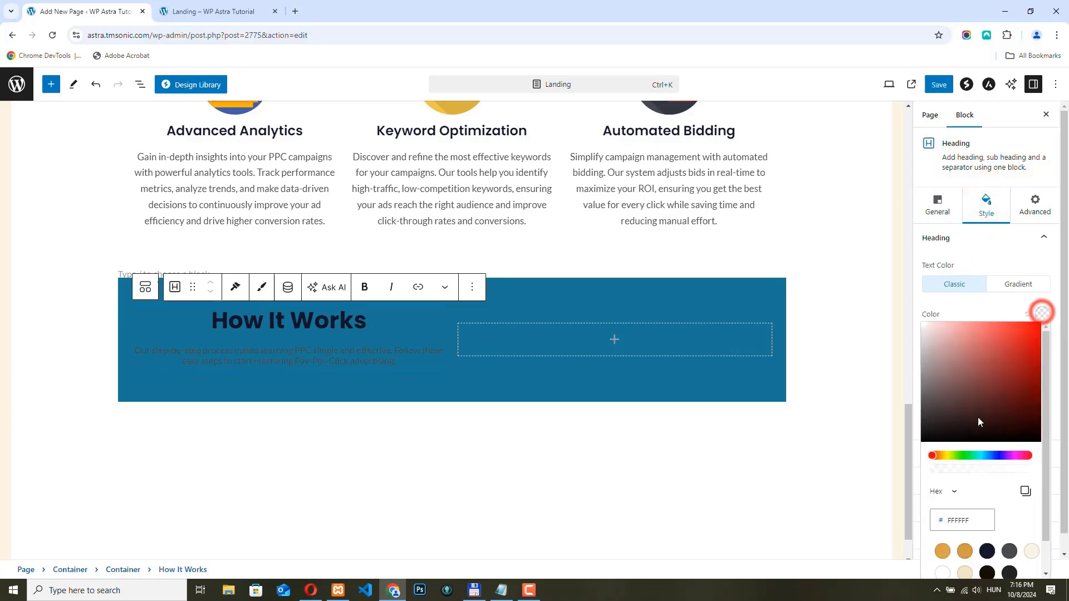
click(948, 571)
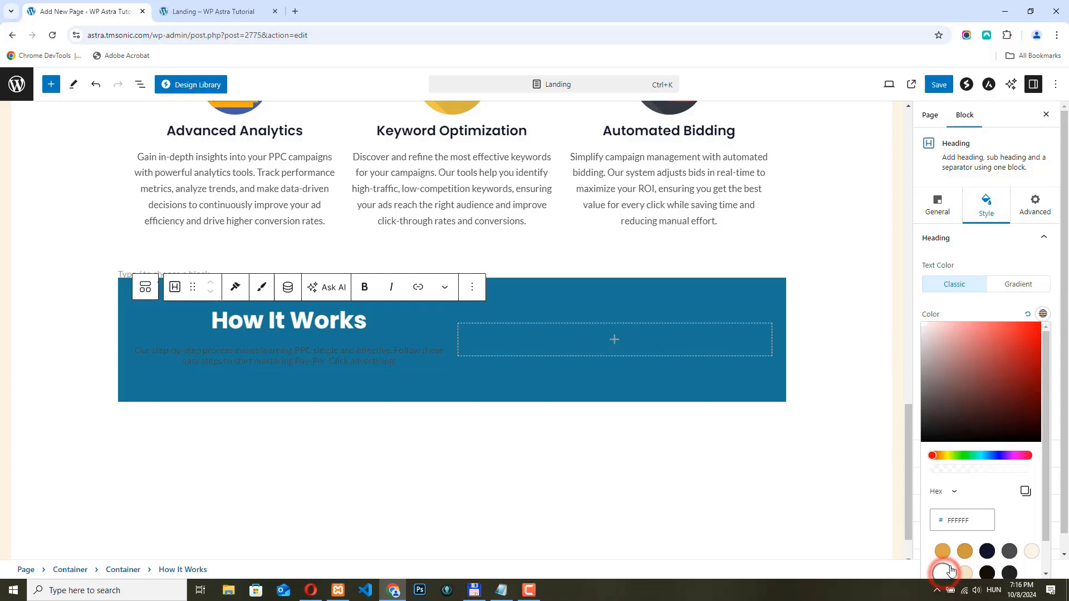
click(1001, 314)
click(1042, 343)
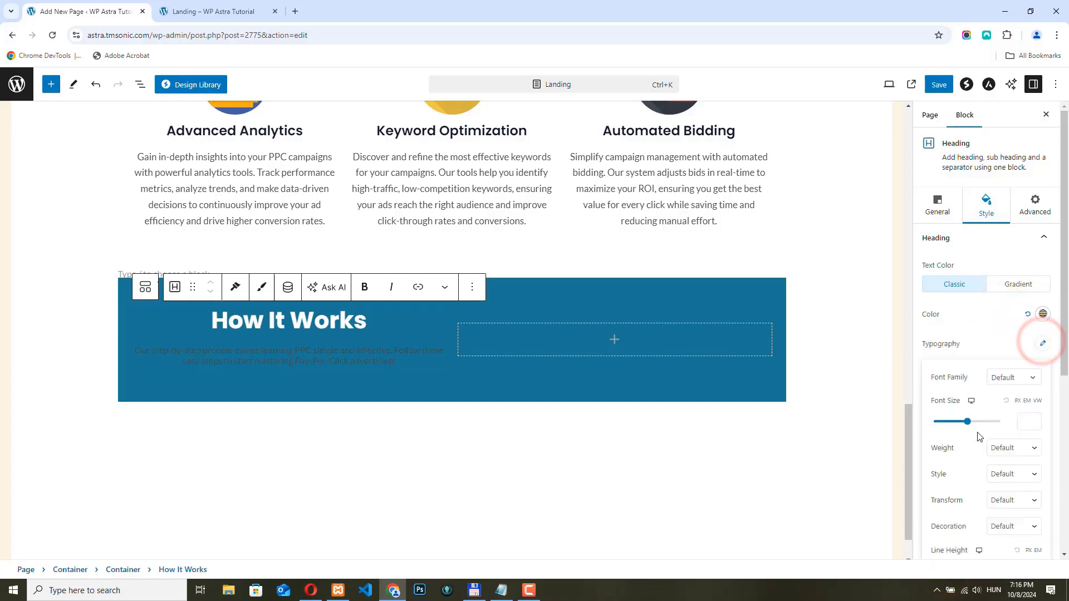
drag(967, 421, 948, 423)
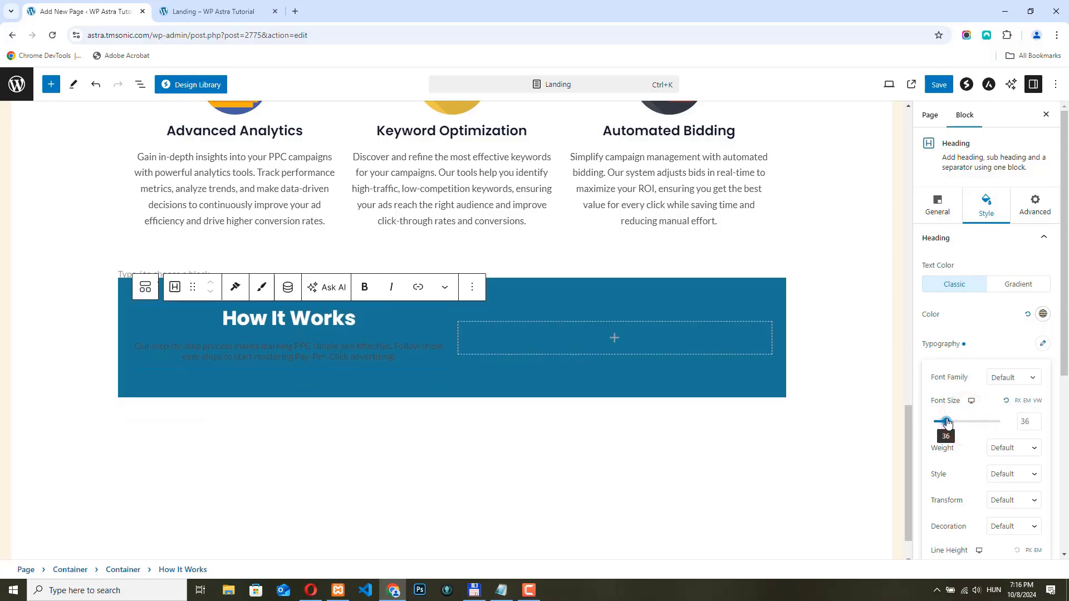
Step: Style the sub heading with white (FFFFFF) text, font weight 300 and a font size of 18 px
click(954, 448)
click(1054, 291)
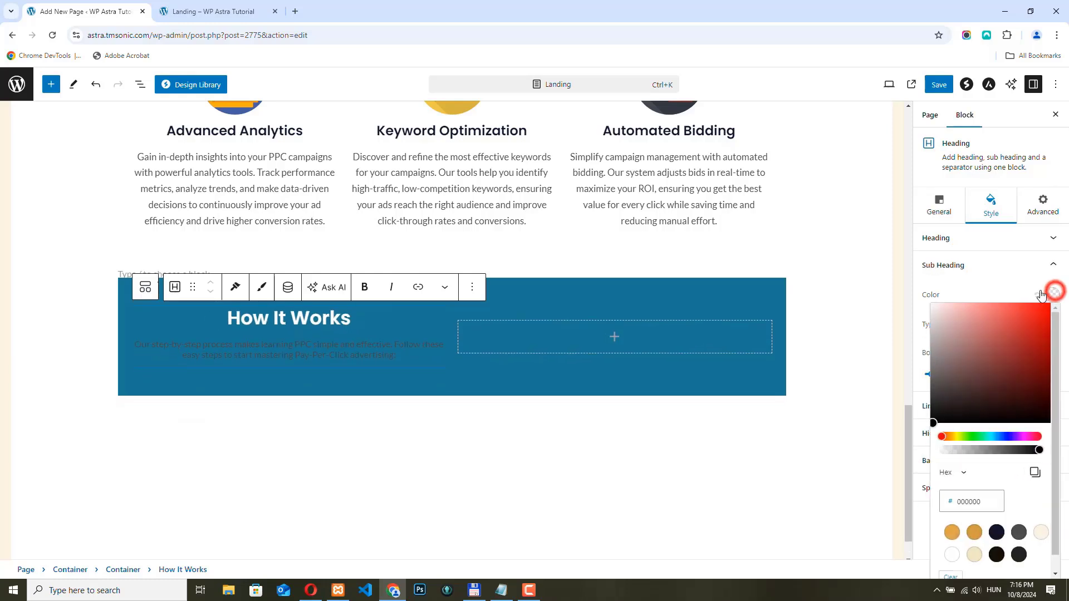
click(951, 554)
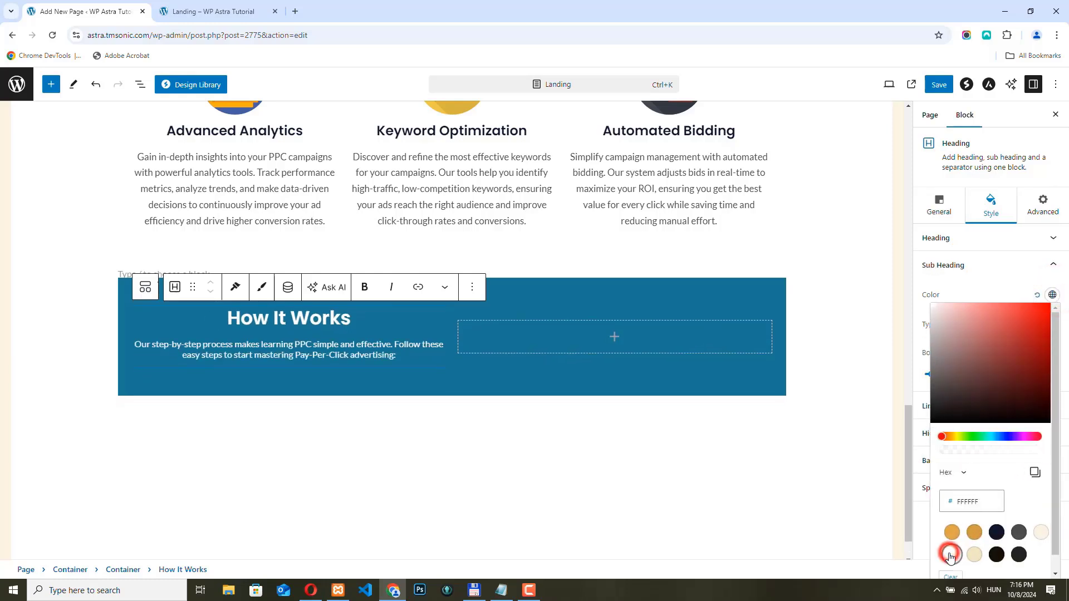
click(1051, 295)
click(1042, 324)
click(1013, 428)
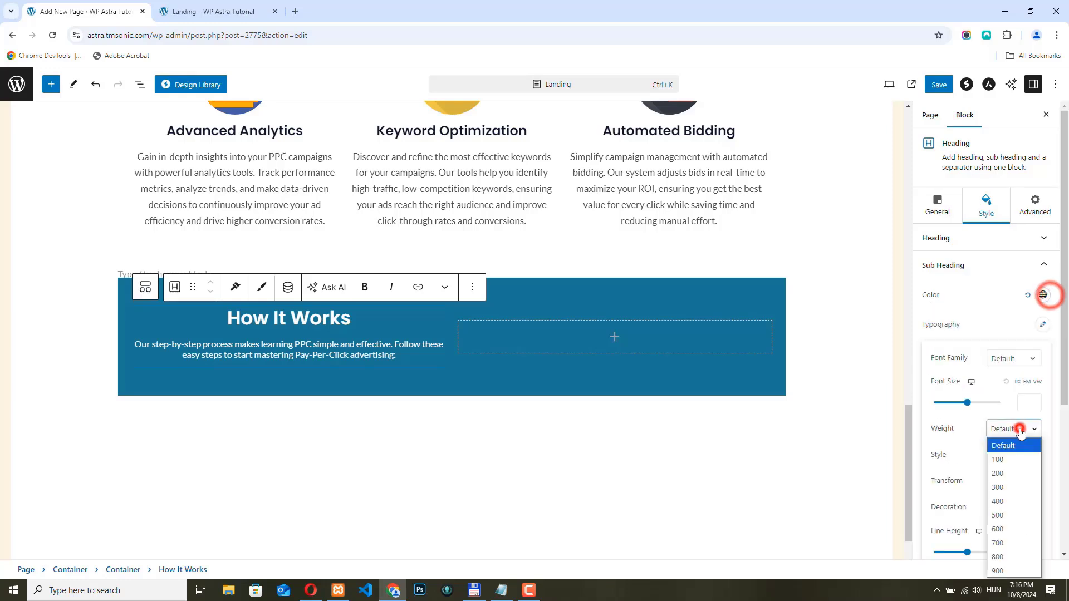
click(1000, 483)
click(1027, 403)
text(18)
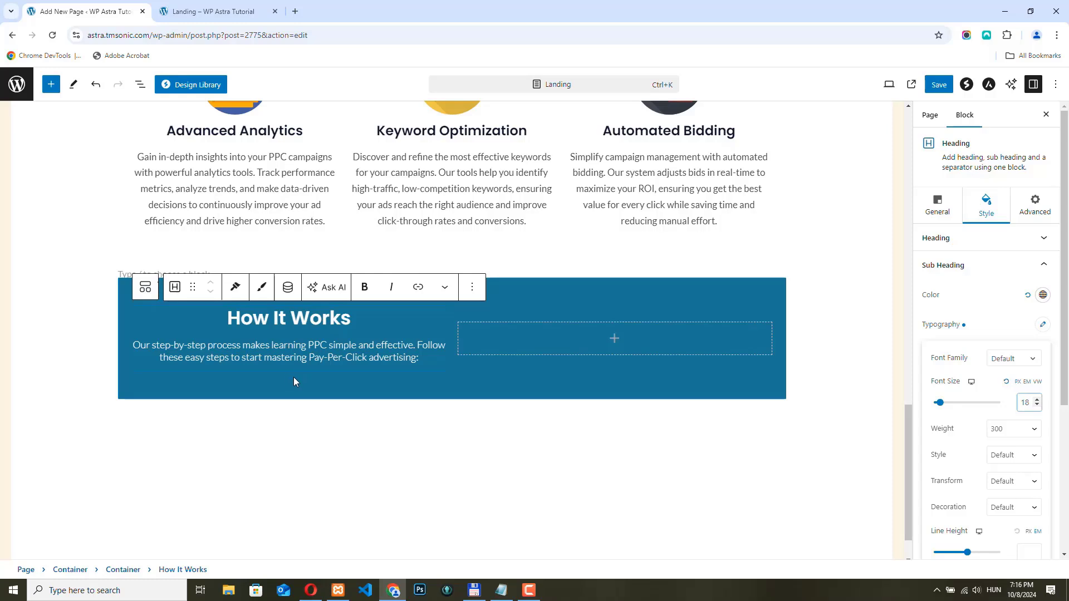
Step: Place a Spectra Image block under the sub heading in the left column and upload how-it-works-1.png into it
click(275, 381)
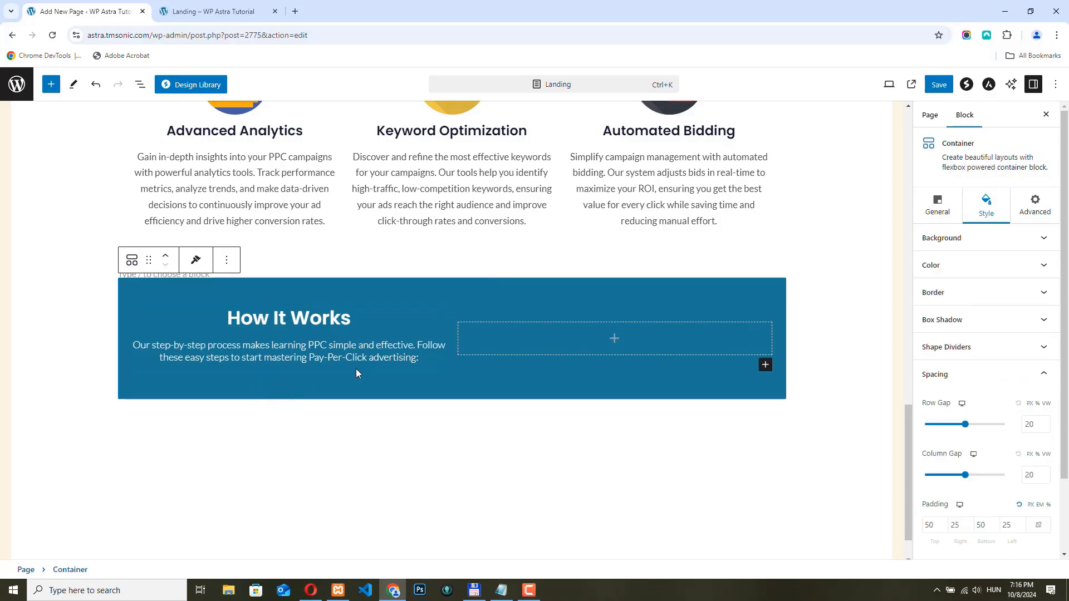
click(342, 363)
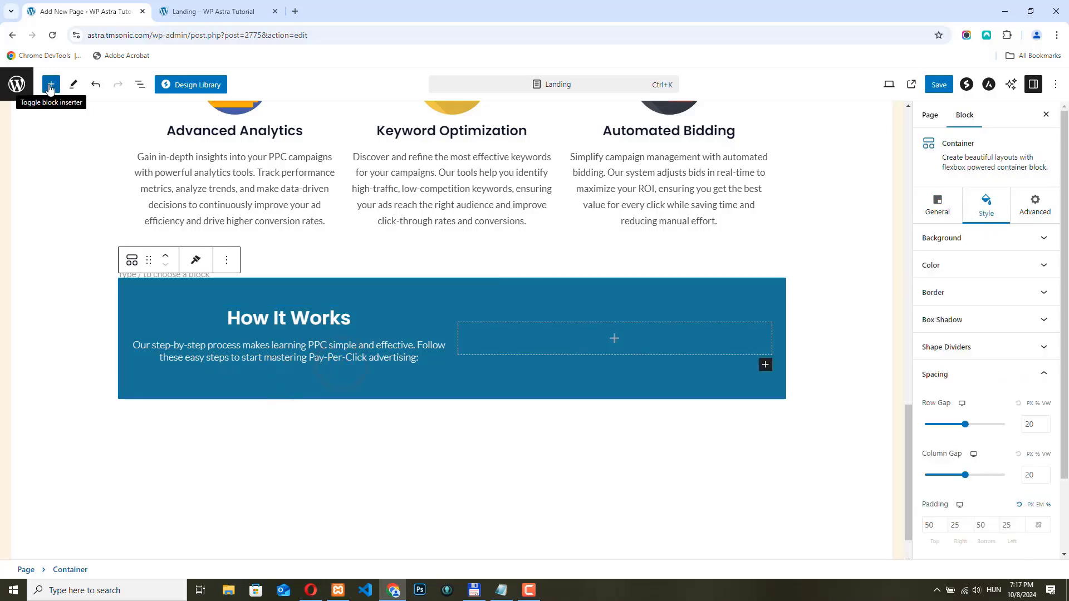
click(50, 85)
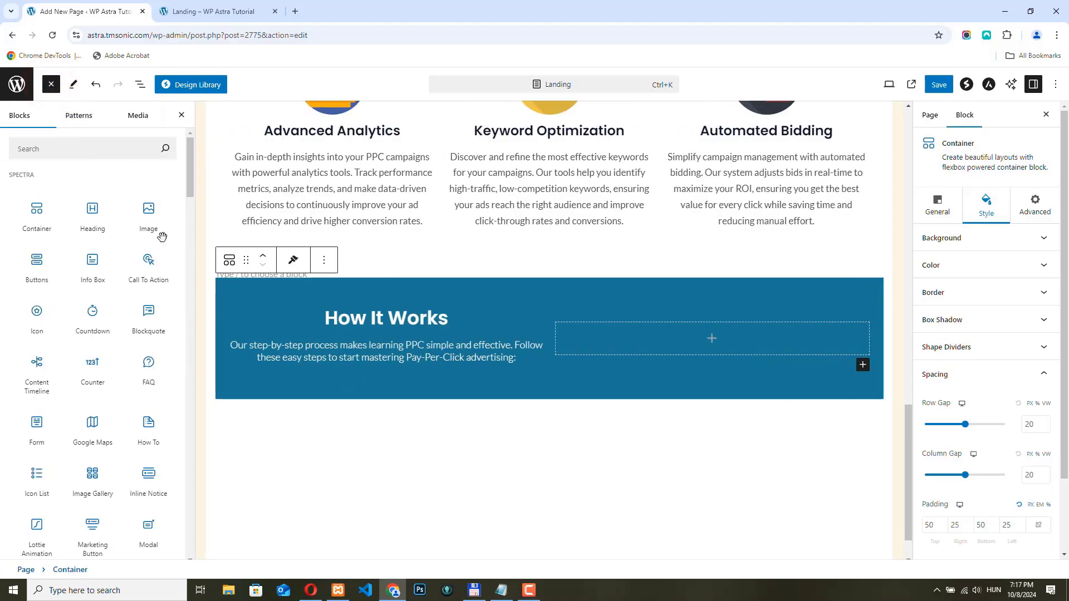
click(148, 211)
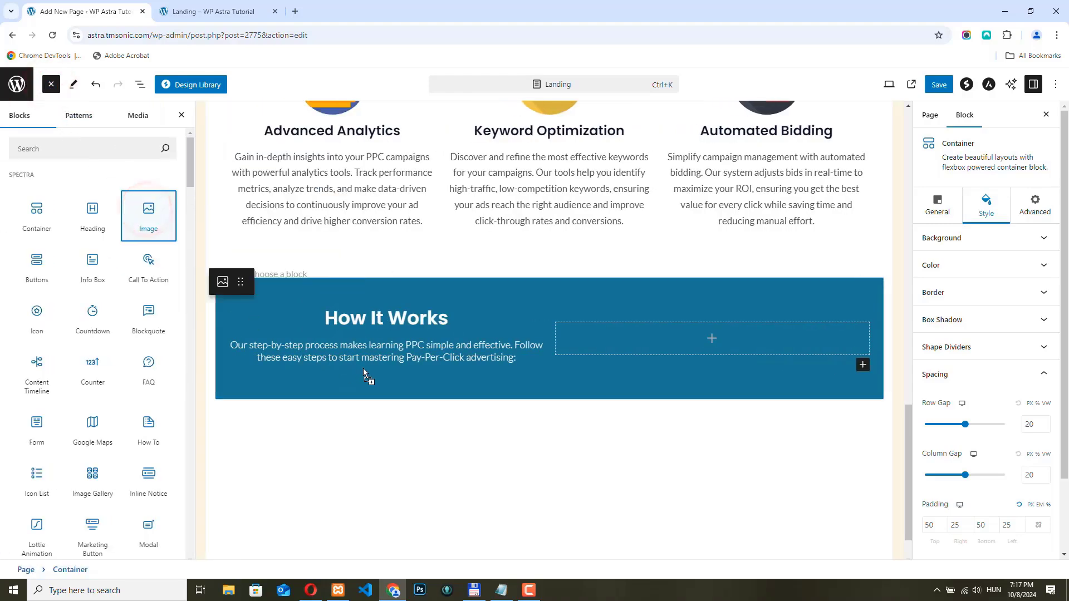
drag(363, 368, 382, 367)
click(315, 357)
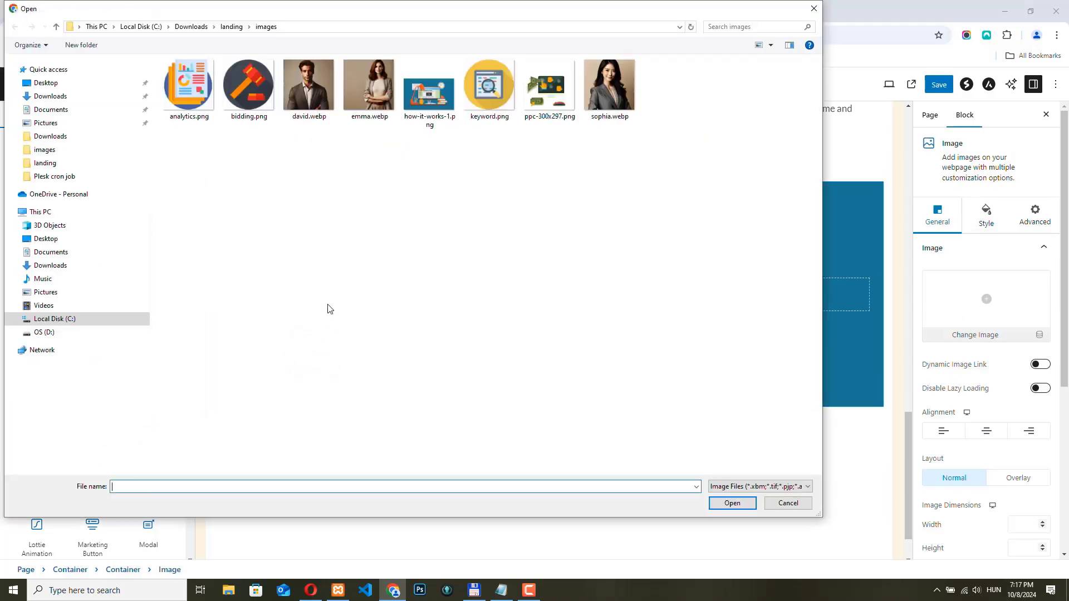
double_click(416, 146)
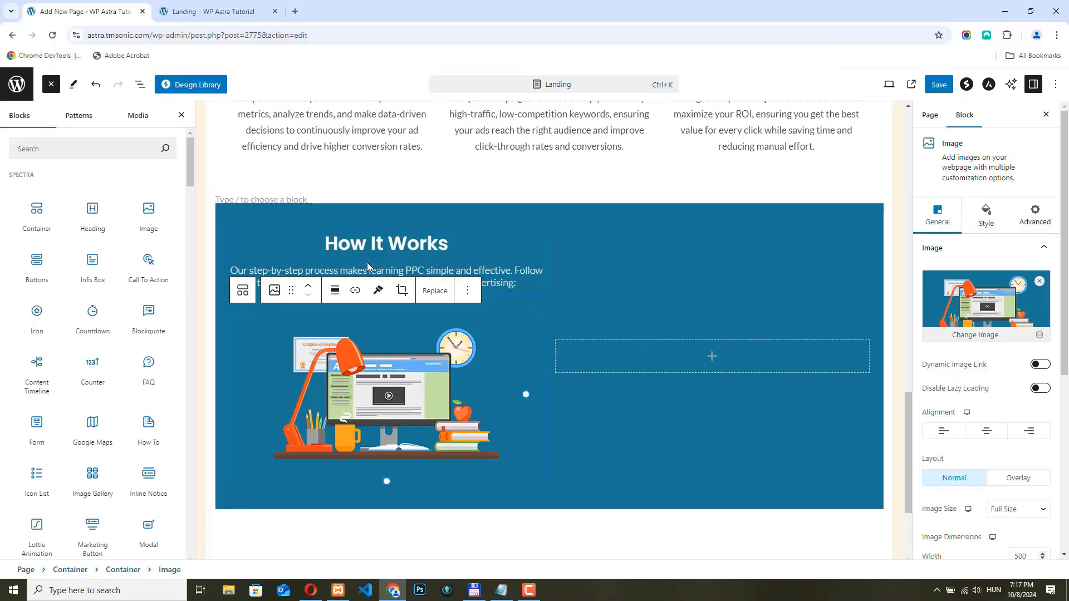
Step: Search the blocks for "time" and add a Content Timeline block to the right column of the blue container
click(713, 361)
click(605, 403)
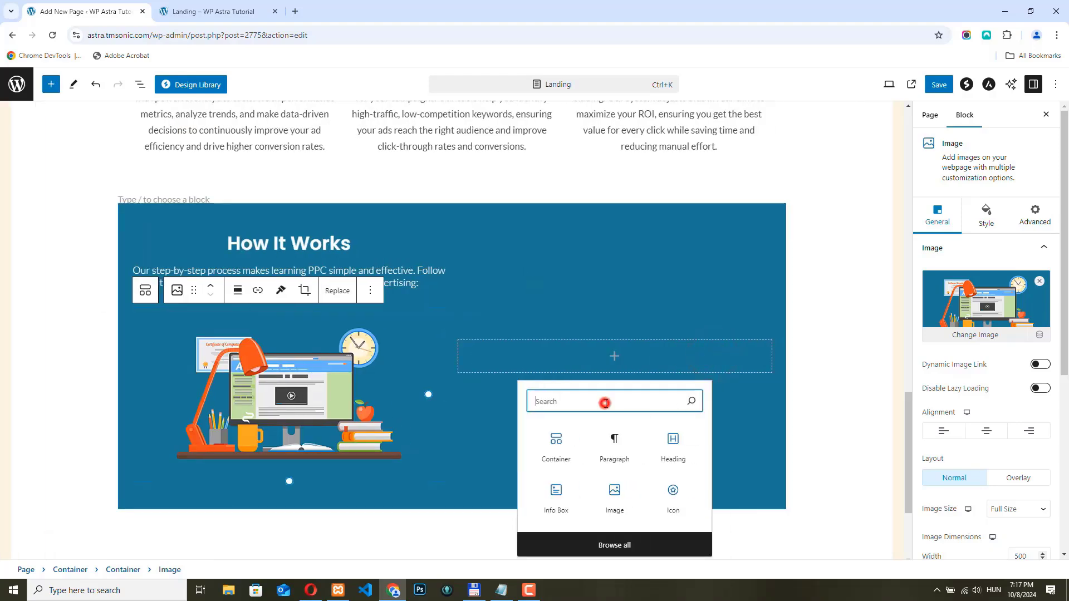
text(to)
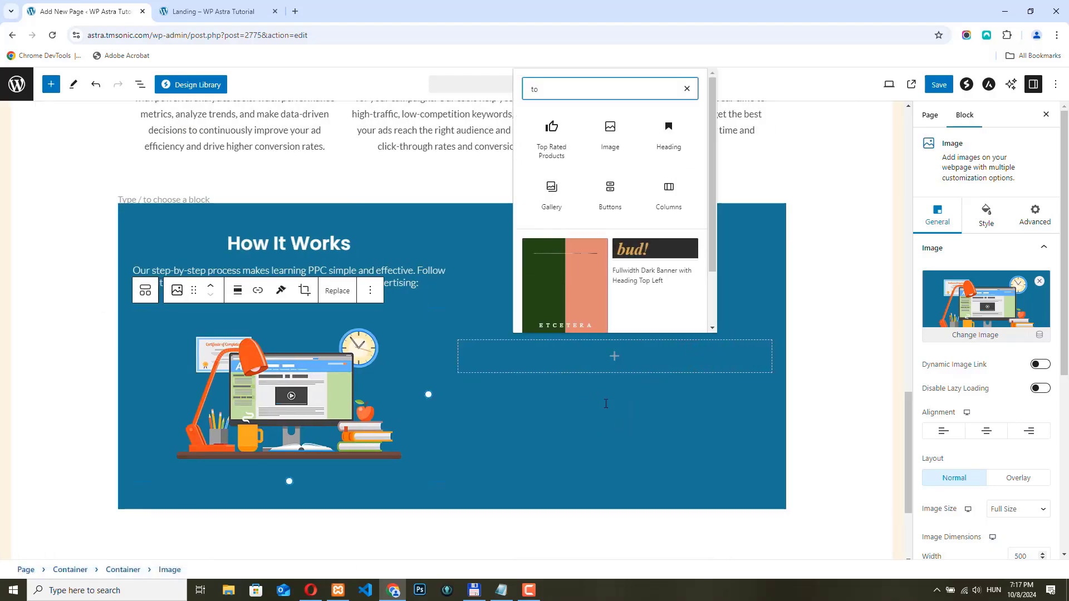
key(BackSpace)
text(ime)
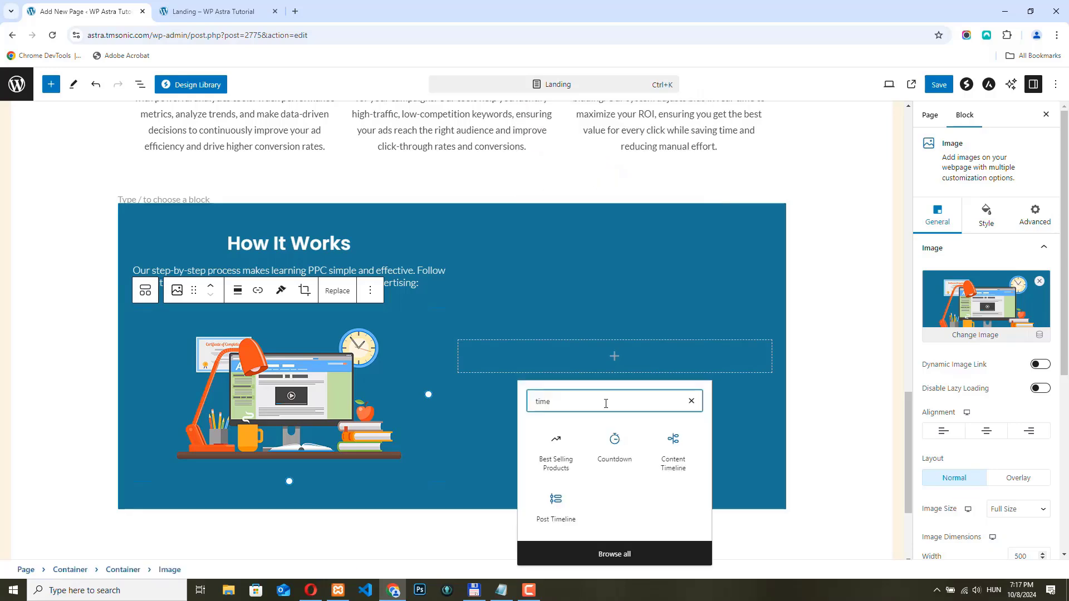
click(674, 445)
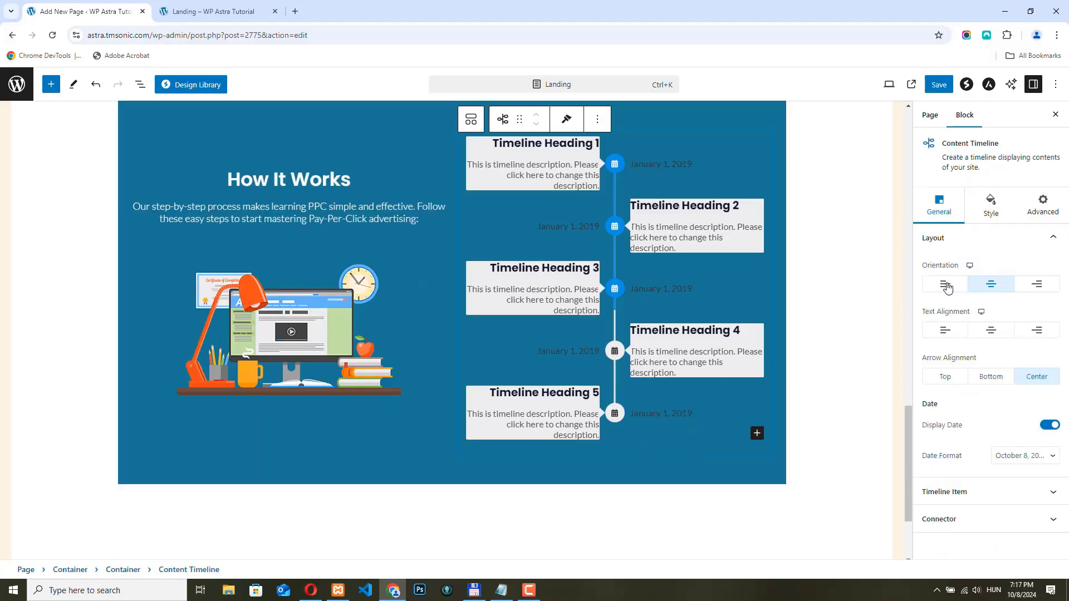
Step: Set the timeline's orientation to left and its arrow alignment to Top, and turn off the date display
click(946, 286)
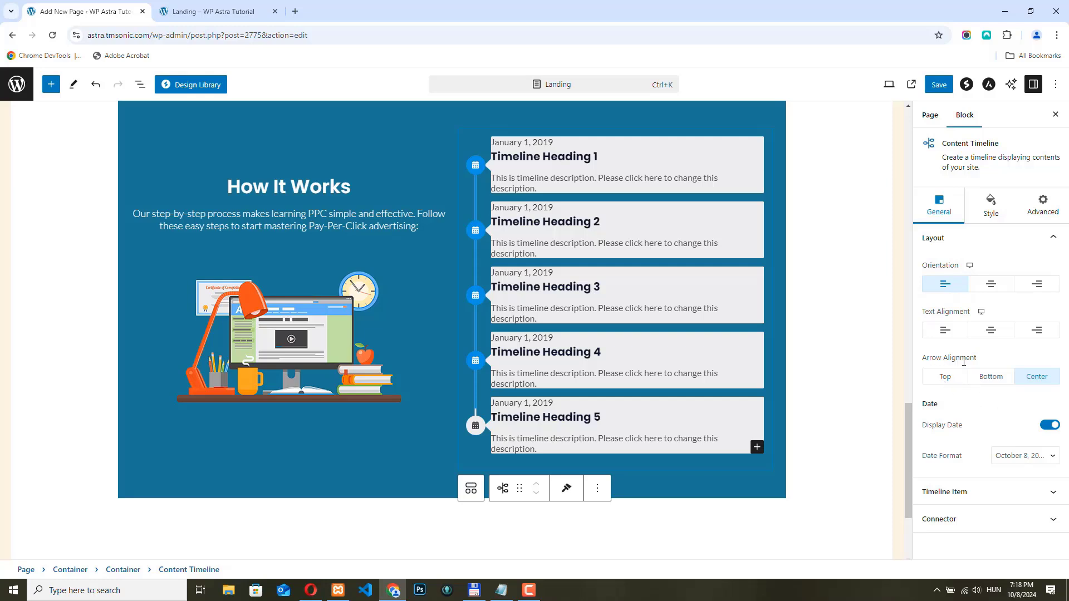
click(949, 378)
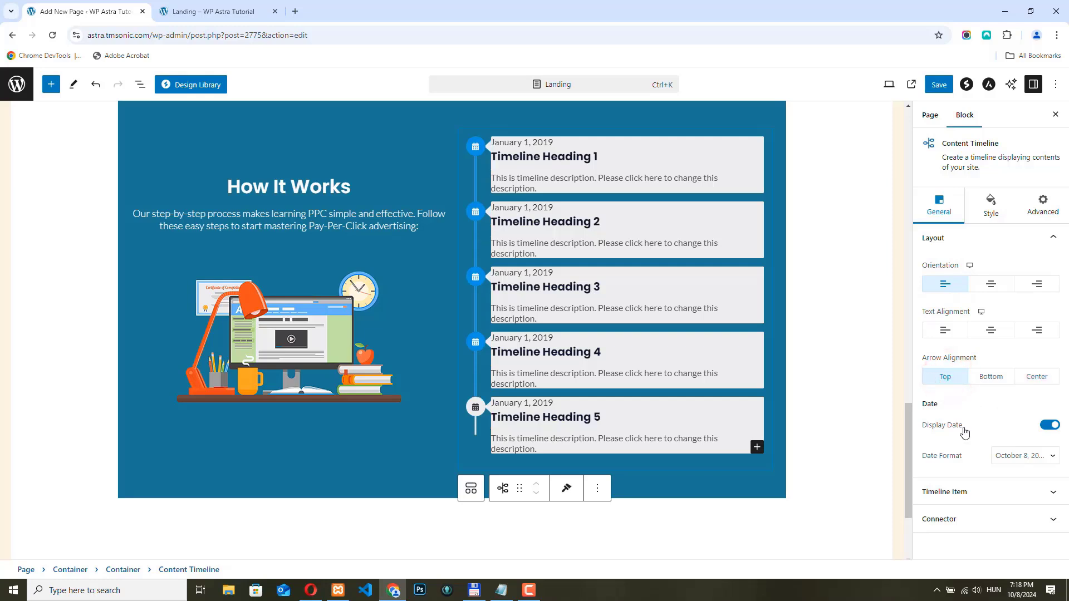
click(1049, 426)
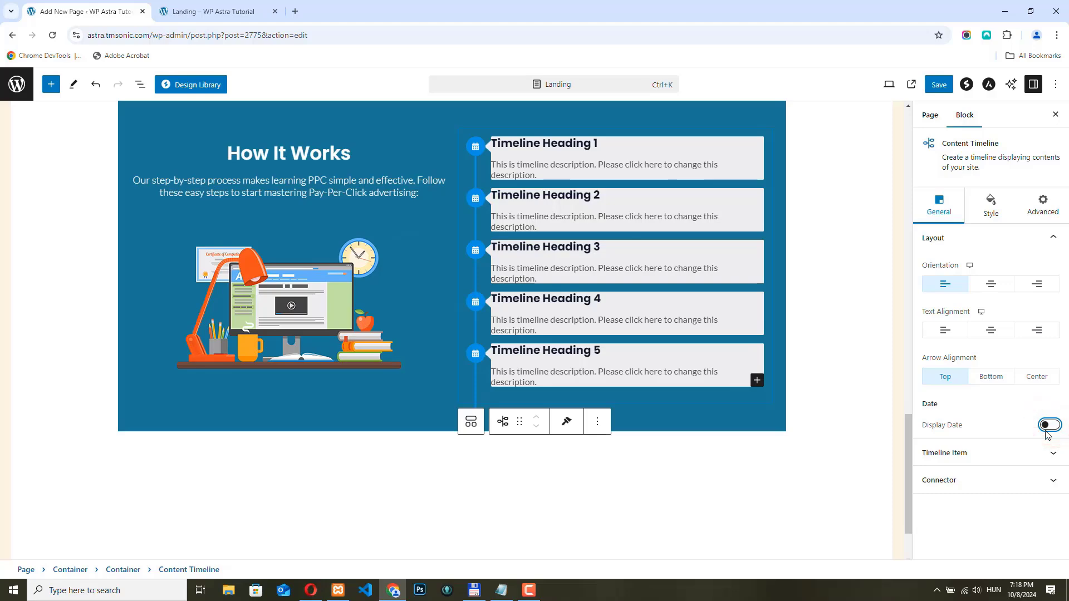
Step: Search the icon library for "check" and set the Check icon as the timeline's connector icon
click(991, 519)
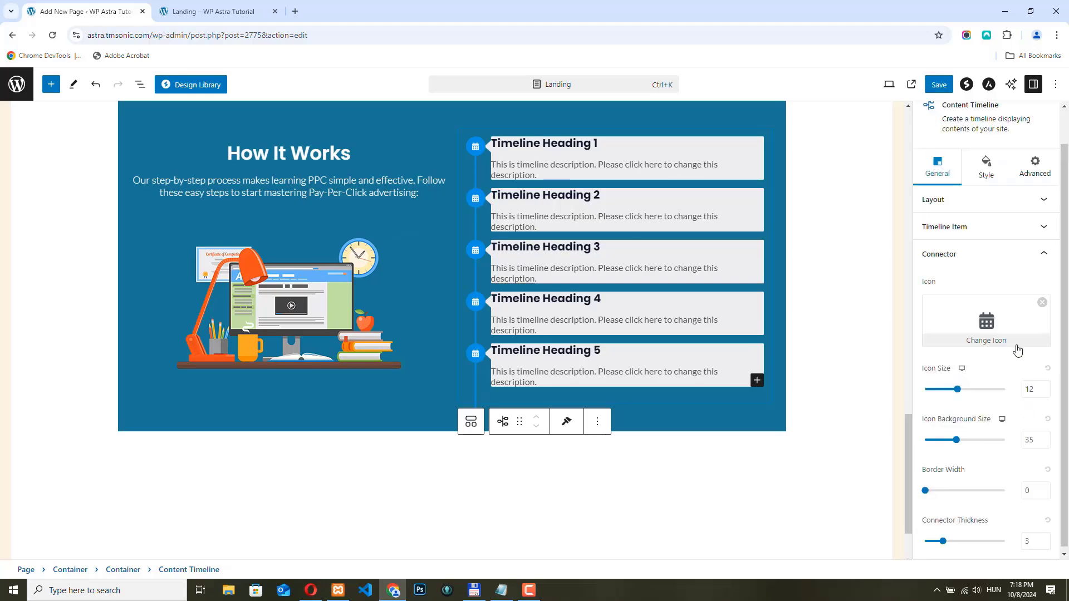
click(972, 332)
click(461, 137)
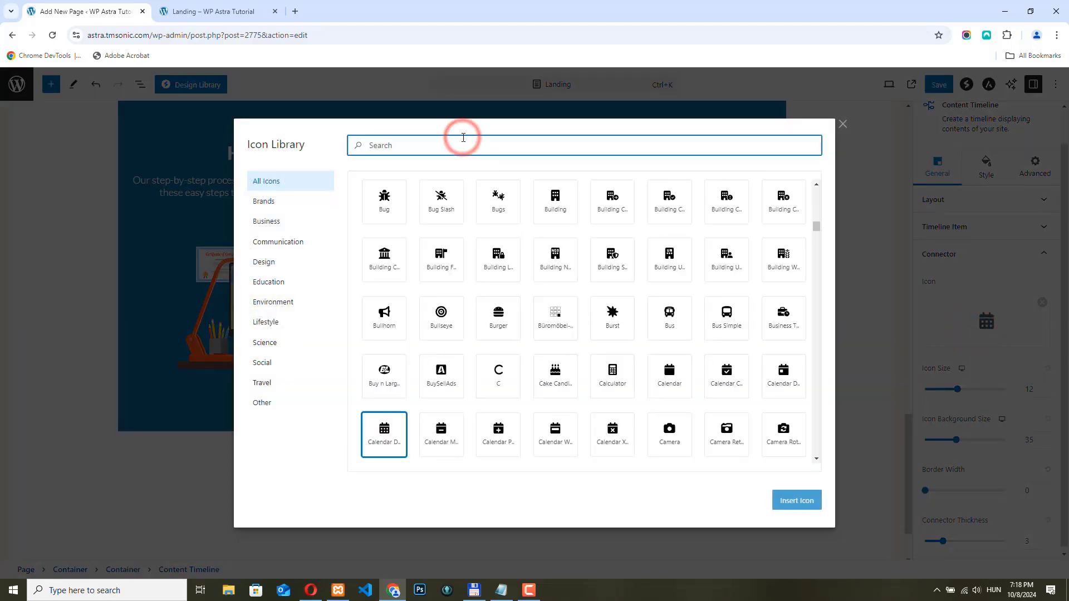
text(check)
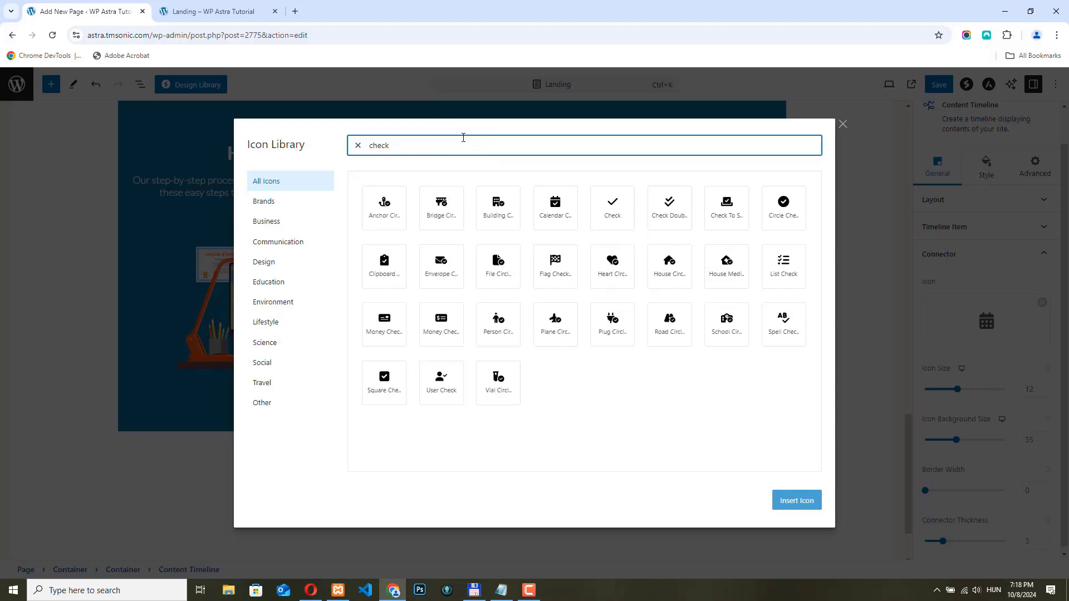
click(612, 205)
click(798, 502)
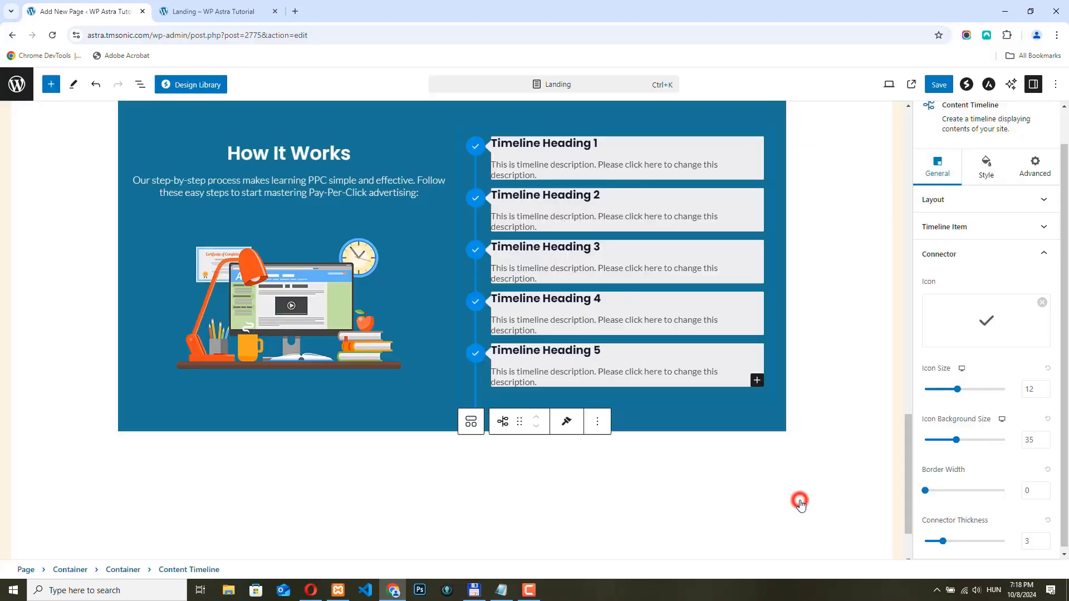
Step: Make the background color of the timeline items fully transparent
click(986, 167)
click(975, 430)
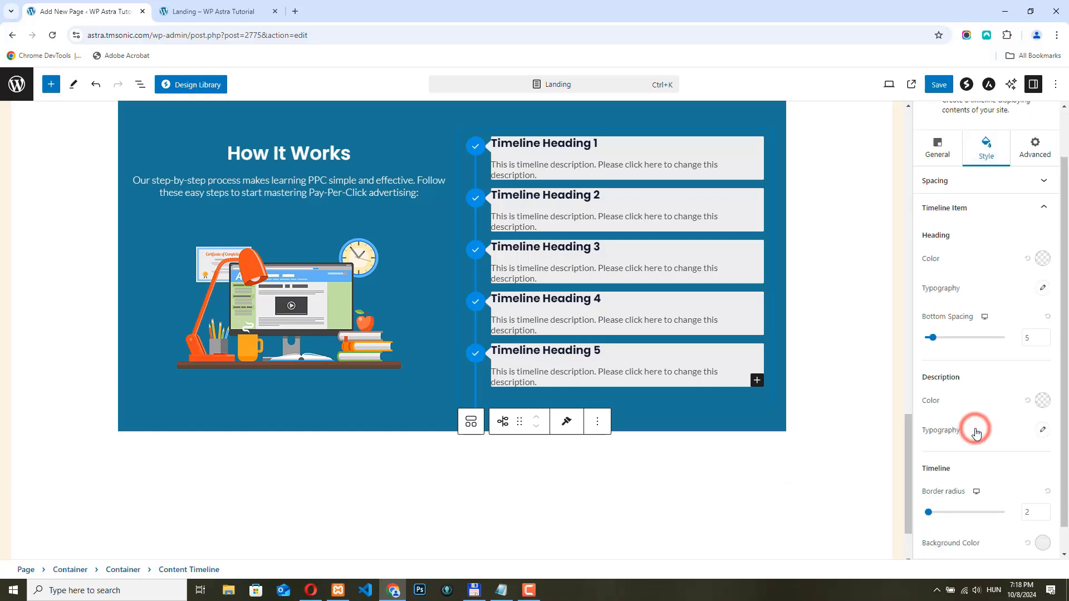
scroll(1035, 512, down, 1)
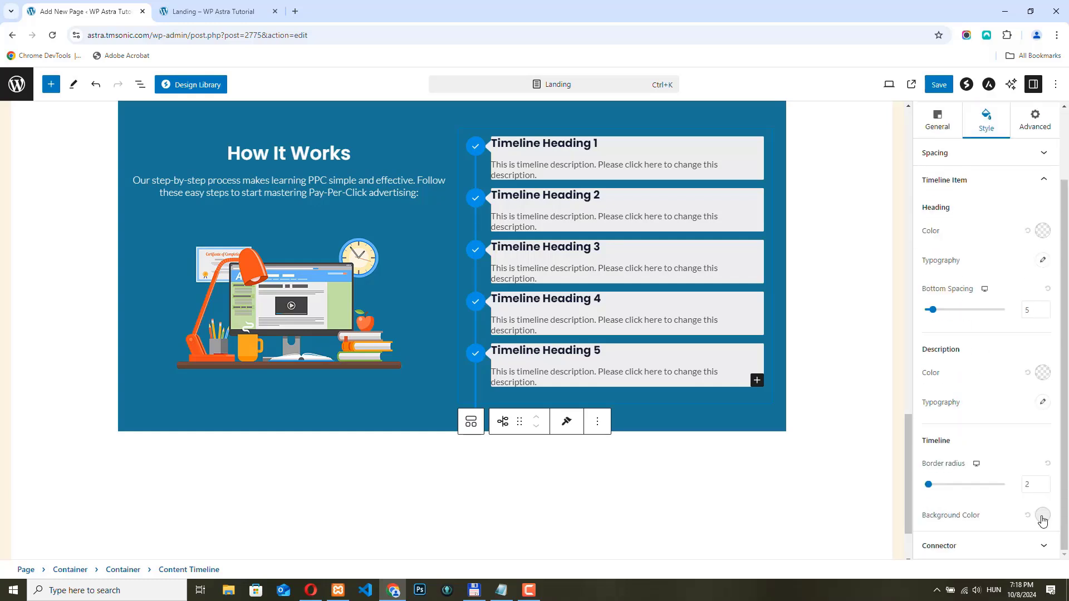
click(1042, 516)
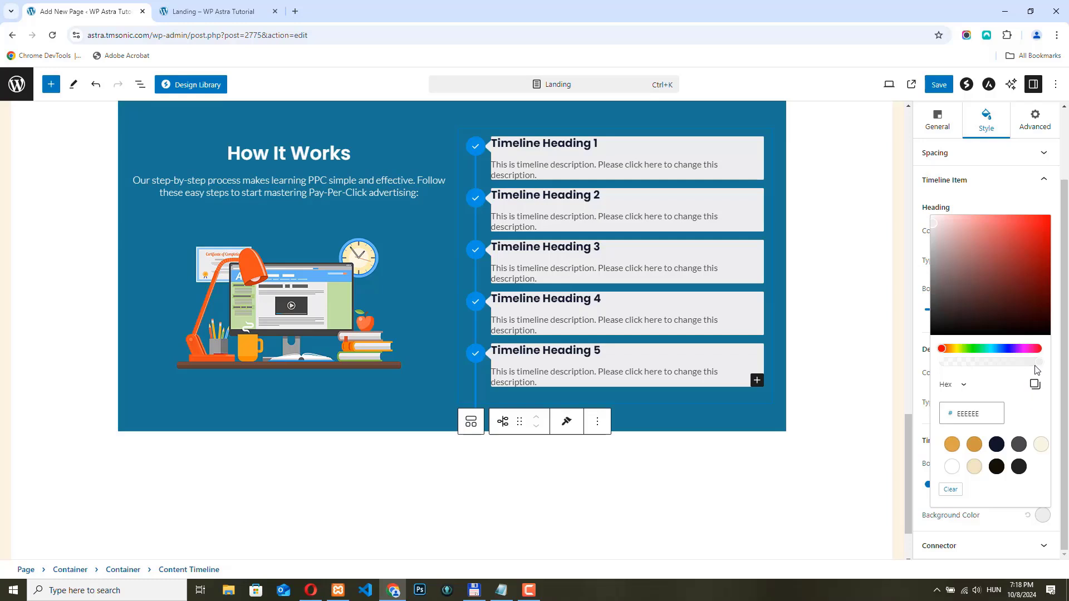
drag(1042, 365, 931, 368)
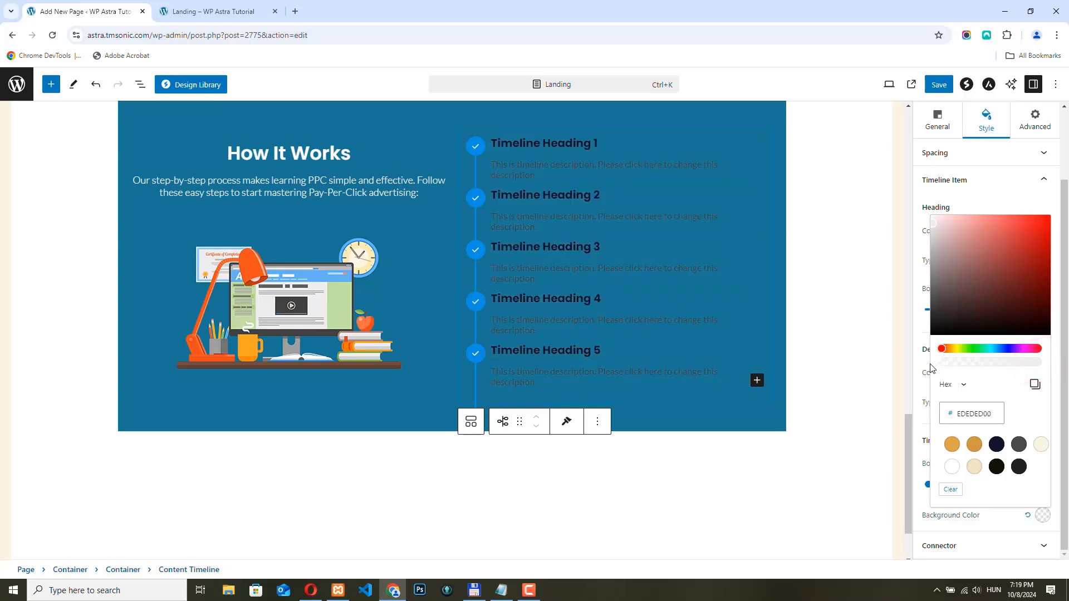
Step: Set the connector's focus-state connector, background and border colors to FFC000
click(939, 546)
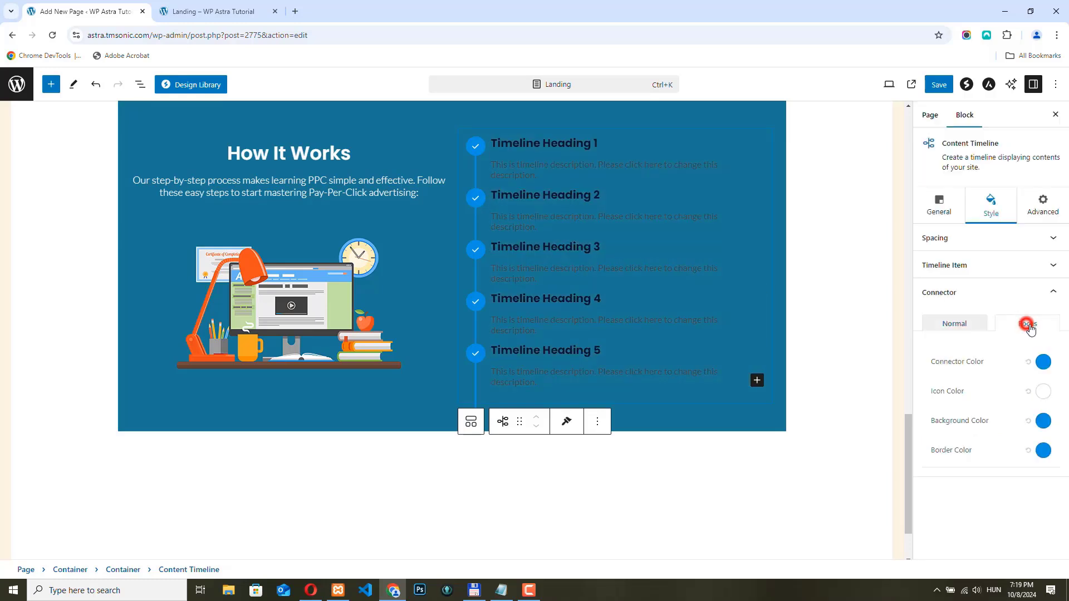
click(1026, 323)
click(1045, 367)
drag(976, 266, 937, 271)
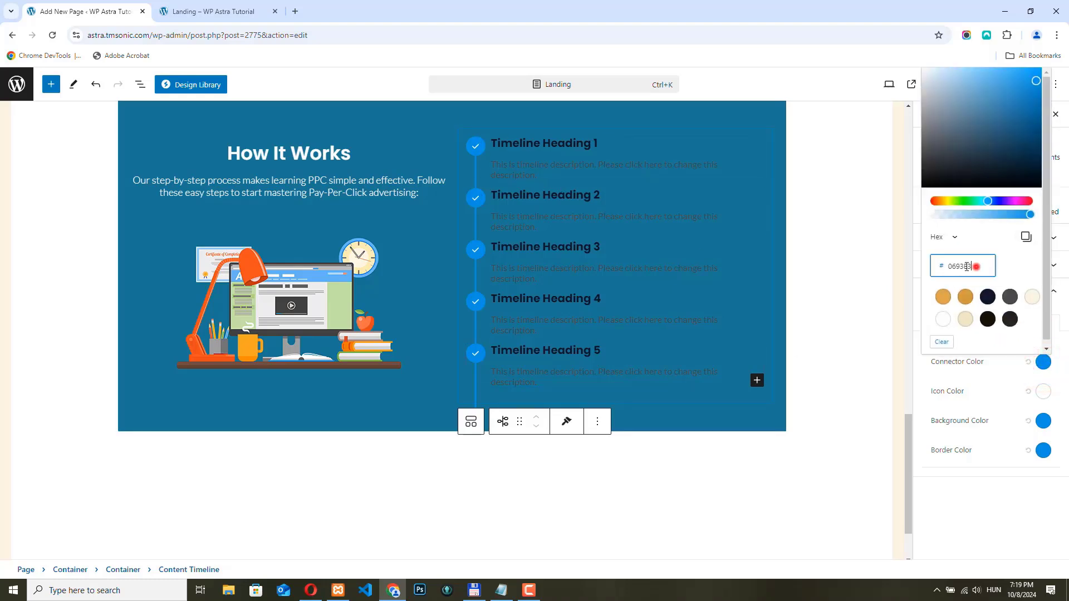
text(FFC000)
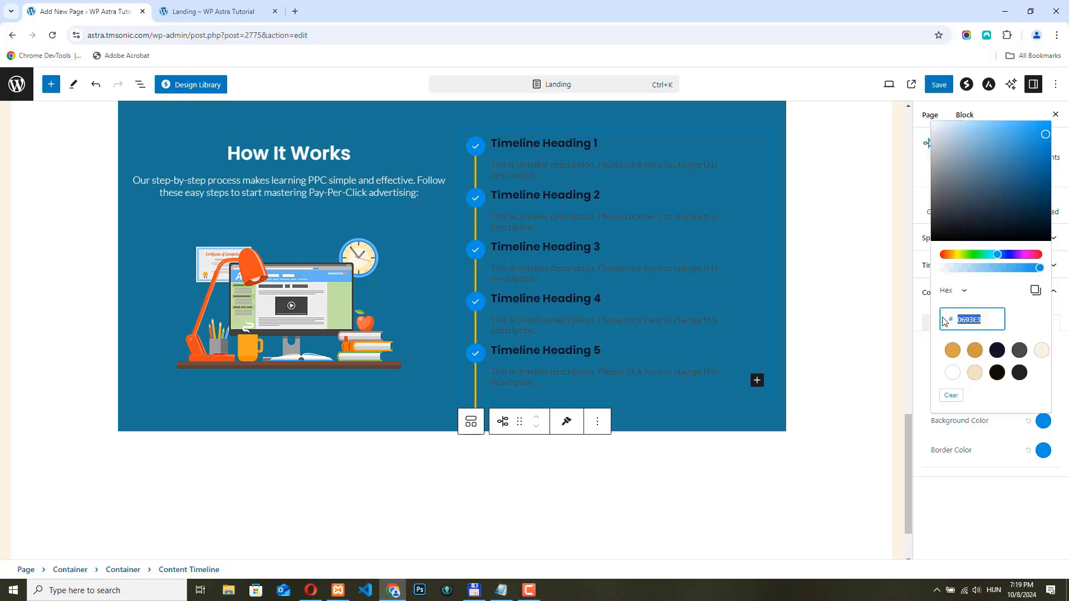
text(FFC000)
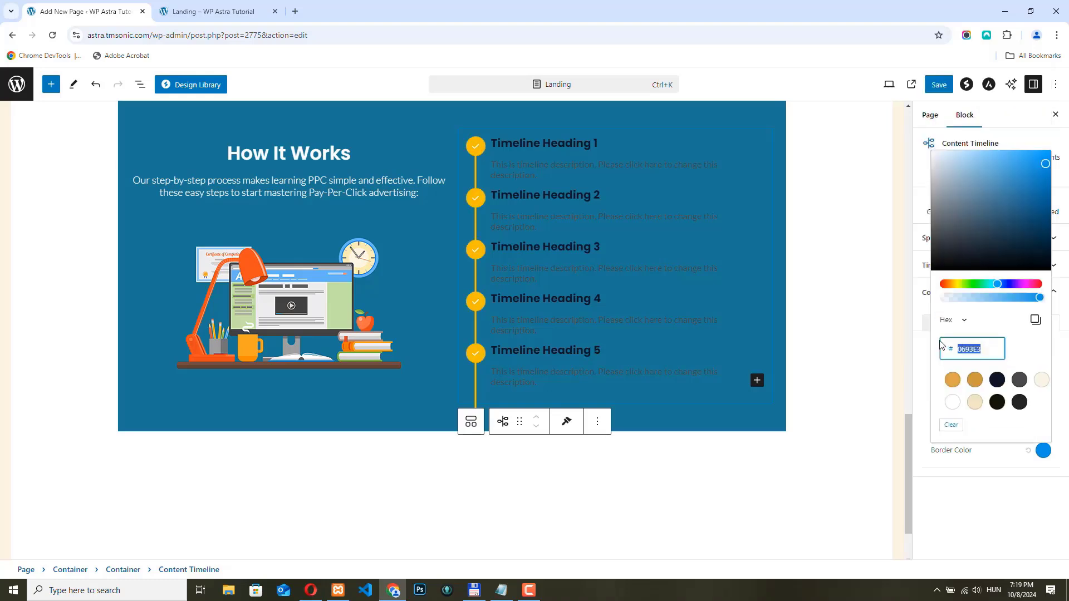
text(FFC000)
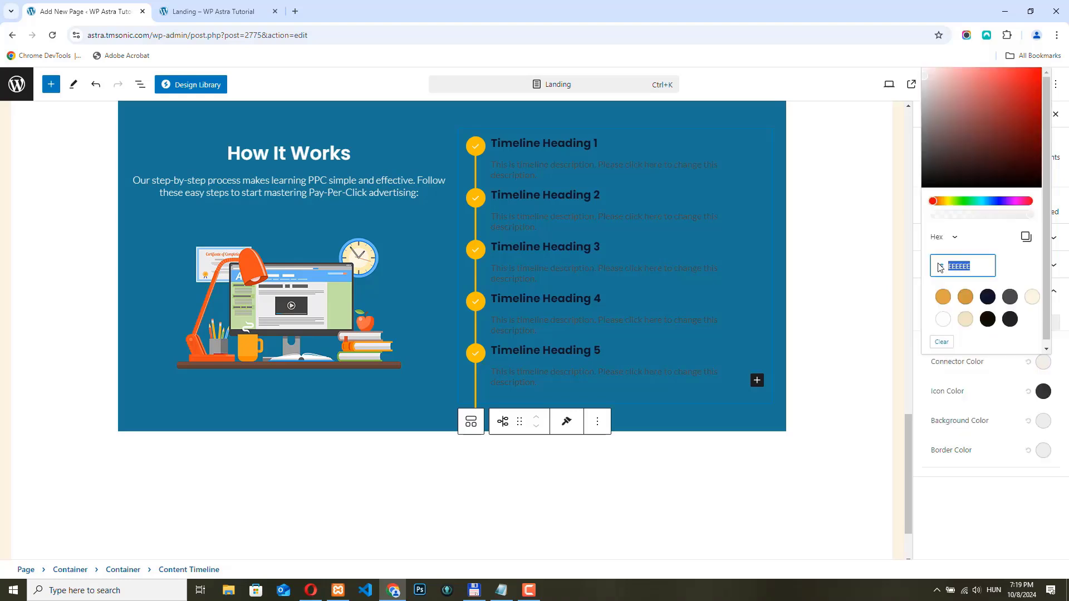
Step: Set the connector's normal-state connector, background and border colors to FFC000
text(FFC000)
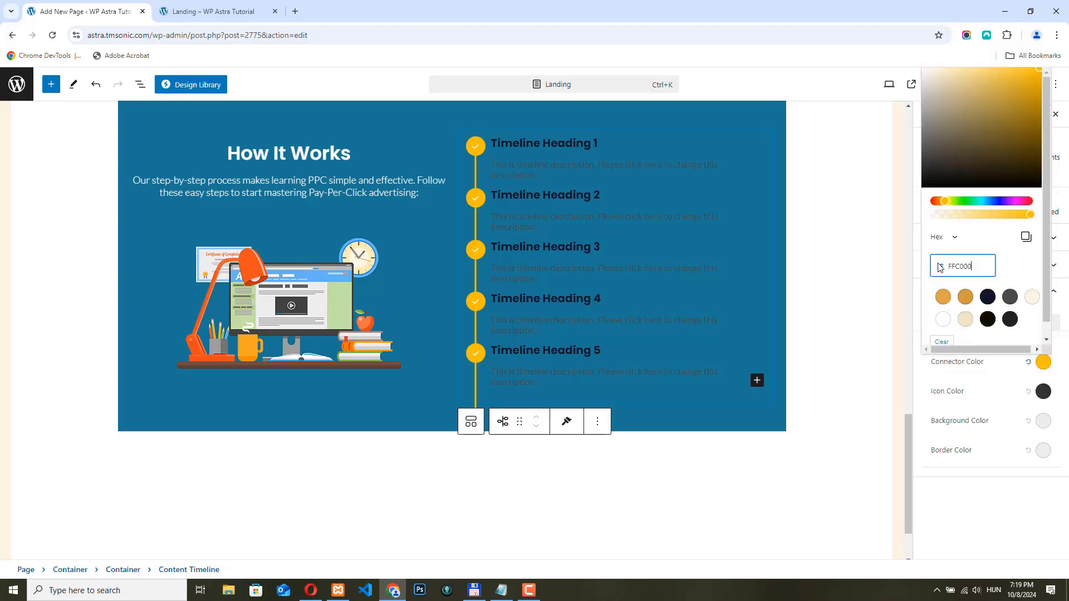
click(923, 384)
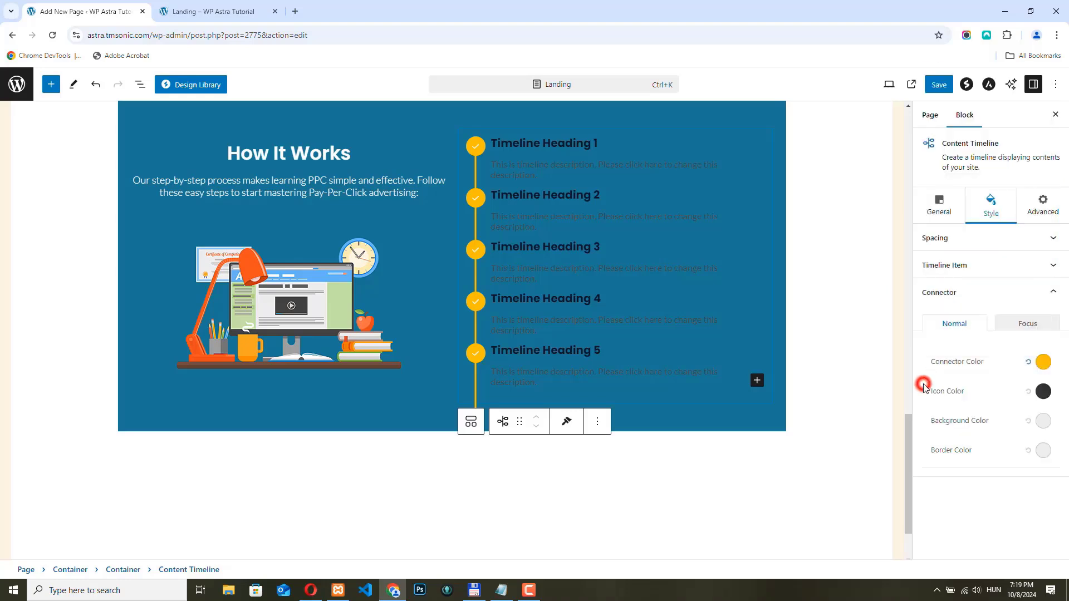
click(1046, 421)
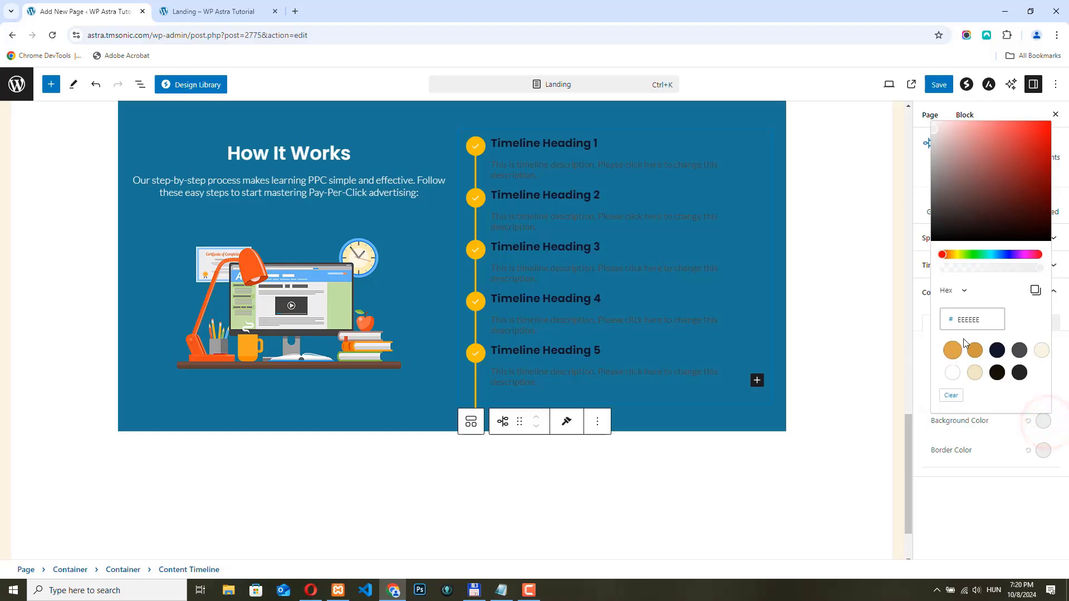
click(953, 317)
text(FFC000)
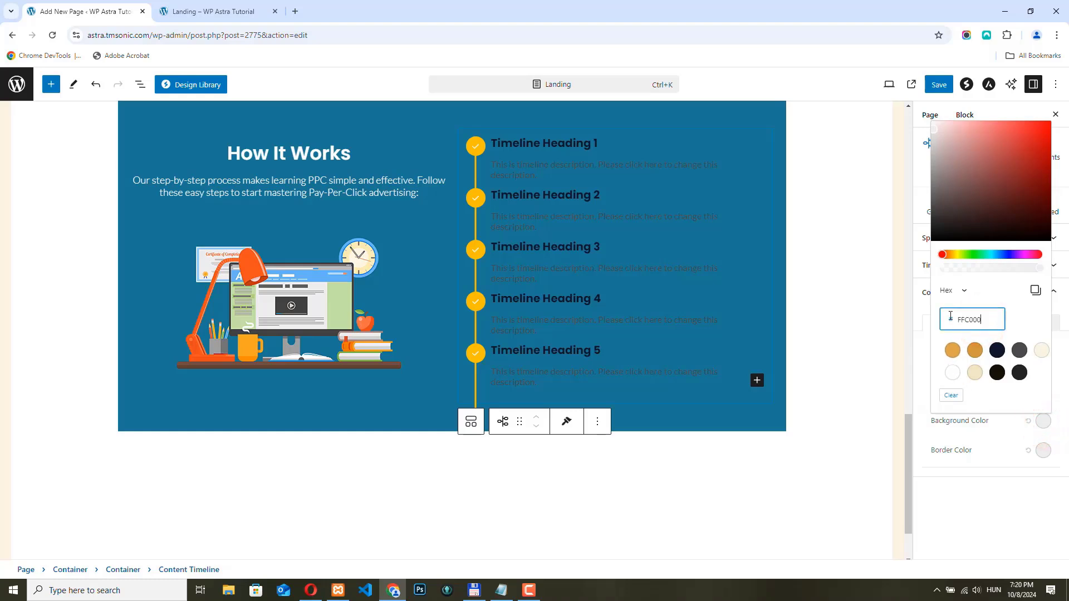
click(941, 448)
click(1043, 451)
drag(988, 349, 934, 342)
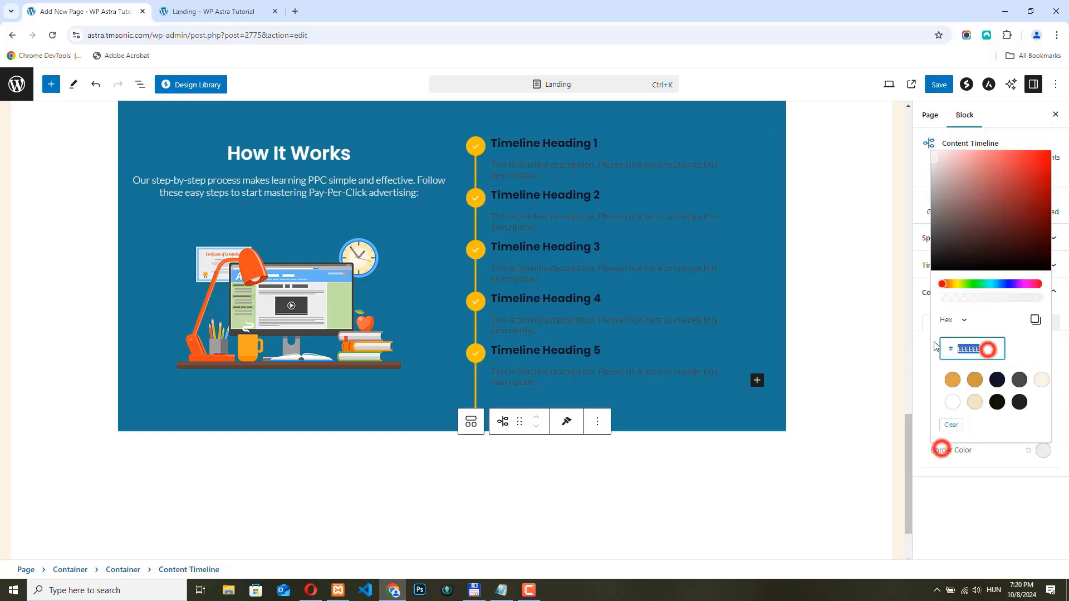
text(FFC000)
key(Escape)
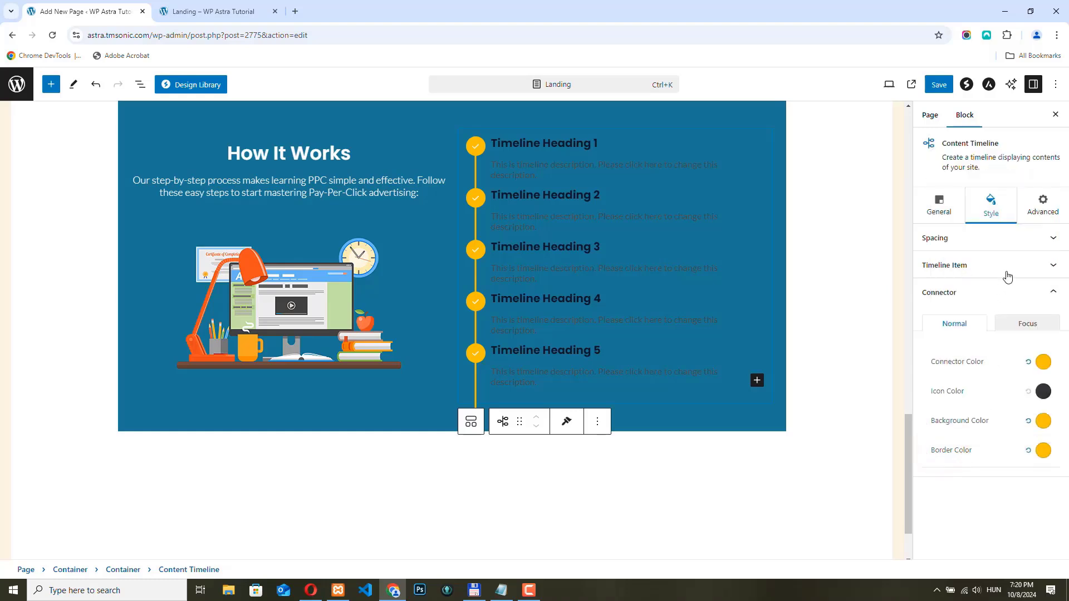
Step: Style the timeline item headings with the white theme color, a font size of 20 and weight 600
click(1037, 263)
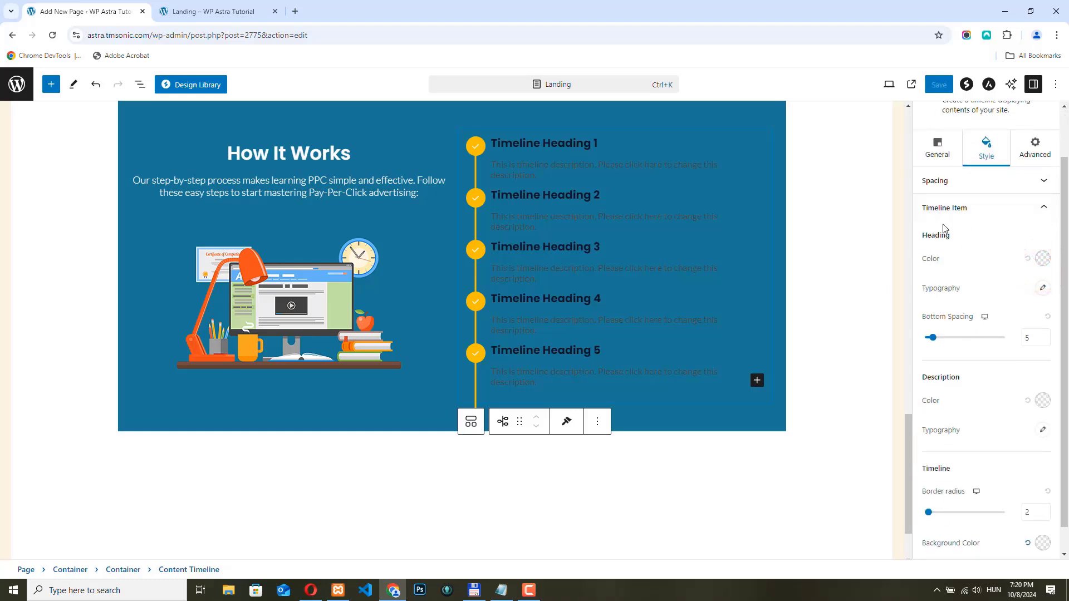
click(1043, 259)
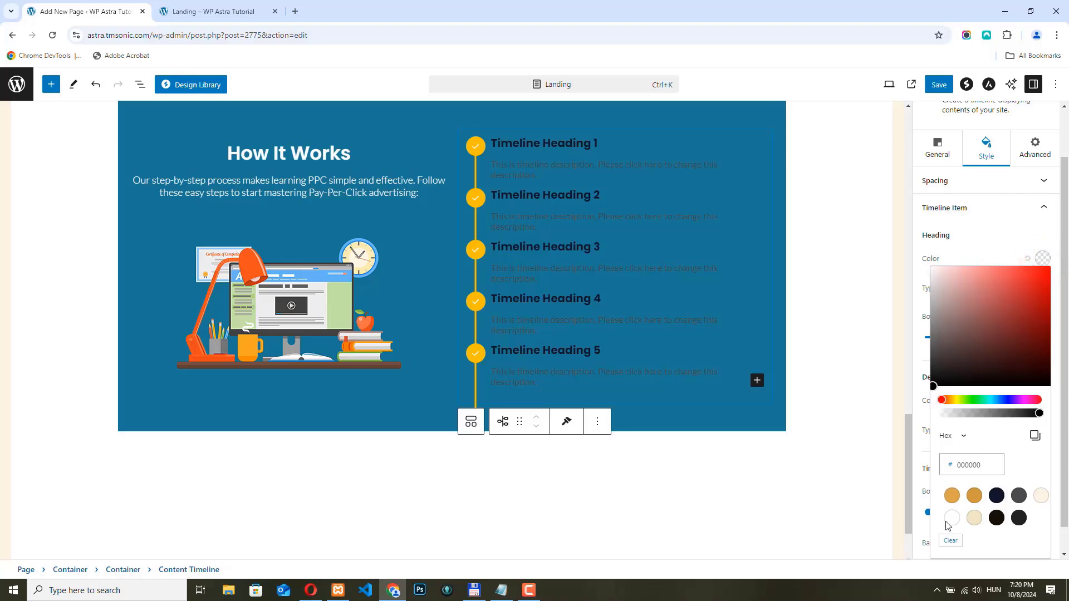
click(950, 518)
click(1022, 295)
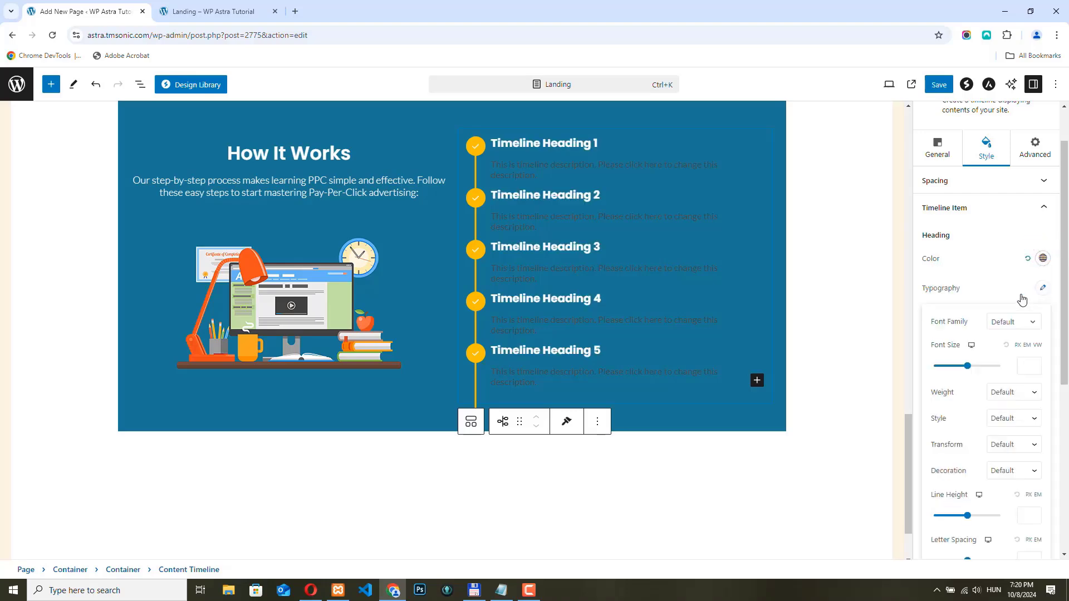
drag(968, 367, 942, 371)
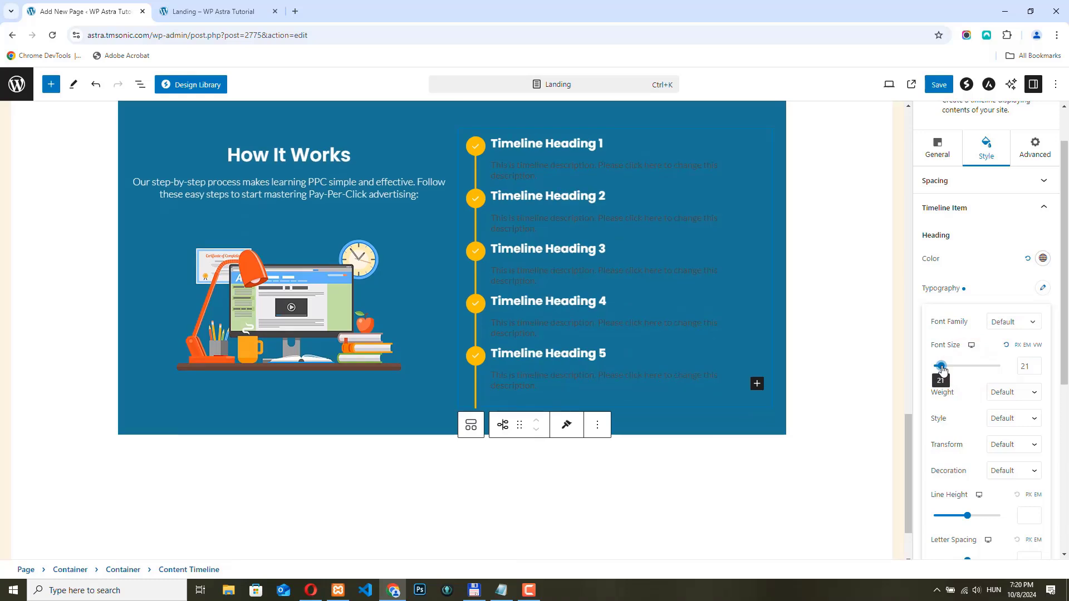
click(1037, 370)
click(1030, 393)
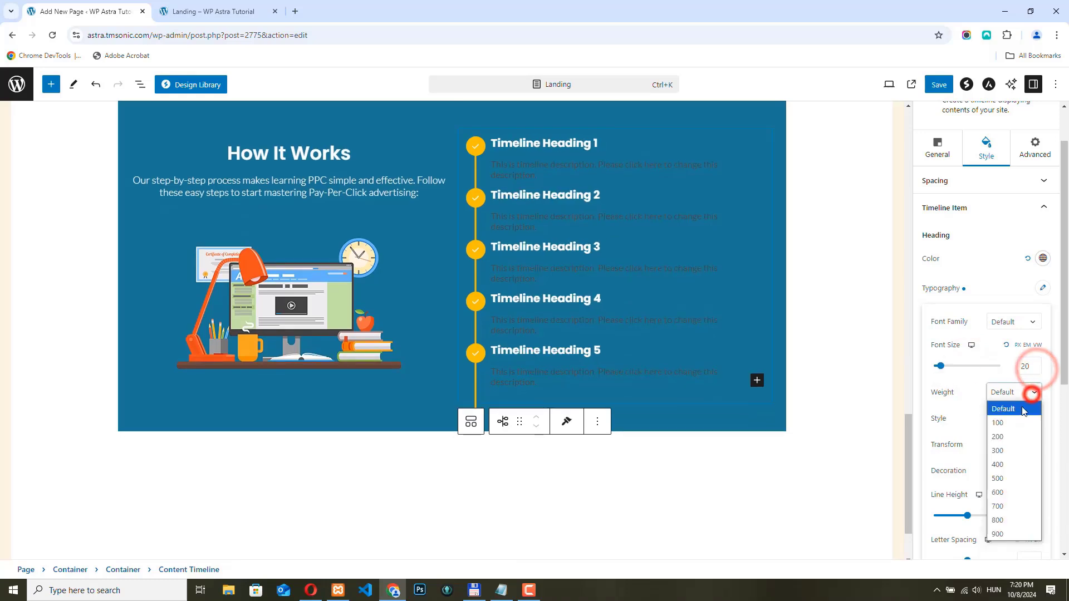
click(1009, 489)
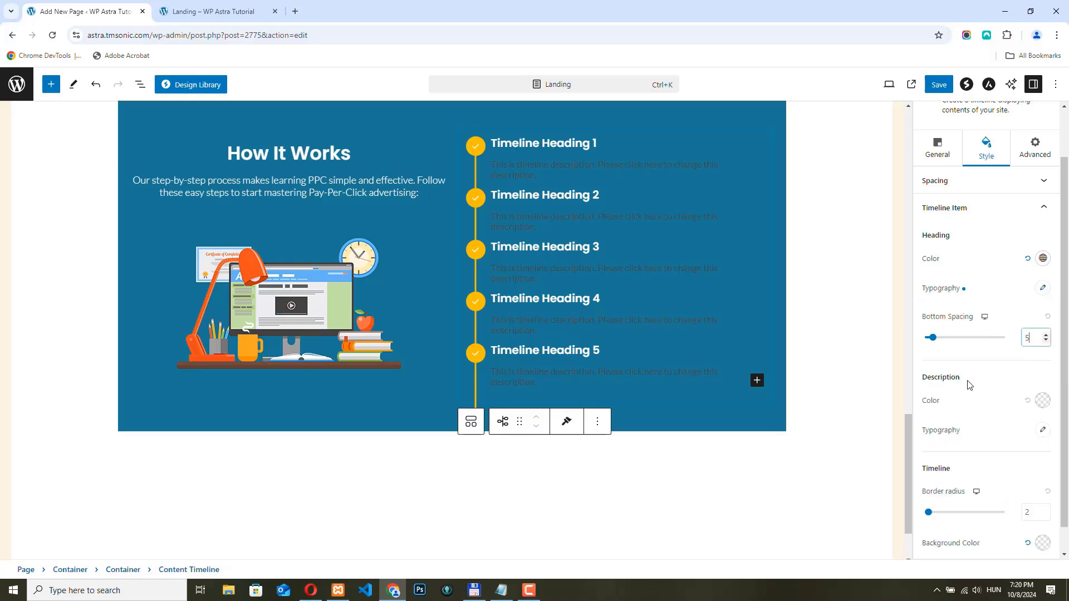
Step: Style the timeline item descriptions with white (FFFFFF) text and font weight 300
click(1039, 398)
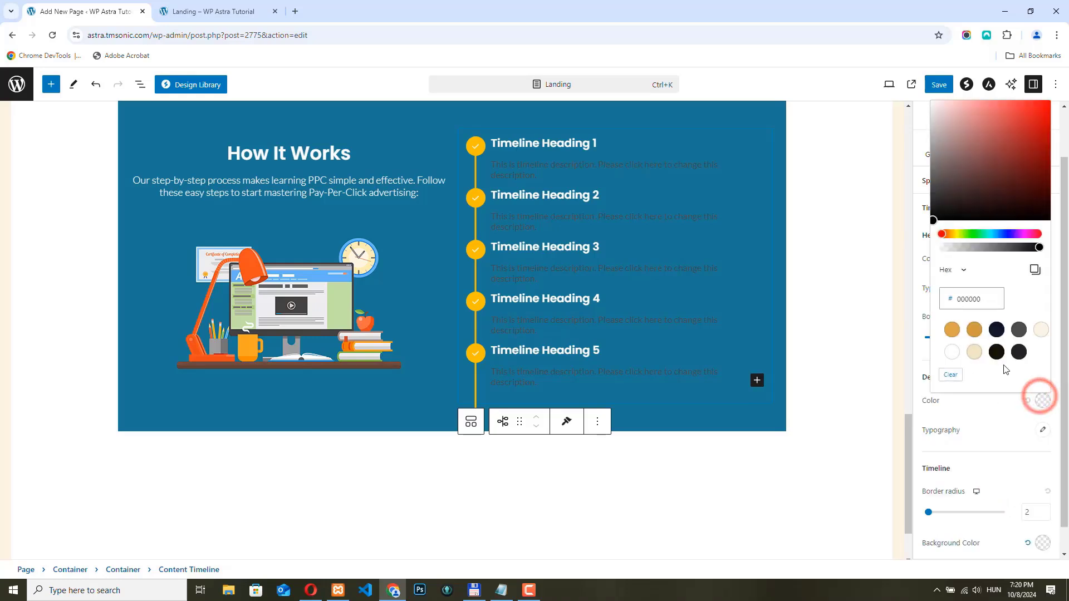
click(952, 352)
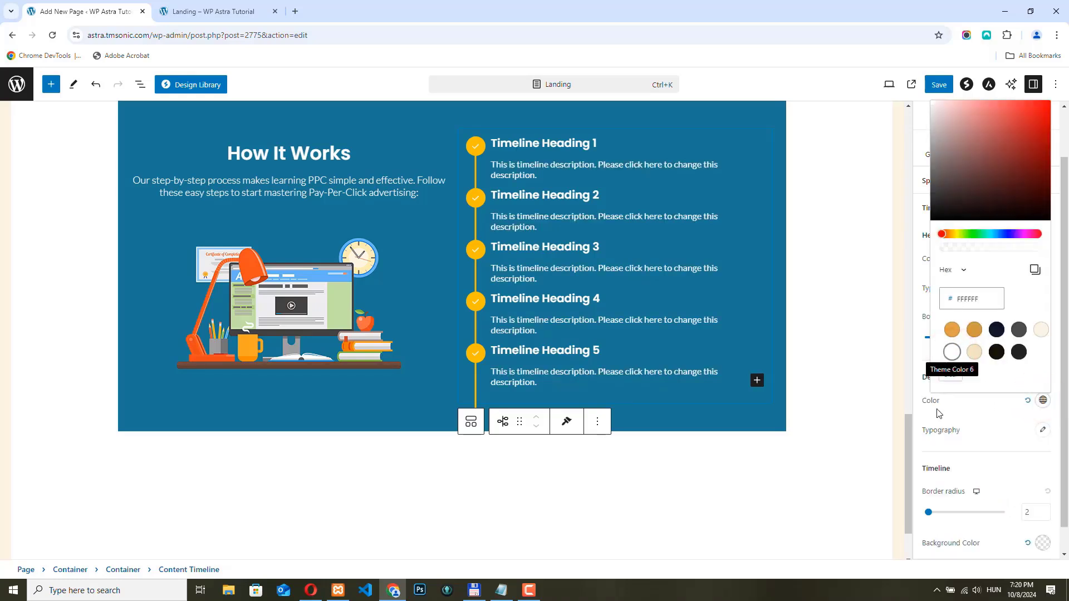
click(954, 406)
click(1042, 429)
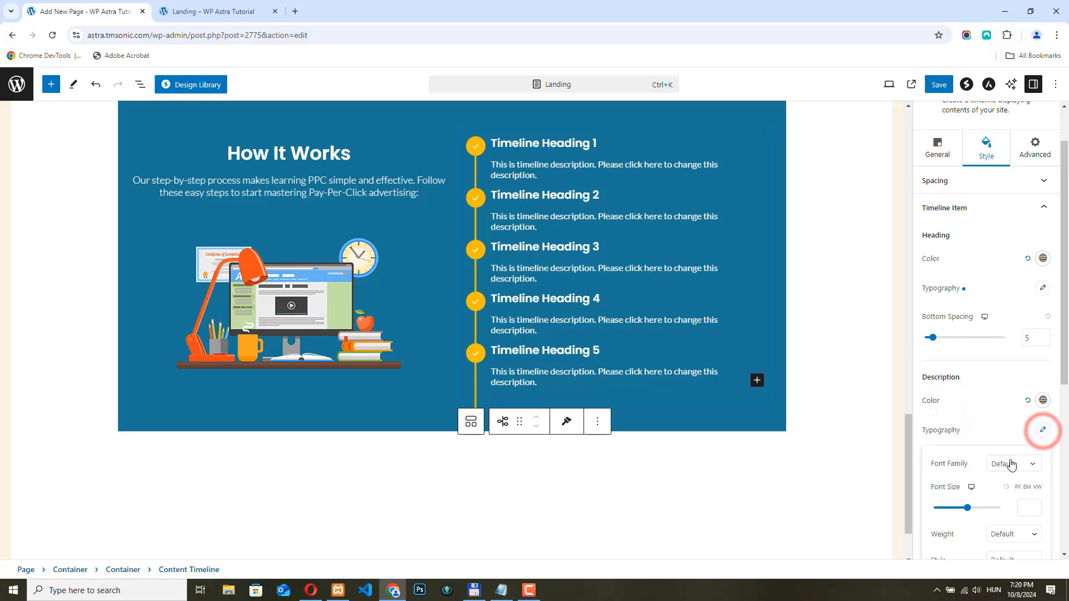
scroll(1013, 401, down, 4)
click(1018, 312)
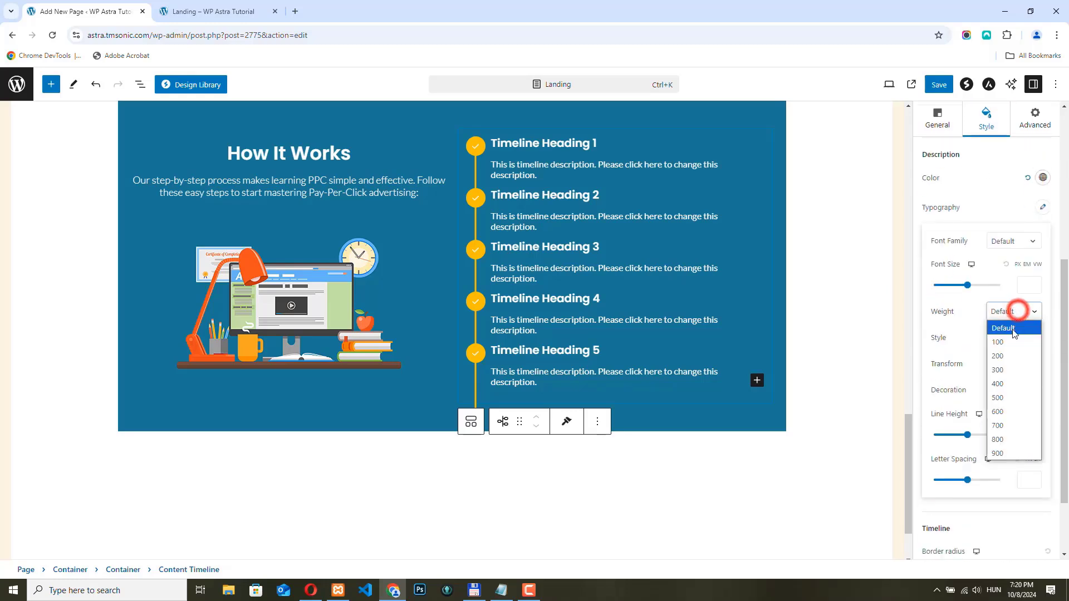
click(1005, 370)
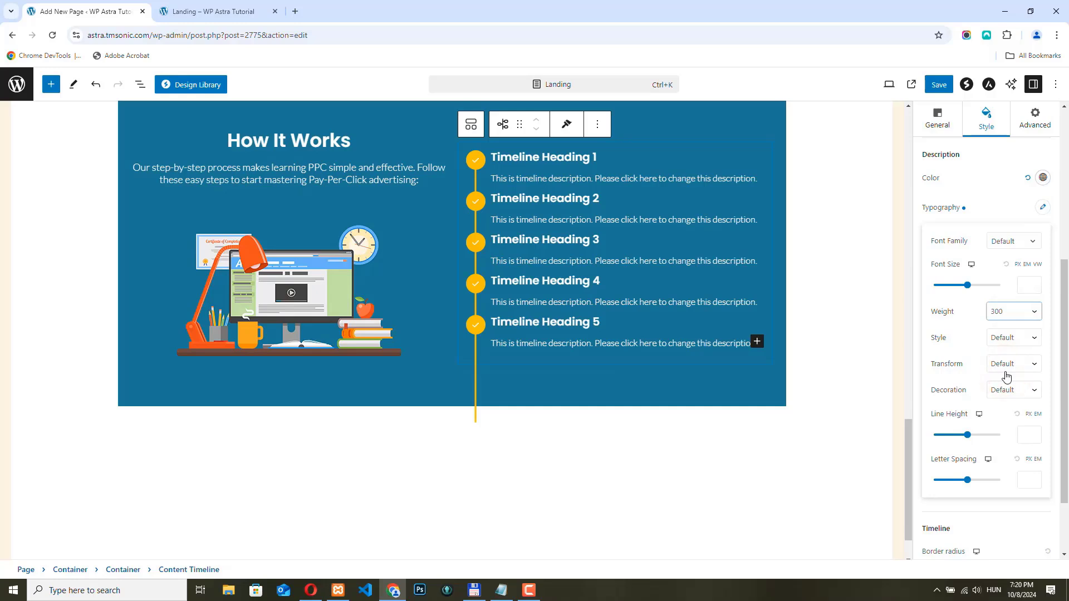
click(1041, 207)
click(1040, 208)
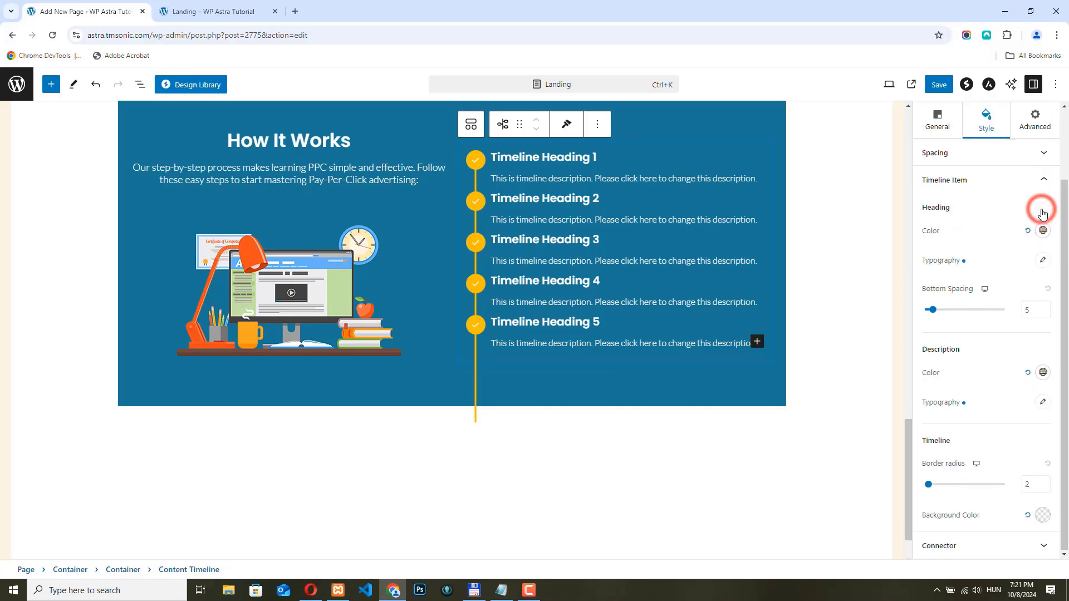
Step: Set the gap between the timeline items to 24 px
click(1051, 237)
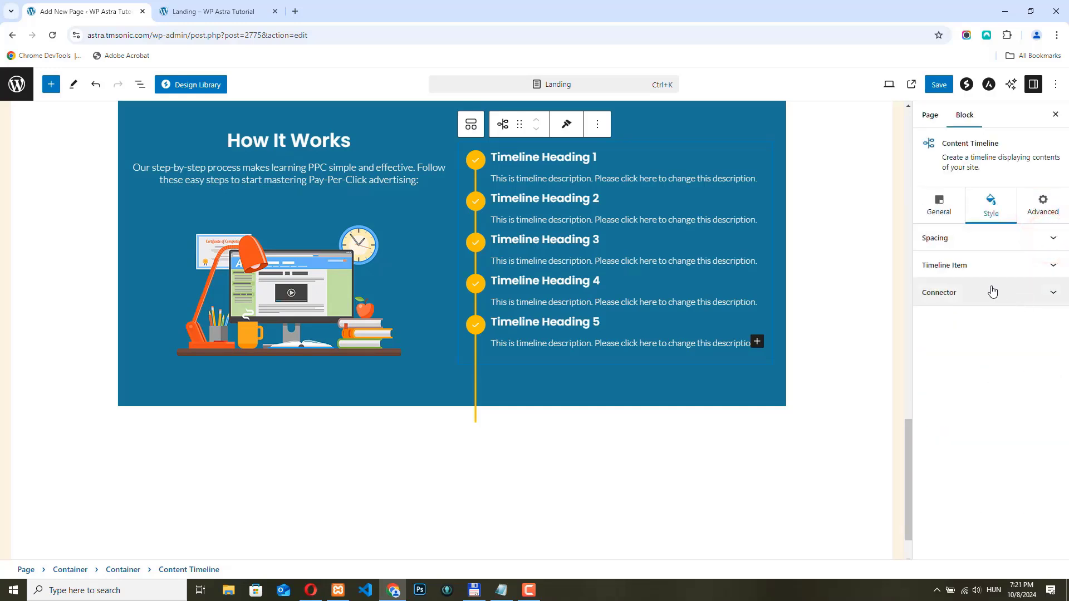
click(1055, 236)
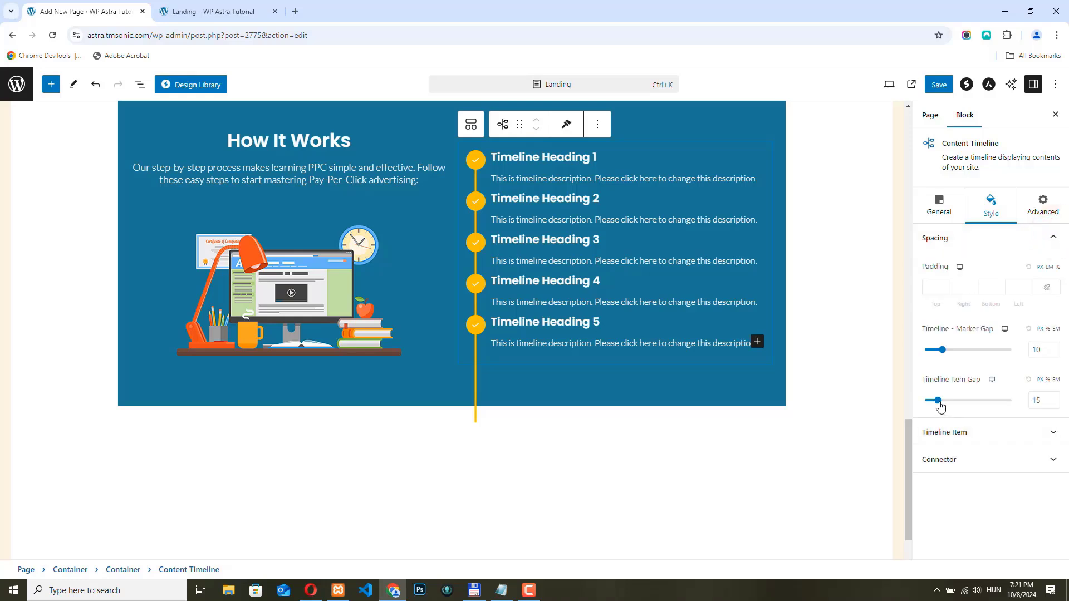
drag(937, 405, 946, 406)
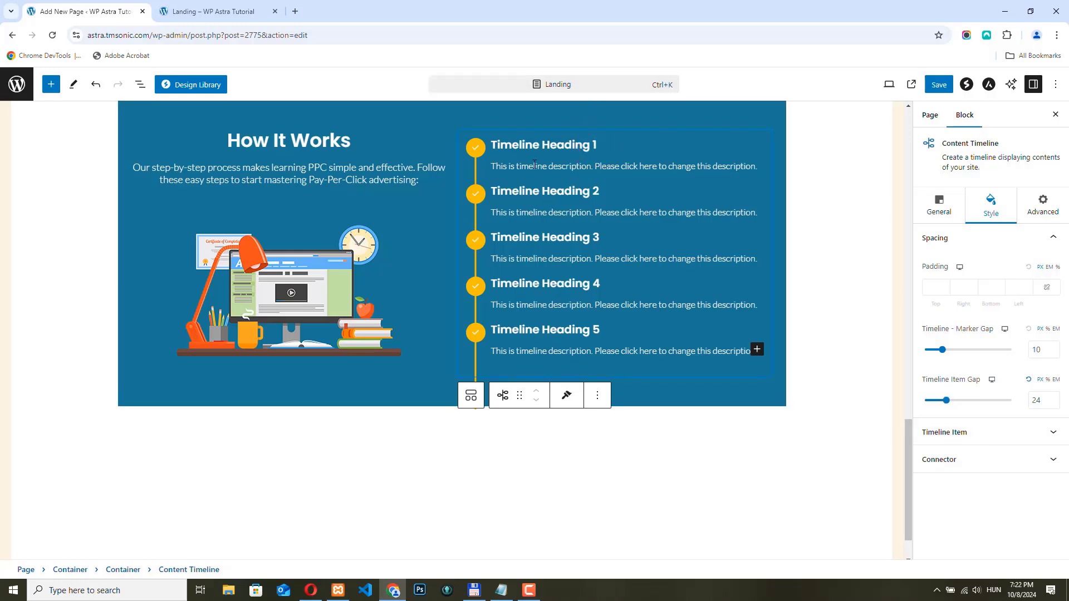
Step: Replace the first timeline item's heading with "Sign Up for the Course"
click(596, 158)
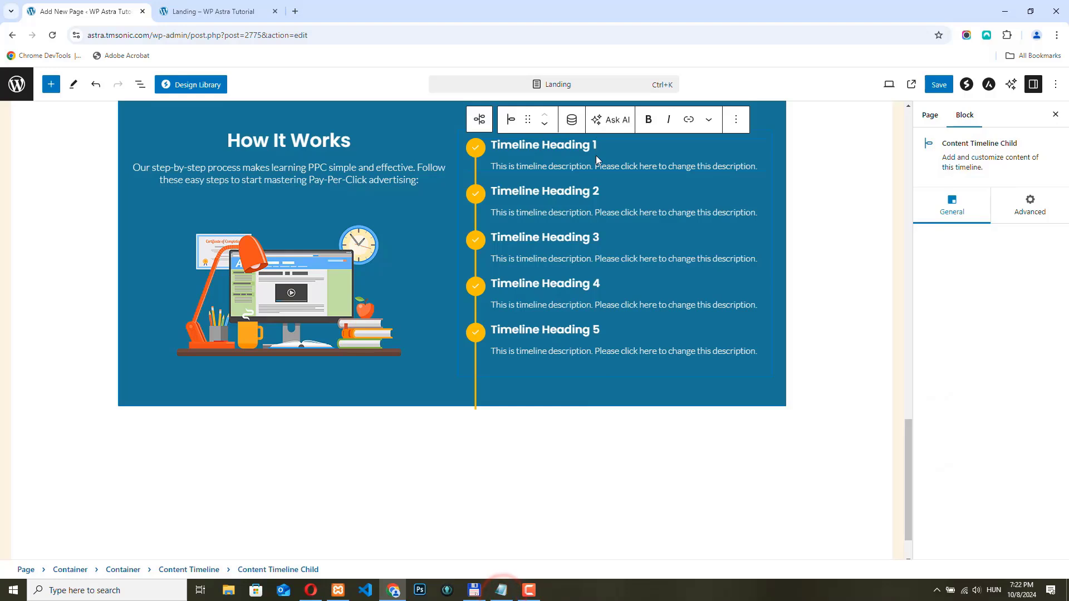
key(BackSpace)
key(BackSpace)
key(BackSpace)
key(BackSpace)
key(BackSpace)
key(BackSpace)
key(BackSpace)
key(BackSpace)
key(BackSpace)
key(BackSpace)
key(BackSpace)
key(BackSpace)
key(BackSpace)
key(BackSpace)
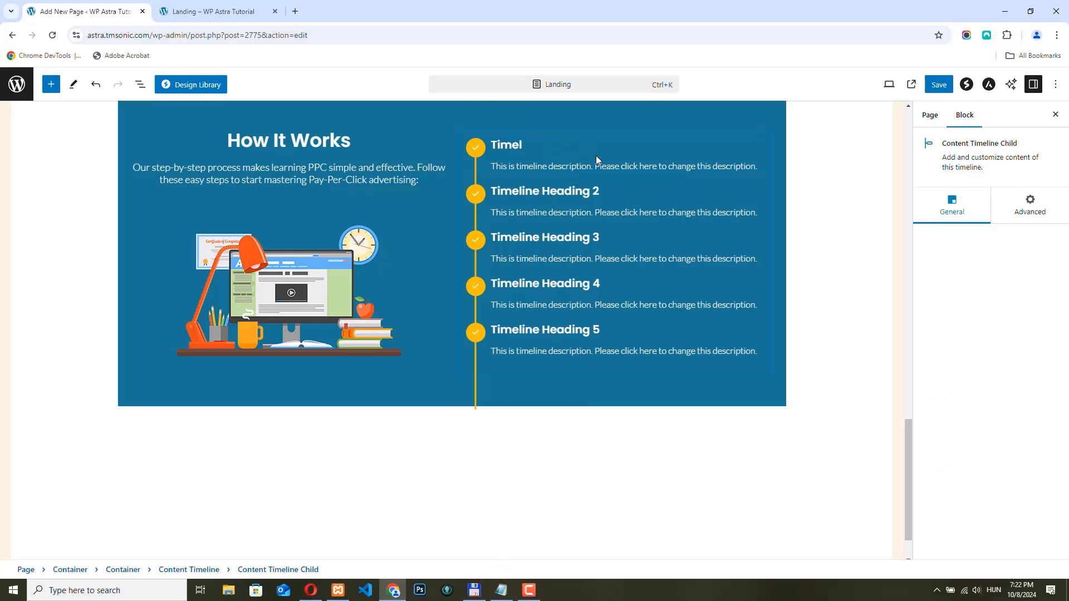
key(BackSpace)
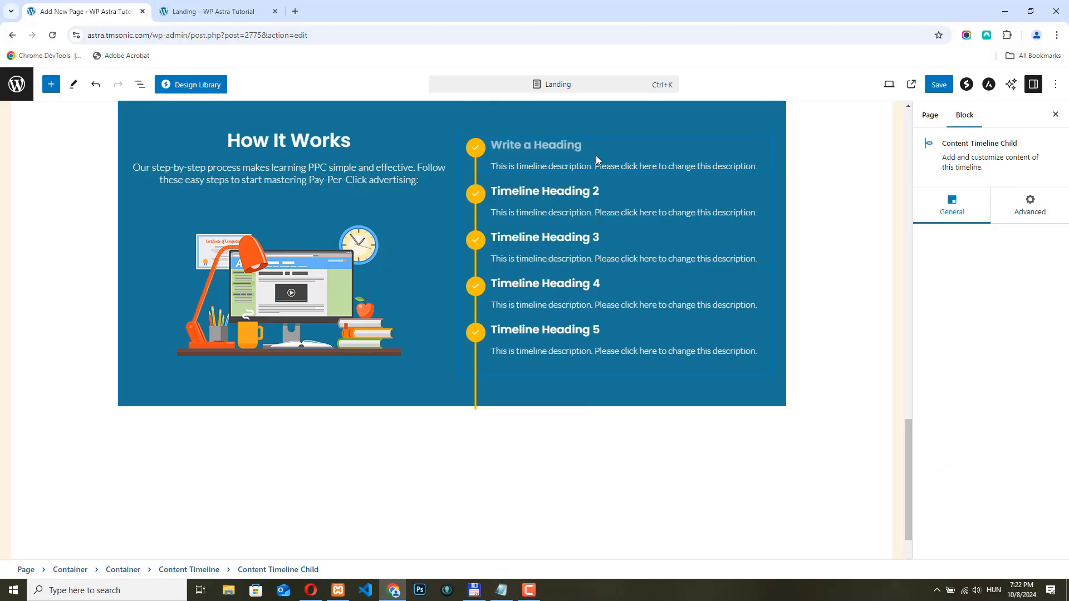
text(Sign Up for the Course)
Step: Change the first description to "Enroll in our PPC course by providing your details. You'll get instant access to all course materials, including videos, quizzes, and exclusive resources."
drag(757, 166, 527, 165)
key(BackSpace)
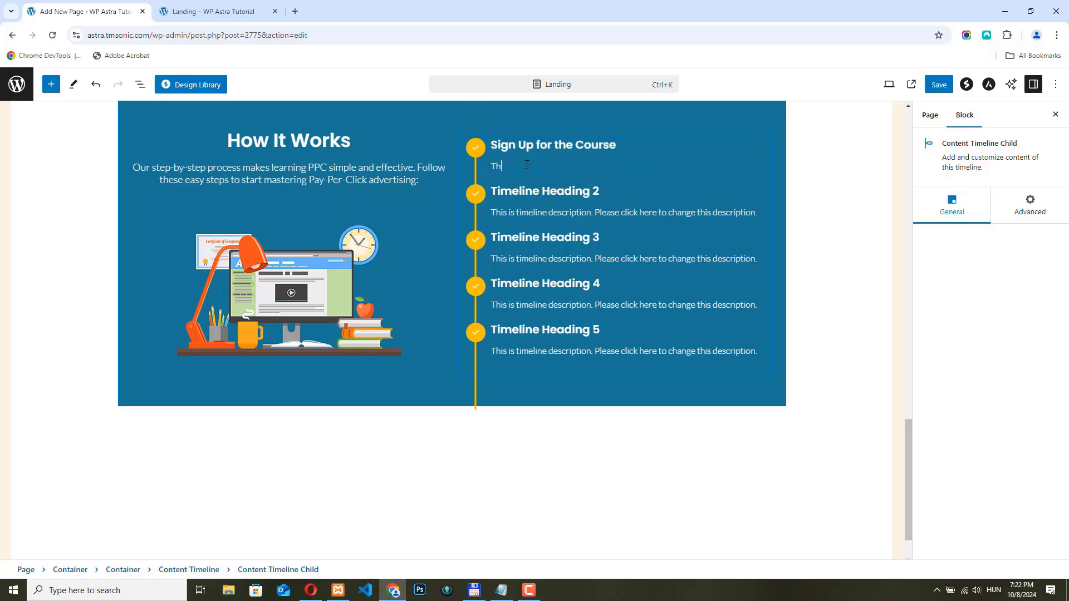
key(BackSpace)
text(Enroll in our PPC course by providing your details. You'll get instant access to all course materials, including videos, quizzes, and exclusive resources.)
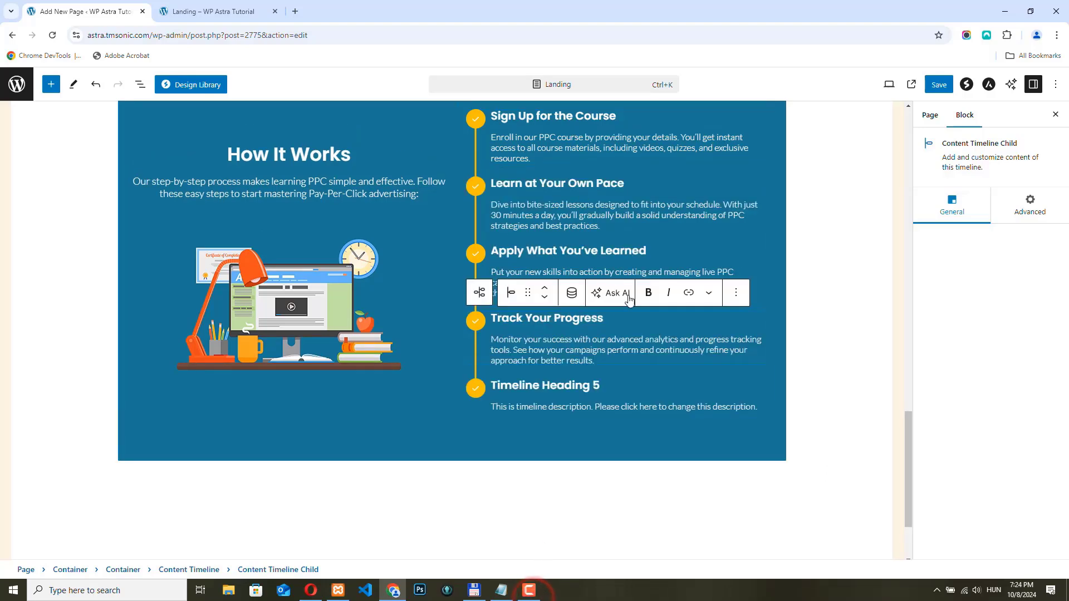
Step: Delete the fifth item, "Timeline Heading 5", from the content timeline
scroll(630, 303, up, 2)
scroll(567, 191, down, 2)
click(500, 393)
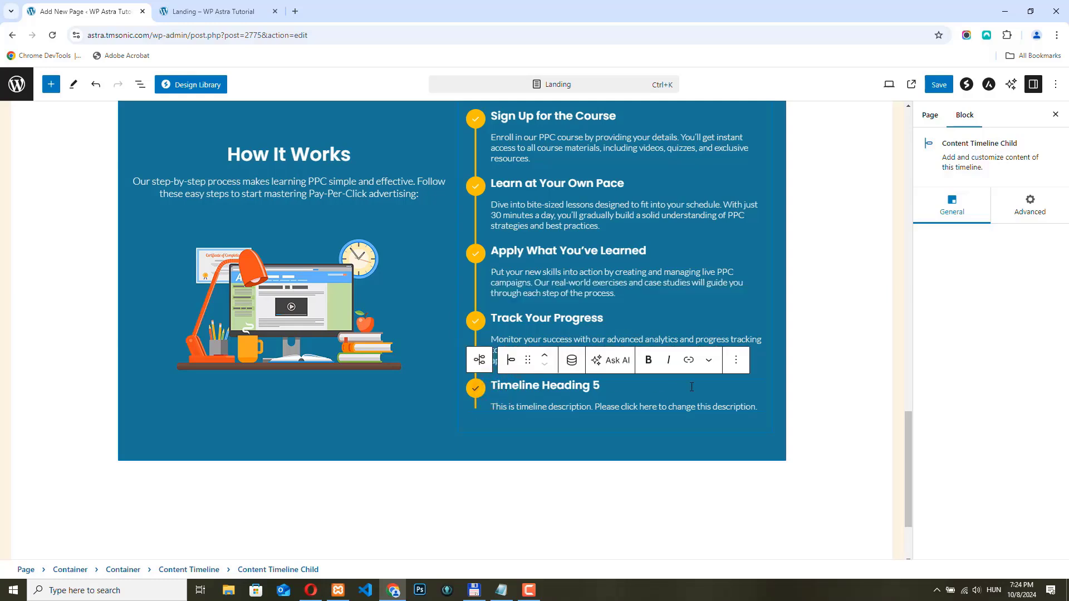
click(736, 362)
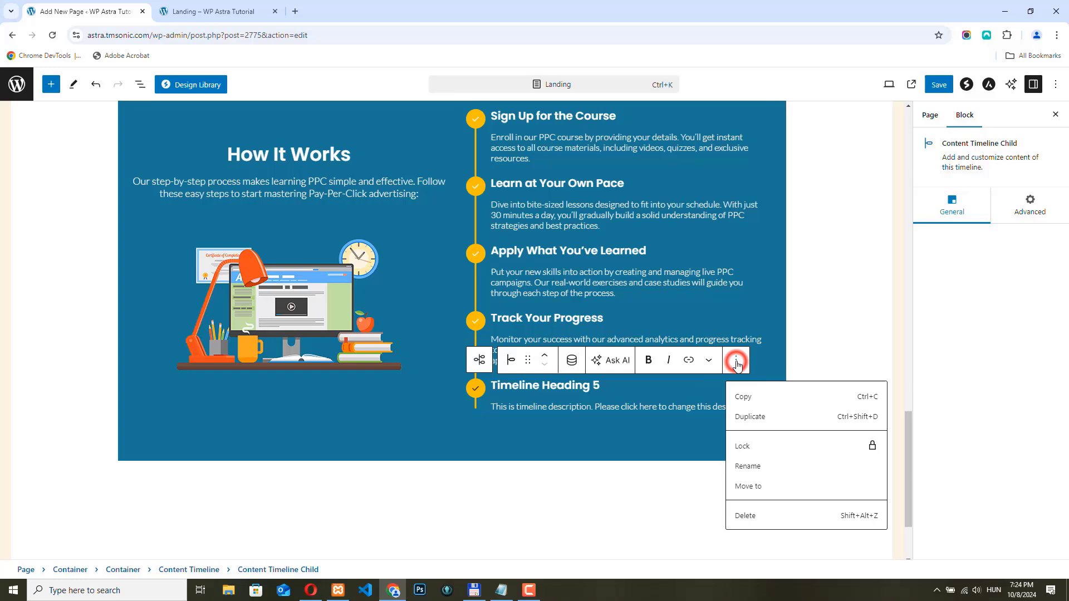
click(746, 516)
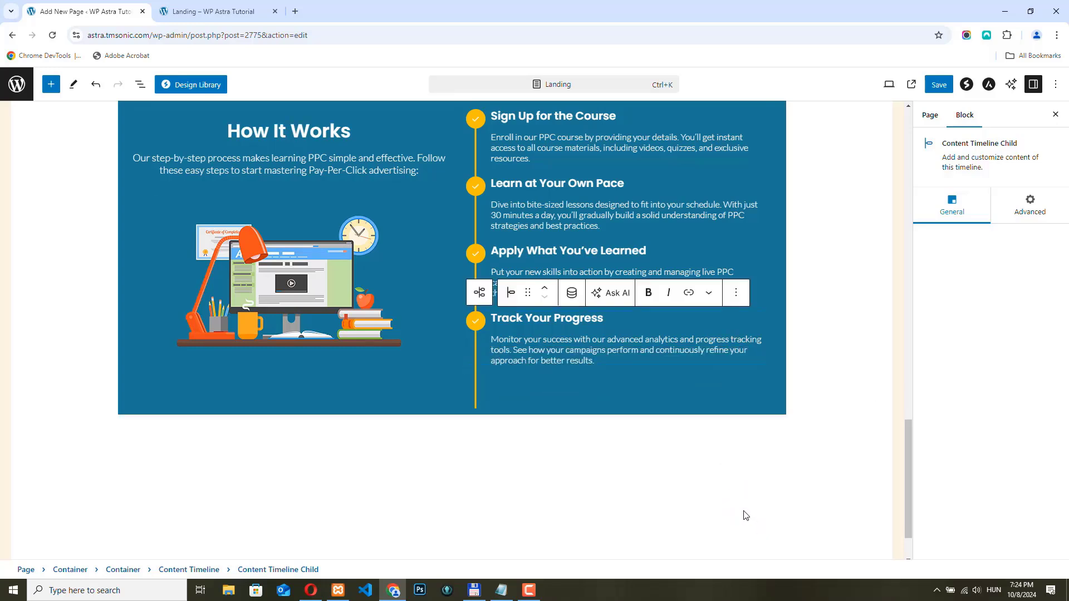
Step: Set the timeline connector's normal-state icon color to the white theme color (FFFFFF)
click(1040, 392)
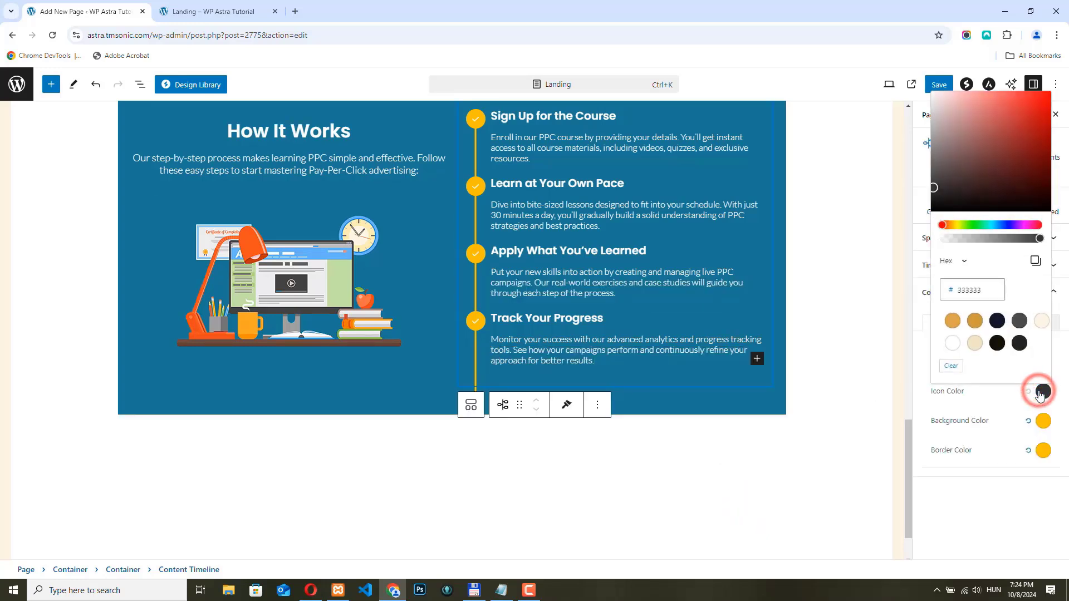
click(952, 344)
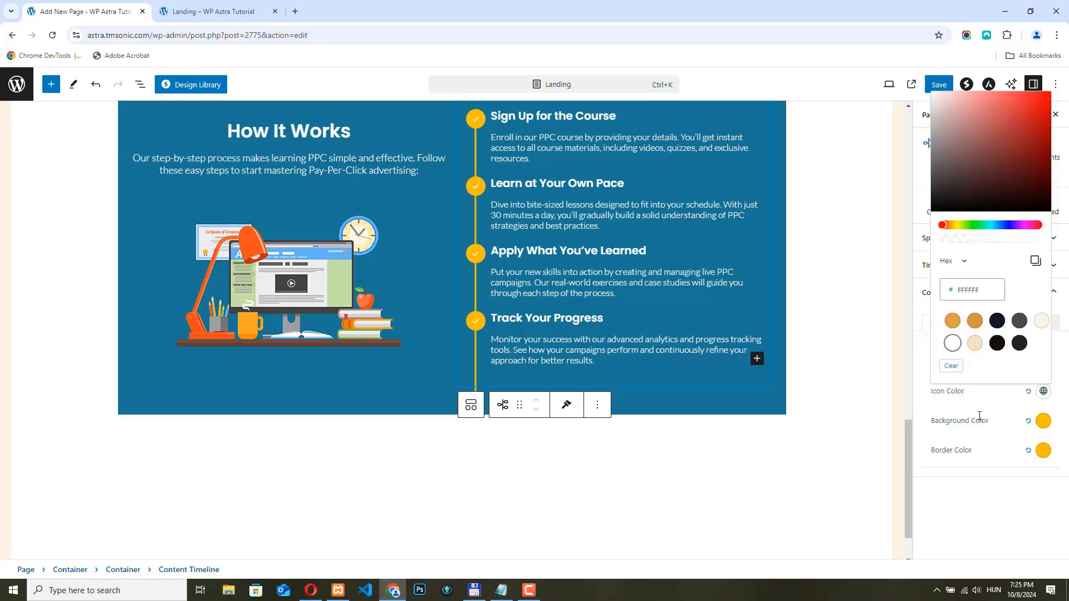
click(950, 527)
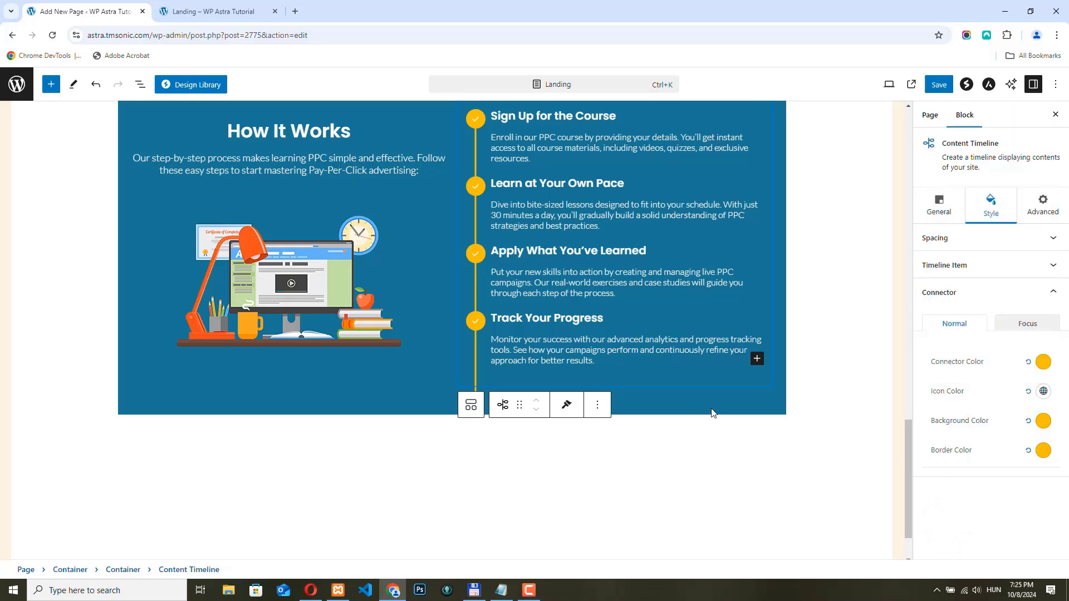
Step: Save the page and reload the published landing page to check the "How It Works" section
scroll(755, 377, up, 1)
click(938, 84)
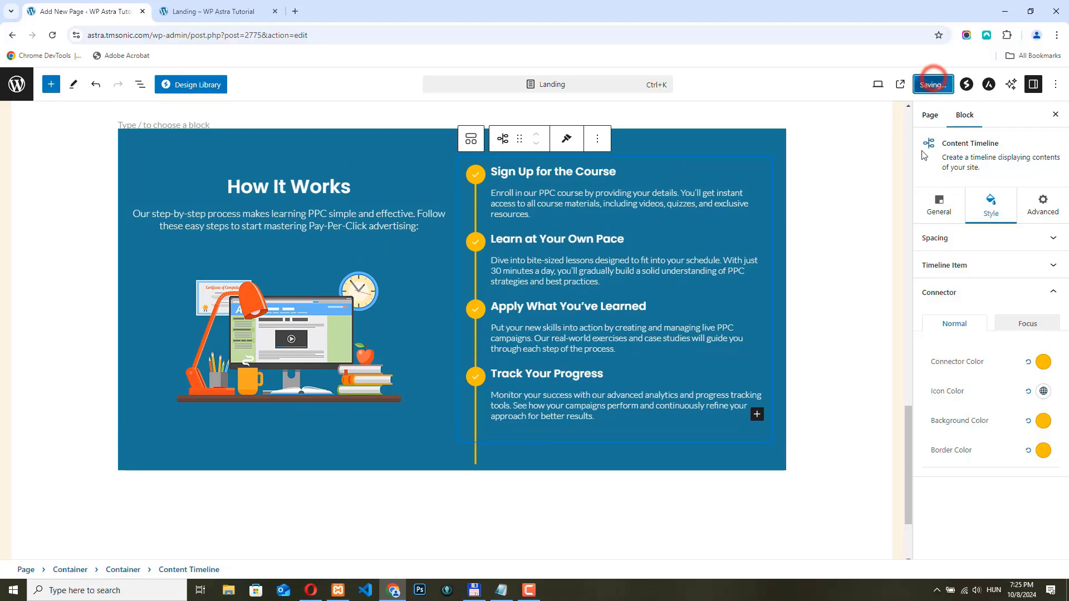
click(203, 11)
click(52, 35)
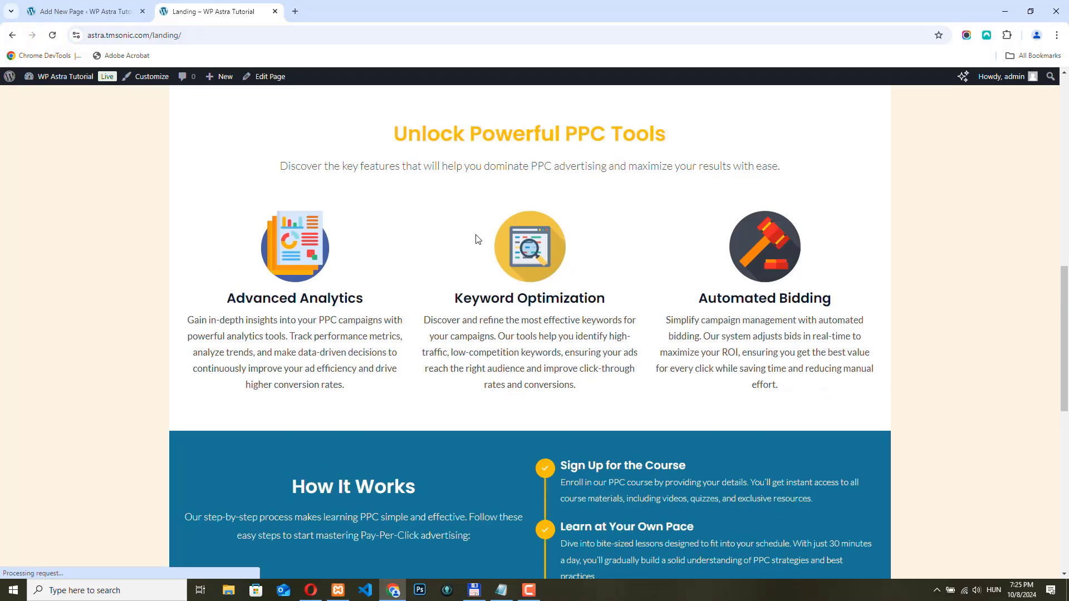
scroll(493, 243, down, 5)
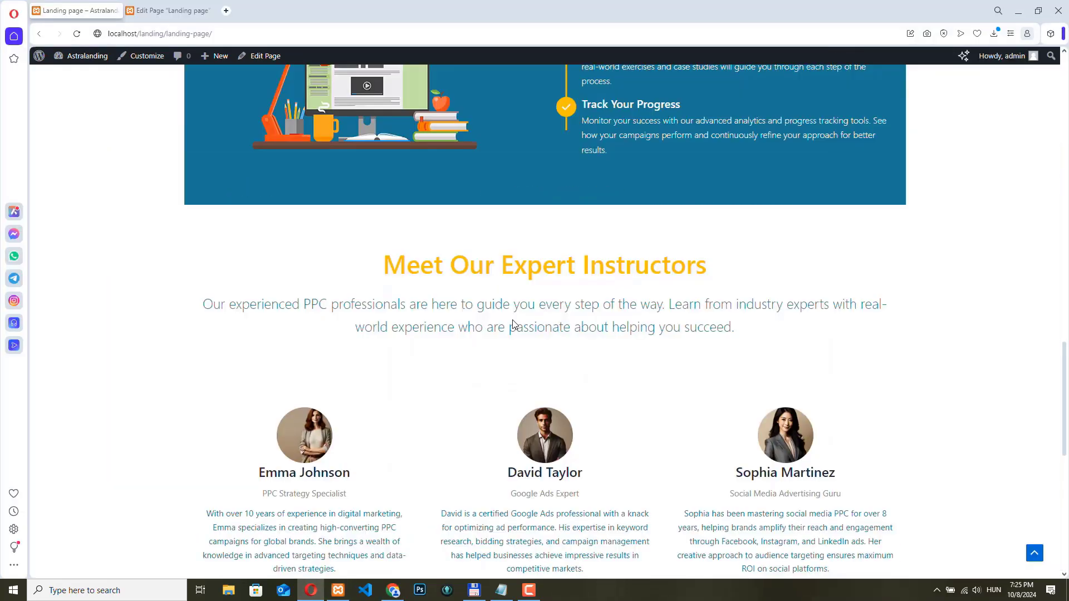
Step: Examine the "Meet Our Expert Instructors" section and its title text on the finished reference landing page in Opera
scroll(559, 303, down, 2)
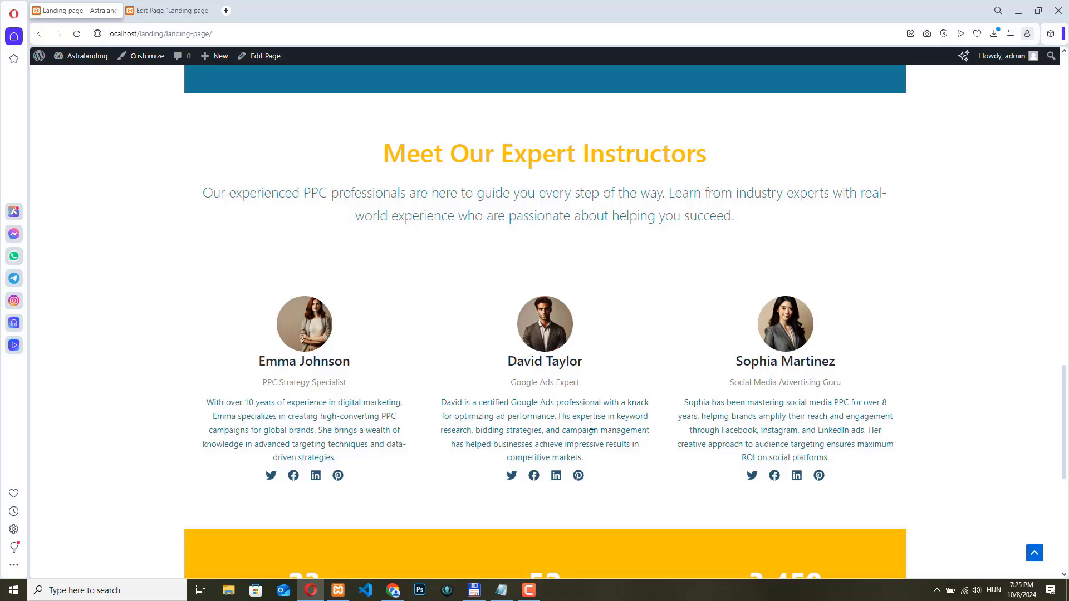
scroll(518, 358, up, 12)
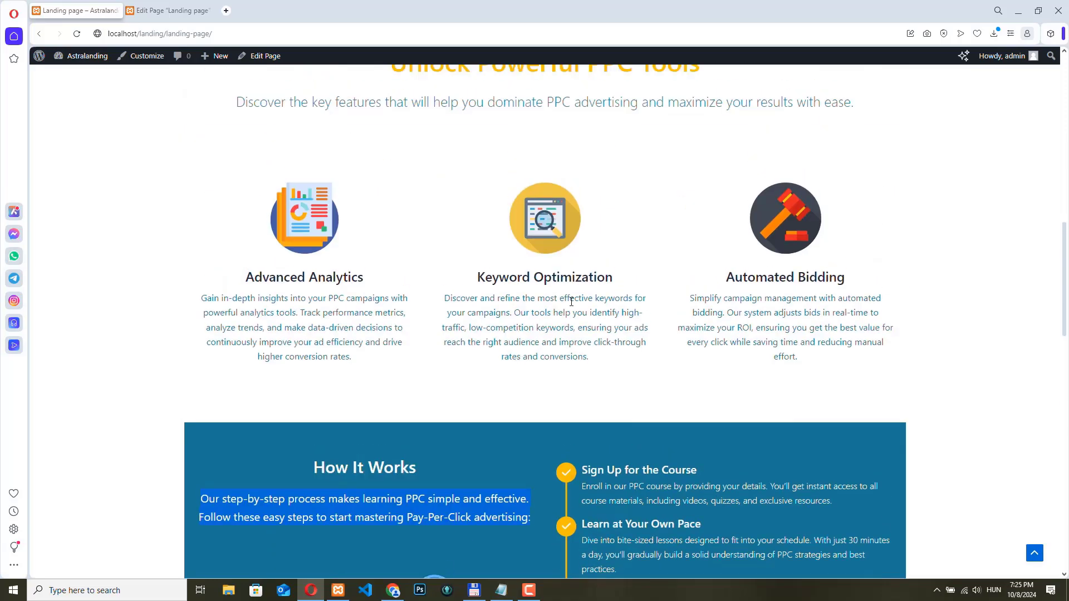
scroll(584, 288, up, 2)
scroll(365, 452, down, 15)
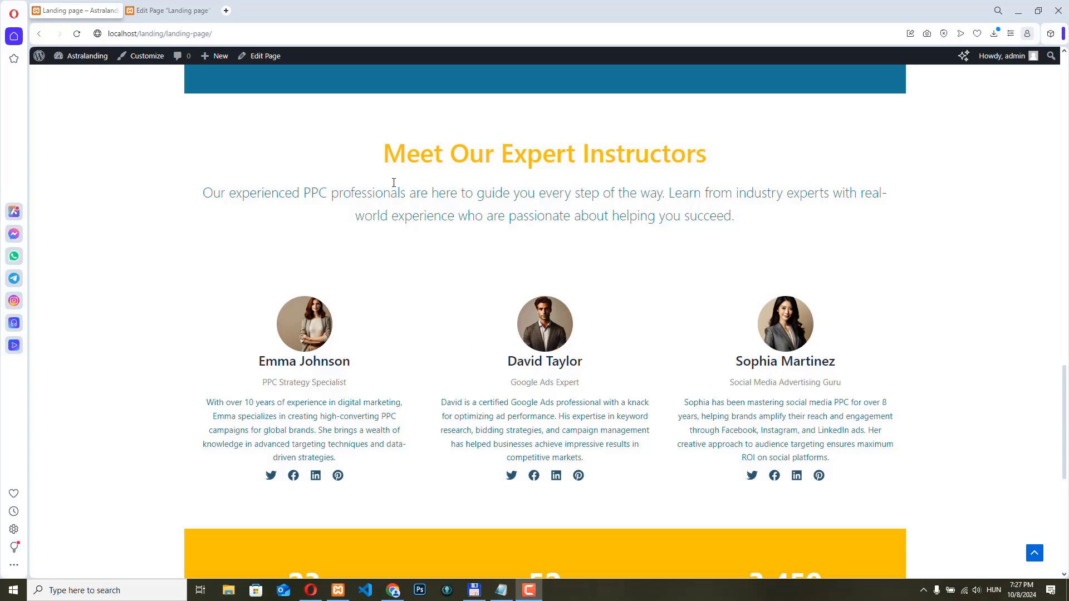
drag(385, 151, 754, 217)
click(751, 193)
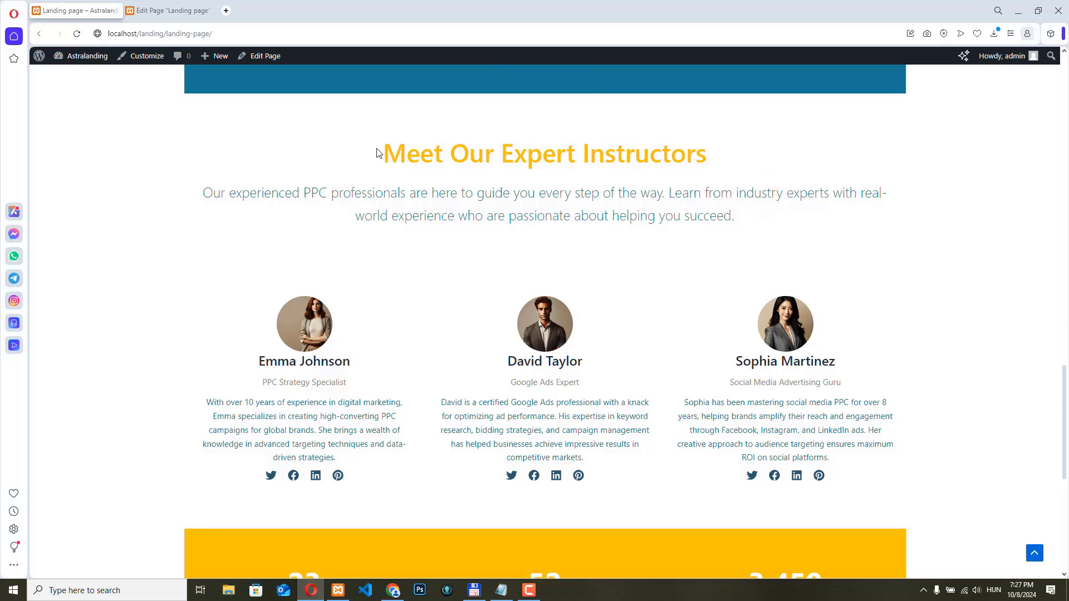
Step: Switch back to the page editor in Chrome and insert the saved "Section title" pattern below the "How It Works" section
click(394, 591)
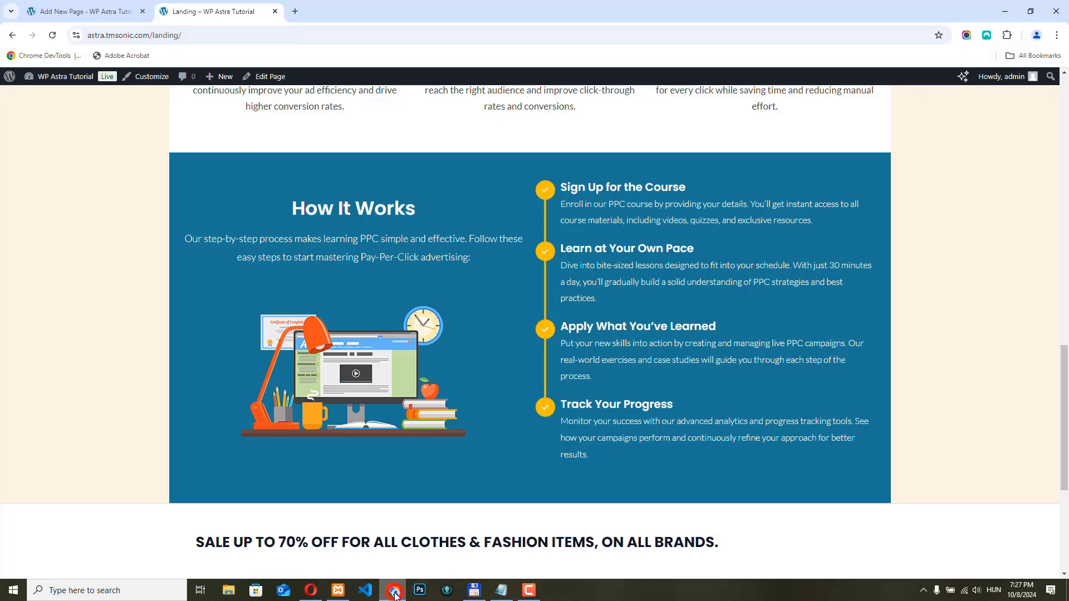
click(123, 6)
scroll(256, 392, down, 2)
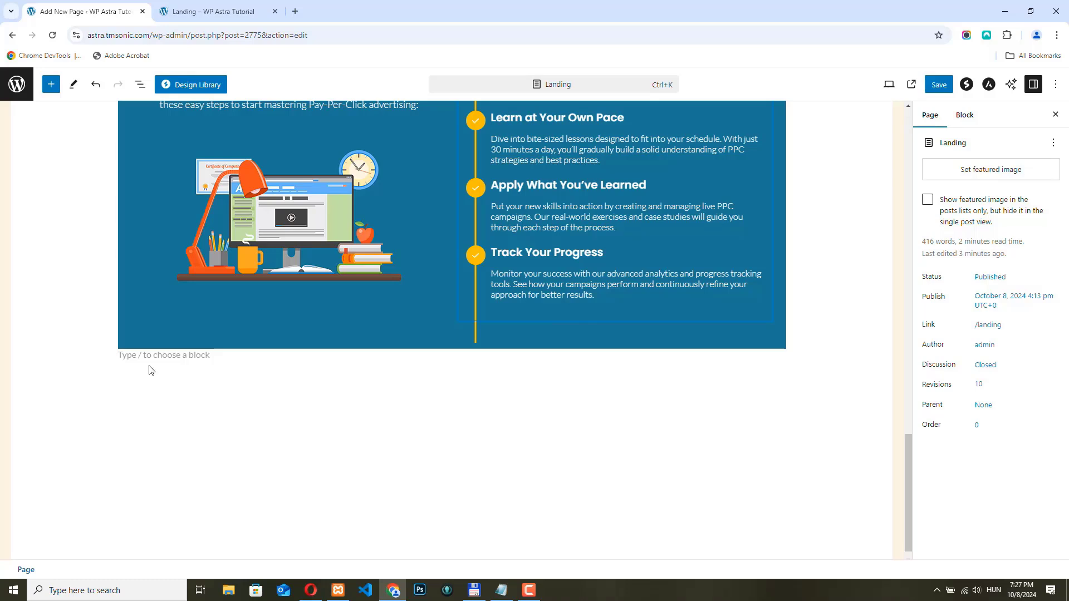
click(51, 84)
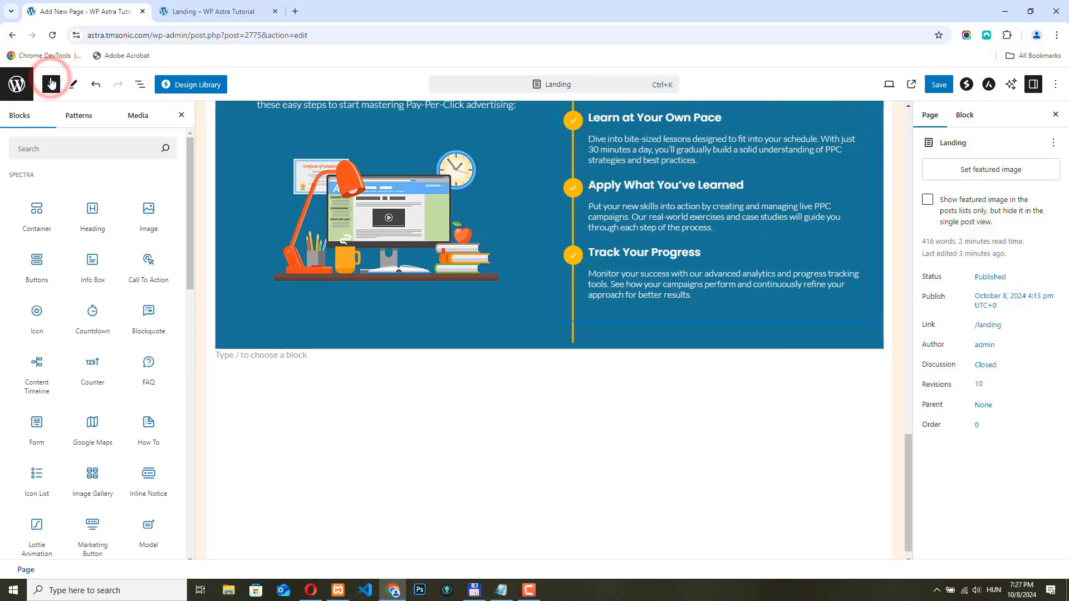
click(79, 115)
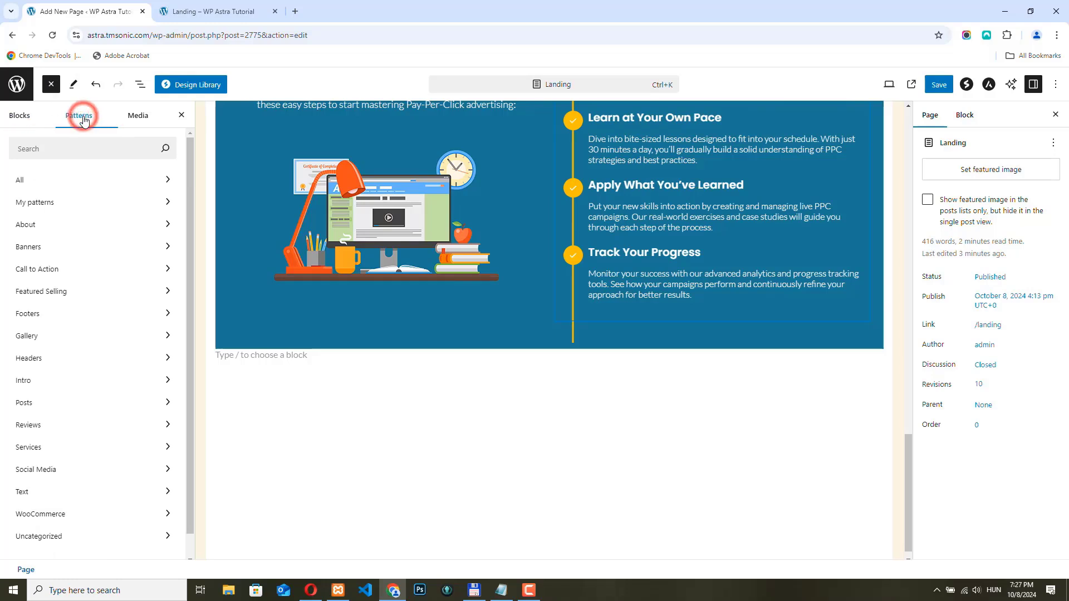
click(49, 207)
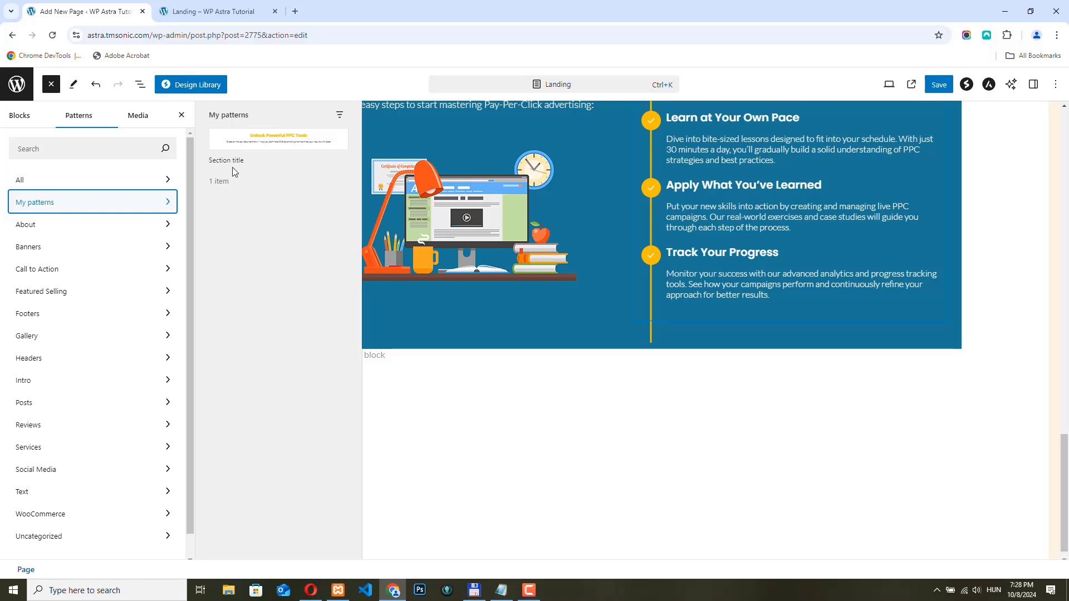
click(257, 138)
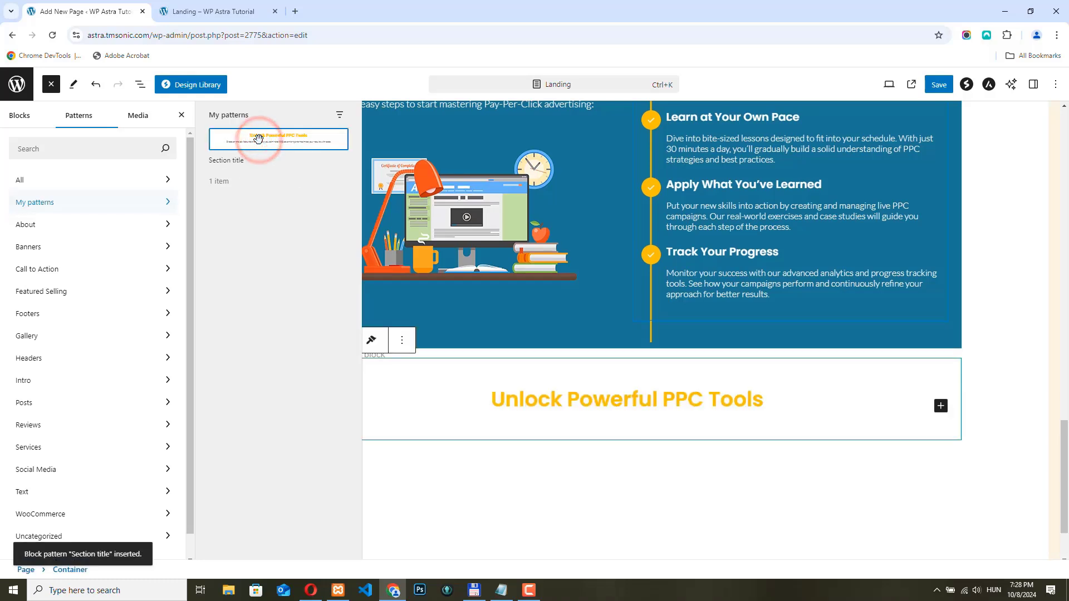
click(50, 86)
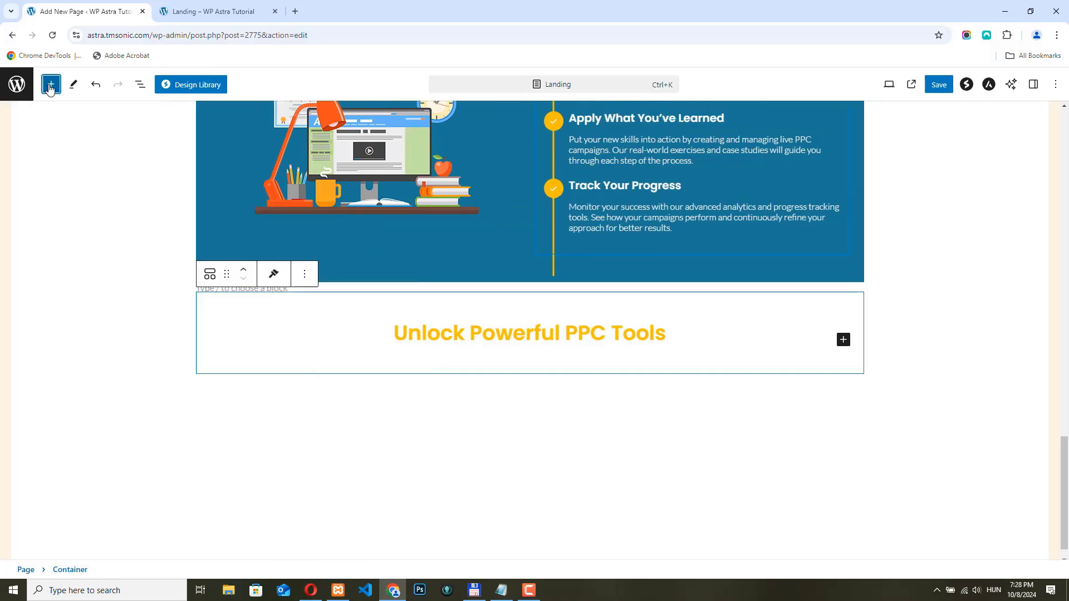
Step: Enable the sub heading on the newly inserted "Unlock Powerful PPC Tools" heading below the "How It Works" section
click(438, 333)
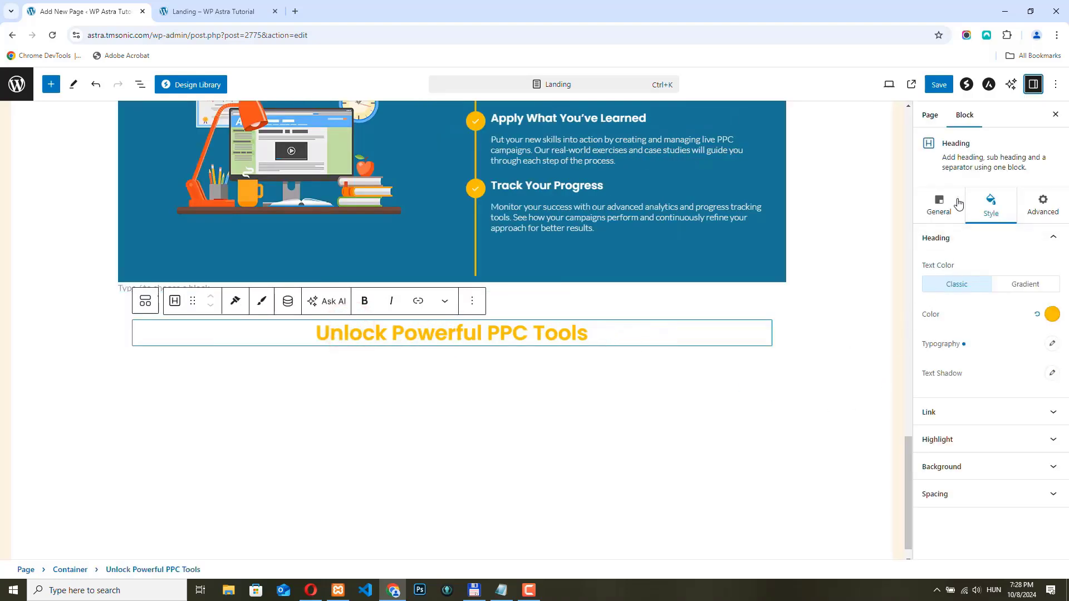
click(942, 204)
click(985, 429)
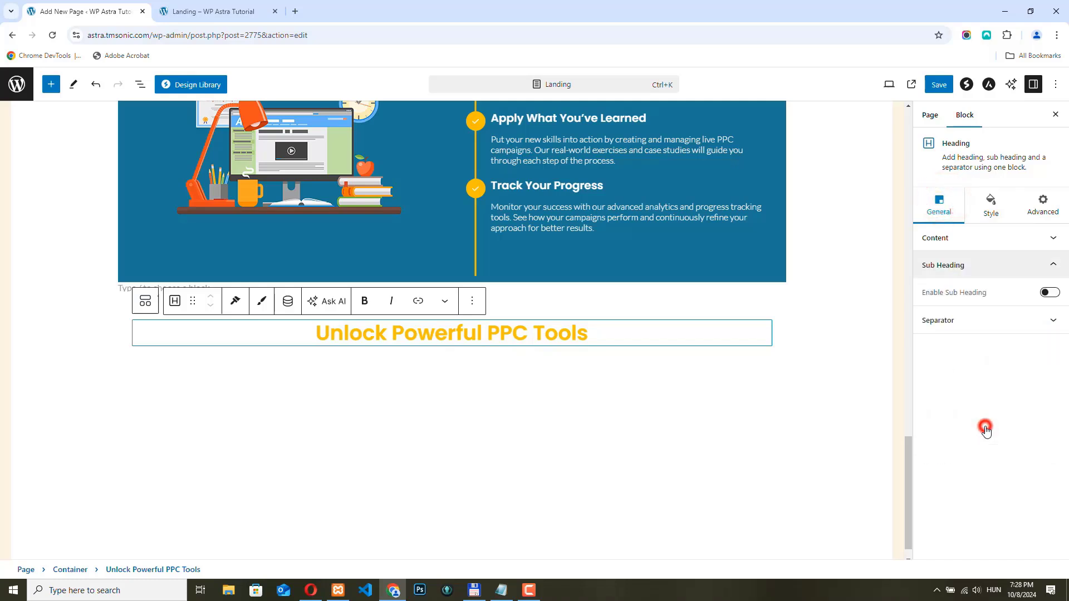
click(1048, 292)
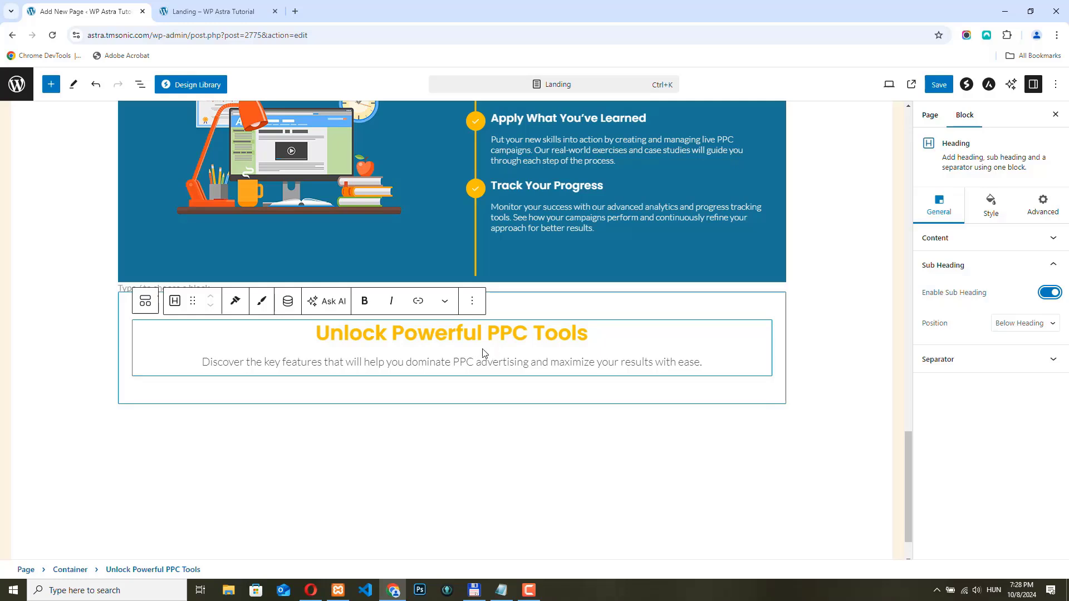
Step: Replace the inserted section's heading text with "Meet Our Expert Instructors"
click(533, 336)
drag(587, 333, 338, 334)
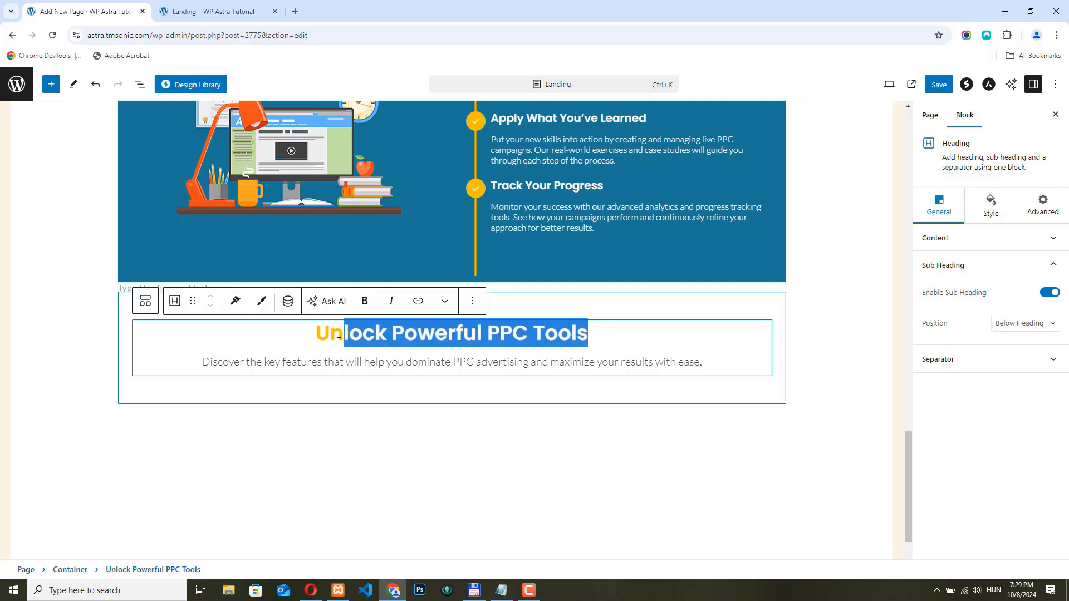
key(BackSpace)
key(BackSpace)
key(BackSpace)
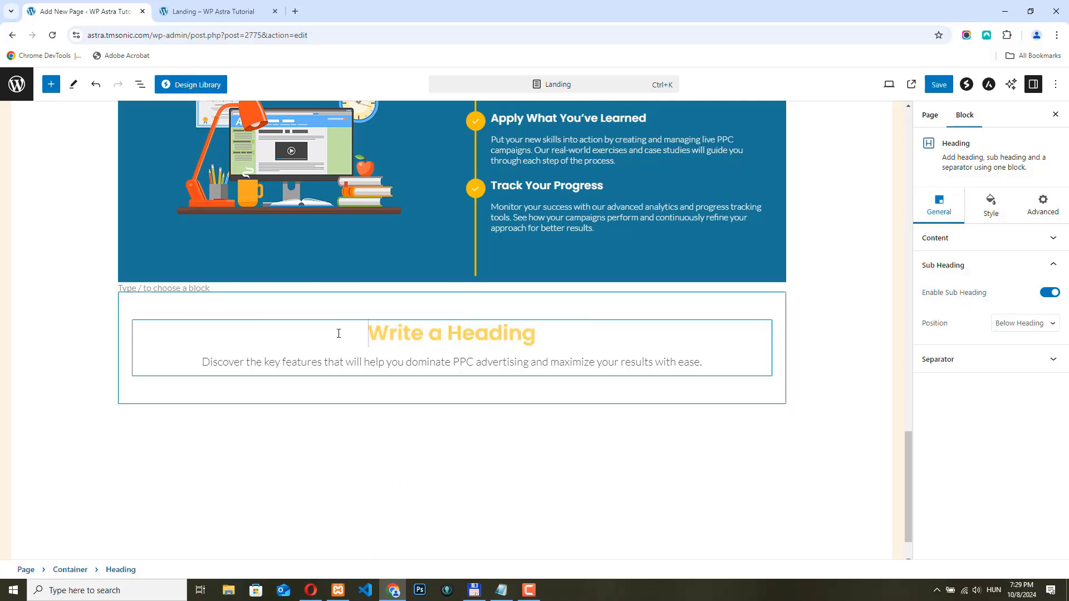
text(Meet Our Expert Instructors)
Step: Replace the sub heading with the reference page's text beginning "Our experienced PPC professionals are here to guide you every step of the way."
drag(703, 362, 203, 363)
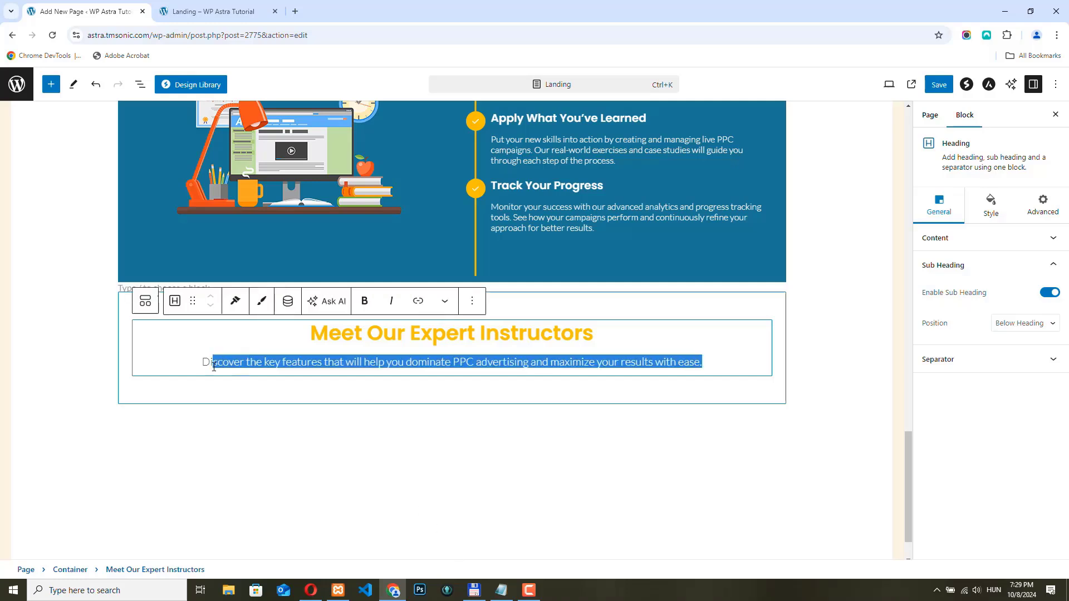
text(Di)
key(BackSpace)
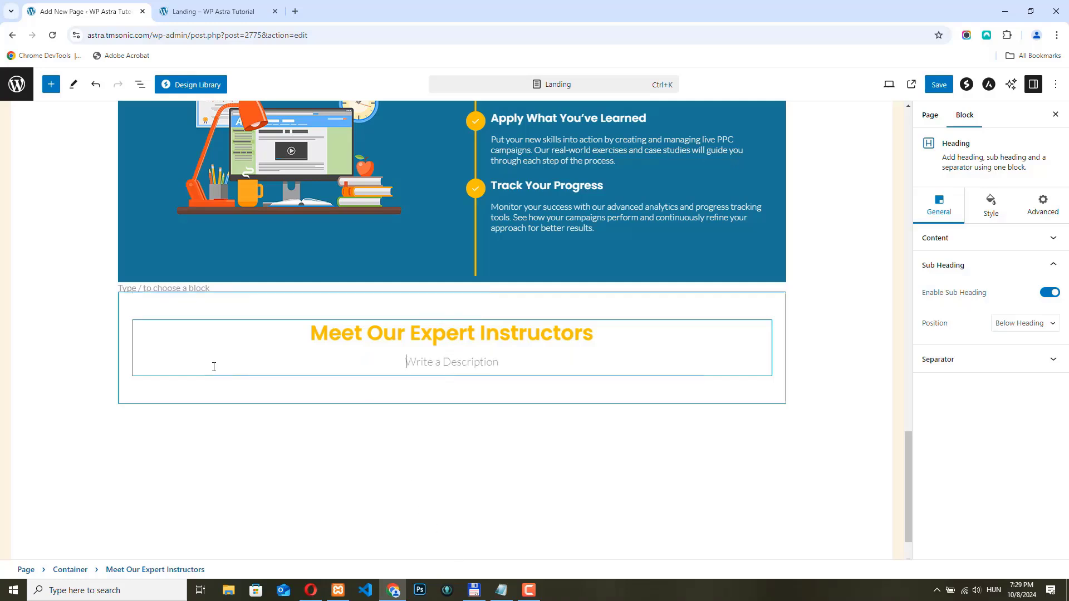
text(Our experienced PPC professionals are here to guide you every step of the way. Learn from industry experts with real-world experience who are passionate about helping you succeed.)
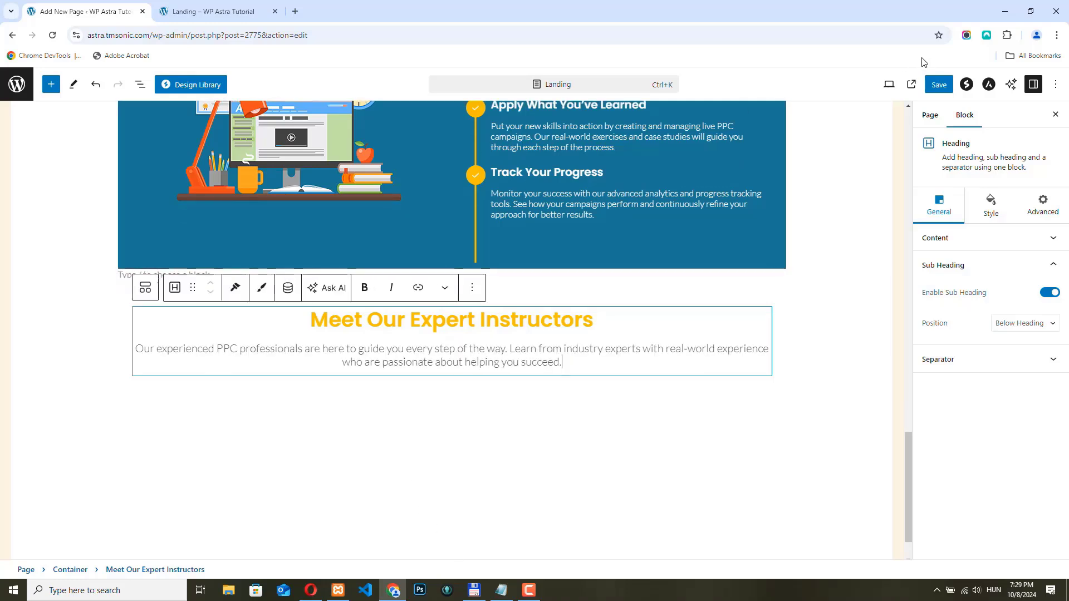
Step: Save the page and reload the published landing page to check the new instructors title section
key(ctrl+s)
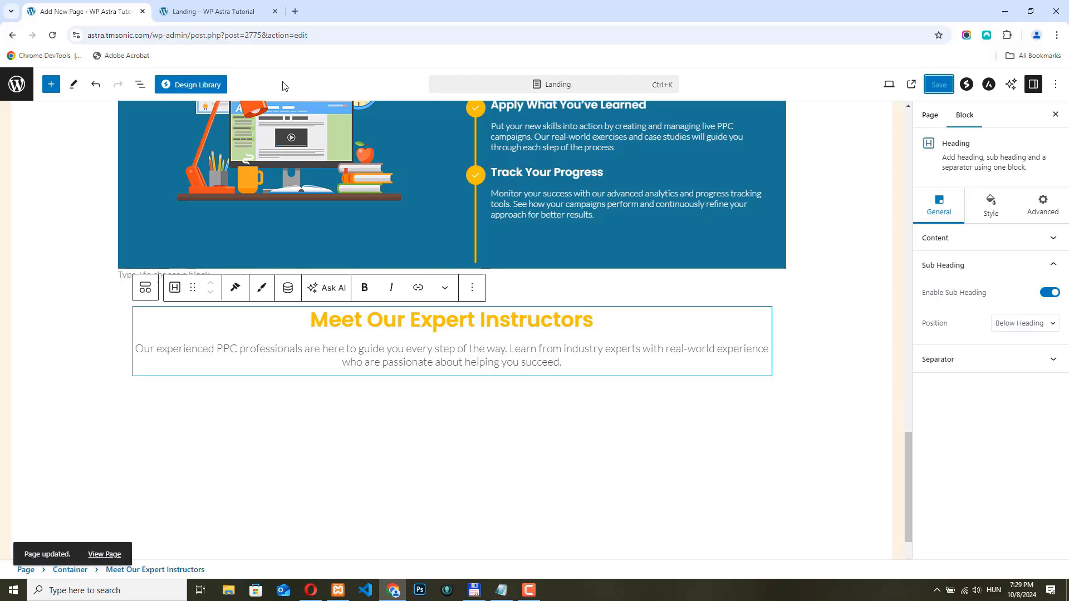
click(209, 13)
click(52, 35)
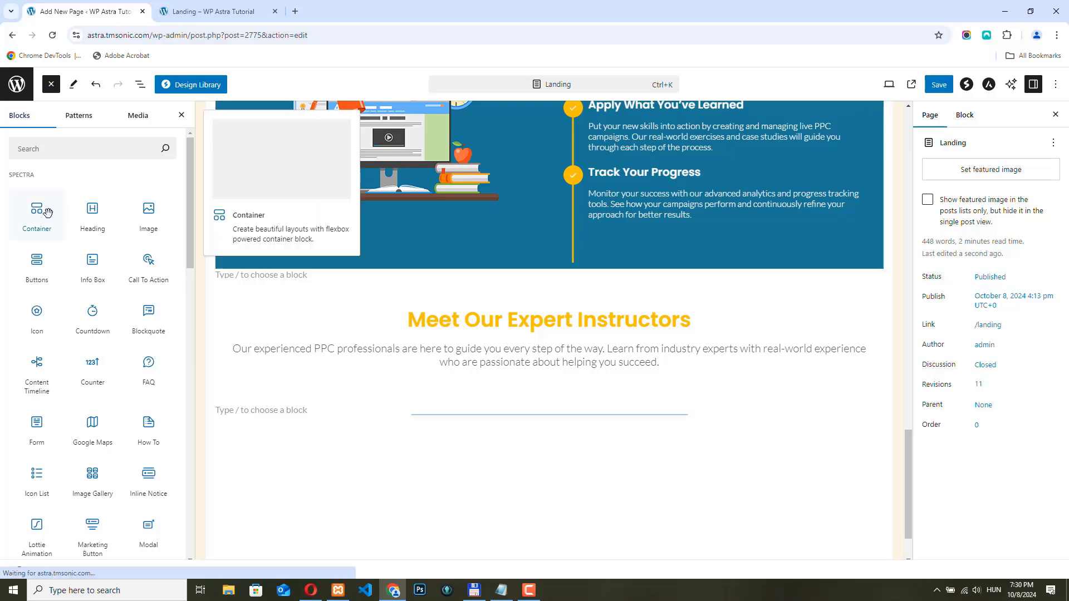
Step: Insert a three-column container below the "Meet Our Expert Instructors" heading and set its container width to Boxed
click(43, 211)
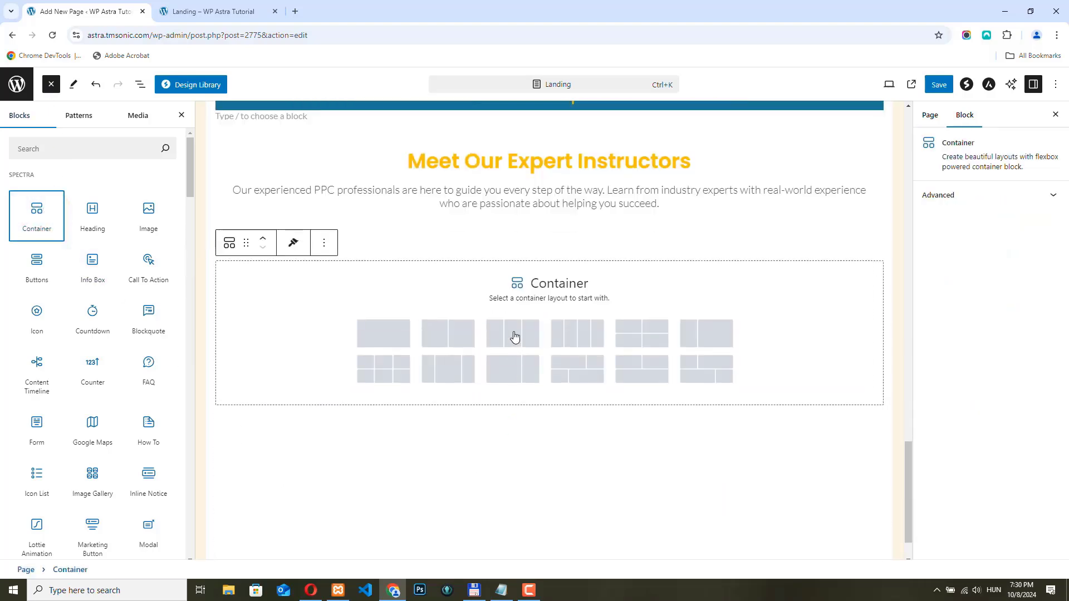
click(512, 334)
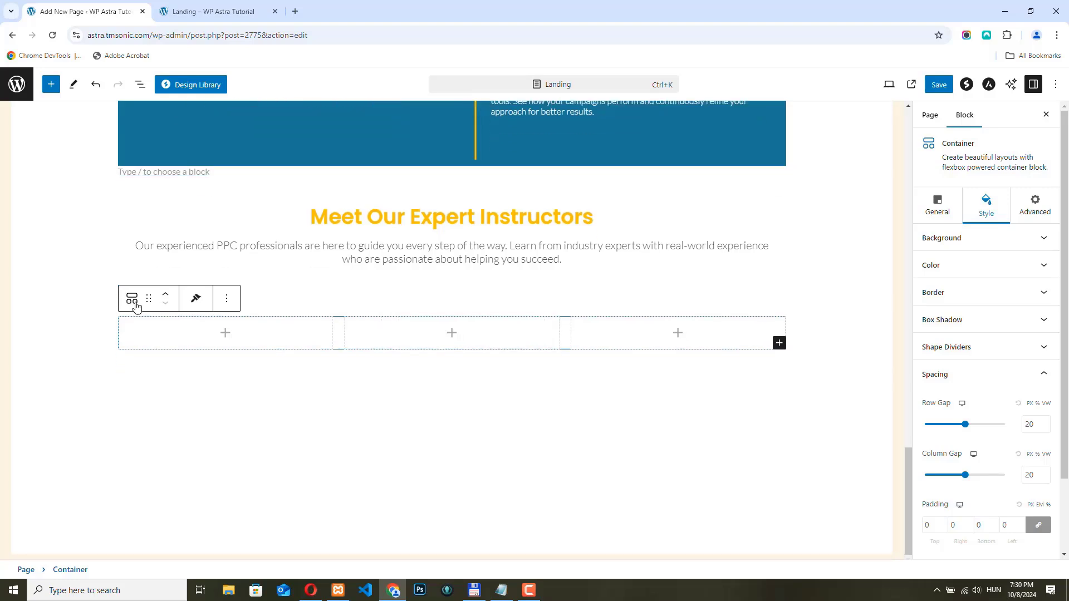
click(937, 206)
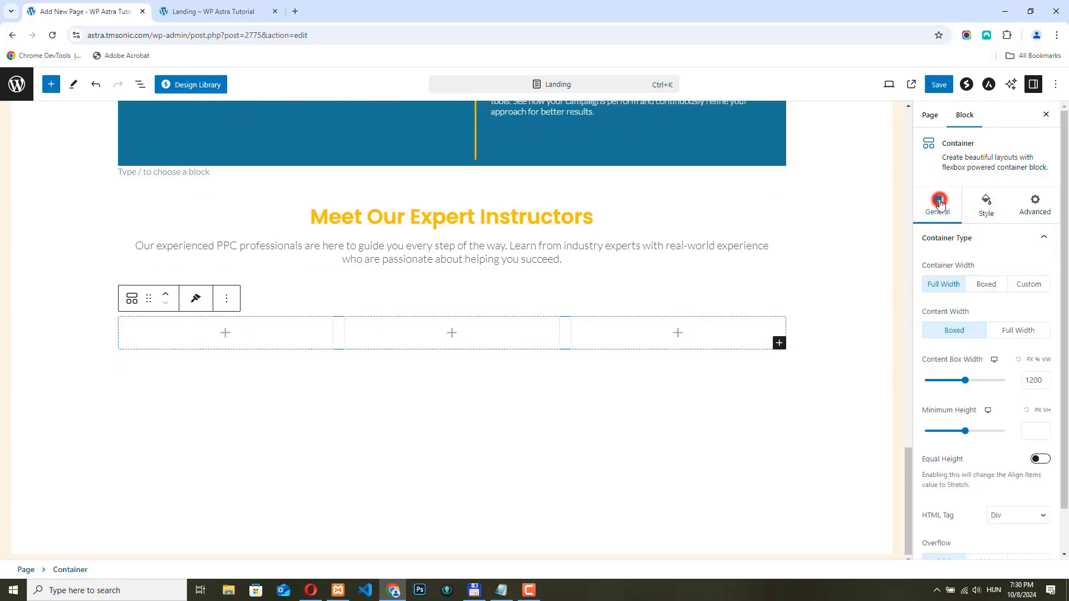
click(987, 281)
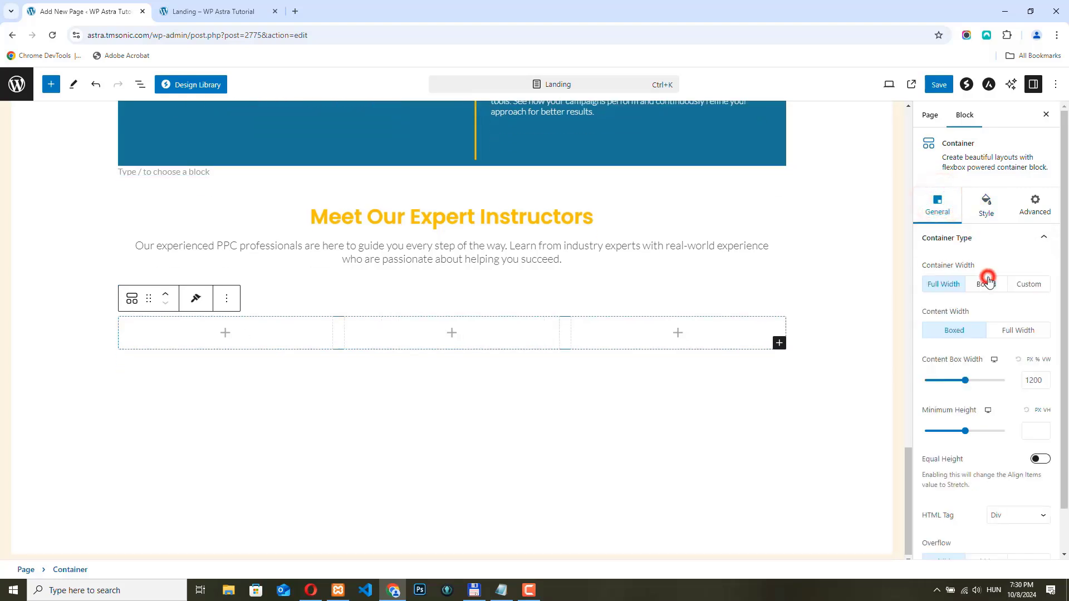
Step: Give the three-column container a solid white background color
click(991, 207)
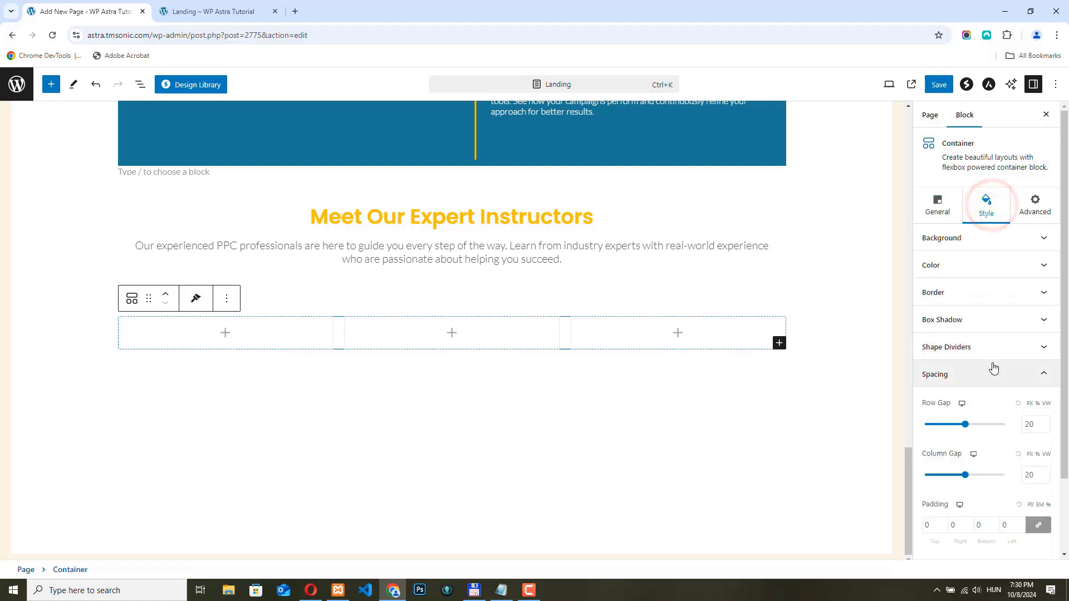
click(1040, 238)
click(1000, 267)
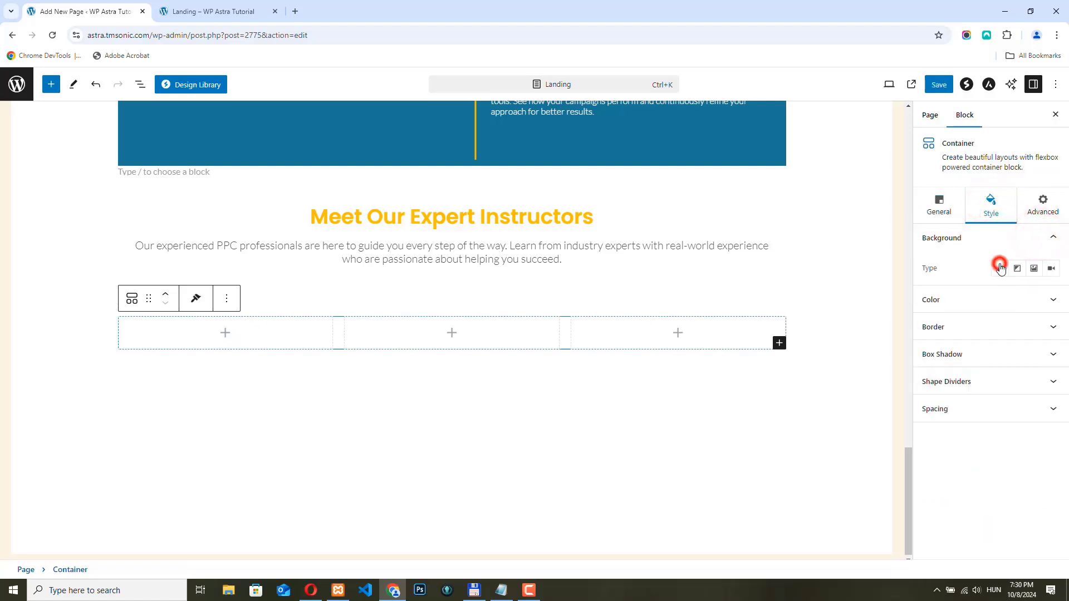
click(1051, 299)
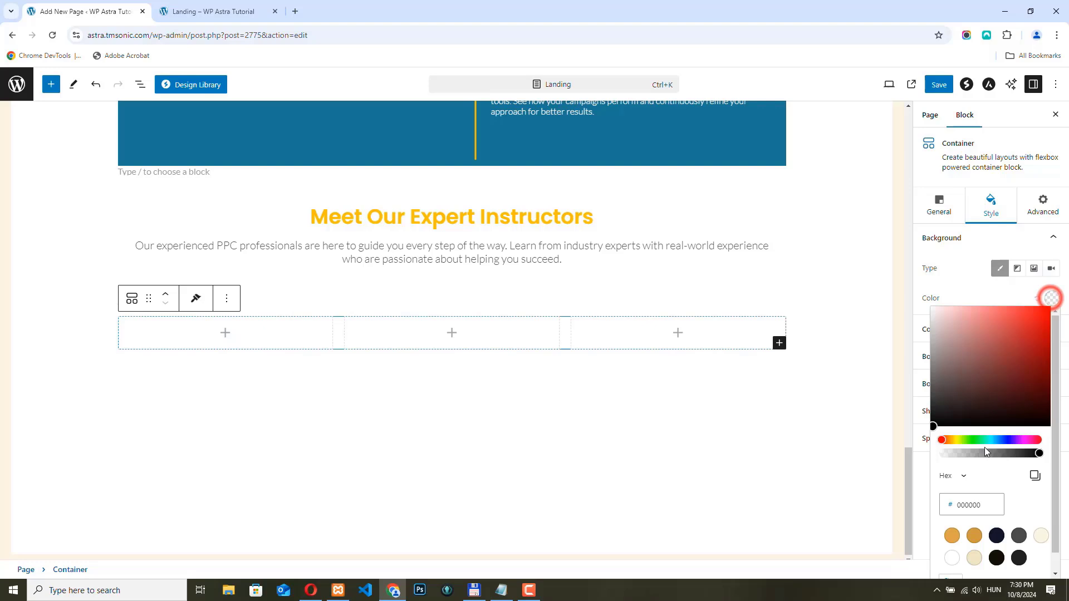
click(952, 558)
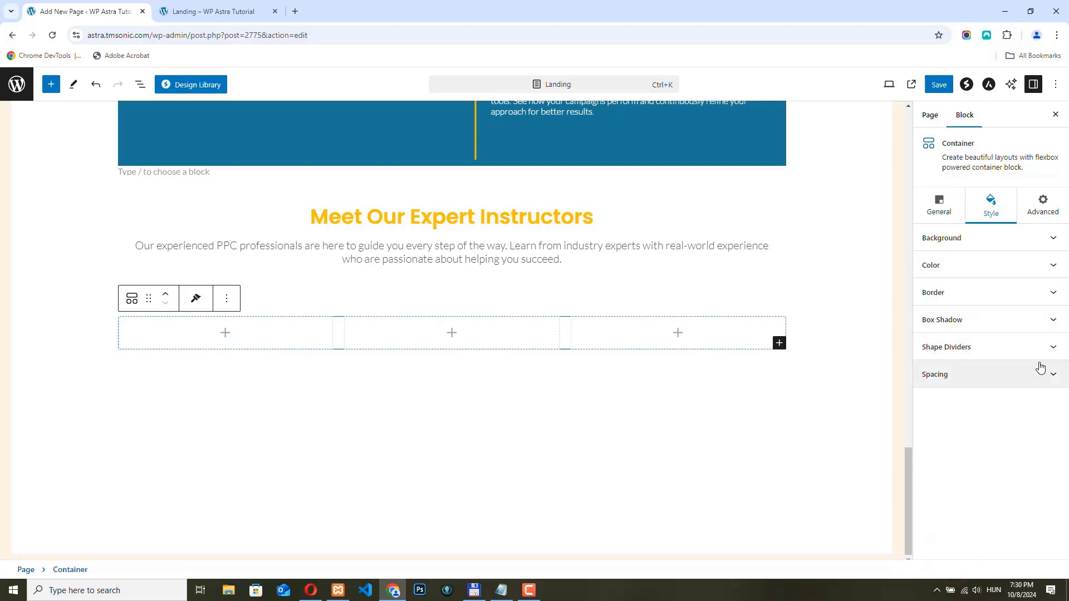
Step: Unlink the container's padding values and set right to 25, bottom to 50 and left to 25
click(1053, 372)
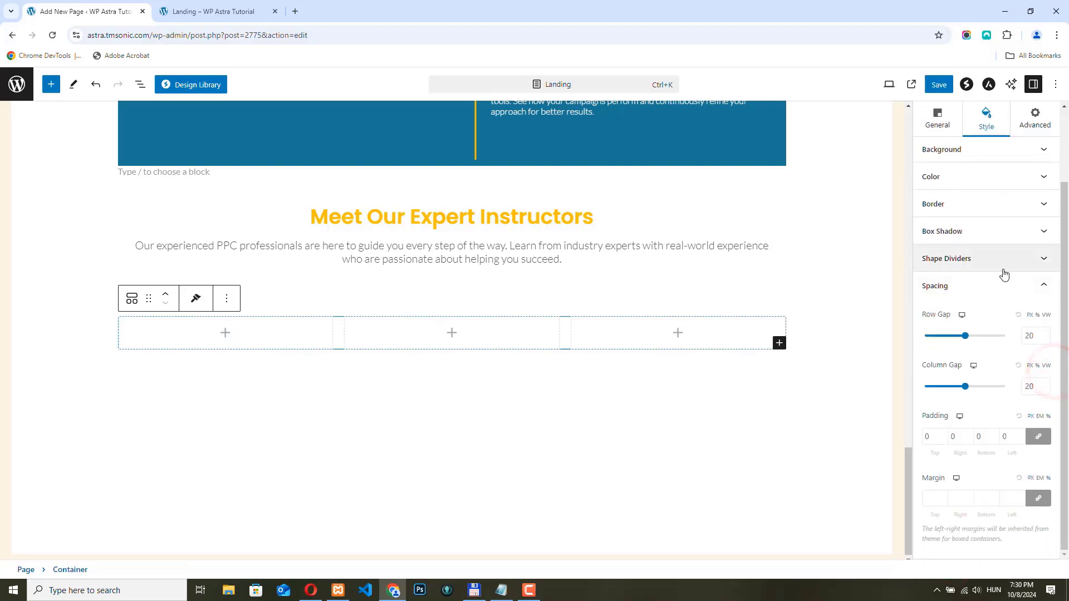
click(1038, 436)
click(955, 436)
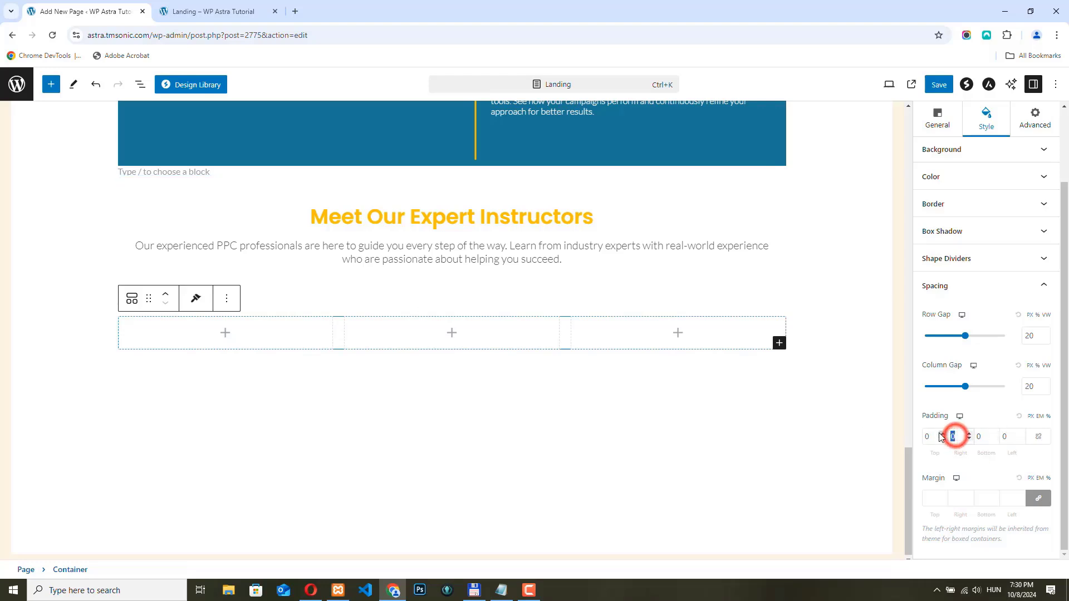
text(25)
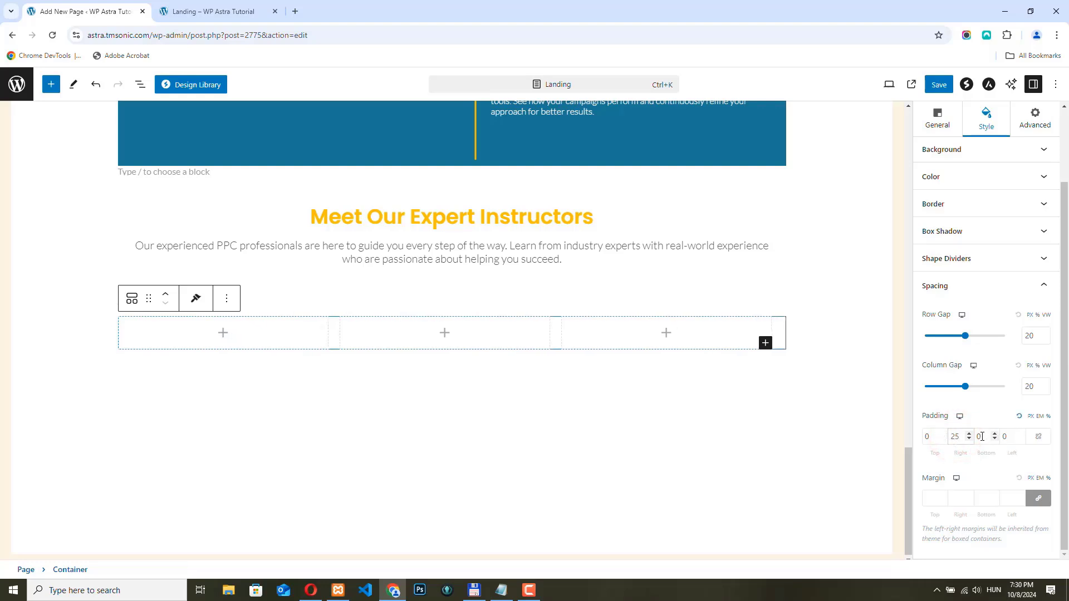
click(982, 437)
text(50)
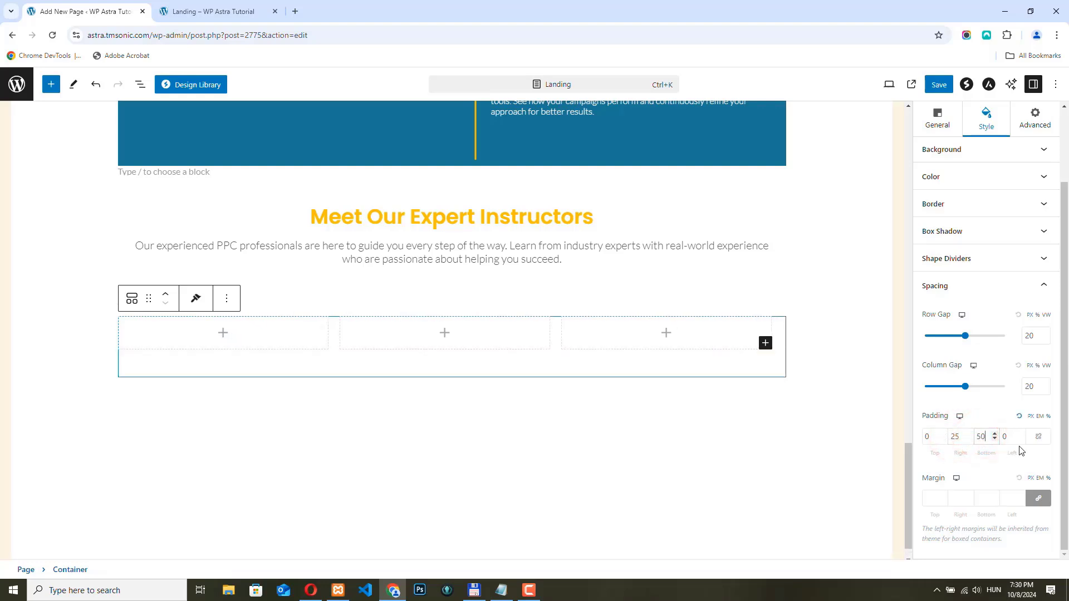
double_click(1016, 436)
text(25)
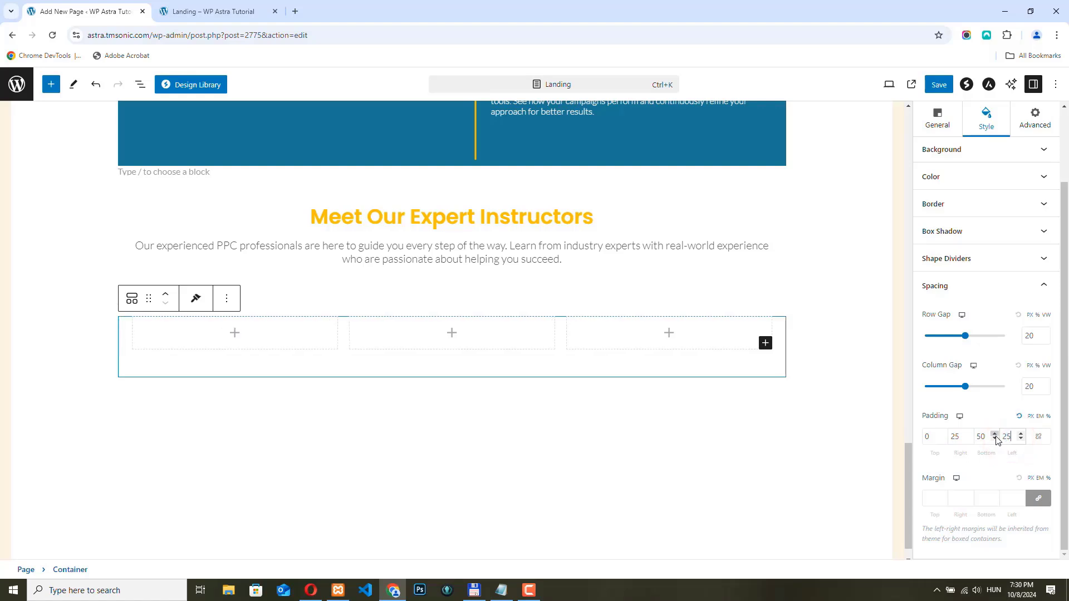
Step: Unlink the container's margin values and lower the top margin to -10
click(1039, 500)
click(943, 501)
click(944, 501)
click(943, 500)
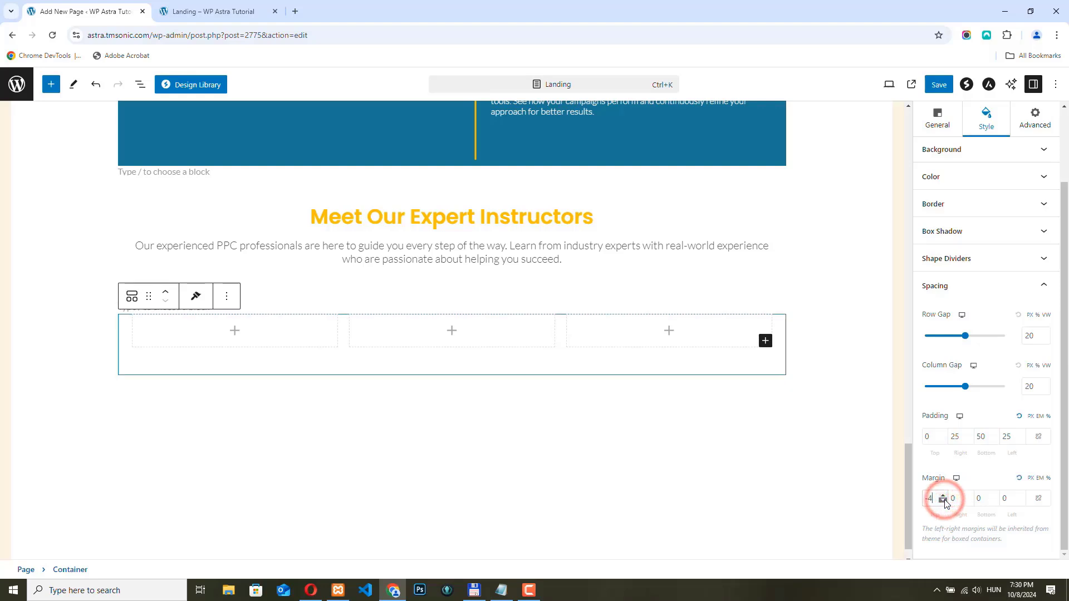
click(943, 501)
click(944, 501)
click(944, 501)
click(943, 501)
click(943, 501)
click(943, 500)
click(943, 500)
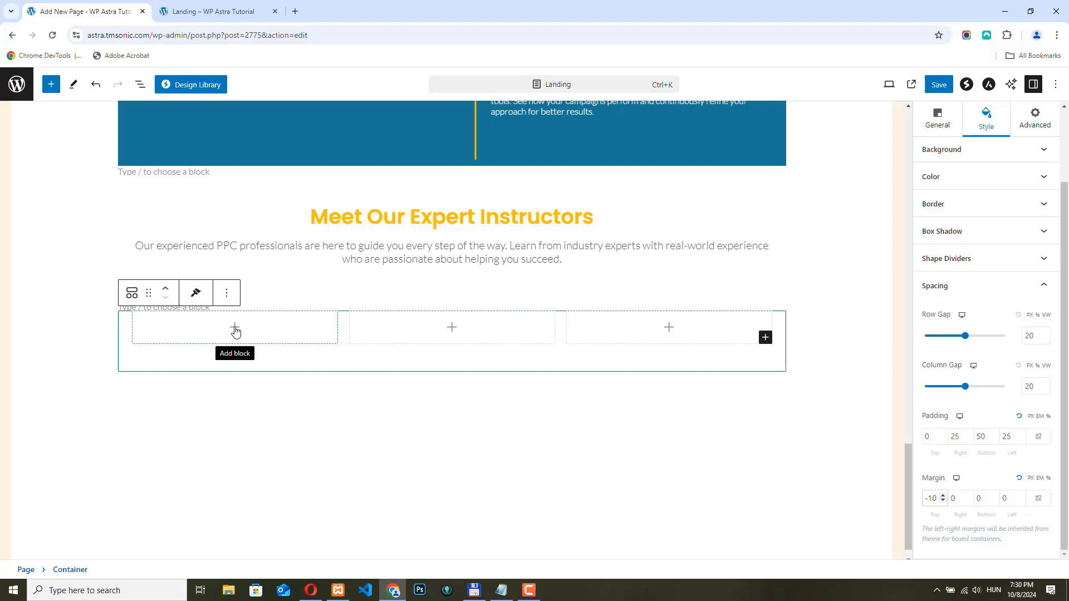
Step: Insert a Team block into the container's first column
click(235, 328)
click(232, 375)
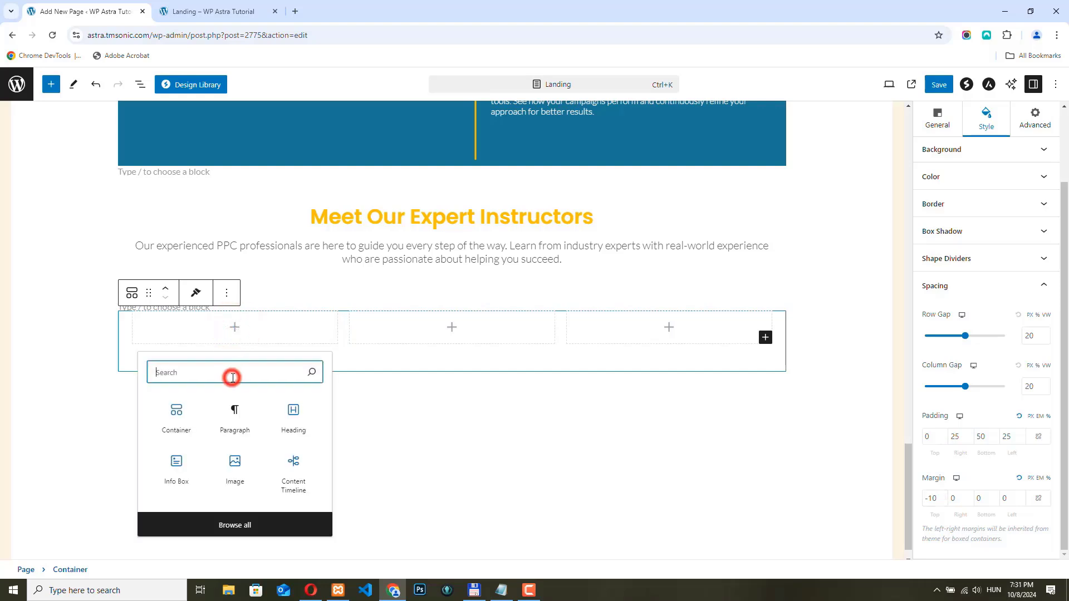
text(team)
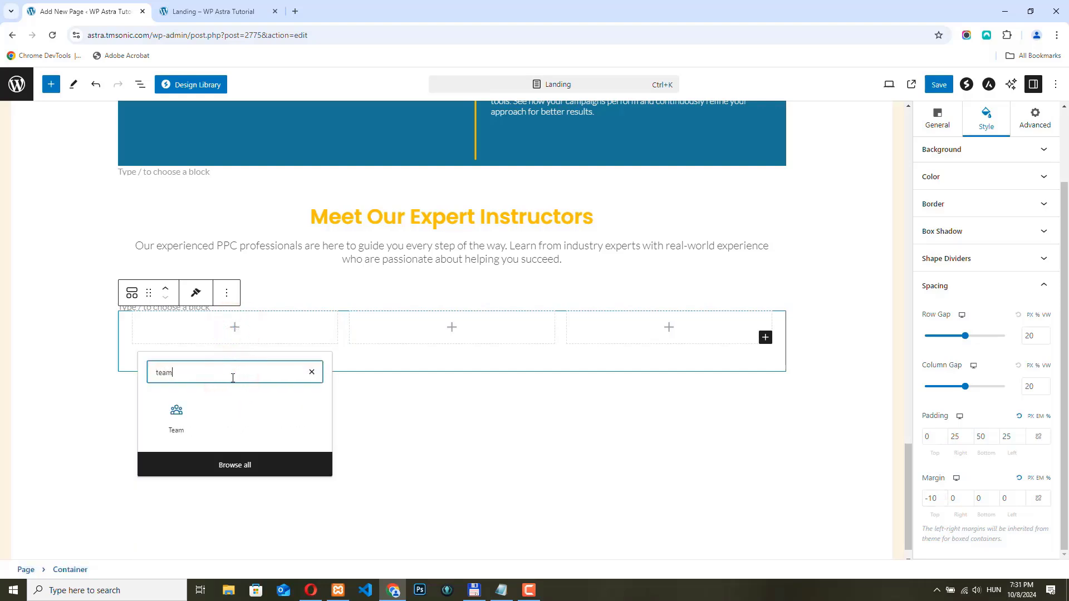
click(177, 417)
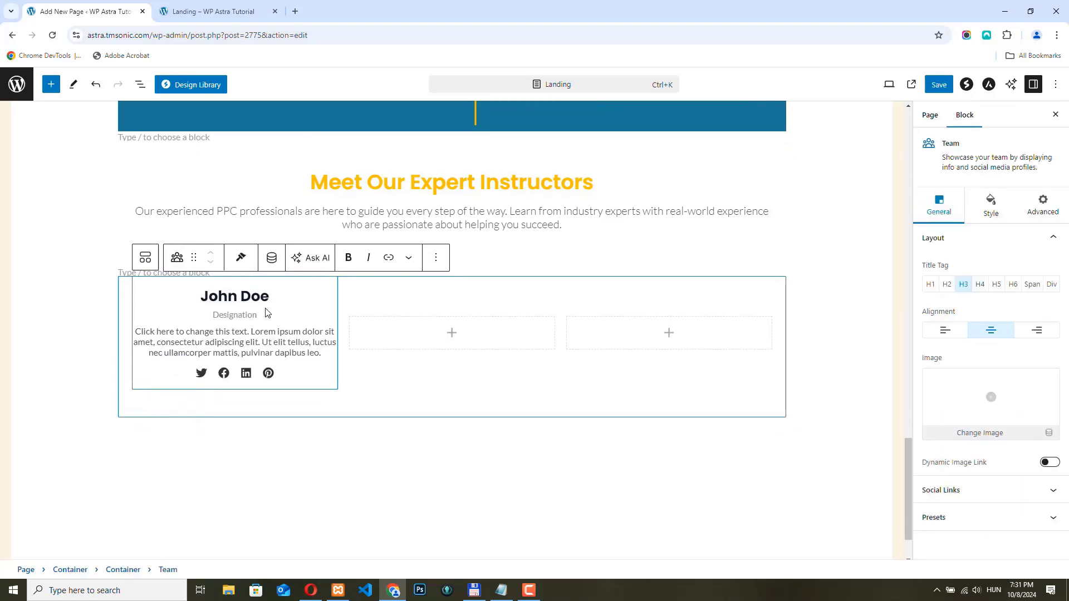
Step: Add the portrait photo of the woman in a blazer to the Team block and set its image style to Circle
click(990, 399)
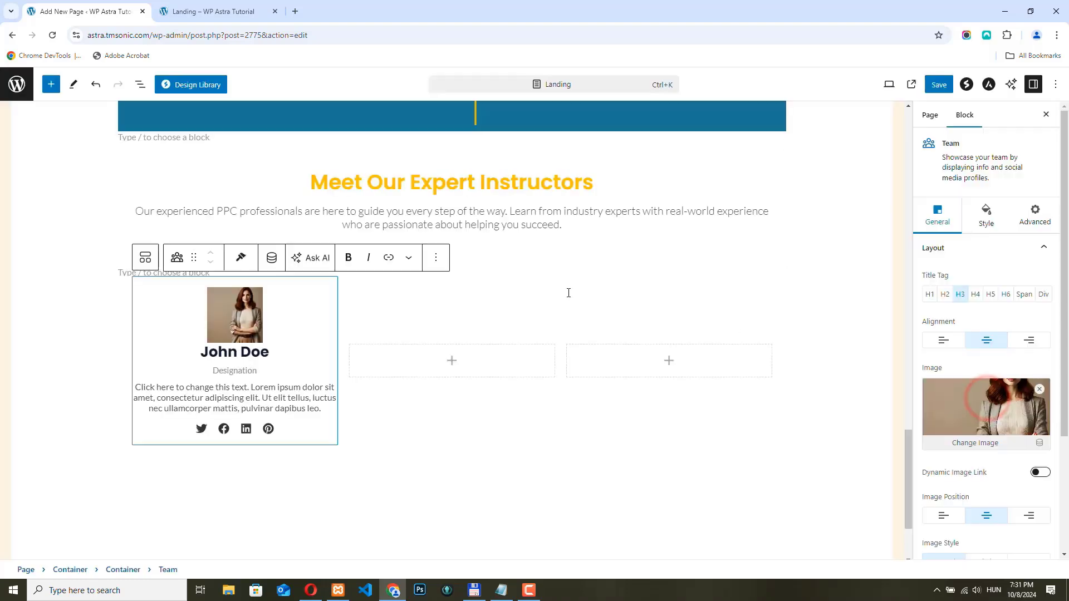
scroll(997, 390, down, 3)
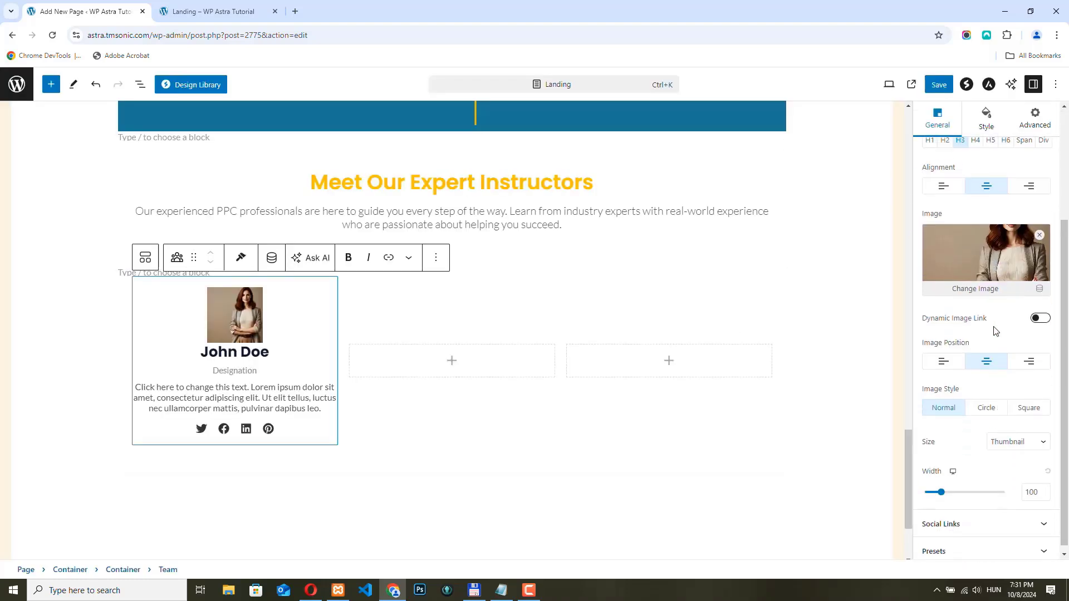
click(990, 407)
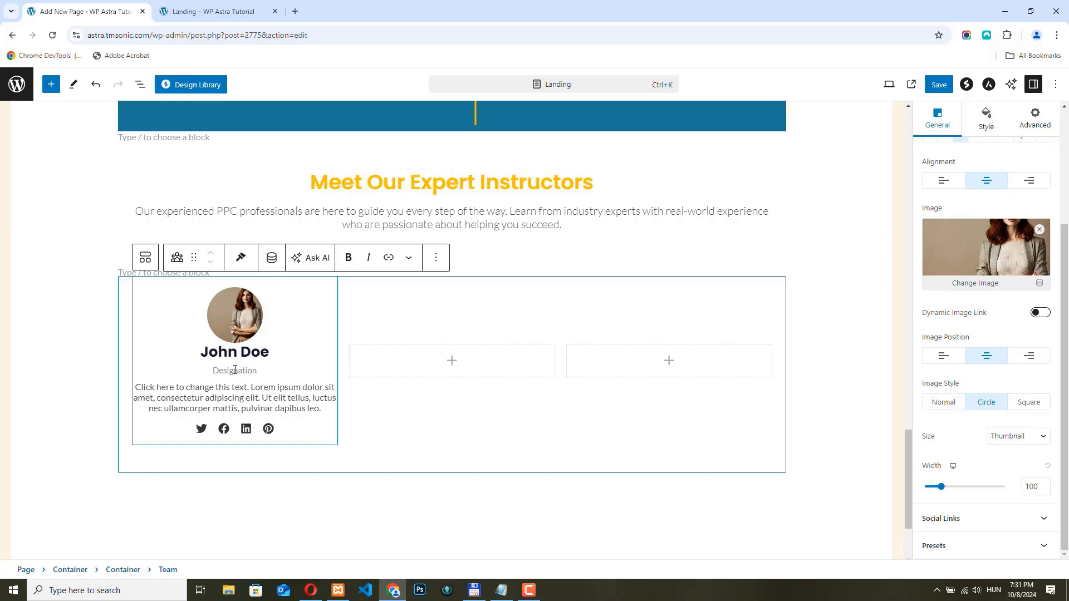
Step: Open the placeholder member name in the first Team block for editing
click(266, 353)
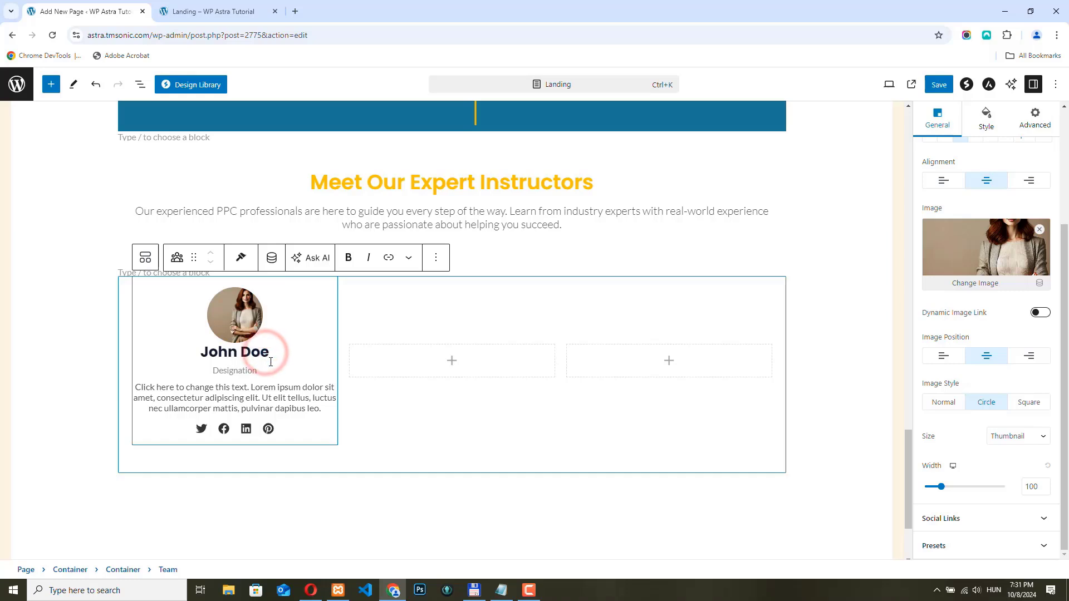
Step: Replace the placeholder title in the first team card with the instructor's full name
key(BackSpace)
key(BackSpace)
key(BackSpace)
key(BackSpace)
key(BackSpace)
key(BackSpace)
key(BackSpace)
key(BackSpace)
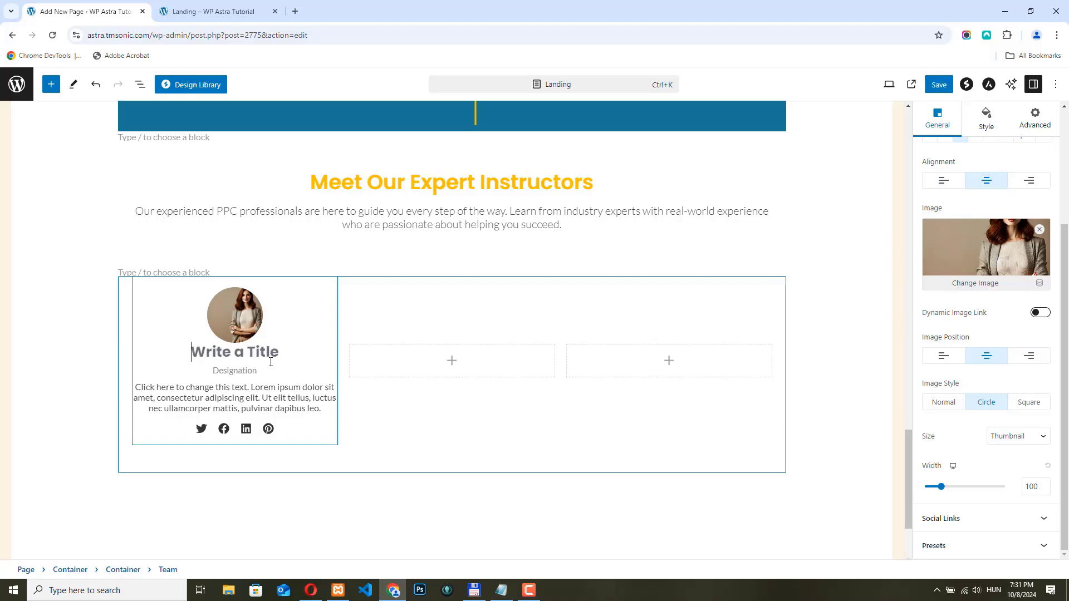
text(Emma Johnson)
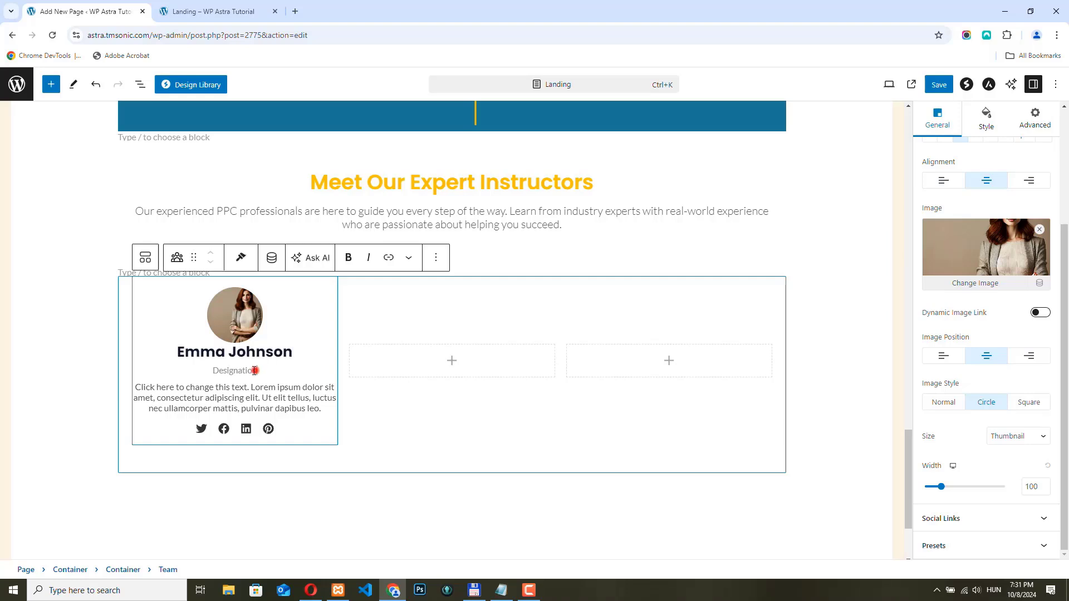
Step: Set the card's designation to "PPC Strategy Specialist" and replace its placeholder description with the instructor's bio on PPC campaigns for global brands
double_click(254, 371)
text(PPC Strategy Specialist)
triple_click(140, 387)
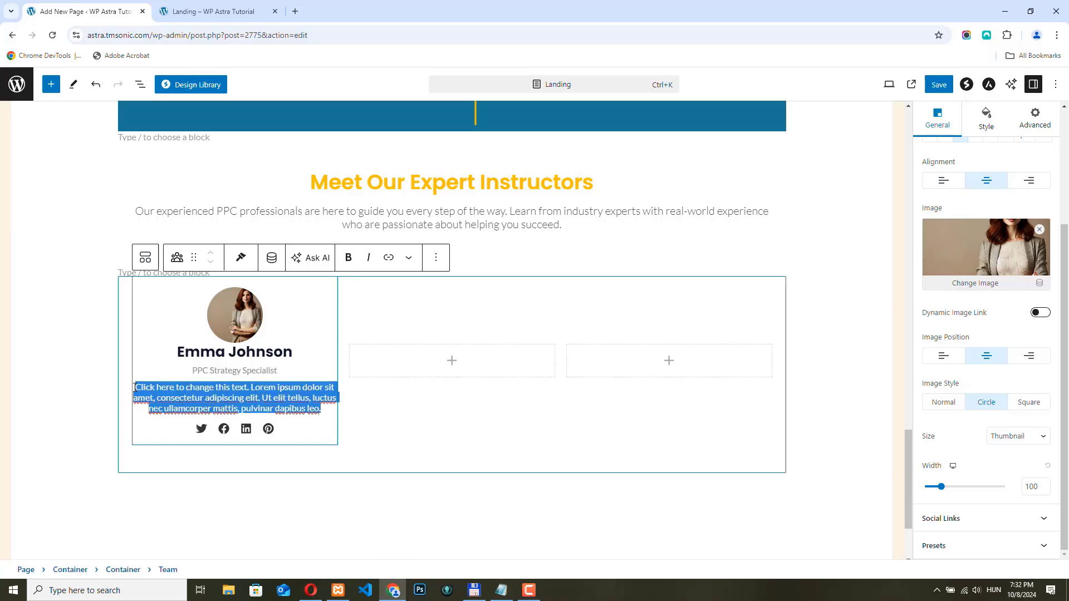
text(With over 10 years of experience in digital marketing, Emma specializes in creating high-converting PPC campaigns for global brands. She brings a wealth of knowledge in advanced targeting techniques and data-driven strategies.)
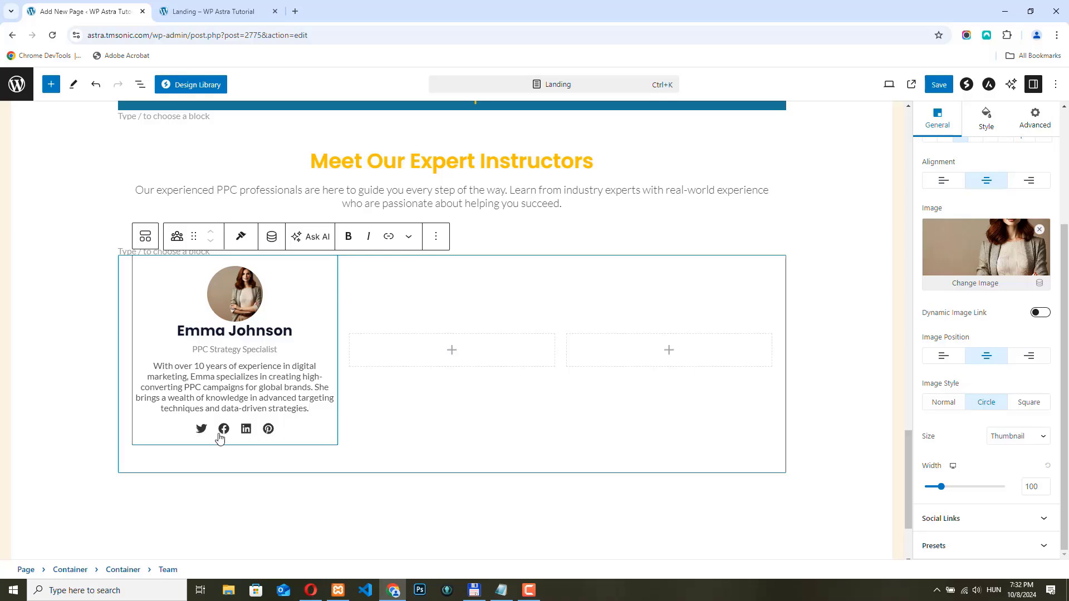
Step: Review the icon and URL settings of the team card's social links and try switching the links off and on again
click(1043, 519)
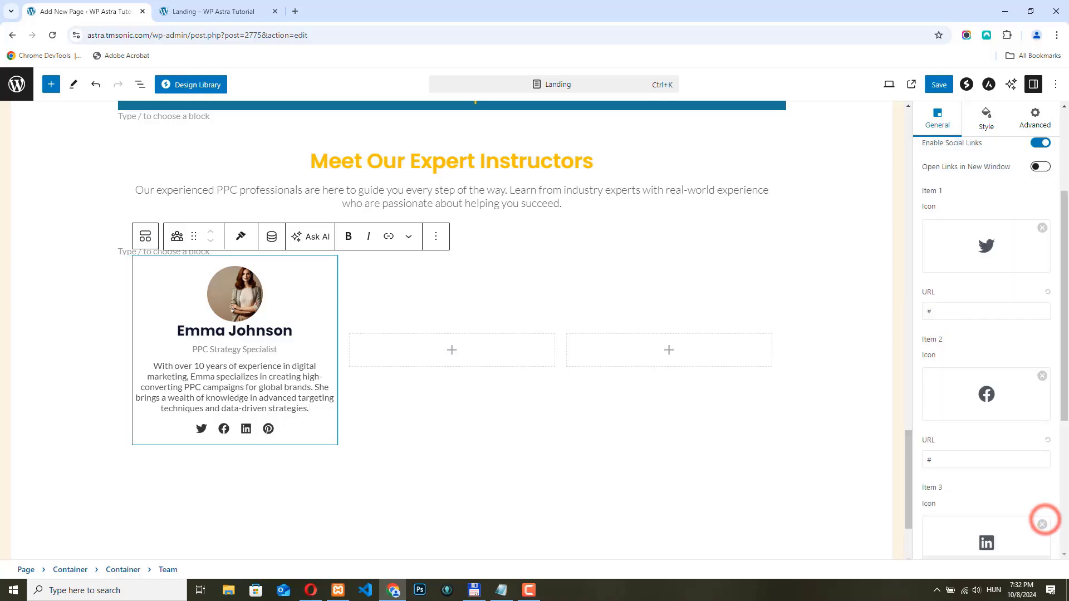
mouse_move(965, 239)
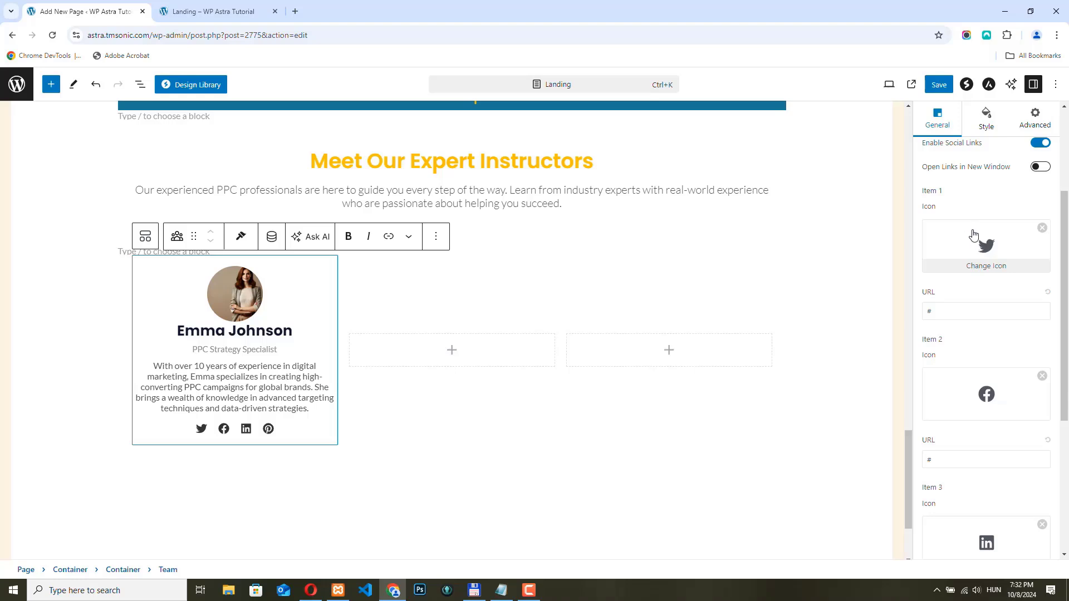
drag(947, 310, 924, 314)
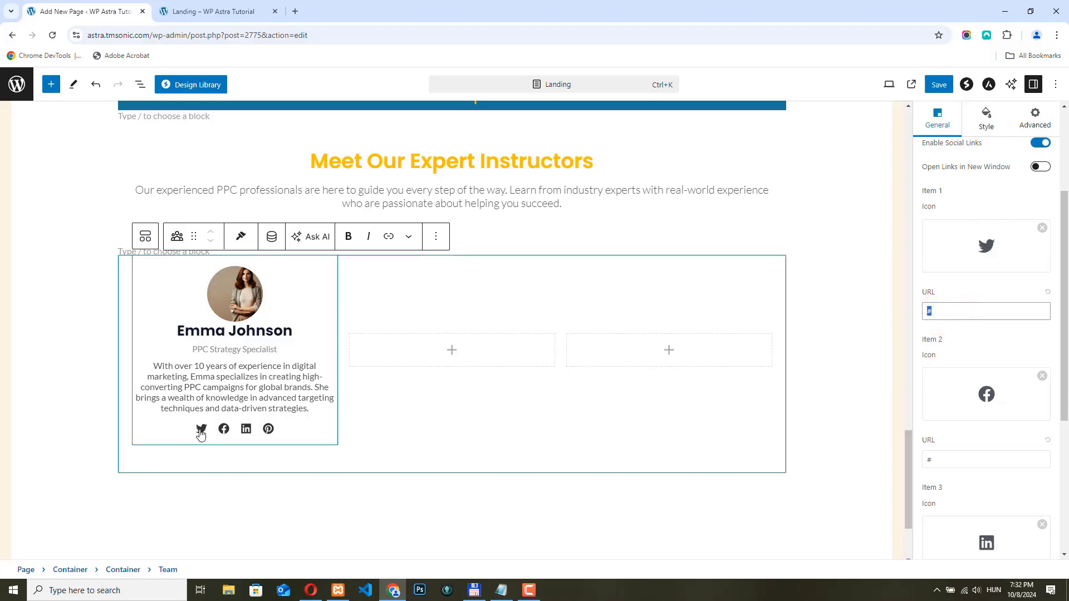
scroll(1013, 371, down, 5)
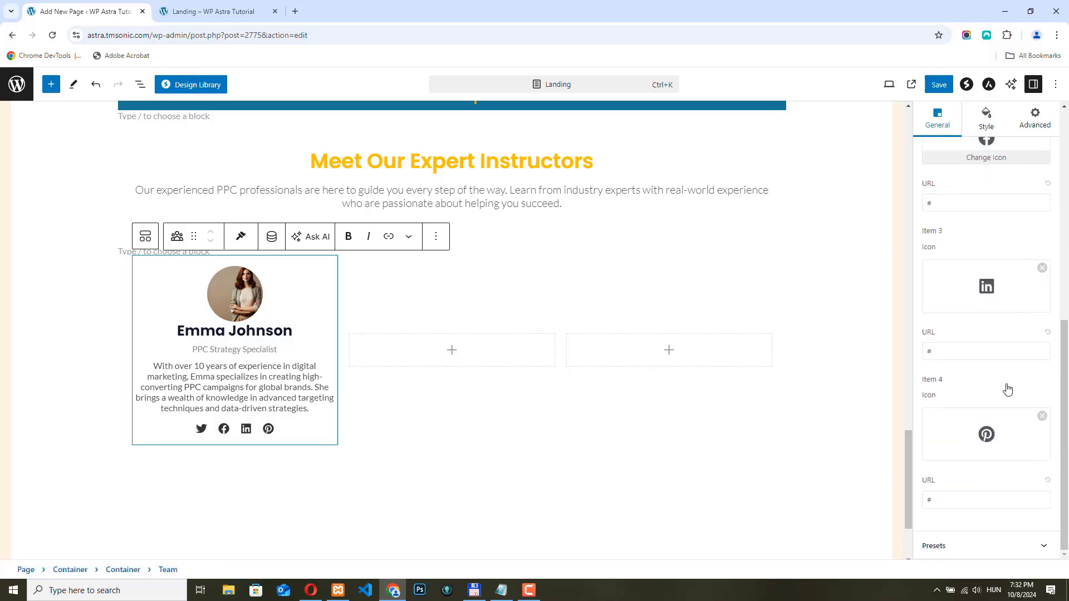
mouse_move(984, 440)
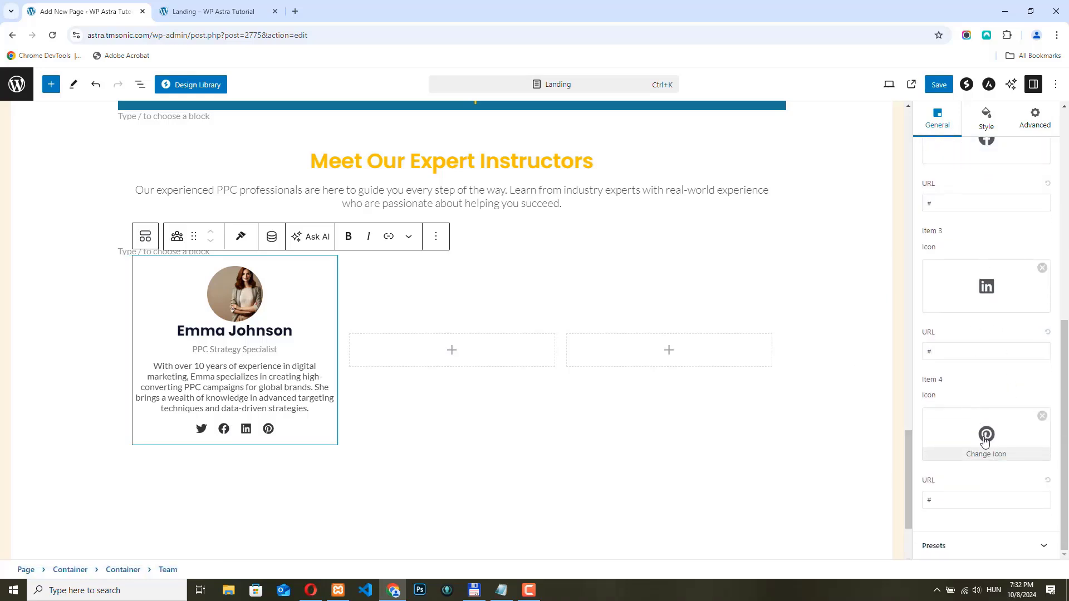
scroll(1002, 333, up, 8)
click(1039, 221)
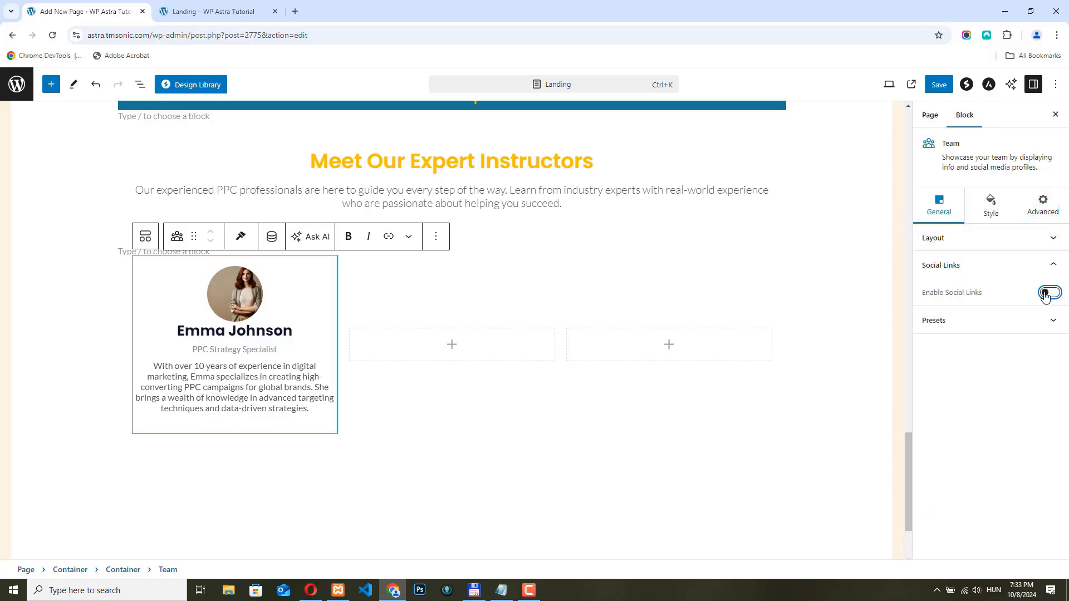
click(1044, 294)
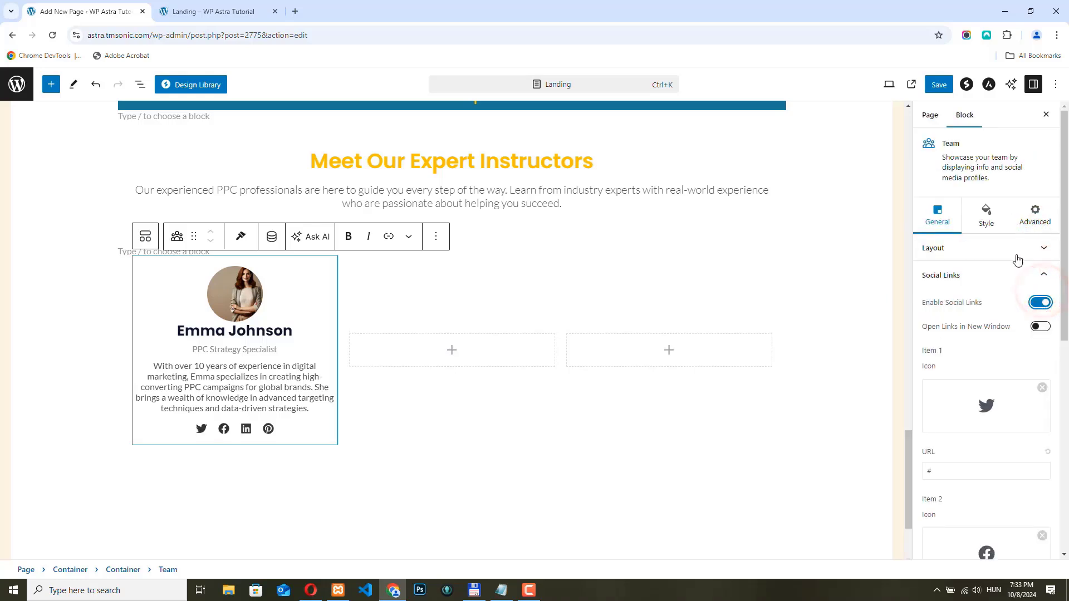
Step: Set the font weight of the team card's title to 600
click(986, 219)
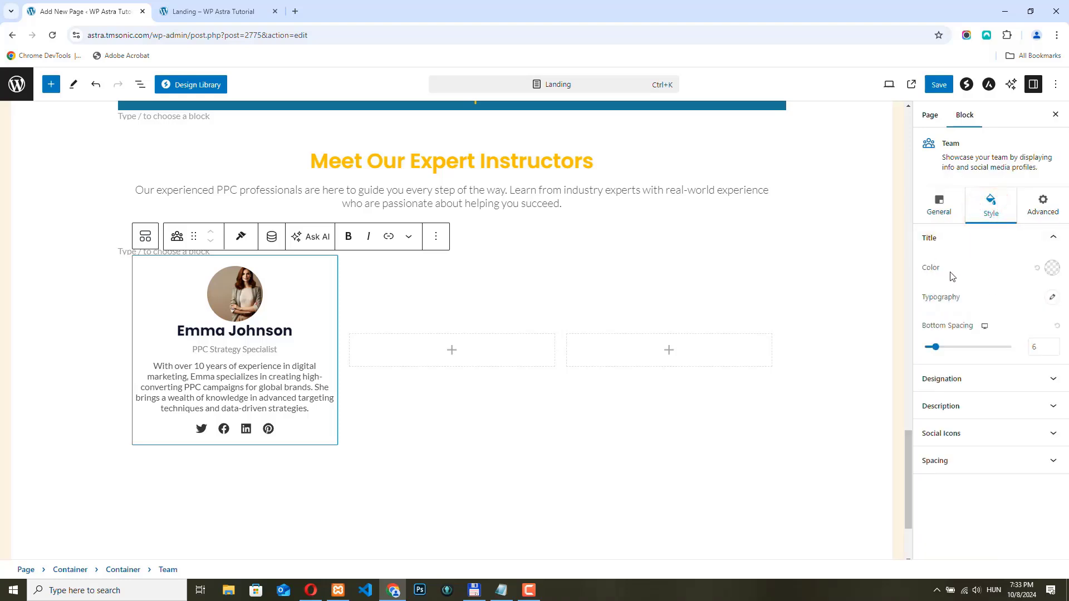
click(1051, 297)
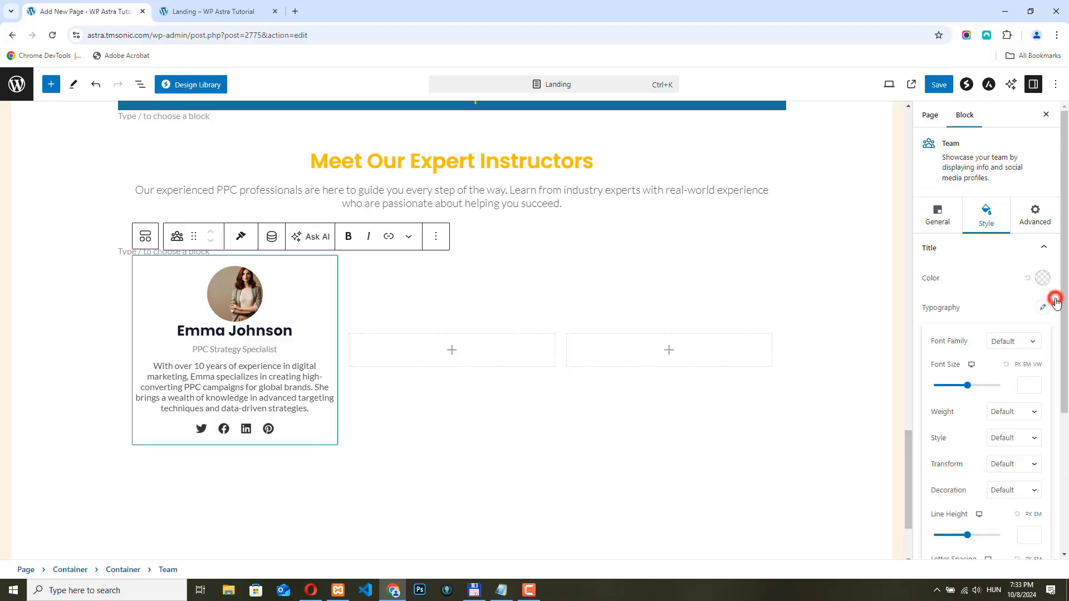
click(1016, 412)
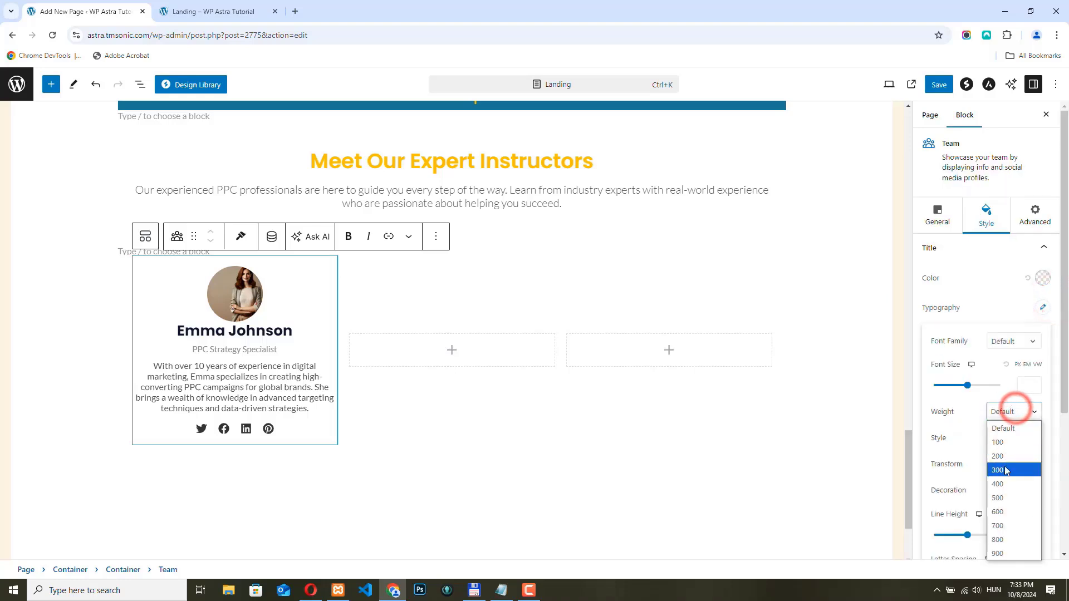
click(1000, 512)
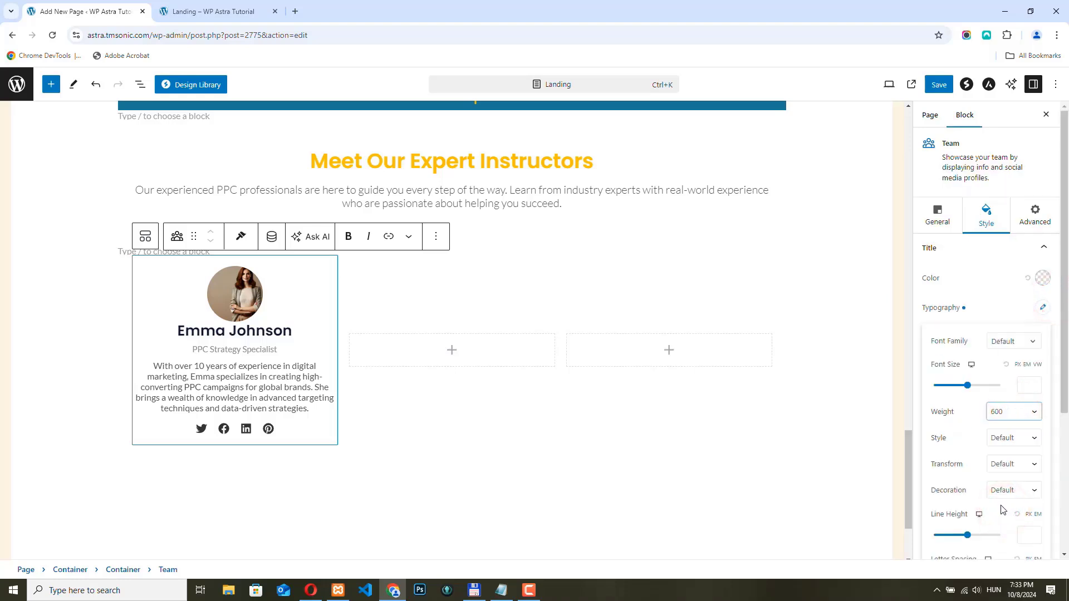
Step: Set the font size of the team card's title to 25
drag(969, 389, 939, 386)
click(1037, 384)
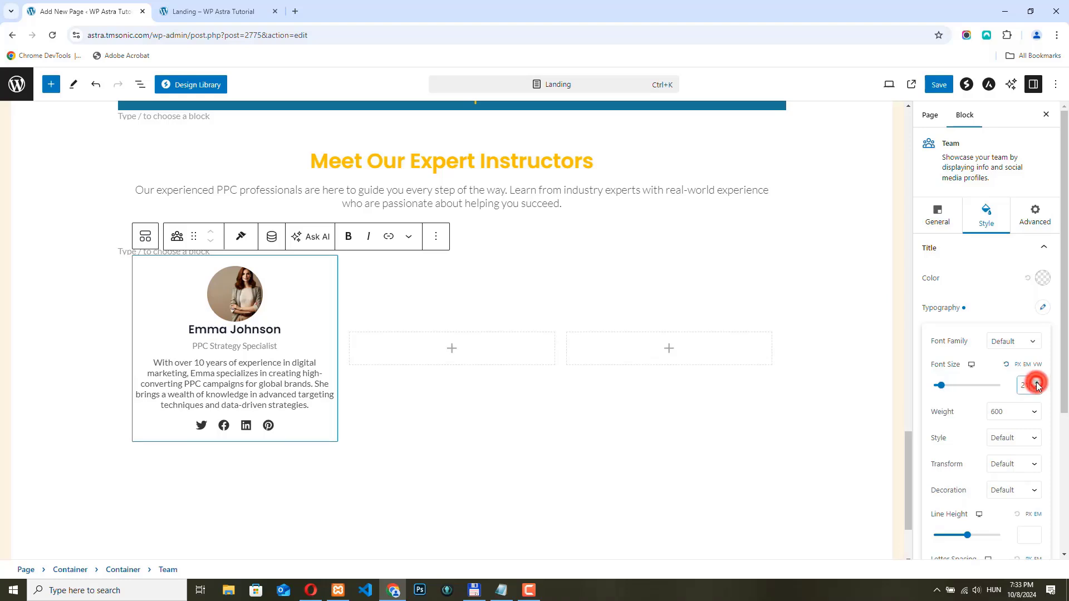
click(1037, 384)
click(1037, 384)
click(1037, 384)
click(1037, 384)
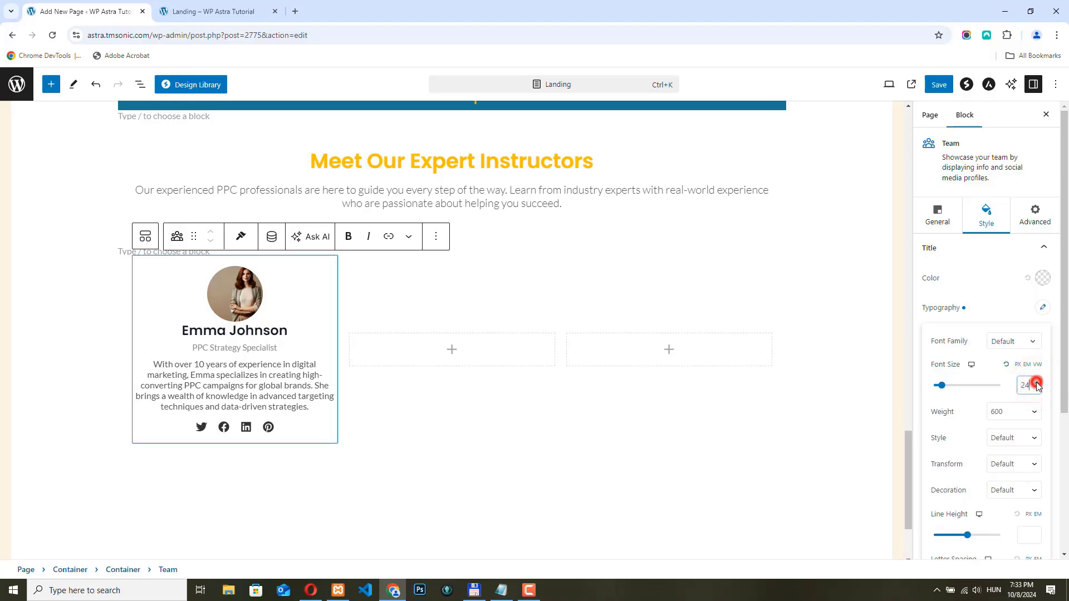
click(1037, 384)
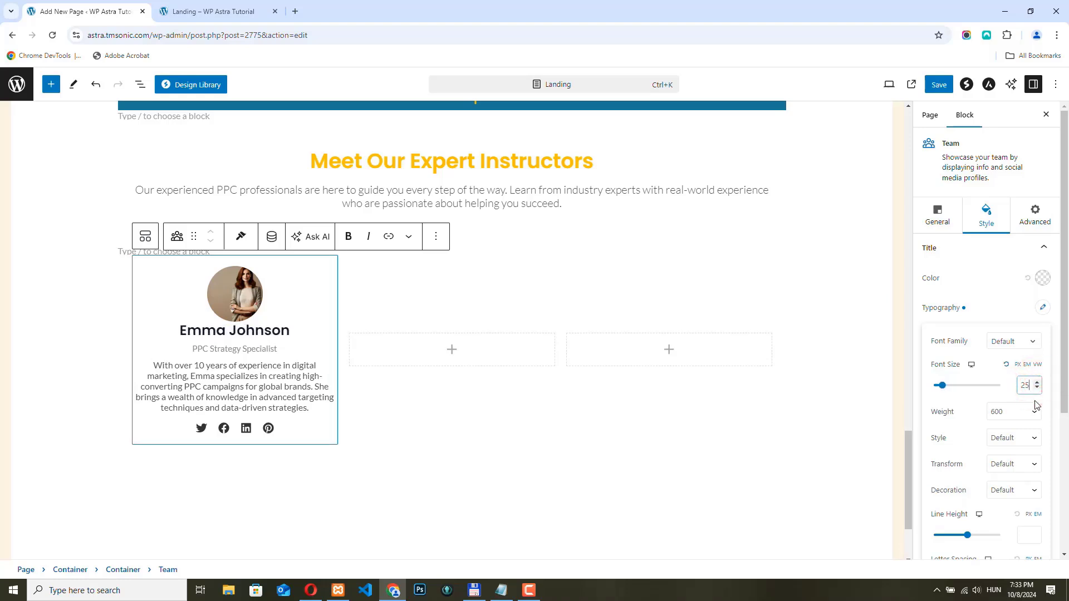
click(1043, 308)
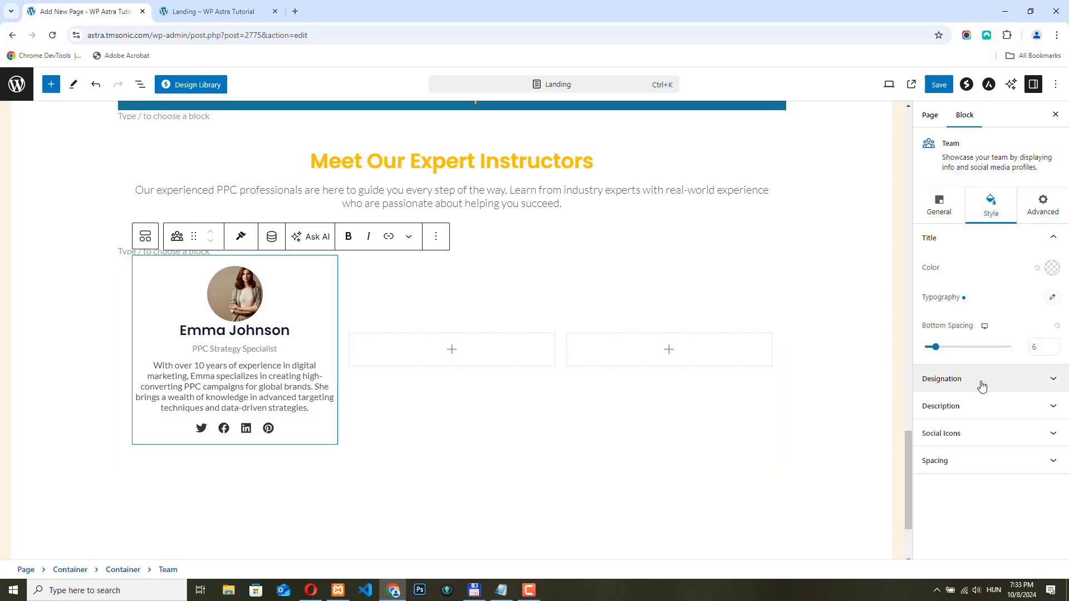
Step: Increase the line height of the team card's description text so its lines sit further apart
click(1050, 408)
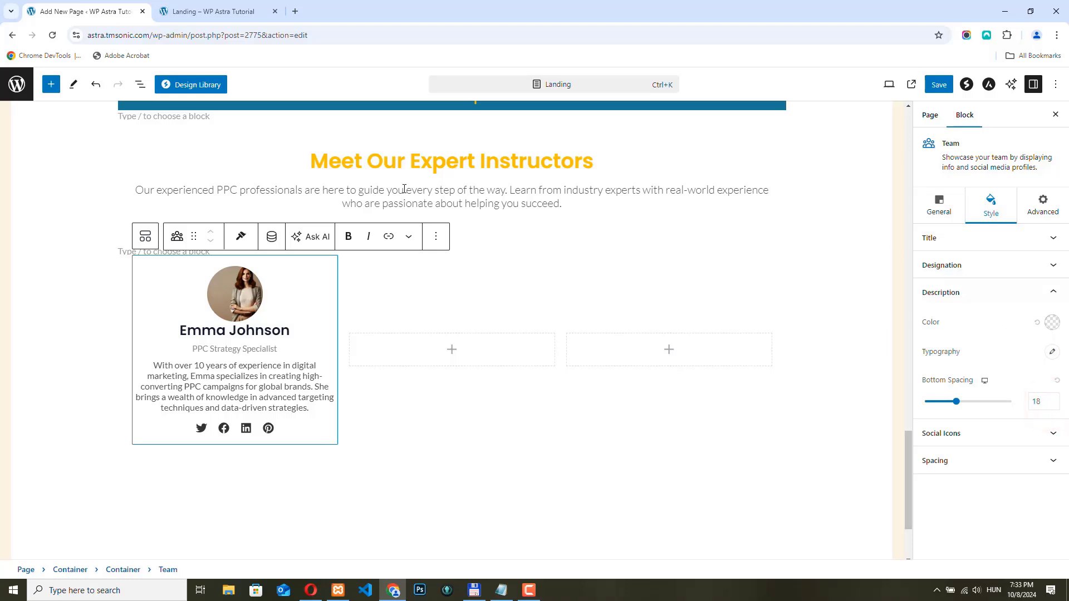
click(1053, 351)
scroll(985, 373, down, 4)
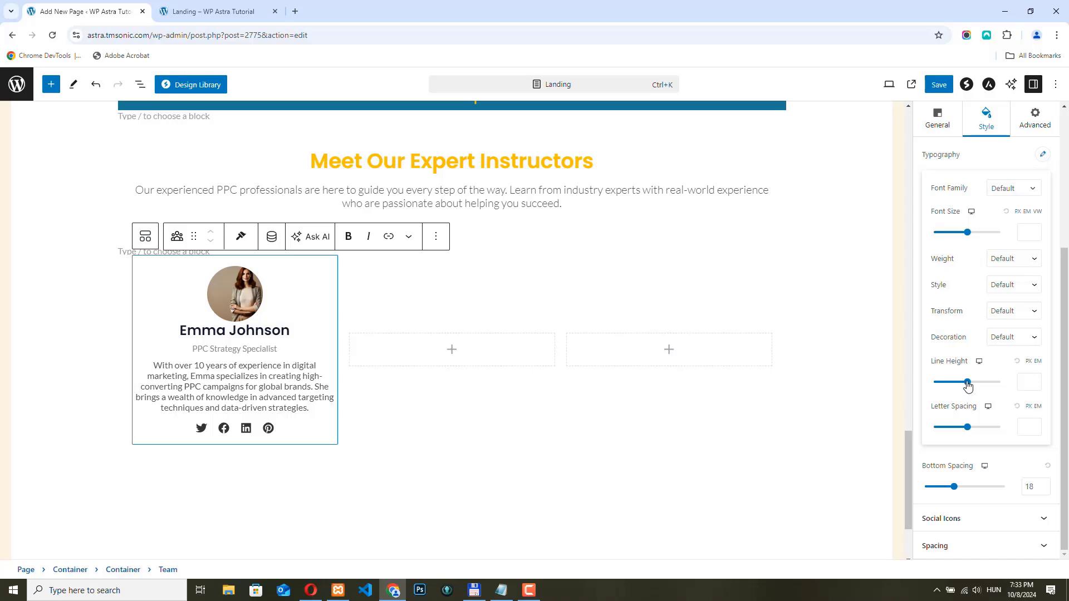
drag(968, 384, 932, 384)
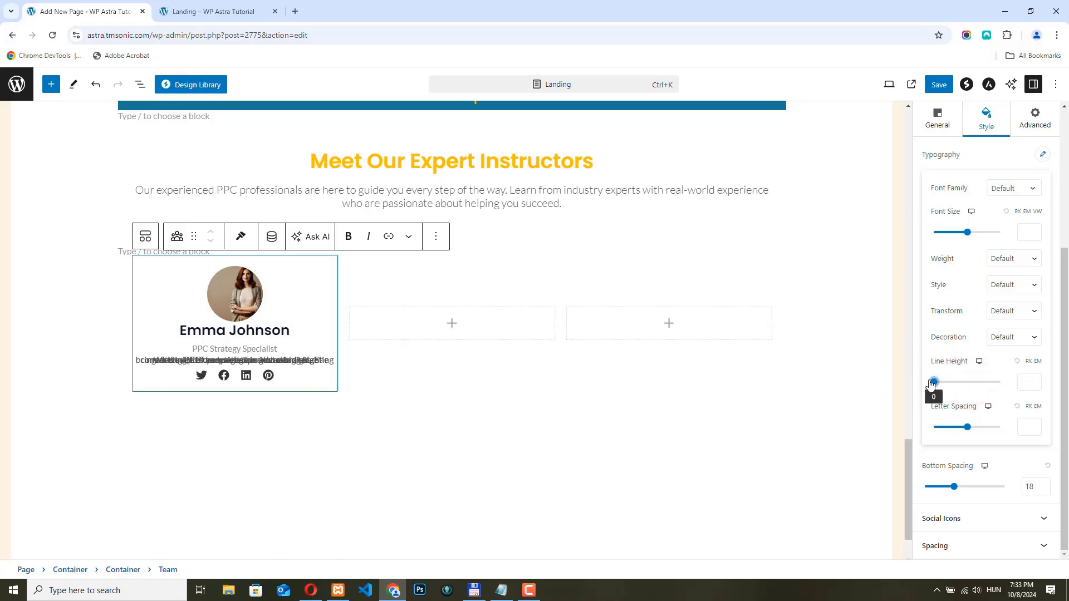
Step: Set the bottom margin of the team card's image to 10 px
click(996, 516)
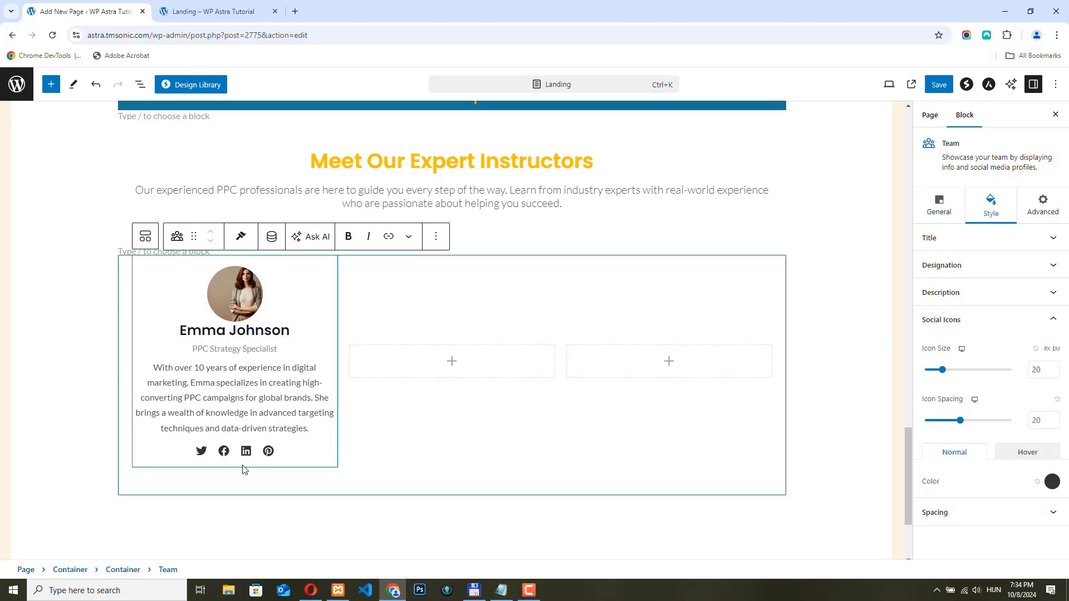
click(948, 513)
click(1001, 393)
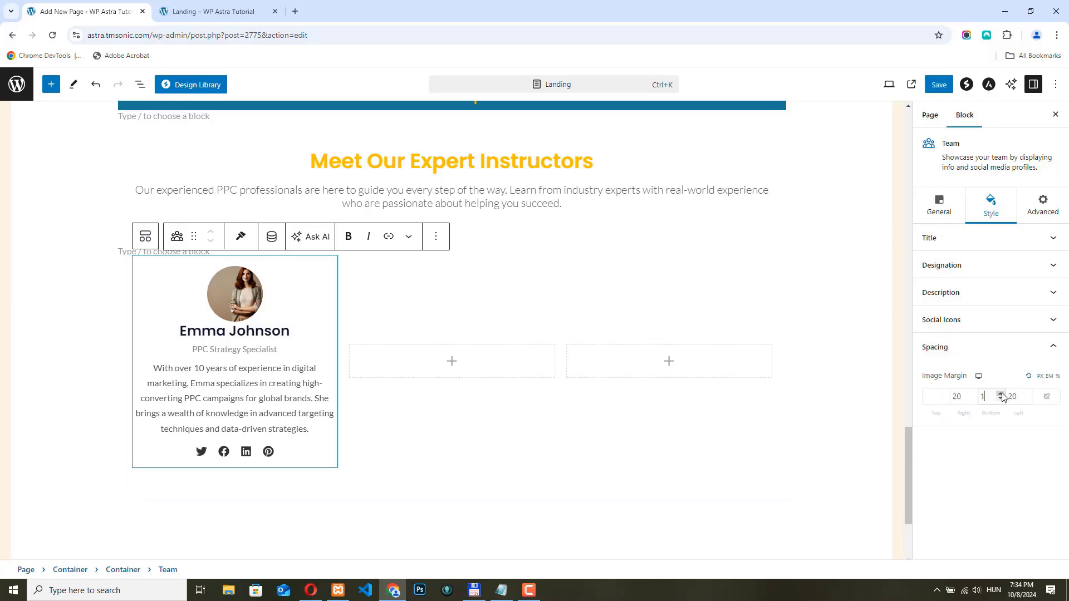
click(1001, 393)
click(1001, 394)
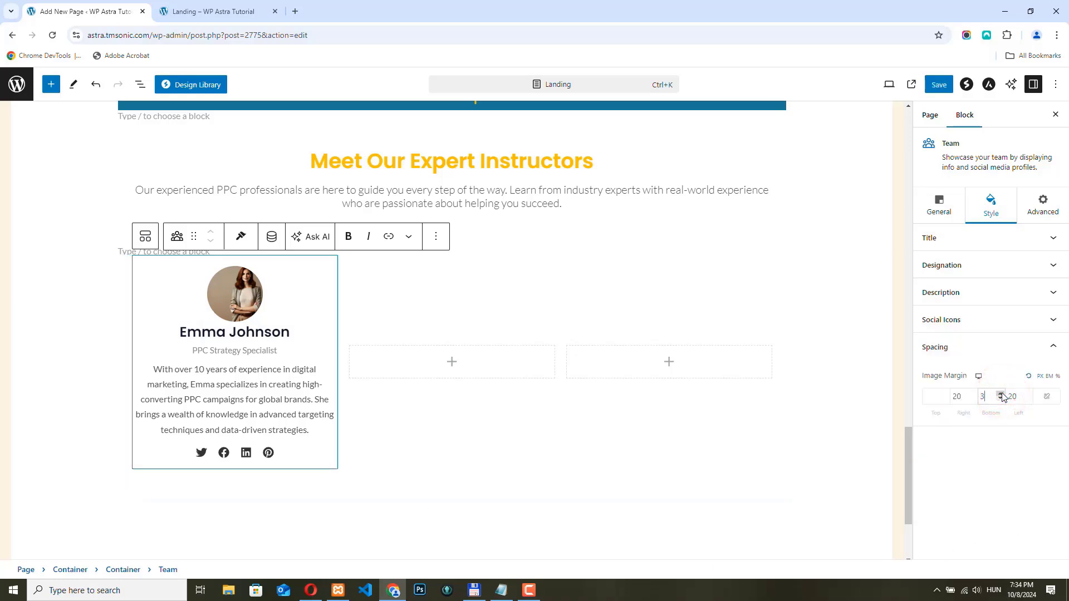
click(1001, 393)
click(1002, 394)
click(1001, 394)
click(1001, 393)
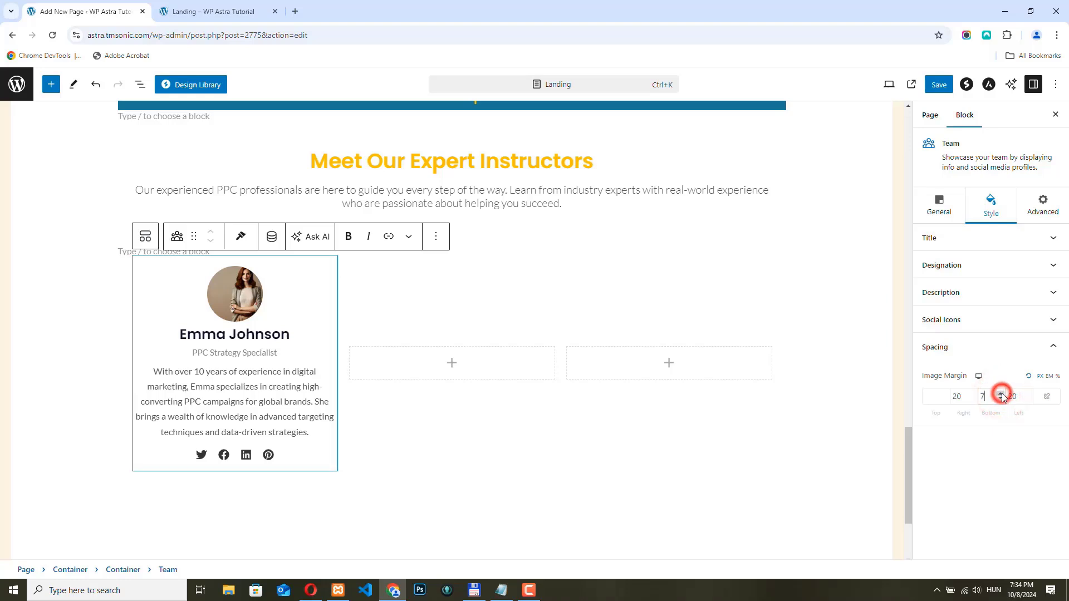
click(1001, 394)
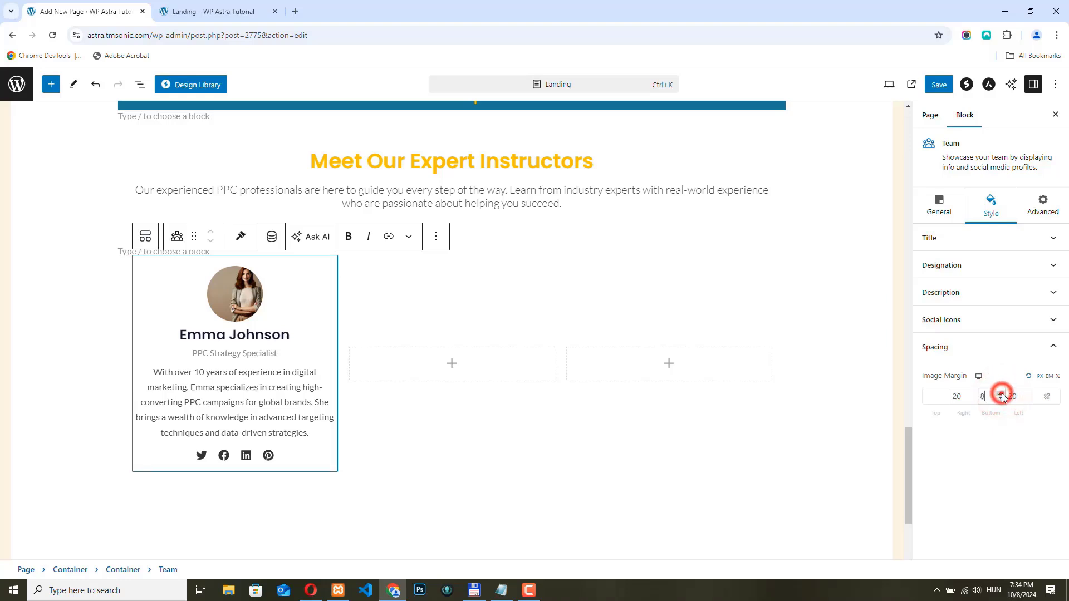
click(1001, 393)
click(1001, 394)
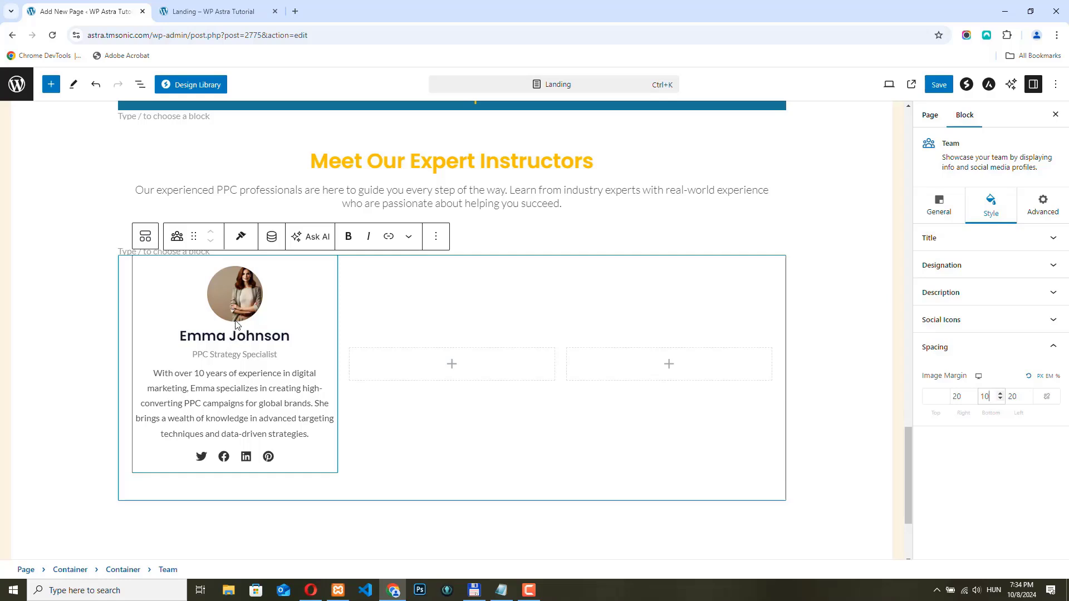
Step: Duplicate the finished team card and move the copy into the empty middle column
click(300, 279)
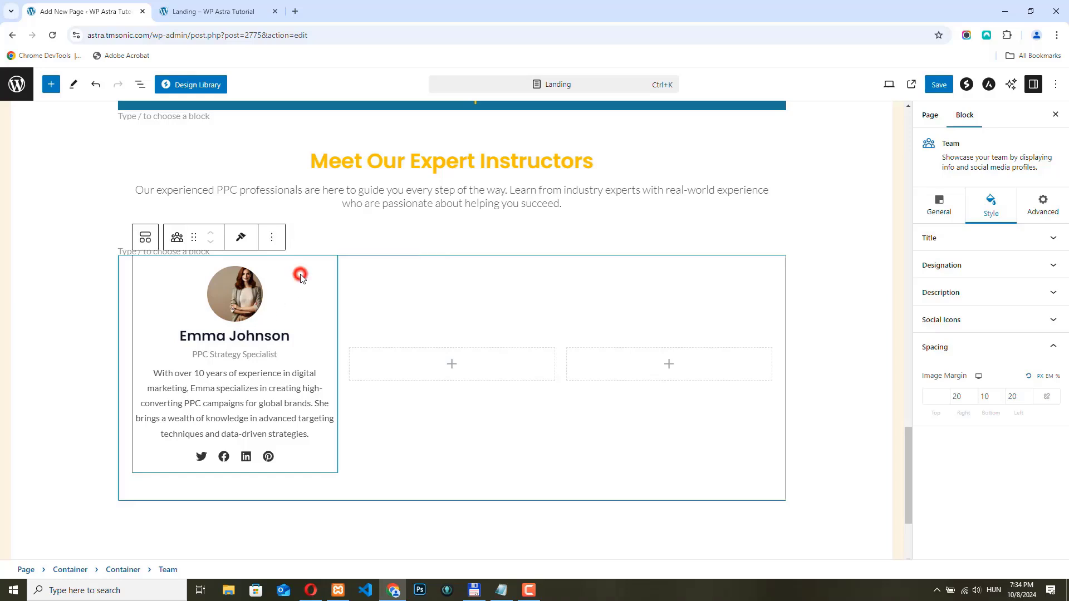
click(271, 239)
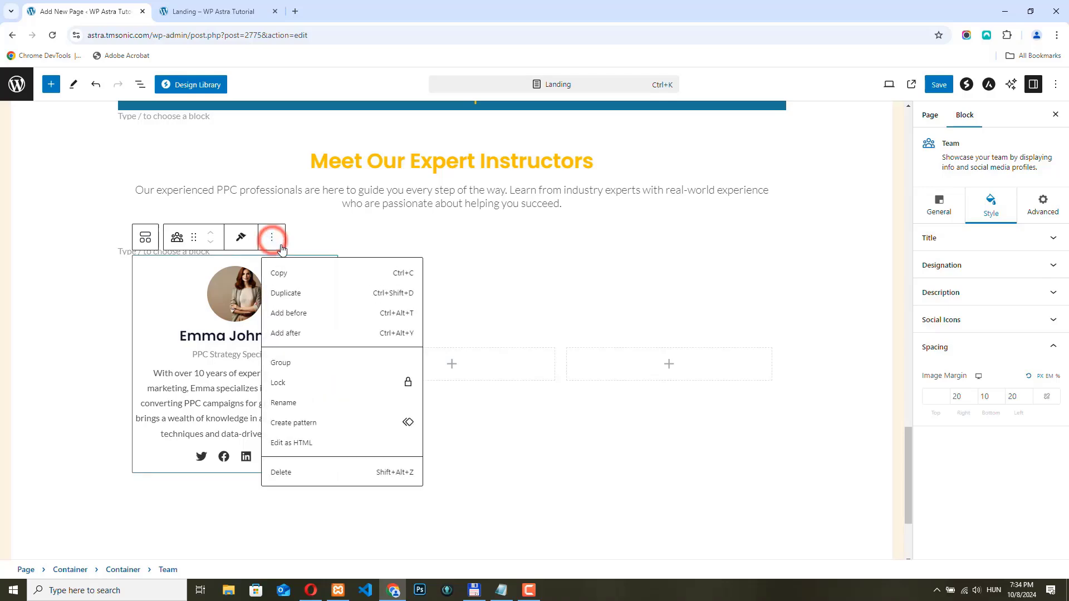
click(291, 294)
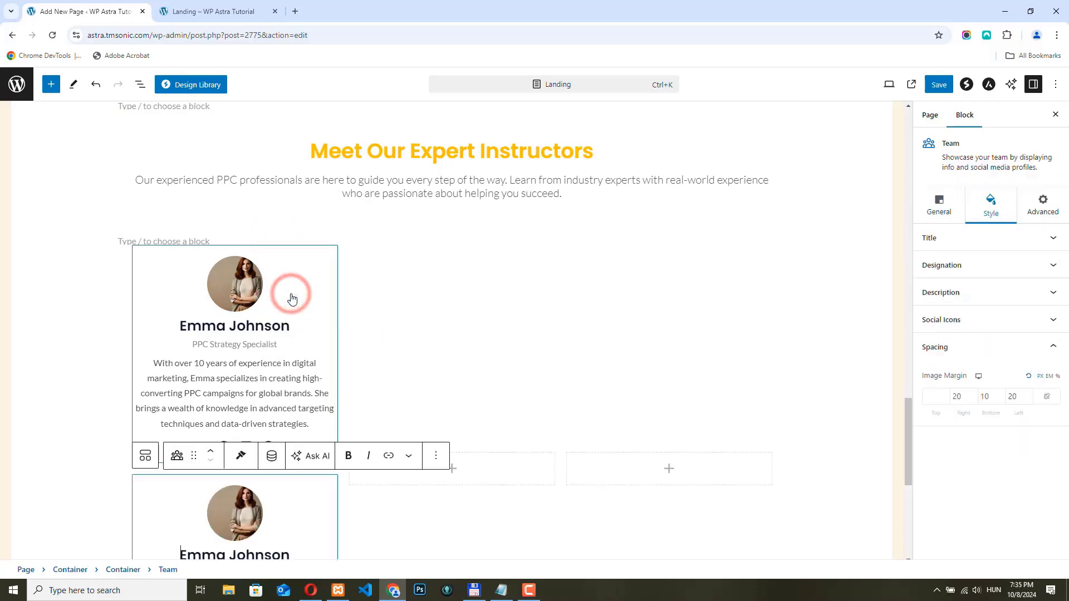
click(307, 277)
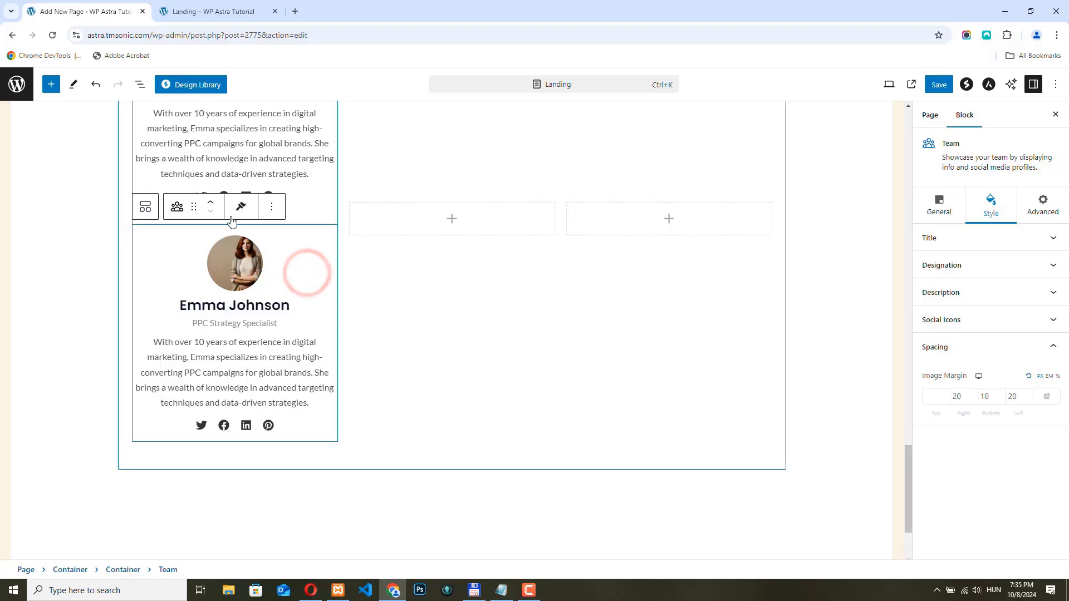
drag(193, 208, 435, 213)
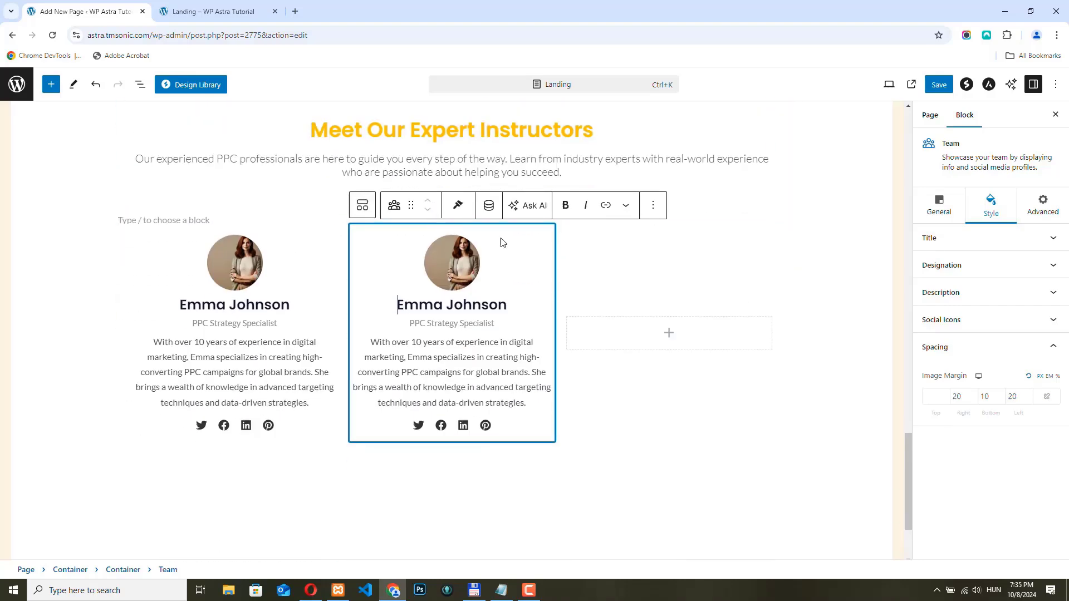
Step: Duplicate the middle team card and move the copy into the empty third column
click(519, 264)
click(489, 206)
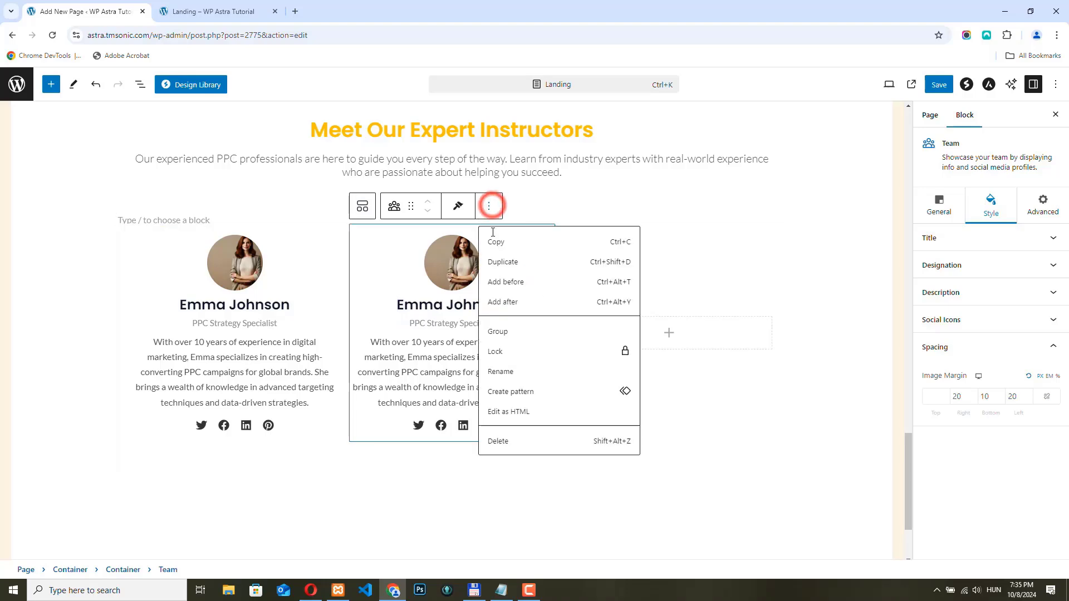
click(498, 263)
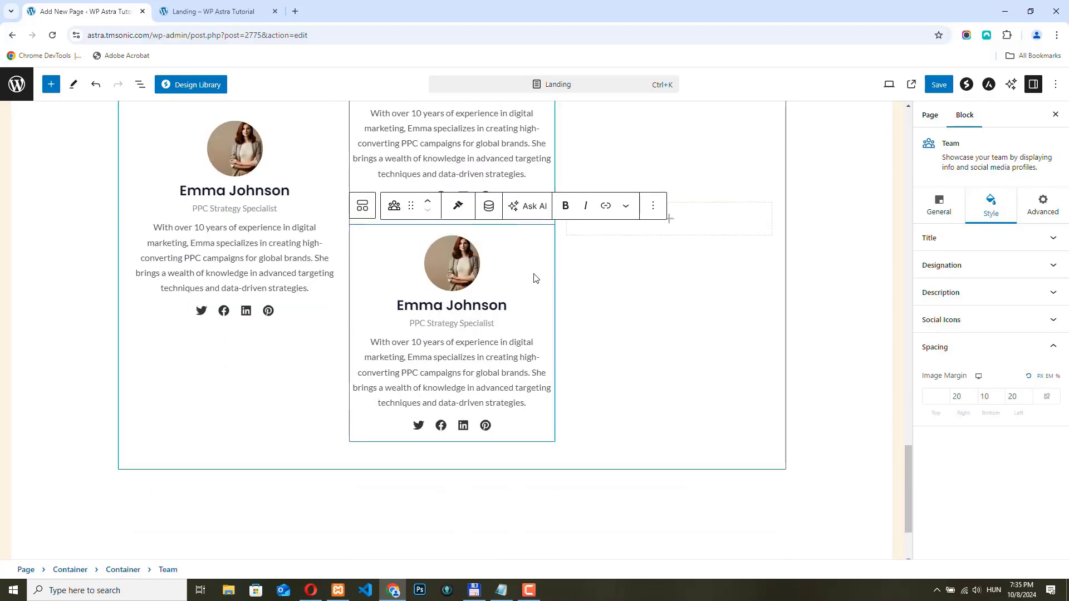
click(534, 269)
drag(411, 206, 653, 215)
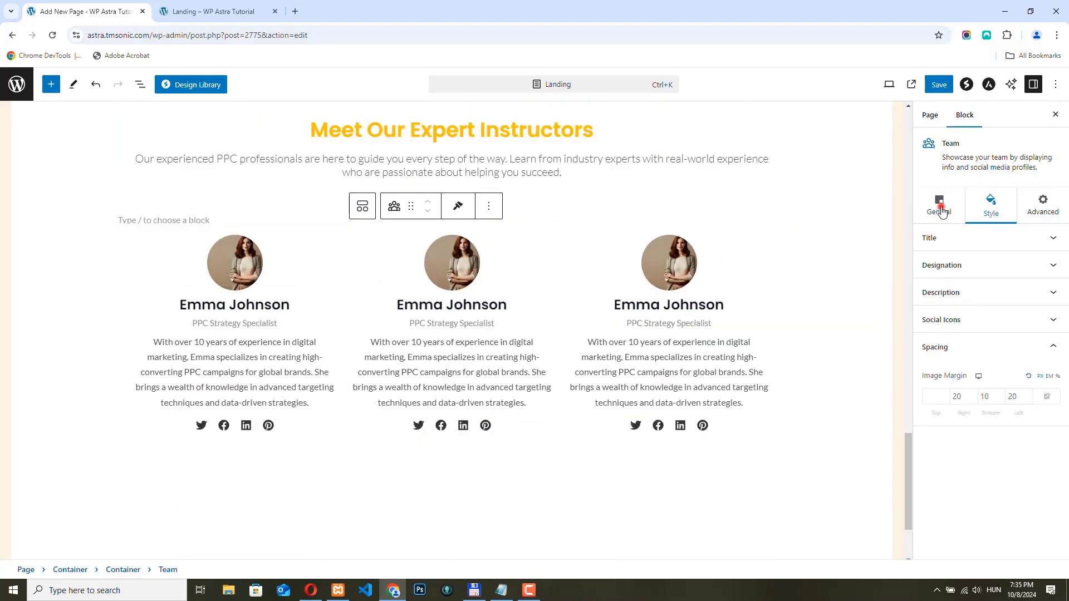
Step: Replace the middle team card's image with a newly uploaded portrait of the man in the dark suit jacket
click(939, 208)
click(978, 441)
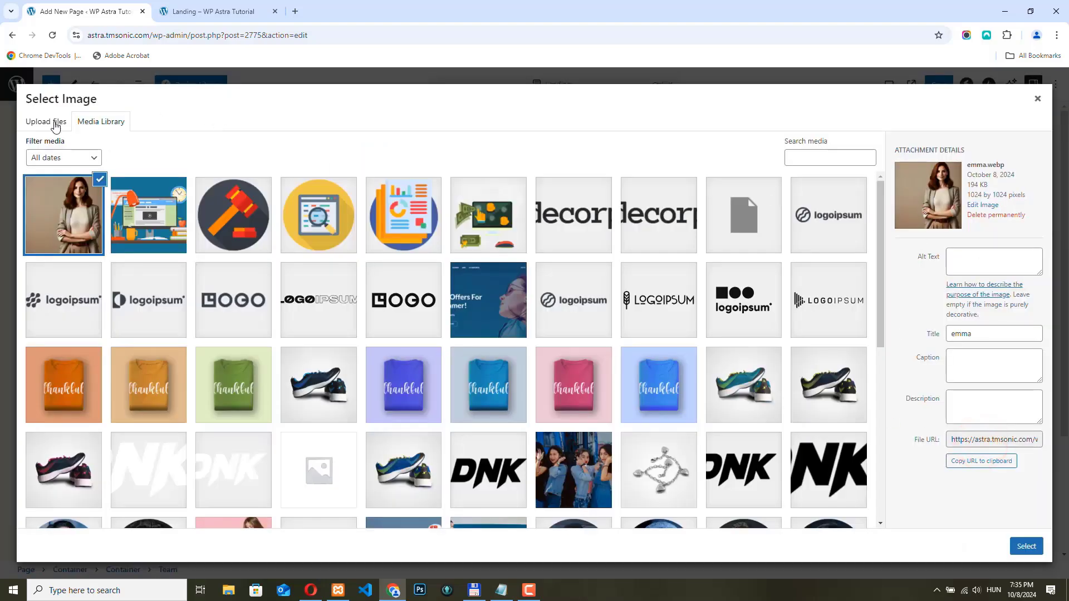
click(55, 124)
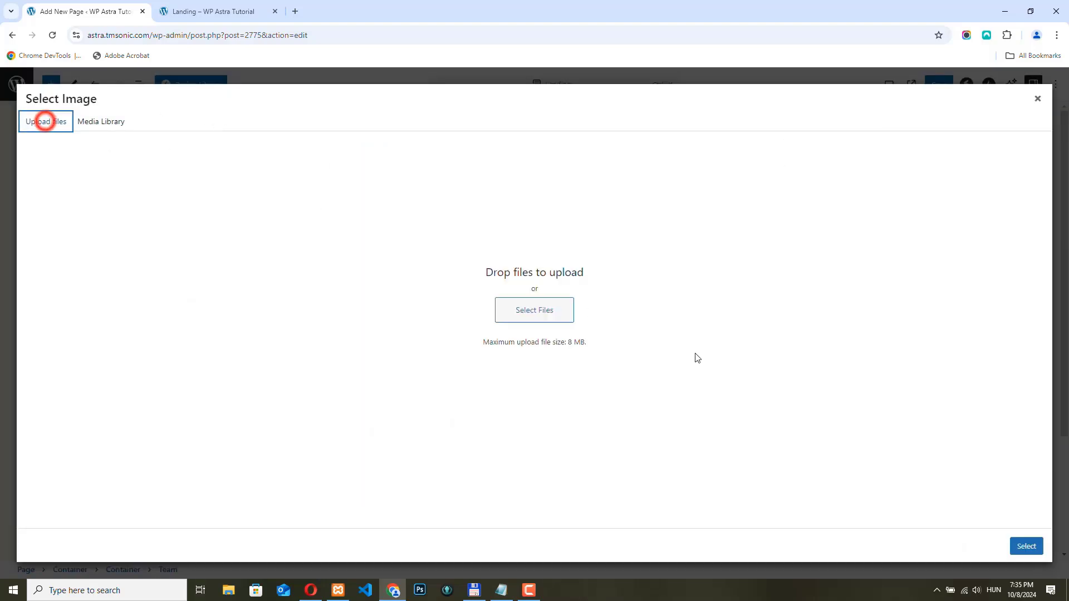
click(503, 303)
click(1028, 548)
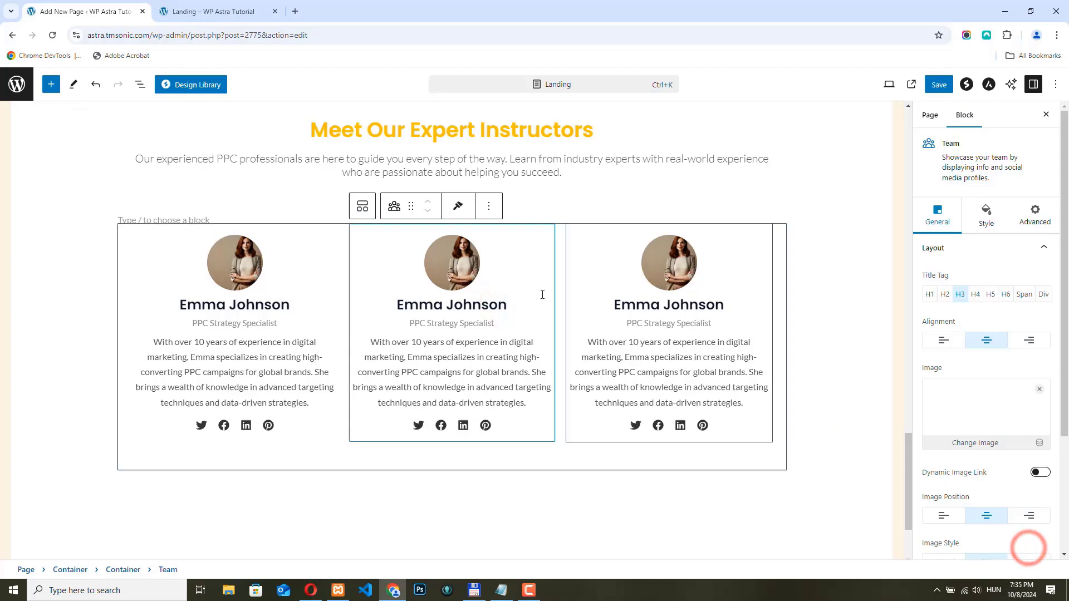
Step: Replace the middle card's text with the second instructor's full name, the designation "Google Ads Expert" and the matching Google Ads professional description
drag(508, 305, 400, 305)
text(David Taylor)
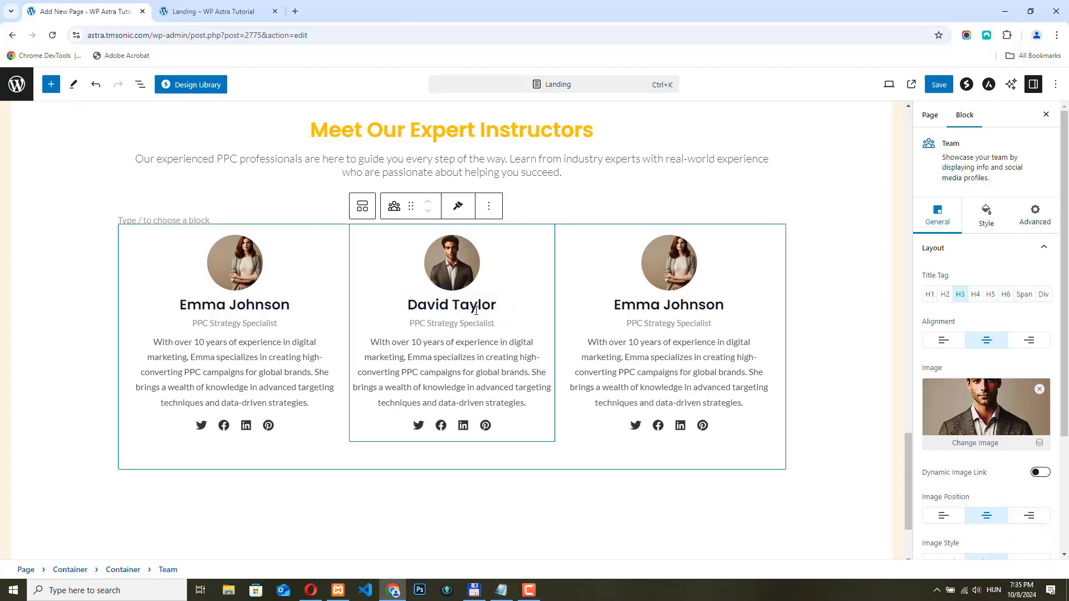
drag(494, 322, 410, 324)
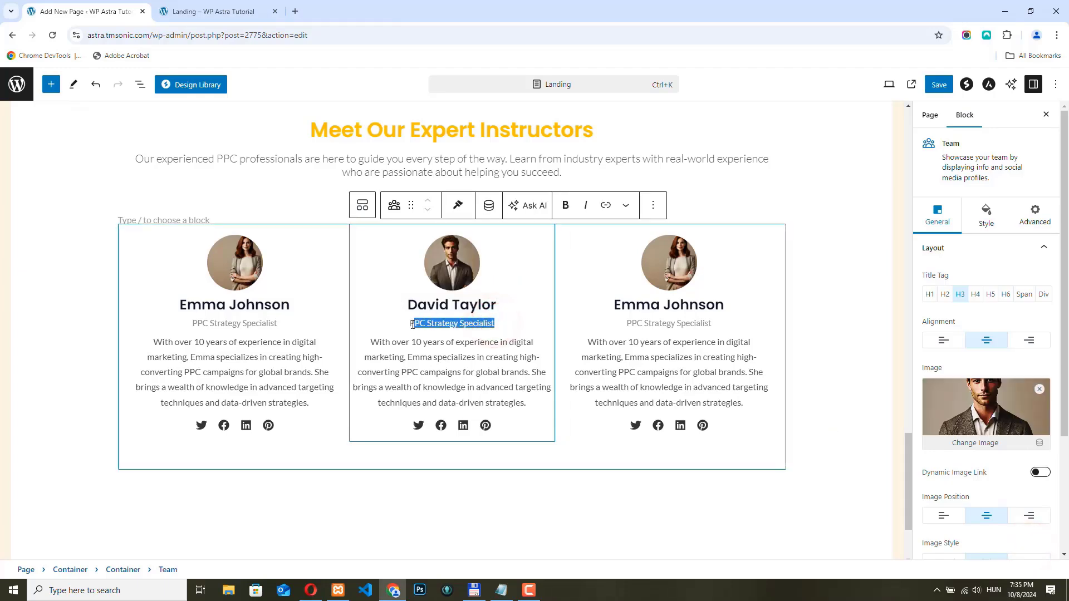
text(Google Ads Expert)
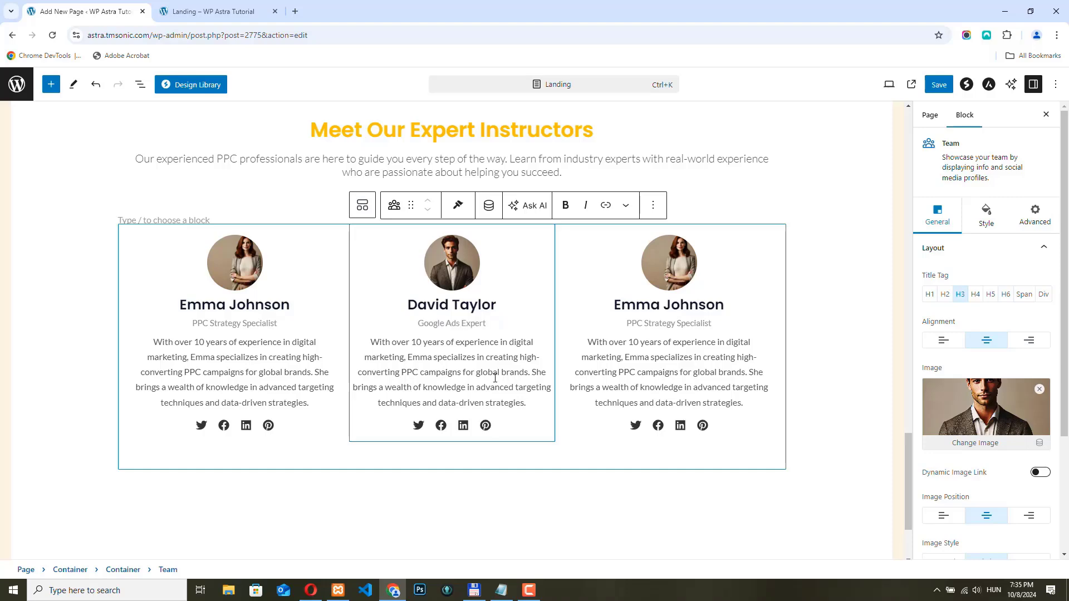
drag(526, 403, 372, 349)
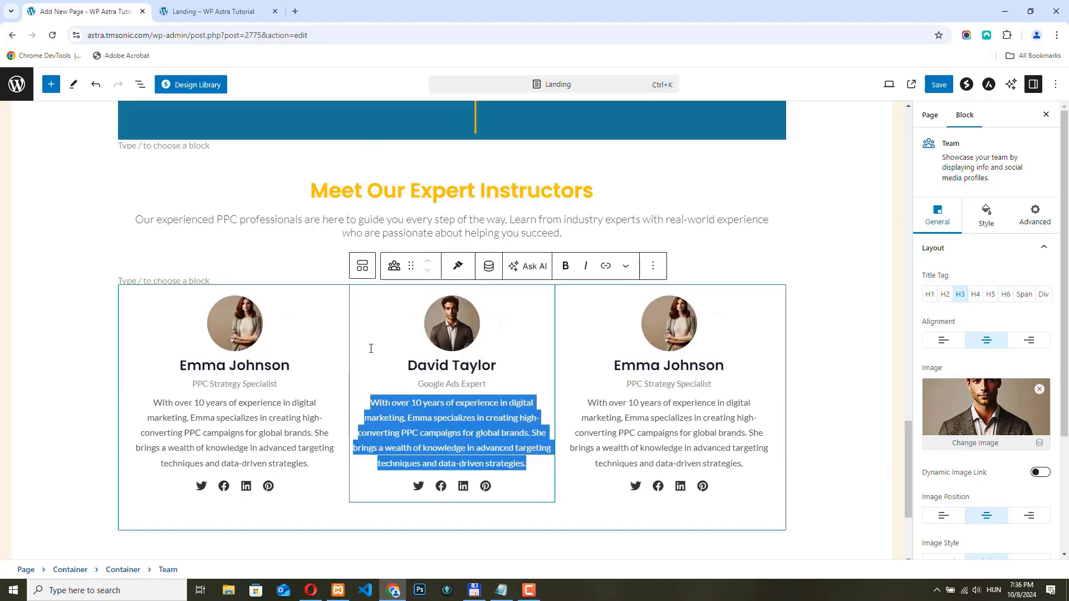
key(ctrl+v)
Step: Replace the third team card's image with a newly uploaded portrait of the dark-haired woman in the grey blazer
click(668, 445)
click(979, 443)
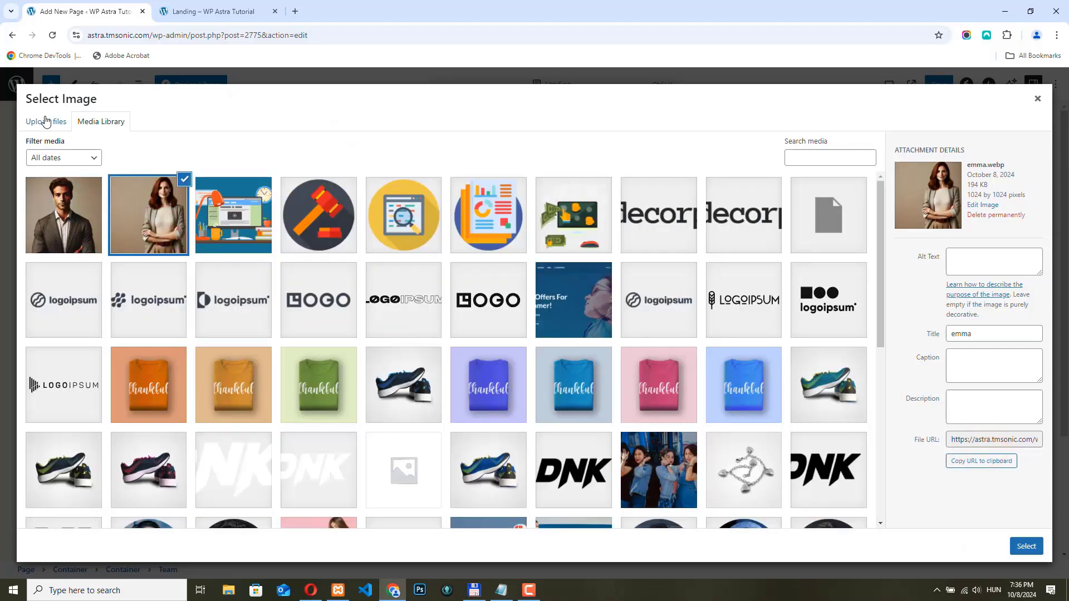
click(46, 121)
click(550, 313)
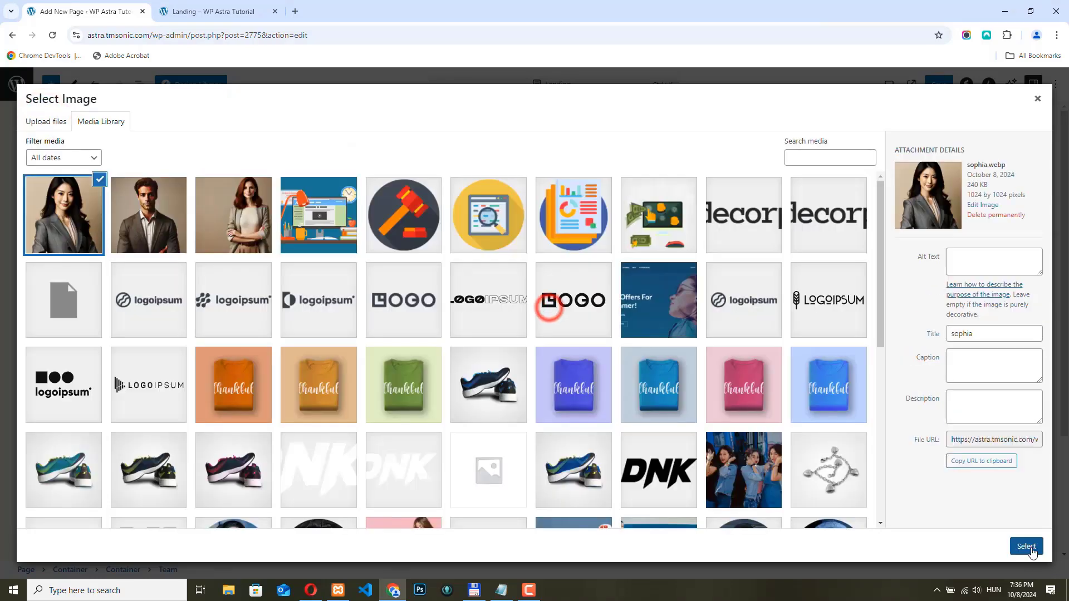
click(1027, 546)
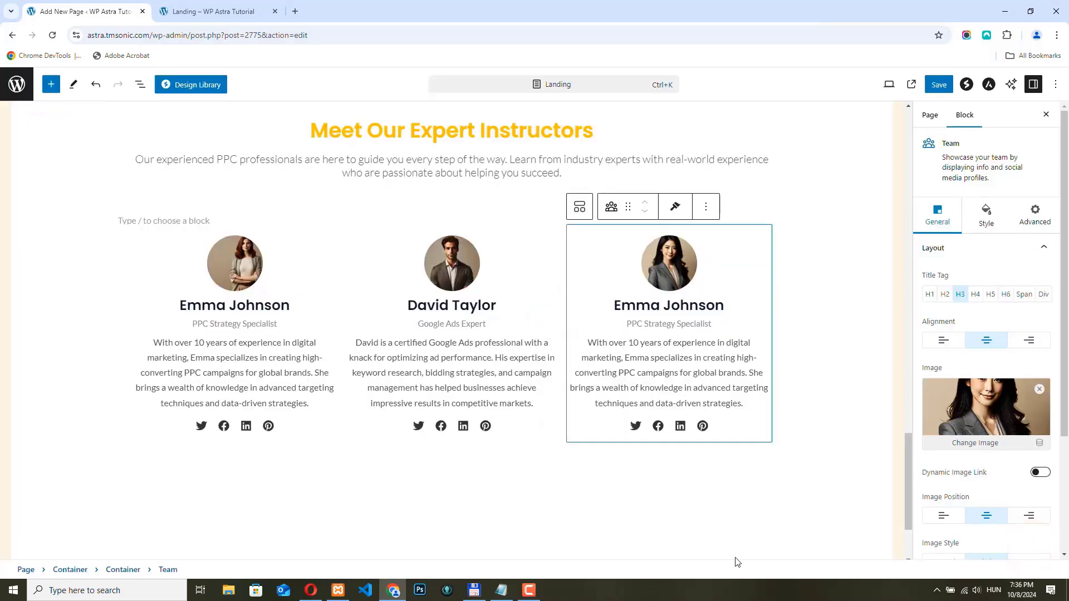
Step: Replace the third card's text with the third instructor's full name, the designation "Social Media Advertising Guru" and the matching social media PPC description
drag(723, 305, 616, 305)
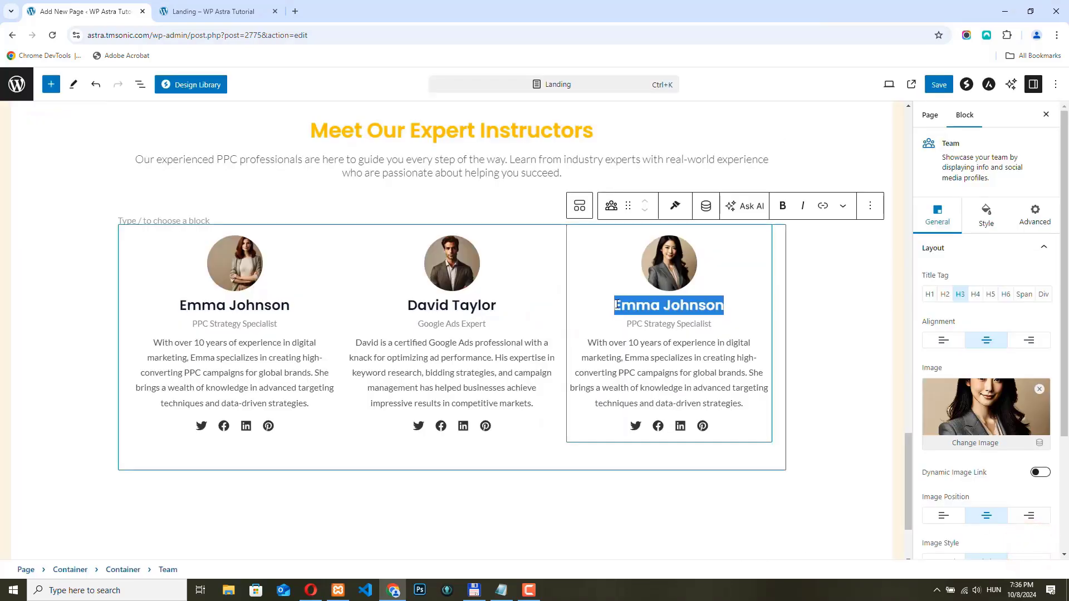
text(Sophia Martinez)
drag(713, 323, 627, 323)
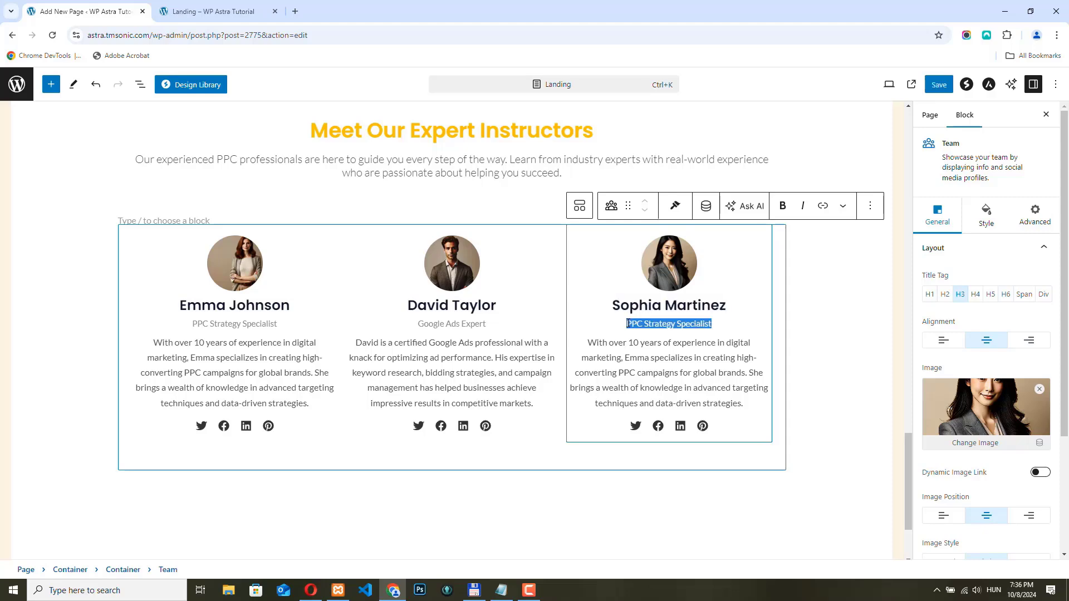
text(Social Media Advertising Guru)
drag(744, 403, 588, 347)
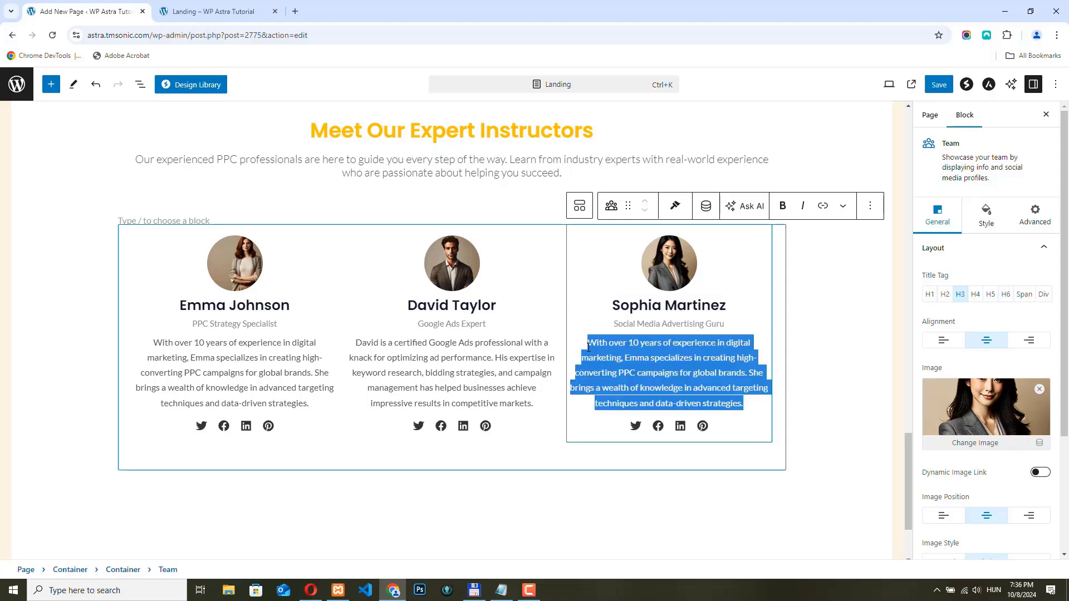
text(Sophia has been mastering social media PPC for over 8 years, helping brands amplify their reach and engagement through Facebook, Instagram, and LinkedIn ads. Her creative approach to audience targeting ensures maximum ROI on social platforms.)
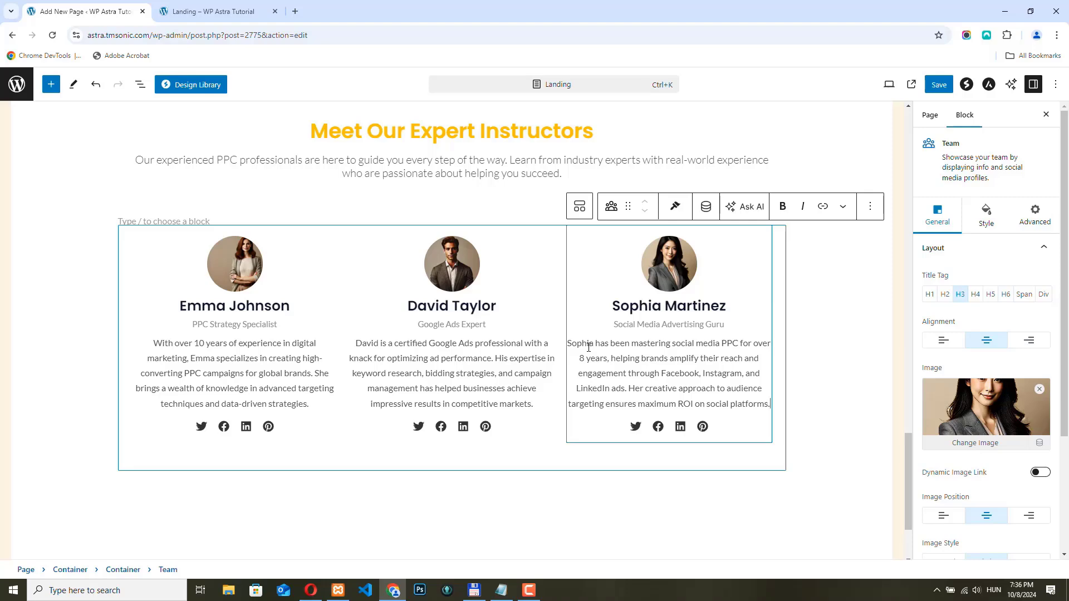
Step: Save the page and review the instructors section on the reloaded live page, then the following sections of the reference landing page in Opera
key(ctrl+s)
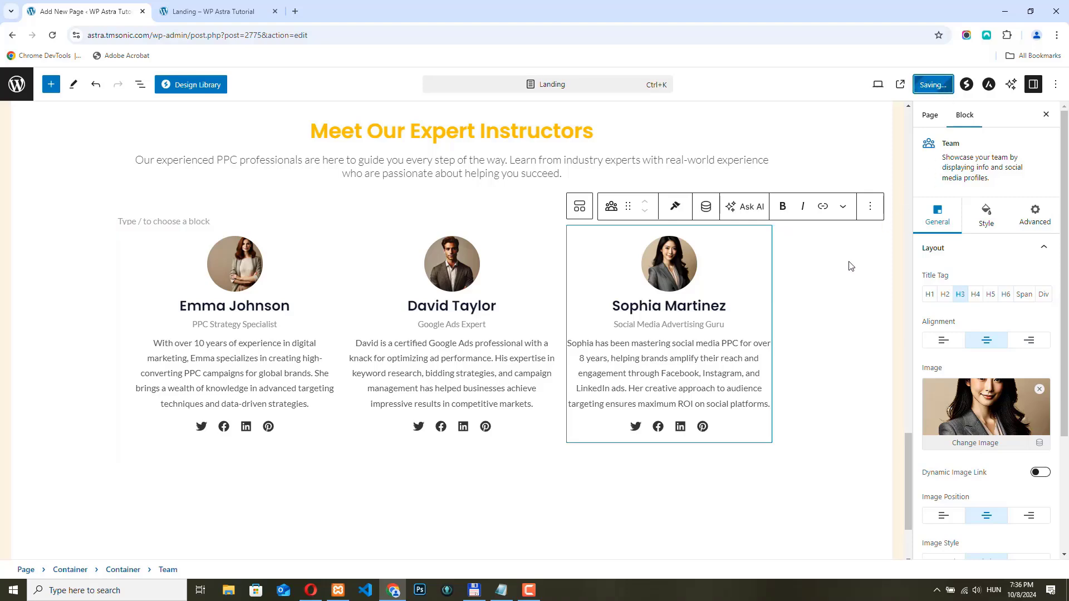
click(211, 11)
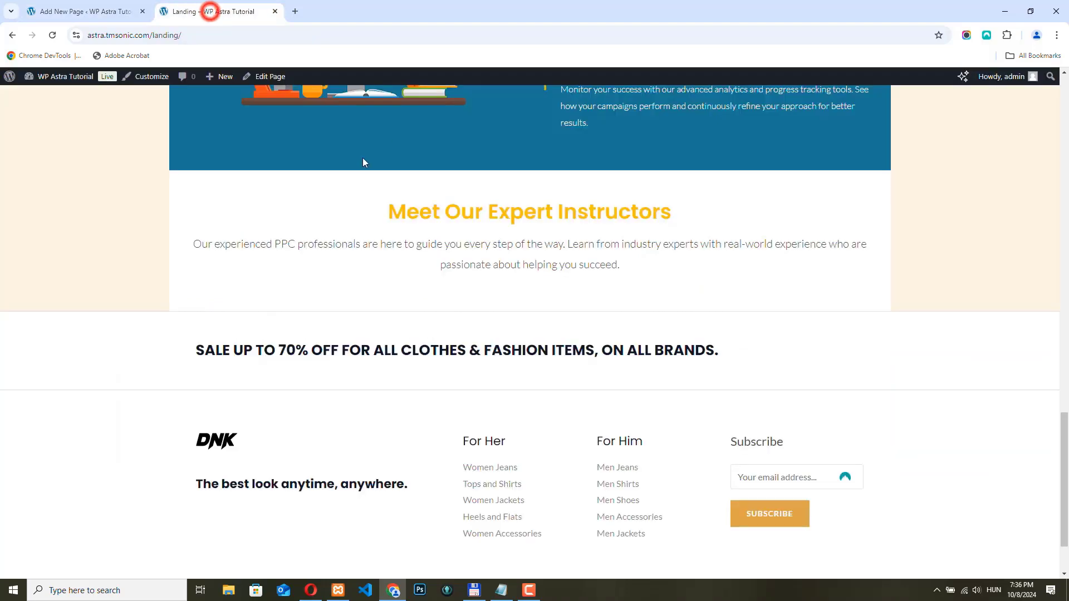
click(50, 35)
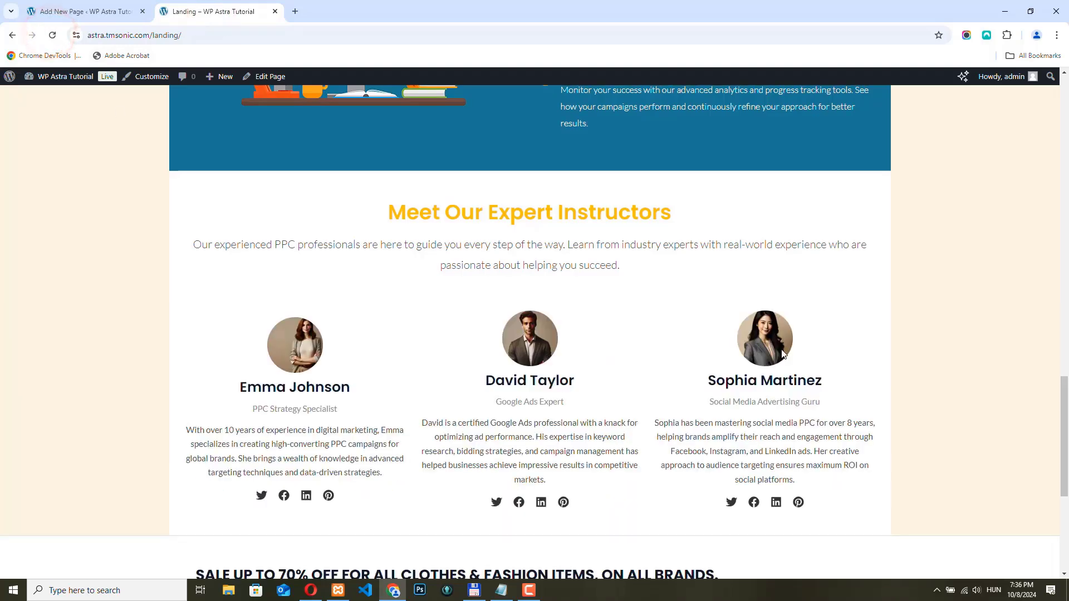
scroll(324, 310, down, 4)
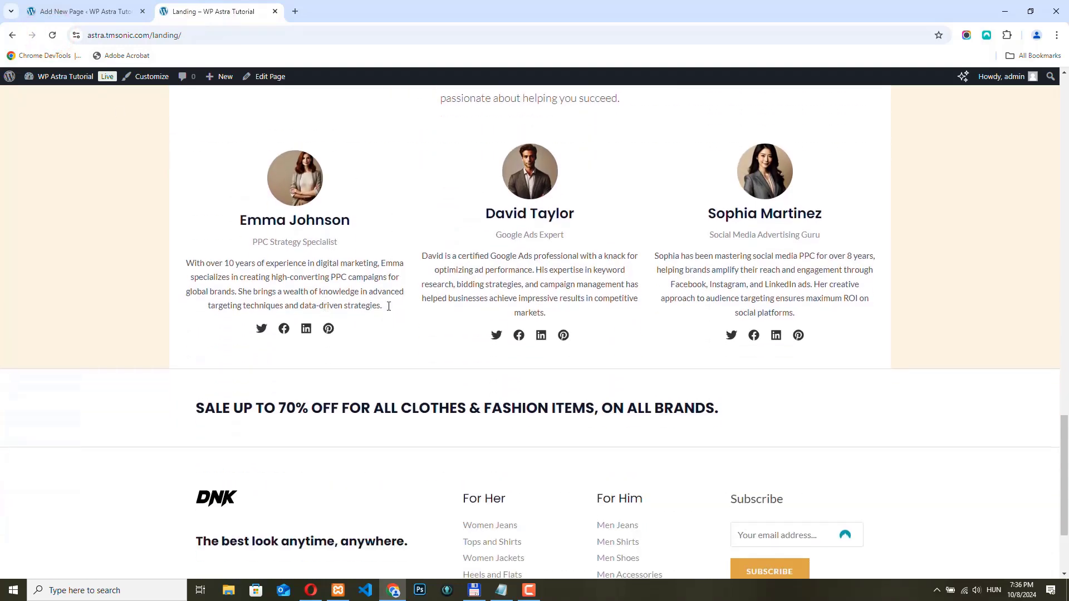
scroll(437, 303, up, 4)
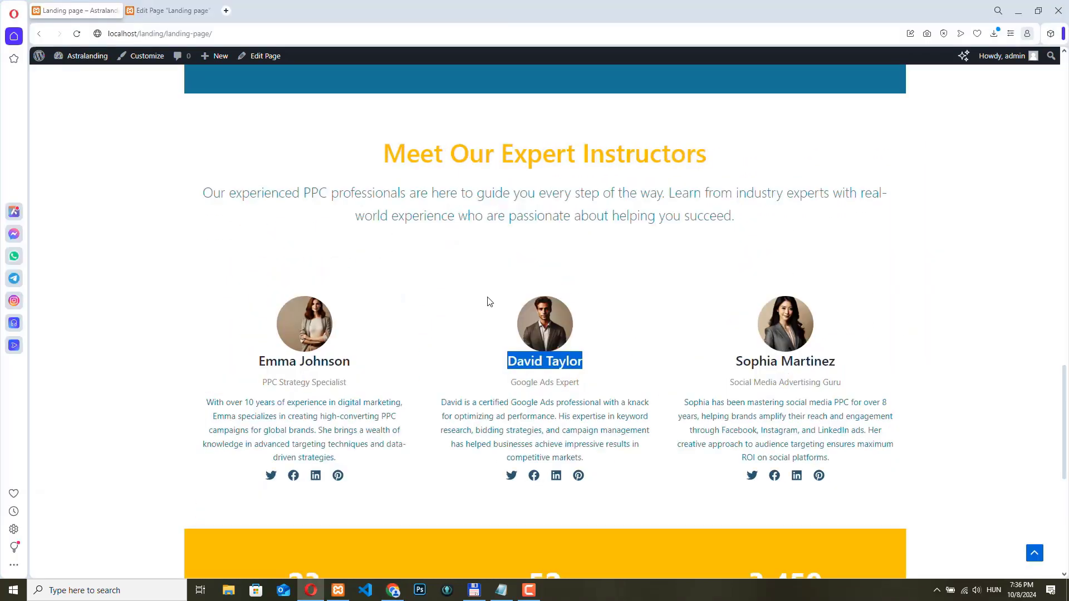
scroll(489, 301, down, 7)
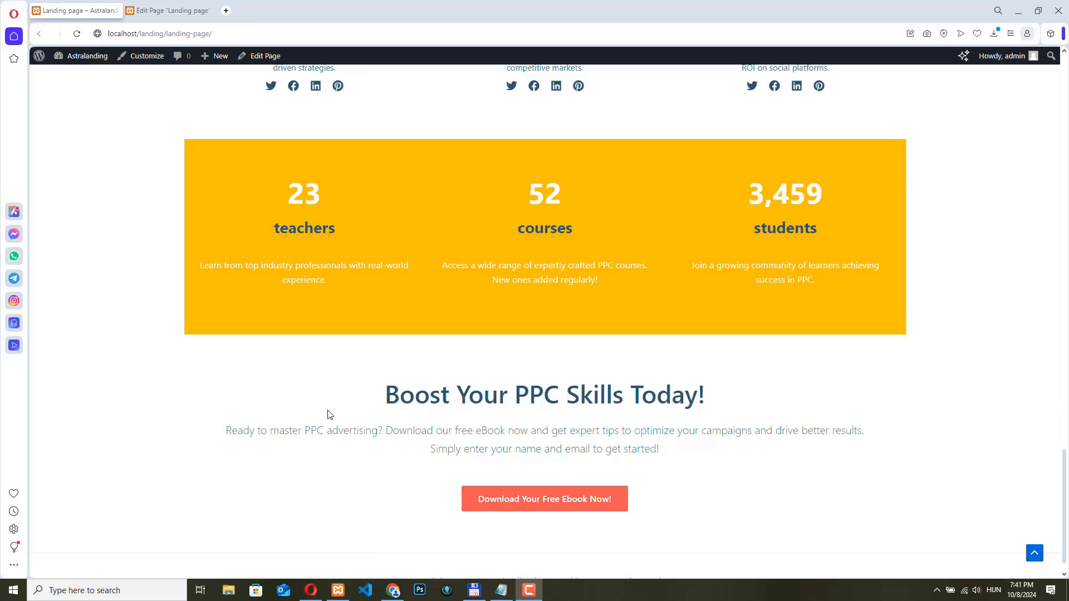
Step: Return to the Landing page editor in Chrome and add a three-column container below the instructors section, with container width Boxed
click(394, 590)
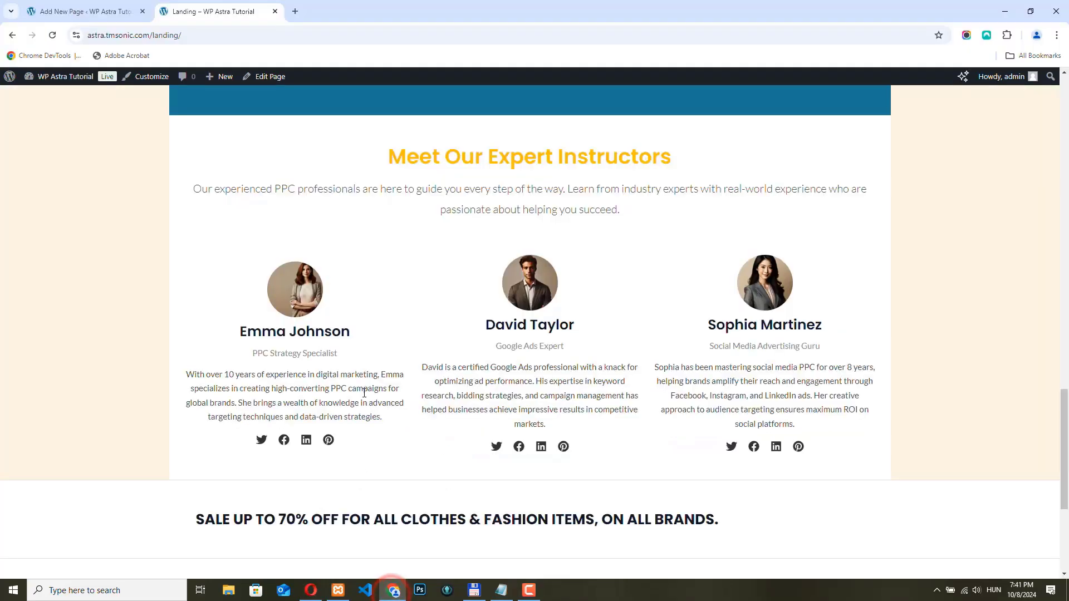
click(115, 20)
click(277, 397)
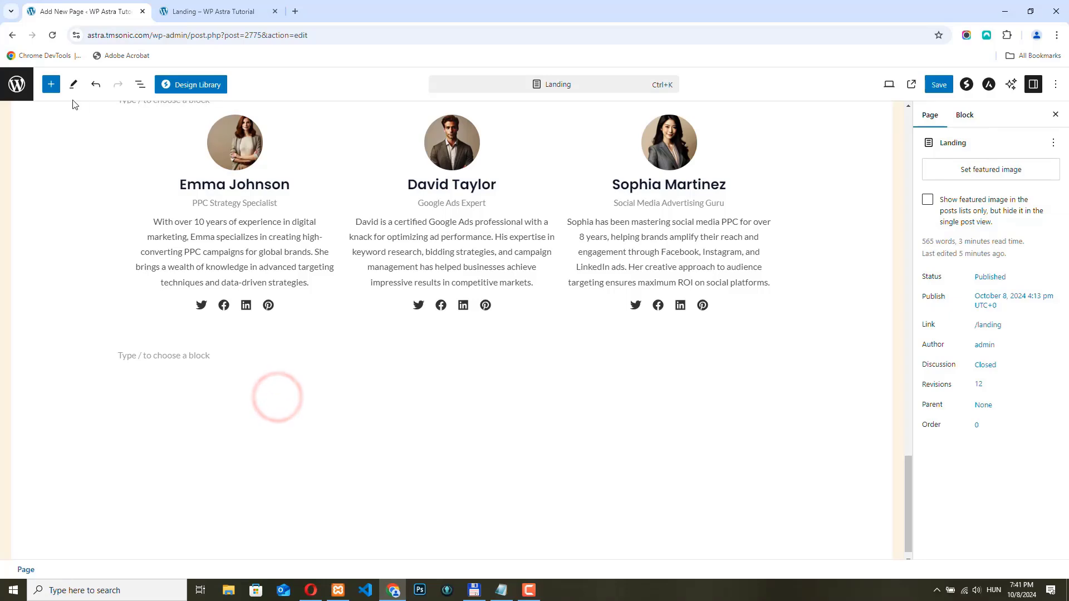
click(47, 85)
click(36, 216)
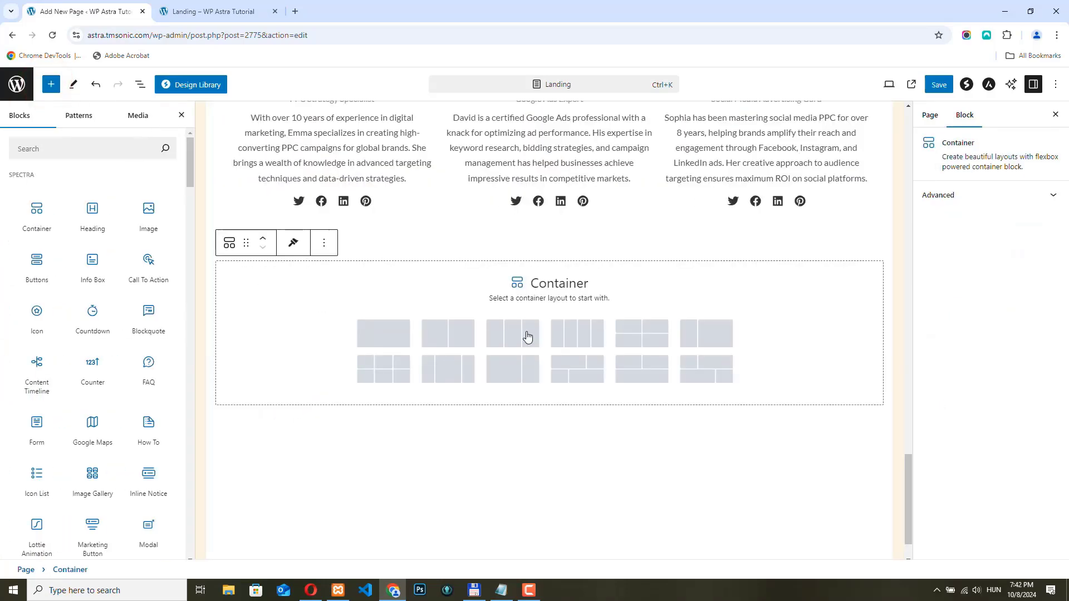
click(528, 337)
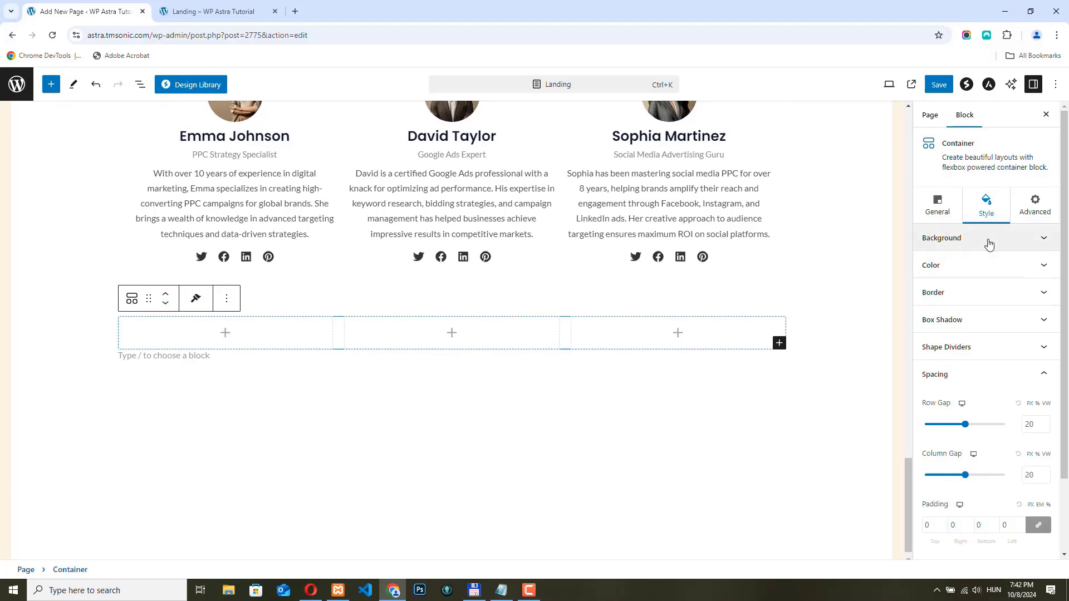
click(936, 211)
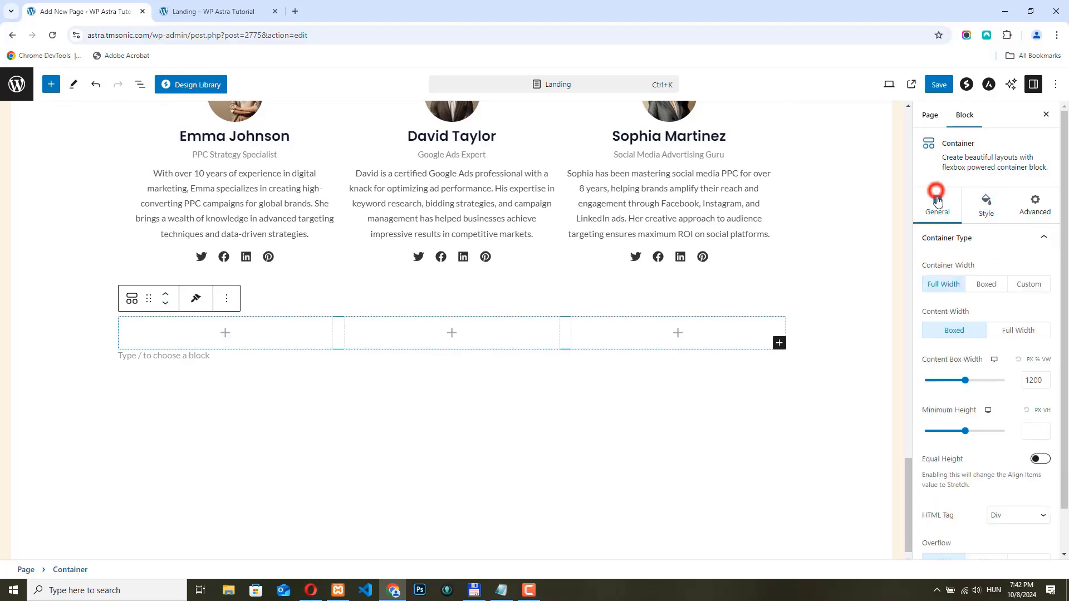
click(987, 284)
Step: Give the new three-column container a solid background in colour FFC000
click(986, 206)
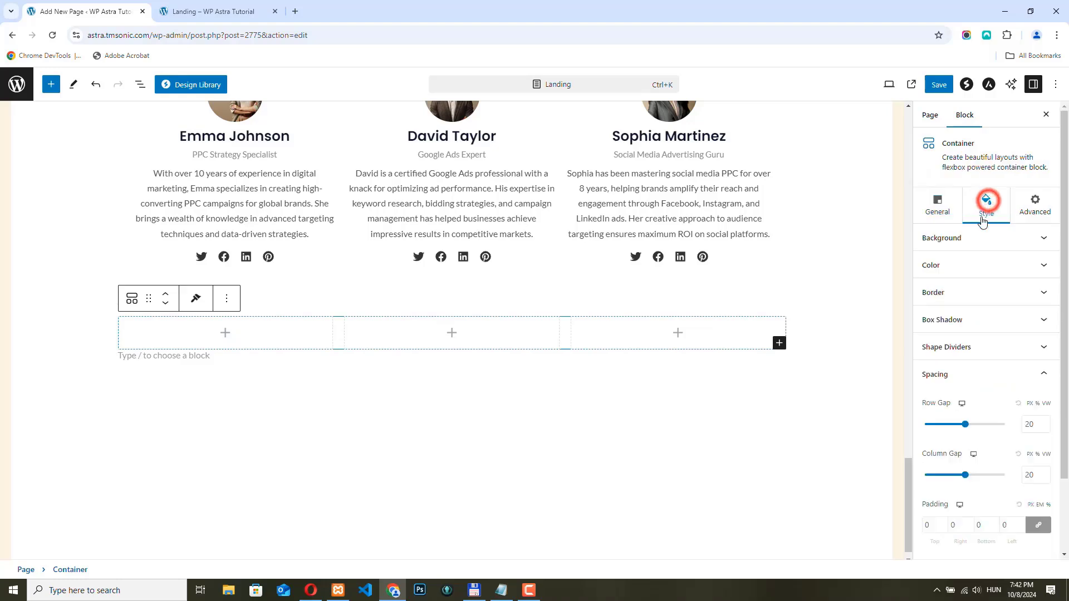
click(1047, 235)
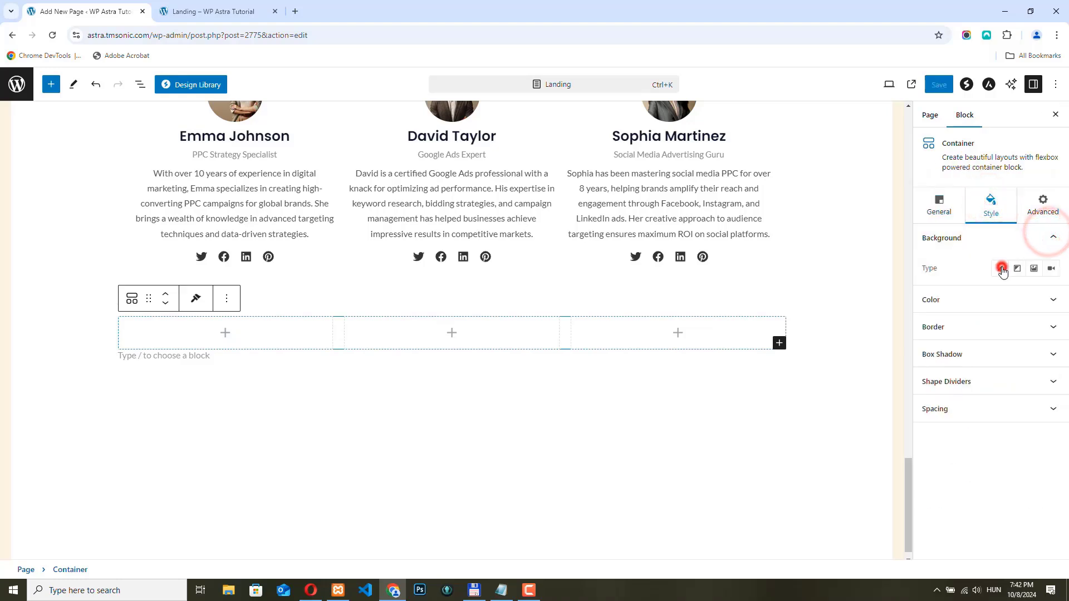
click(999, 268)
click(1052, 300)
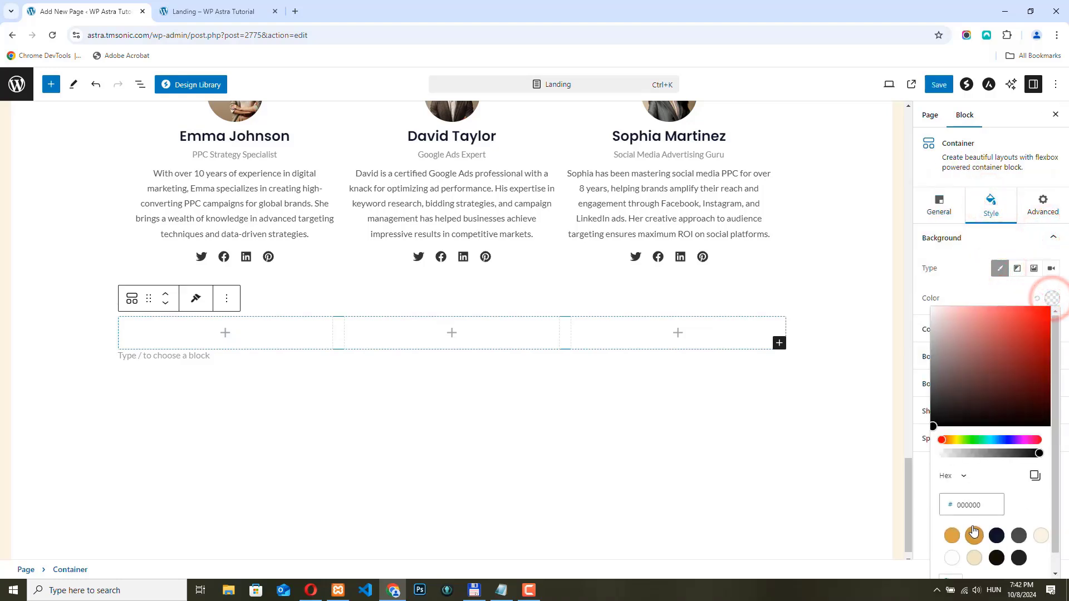
drag(986, 504, 954, 503)
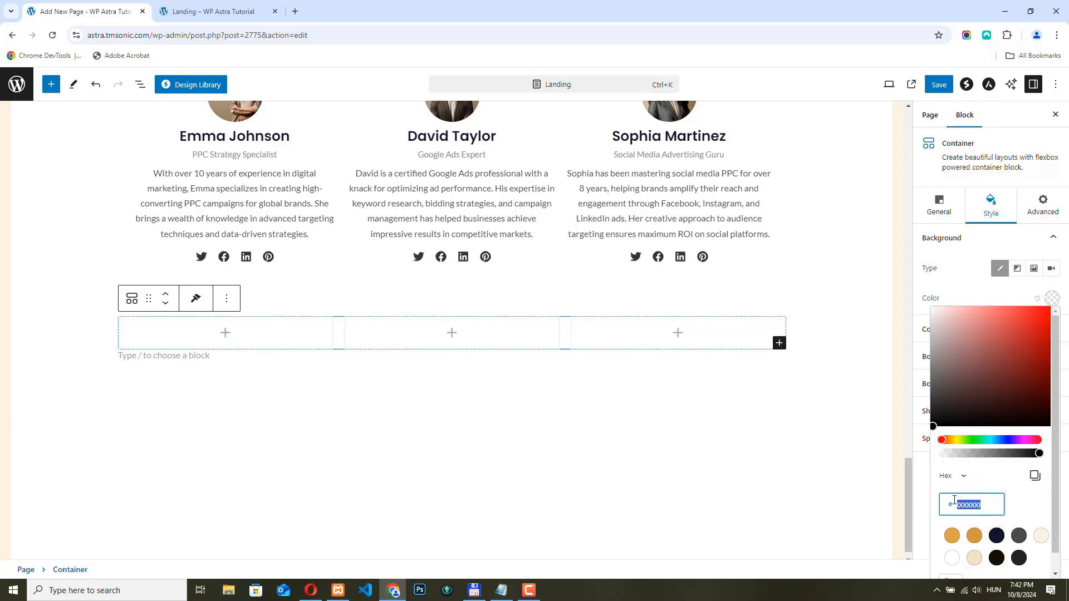
text(FFC000)
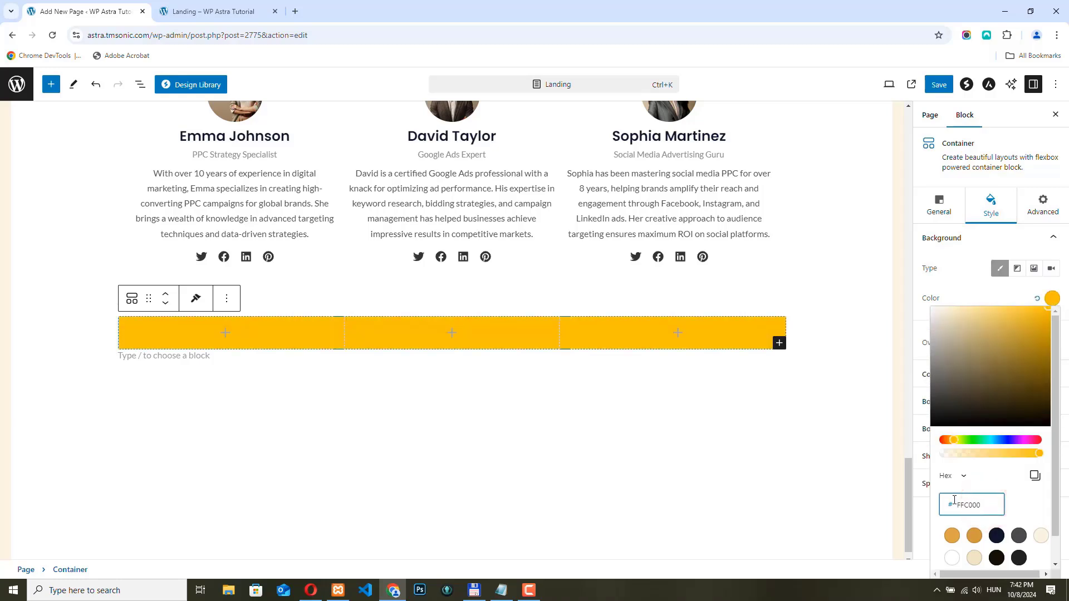
click(932, 283)
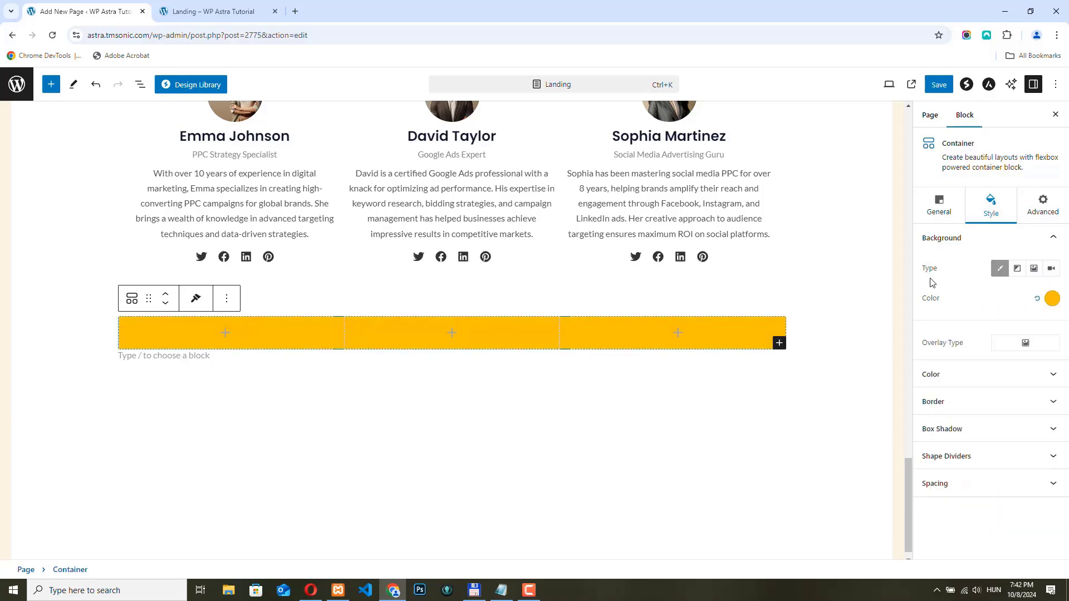
Step: Set the yellow container's padding to 50 top and bottom and 25 right and left, with a top margin of -10 and 0 elsewhere
click(961, 483)
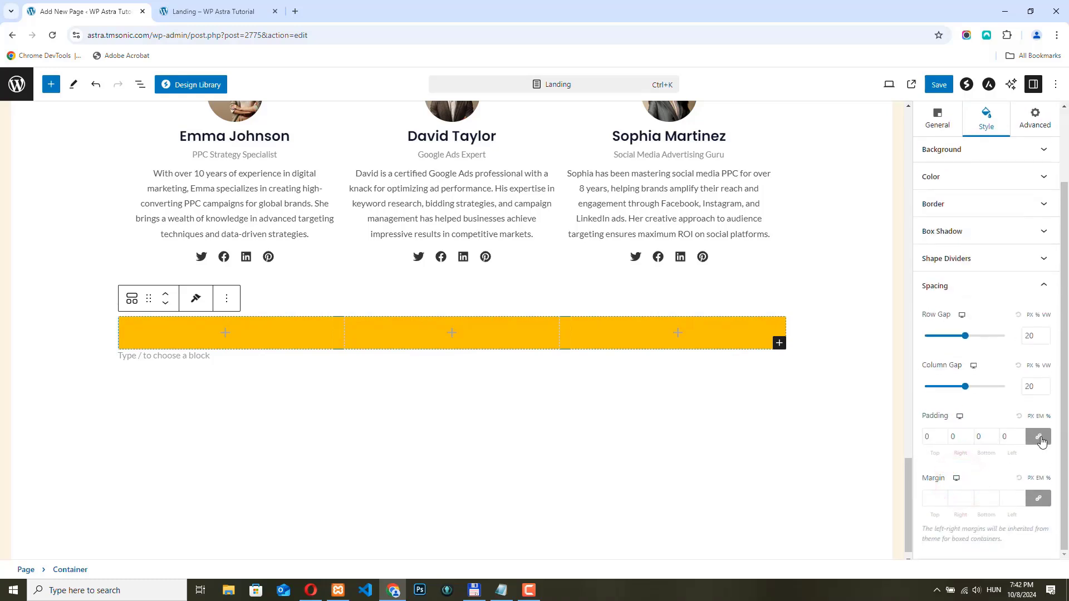
click(1037, 437)
click(932, 437)
text(50)
key(Tab)
text(25)
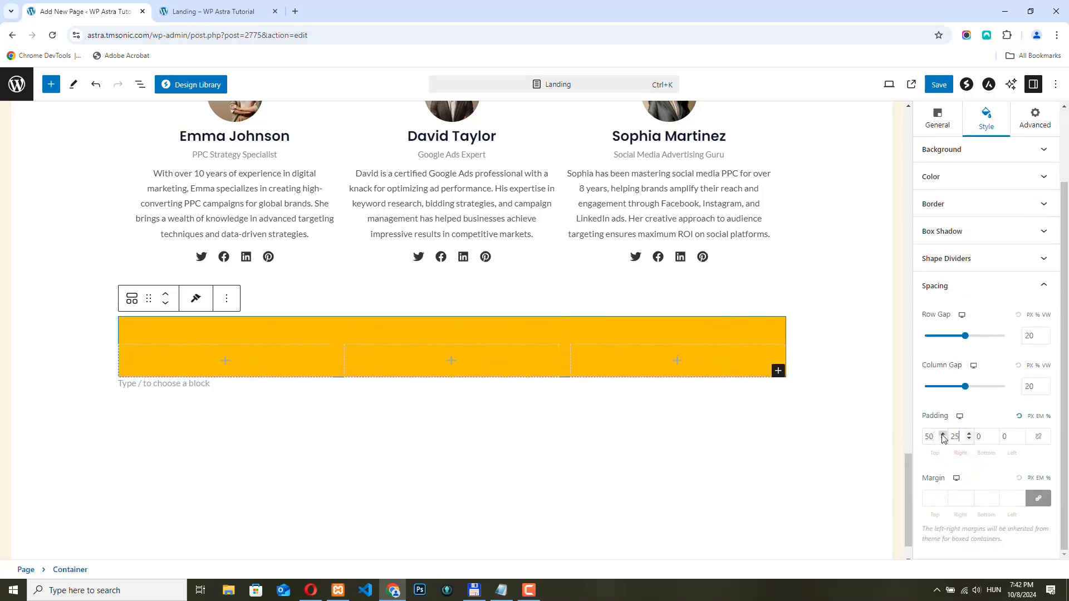
key(Tab)
text(50)
key(Tab)
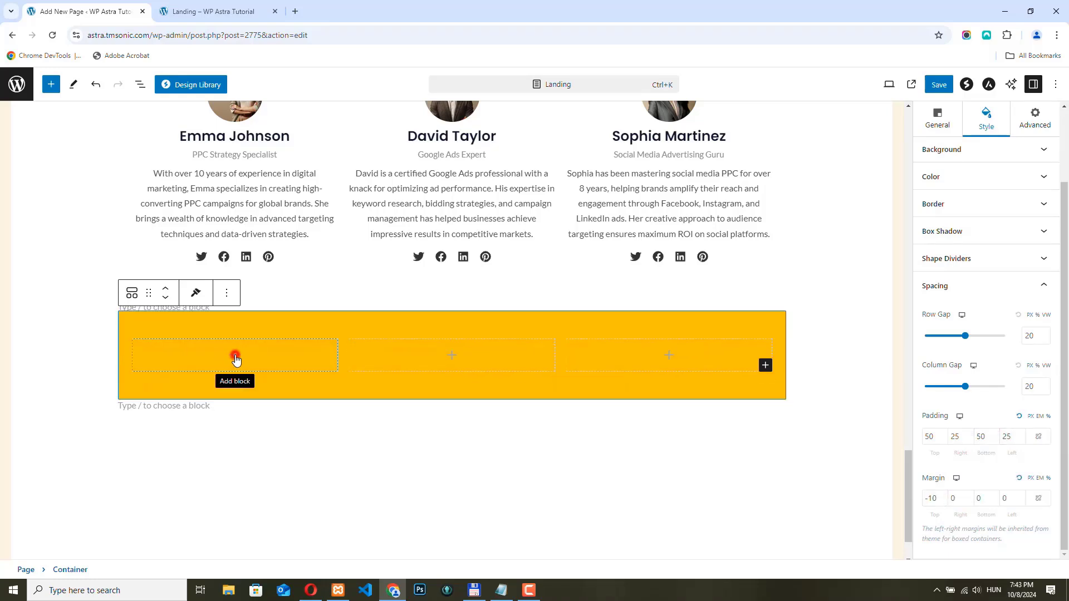
Step: Add a Counter block to the first column of the yellow container and disable its icon/image
click(236, 359)
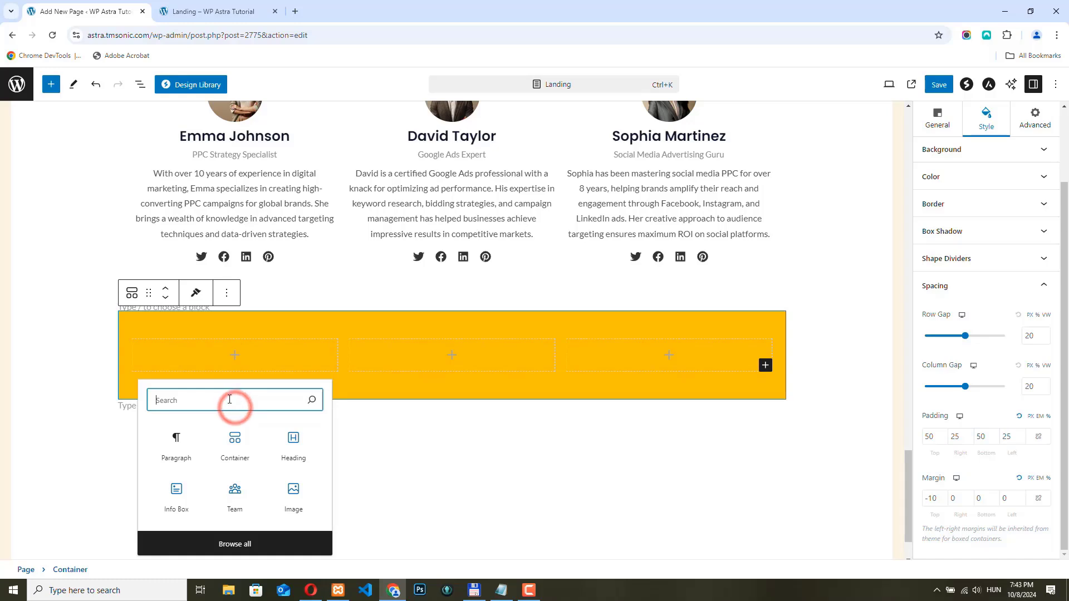
text(count)
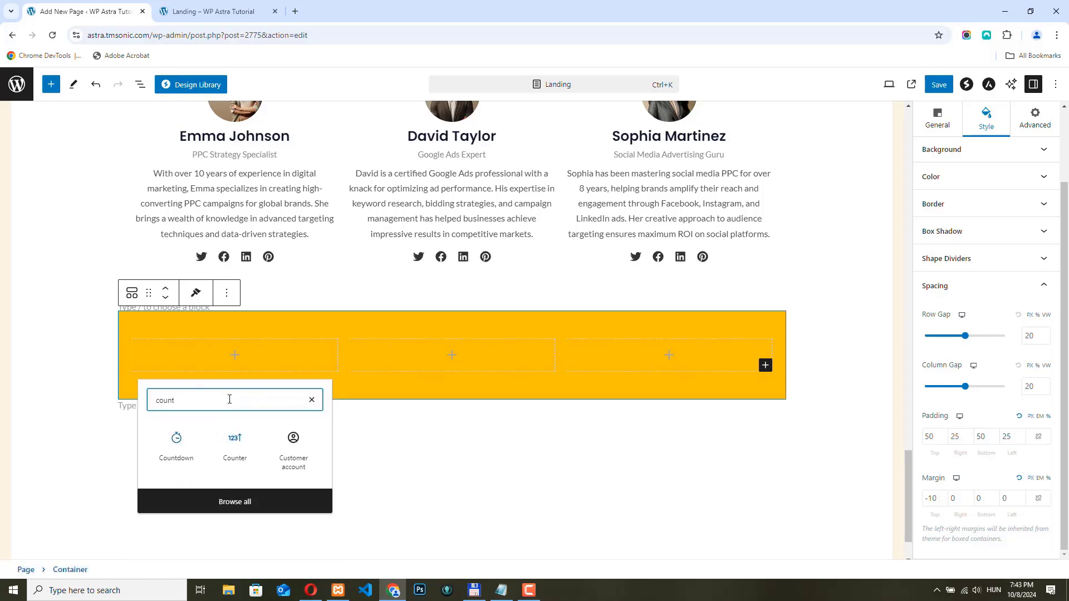
click(234, 442)
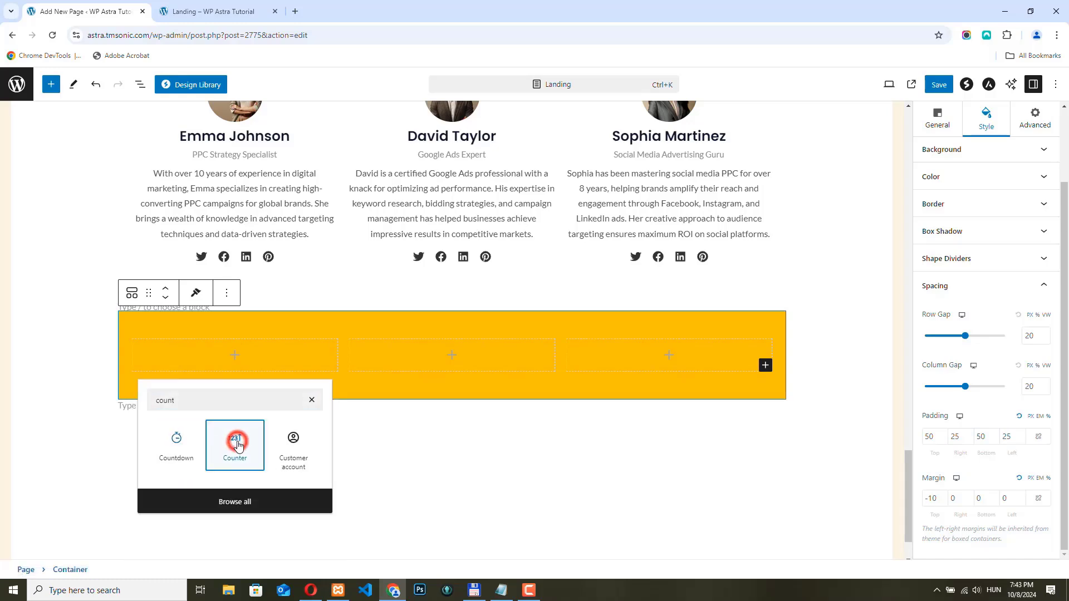
scroll(1035, 501, down, 1)
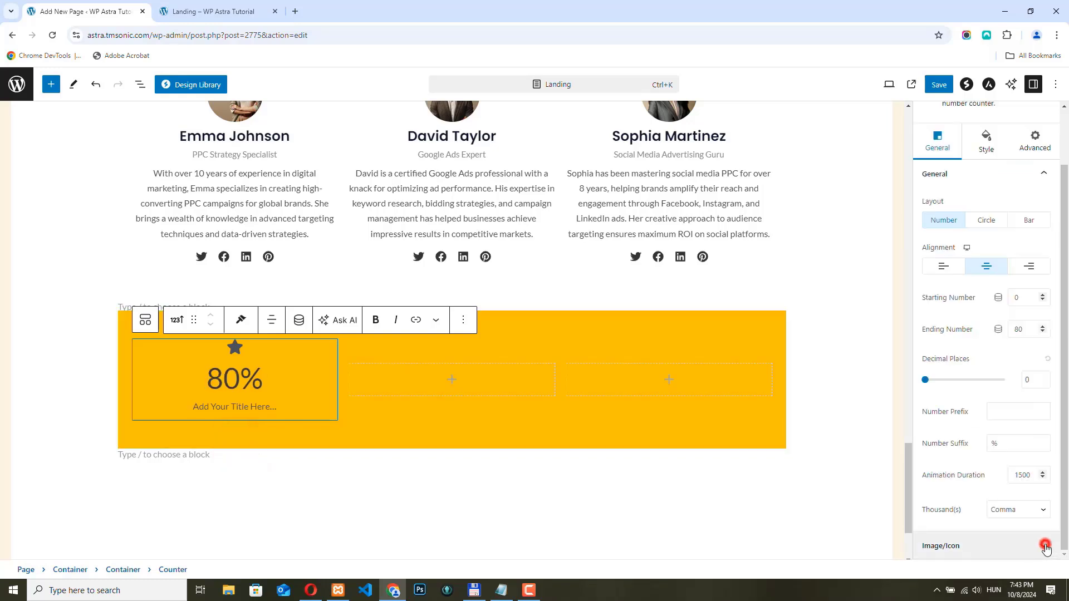
click(1045, 546)
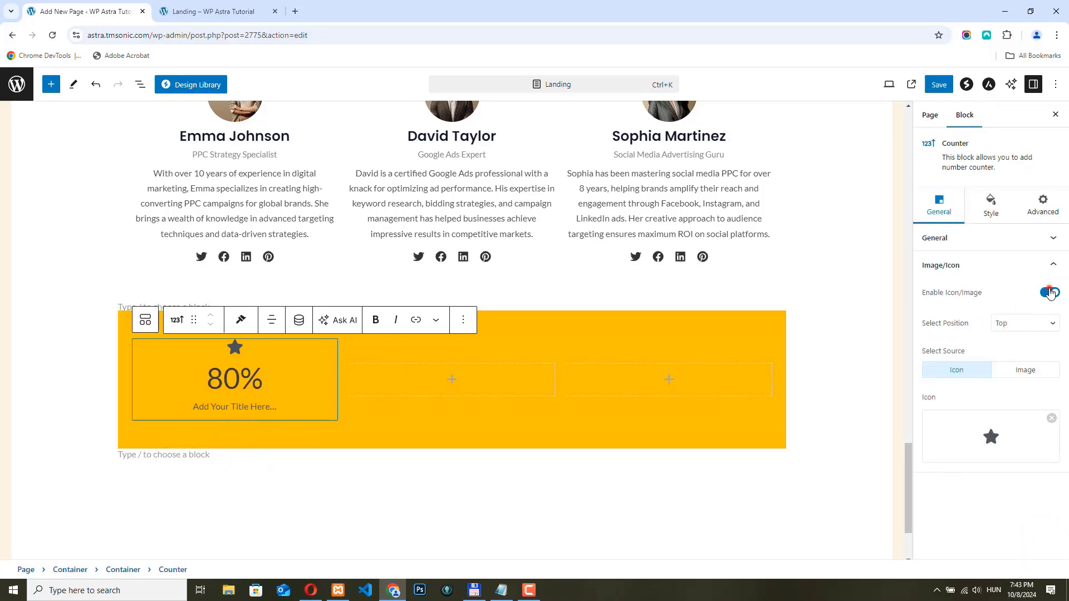
click(1051, 294)
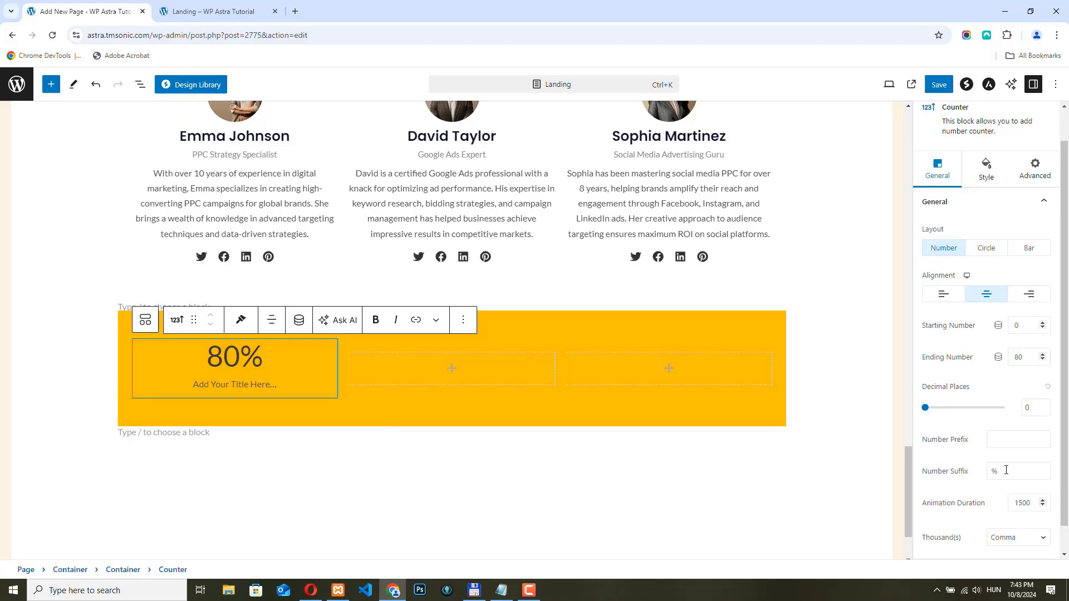
Step: Remove the % suffix from the first counter and set its ending number to 23
double_click(999, 471)
key(BackSpace)
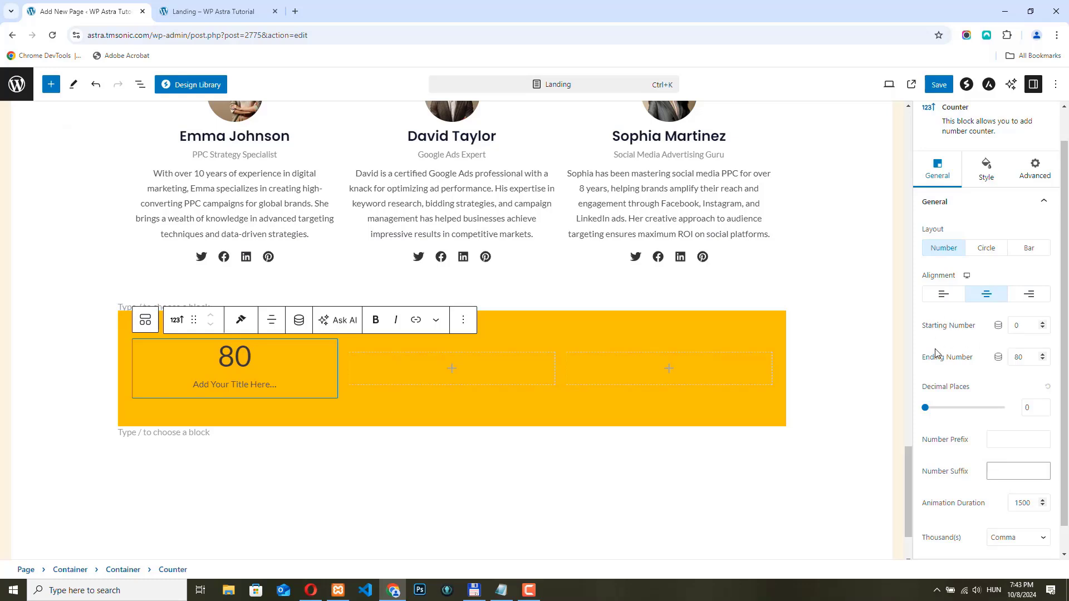
double_click(1026, 354)
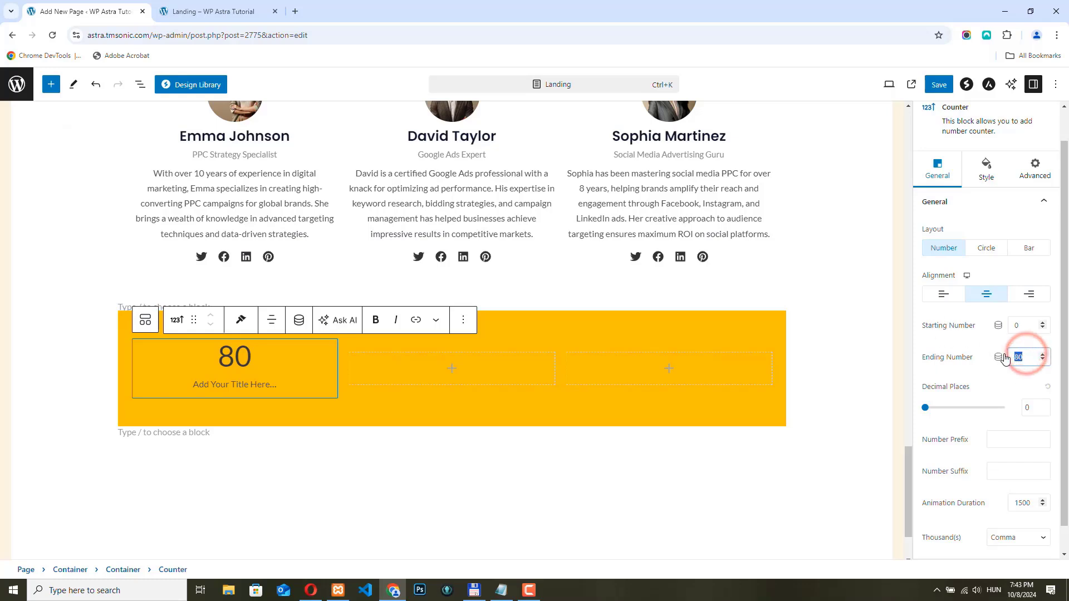
text(23)
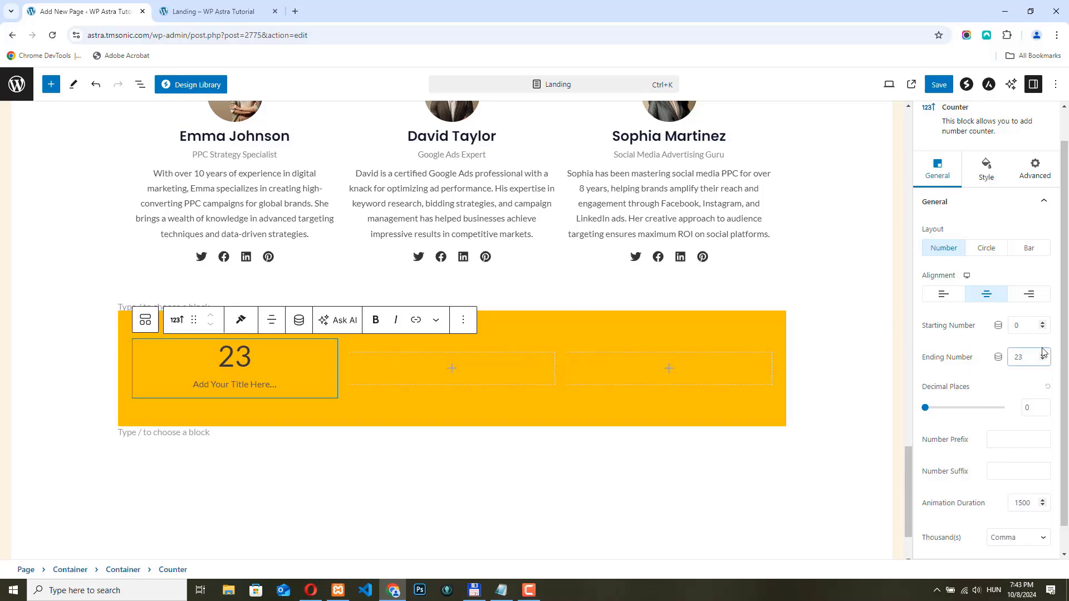
Step: Replace the first counter's placeholder title with "teachers"
click(270, 385)
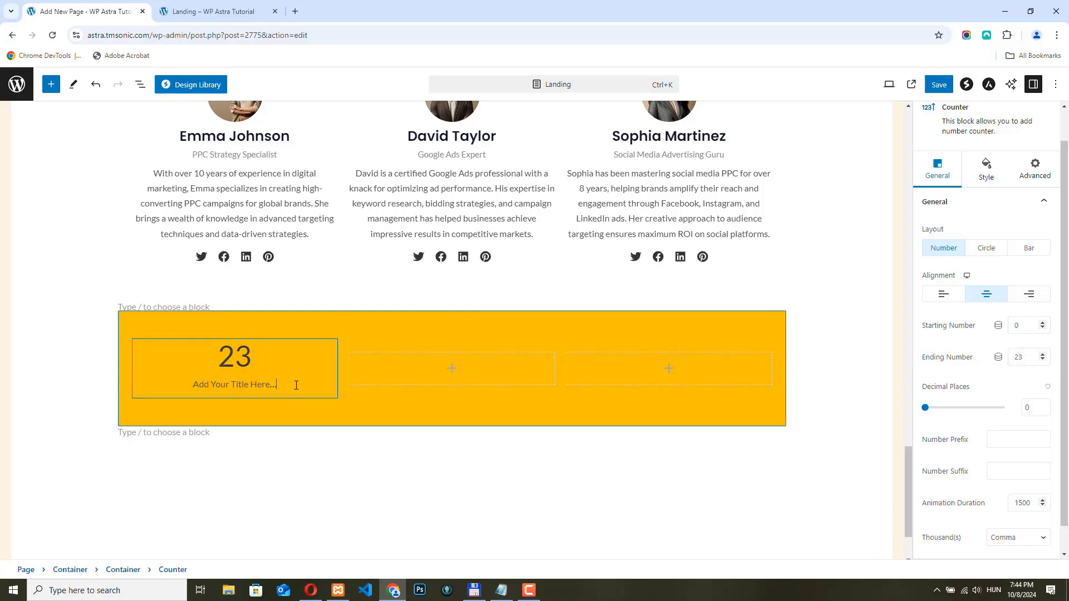
key(BackSpace)
key(BackSpace)
key(BackSpace)
key(BackSpace)
key(BackSpace)
key(BackSpace)
key(BackSpace)
key(BackSpace)
Step: Style the first counter's number in white FFFFFF with a heavier font weight
click(988, 173)
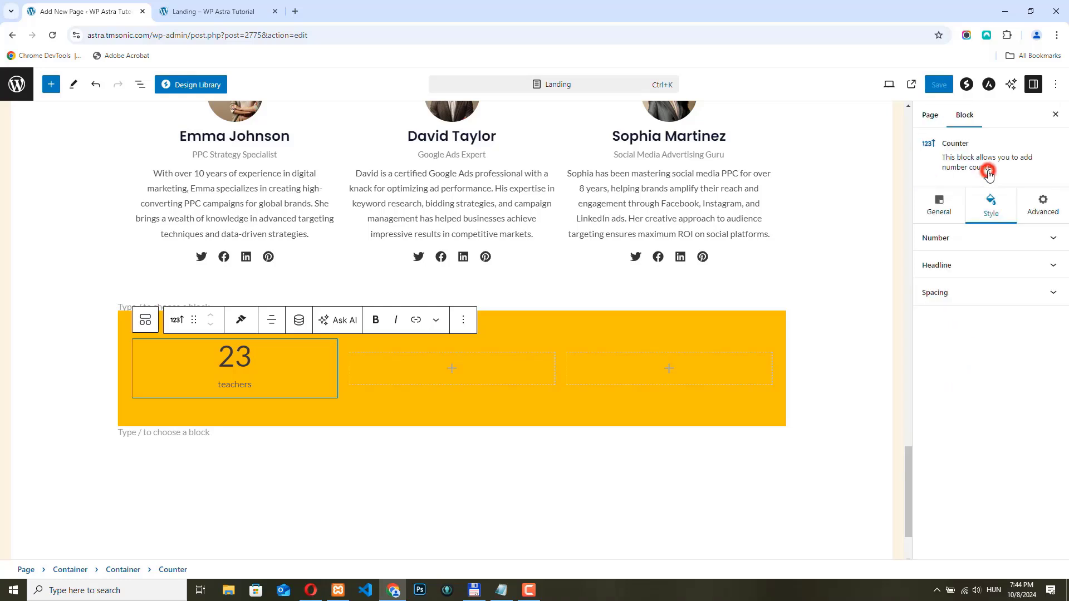
click(989, 244)
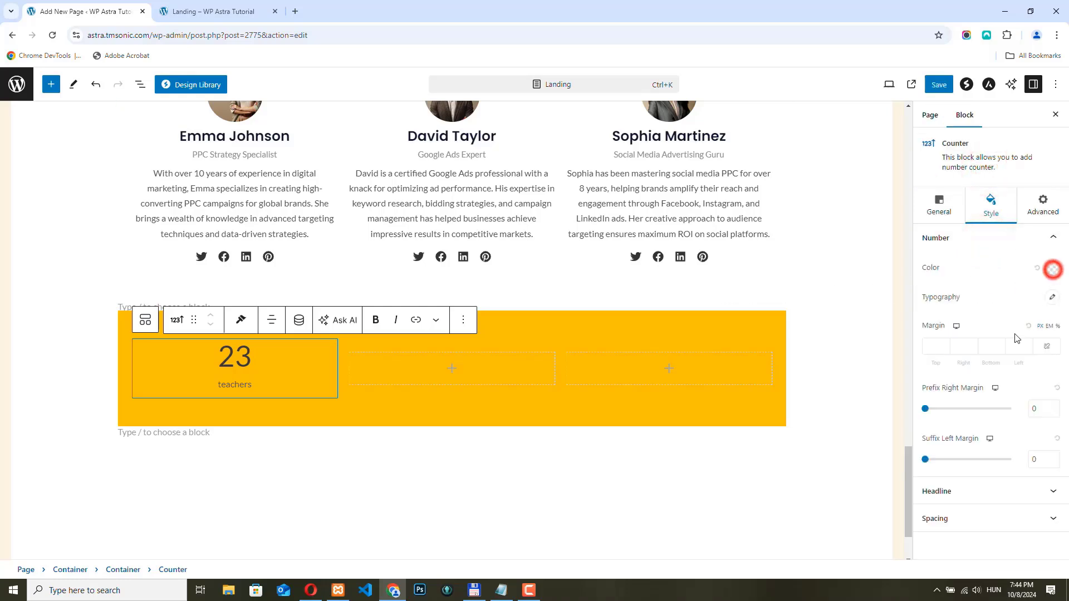
click(1051, 269)
click(963, 528)
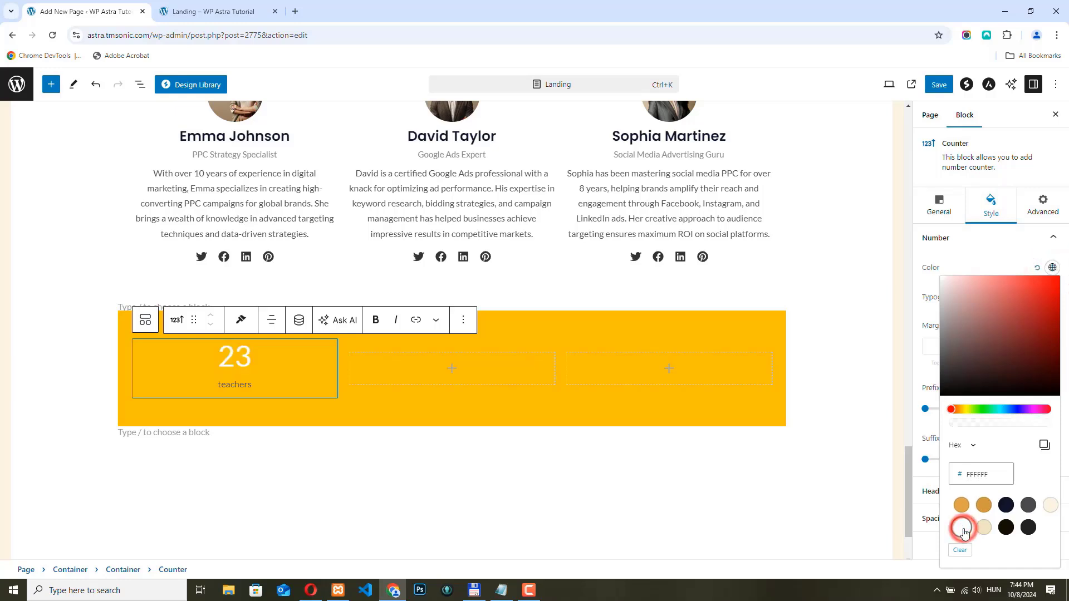
click(984, 253)
click(984, 253)
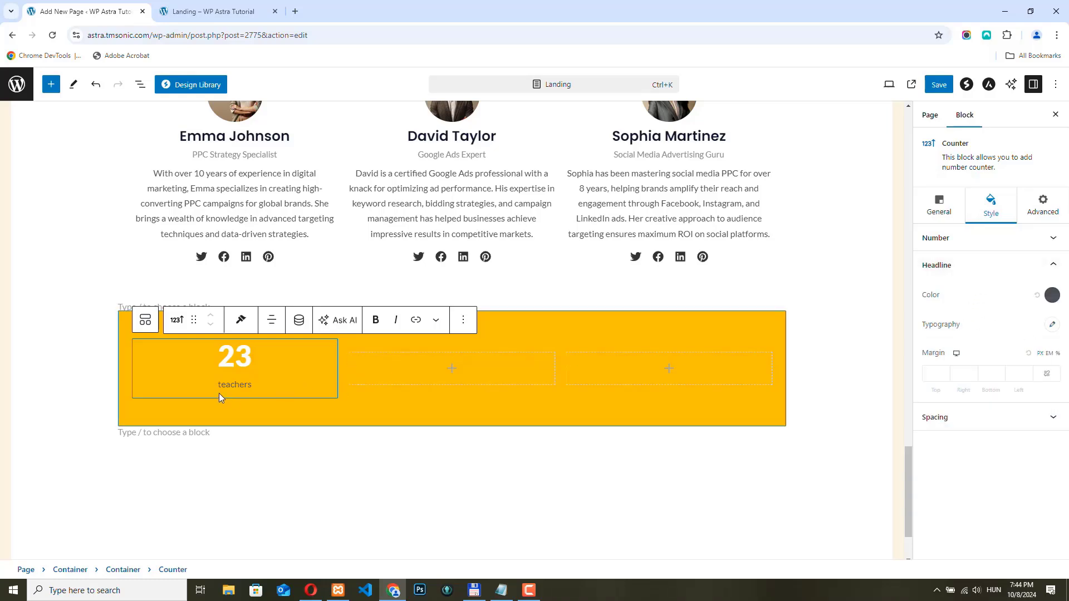
Step: Style the first counter's headline with colour 2C5871, font size 33 and weight 800
click(1052, 296)
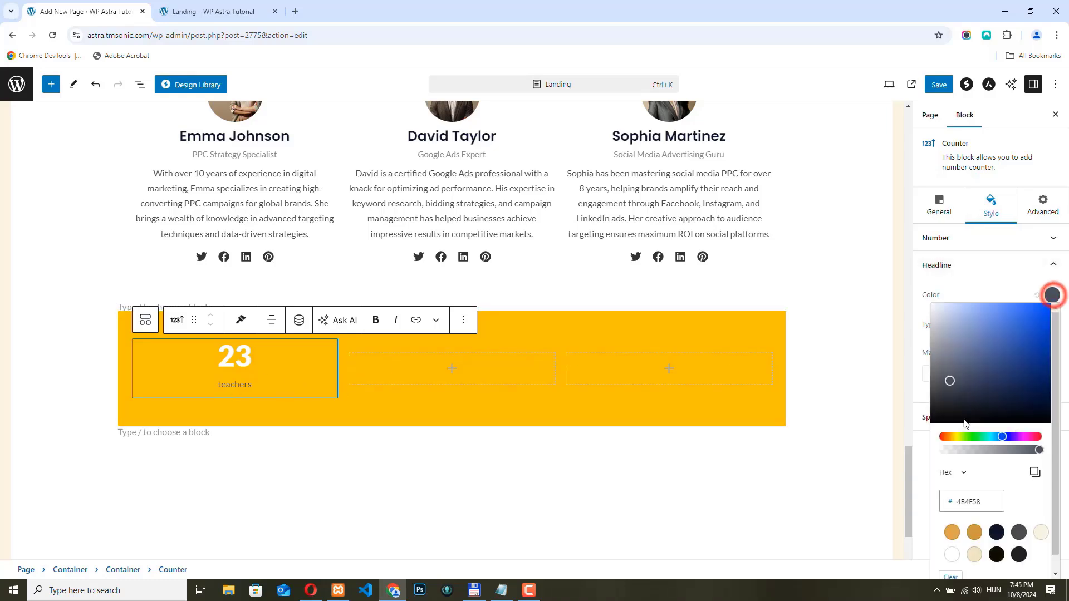
drag(983, 501, 957, 499)
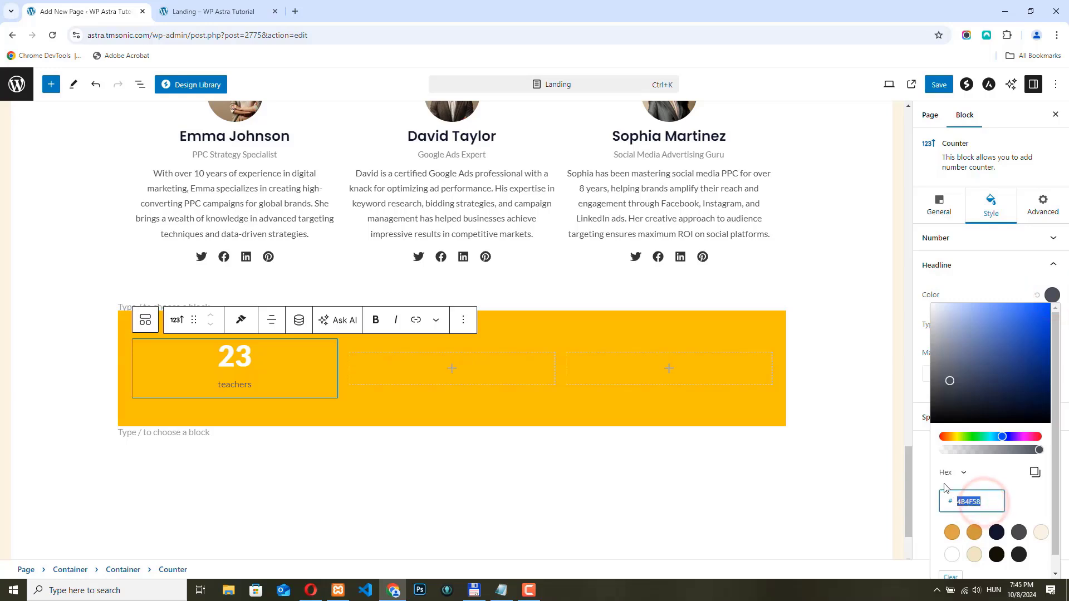
text(2C5871)
click(1050, 328)
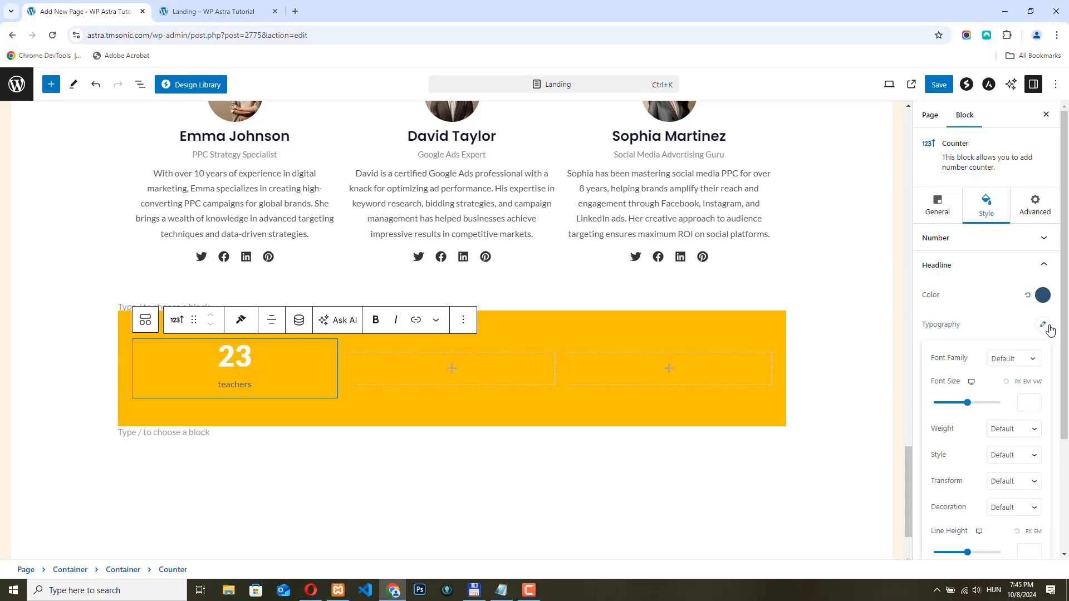
drag(965, 402, 944, 404)
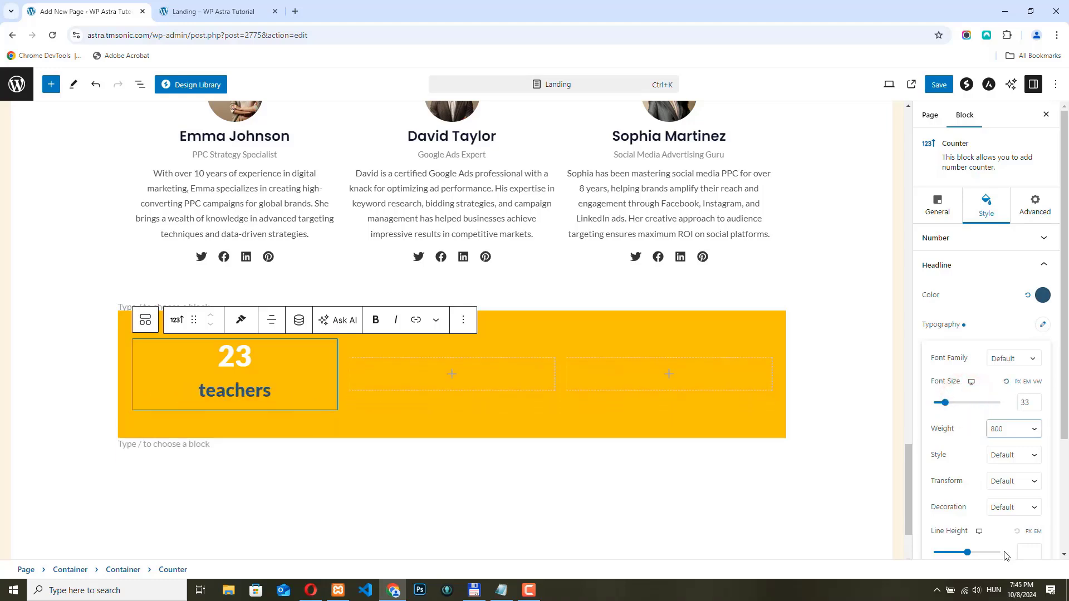
Step: Duplicate the teachers counter and move the copy into the second column
click(309, 356)
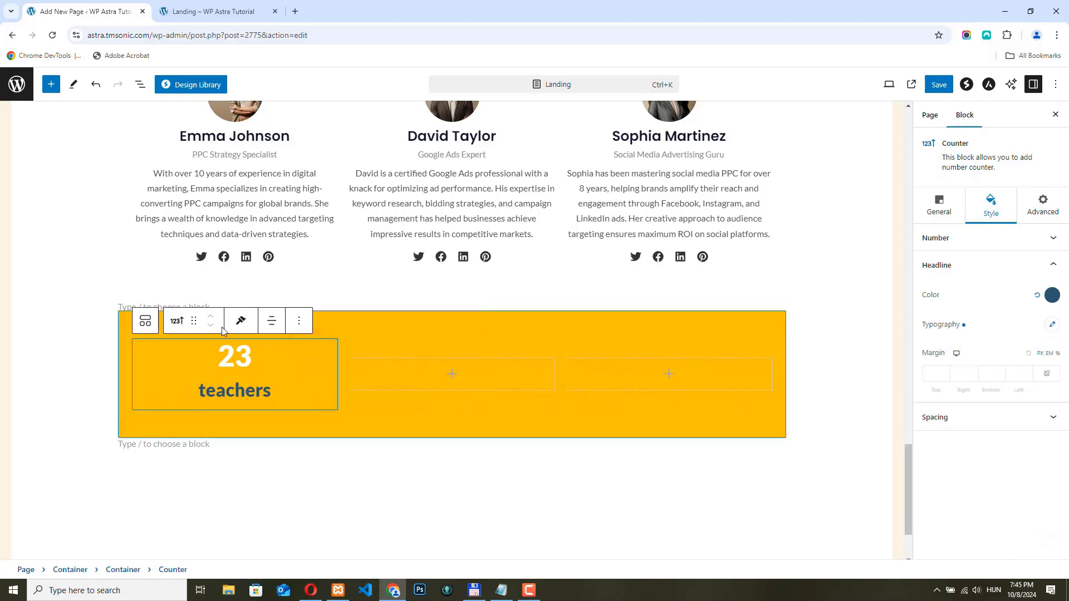
click(299, 321)
click(314, 378)
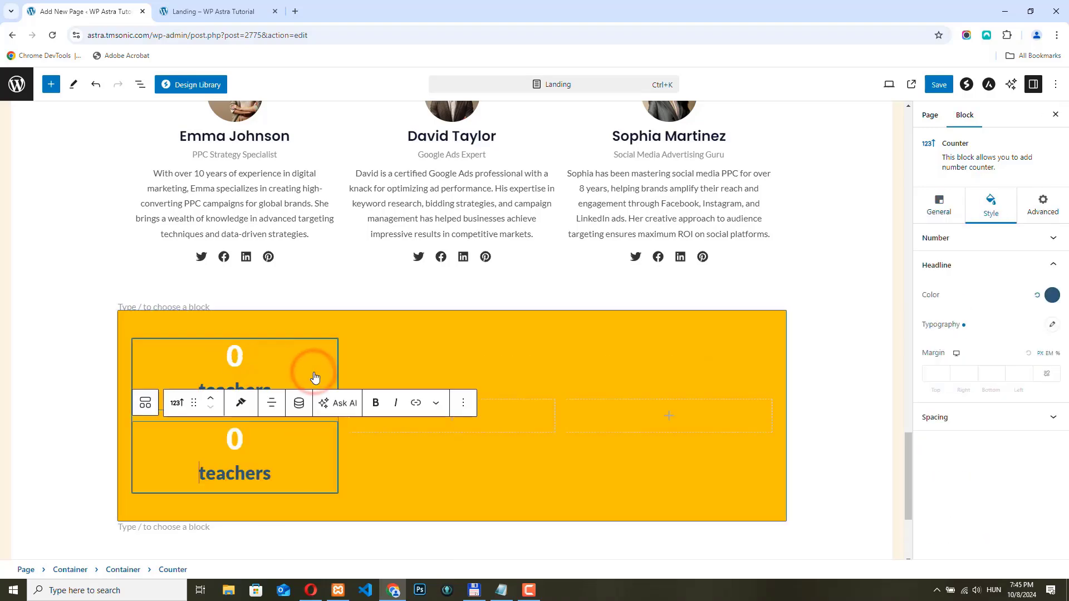
Step: Replace the second column counter's title with "courses"
click(486, 433)
key(BackSpace)
key(BackSpace)
key(BackSpace)
key(BackSpace)
key(BackSpace)
key(BackSpace)
key(BackSpace)
key(BackSpace)
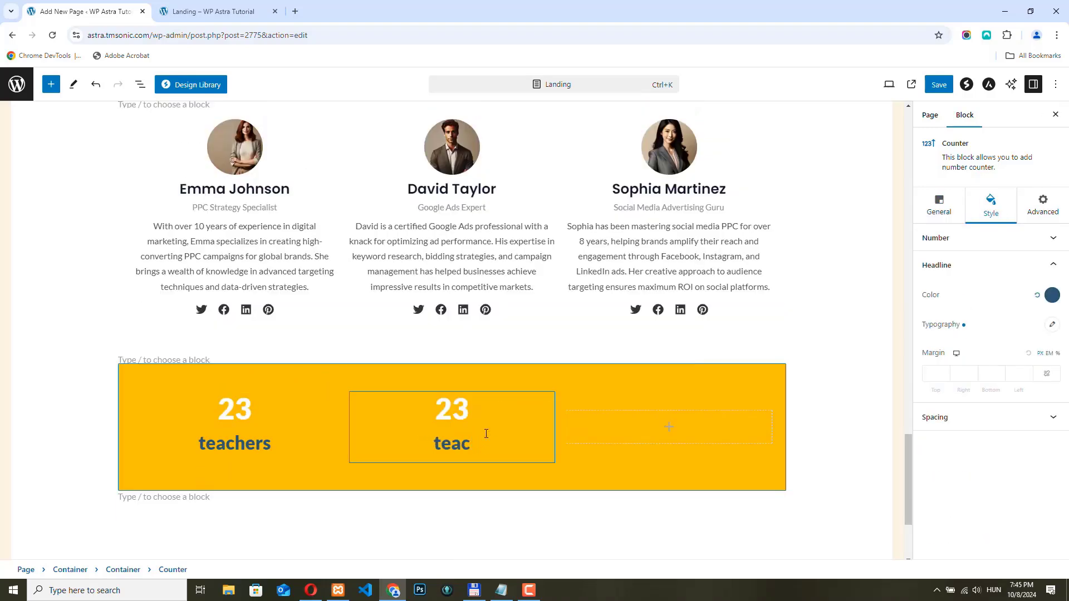
text(courses)
Step: Set the courses counter's ending number to 50
click(510, 412)
click(938, 204)
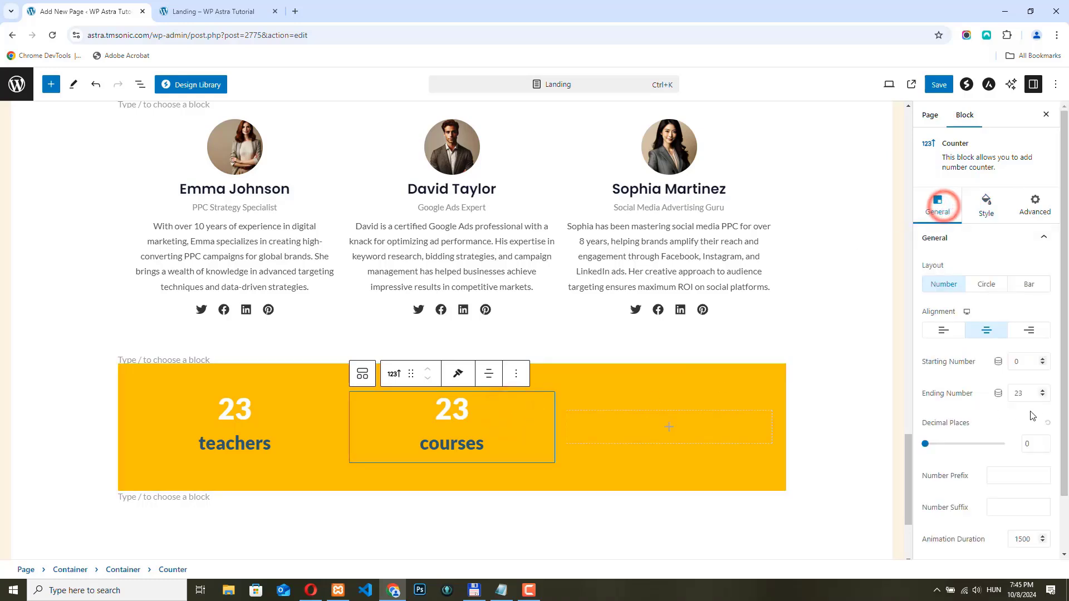
double_click(1025, 393)
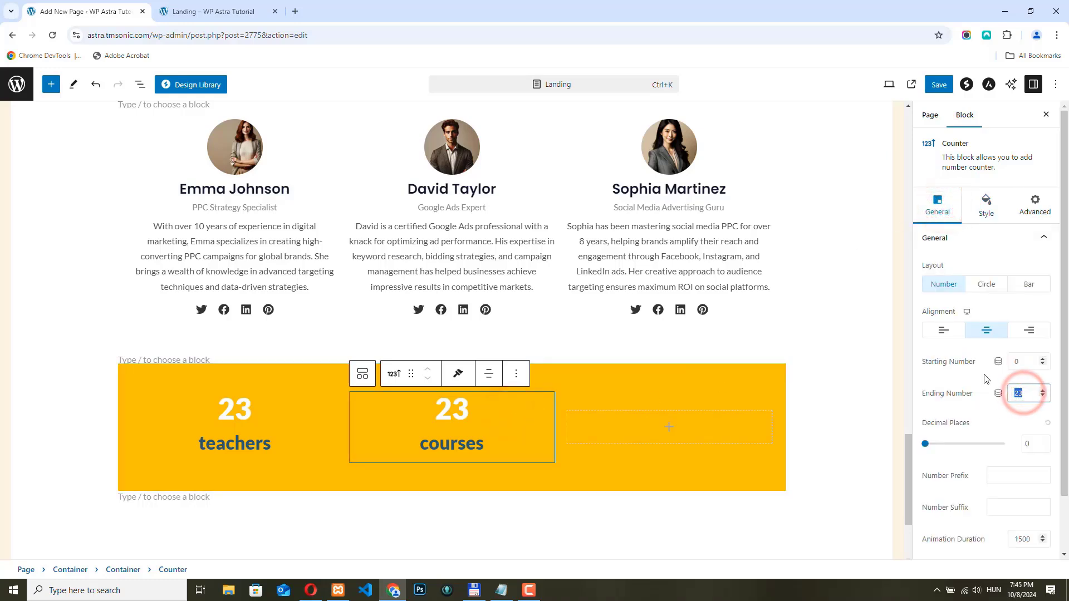
text(50)
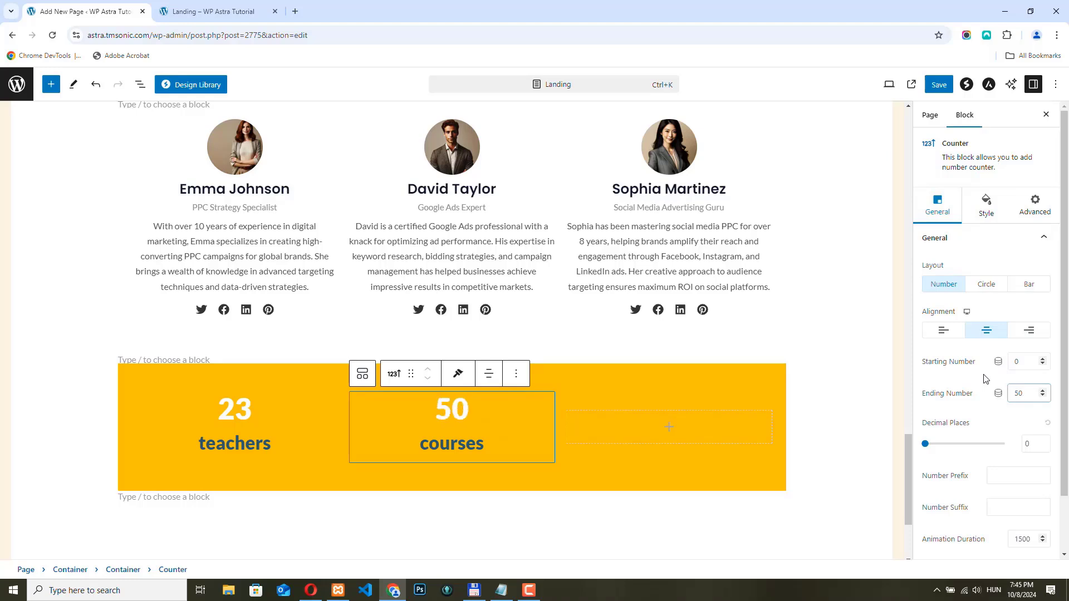
Step: Duplicate the courses counter and move the copy into the third column
click(516, 374)
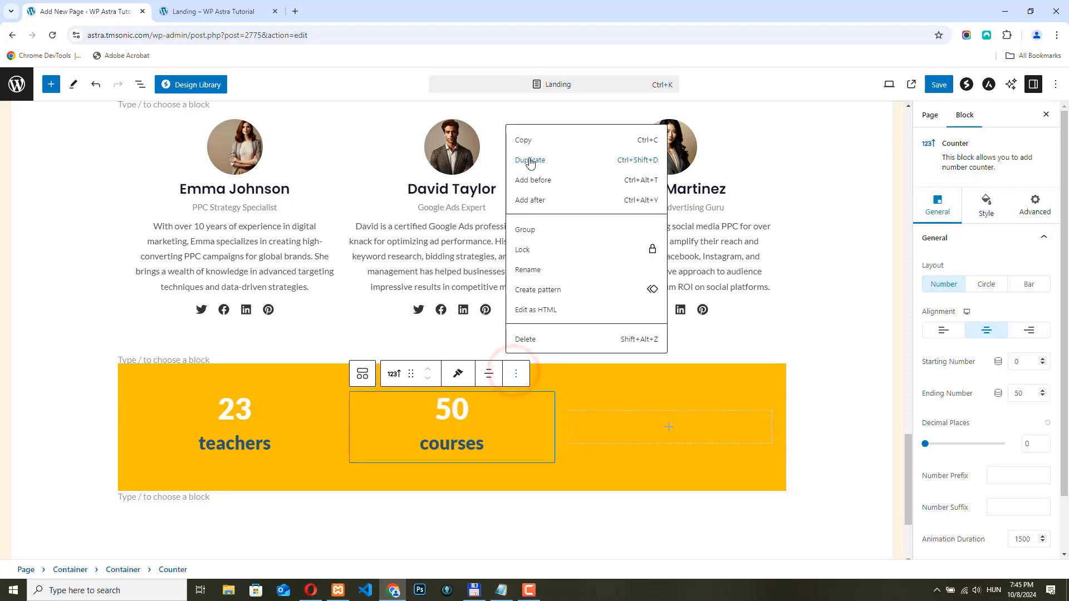
click(529, 159)
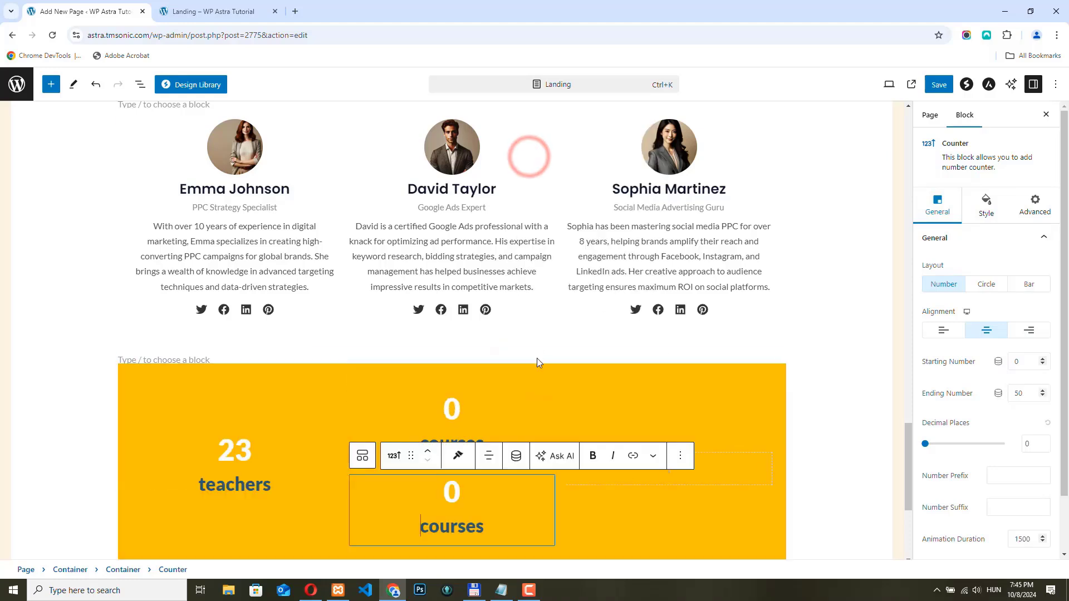
click(533, 497)
drag(411, 456, 667, 459)
scroll(667, 459, down, 5)
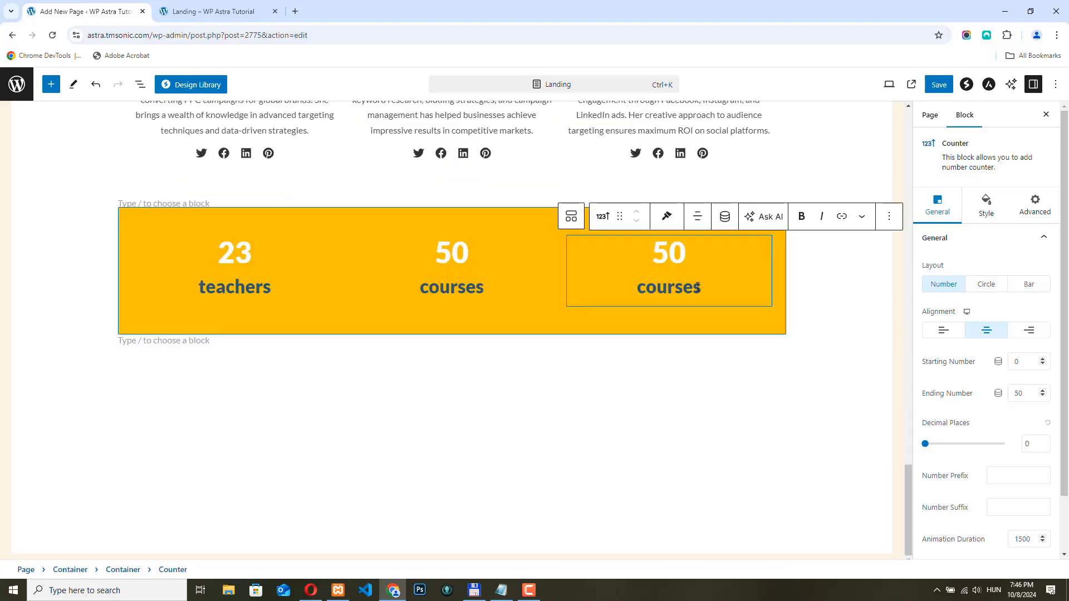
Step: Change the third column counter's title to "students" and its ending number to 3697
click(697, 286)
key(BackSpace)
key(BackSpace)
key(BackSpace)
key(BackSpace)
key(BackSpace)
key(BackSpace)
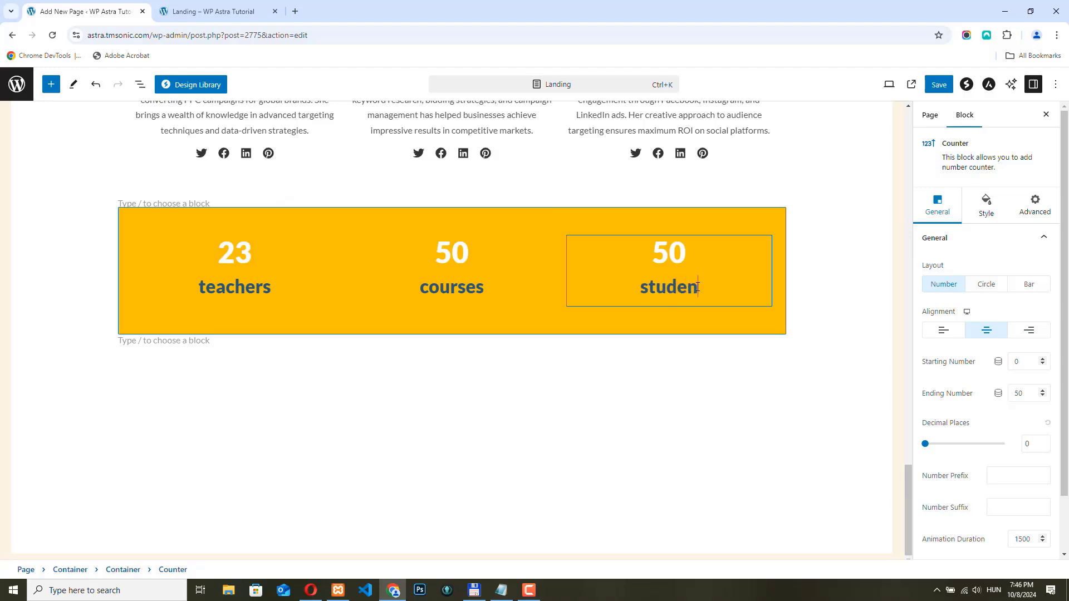
text(ts)
text(3,)
text(697)
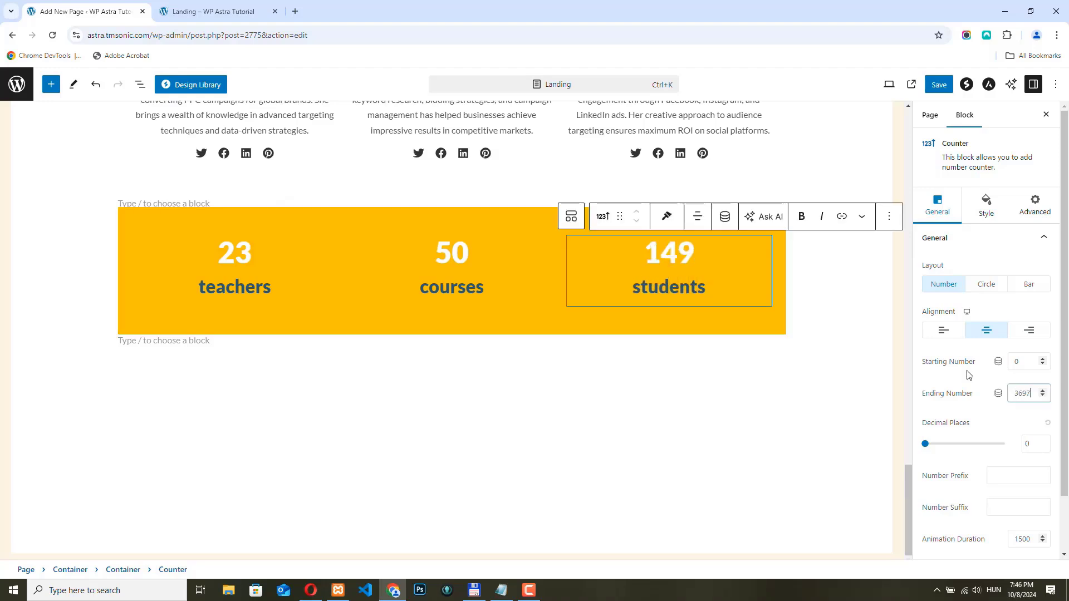
Step: Save the page and reload the live Landing page to check the new counter section
click(938, 84)
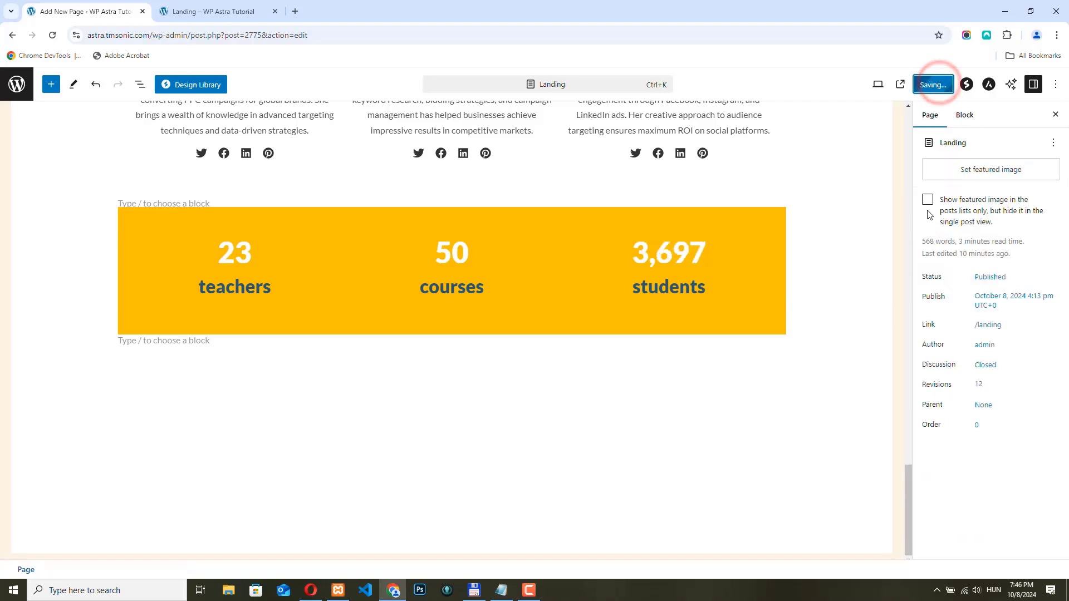
click(224, 11)
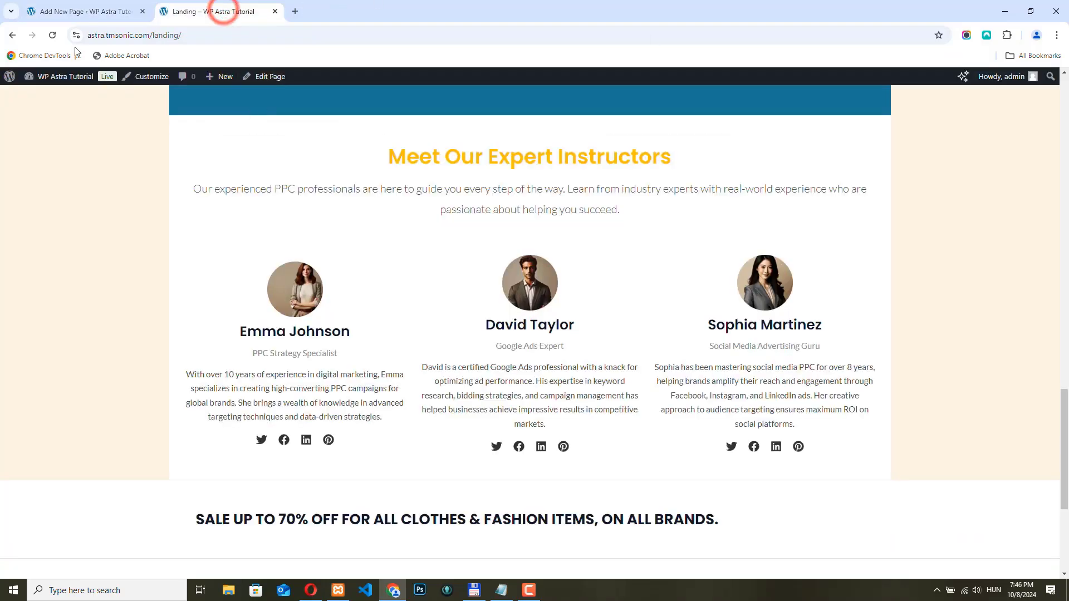
click(53, 35)
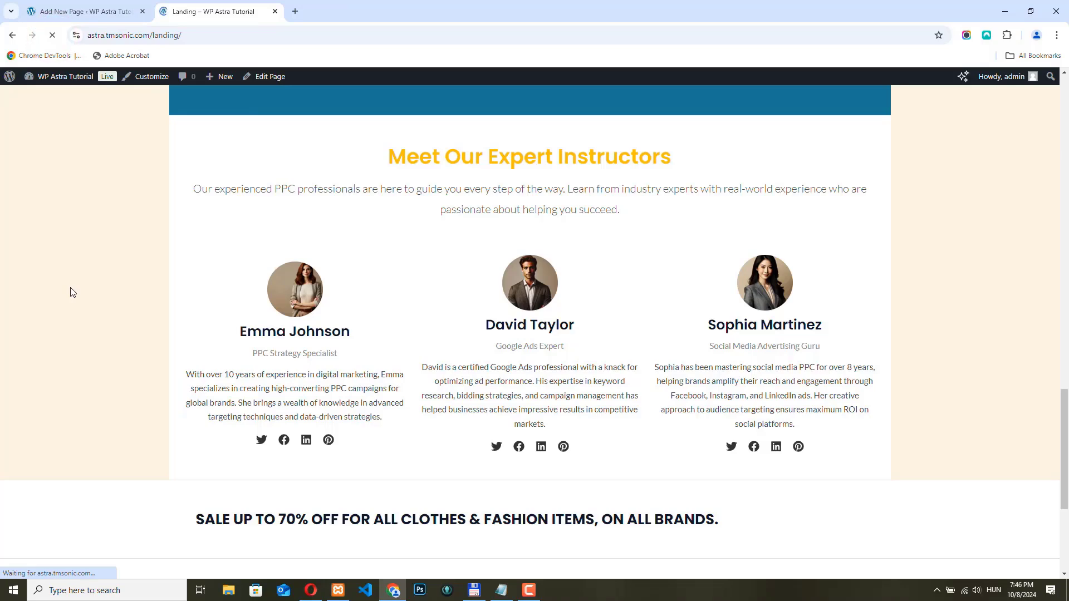
Step: Compare the live page's yellow counter section with the reference landing page
scroll(405, 234, down, 5)
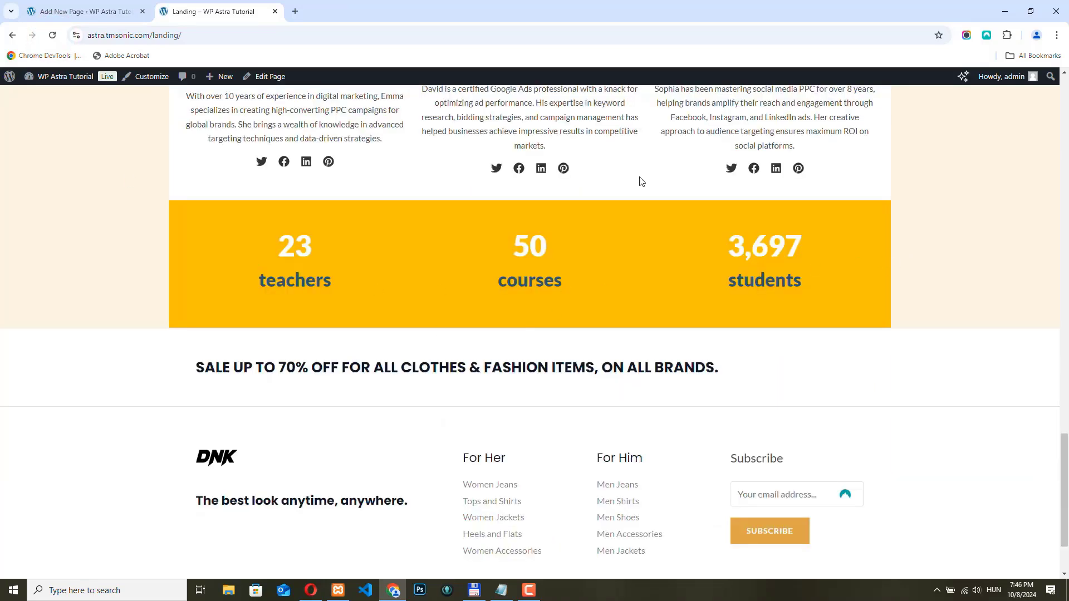
key(alt+Tab)
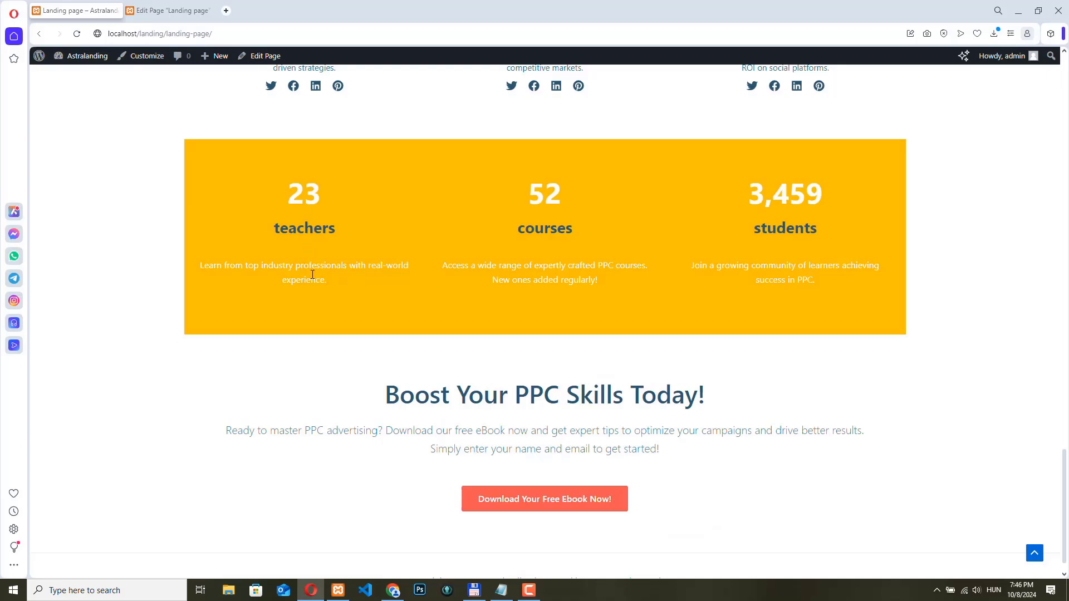
click(394, 591)
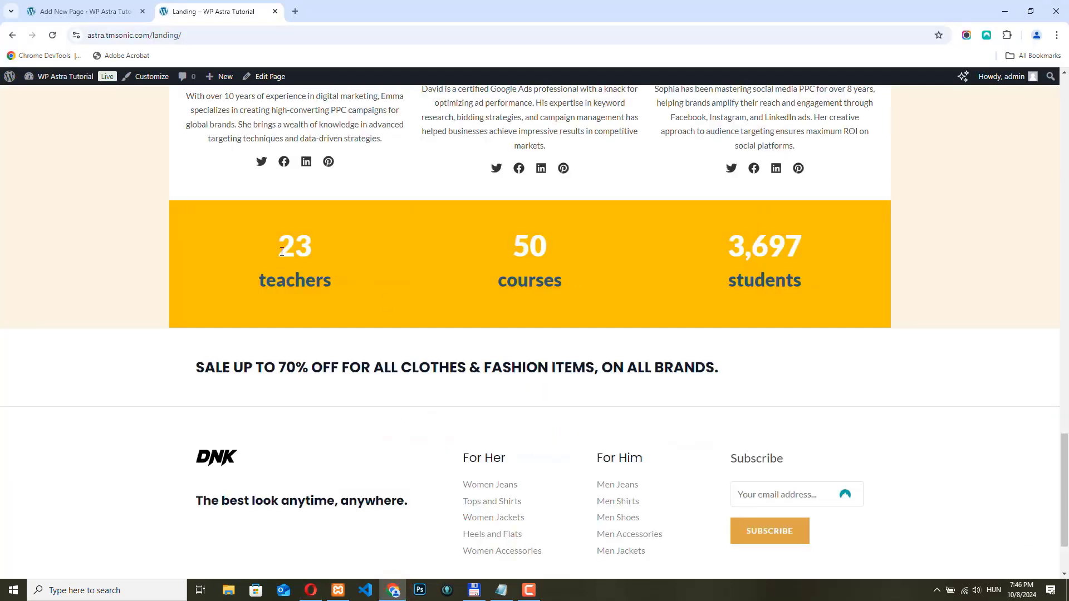
Step: Insert a paragraph block with placeholder text under the teachers counter in the page editor
click(89, 12)
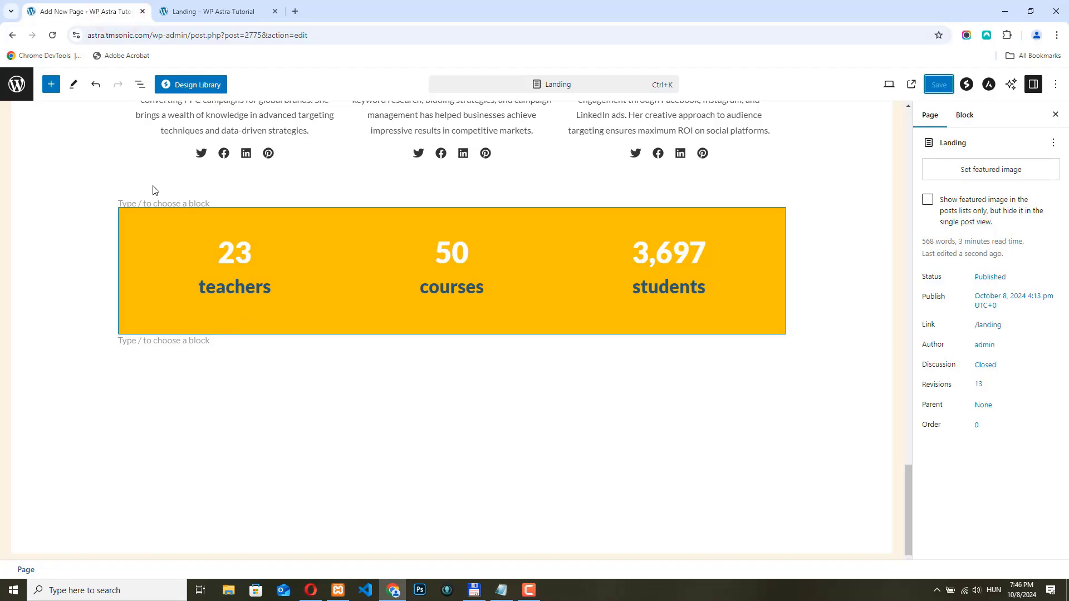
click(51, 84)
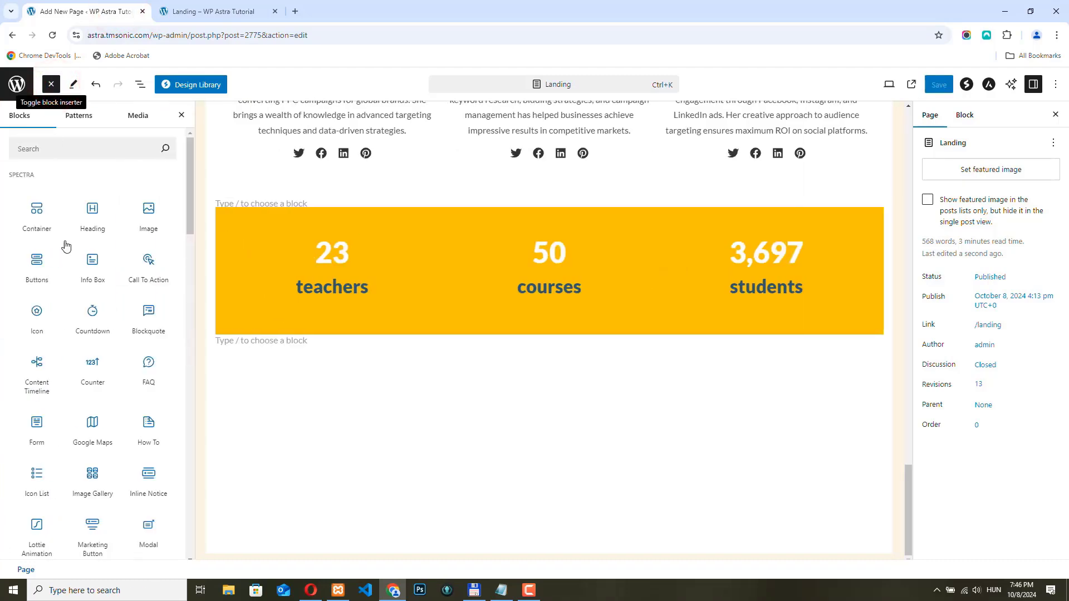
scroll(98, 259, down, 3)
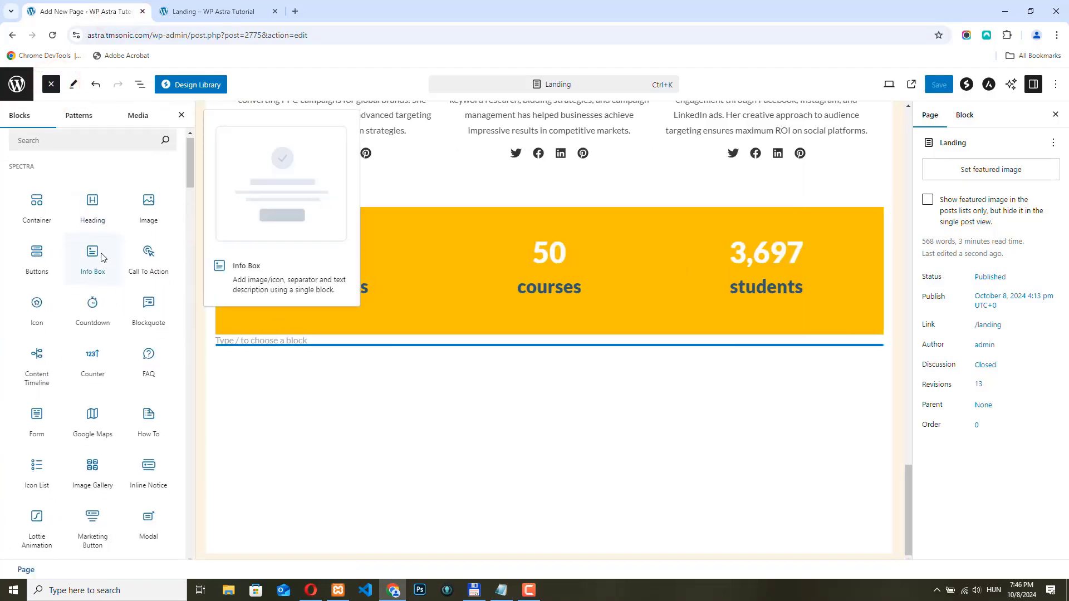
scroll(82, 187, up, 3)
click(84, 148)
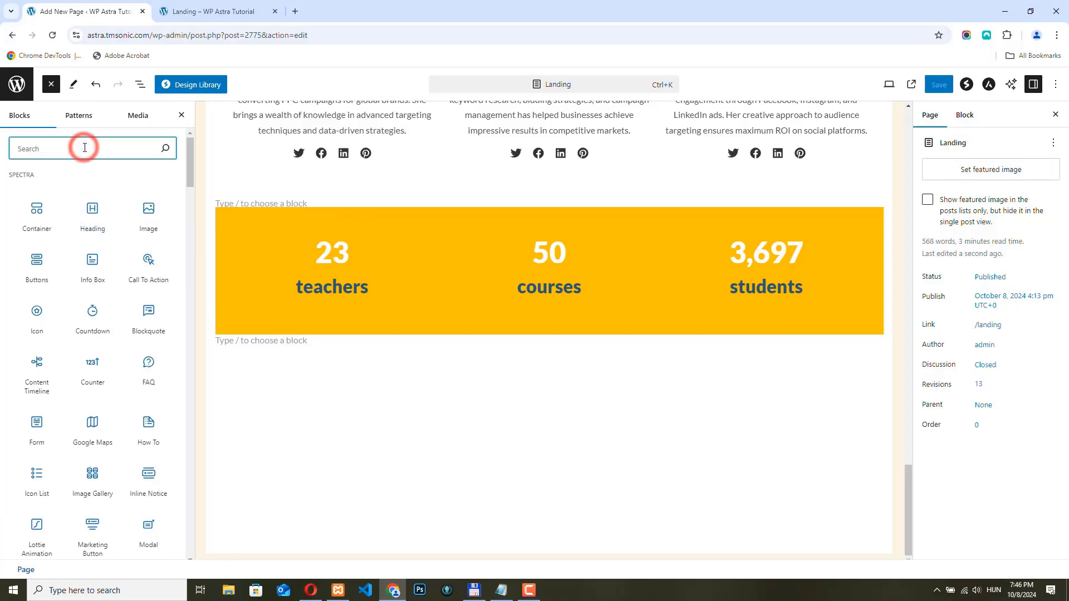
text(parag)
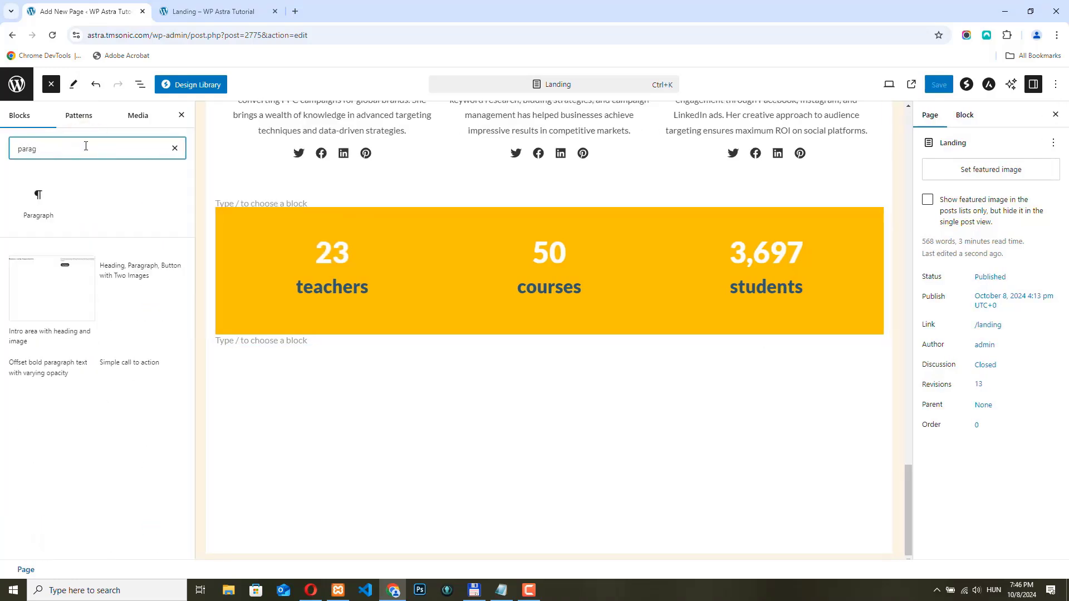
drag(27, 208, 316, 296)
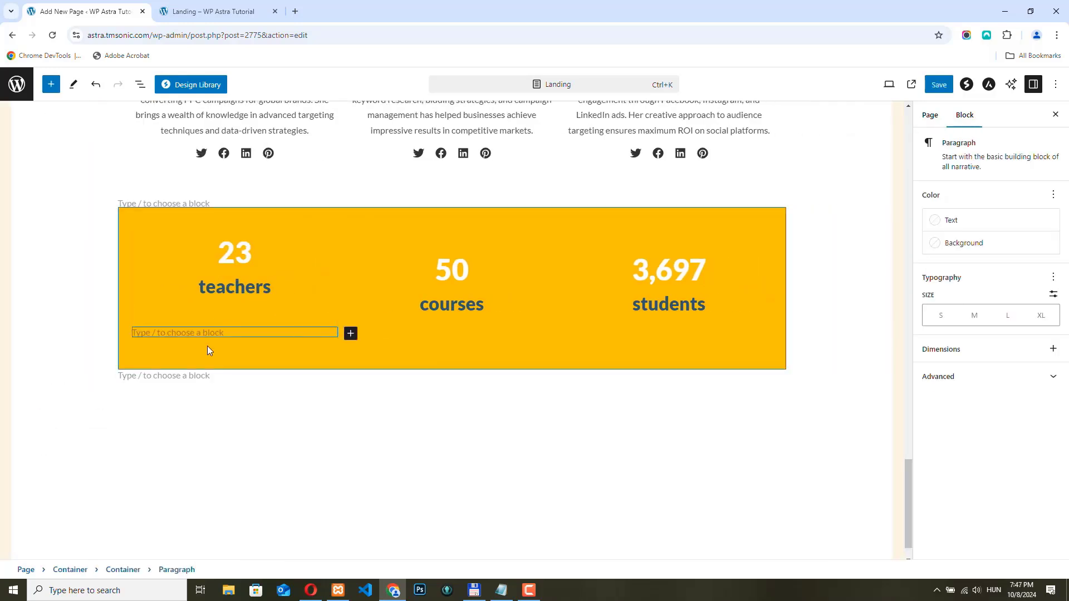
click(198, 331)
text(gdffdfgdfgdf)
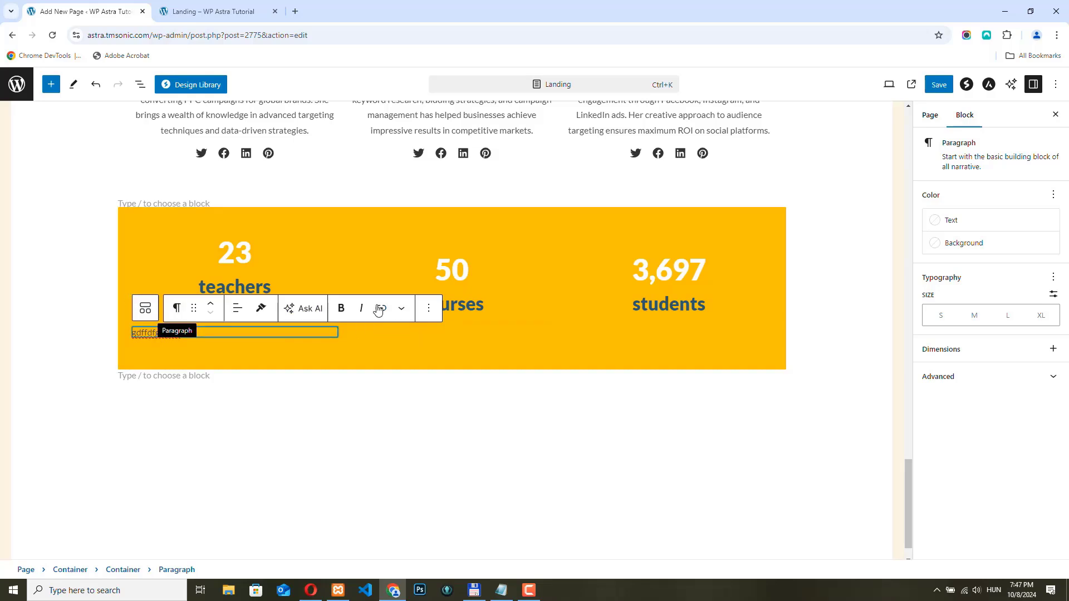
Step: Delete the placeholder paragraph under the teachers counter
click(429, 310)
scroll(449, 494, down, 1)
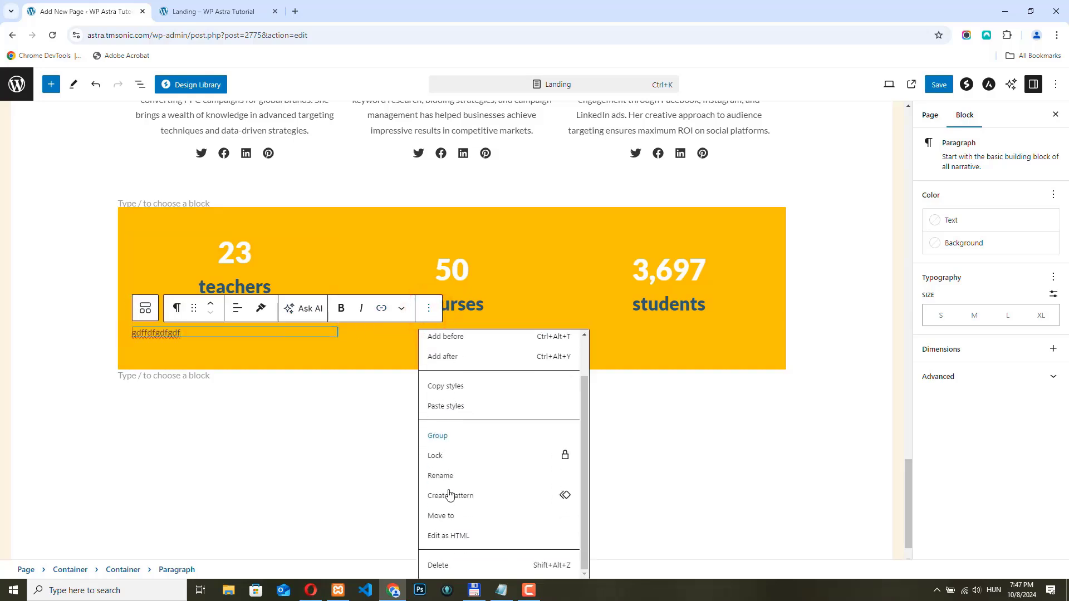
click(448, 565)
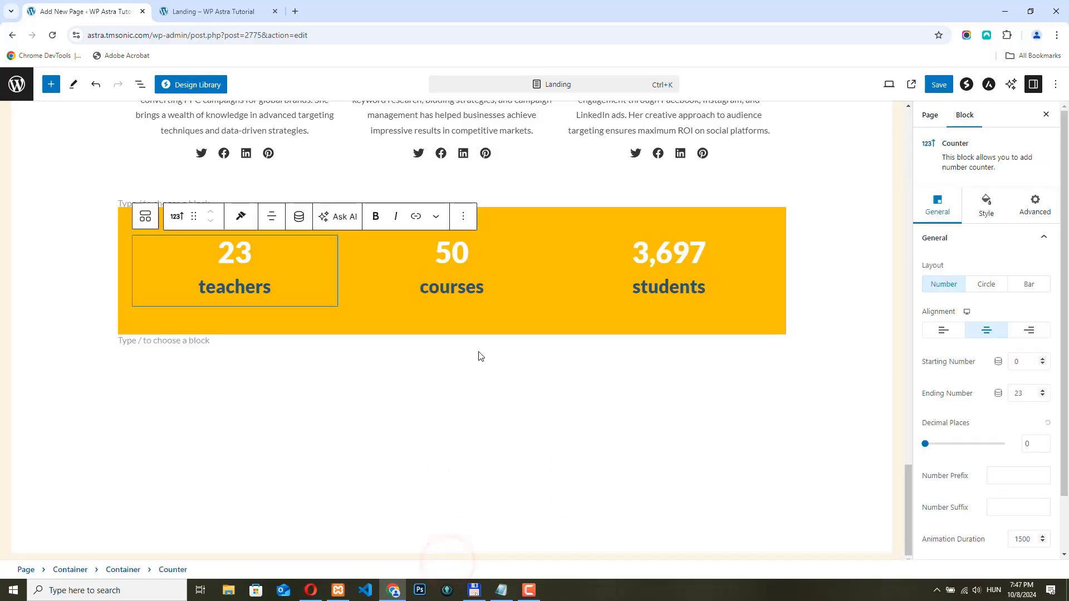
Step: Copy the heading "Boost Your PPC Skills Today!" from the section below the counters on the reference page
key(alt+Tab)
scroll(423, 356, down, 1)
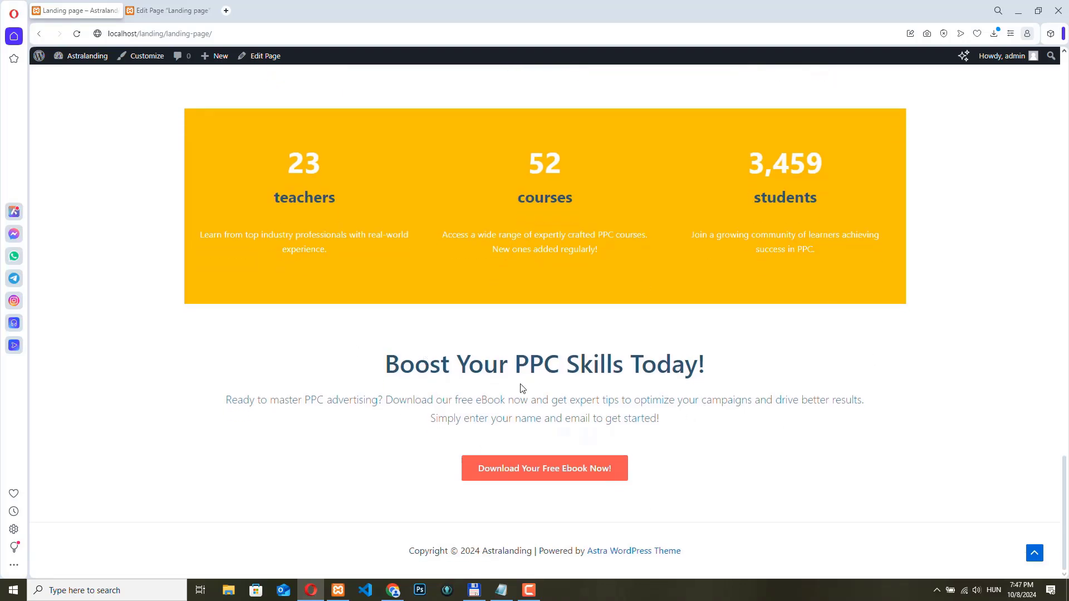
drag(382, 365, 677, 412)
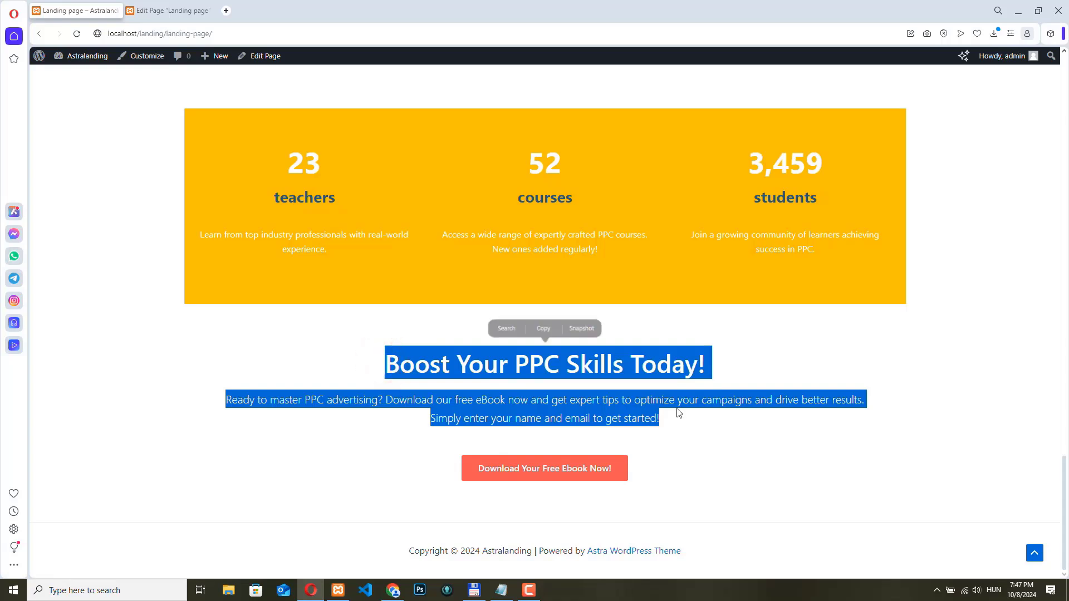
click(599, 396)
drag(382, 363, 711, 363)
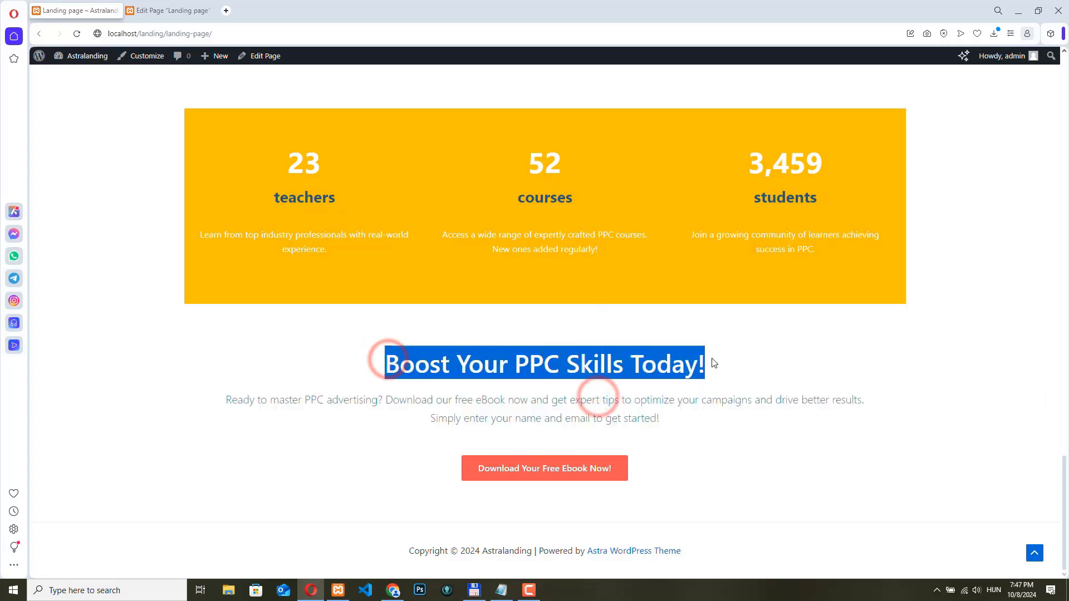
right_click(669, 368)
click(690, 415)
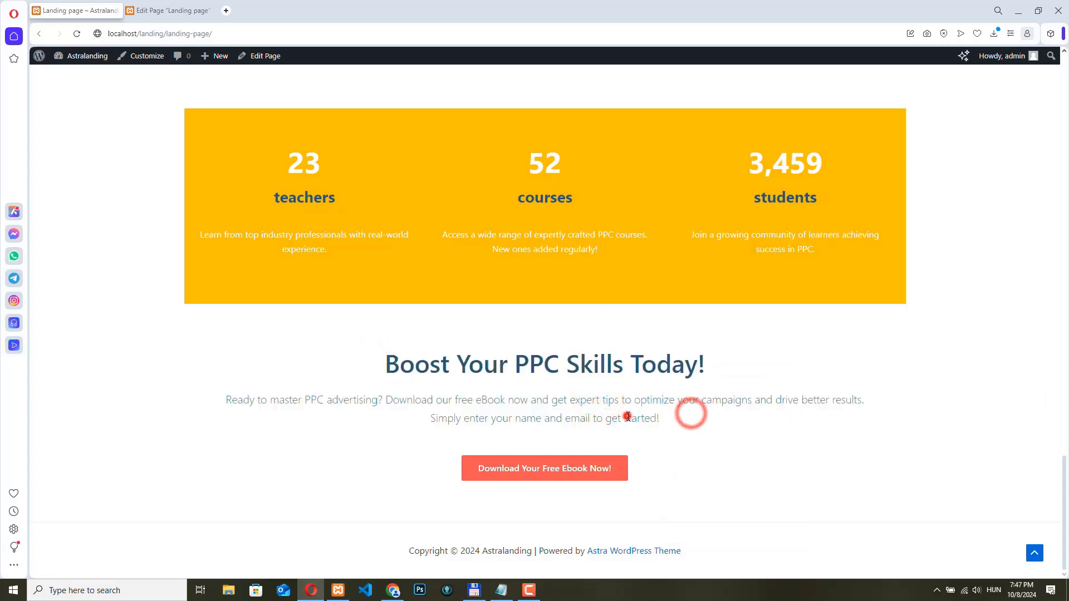
click(627, 416)
drag(384, 363, 693, 430)
click(744, 437)
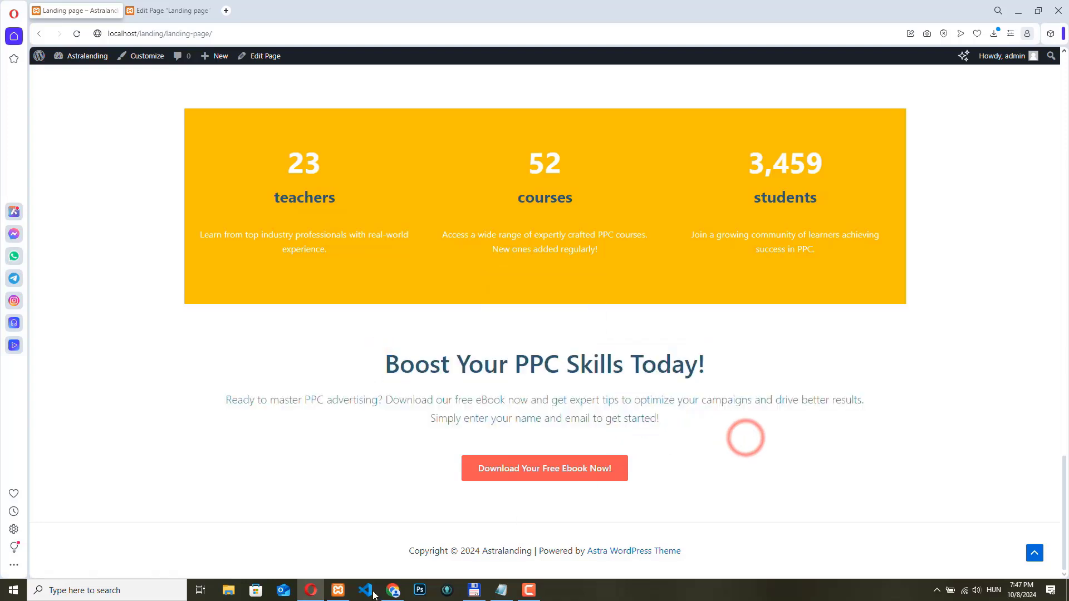
Step: Return to the page editor and insert a single-column container below the yellow counter section
click(394, 591)
click(289, 366)
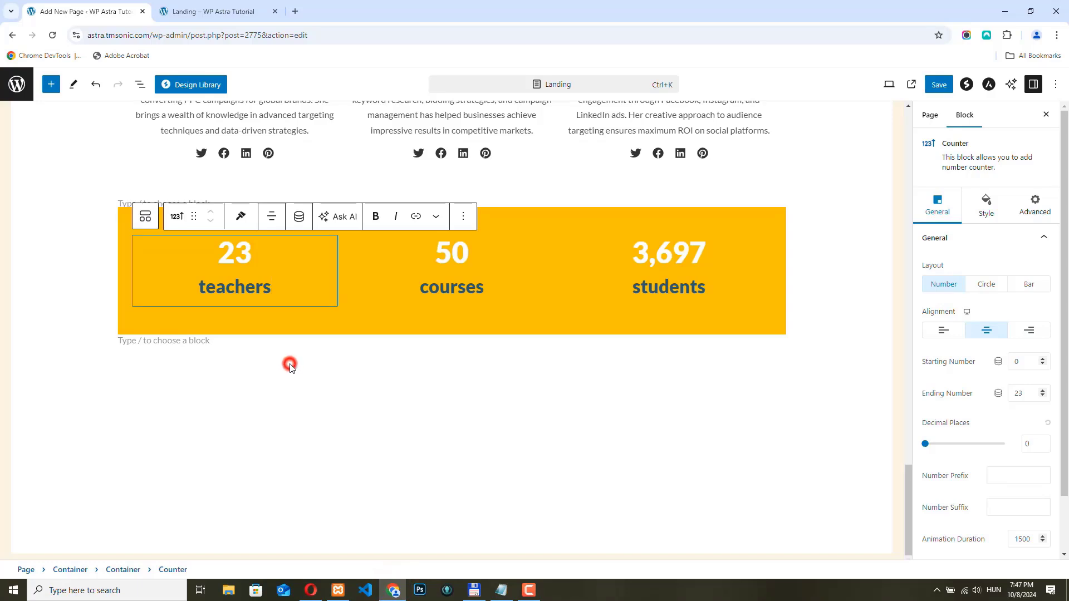
click(52, 85)
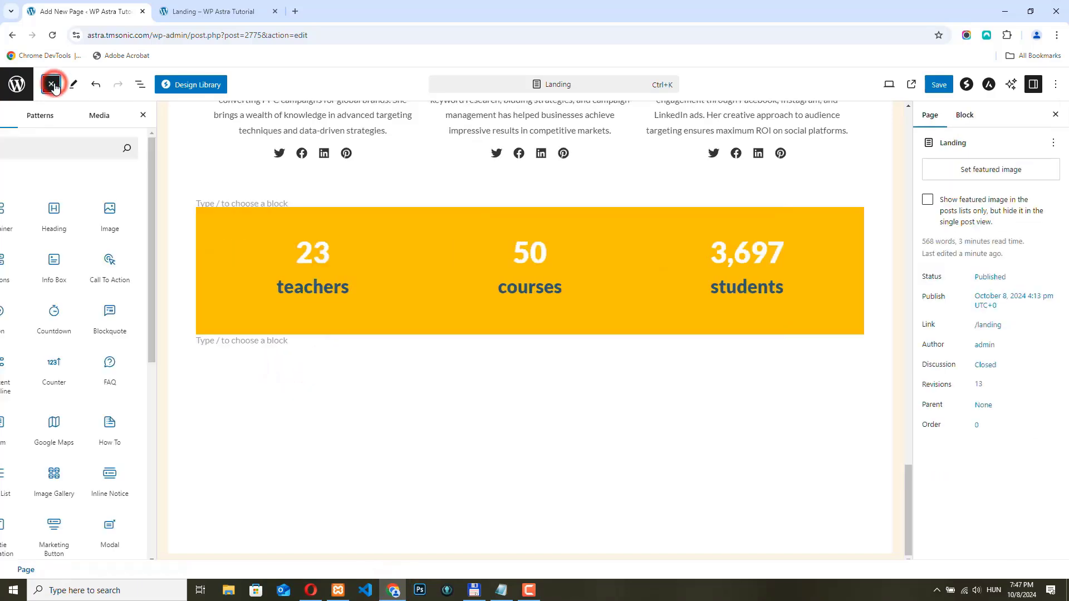
click(39, 216)
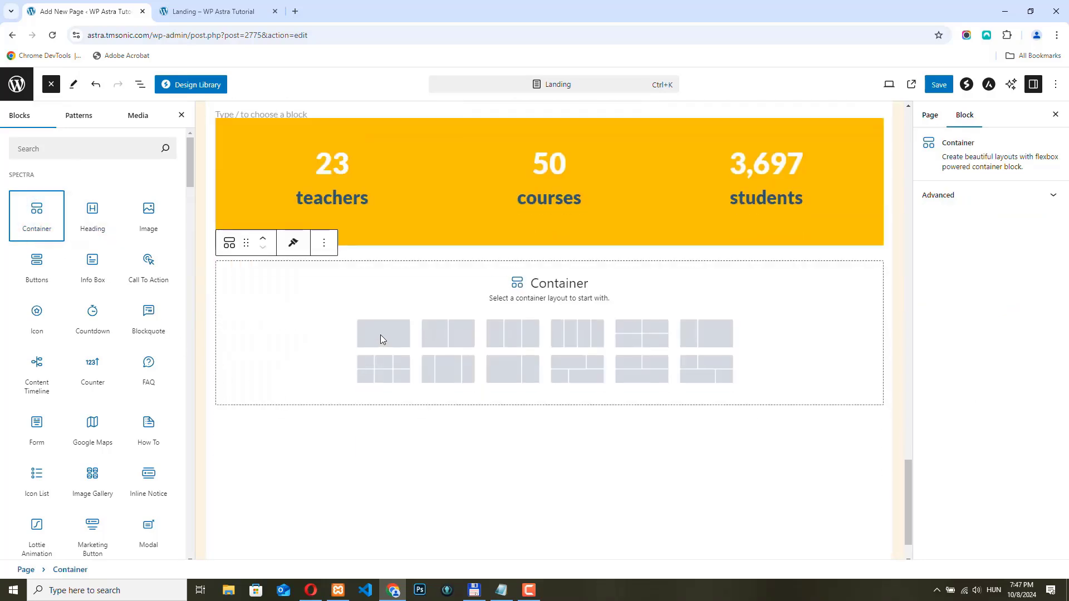
click(381, 338)
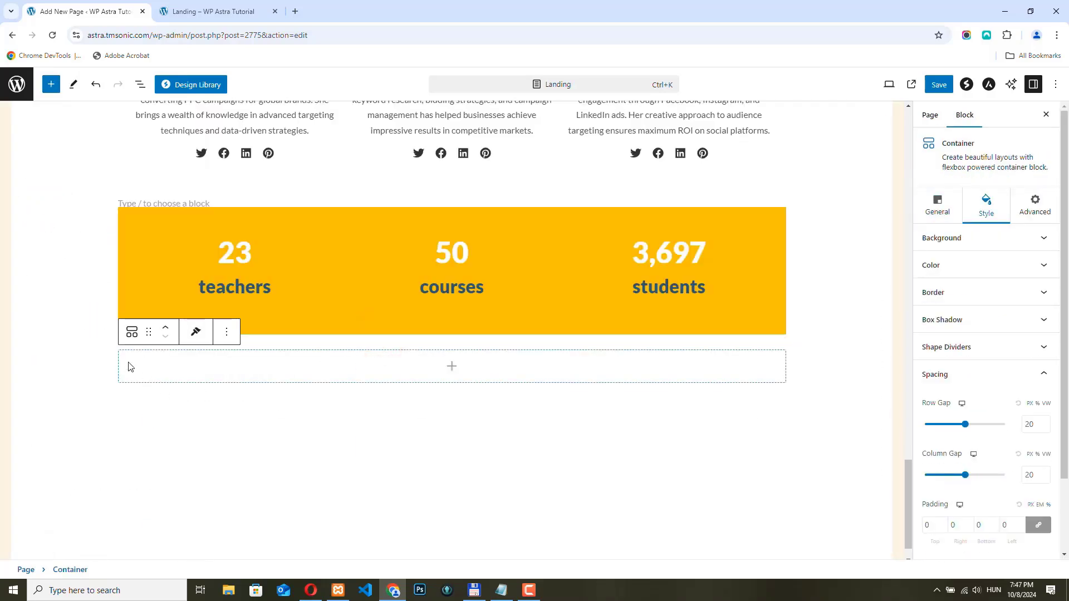
Step: Set the new container's width to Boxed and its background color to white (FFFFFF)
click(128, 364)
click(941, 206)
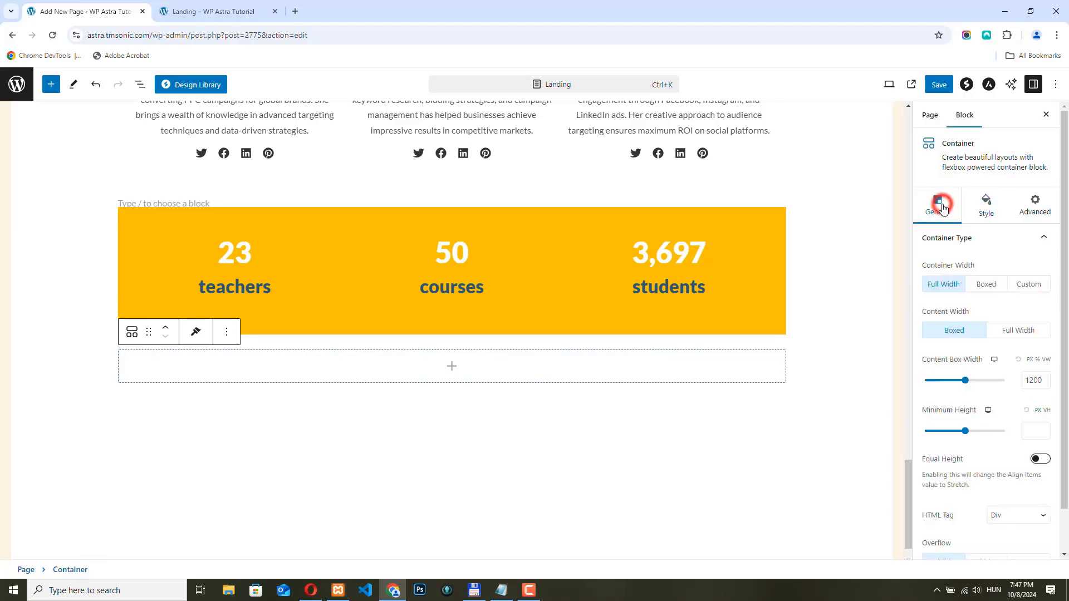
click(986, 285)
click(989, 212)
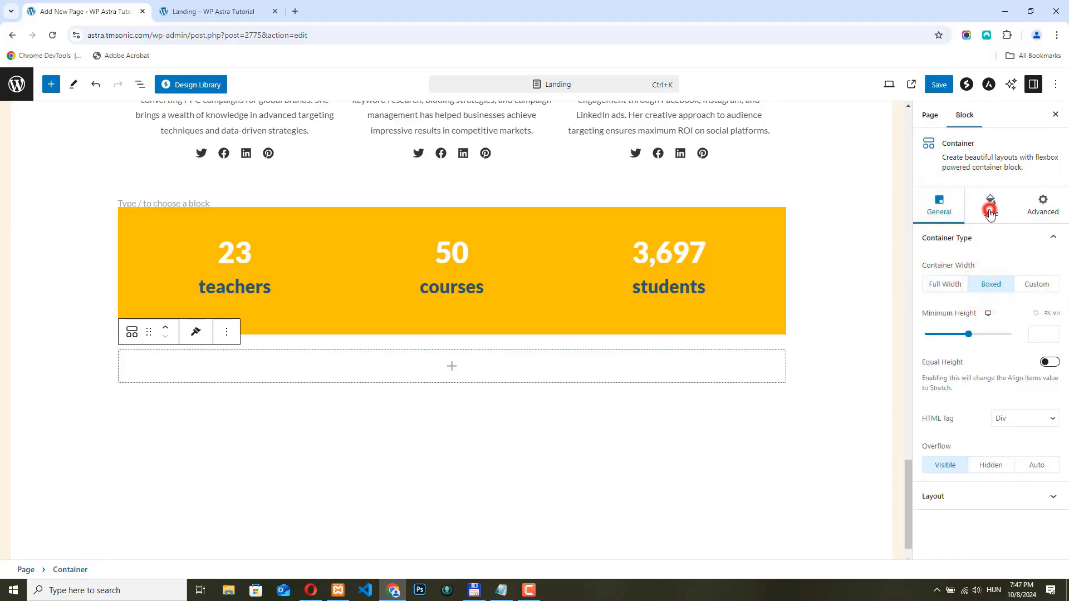
click(1012, 238)
click(1051, 300)
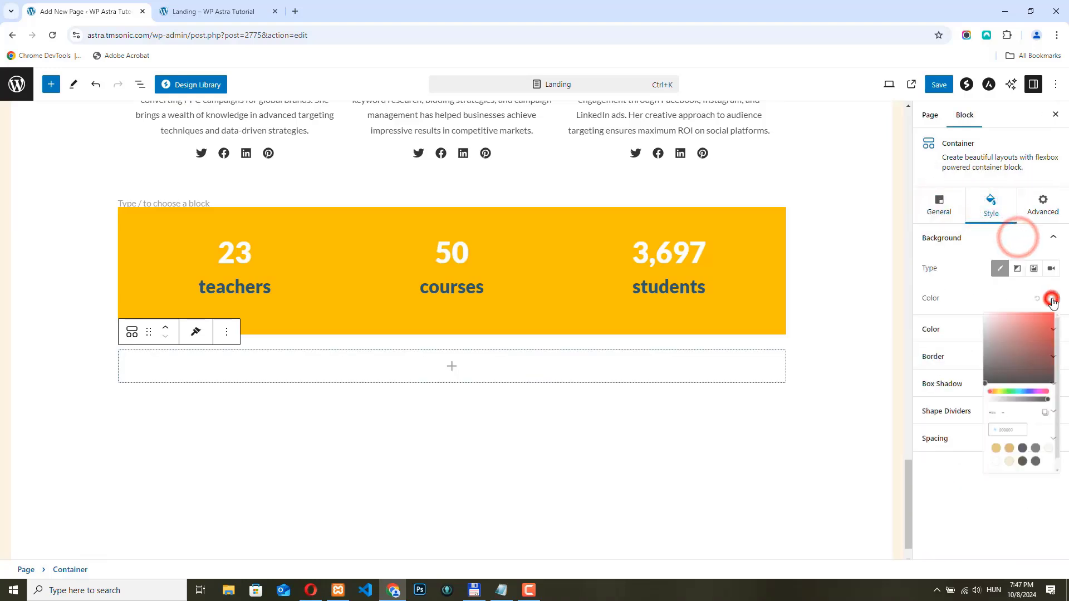
click(952, 558)
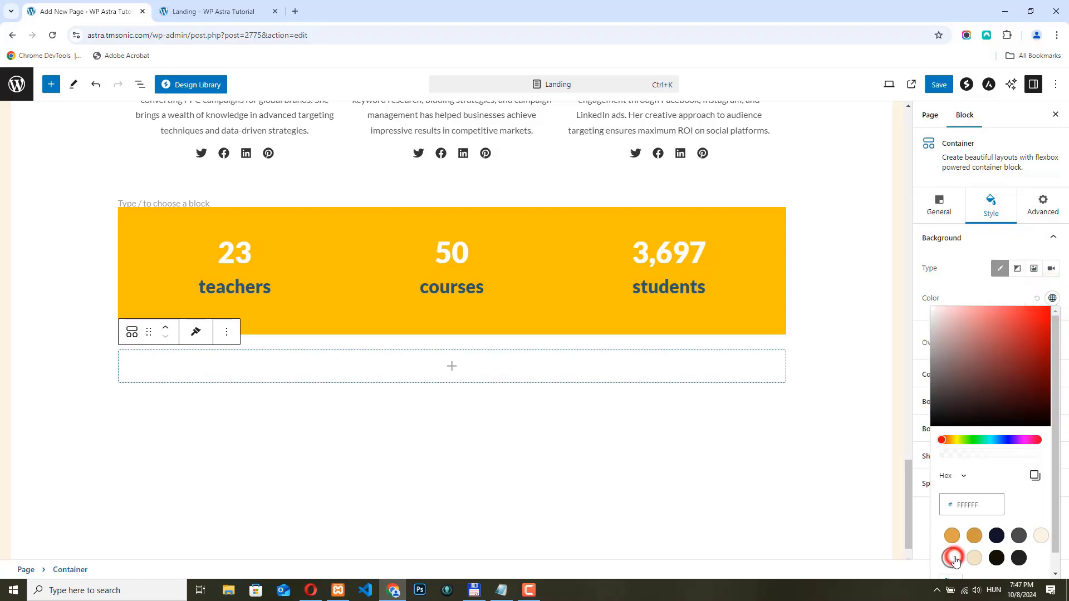
click(939, 278)
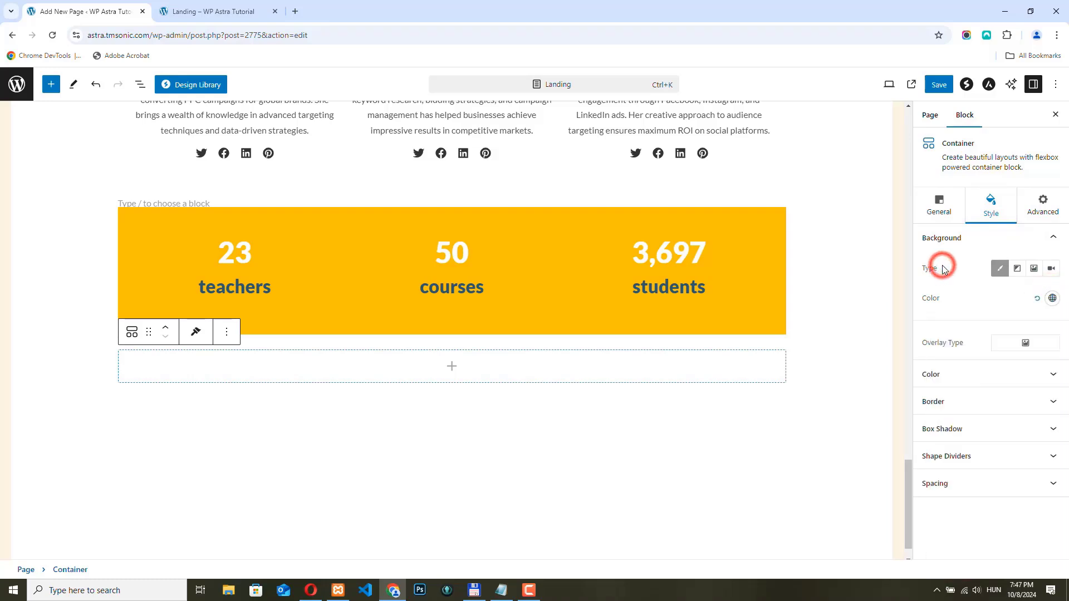
Step: Unlink the new container's padding and set it to 50 top and bottom, 25 right and left
click(975, 484)
click(1038, 436)
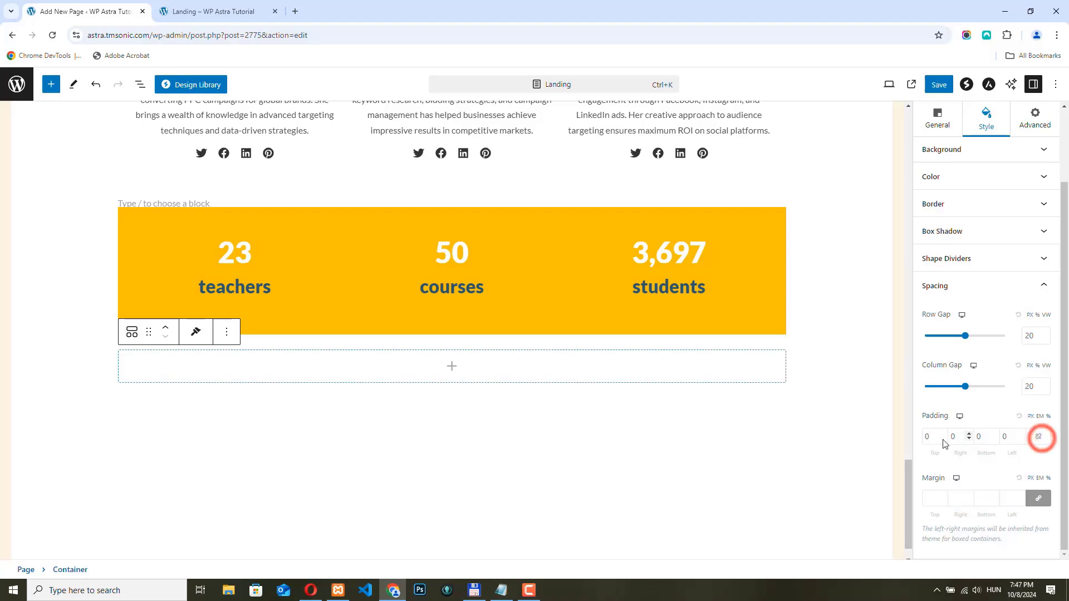
click(922, 437)
text(5)
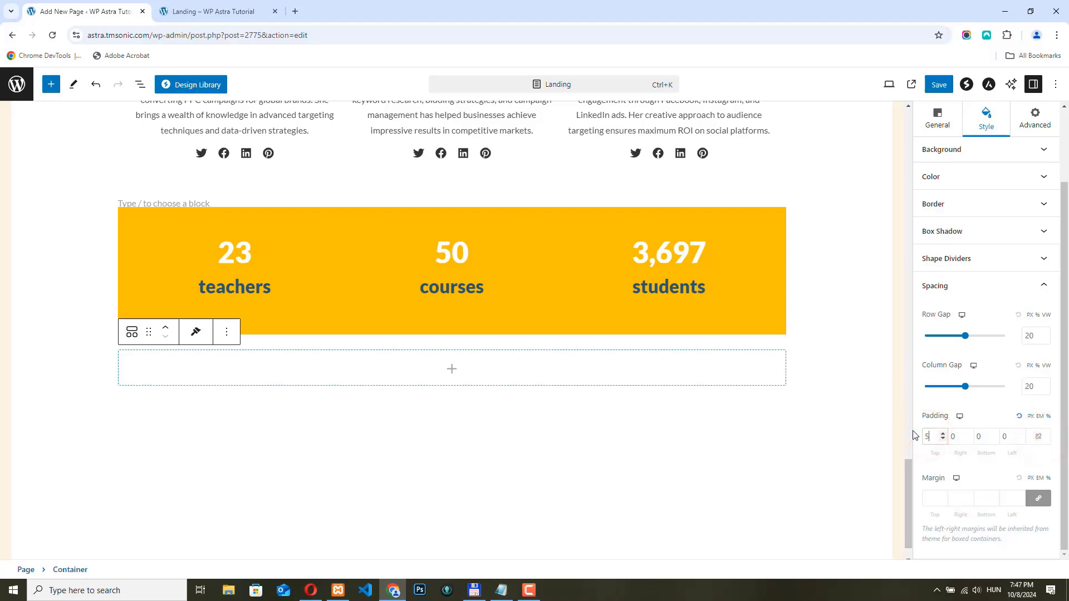
text(0)
text(2)
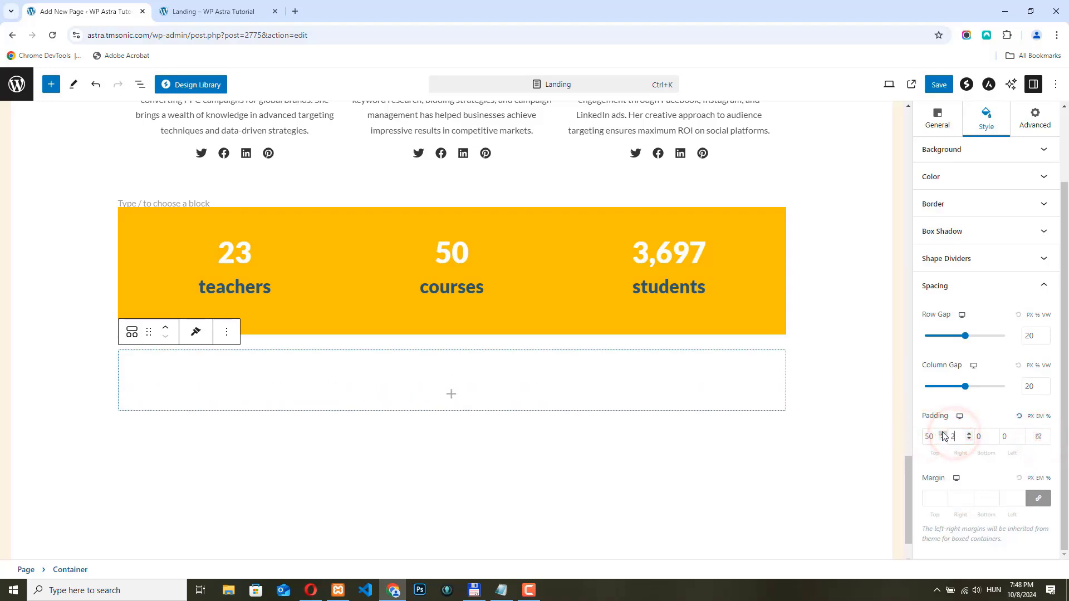
text(50)
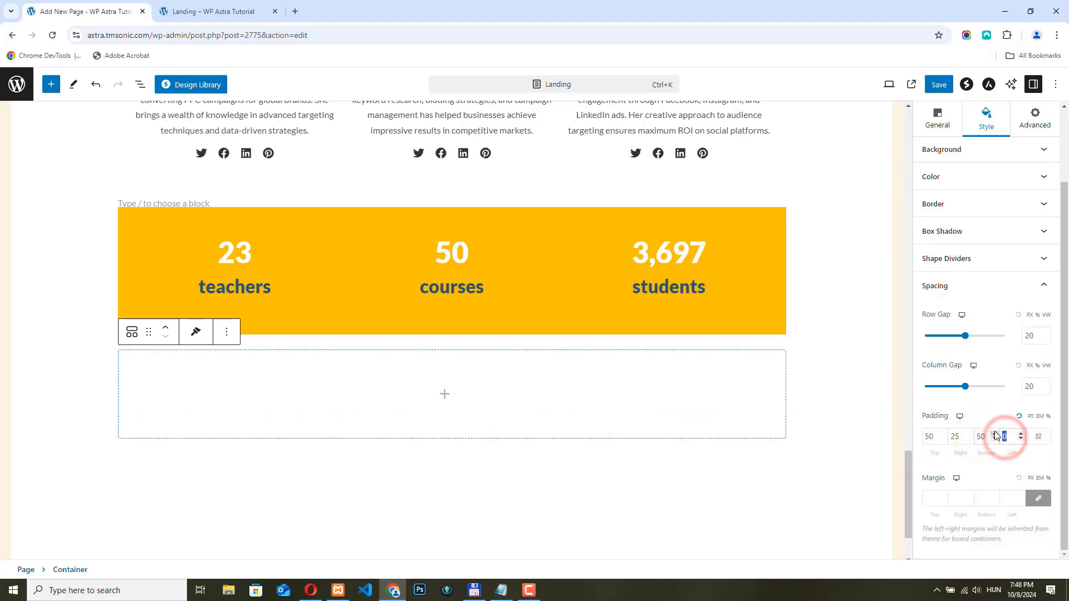
text(25)
Step: Unlink the new container's margins and set the top margin to -10
click(1040, 497)
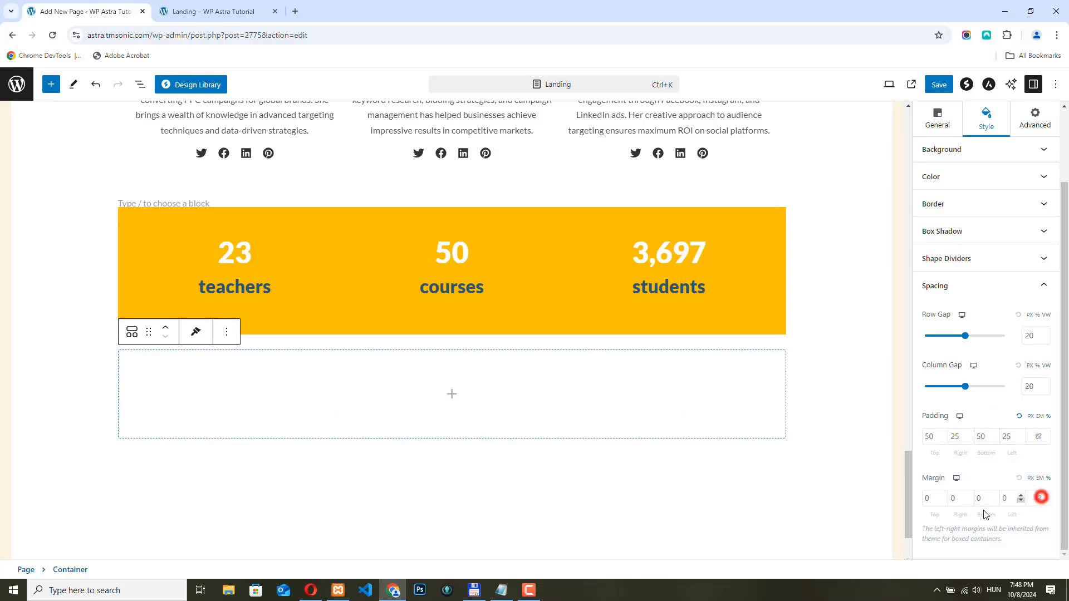
click(942, 501)
click(942, 501)
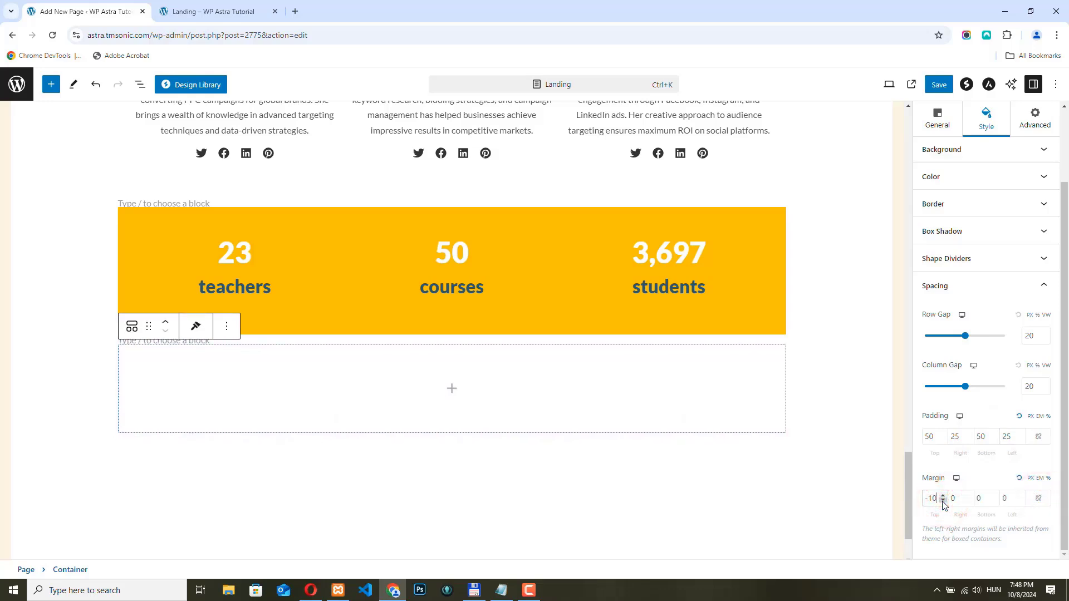
Step: Add a heading block inside the new container with the text "Boost Your PPC Skills Today!"
click(450, 386)
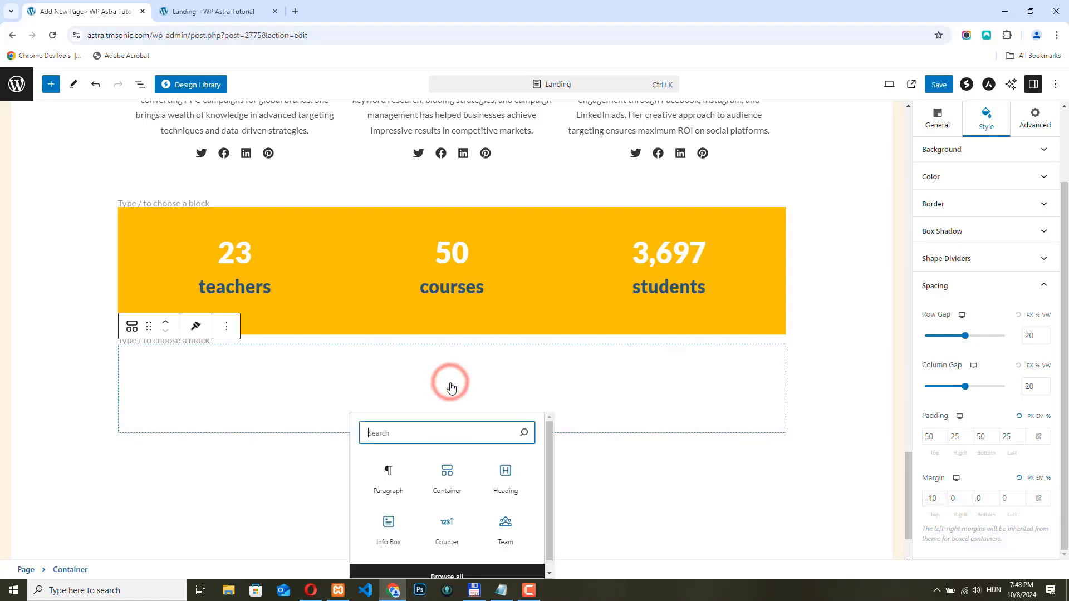
click(506, 476)
scroll(506, 476, down, 1)
drag(425, 337, 149, 337)
key(BackSpace)
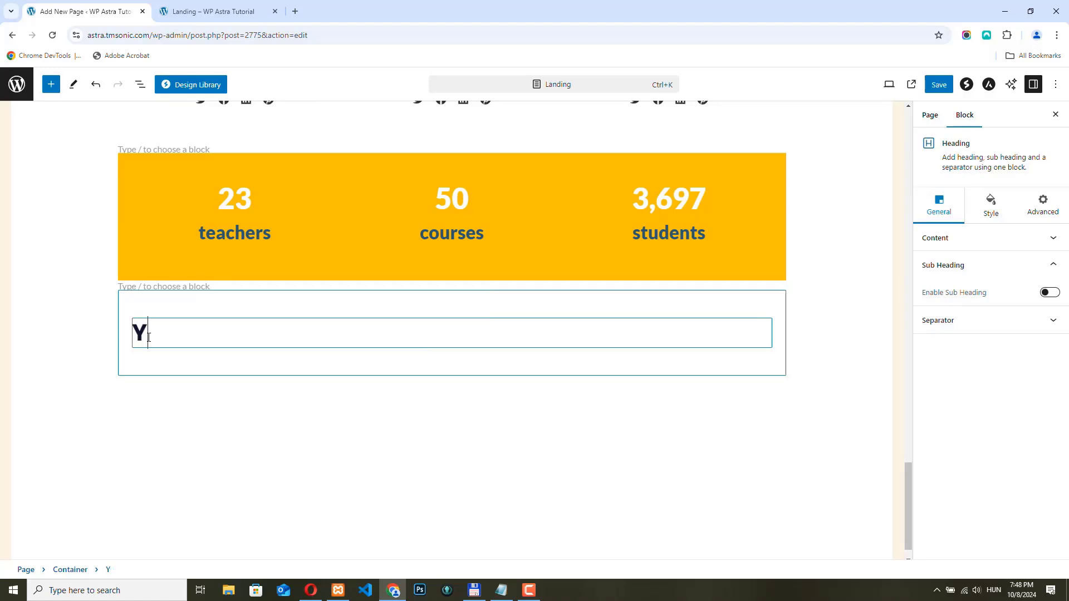
key(BackSpace)
text(Boost Your PPC Skills Today!)
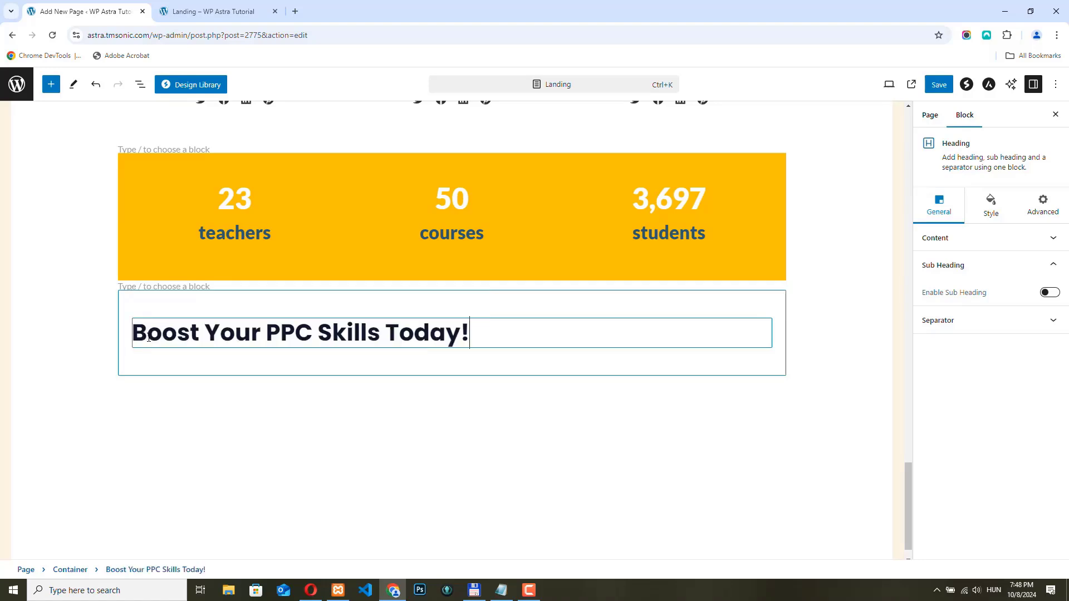
Step: Enable the sub heading with the text starting "Ready to master PPC advertising? Download our free eBook now" and center-align the heading block
click(1046, 294)
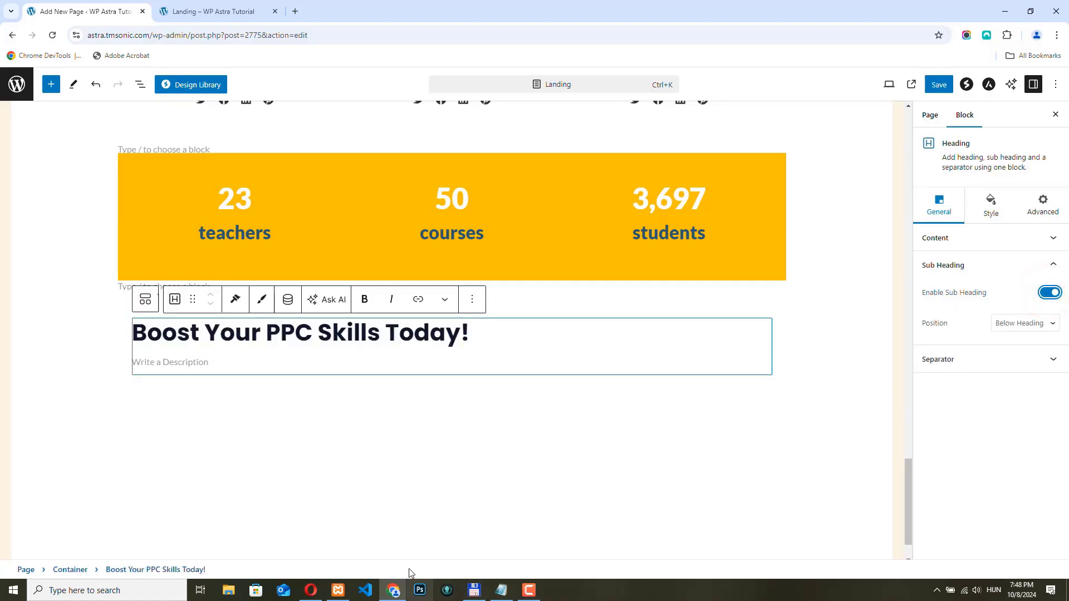
click(175, 365)
text(Ready to master PPC advertising? Download our free eBook now and get expert tips to optimize your campaigns and drive better results. Simply enter your name and email to get started!)
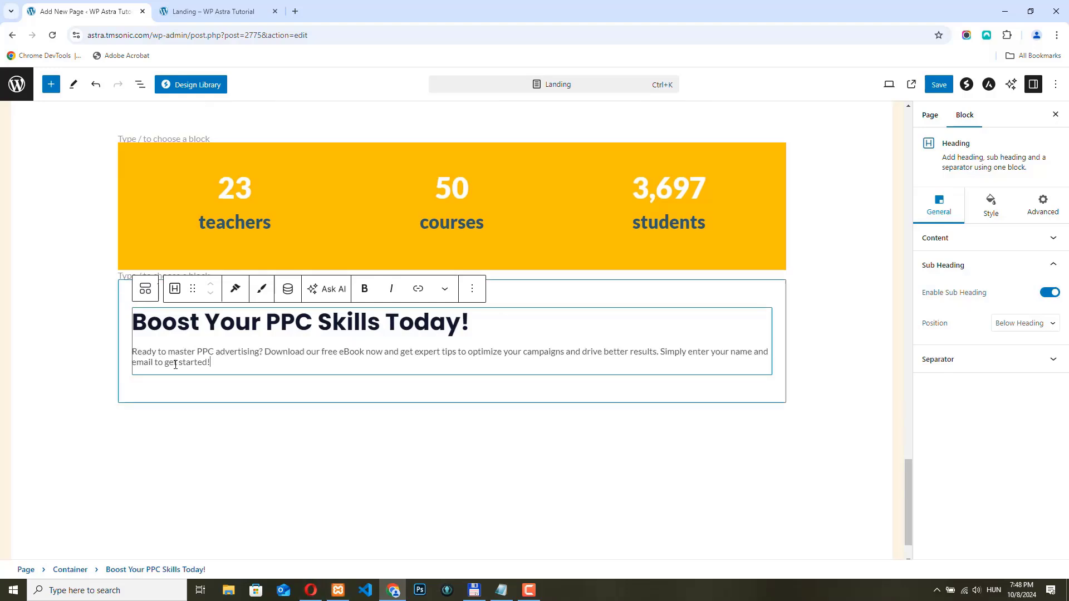
click(994, 238)
click(994, 288)
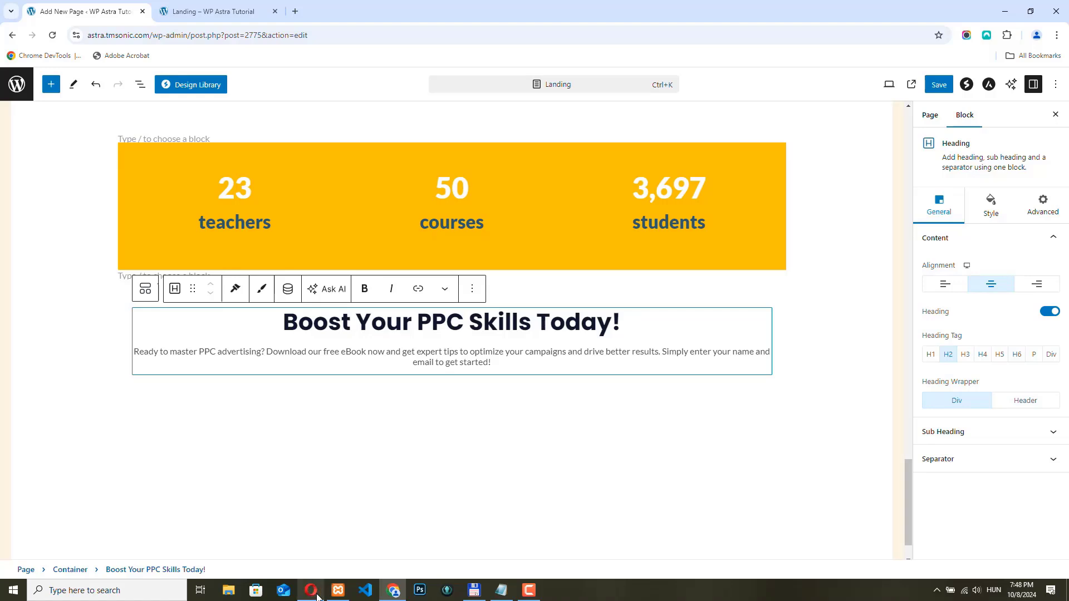
Step: Set the "Boost Your PPC Skills Today!" heading's color to 2C5871 and its font weight to 600
click(990, 206)
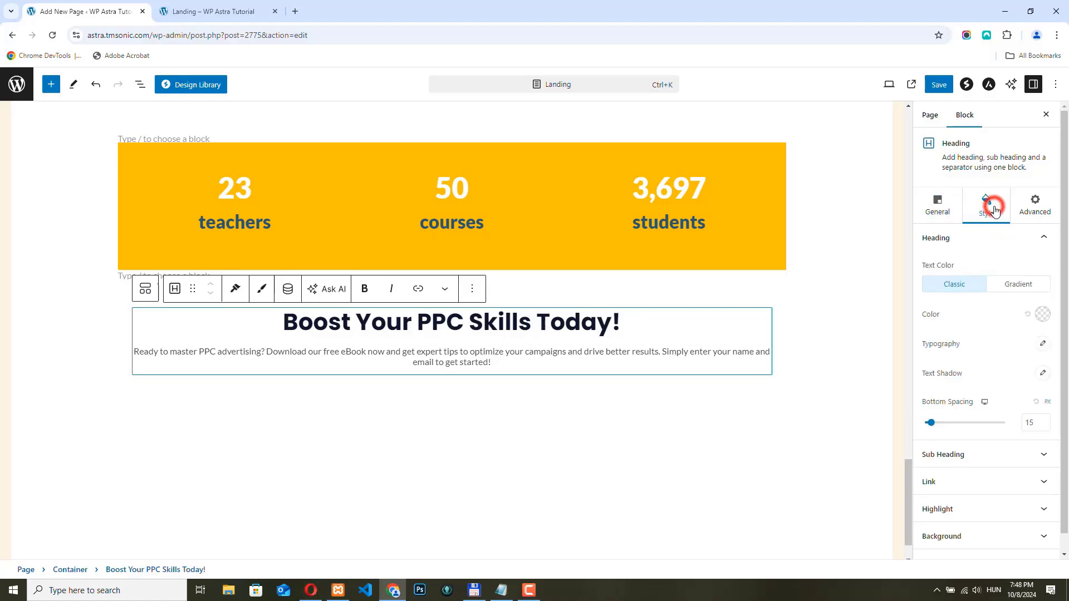
click(1042, 315)
double_click(971, 519)
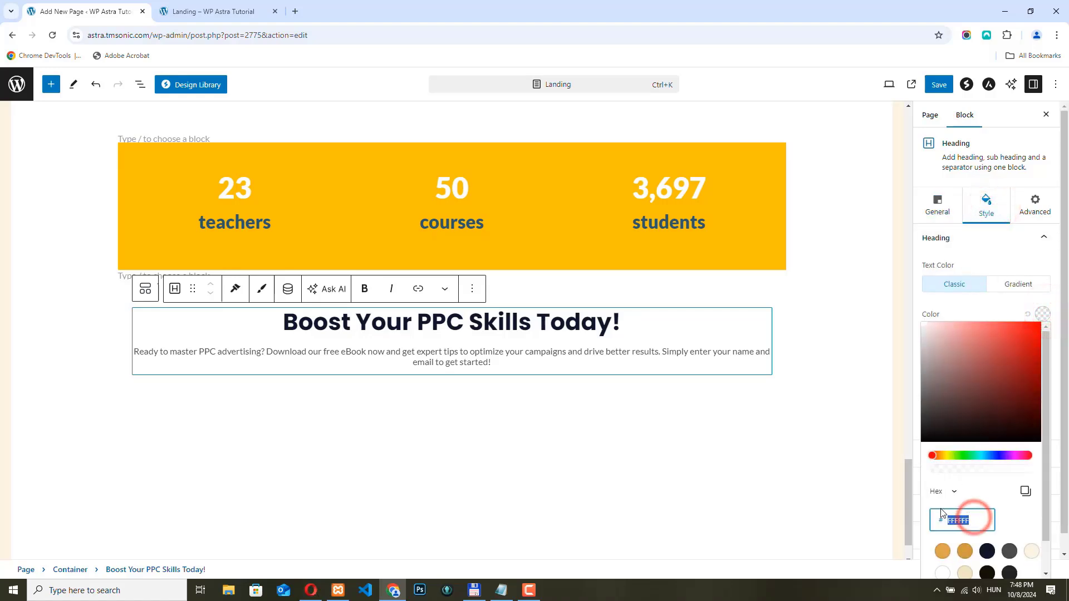
text(2C5871)
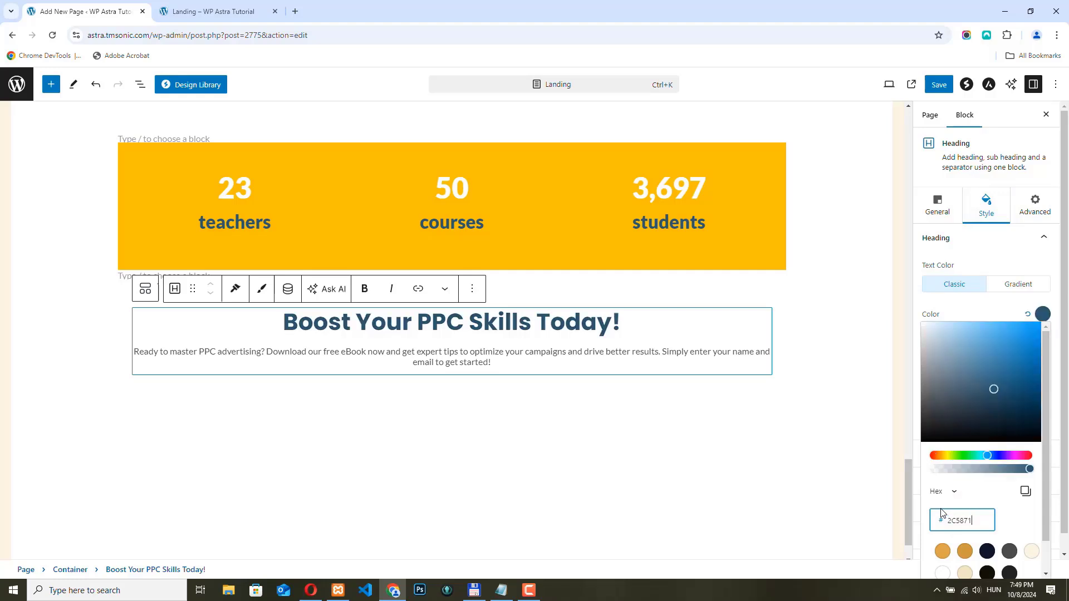
click(1042, 315)
click(1043, 343)
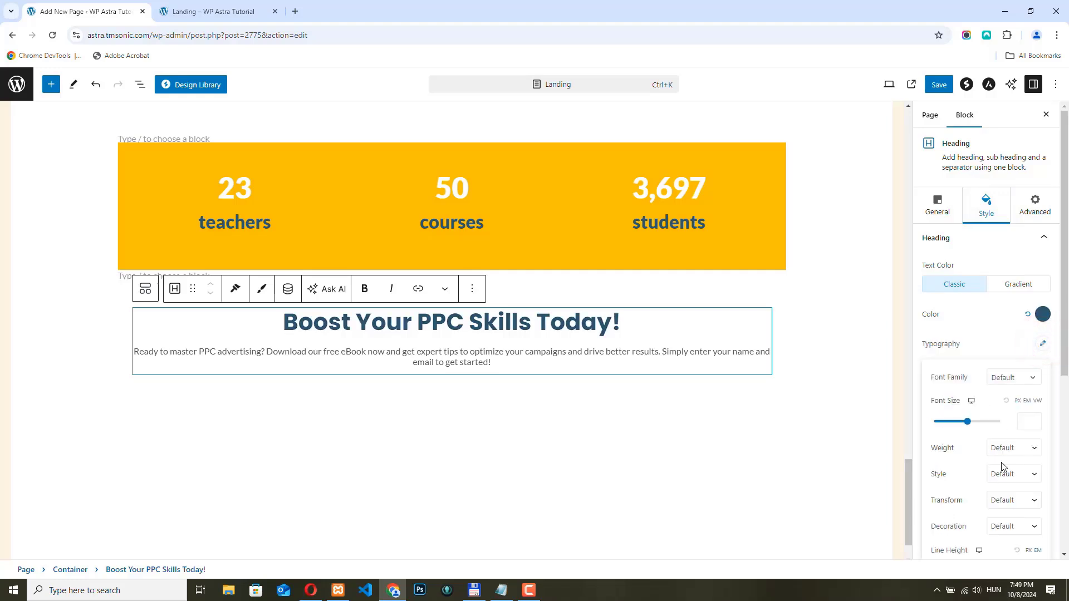
click(1014, 450)
click(1008, 395)
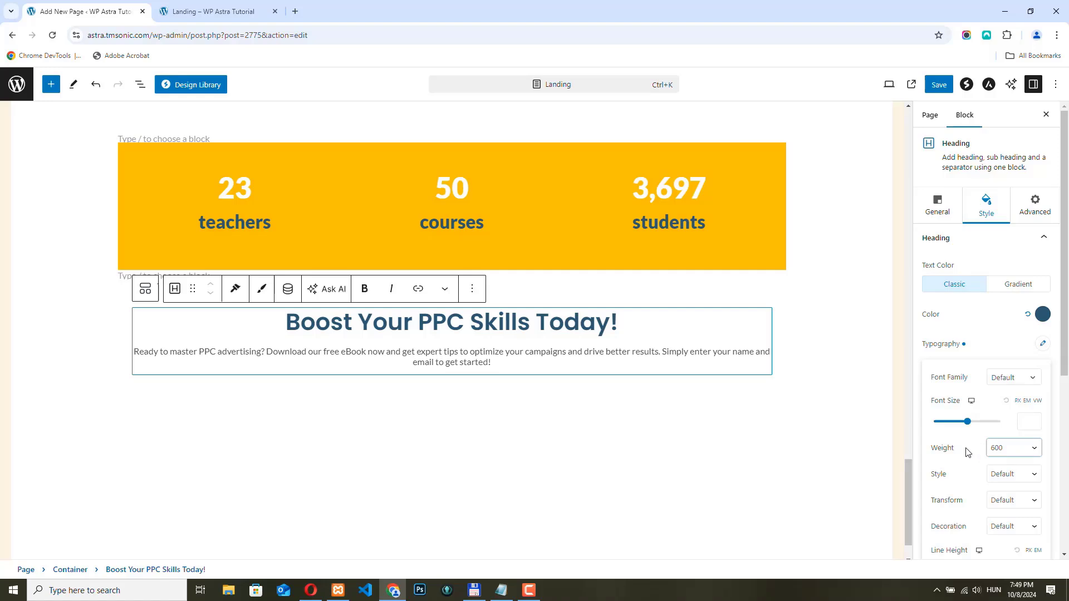
Step: Set the sub heading's font weight to 300 and its font size to 20 px
scroll(968, 453, down, 5)
click(1017, 454)
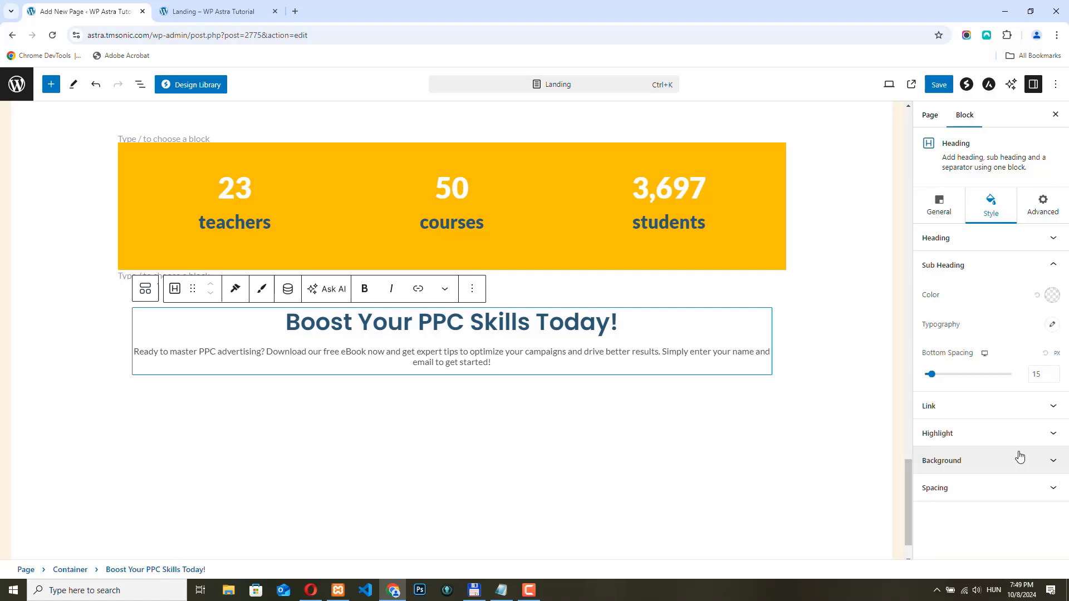
click(1052, 327)
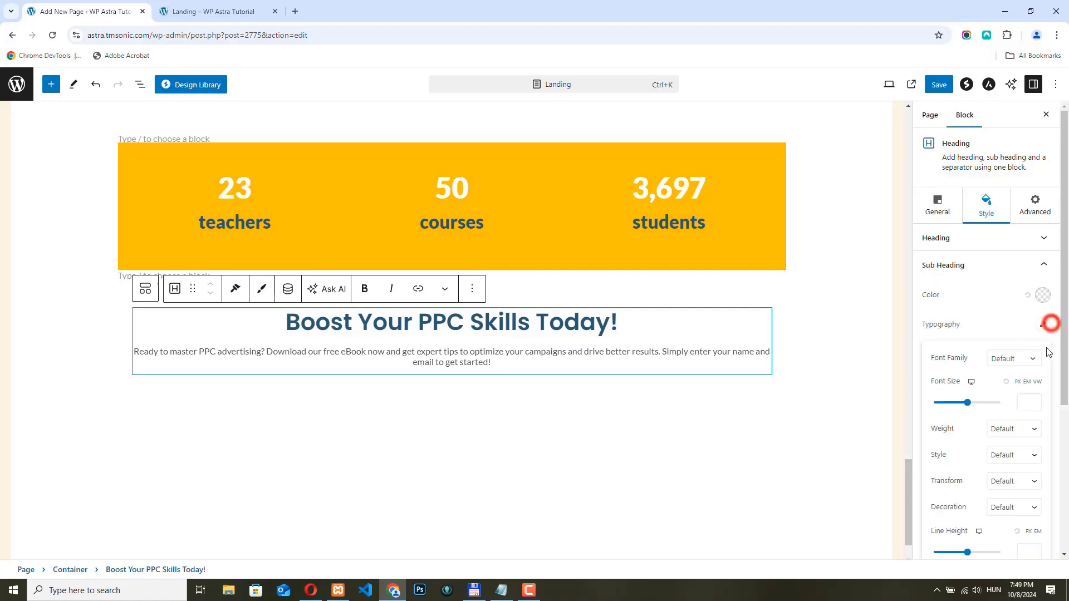
click(1013, 429)
click(1006, 487)
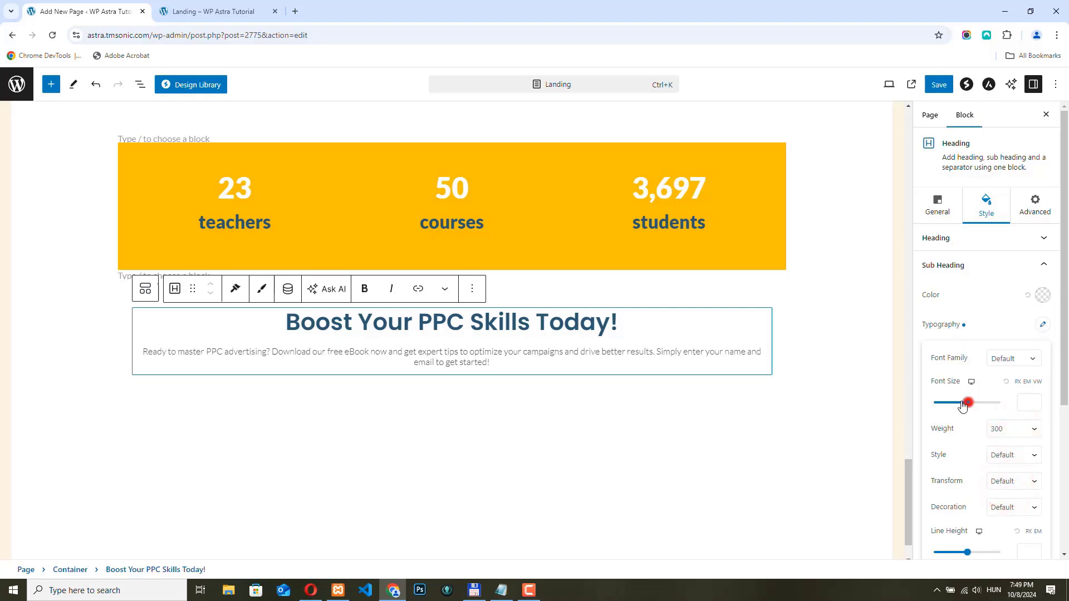
drag(963, 405, 941, 406)
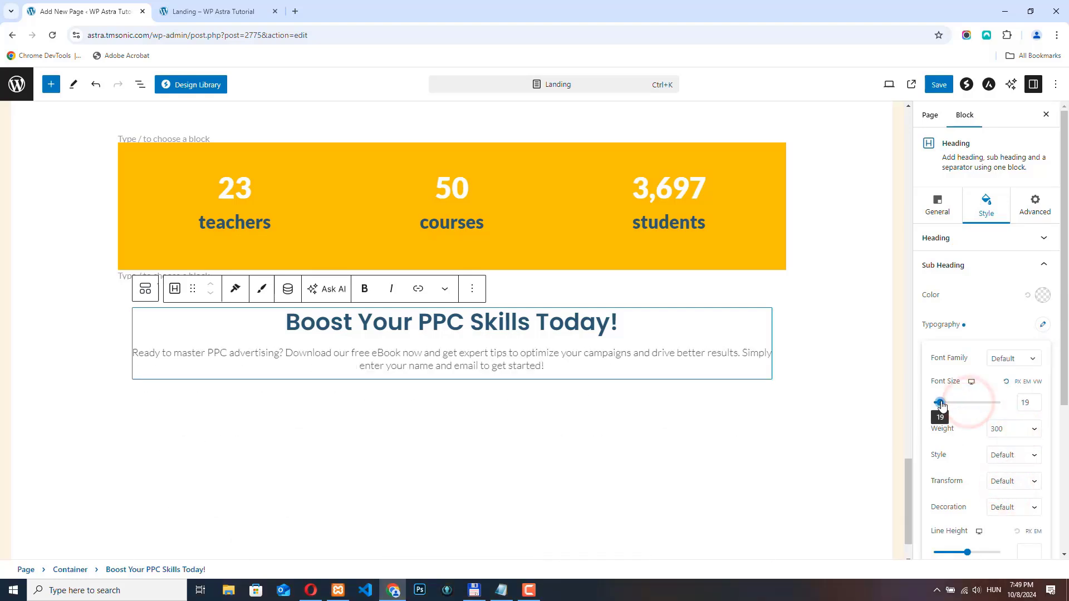
click(1038, 401)
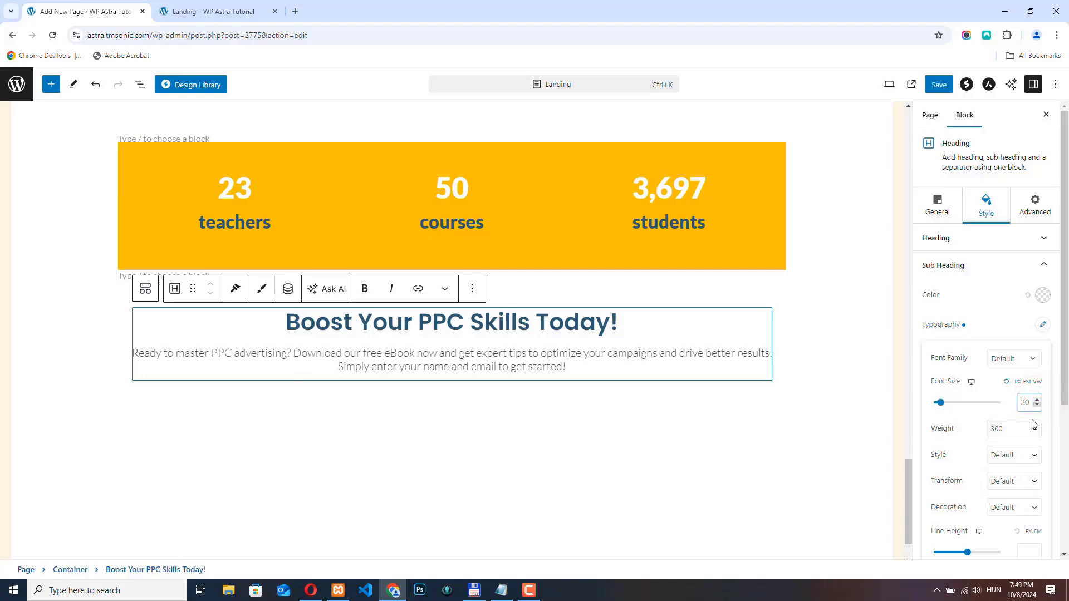
Step: Set the sub heading's line height to 1.7 em
drag(964, 551, 938, 553)
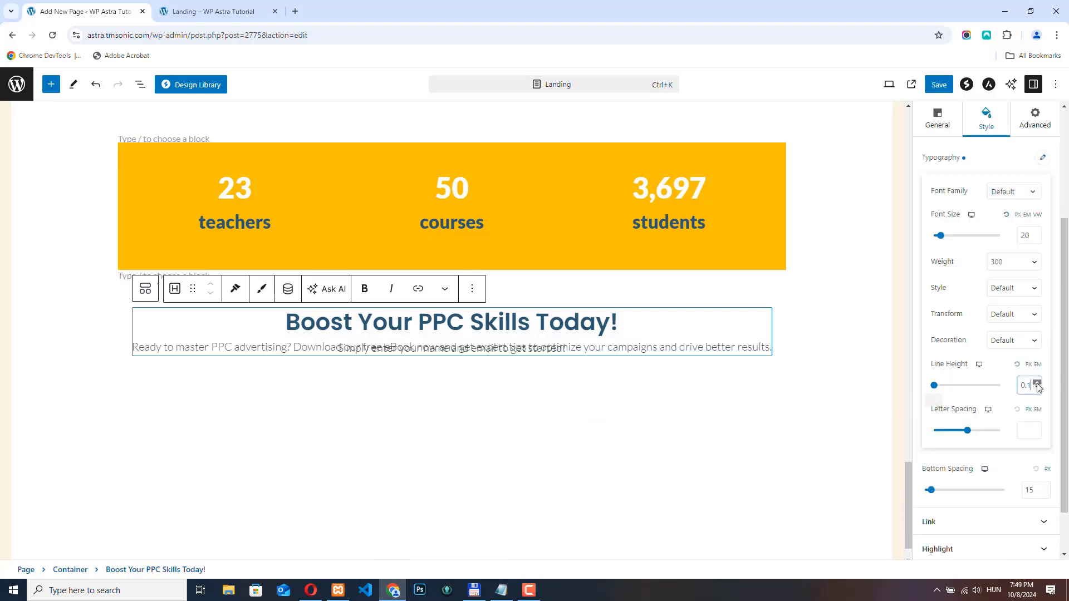
click(1037, 383)
click(1037, 384)
click(1037, 383)
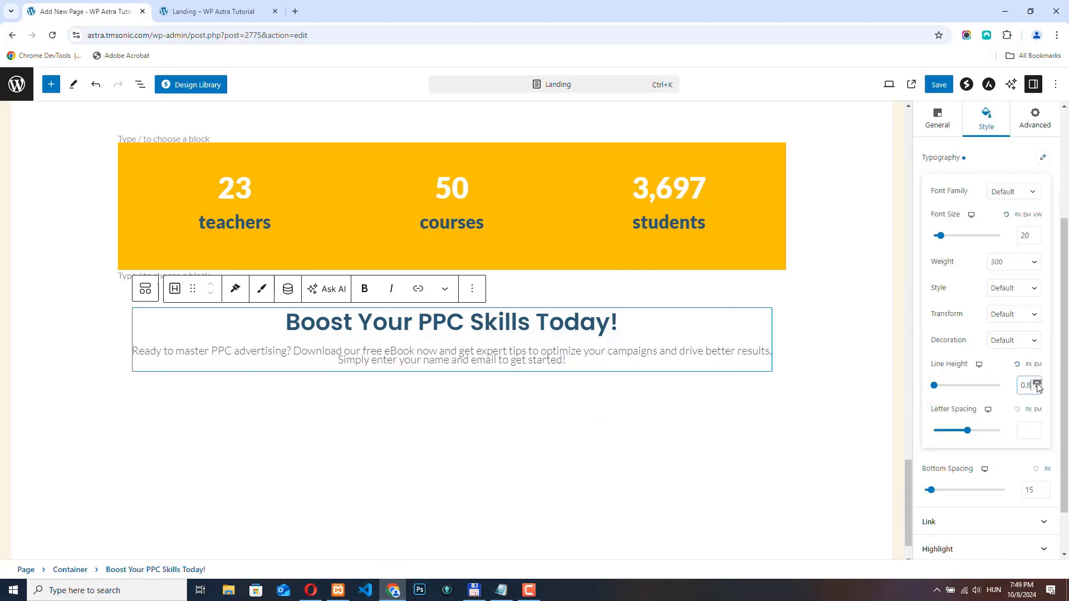
click(1037, 383)
click(1037, 384)
click(1037, 384)
click(1036, 384)
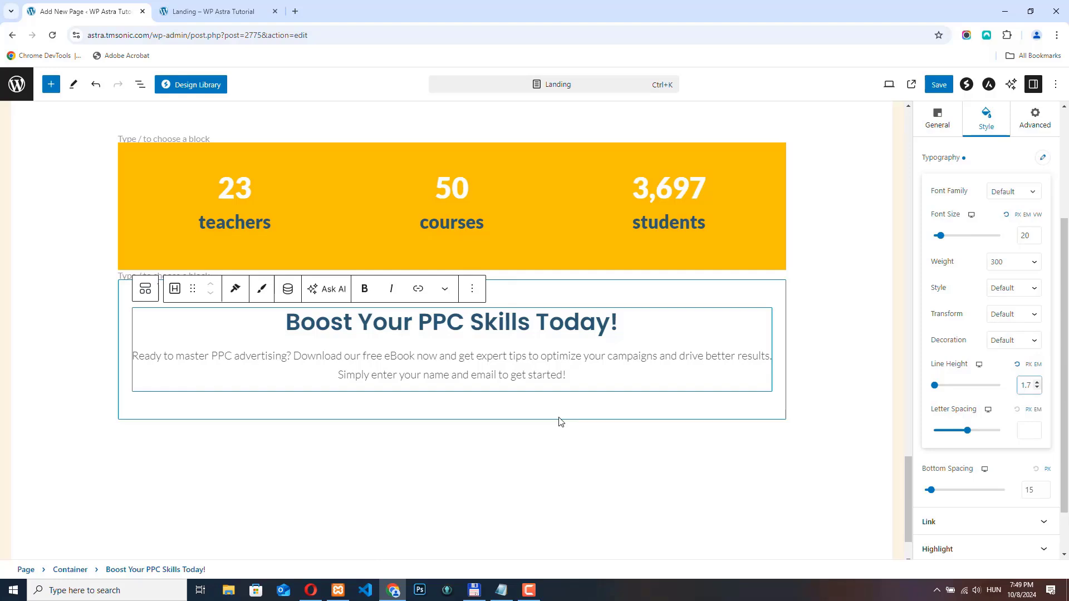
Step: Add a Spectra-style Buttons block inside the white container, below the sub heading text
click(530, 389)
click(766, 385)
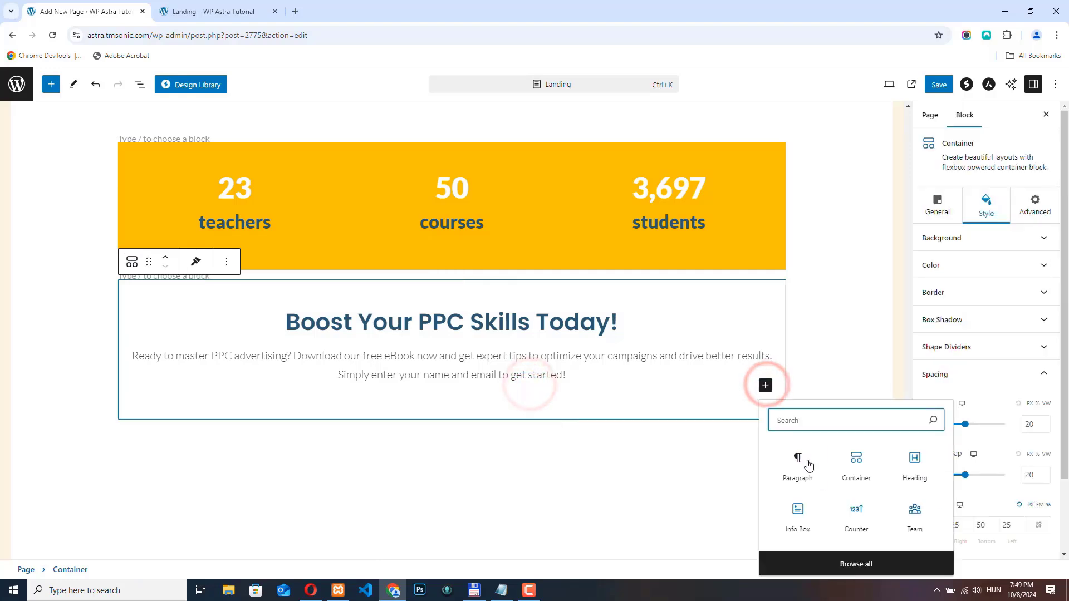
text(button)
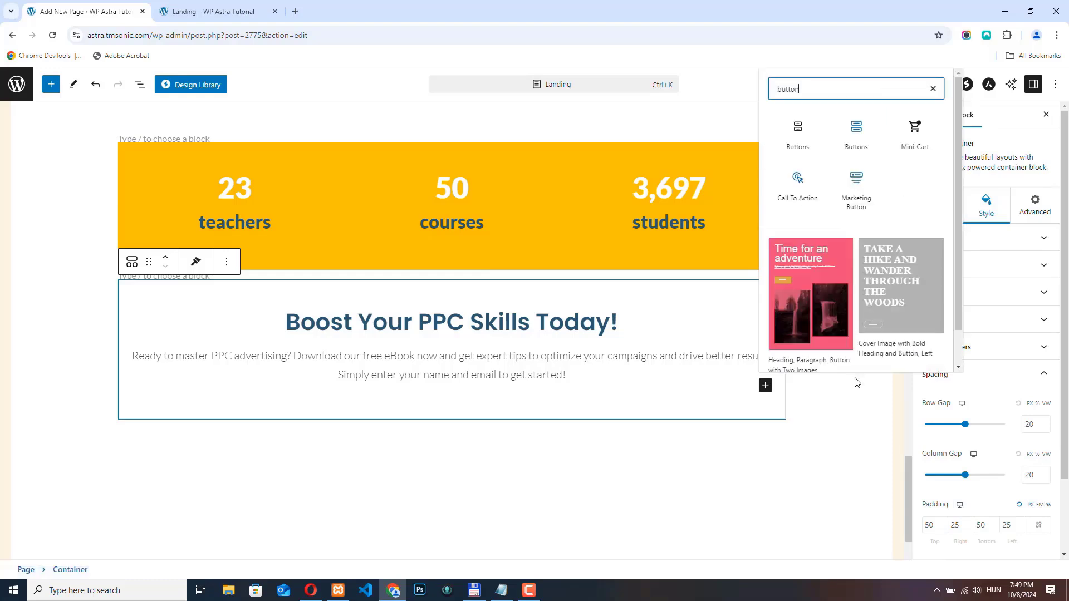
click(856, 134)
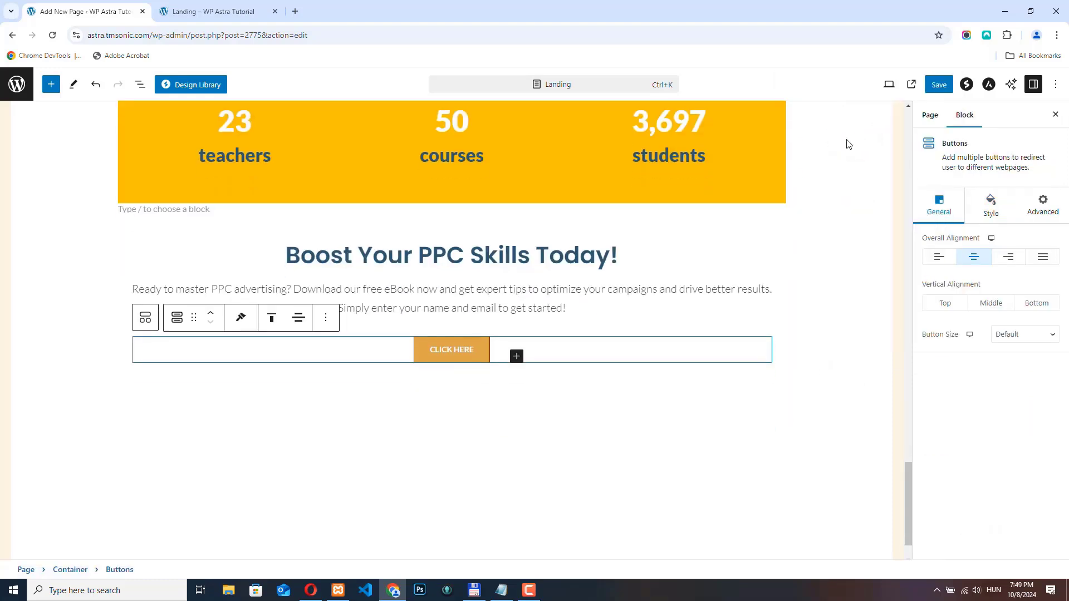
Step: Replace the new button's label with "DOWNLOAD YOUR COPY NOW!"
click(475, 331)
key(BackSpace)
key(BackSpace)
key(BackSpace)
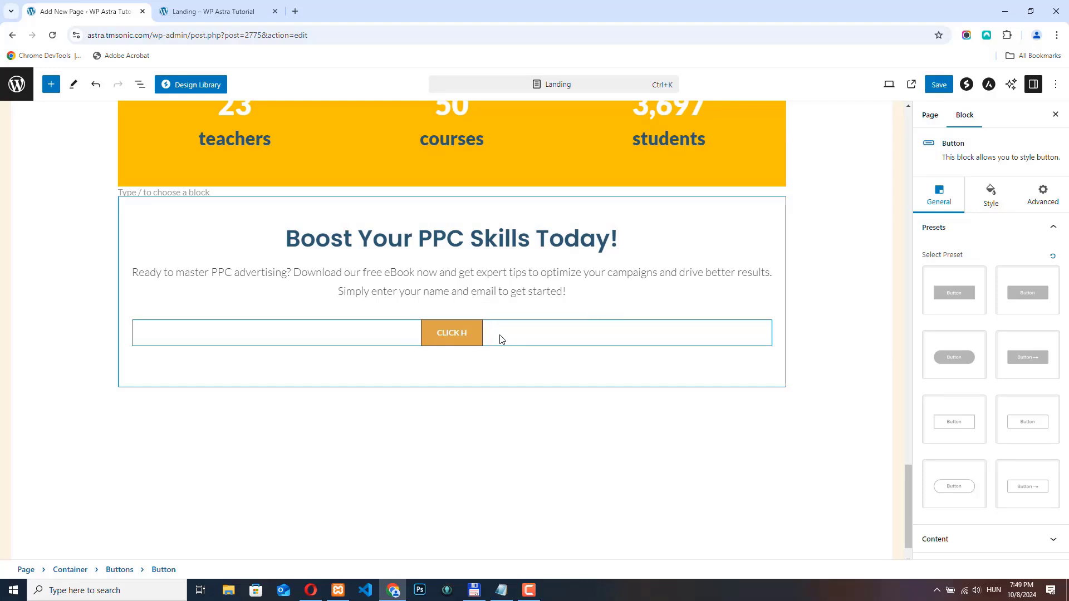
key(BackSpace)
text(D)
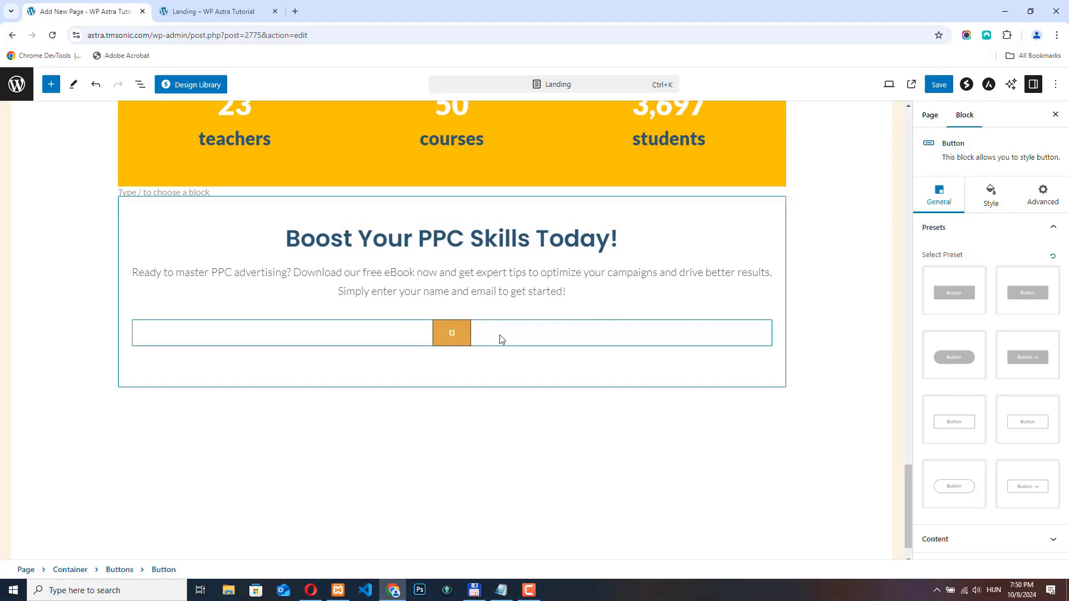
text(OW)
text(NLOAD YOUR COPY NOW!)
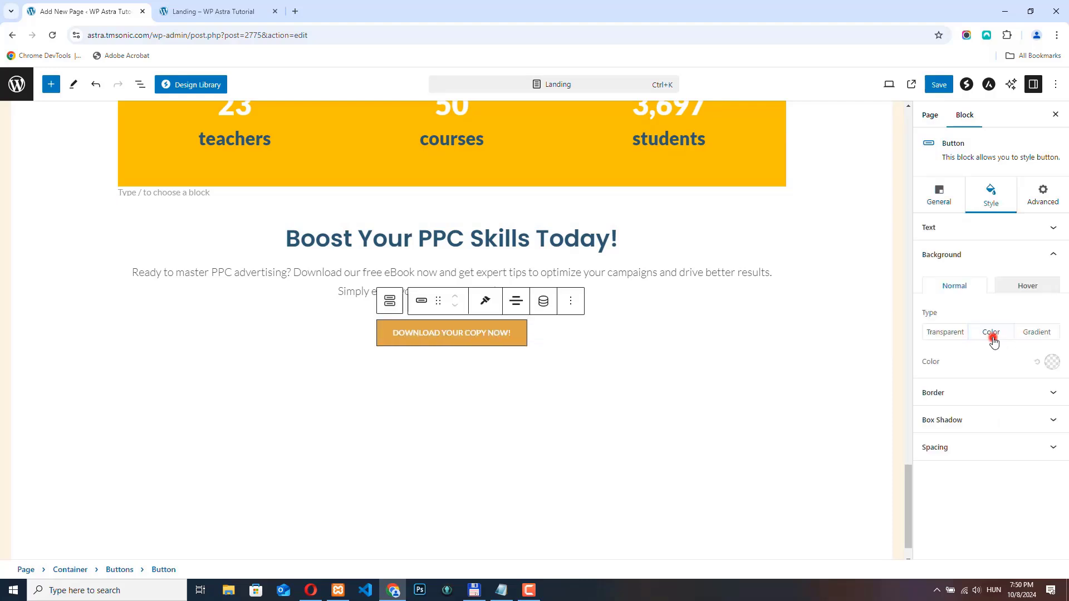
Step: Give the button a solid F55753 background color and set its border style to None
click(1051, 362)
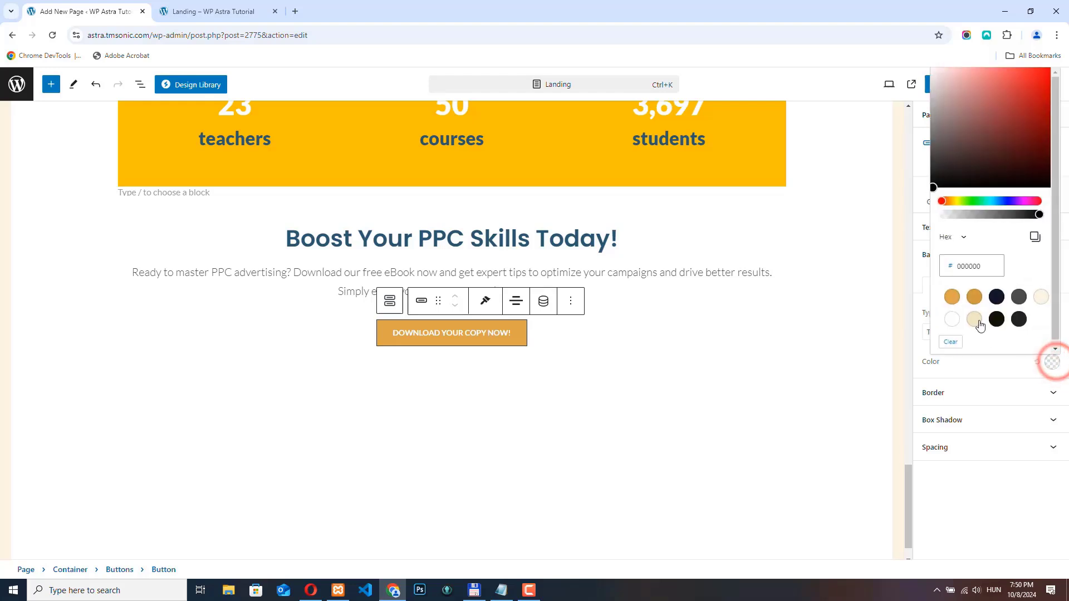
drag(987, 267, 941, 264)
text(F55753)
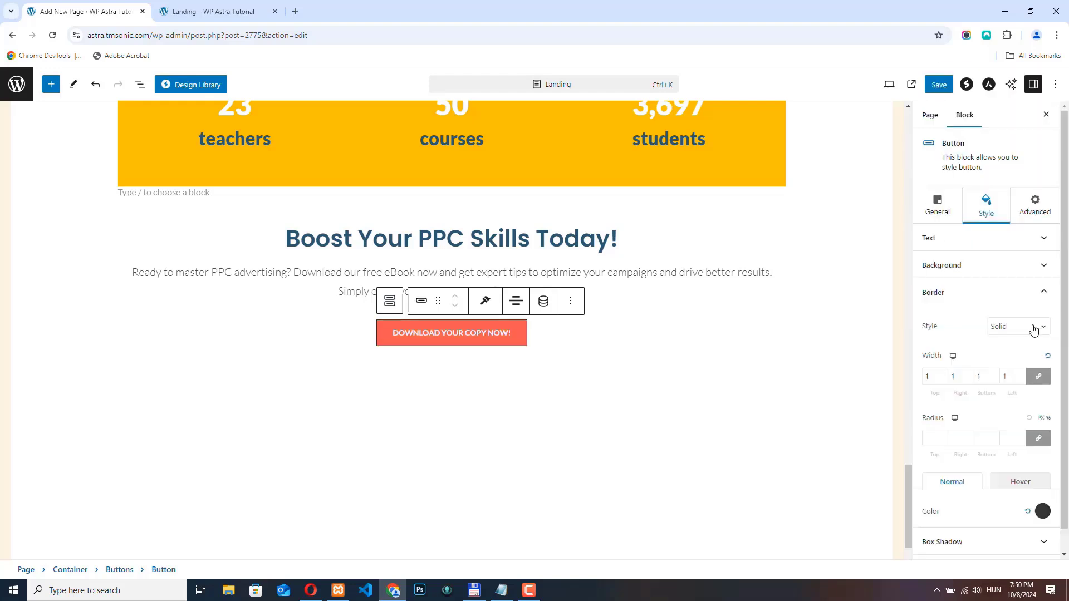
click(1033, 325)
click(1011, 357)
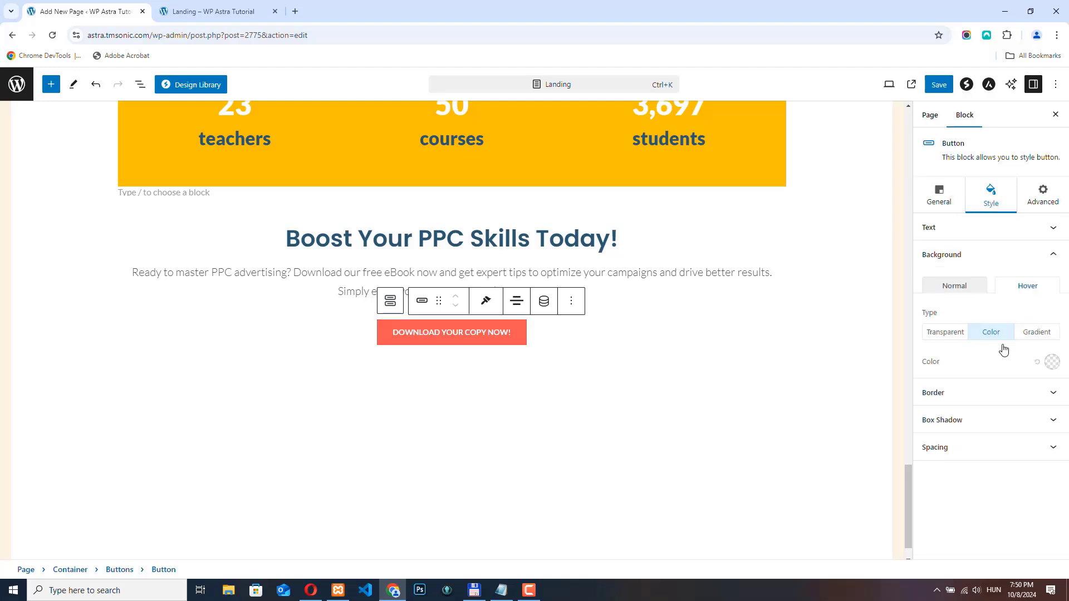
Step: Set the button's hover background to F55753 and darken it to CF4745
click(1051, 363)
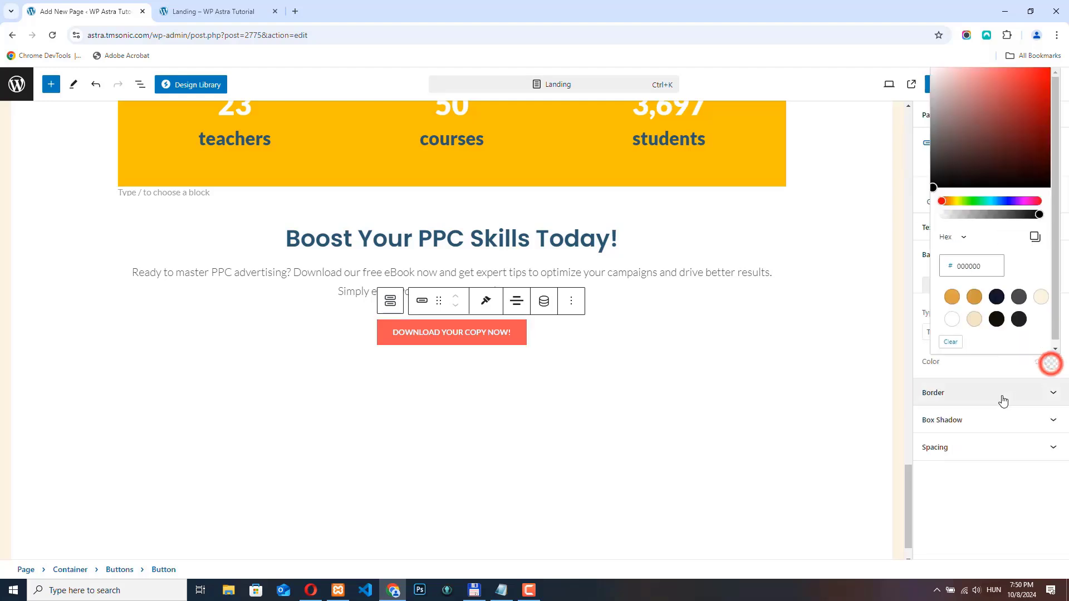
click(980, 266)
text(F55753)
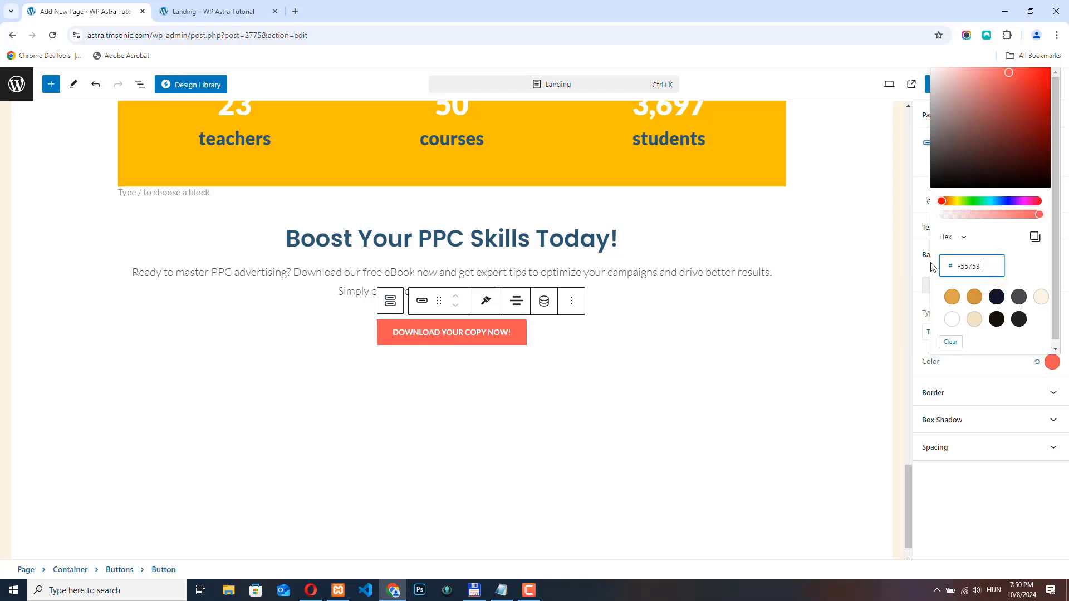
click(1009, 90)
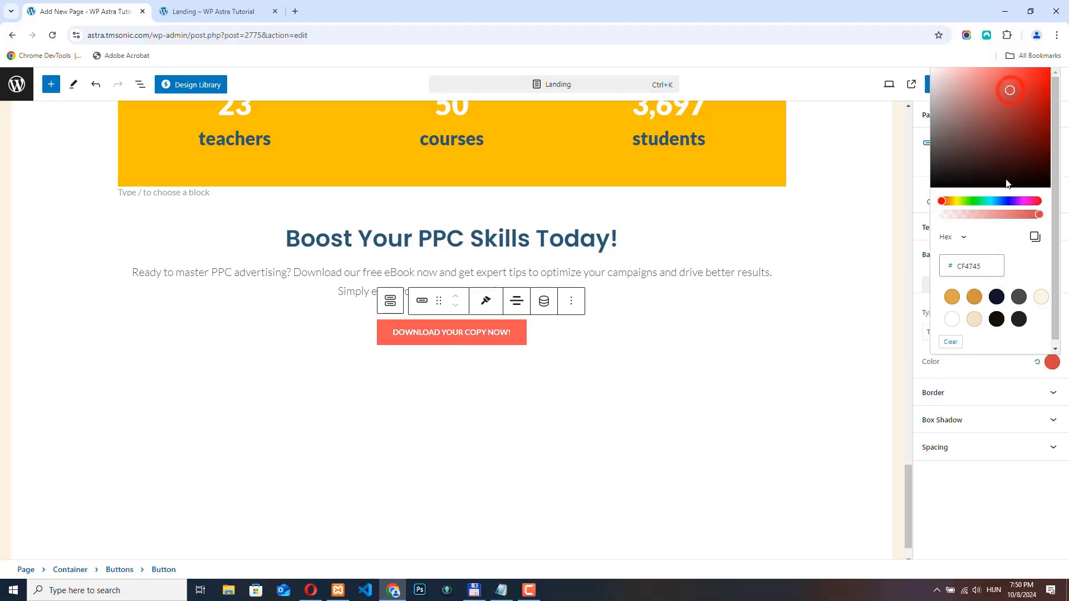
click(920, 272)
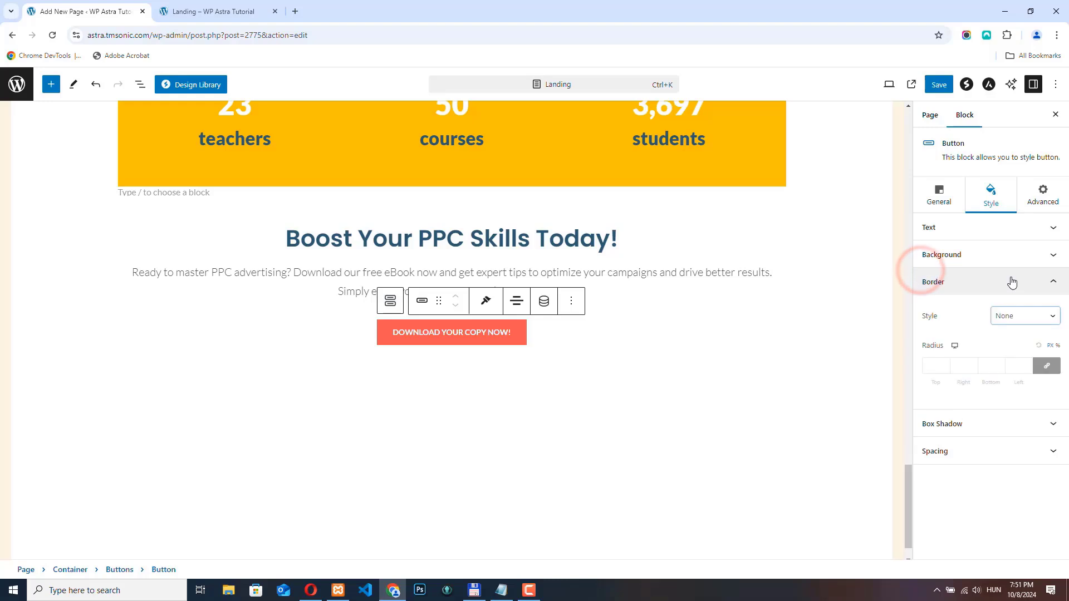
Step: Set the button's border radius to 6 px on all corners and its link to #download
click(946, 365)
text(6)
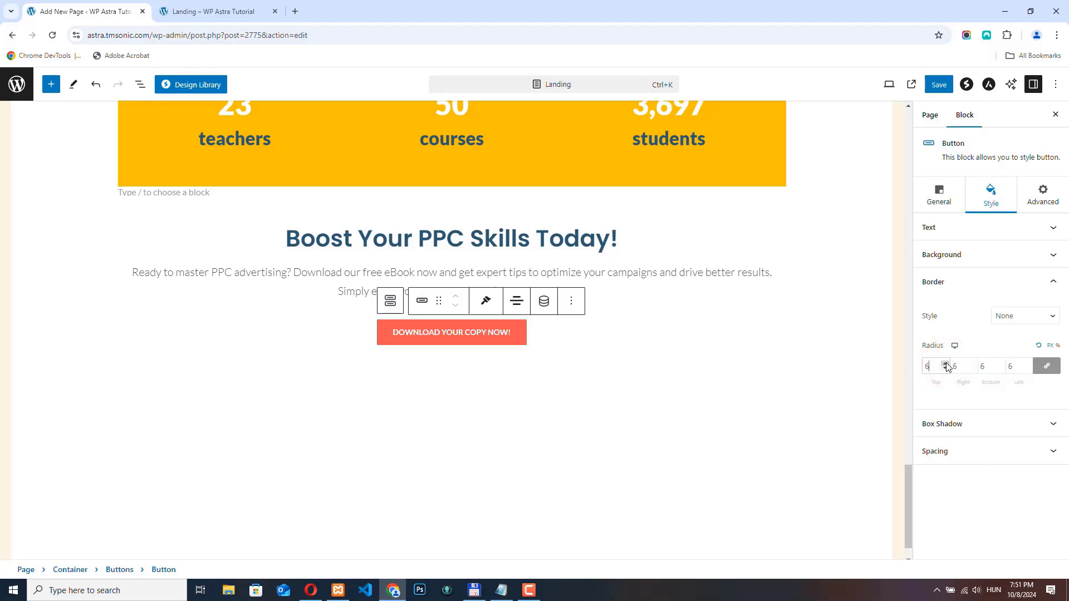
click(941, 201)
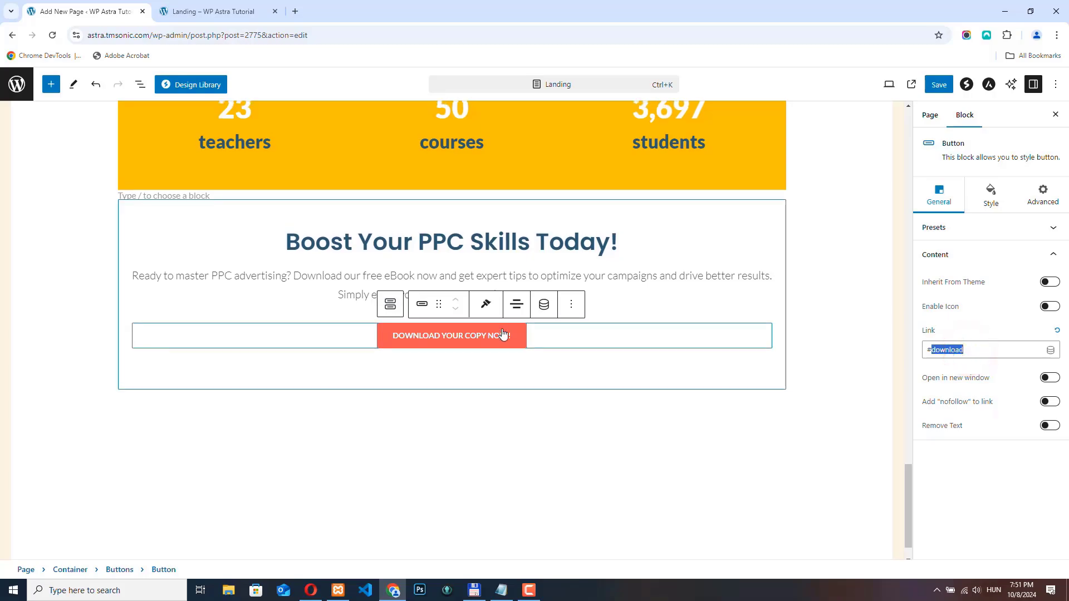
Step: Set the HTML anchor of the container holding "Why Learn With Us?" and the eBook form to download, and save the page
scroll(506, 328, up, 12)
scroll(506, 330, up, 12)
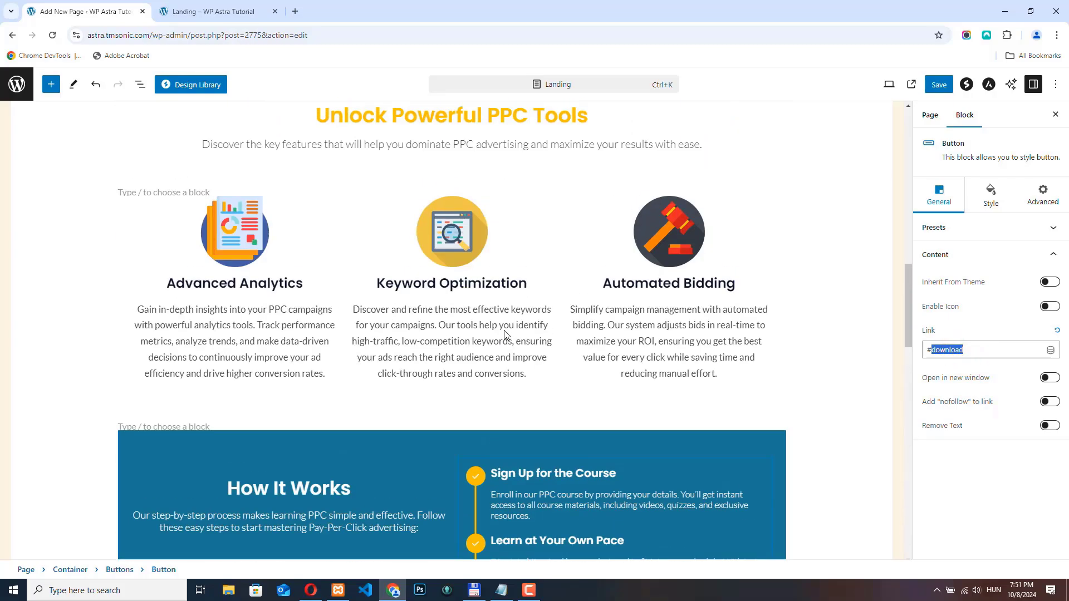
scroll(505, 334, up, 2)
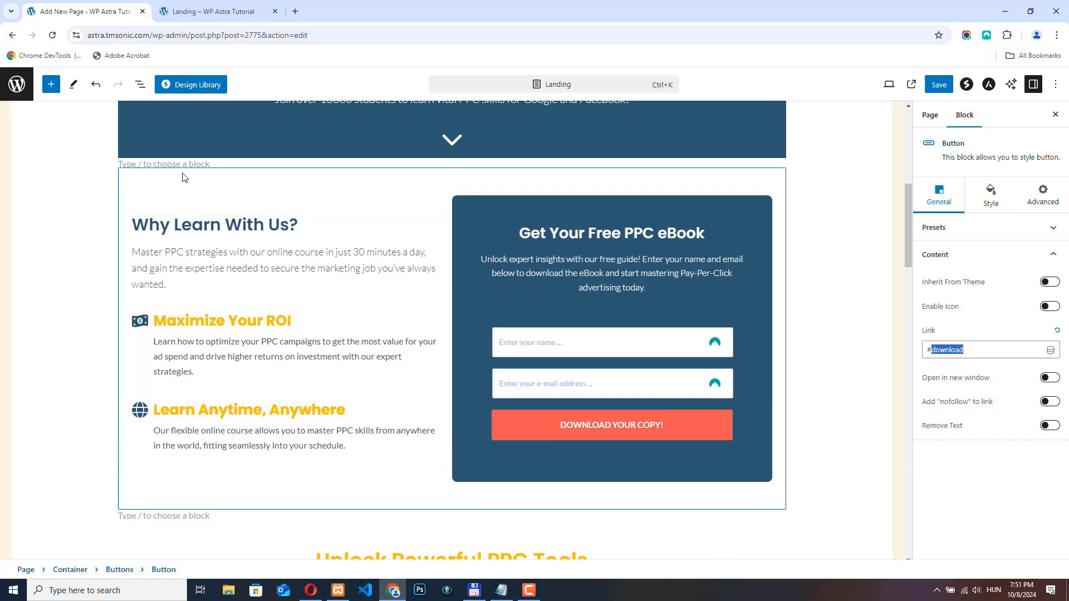
click(130, 180)
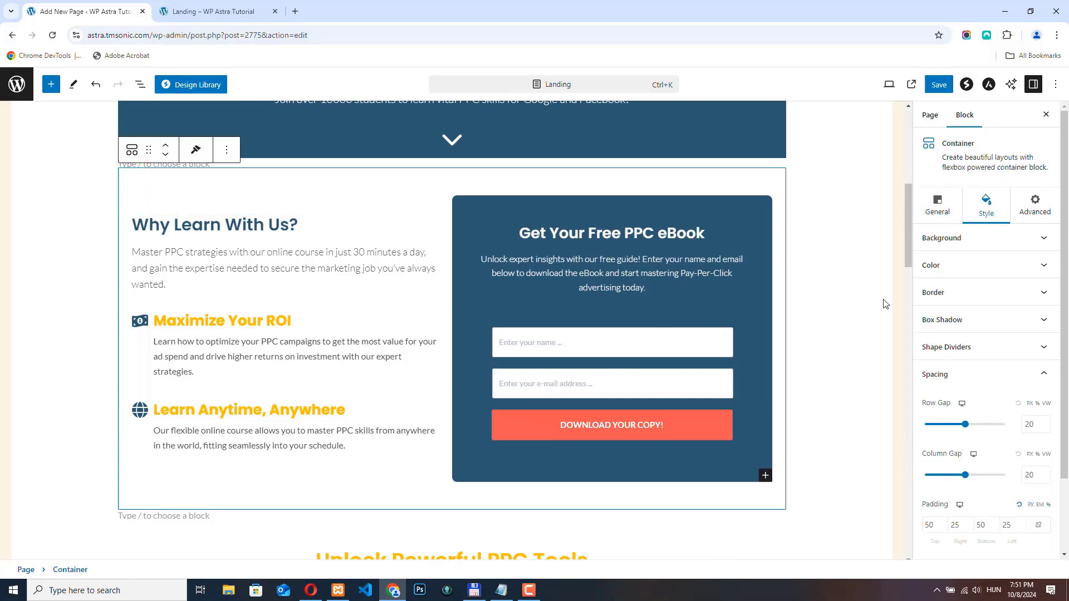
click(1035, 206)
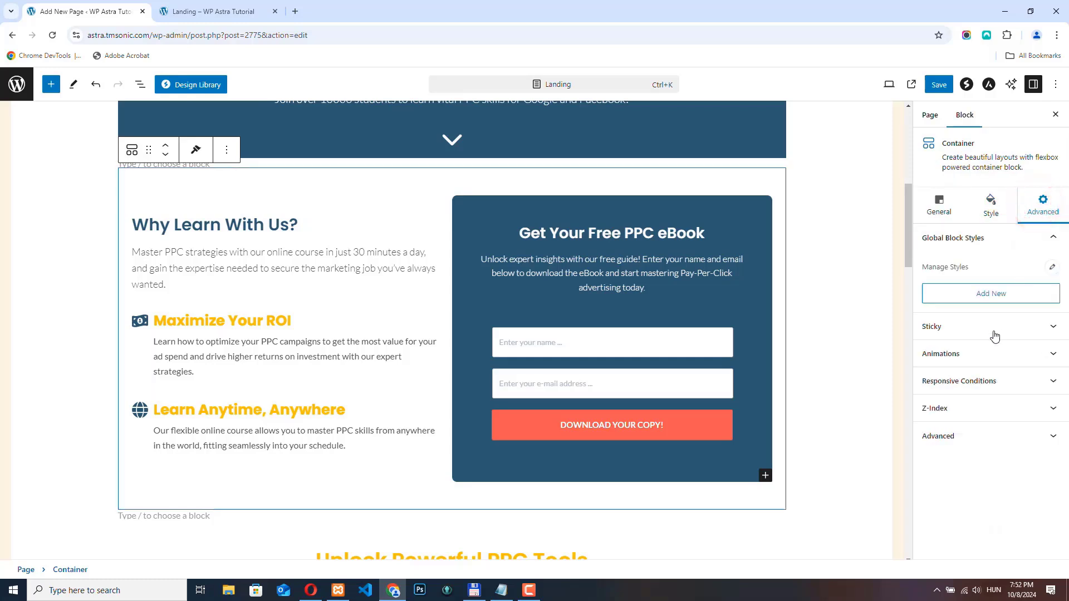
click(975, 436)
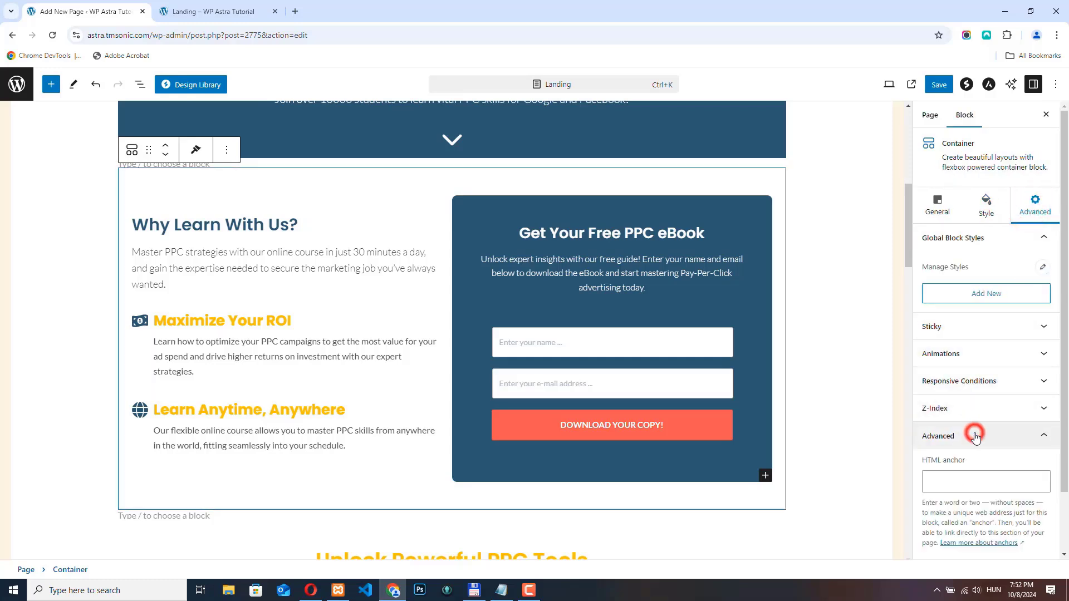
scroll(977, 435, down, 1)
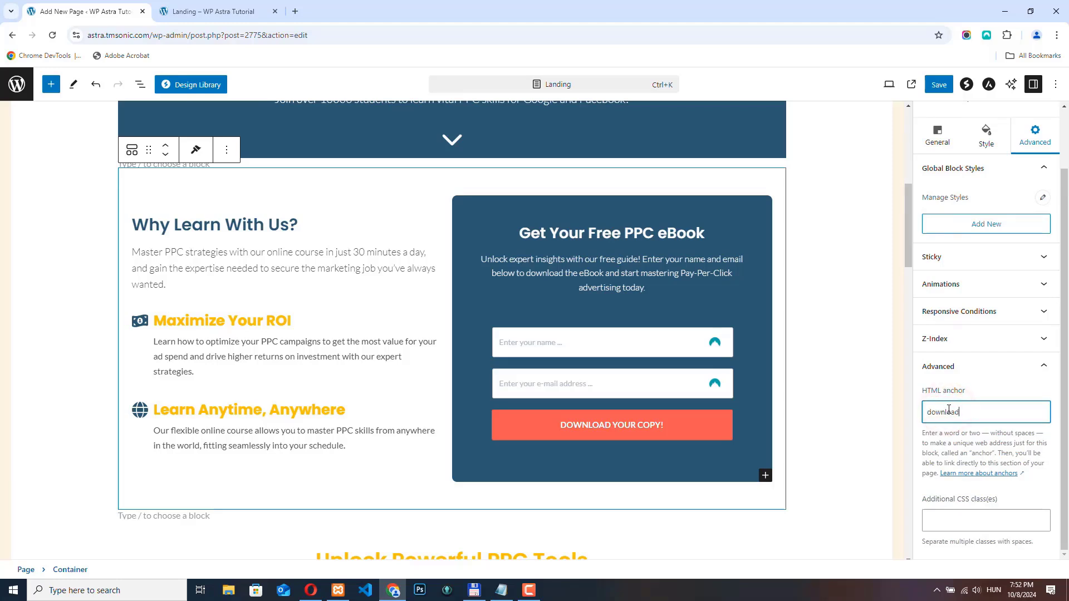
click(938, 84)
Step: Reload the live landing page, test the "DOWNLOAD YOUR COPY NOW!" button's link, and inspect the page's end
click(223, 12)
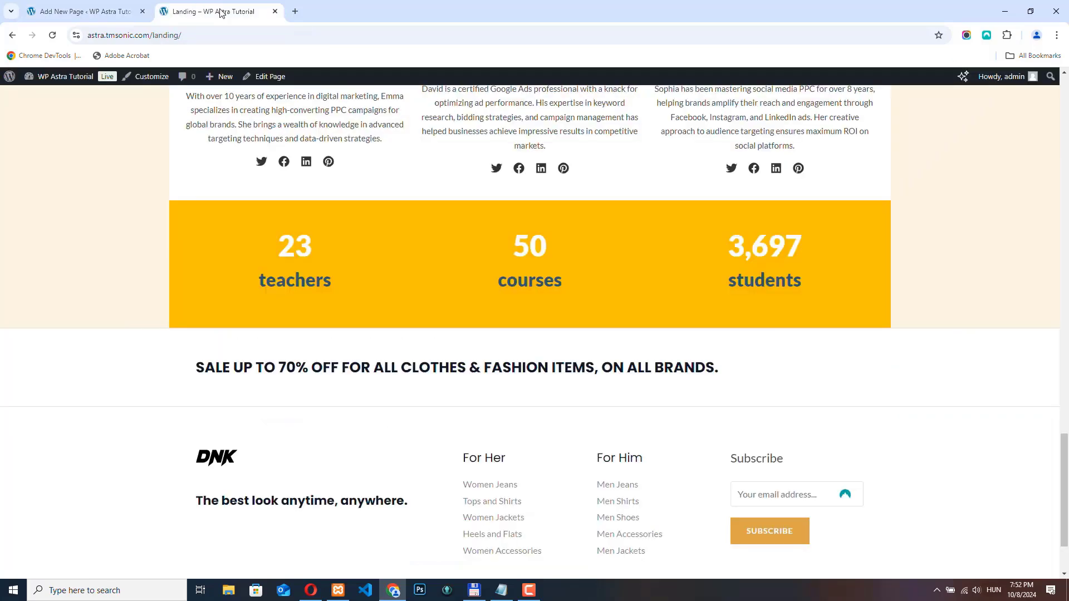
click(52, 37)
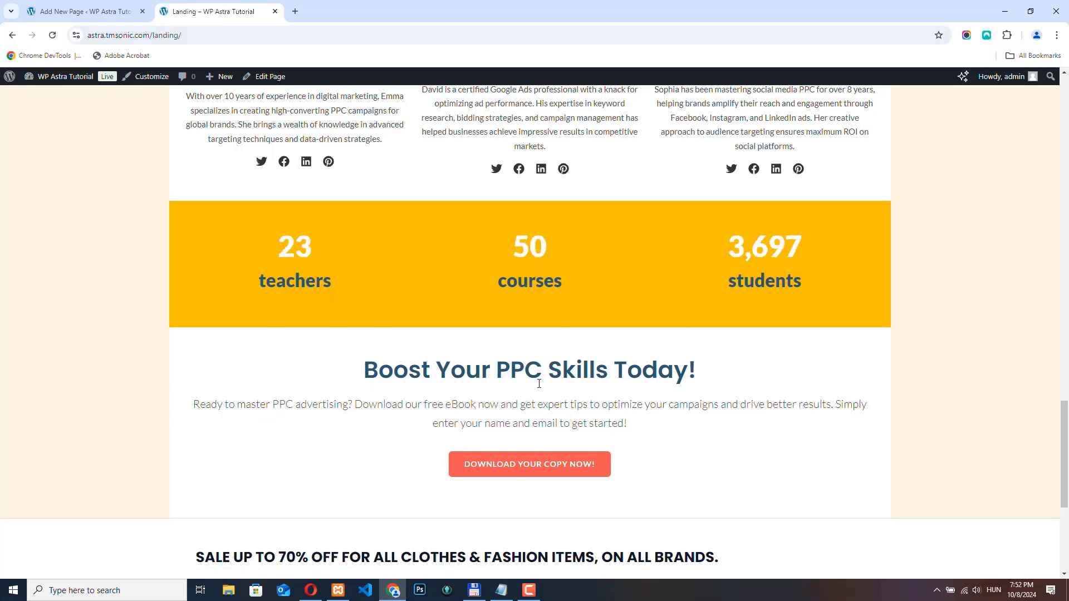
click(564, 467)
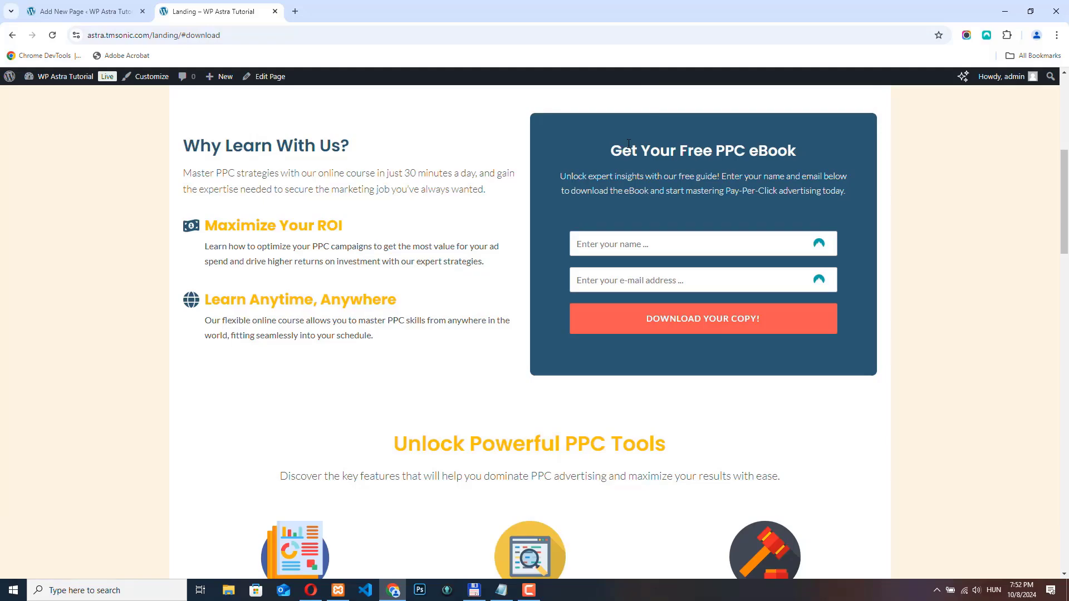
drag(1064, 173, 1064, 490)
scroll(149, 348, up, 2)
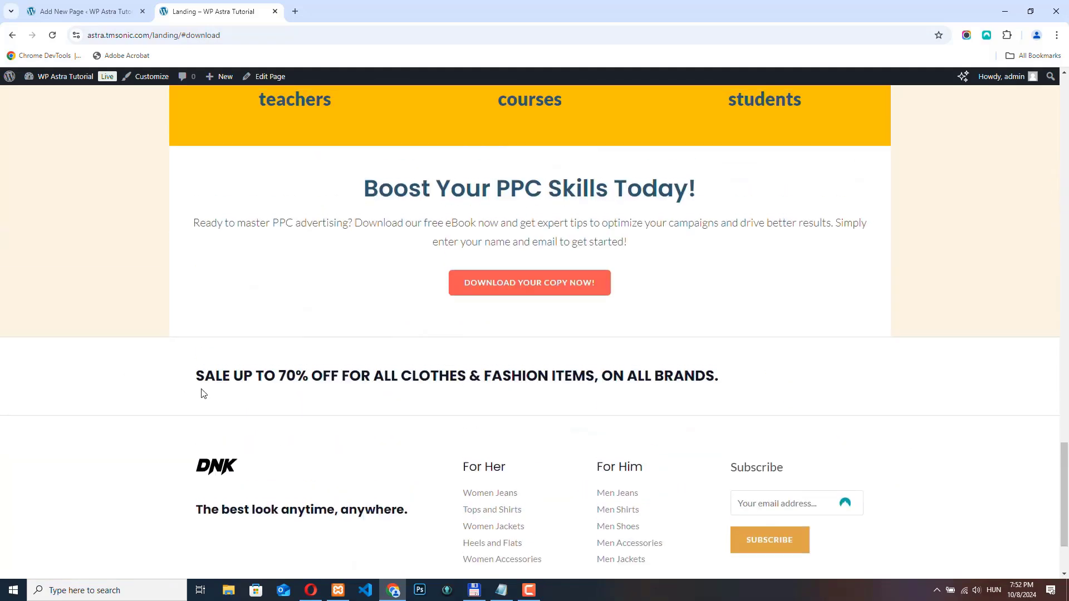
Step: Disable the footer for this page in the Astra settings, save, and reload the live page
click(73, 10)
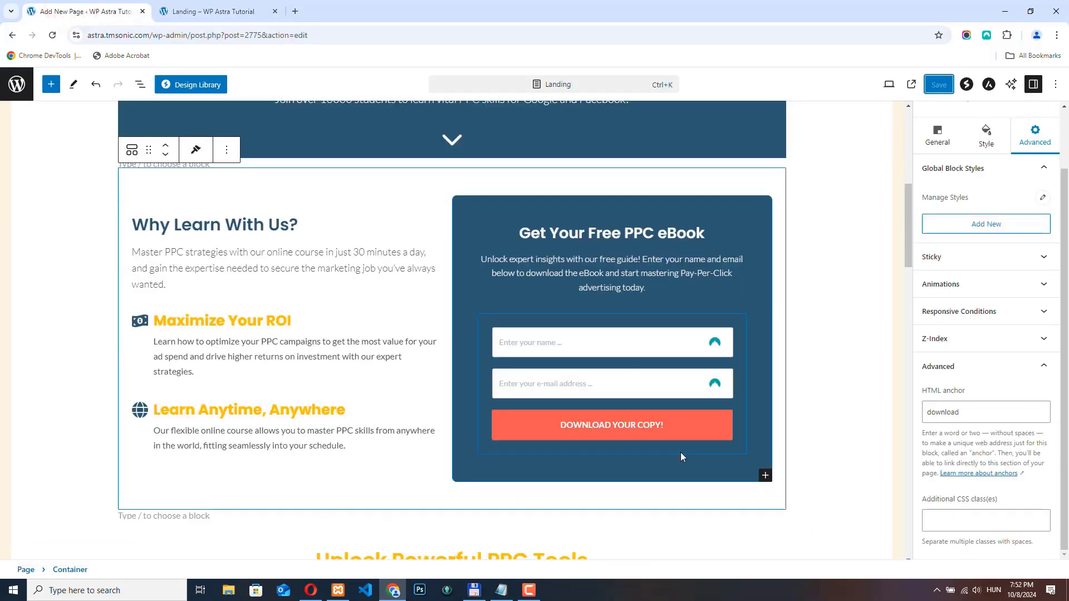
click(989, 84)
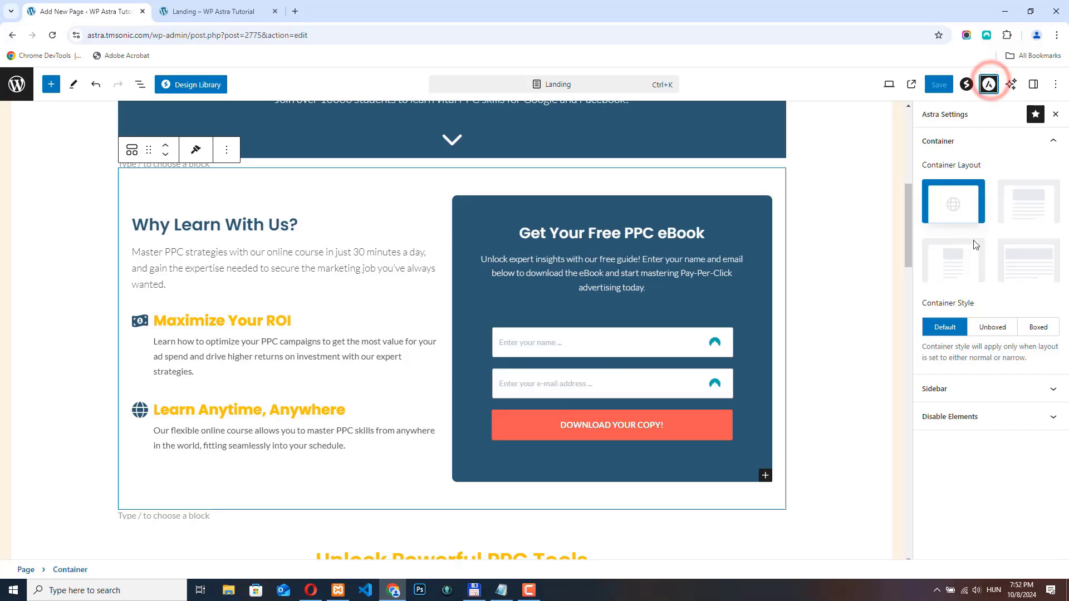
click(1050, 414)
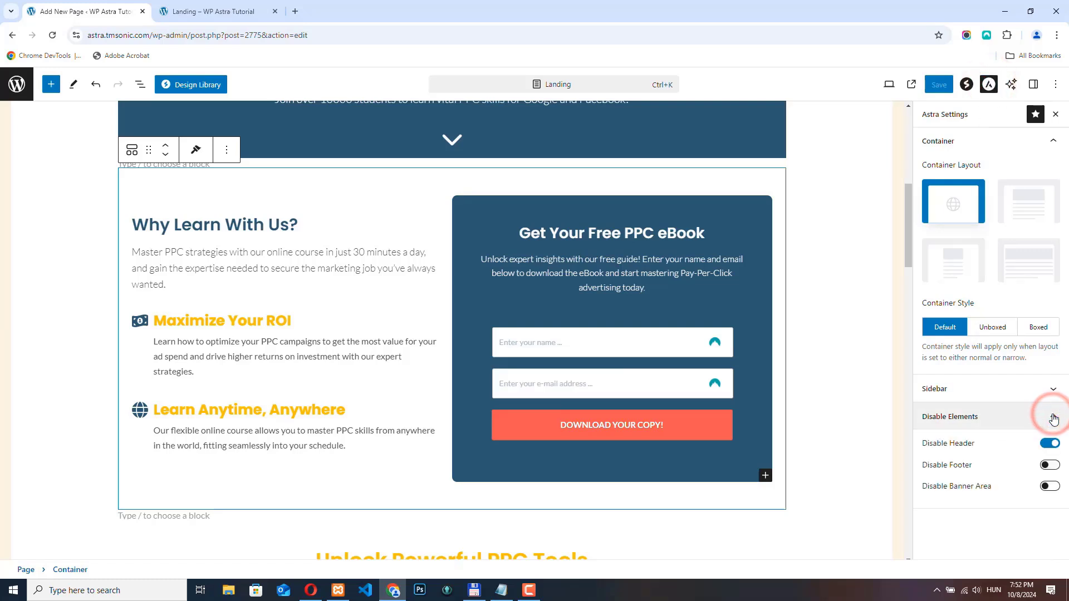
click(1046, 466)
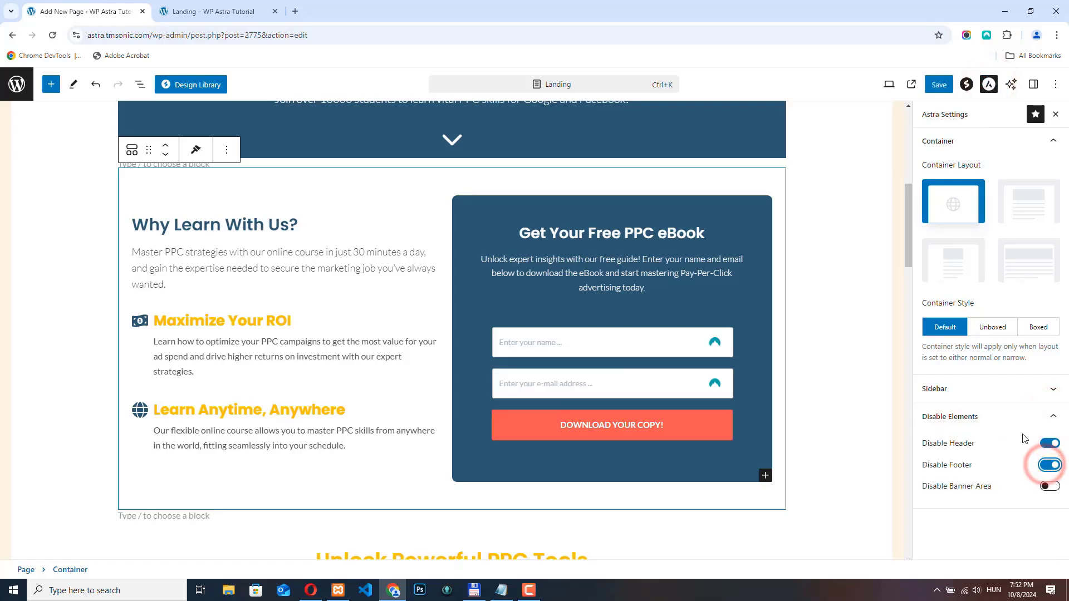
click(939, 85)
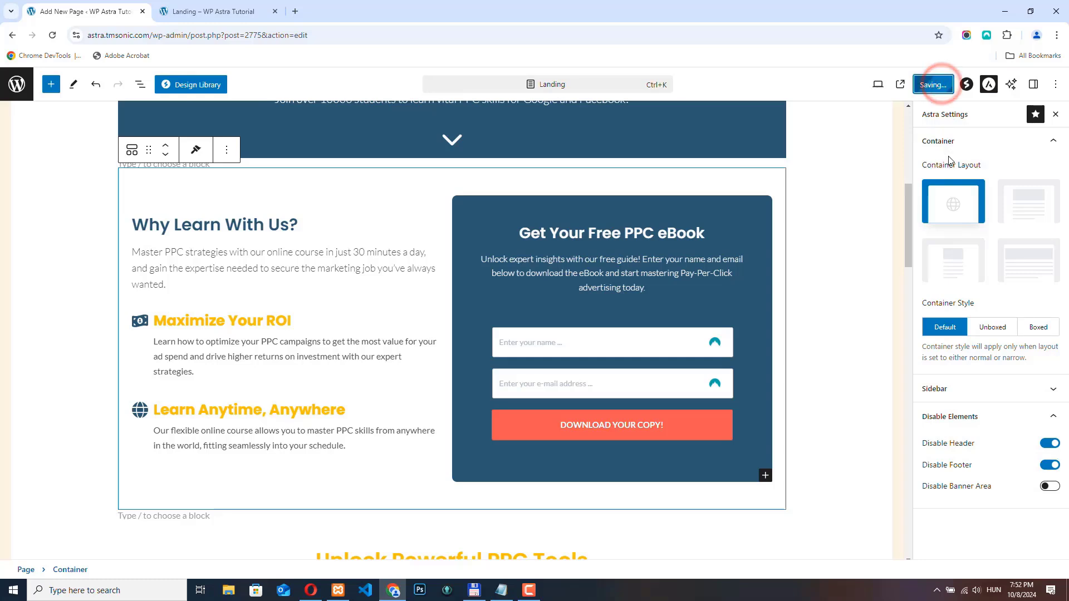
click(214, 11)
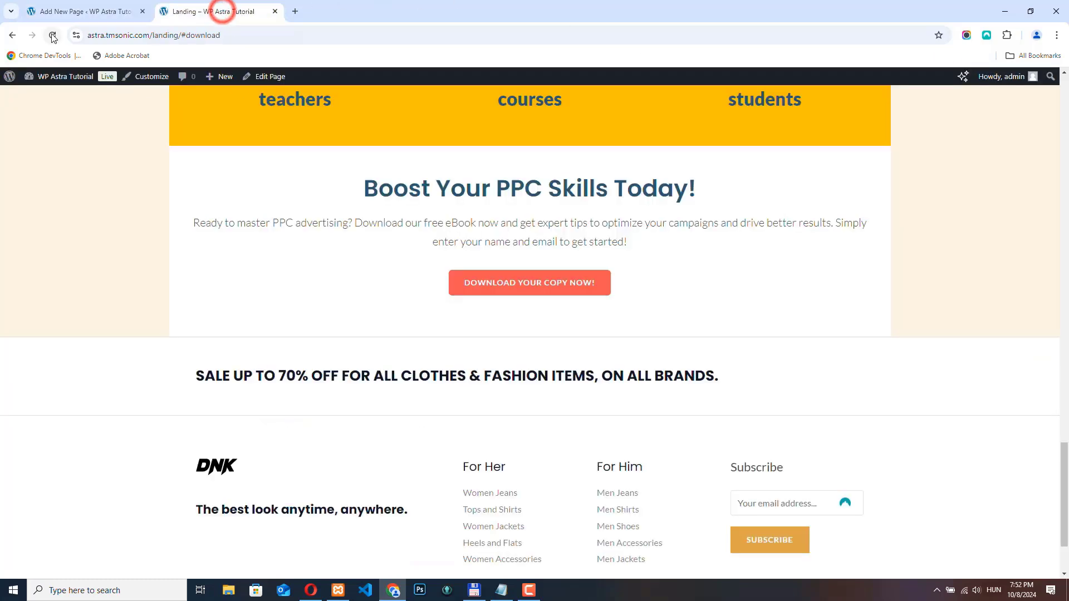
click(53, 35)
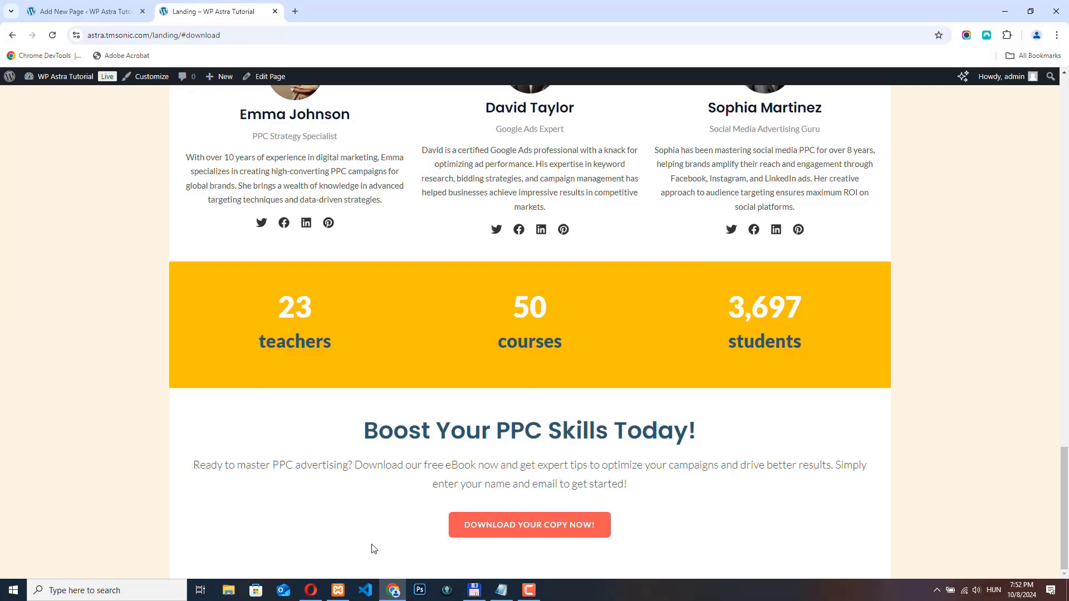
Step: Add a one-column container below the "Boost Your PPC Skills Today!" section and set its width to Boxed
click(73, 11)
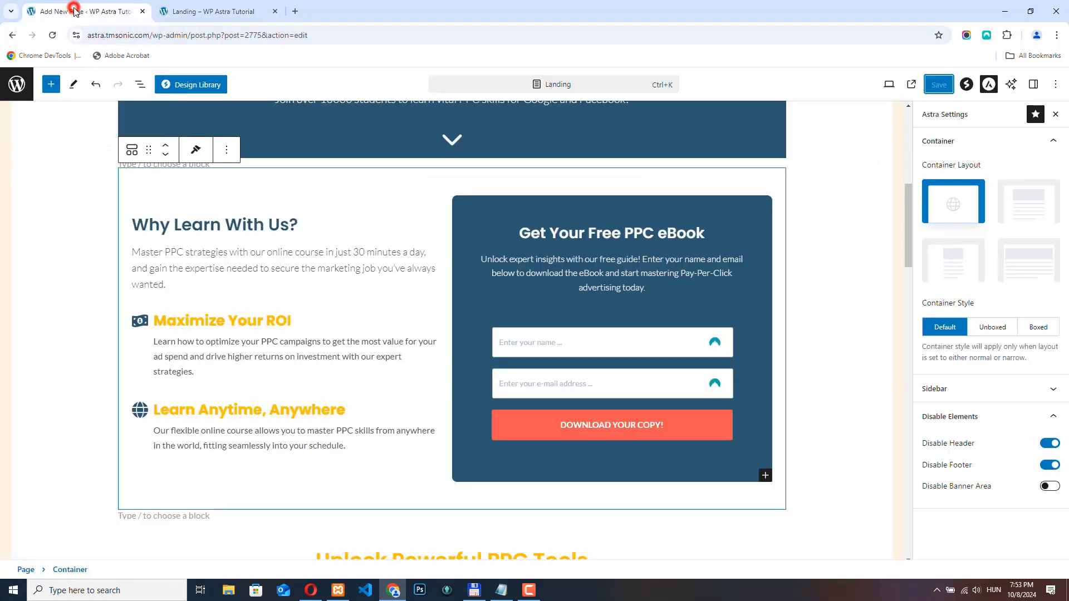
scroll(354, 314, down, 20)
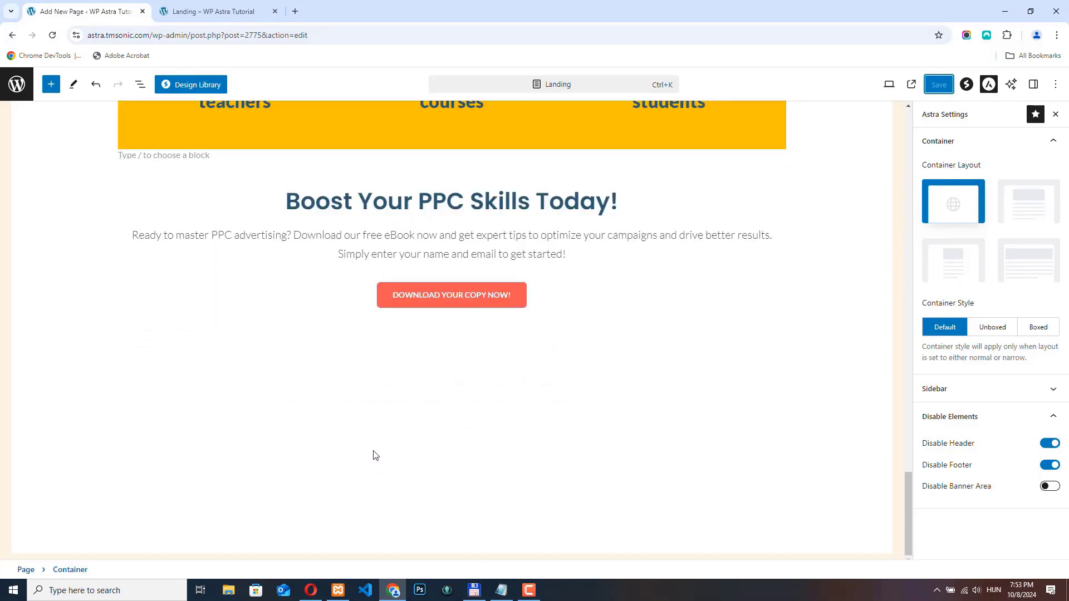
click(402, 393)
click(51, 84)
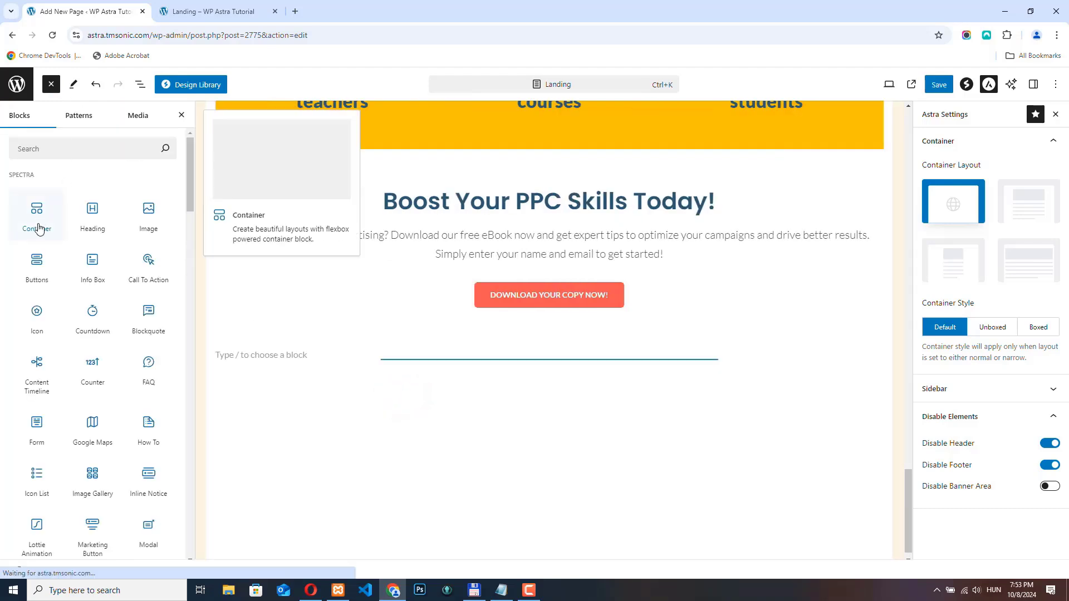
click(37, 211)
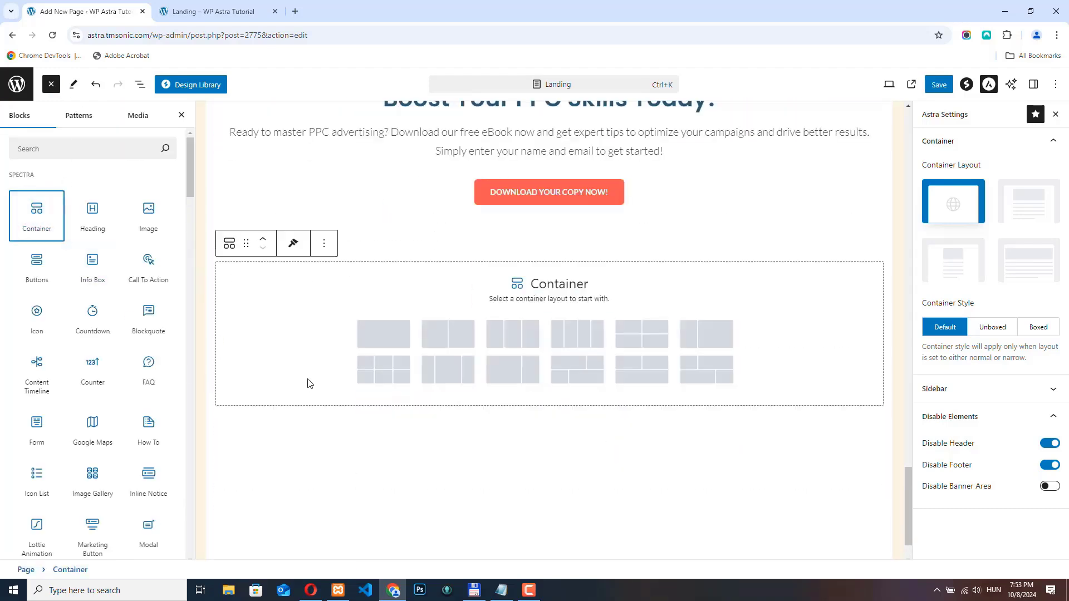
click(378, 336)
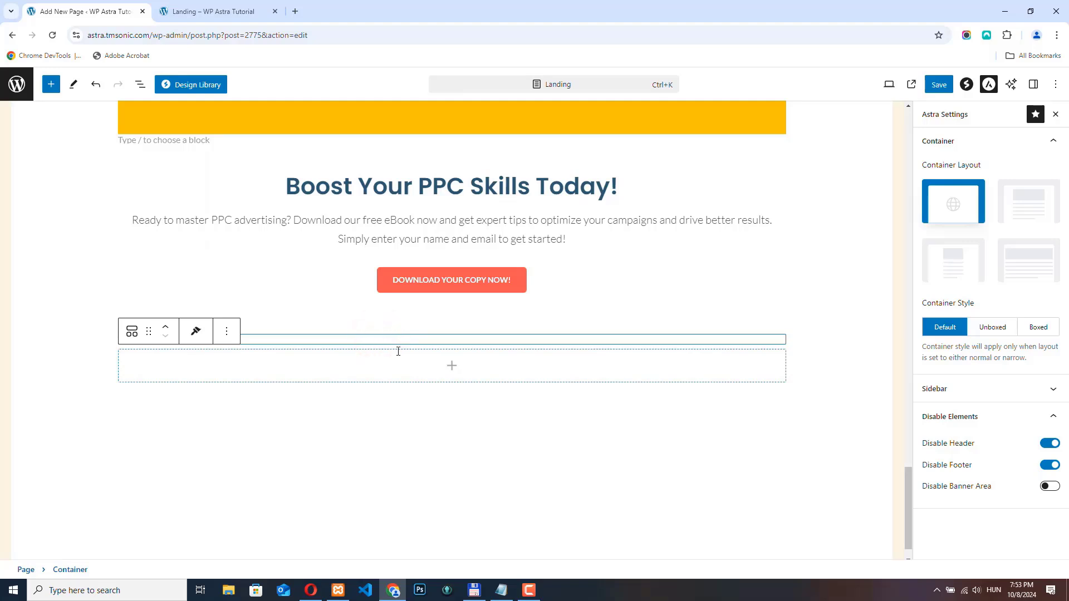
click(986, 285)
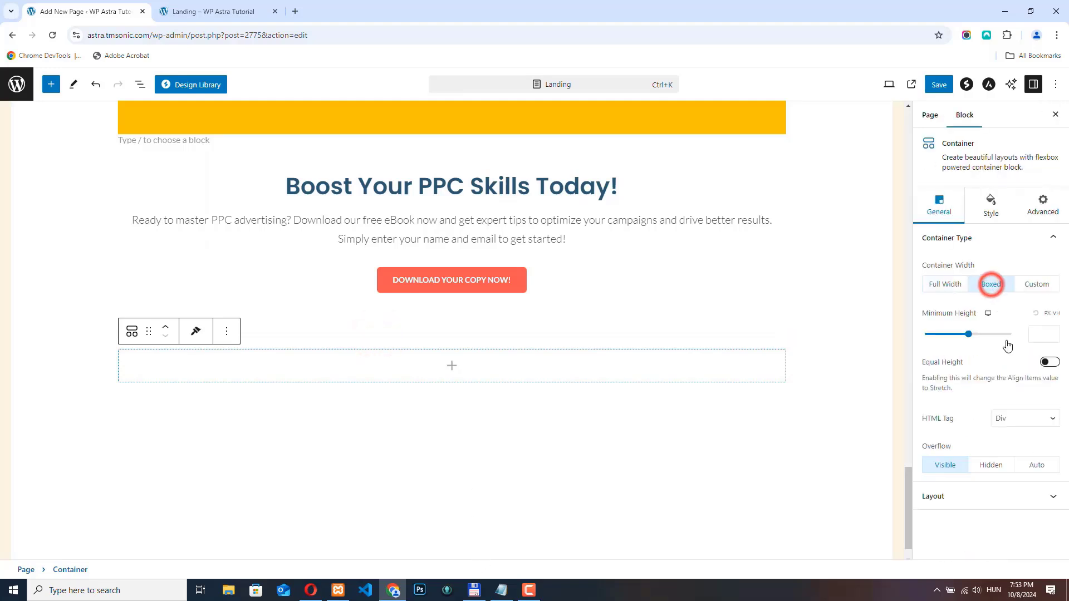
Step: Give the new container a solid 2C5871 background color
click(990, 207)
click(1000, 268)
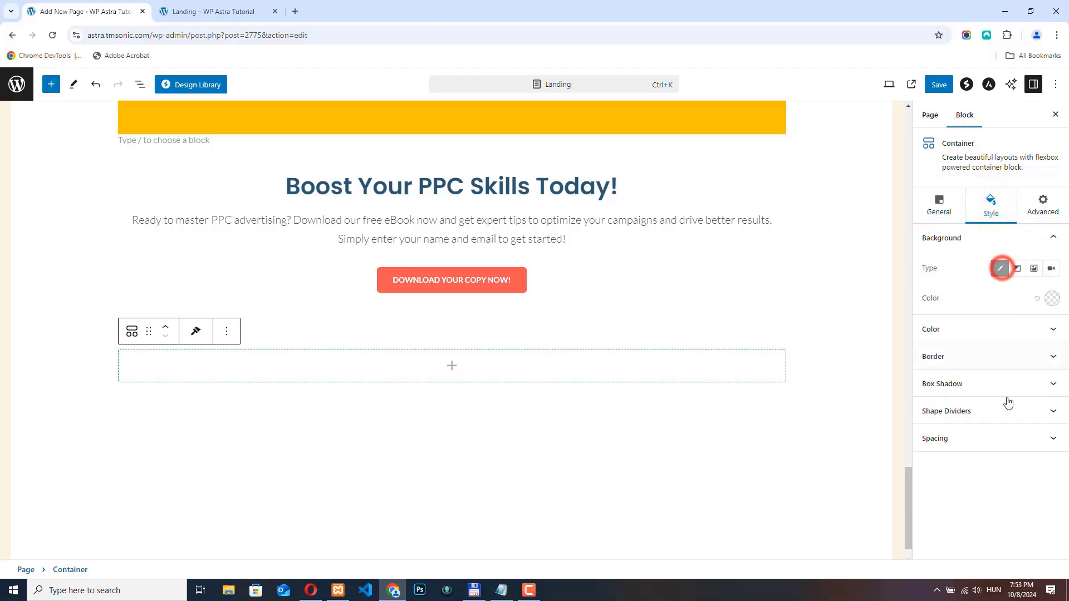
click(1052, 298)
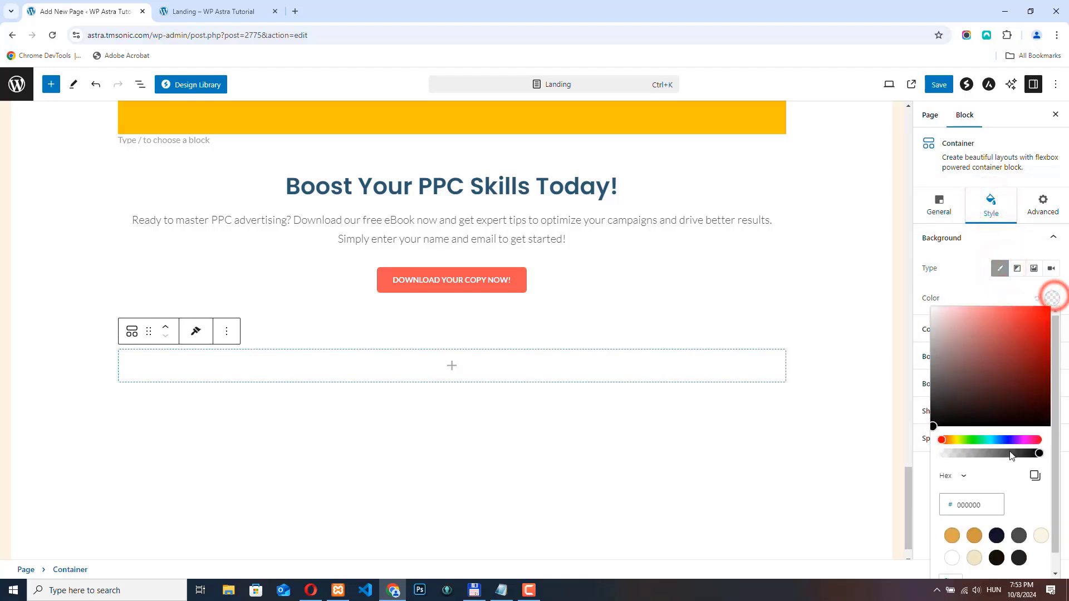
double_click(983, 505)
text(2C5871)
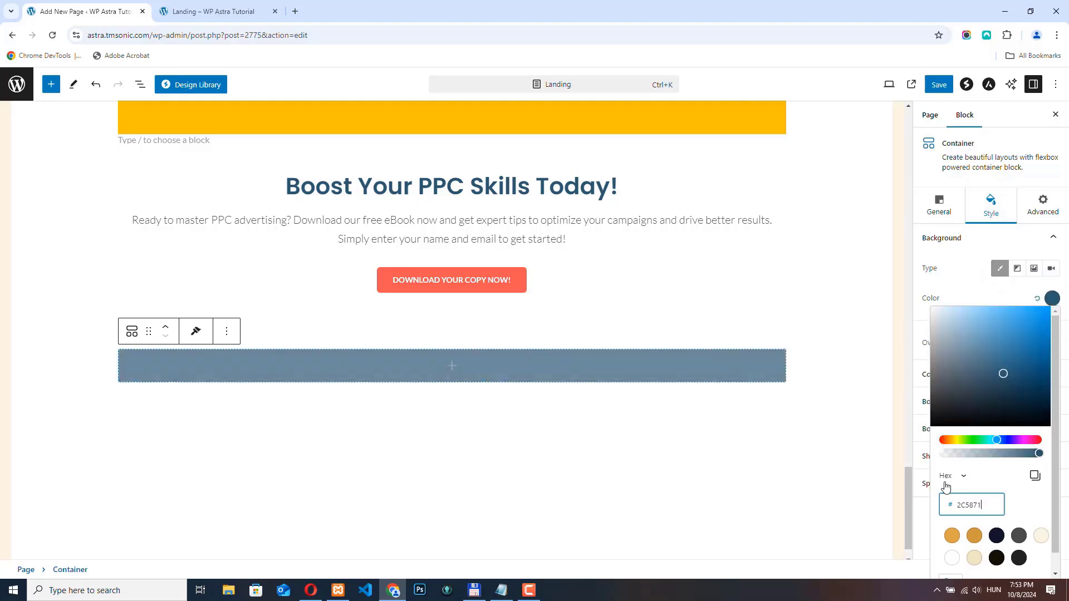
click(922, 511)
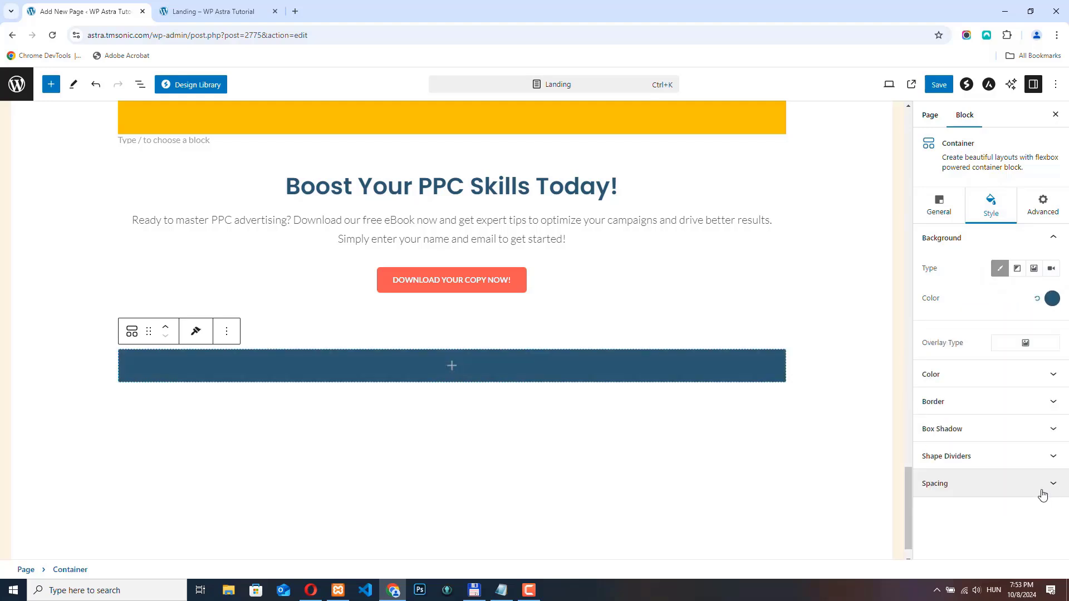
Step: Unlink the container's margins and set its top margin to -10 px
click(1051, 484)
scroll(1029, 462, down, 1)
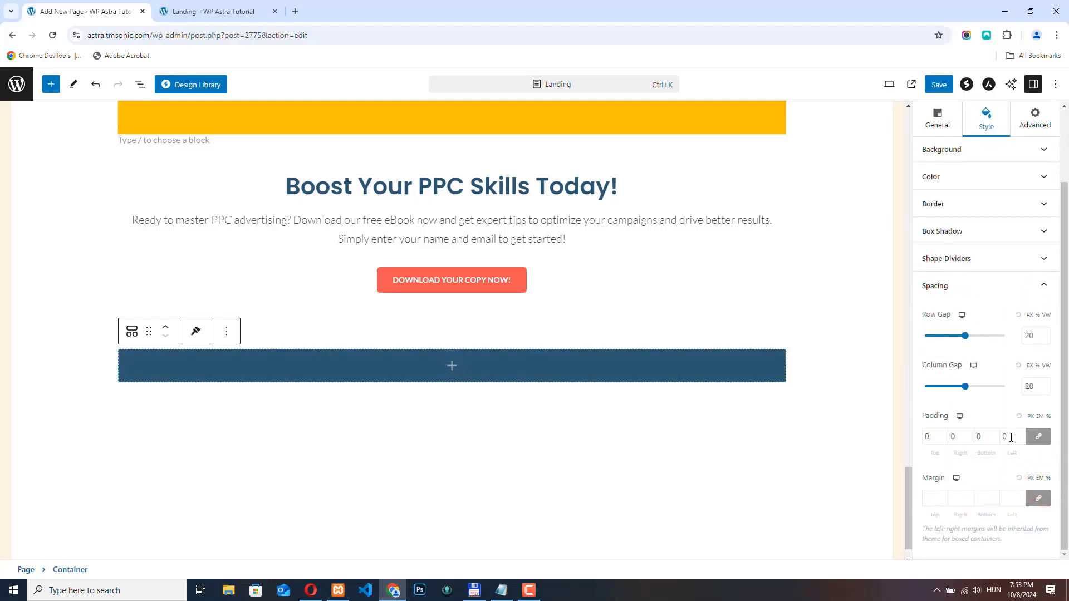
click(1037, 499)
click(944, 501)
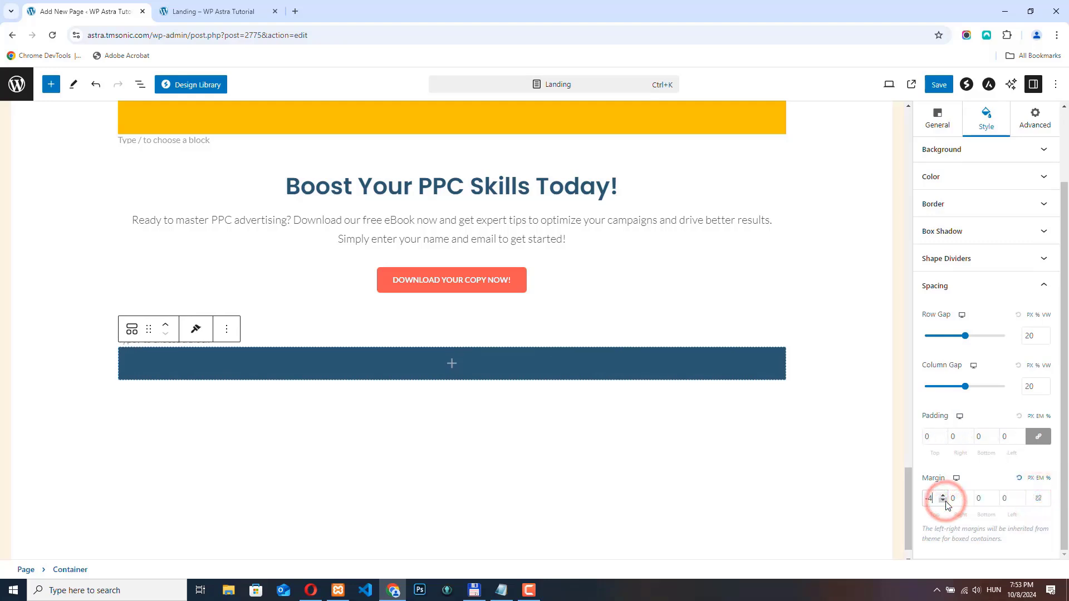
click(945, 501)
click(944, 501)
click(945, 501)
click(945, 501)
click(945, 501)
click(944, 501)
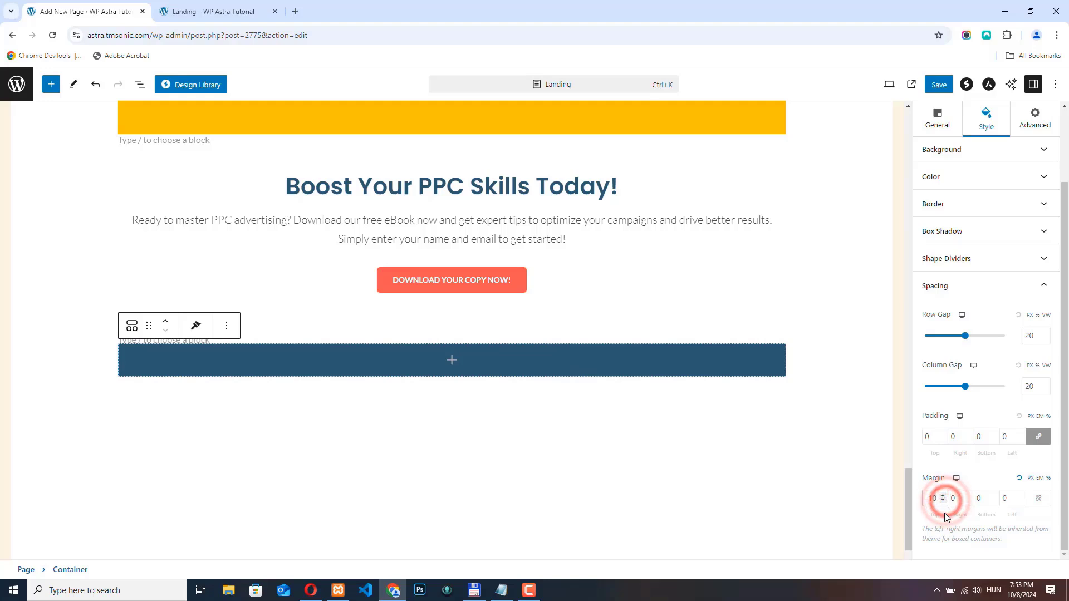
Step: Add a centered white paragraph reading "Copyright © 2024 Astralanding | Powered by Astra WordPress Theme" inside the new container
click(450, 361)
click(393, 435)
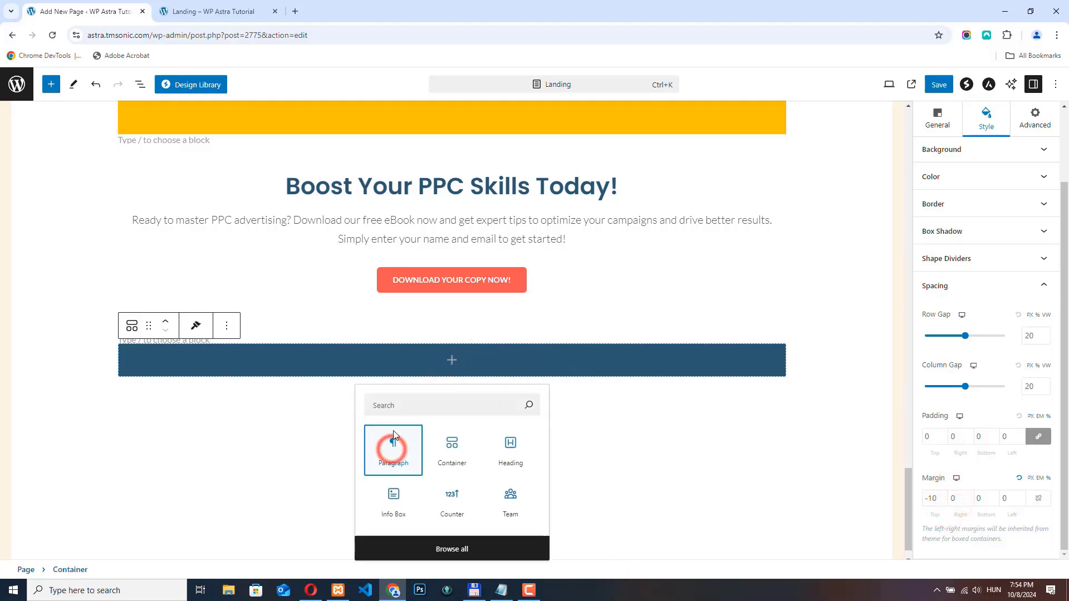
click(223, 333)
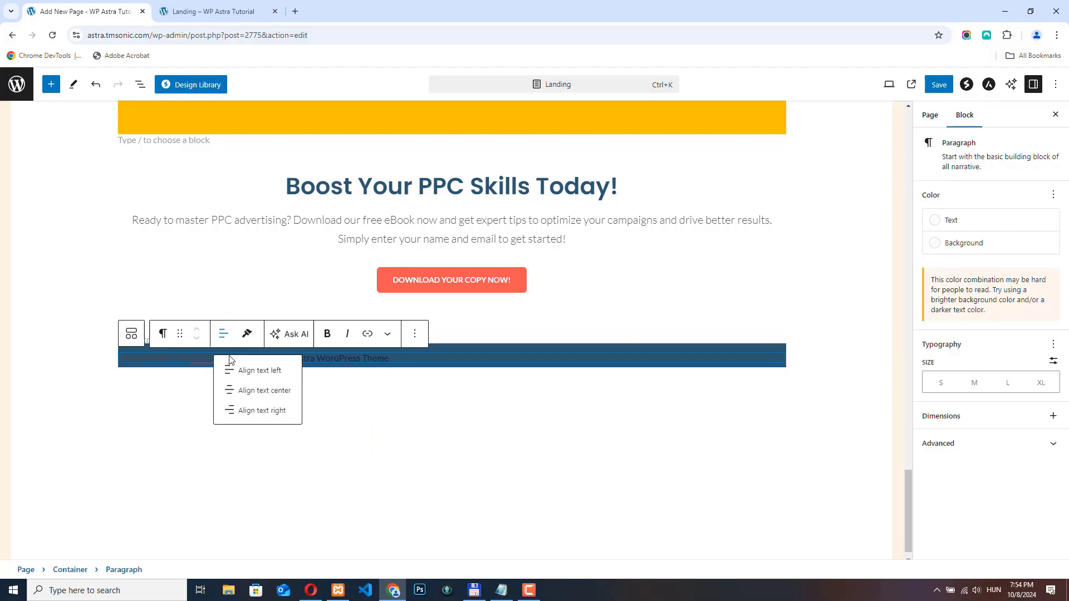
click(255, 391)
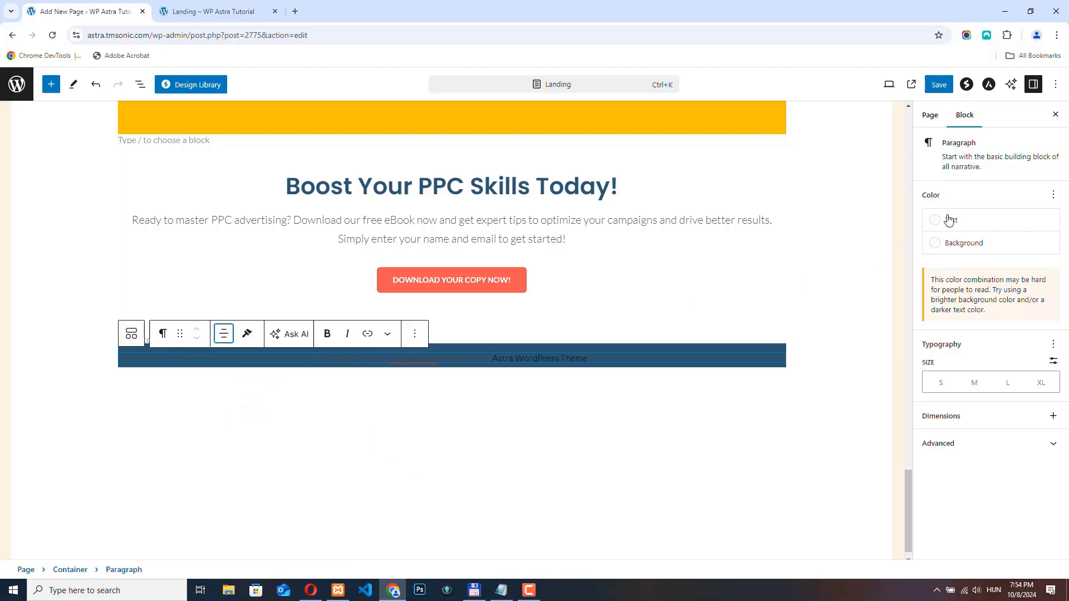
click(937, 223)
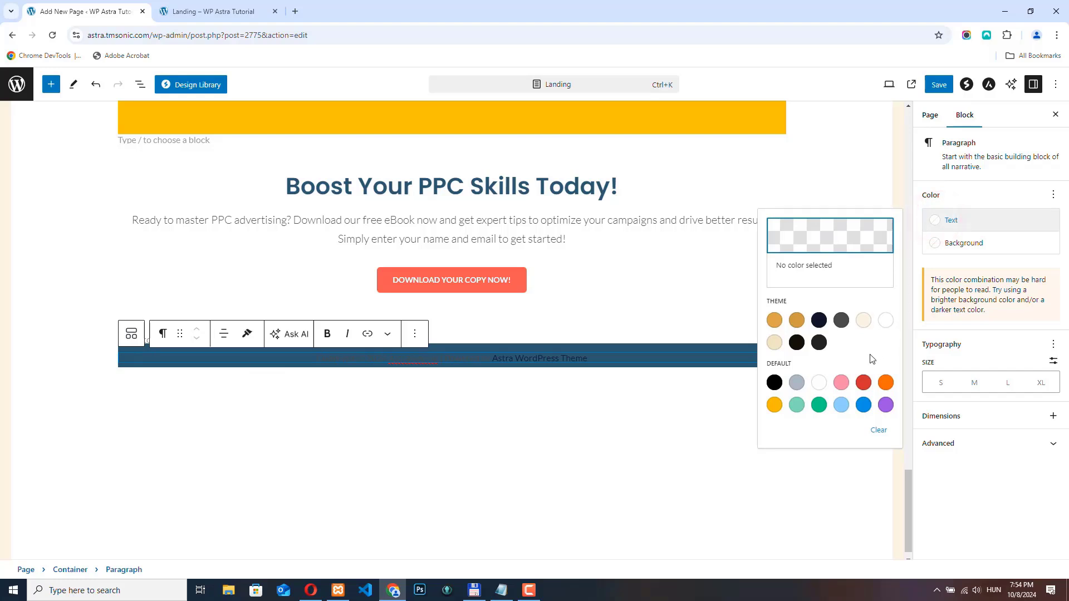
click(885, 321)
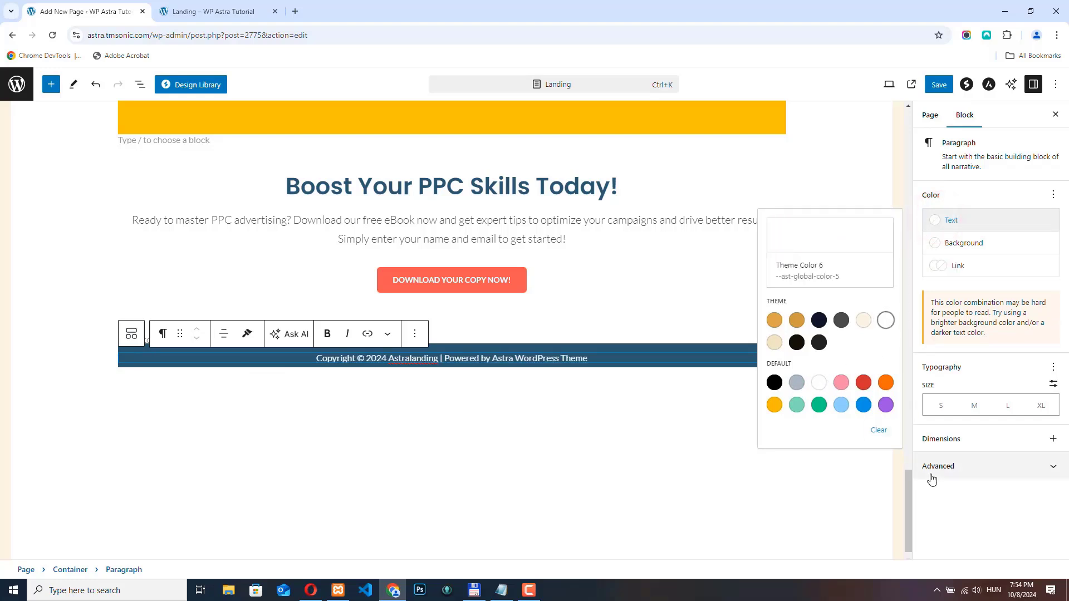
Step: Set the copyright paragraph's text size to S and its vertical margin to 0 px
click(994, 559)
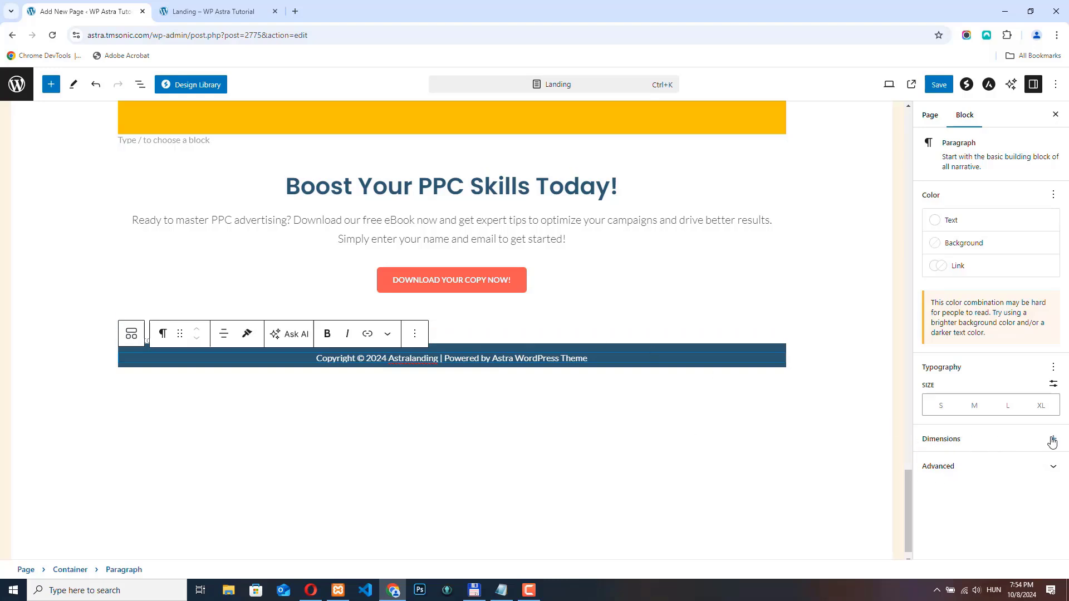
click(941, 406)
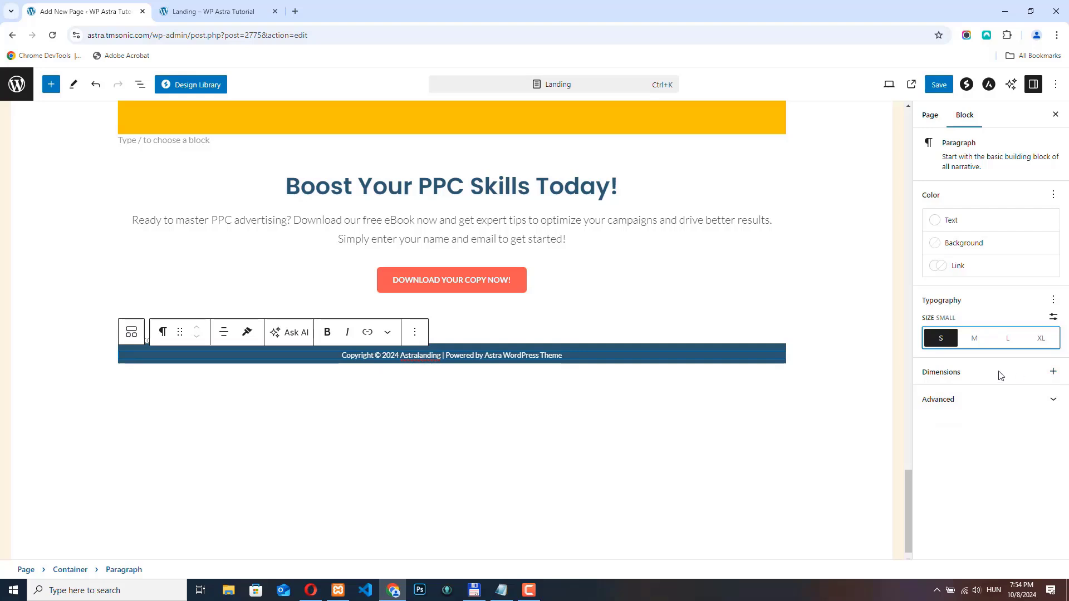
click(1053, 372)
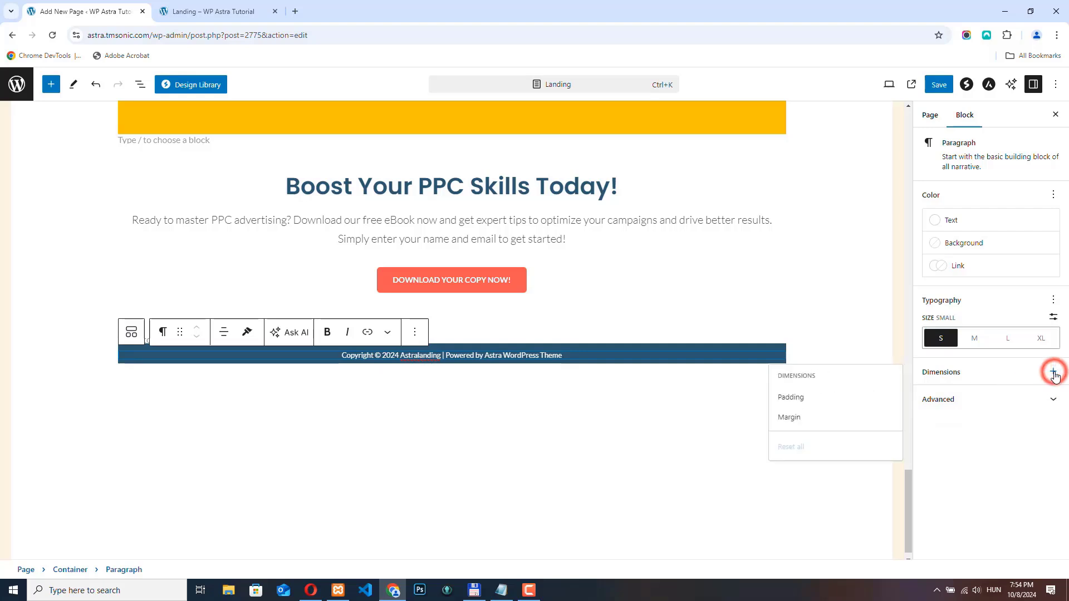
click(794, 419)
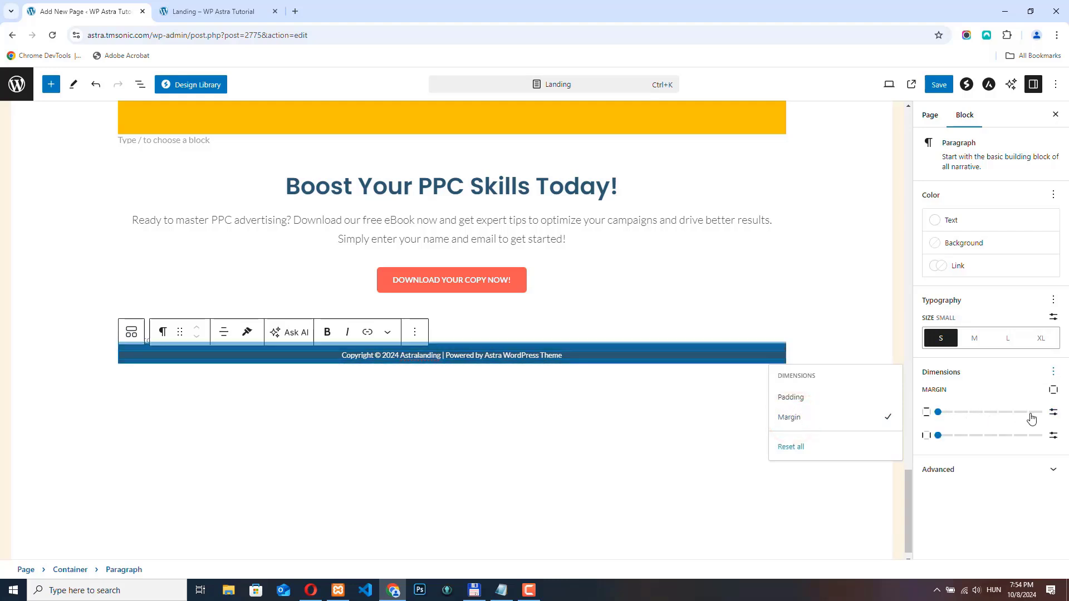
click(1053, 412)
click(955, 411)
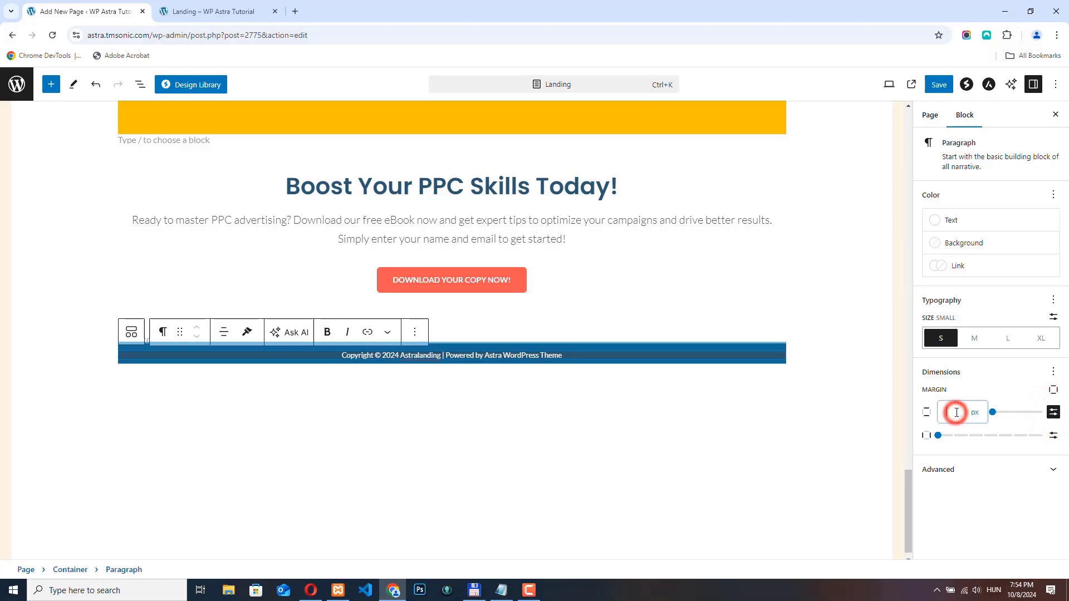
text(0)
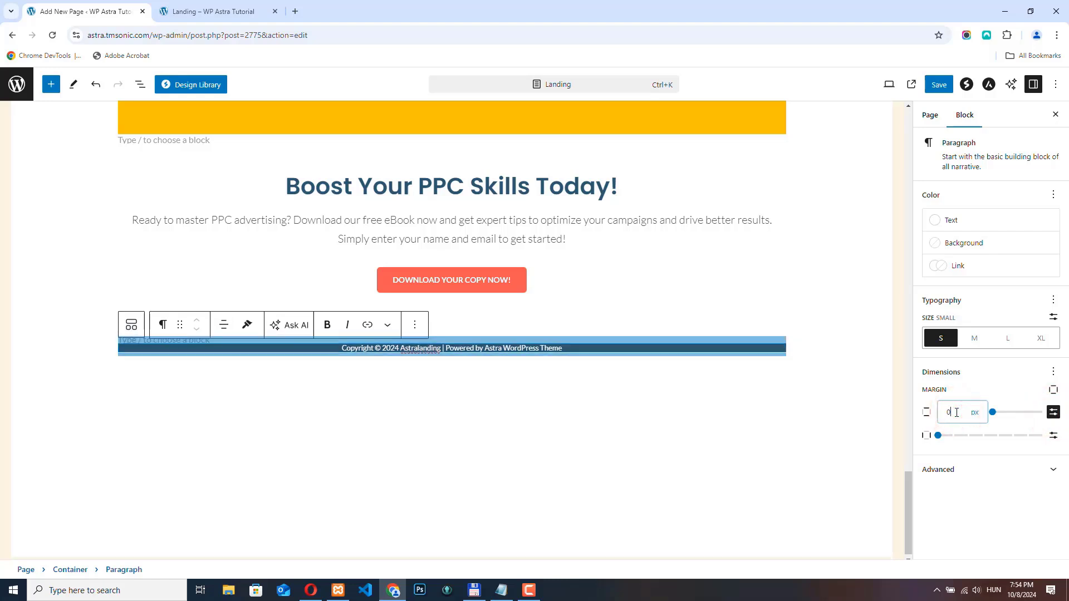
click(994, 511)
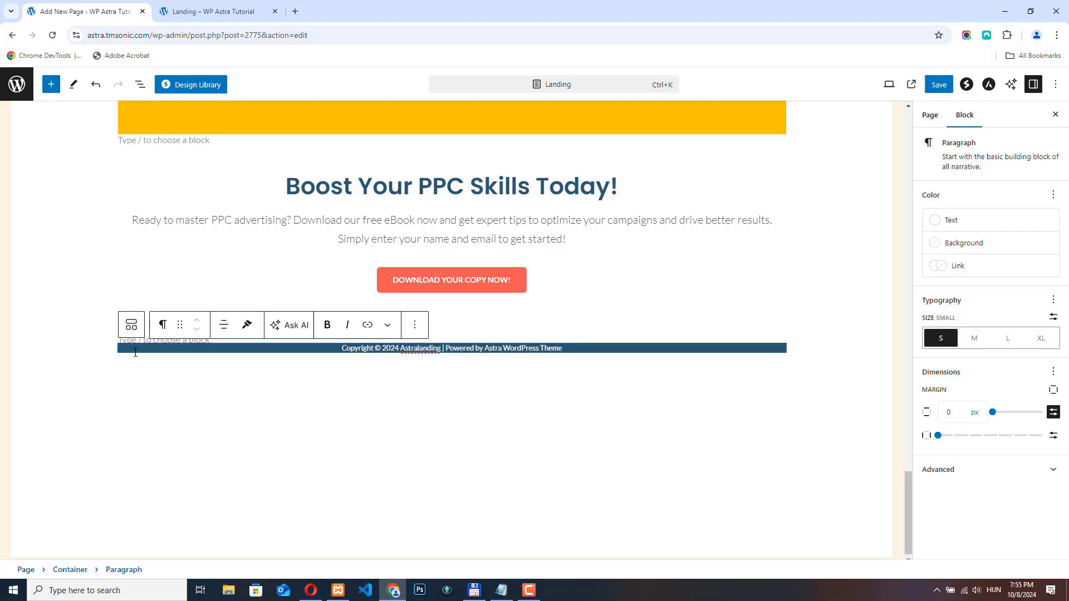
Step: Set the copyright container's top and bottom padding to 12 px each
click(131, 326)
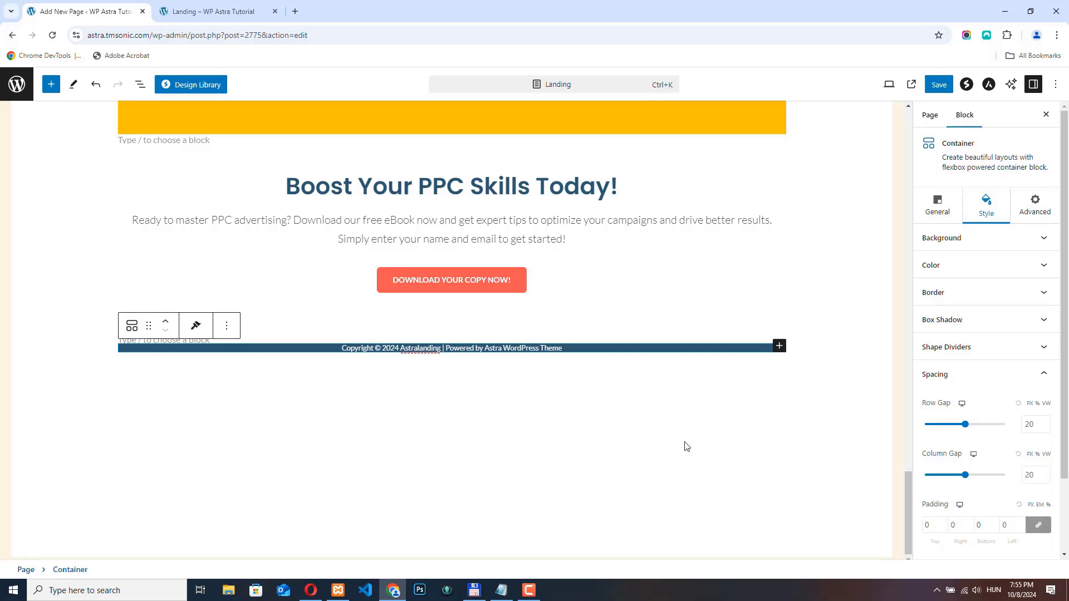
scroll(1029, 475, down, 2)
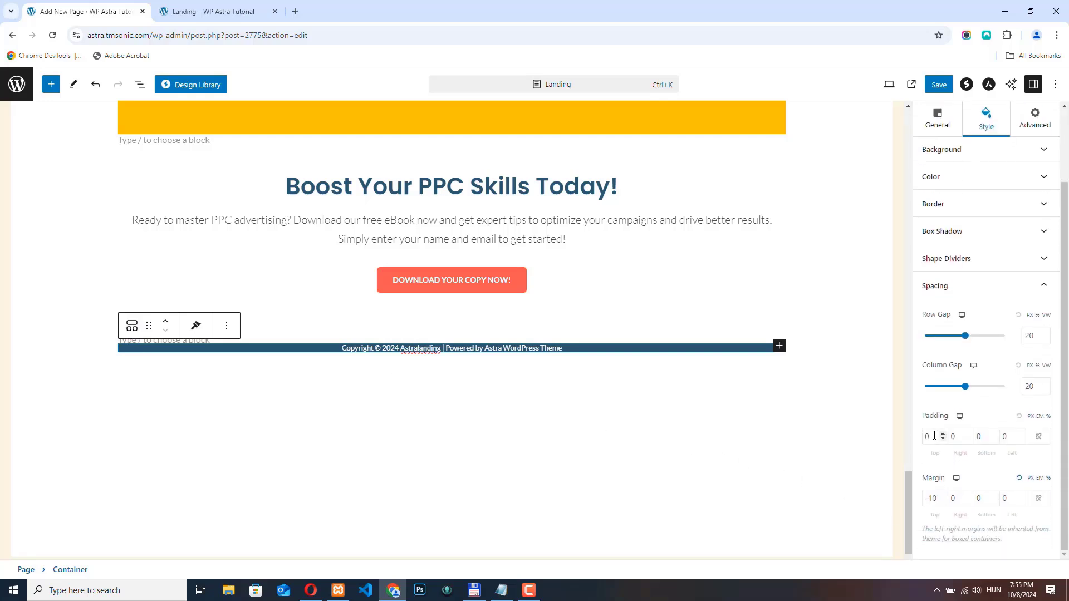
click(943, 435)
click(942, 436)
click(943, 436)
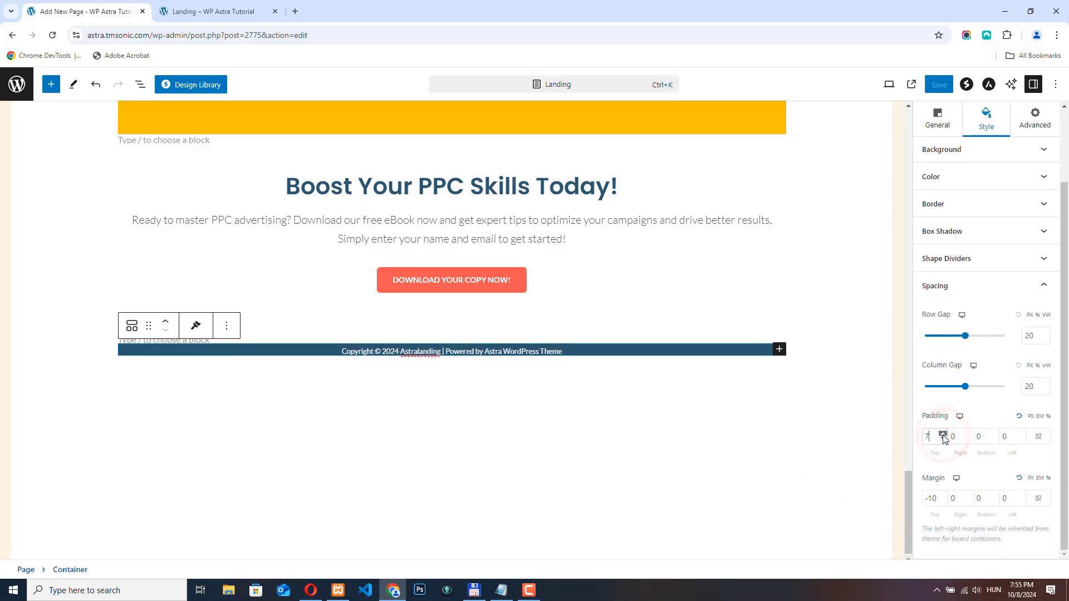
click(943, 436)
click(942, 436)
click(943, 436)
click(942, 436)
click(943, 436)
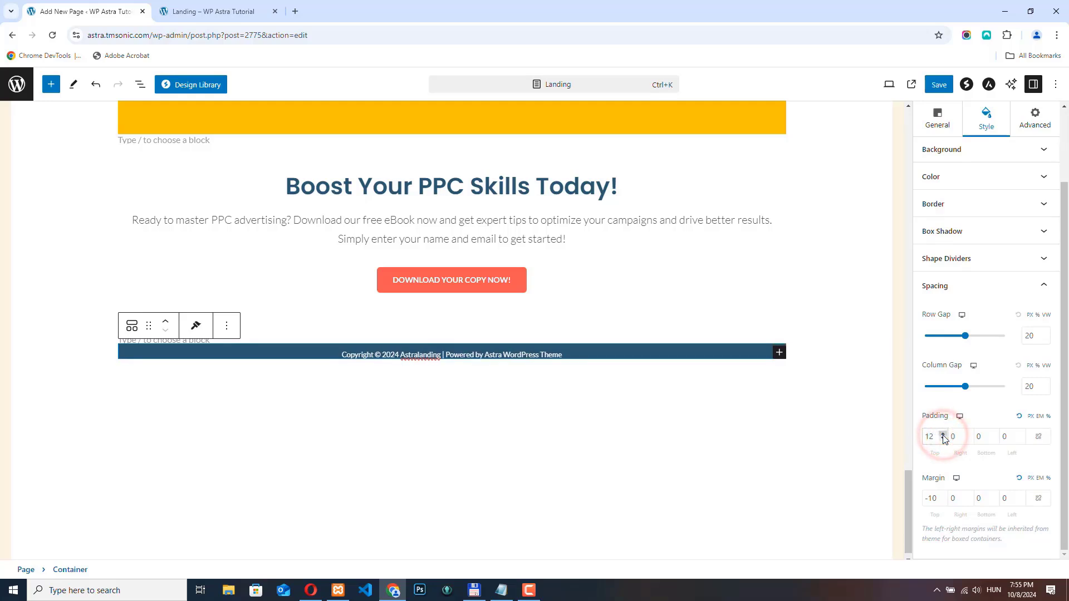
click(994, 434)
click(994, 434)
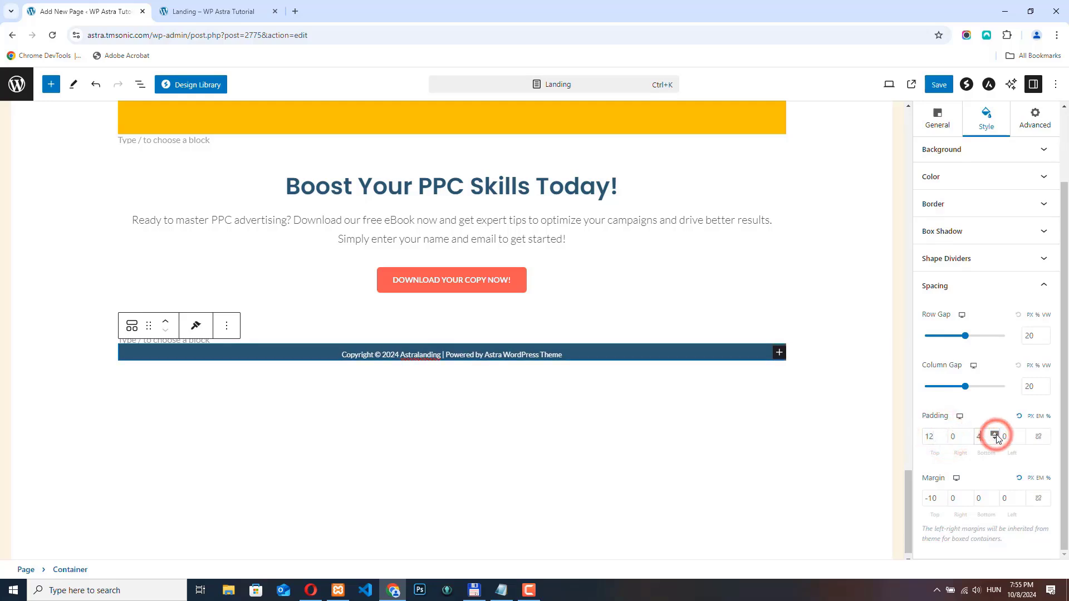
click(994, 434)
click(994, 434)
click(994, 439)
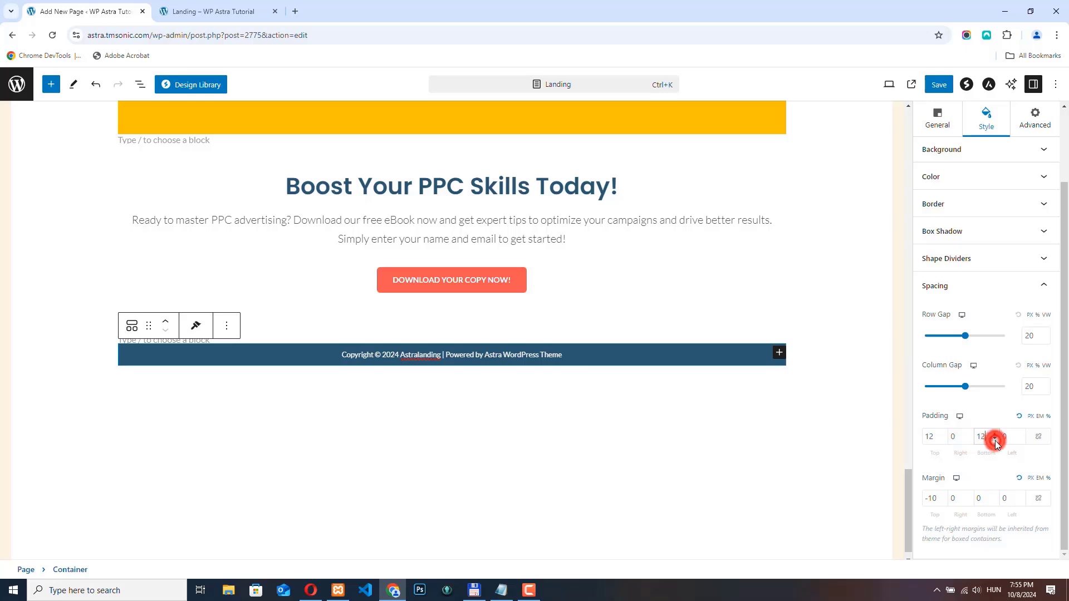
Step: Save the page, then reload the live Landing page and review it from the footer bar up to the hero section
click(939, 84)
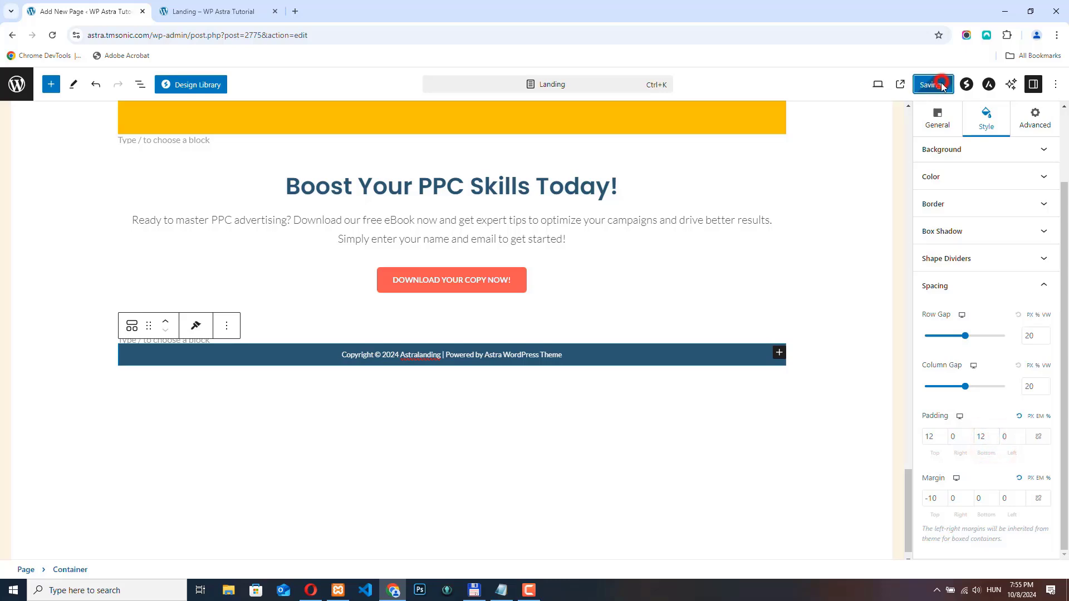
click(215, 11)
click(51, 35)
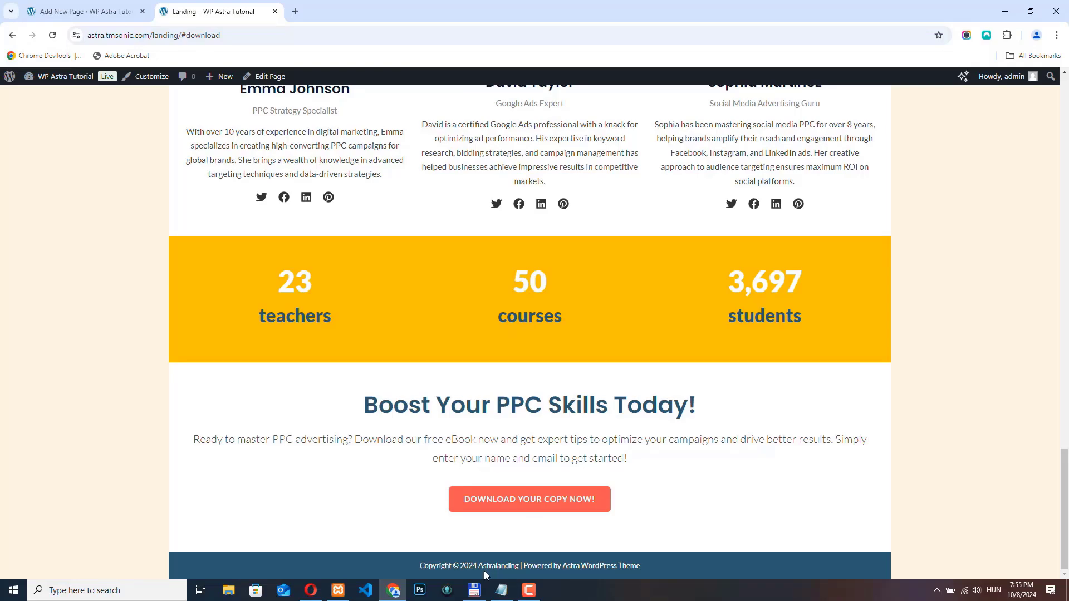
scroll(372, 412, up, 10)
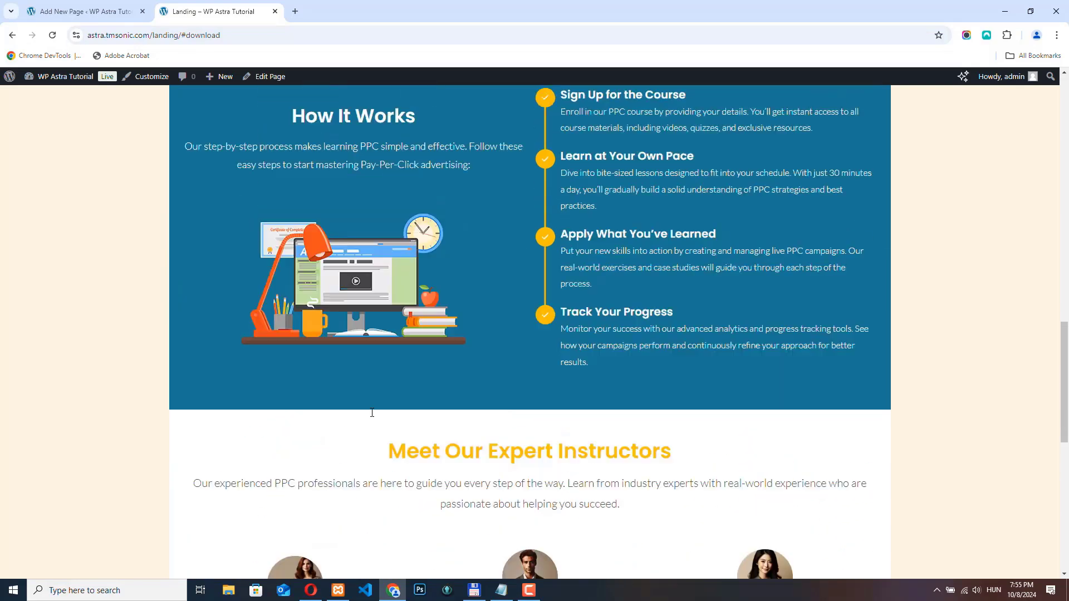
scroll(372, 412, up, 10)
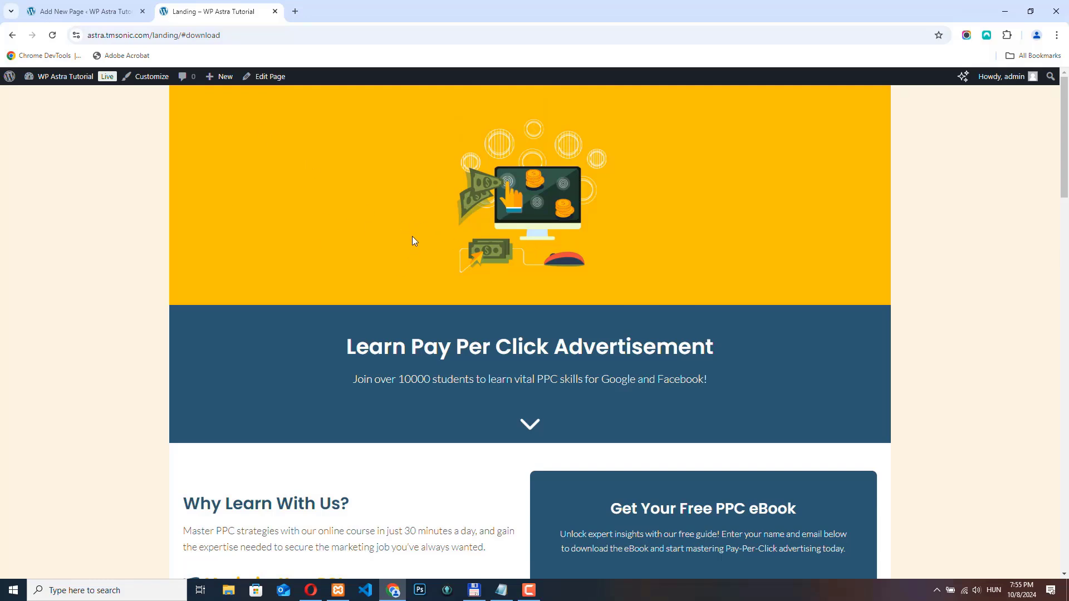
Step: Return to the page editor and switch the canvas preview to Mobile to check the first sections
click(87, 13)
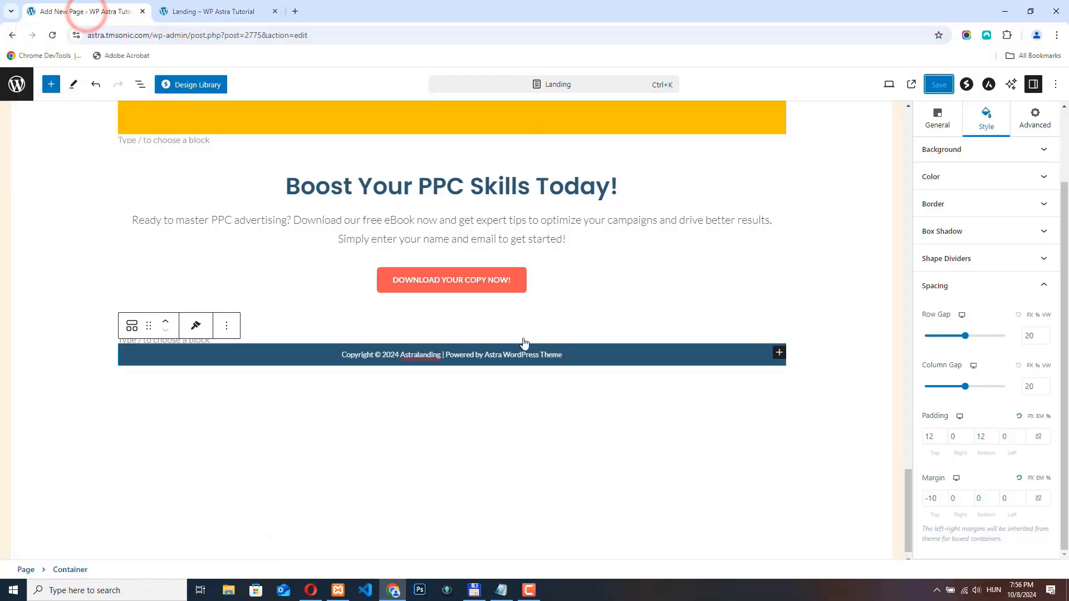
scroll(622, 378, up, 10)
scroll(622, 378, up, 10)
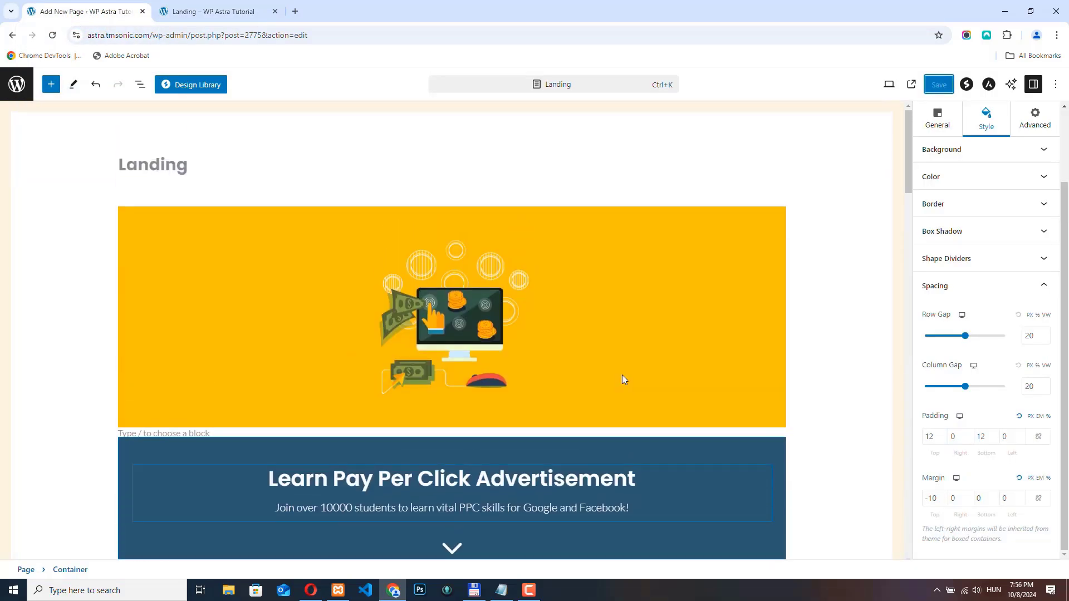
click(889, 84)
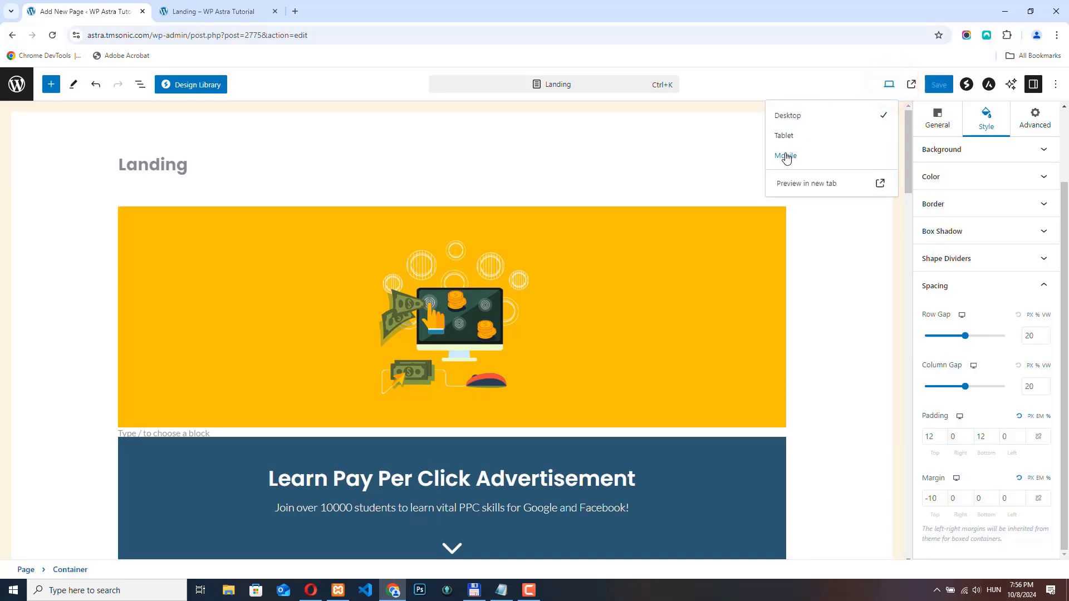
click(787, 156)
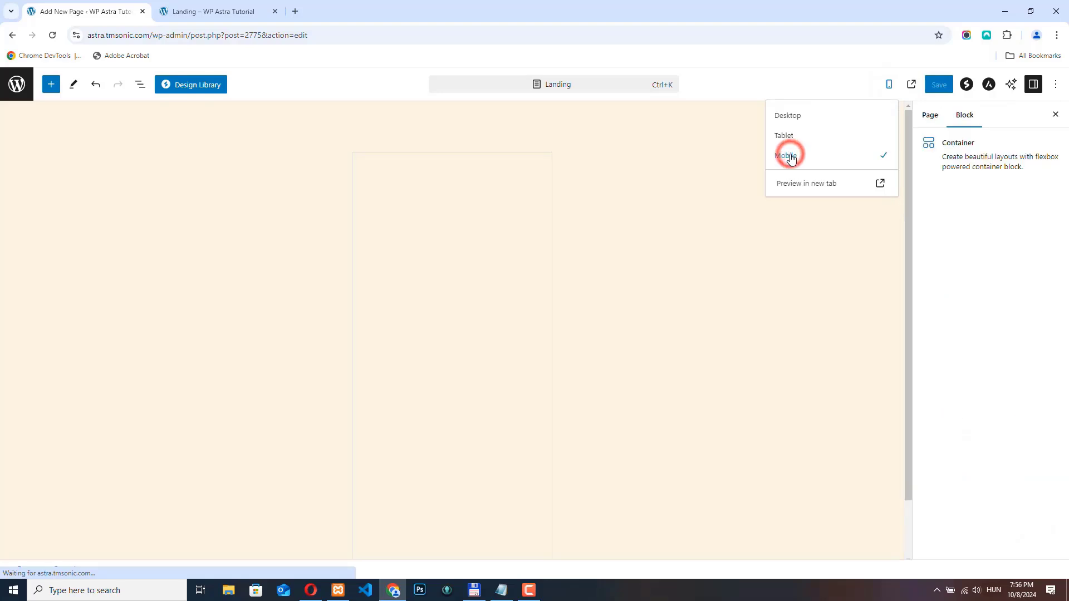
click(554, 200)
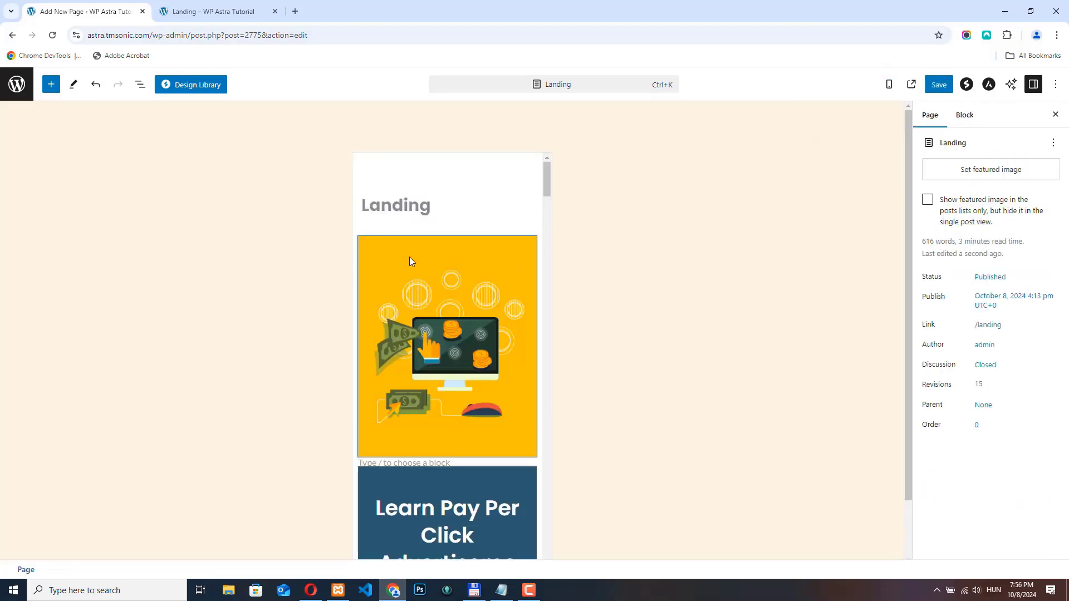
scroll(495, 335, down, 3)
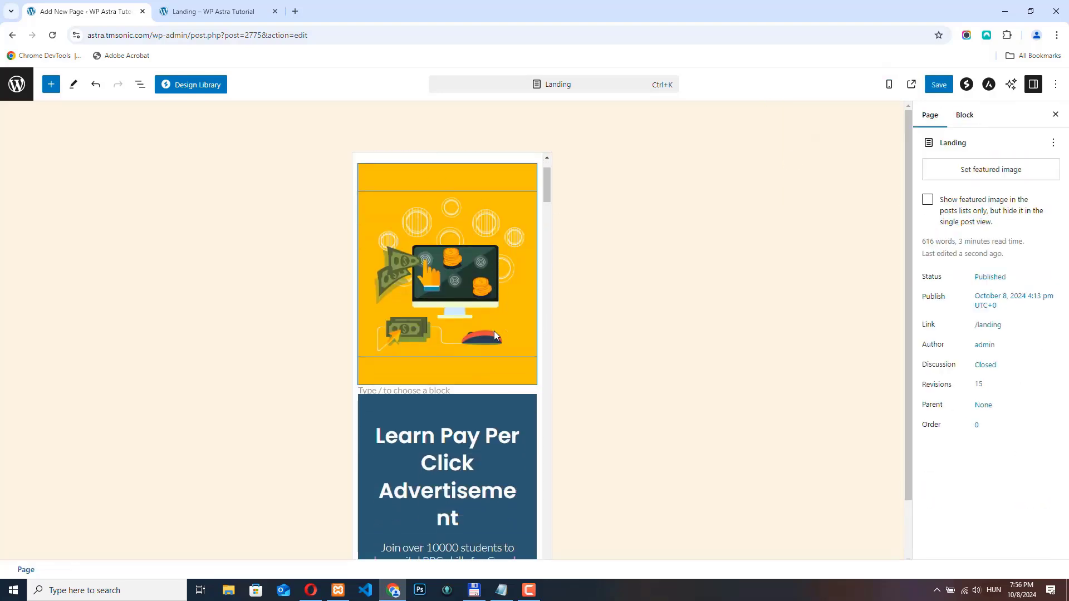
scroll(539, 295, down, 1)
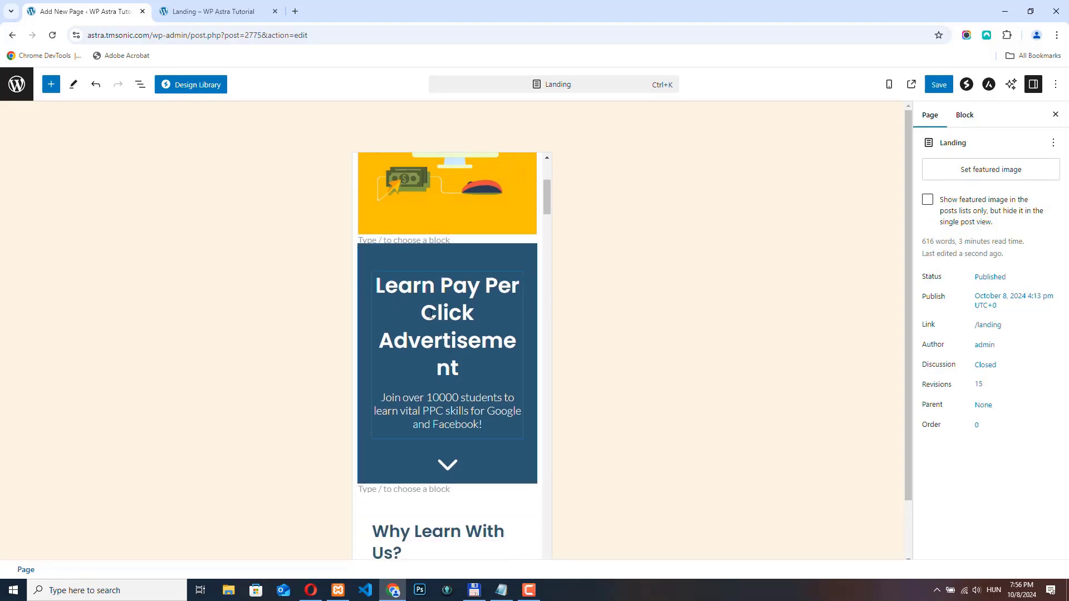
Step: Set the mobile font size of the "Learn Pay Per Click Advertisement" heading to 27 px
click(425, 287)
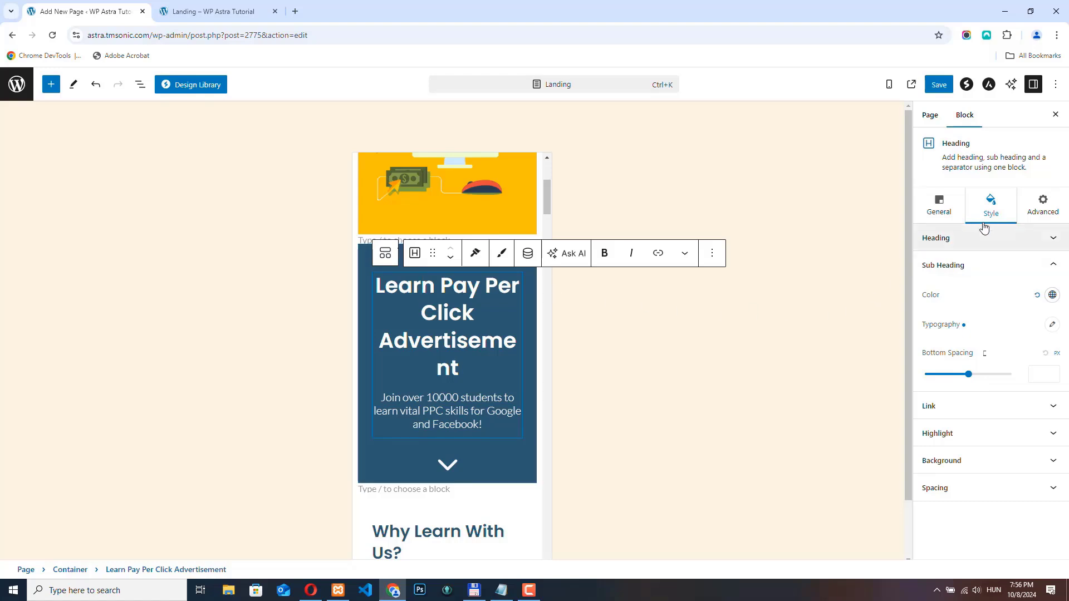
click(444, 287)
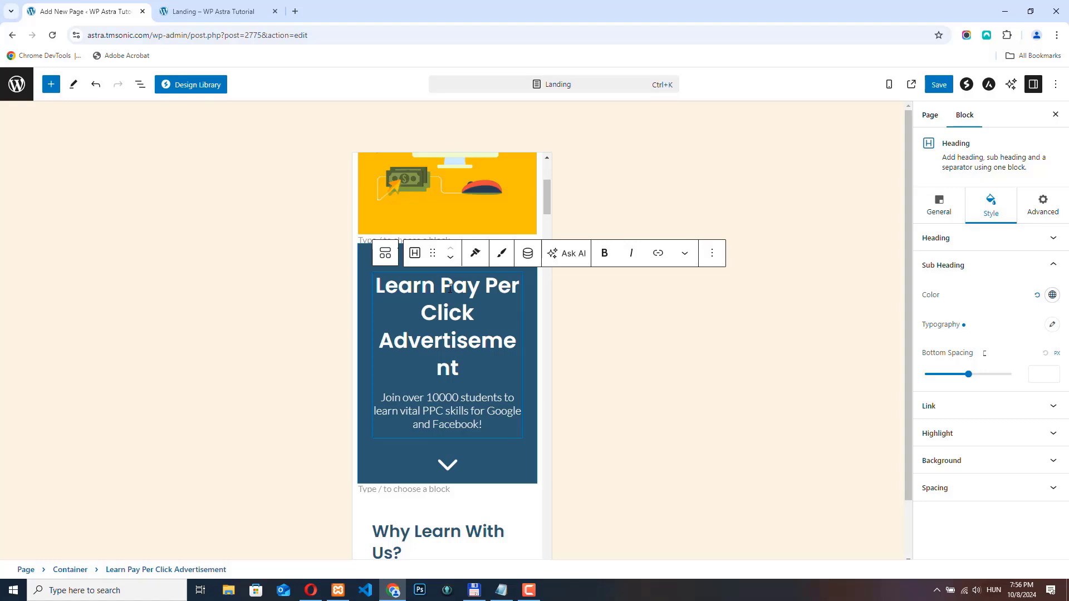
click(1044, 239)
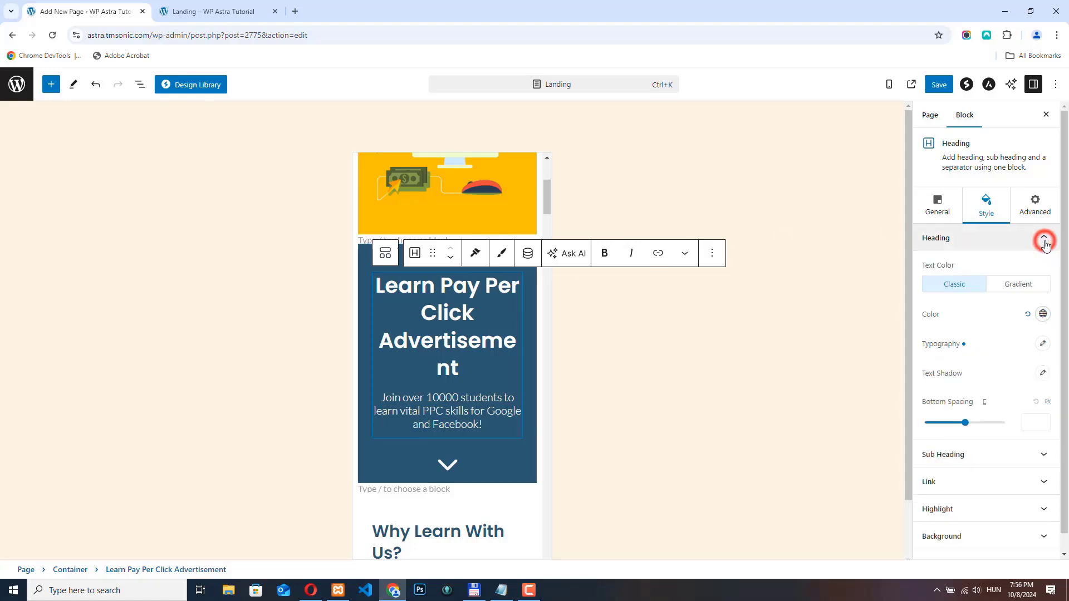
click(1043, 346)
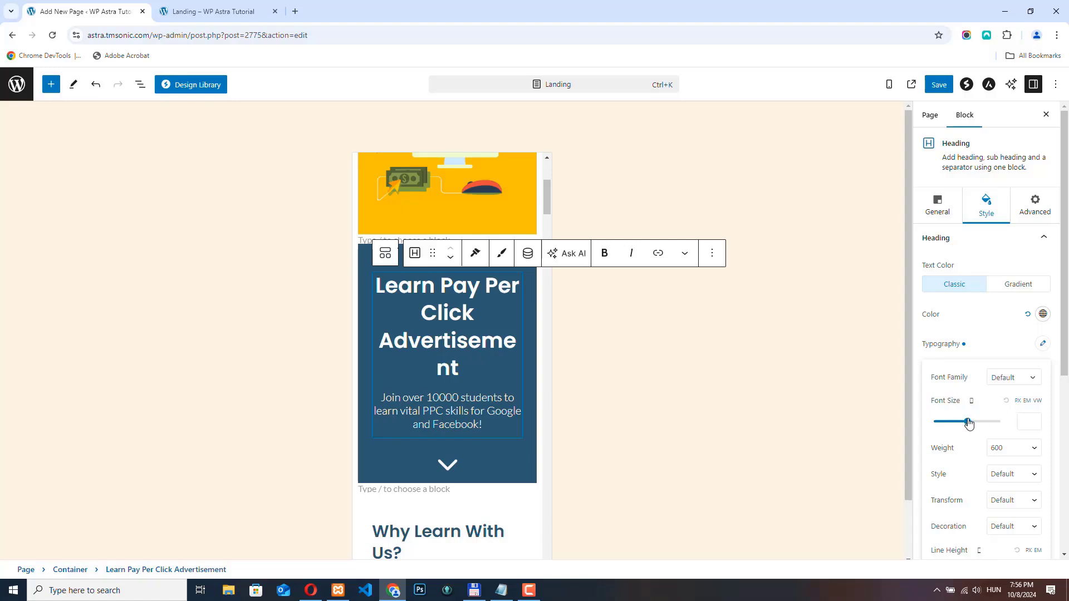
drag(968, 423, 944, 423)
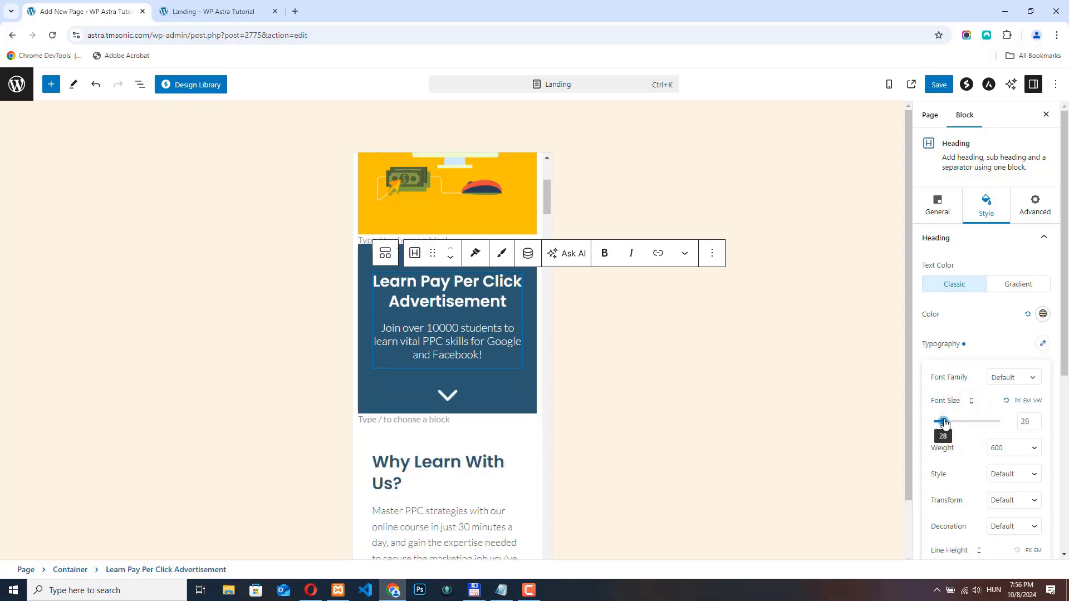
click(1037, 426)
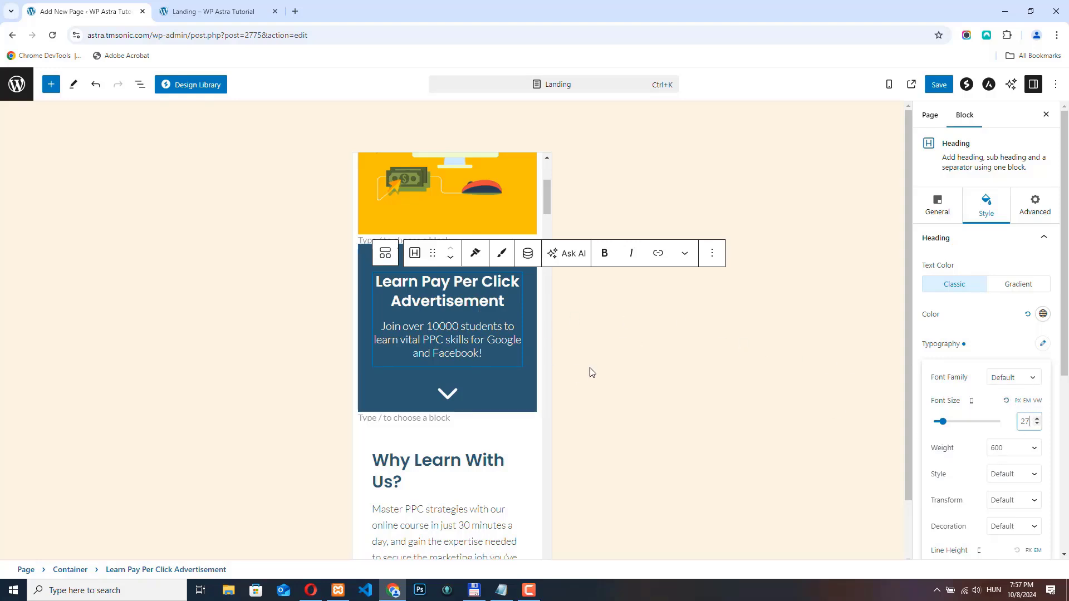
click(924, 342)
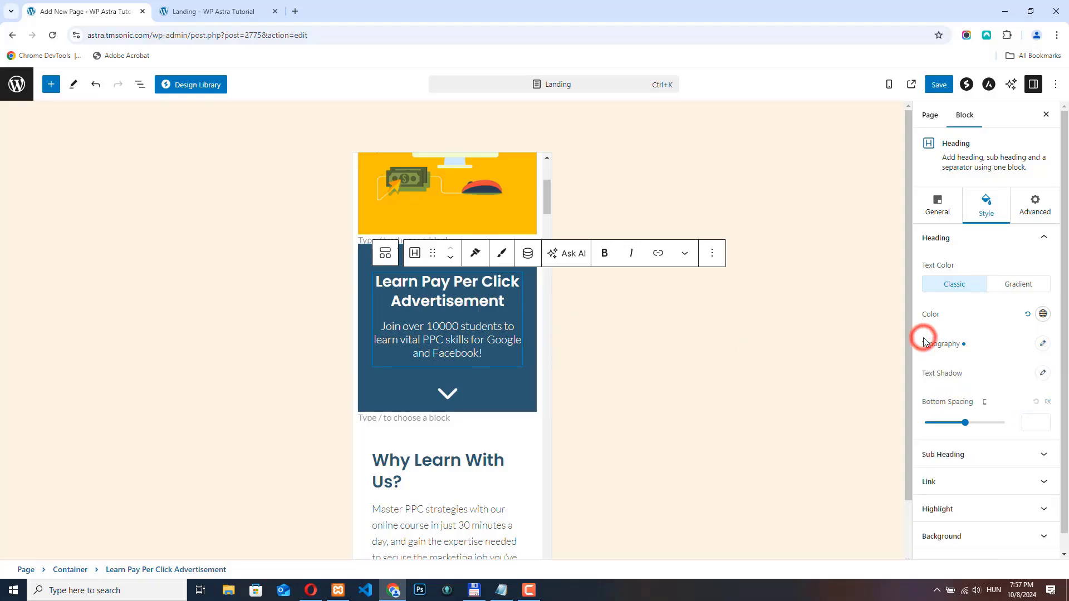
Step: Set the mobile sub-heading font size of the "Why Learn With Us?" block to 22 px
click(1037, 455)
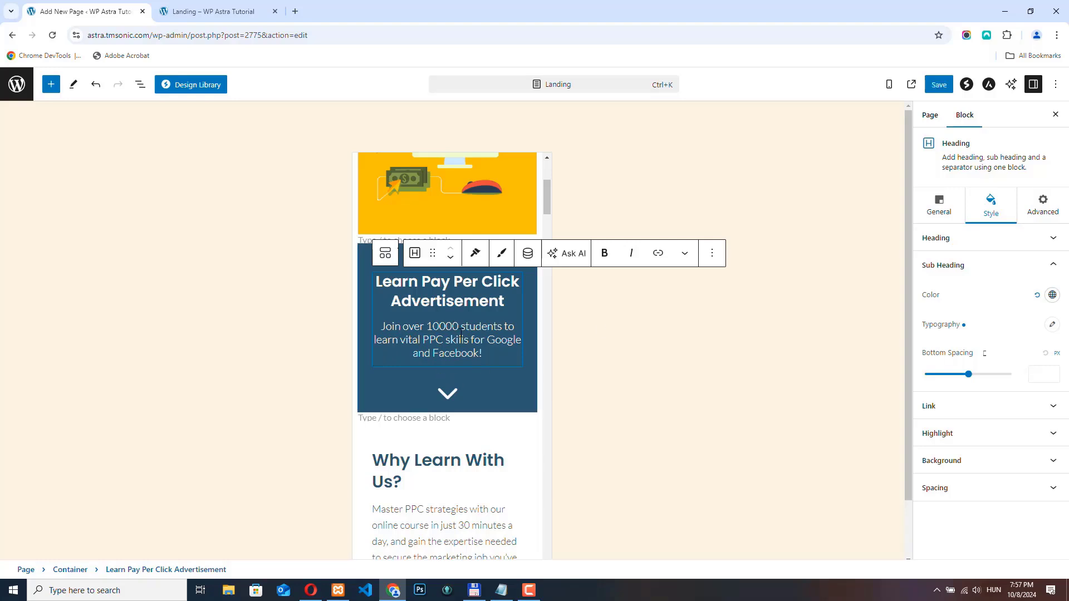
scroll(460, 332, down, 4)
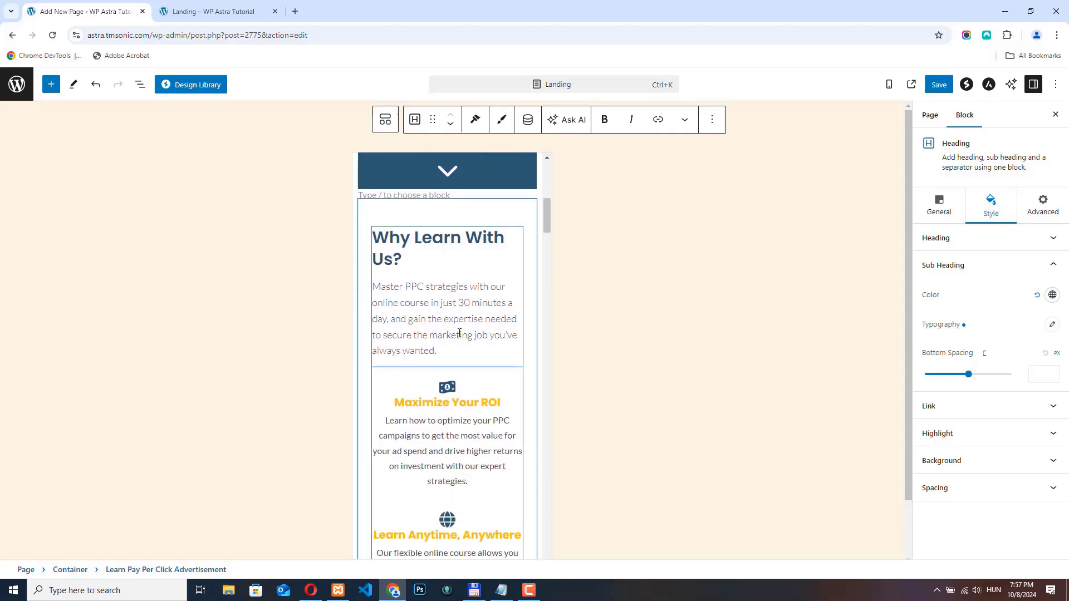
click(394, 258)
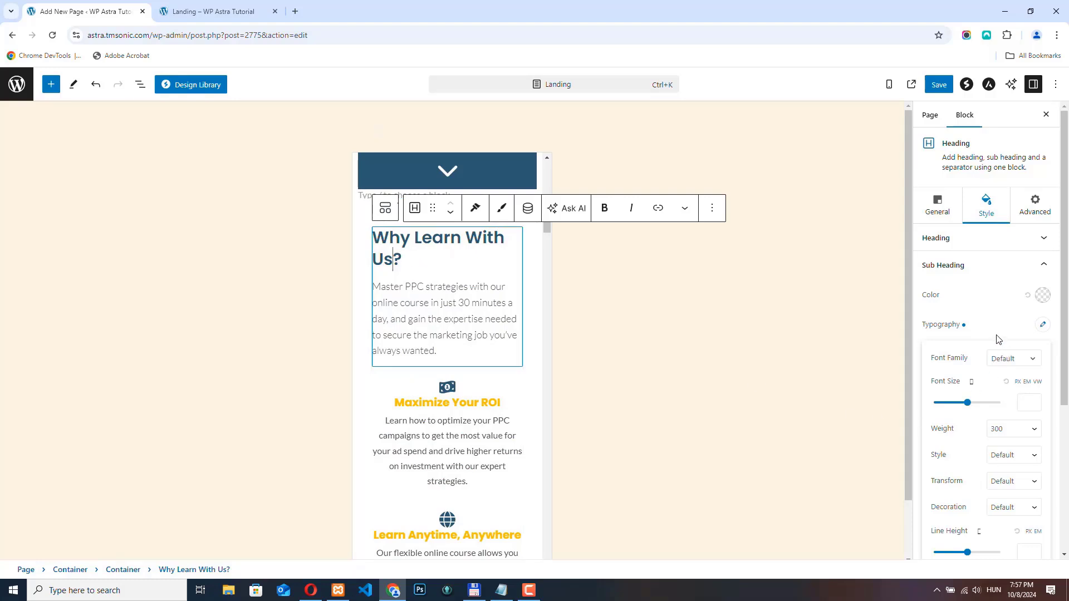
click(941, 402)
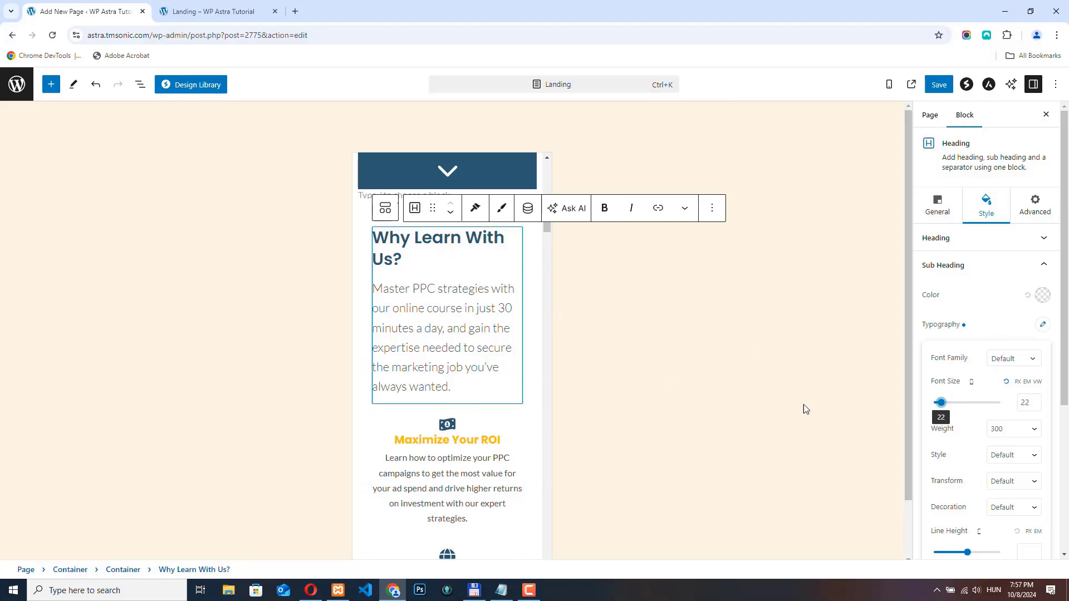
Step: Set the mobile font sizes of the "Why Learn With Us?" block to 20 px for the sub-heading and 26 px for the heading
click(1036, 405)
click(1036, 405)
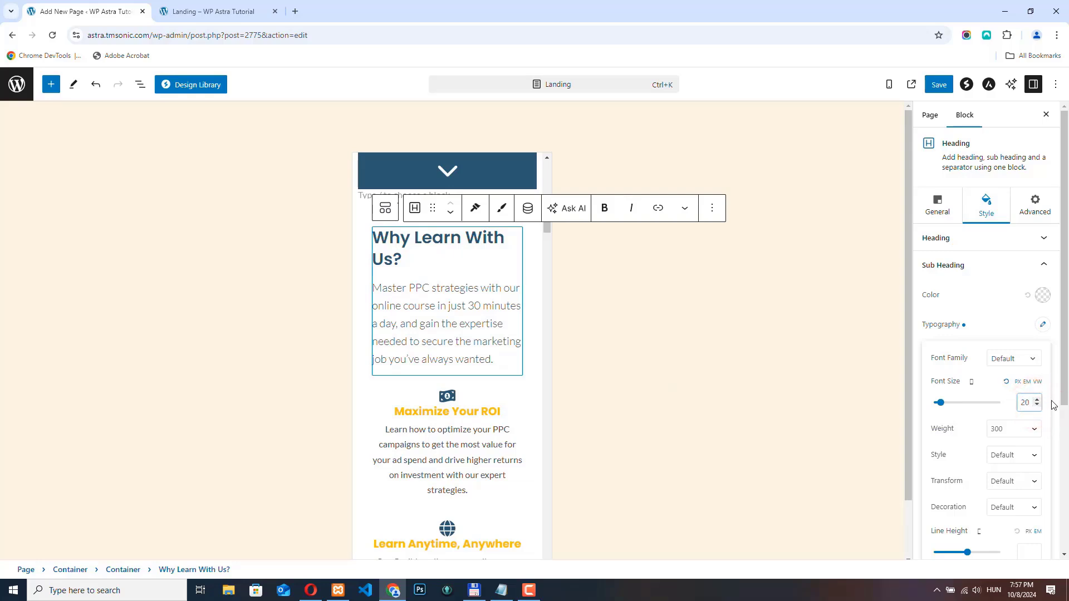
click(980, 237)
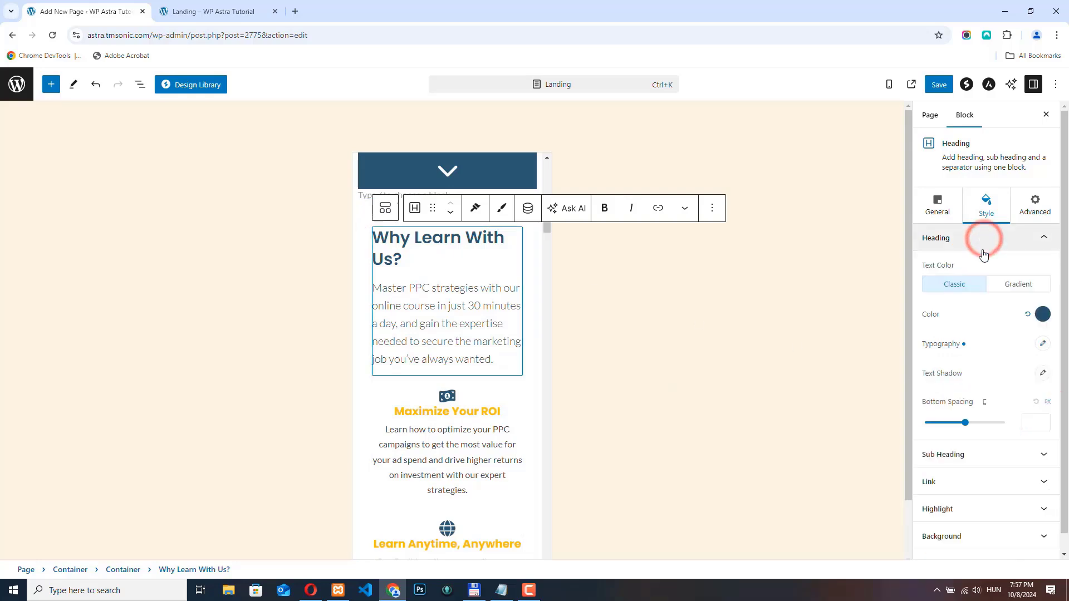
click(1043, 346)
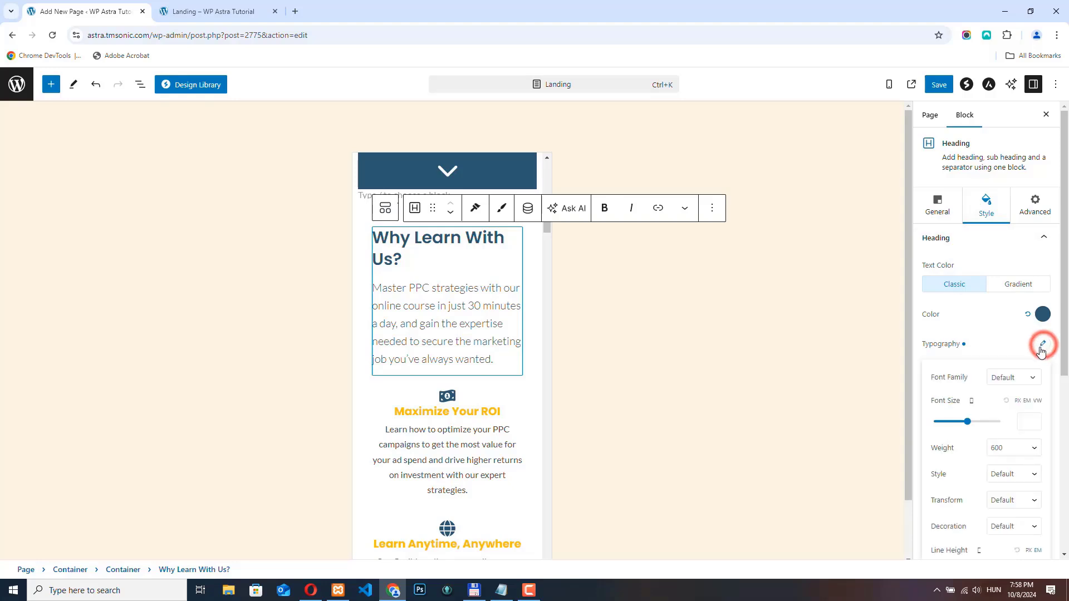
drag(966, 421, 940, 423)
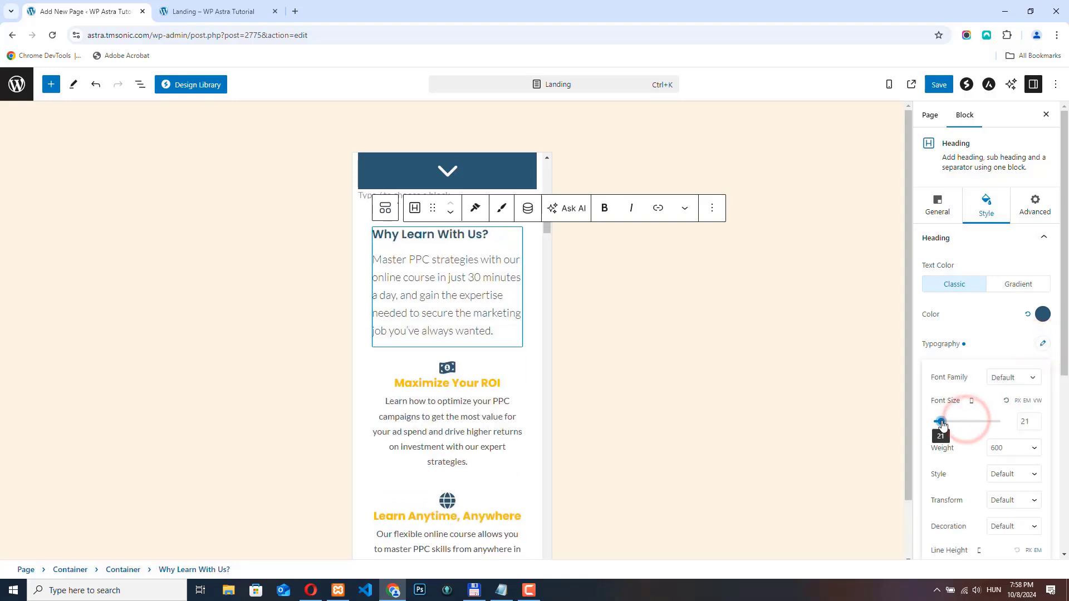
click(1037, 419)
click(1038, 419)
click(1038, 419)
click(1037, 418)
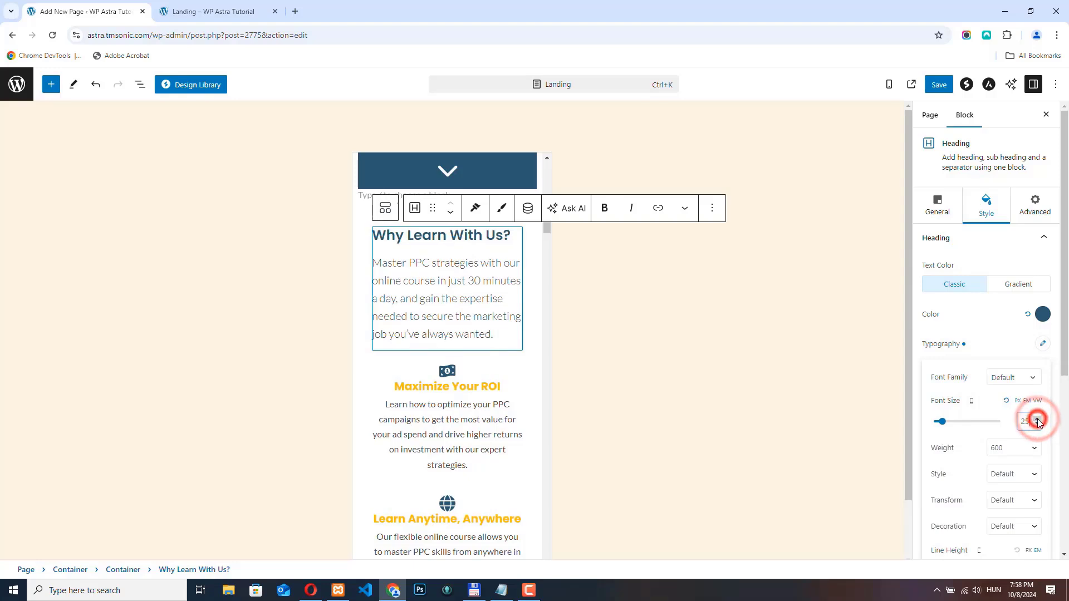
click(1036, 419)
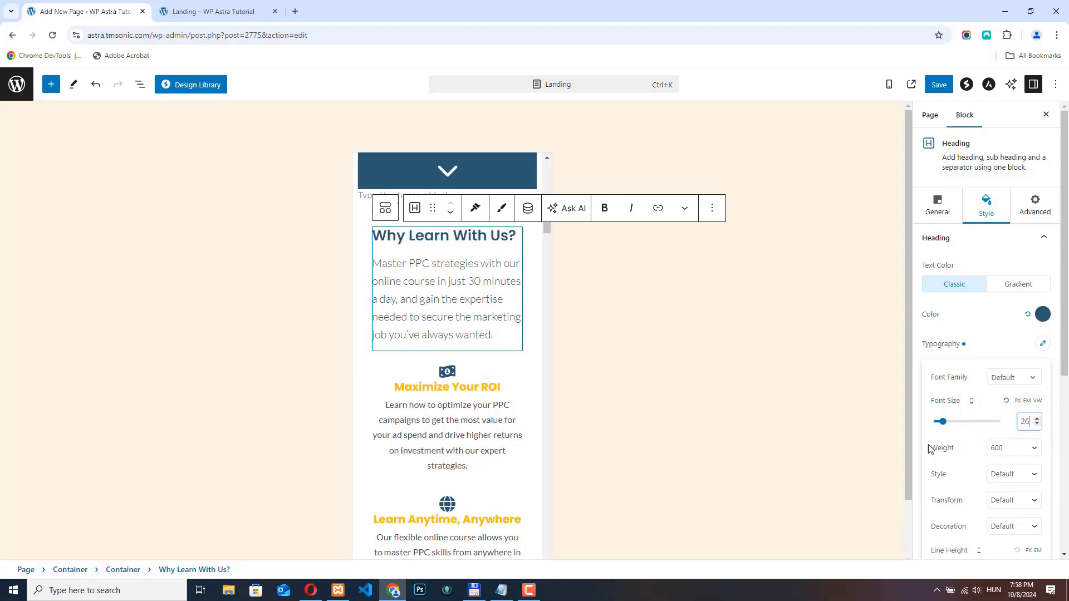
Step: Select the "Get Your Free PPC eBook" container and examine how its text, form fields and button fit on mobile
scroll(490, 328, down, 3)
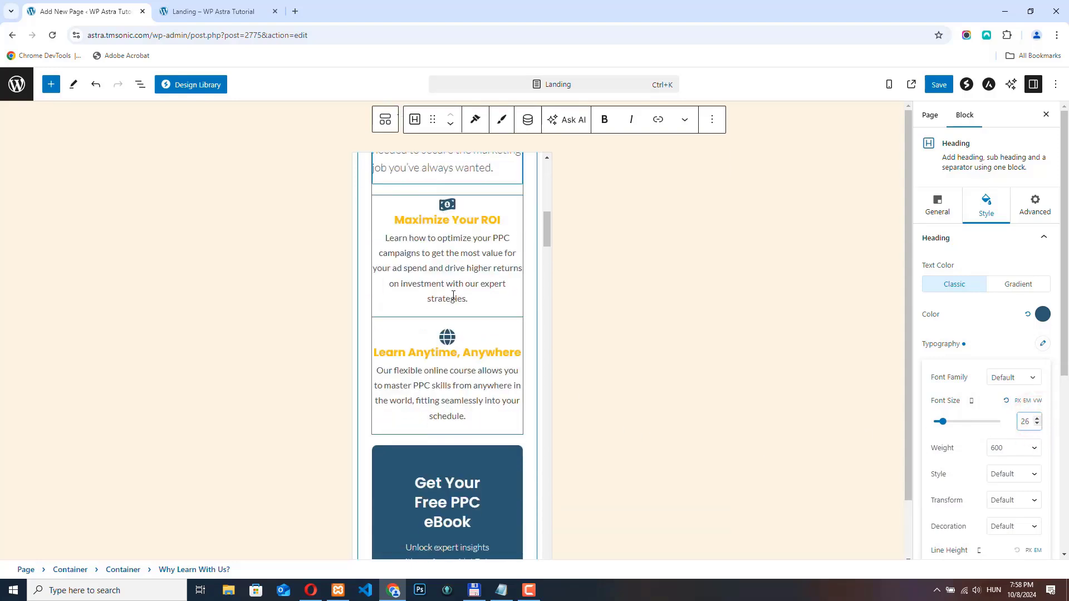
scroll(454, 319, down, 5)
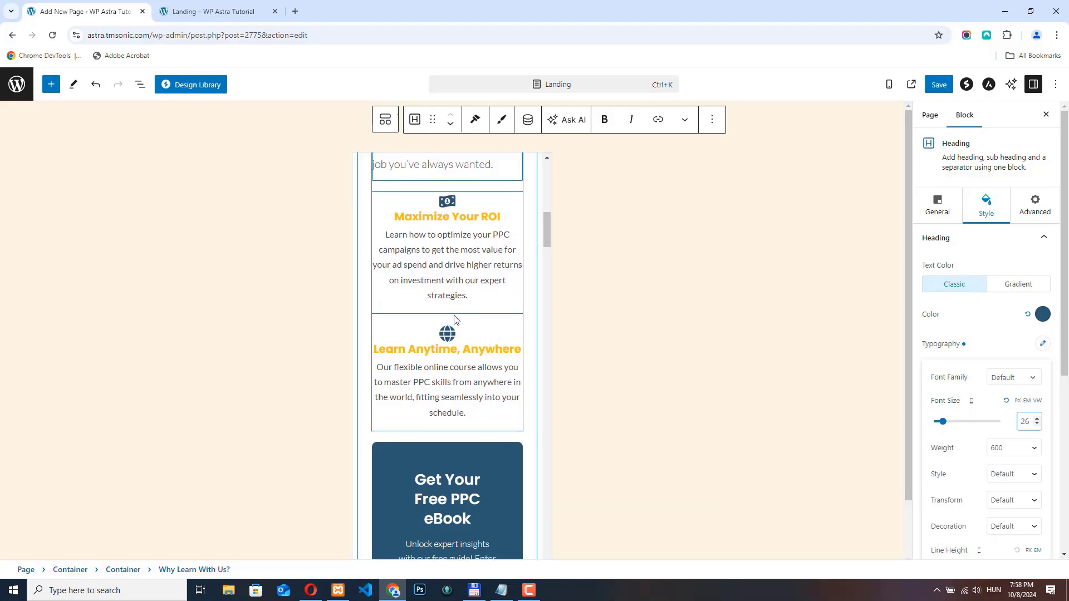
scroll(453, 316, down, 1)
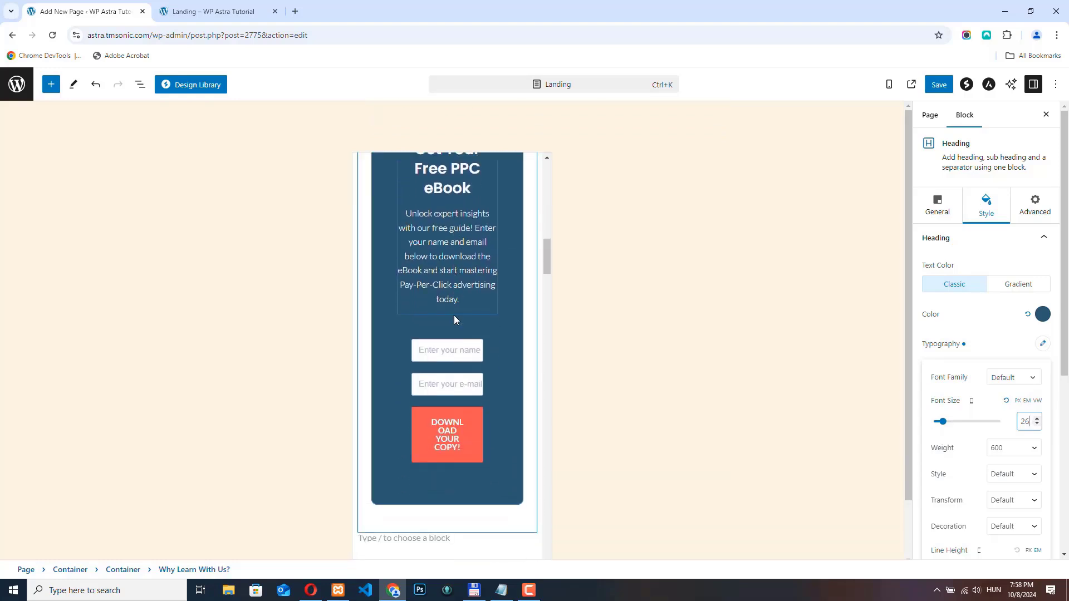
scroll(453, 315, up, 1)
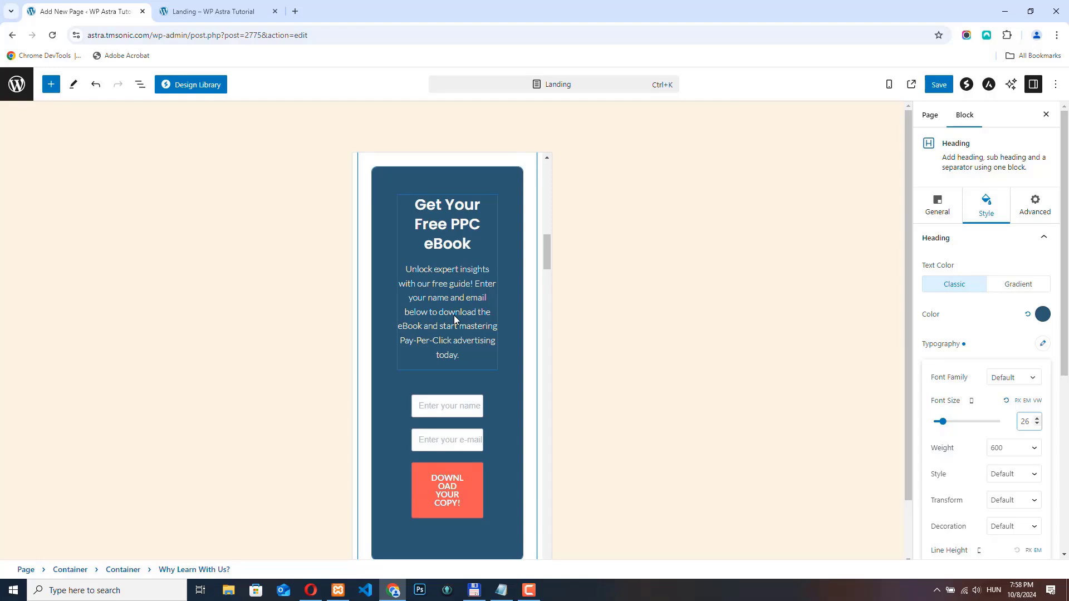
click(377, 176)
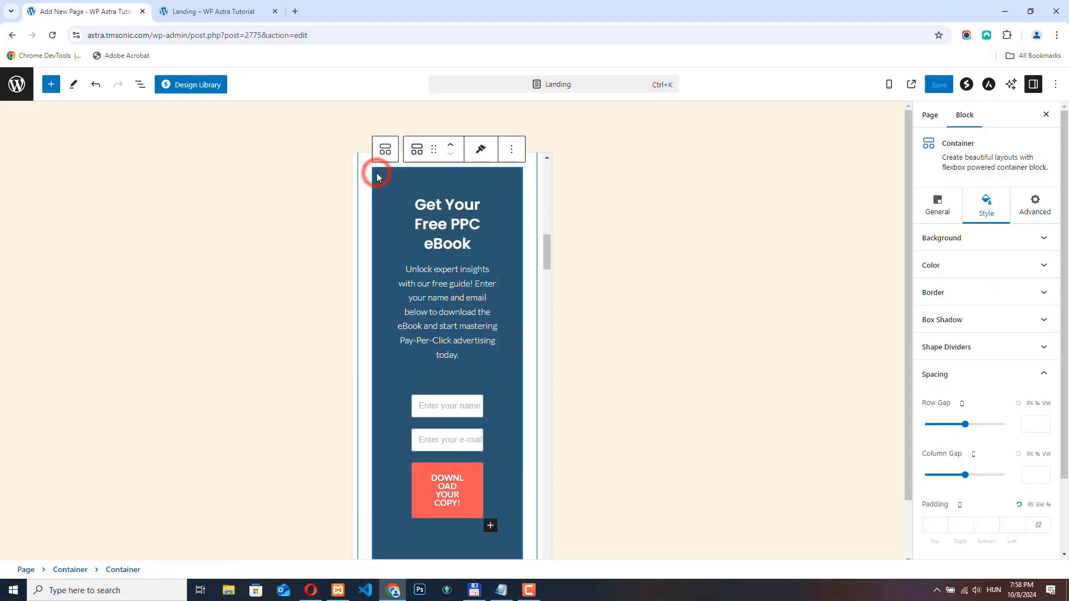
click(417, 149)
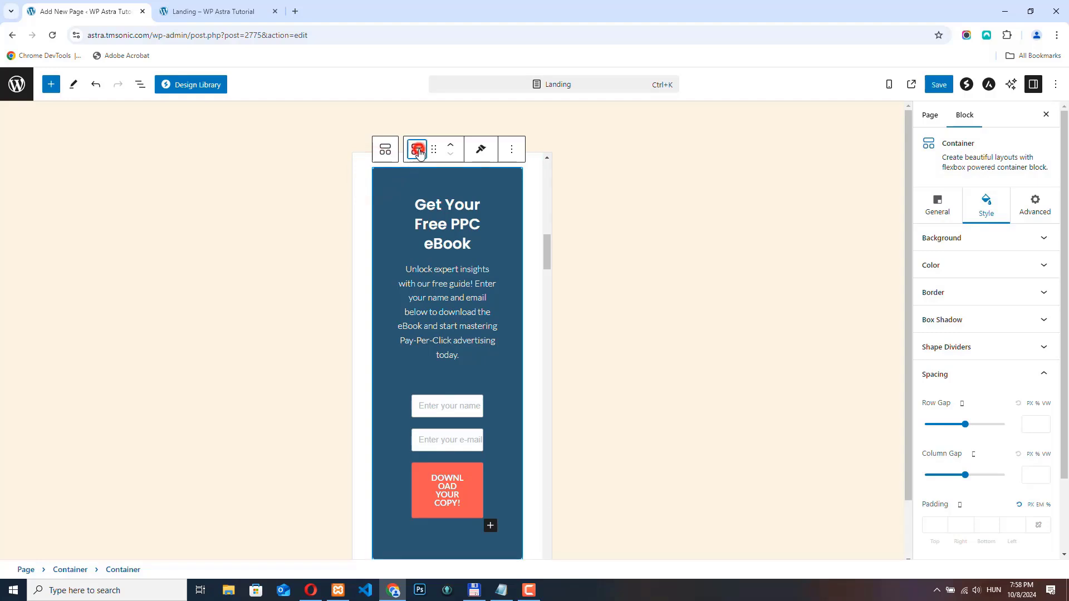
click(417, 150)
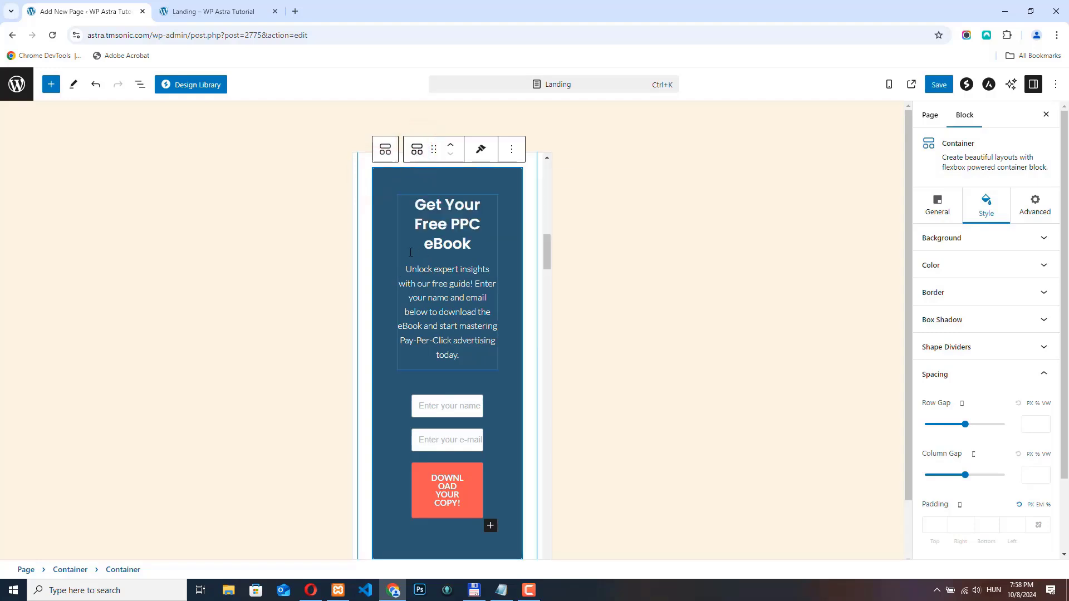
scroll(411, 258, down, 5)
scroll(411, 258, up, 5)
scroll(418, 255, down, 4)
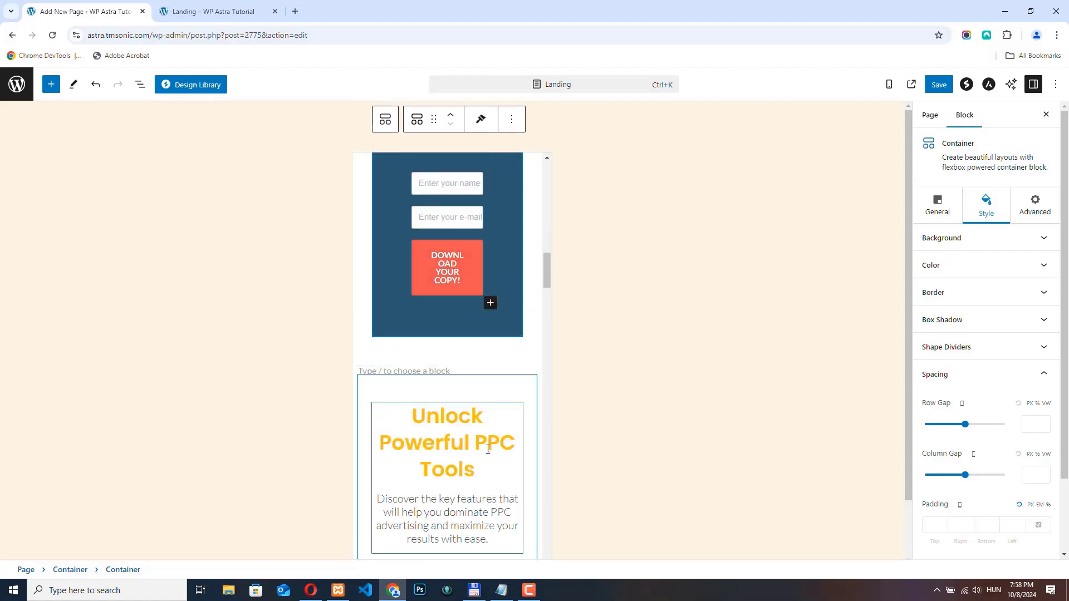
scroll(382, 403, up, 8)
scroll(382, 408, down, 3)
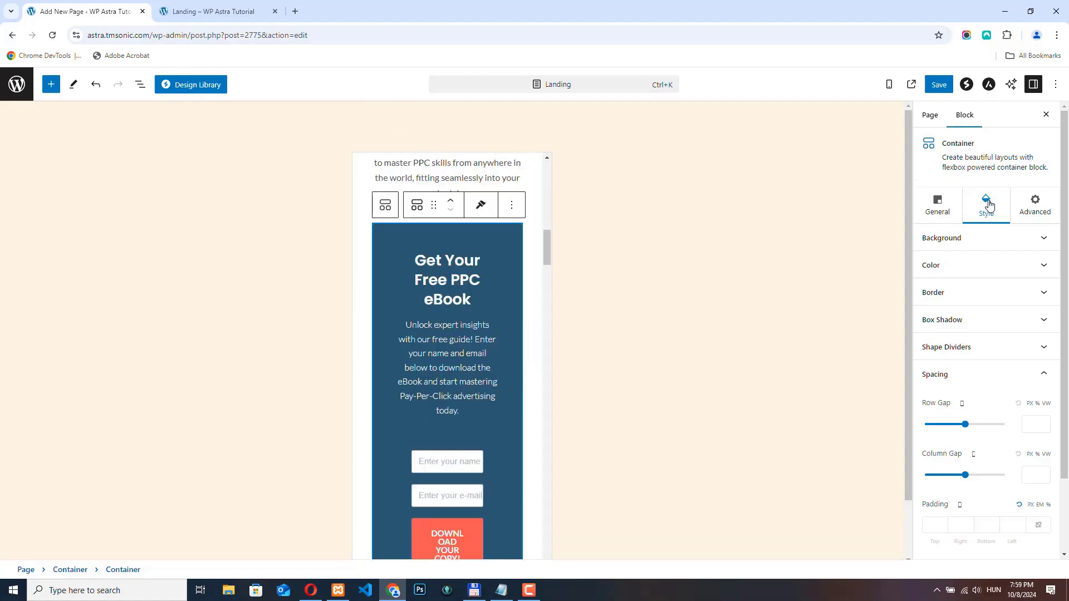
Step: Set the eBook container's mobile padding to 20 px top and 0 on both sides, with a similar bottom padding
click(989, 205)
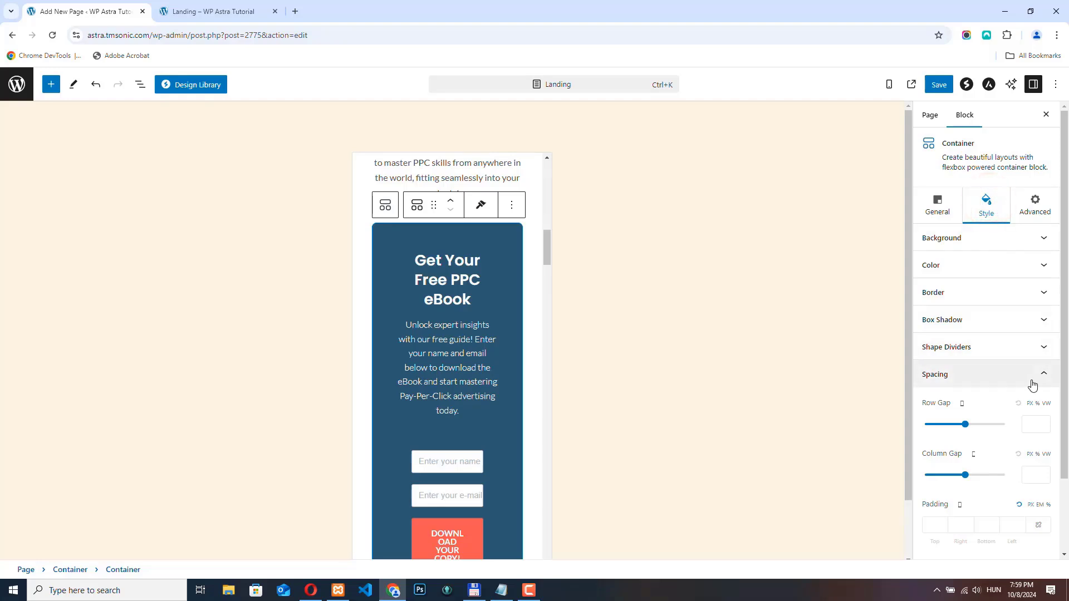
scroll(1032, 388, down, 2)
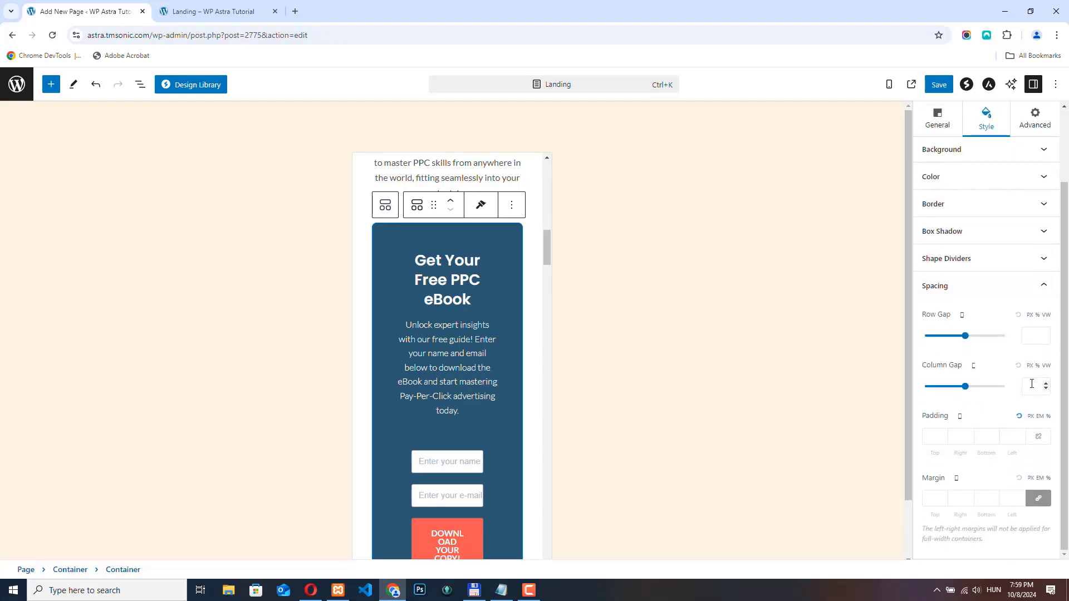
click(930, 435)
text(0)
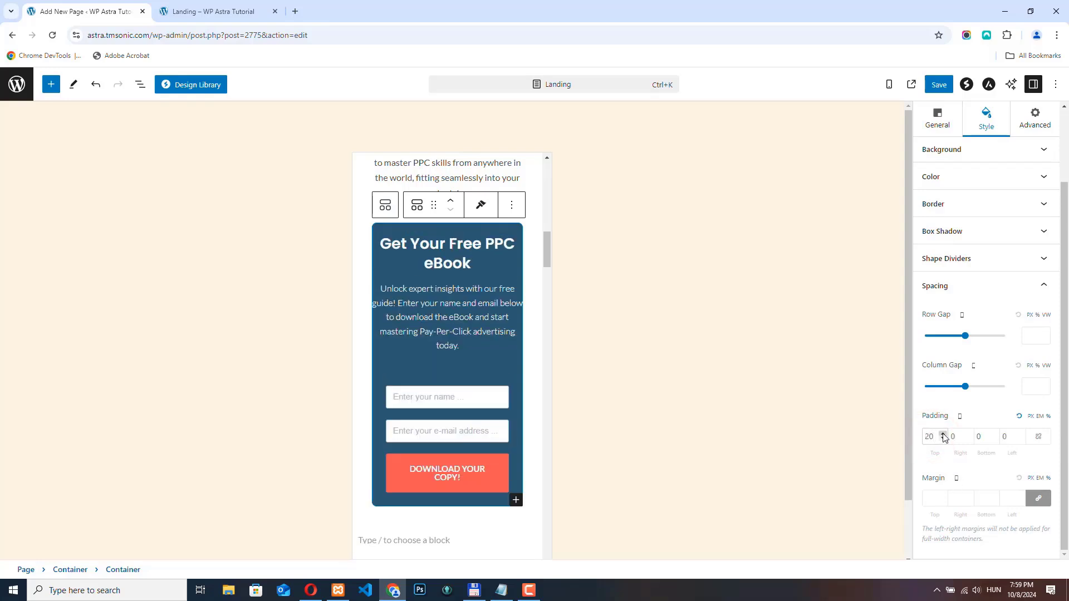
click(995, 434)
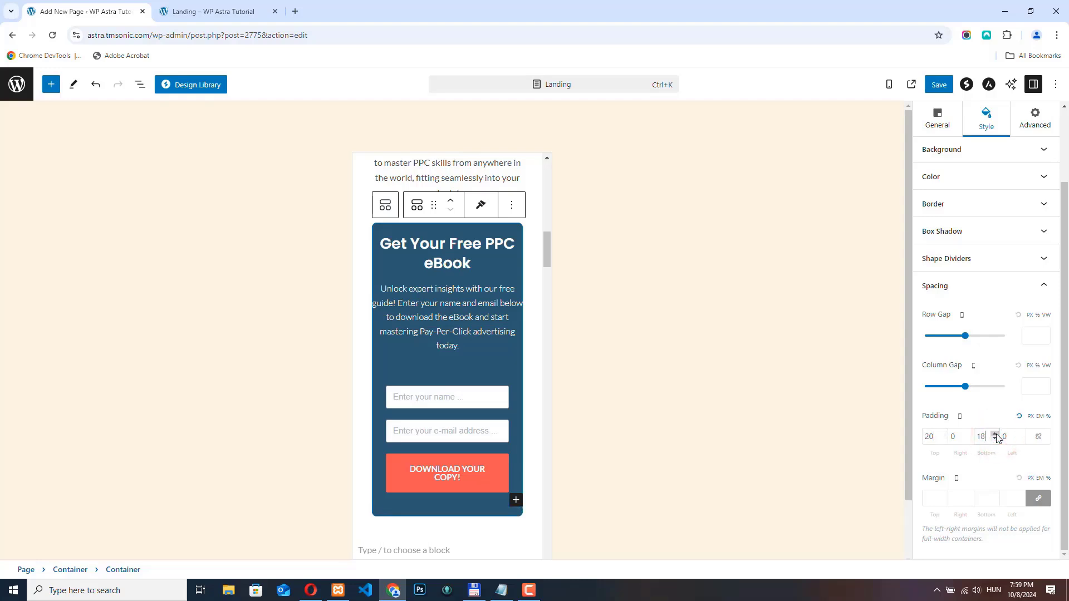
click(995, 434)
Step: Give the "Get Your Free PPC eBook" heading block a mobile padding of 20 px right with matching left padding
click(436, 301)
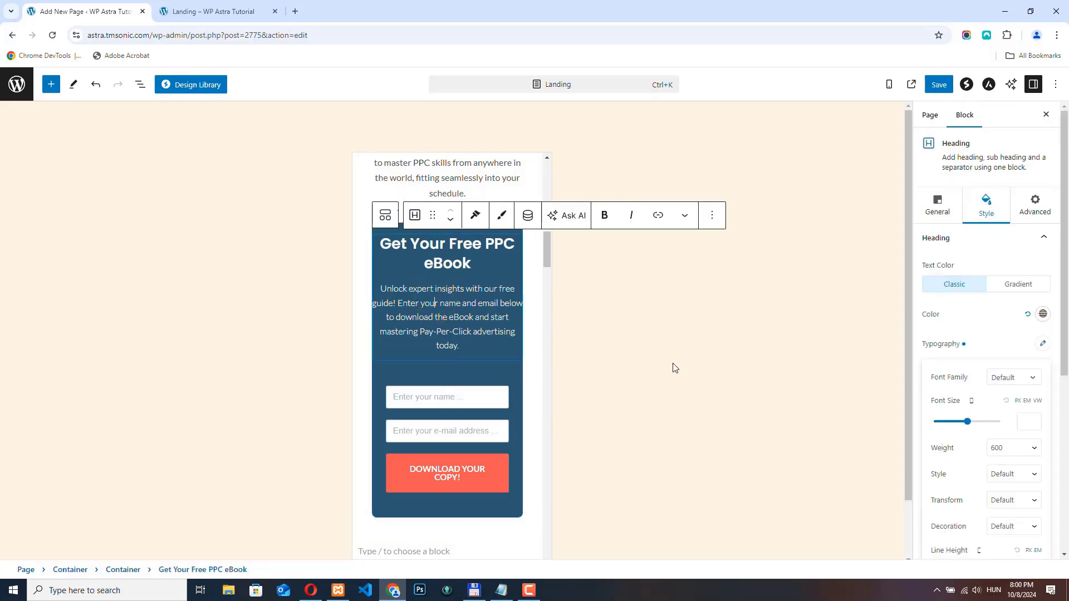
click(988, 354)
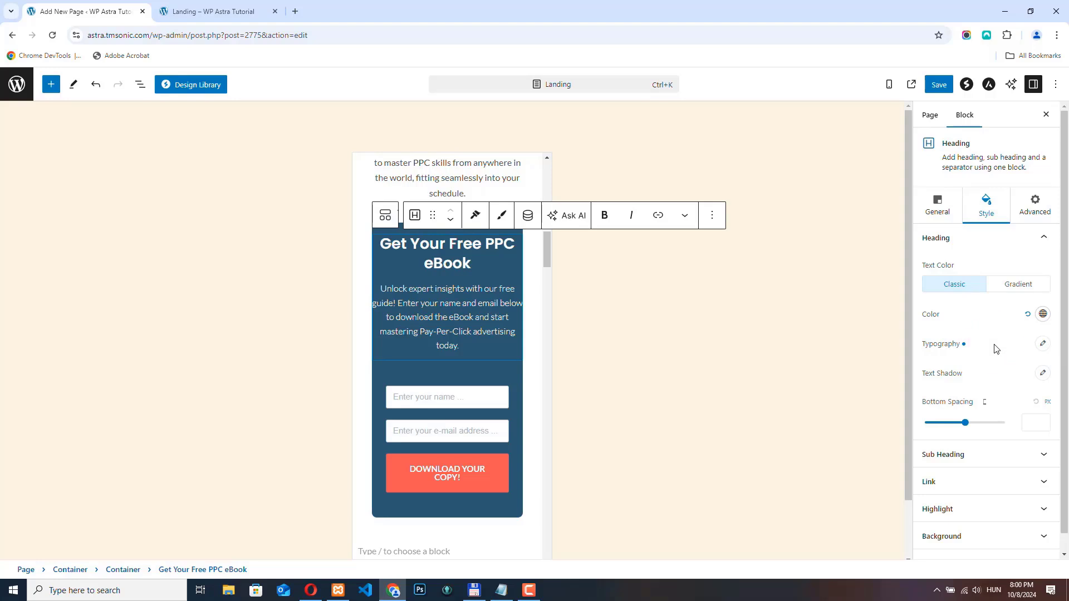
scroll(1035, 501, down, 1)
click(1044, 546)
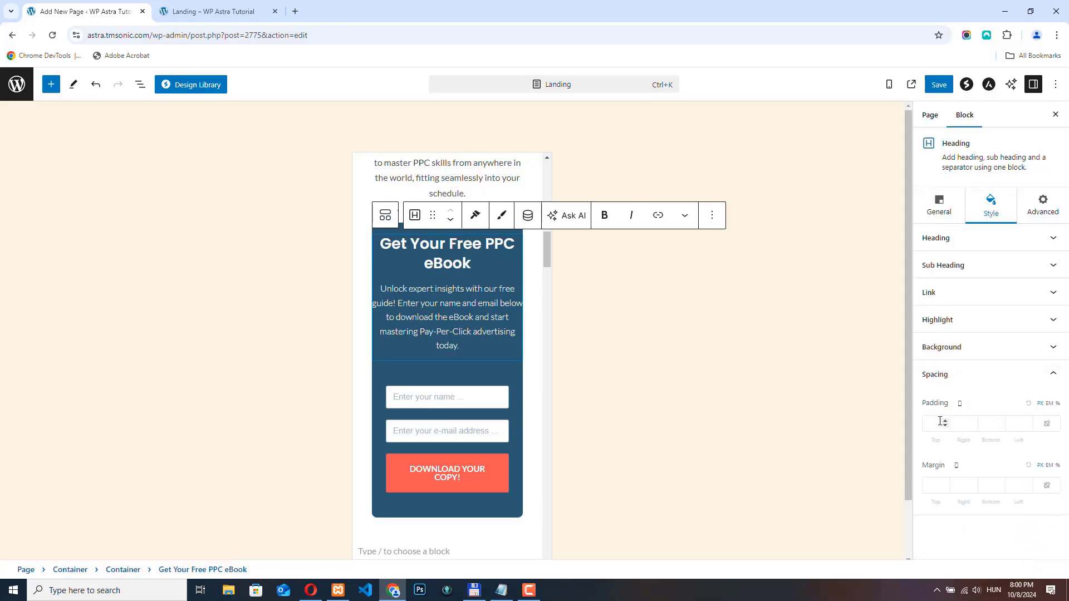
click(972, 425)
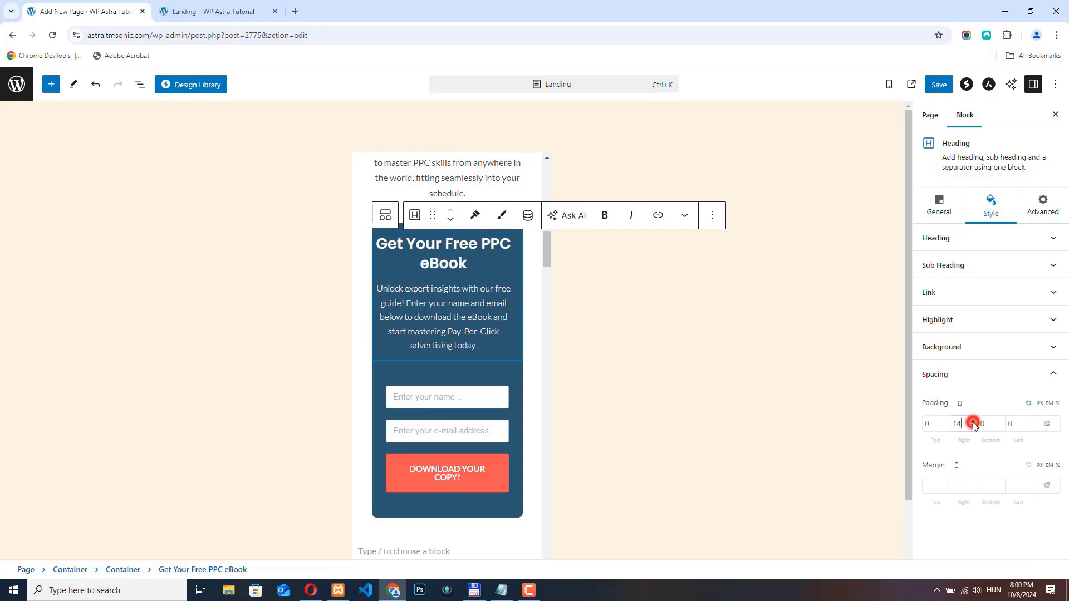
click(1028, 422)
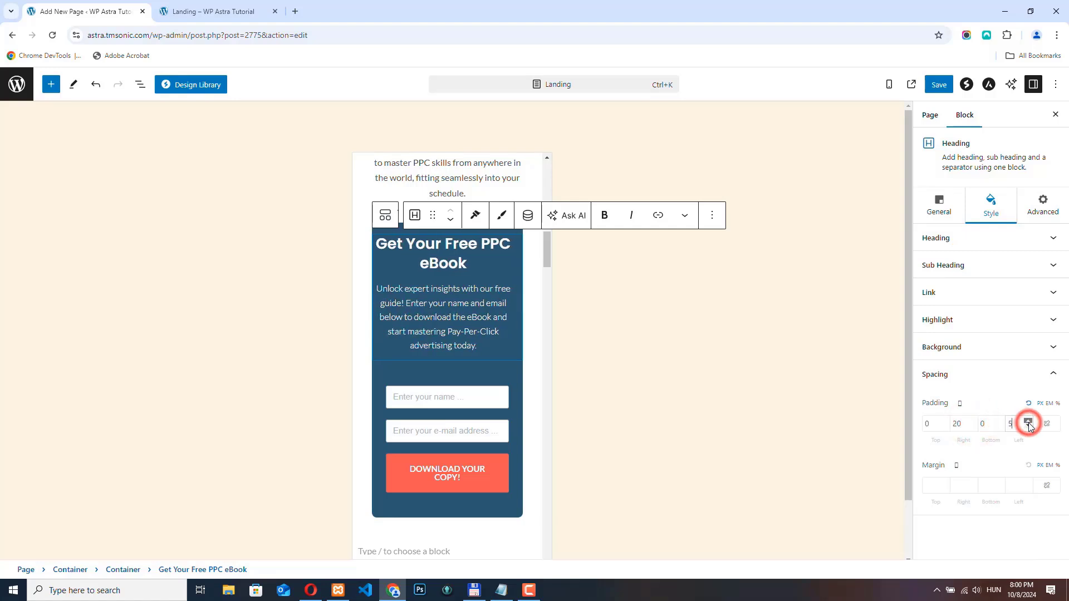
click(1028, 421)
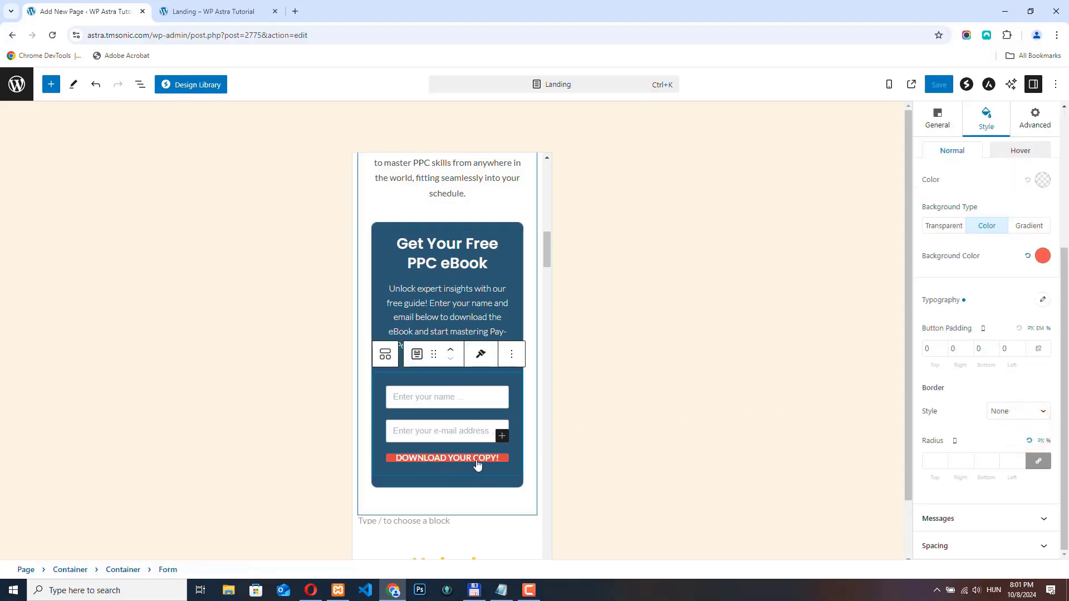
Step: Set the mobile padding of the form's "DOWNLOAD YOUR COPY!" button to 15 px top and bottom
click(943, 346)
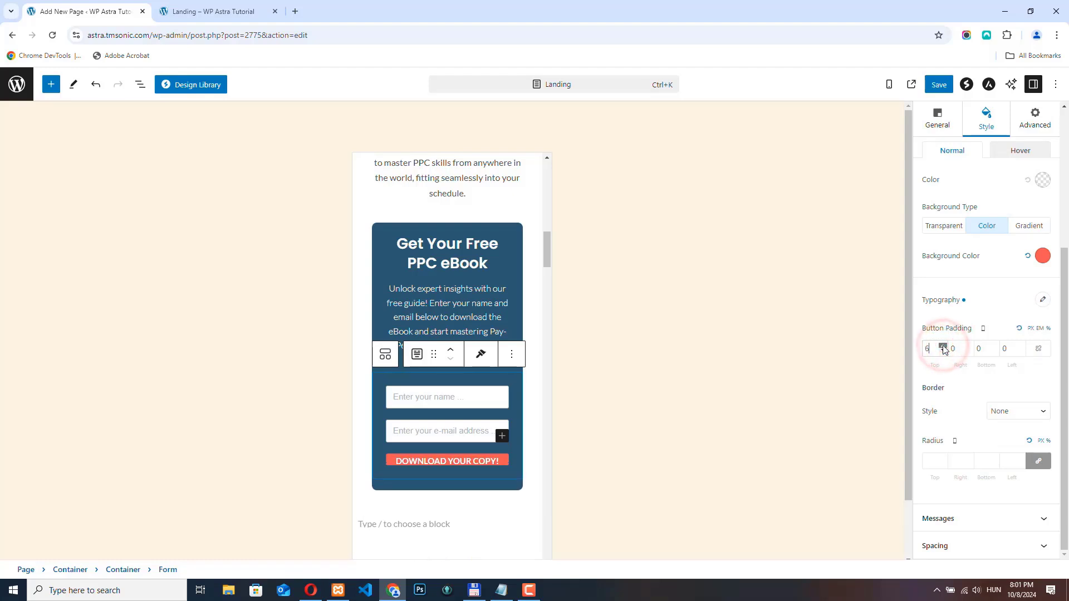
click(943, 346)
click(943, 346)
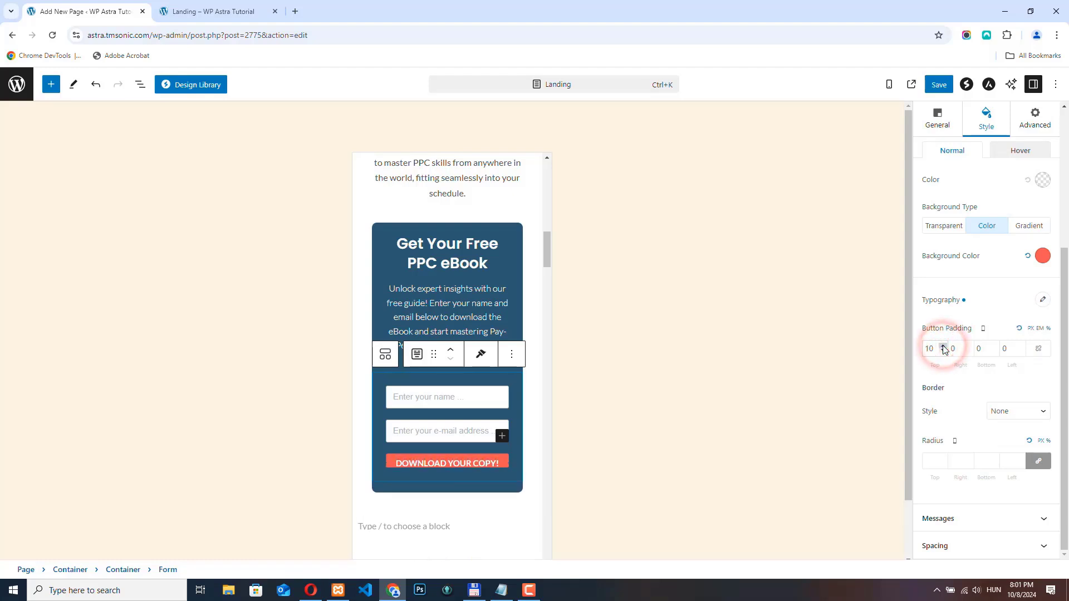
click(943, 346)
click(942, 346)
click(943, 347)
click(943, 347)
click(943, 347)
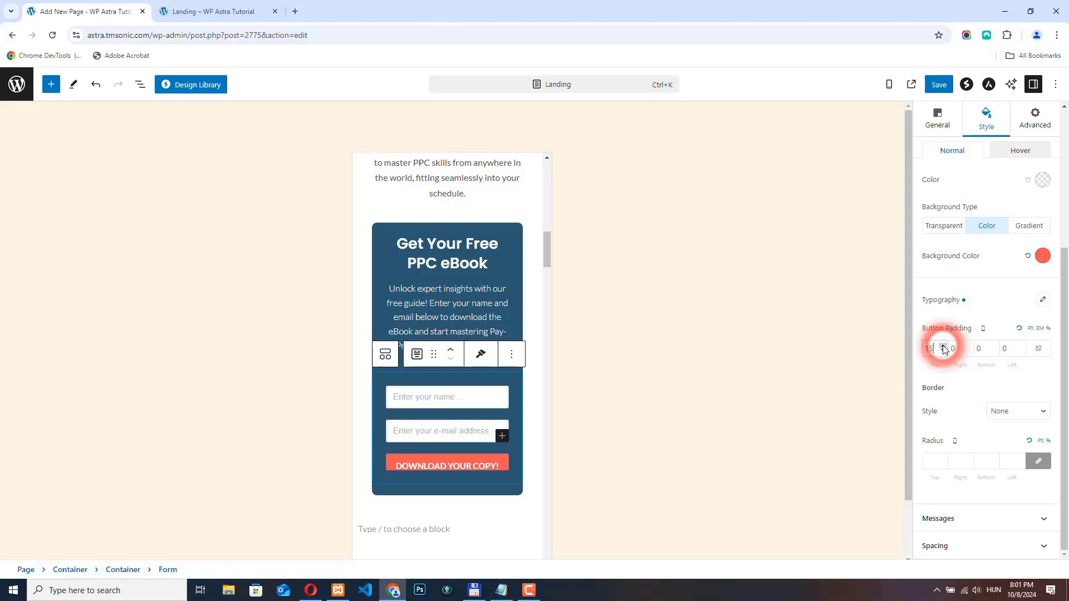
click(995, 346)
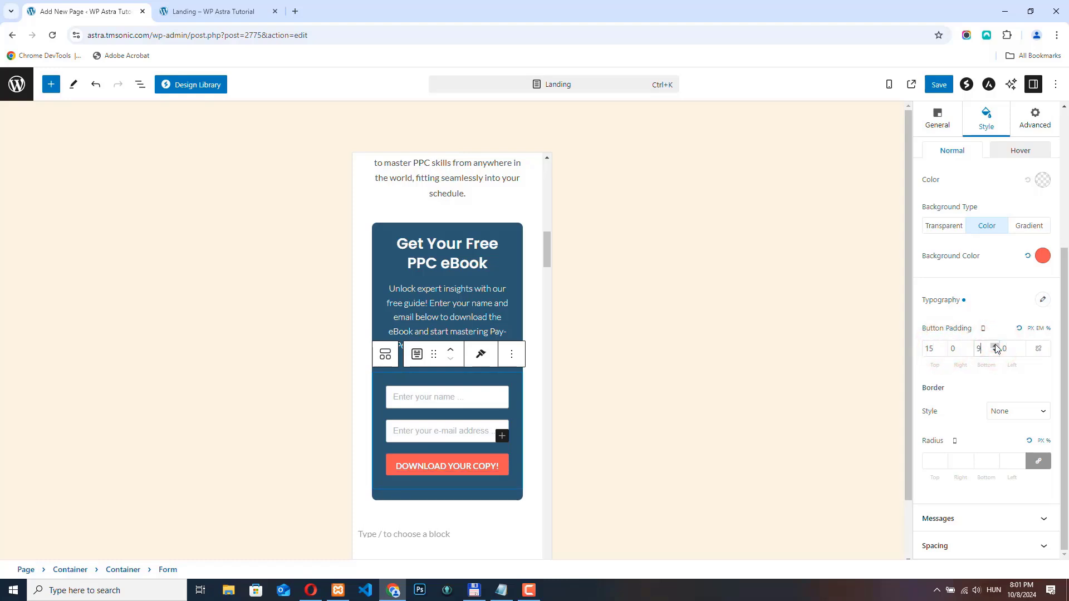
click(995, 346)
click(996, 347)
click(995, 346)
click(995, 347)
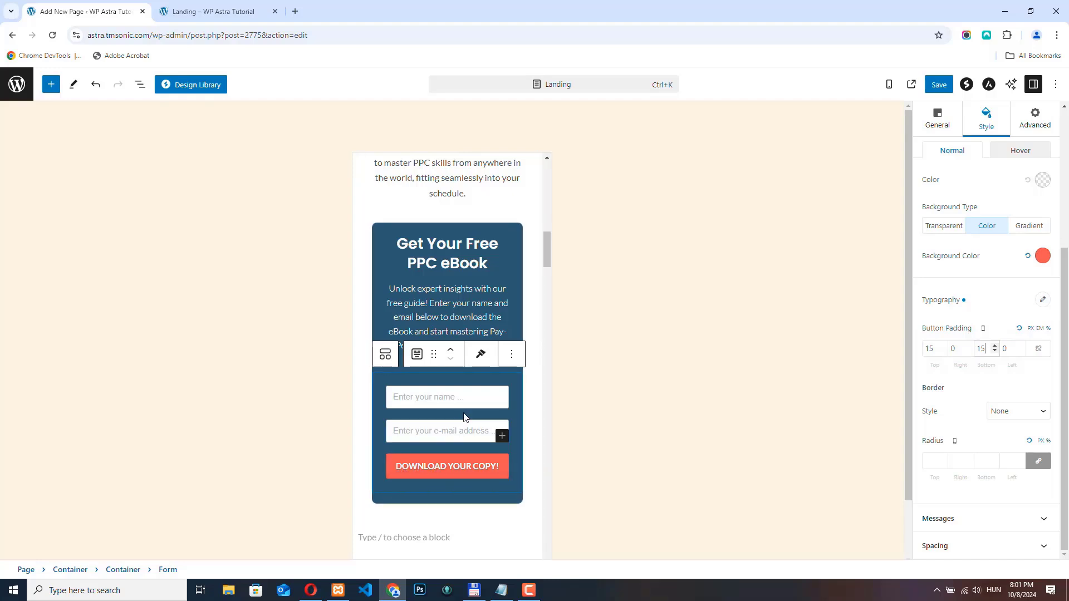
Step: Set the mobile font size of the "Unlock Powerful PPC Tools" heading to 29 px and check the feature sections below it
scroll(463, 416, down, 1)
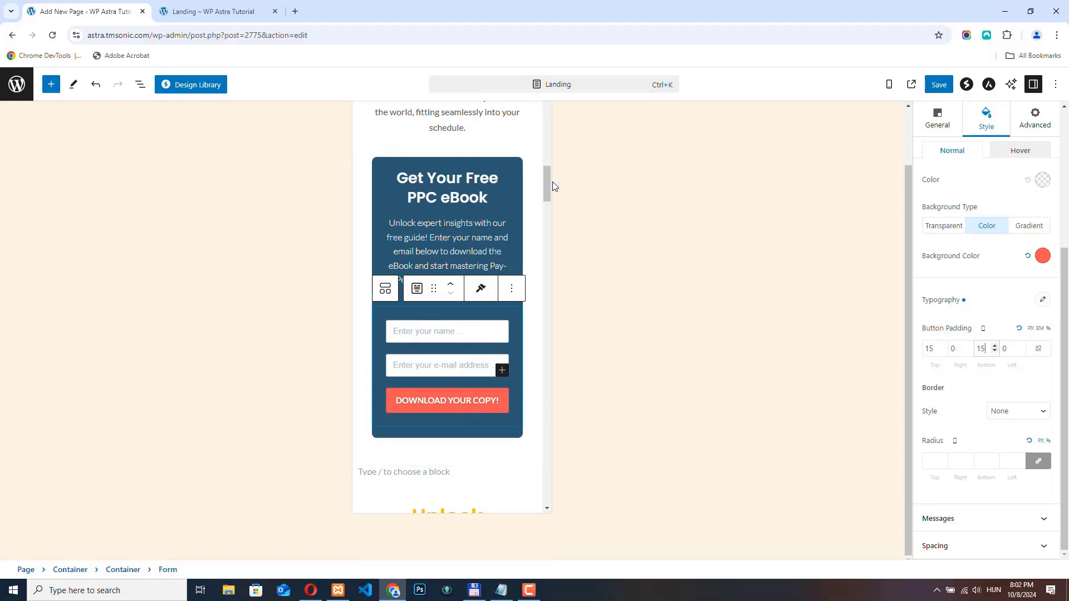
drag(547, 179, 547, 206)
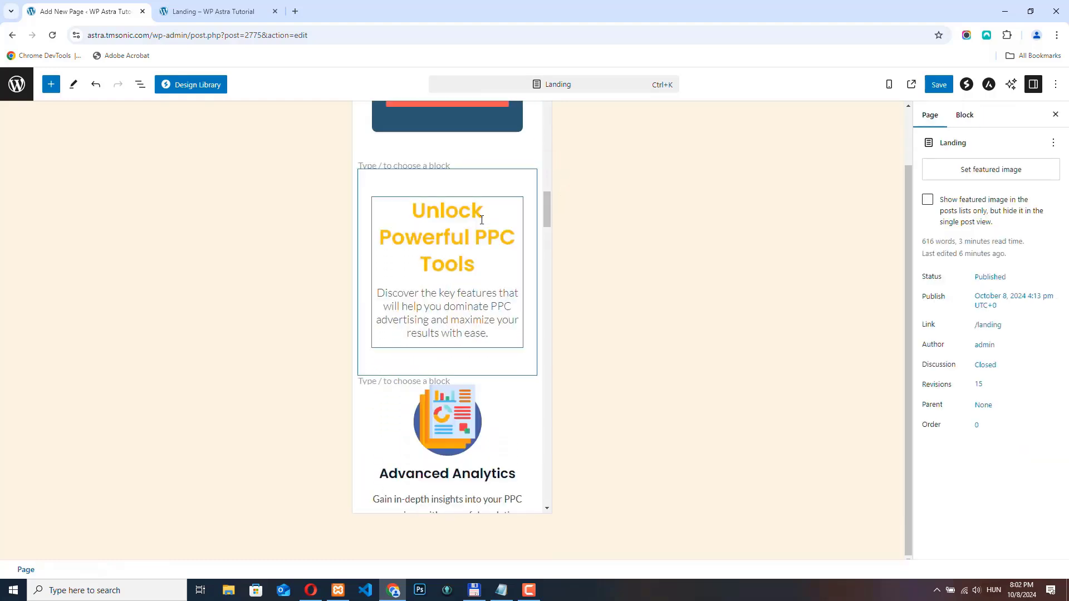
click(452, 216)
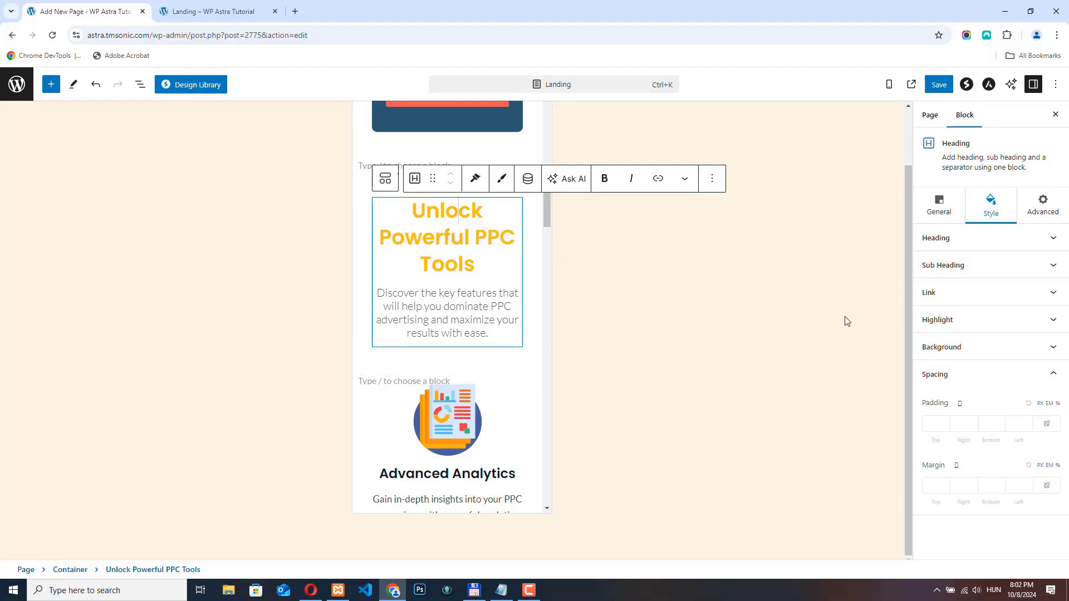
click(1026, 233)
scroll(460, 247, down, 1)
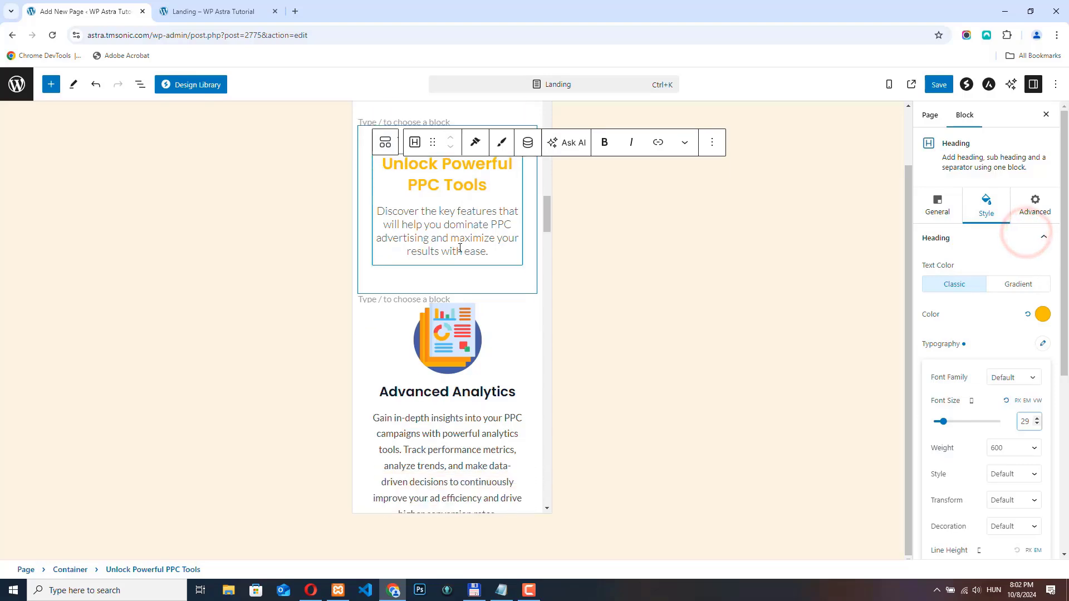
scroll(459, 212, down, 6)
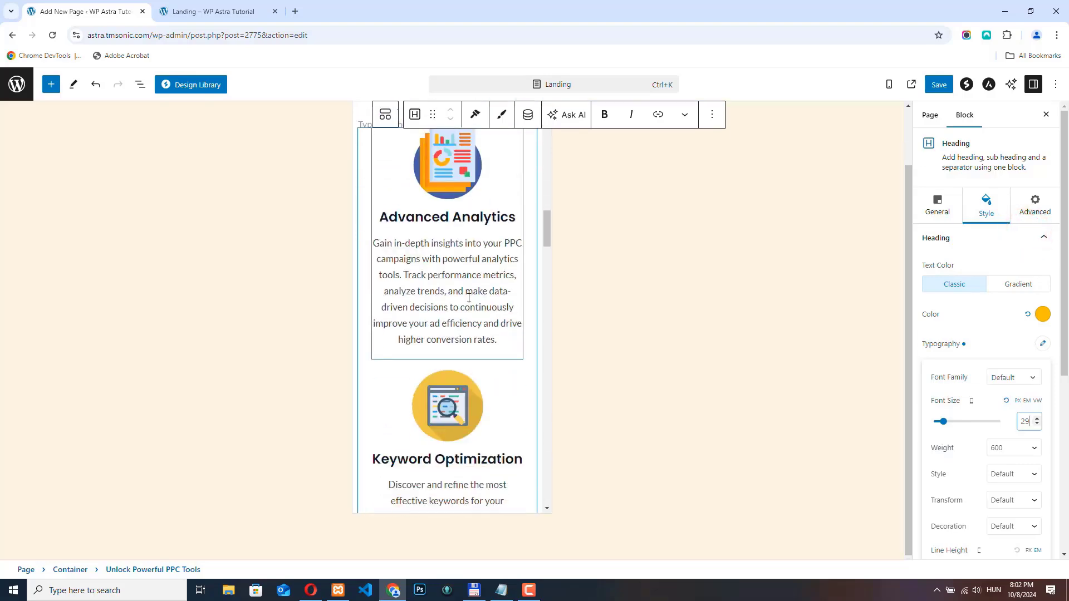
Step: Set the mobile font size of the "Meet Our Expert Instructors" heading to 29 px
scroll(465, 261, down, 7)
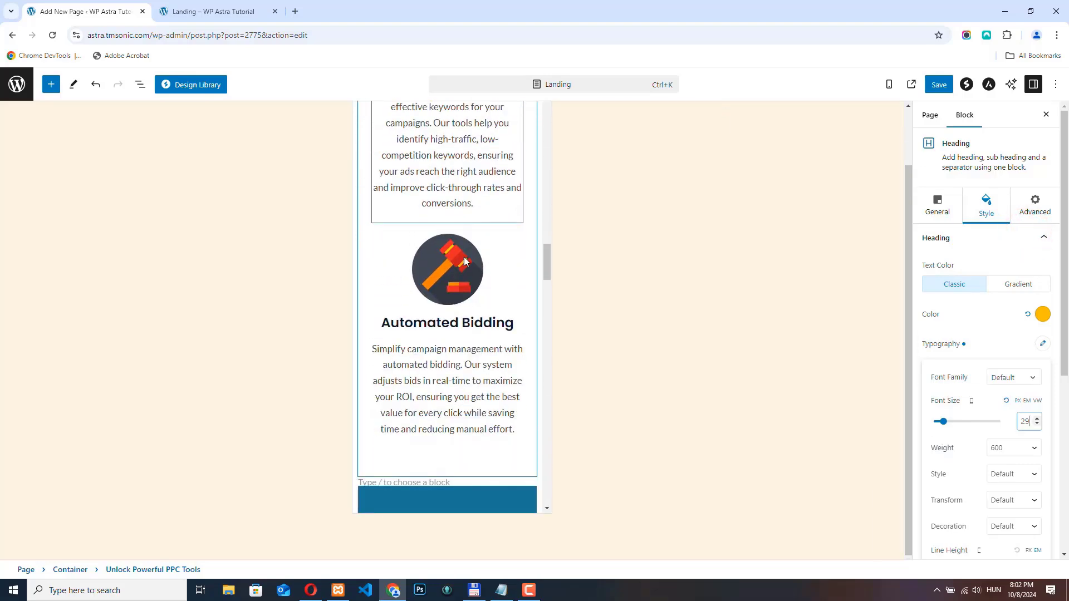
scroll(465, 261, down, 4)
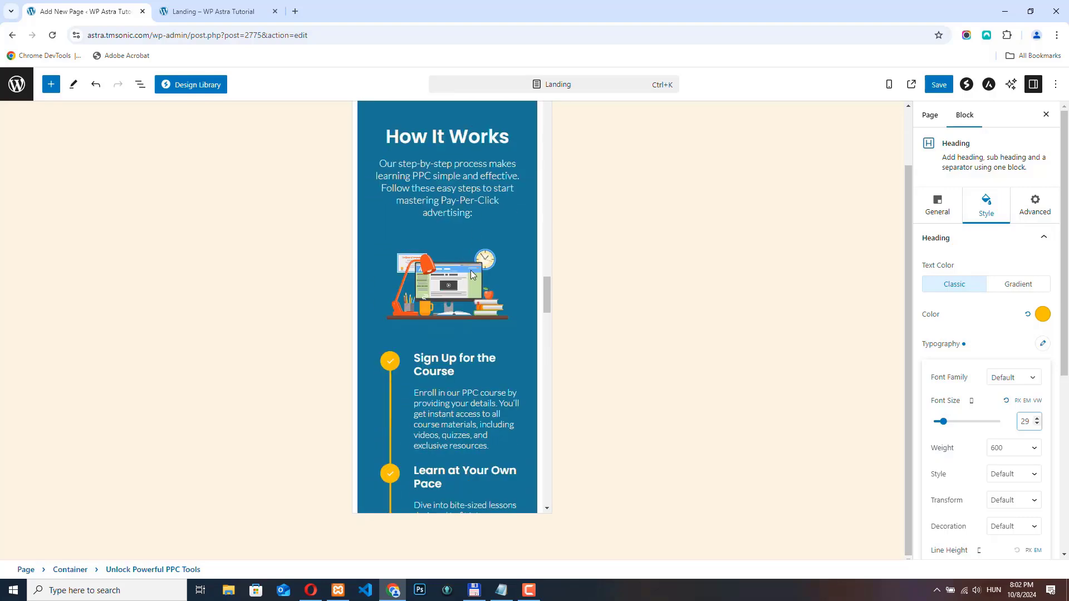
scroll(469, 270, down, 7)
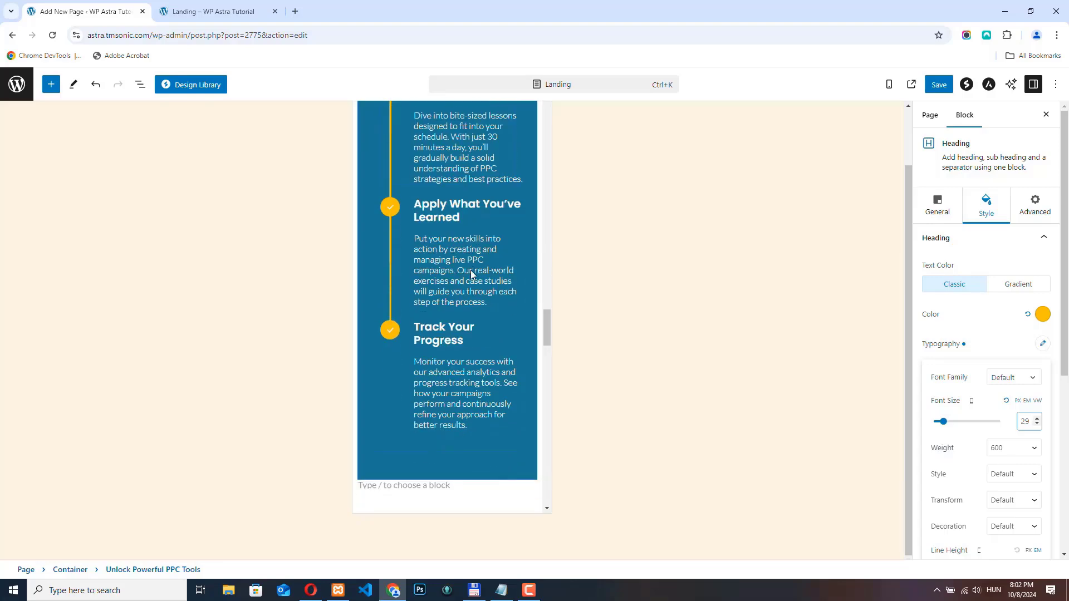
scroll(470, 270, down, 5)
click(444, 257)
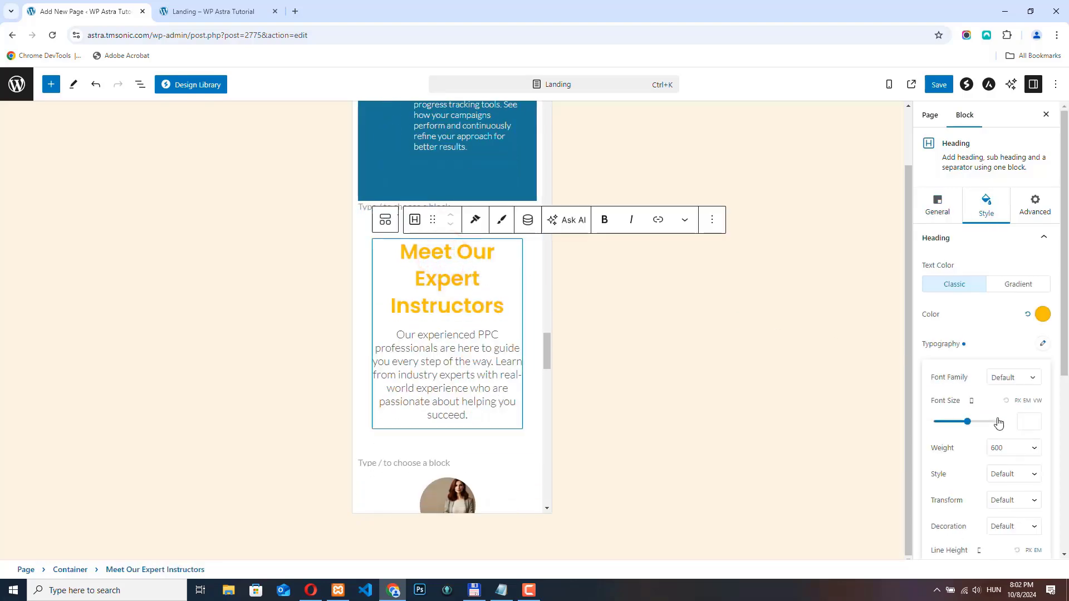
click(982, 234)
click(988, 234)
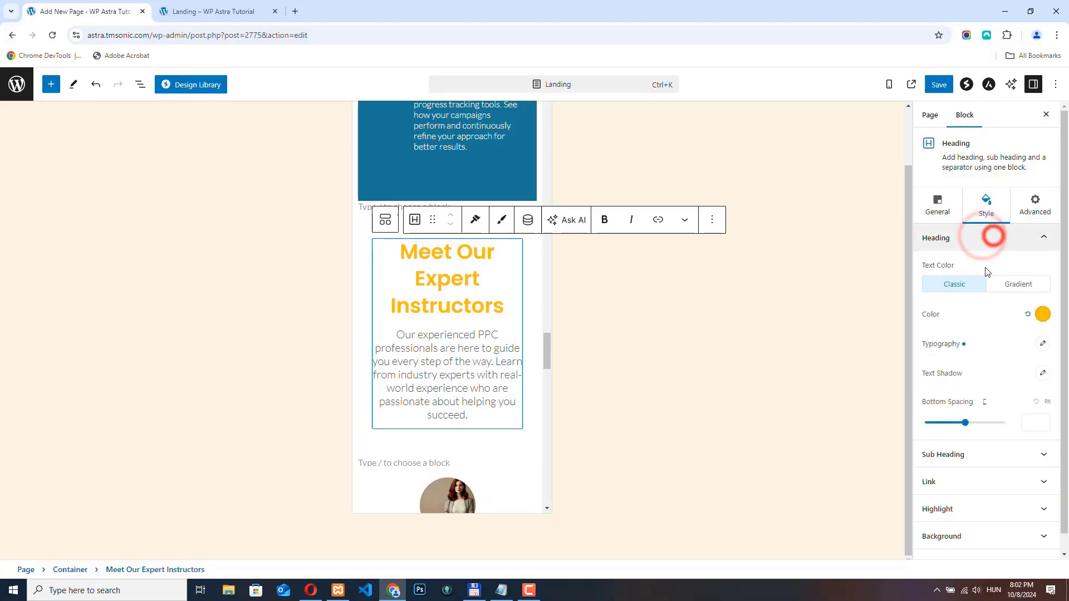
click(1043, 343)
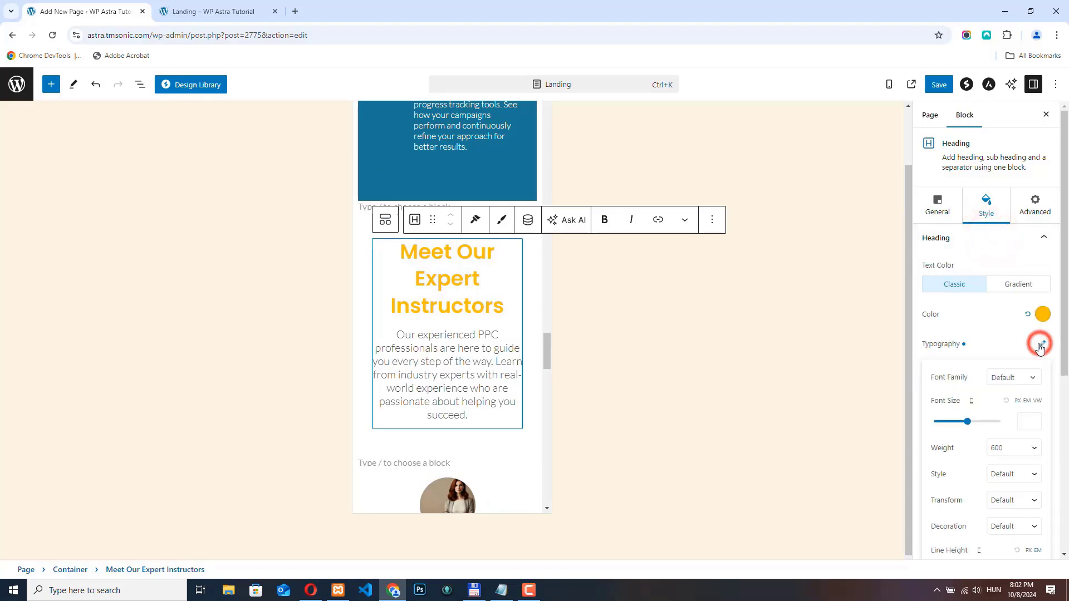
click(966, 421)
drag(966, 423, 942, 423)
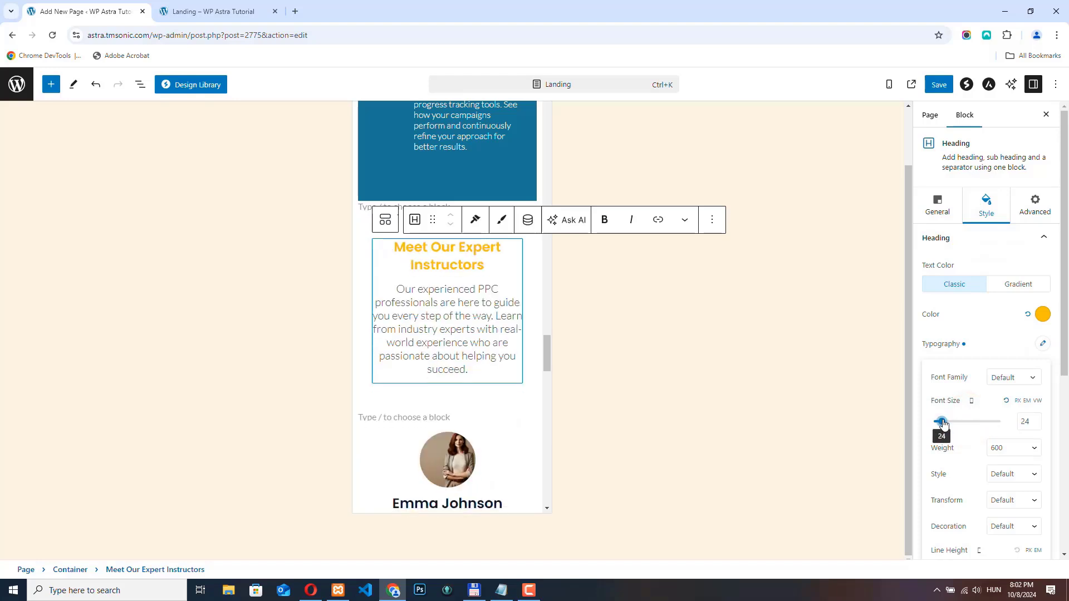
click(1036, 418)
Step: Check the instructor profiles, counters, download section and copyright footer in mobile view, and save the page
scroll(474, 272, down, 2)
scroll(485, 214, down, 3)
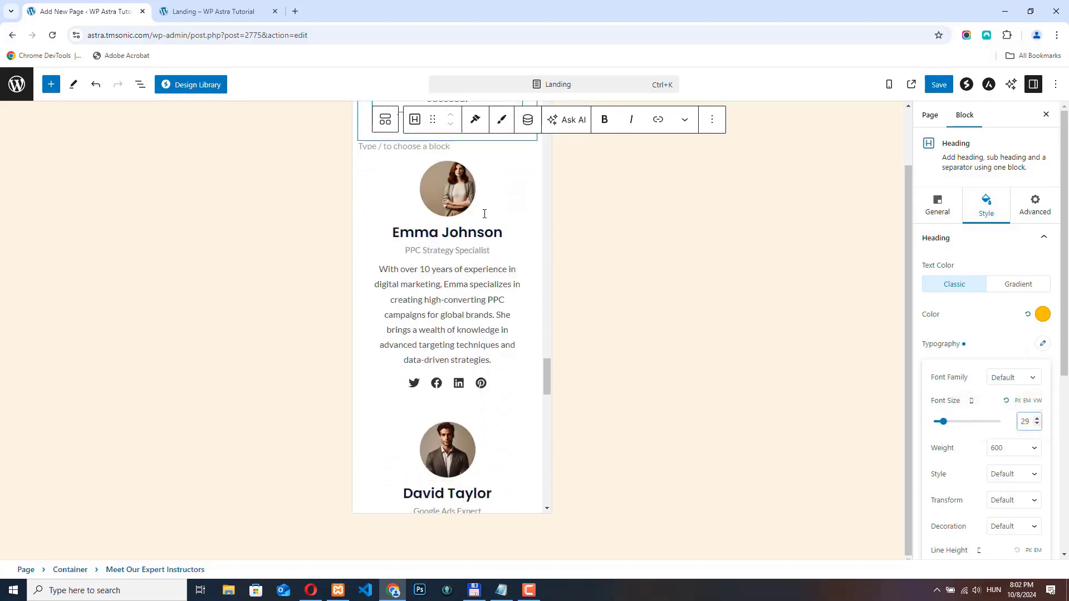
scroll(485, 214, down, 7)
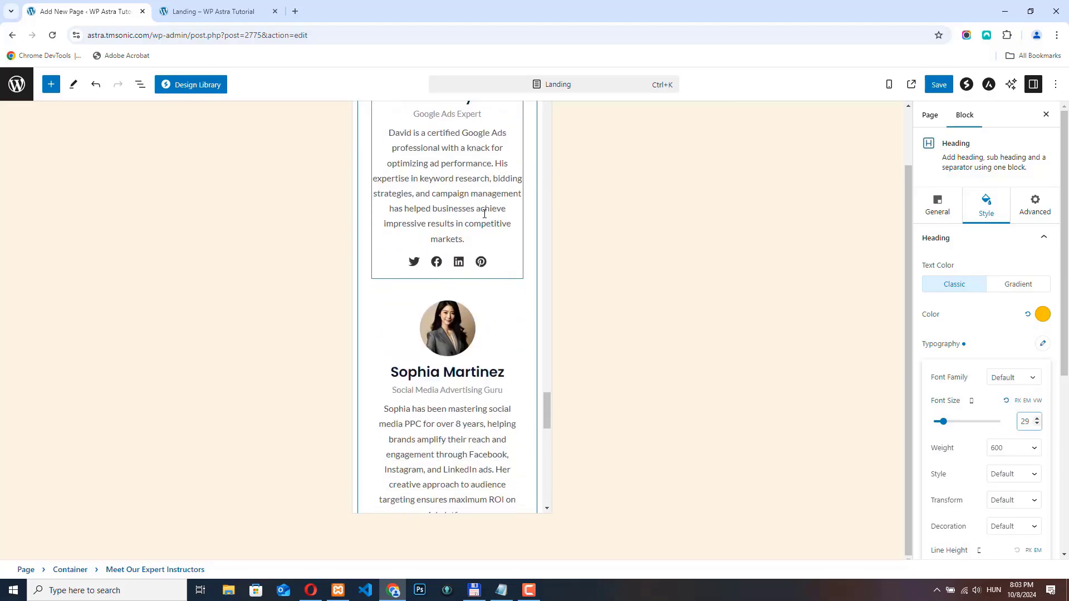
scroll(484, 214, down, 8)
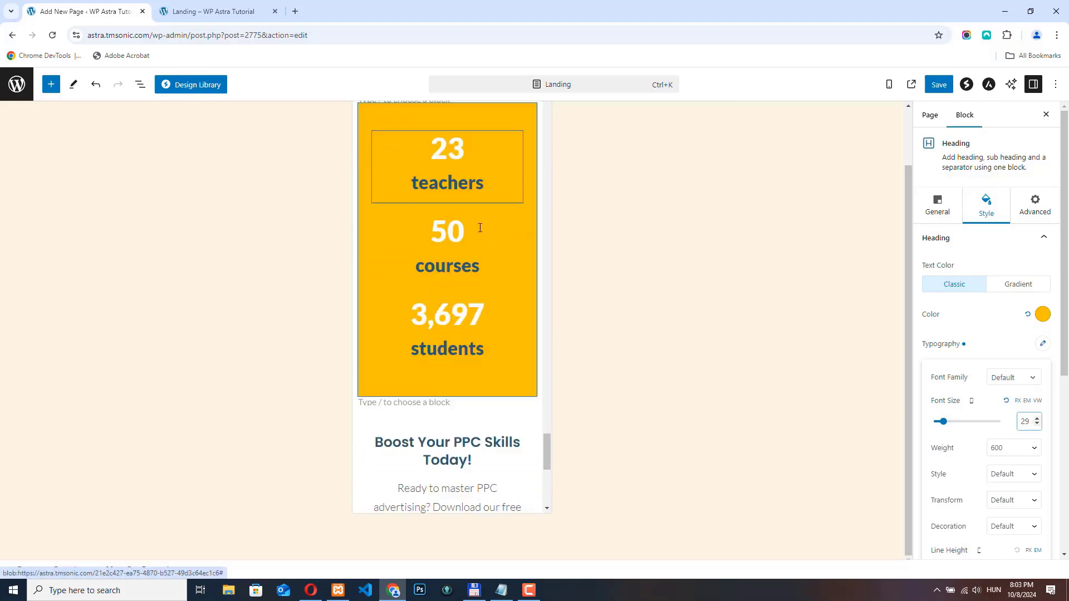
scroll(480, 228, down, 6)
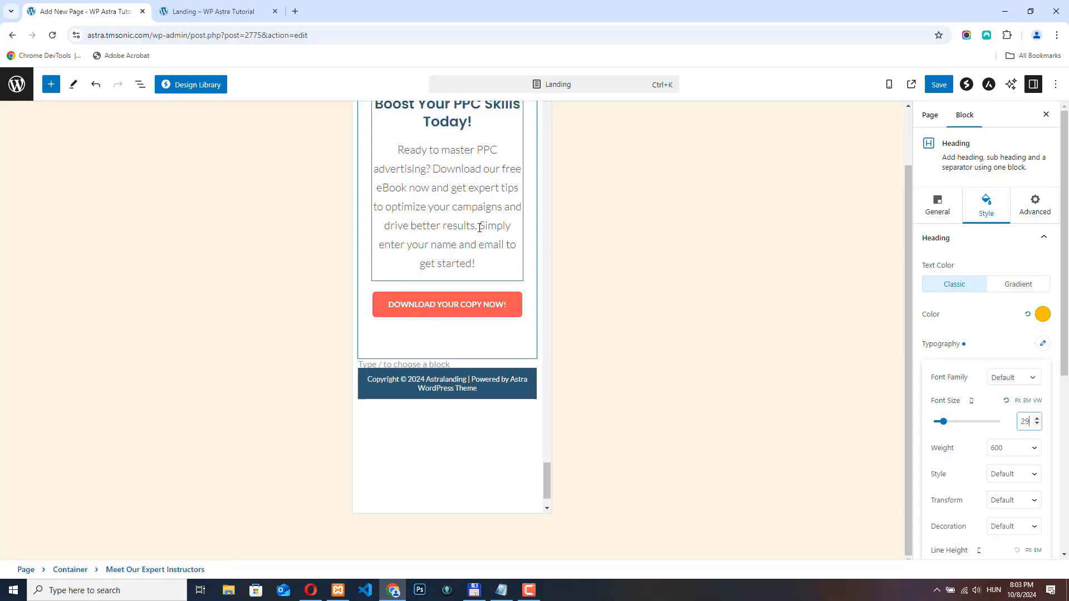
scroll(480, 228, down, 1)
scroll(517, 343, up, 2)
scroll(470, 285, down, 2)
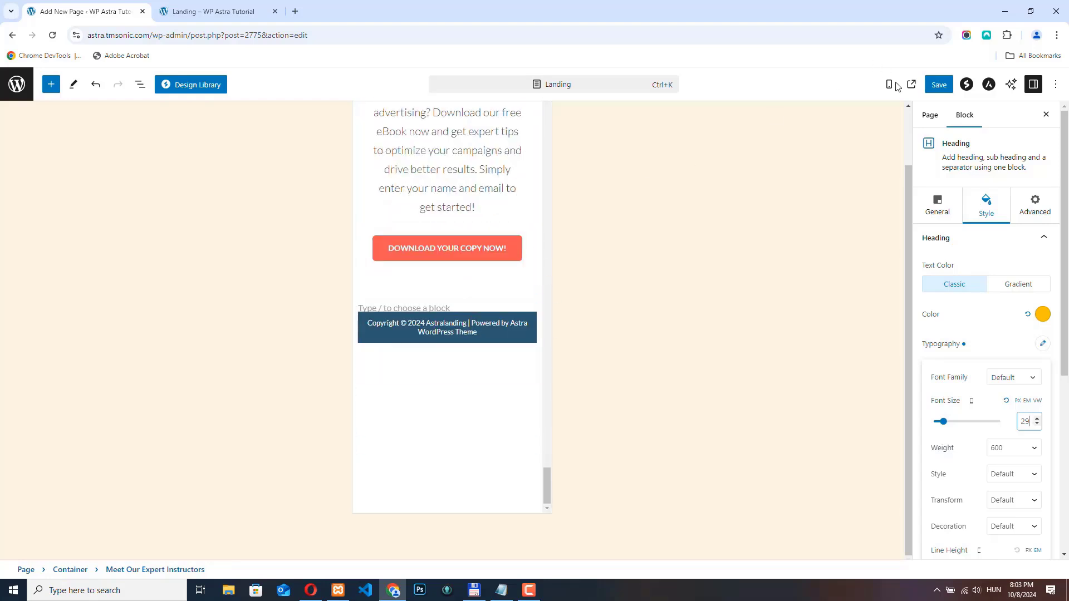
click(938, 84)
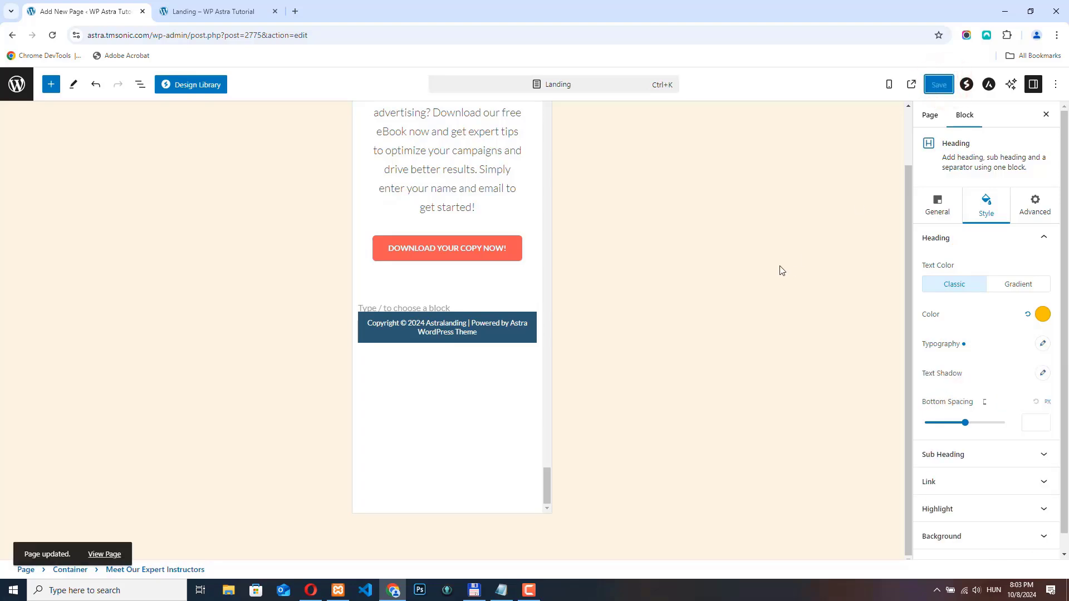
Step: Review the saved mobile layout from the page title and hero image down to the "How It Works" section
drag(549, 494, 565, 110)
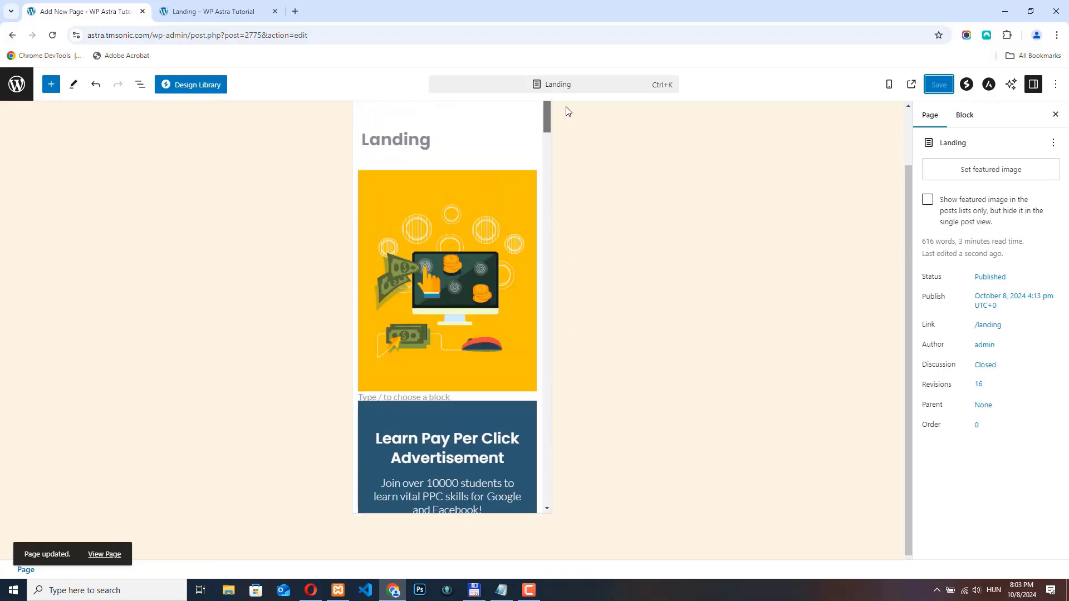
scroll(571, 266, up, 1)
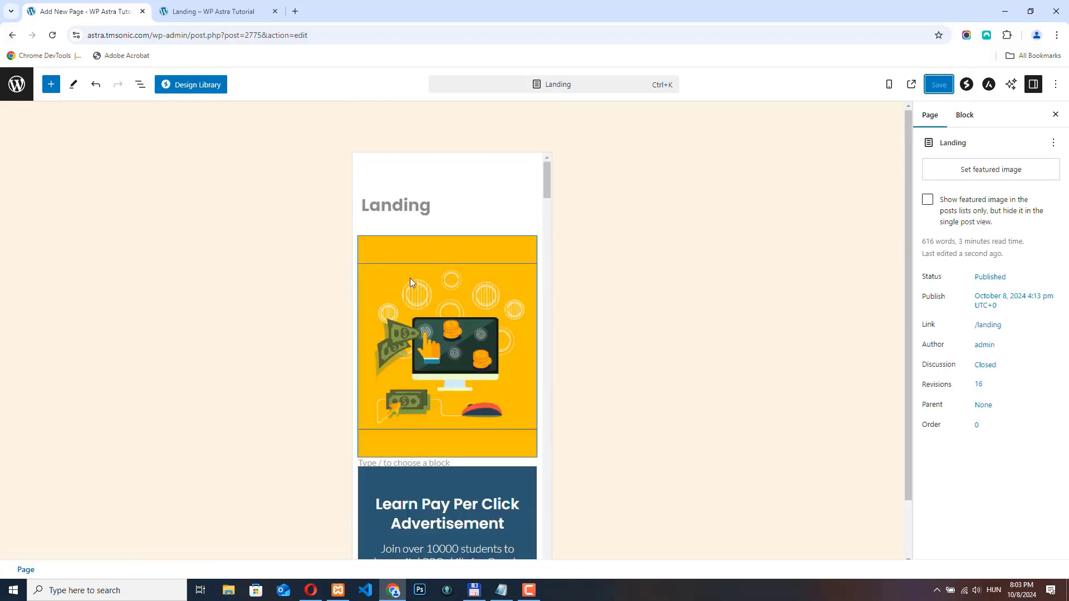
scroll(467, 374, down, 2)
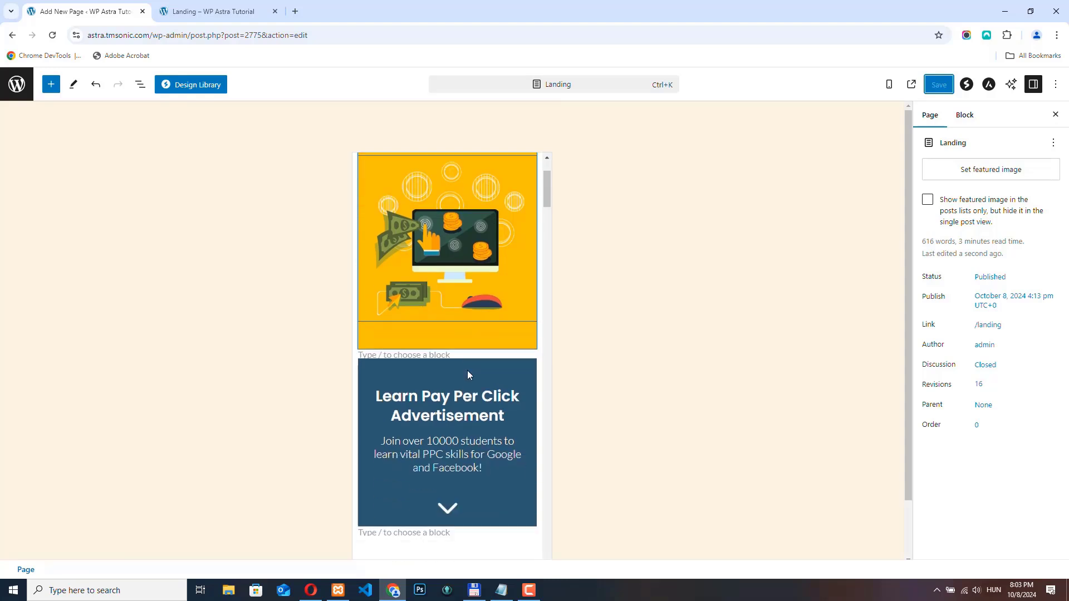
scroll(440, 350, down, 2)
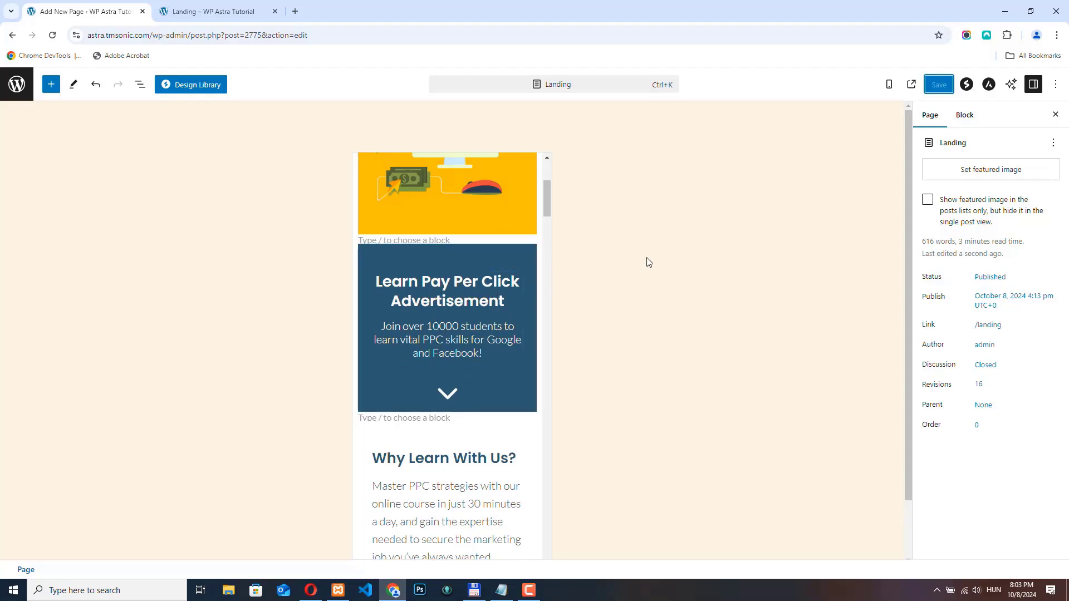
scroll(503, 362, down, 5)
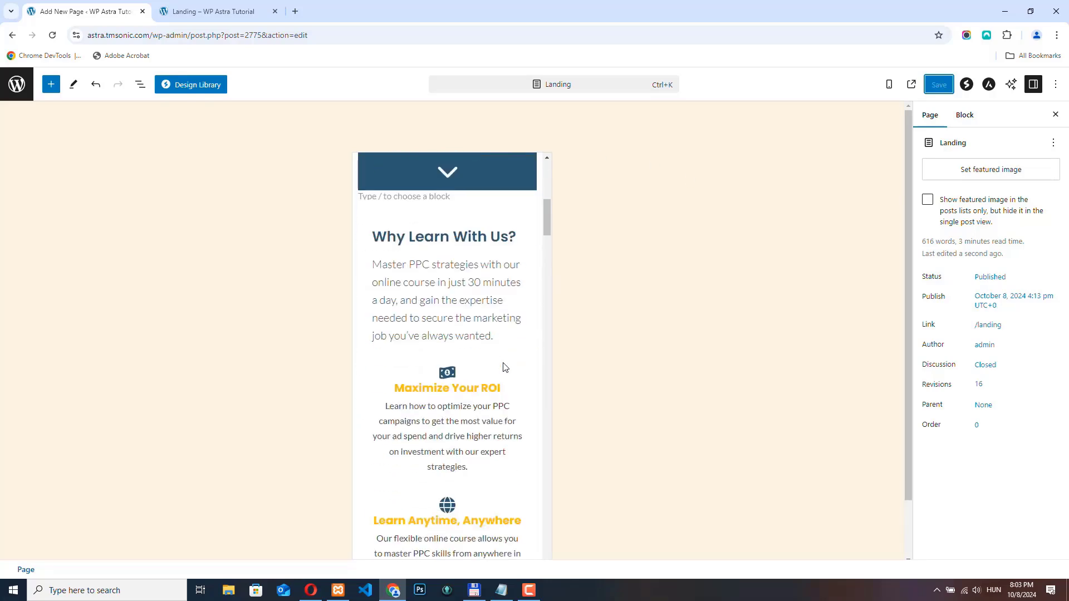
scroll(504, 367, down, 1)
drag(546, 220, 544, 337)
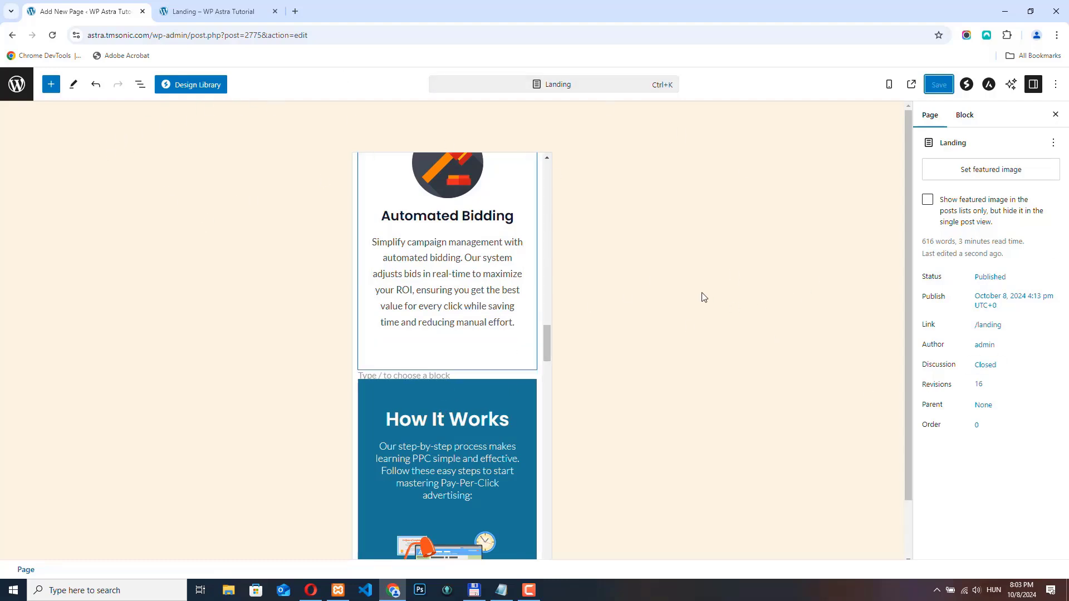
Step: Switch the editor preview to Desktop and review the landing page layout down to the footer and back up
click(888, 84)
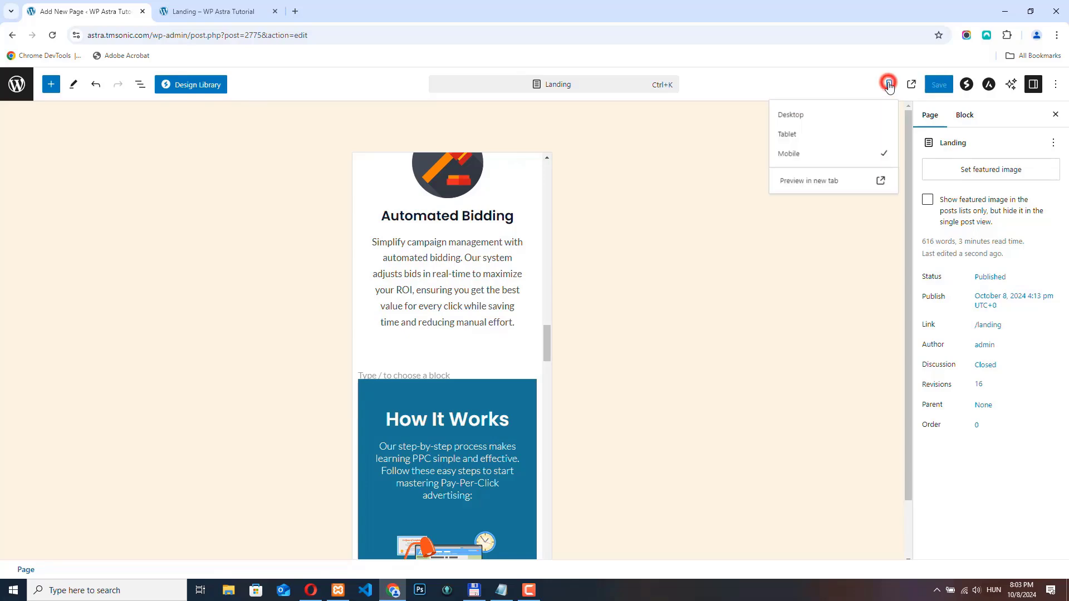
click(793, 117)
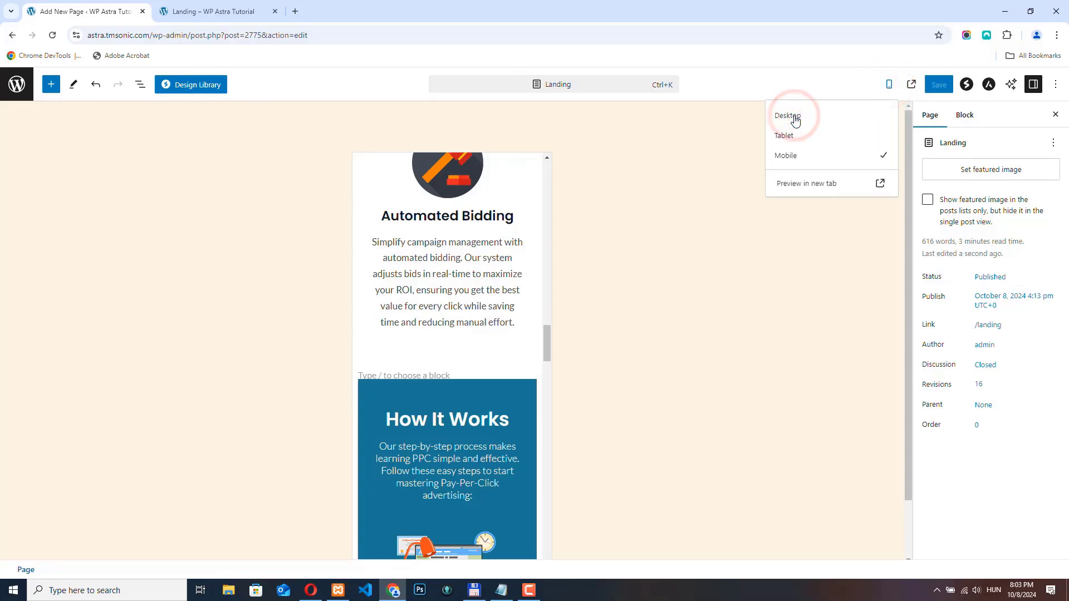
scroll(432, 321, down, 5)
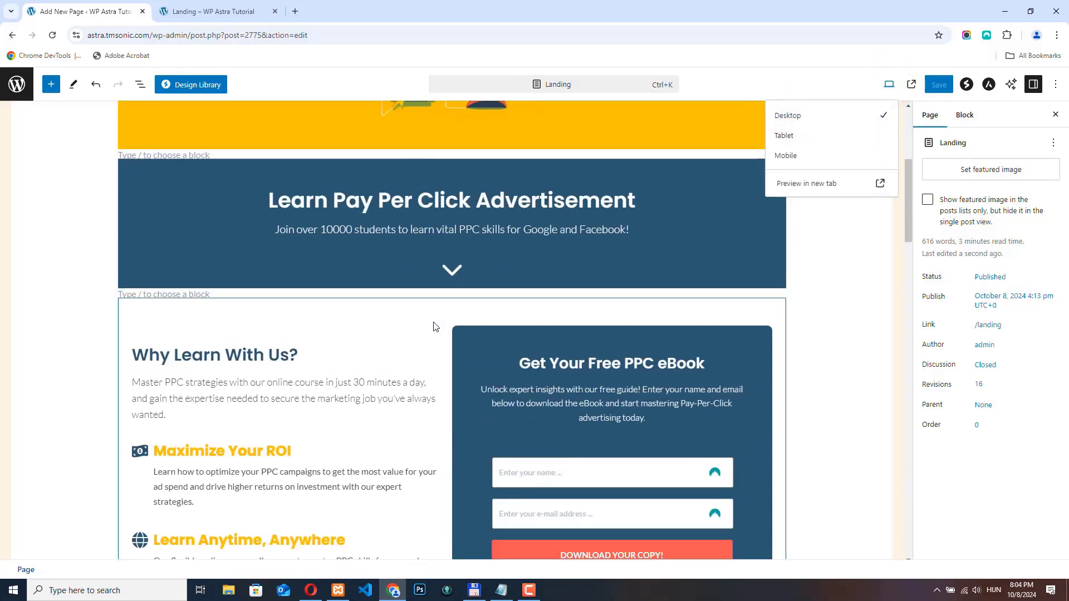
scroll(435, 326, down, 10)
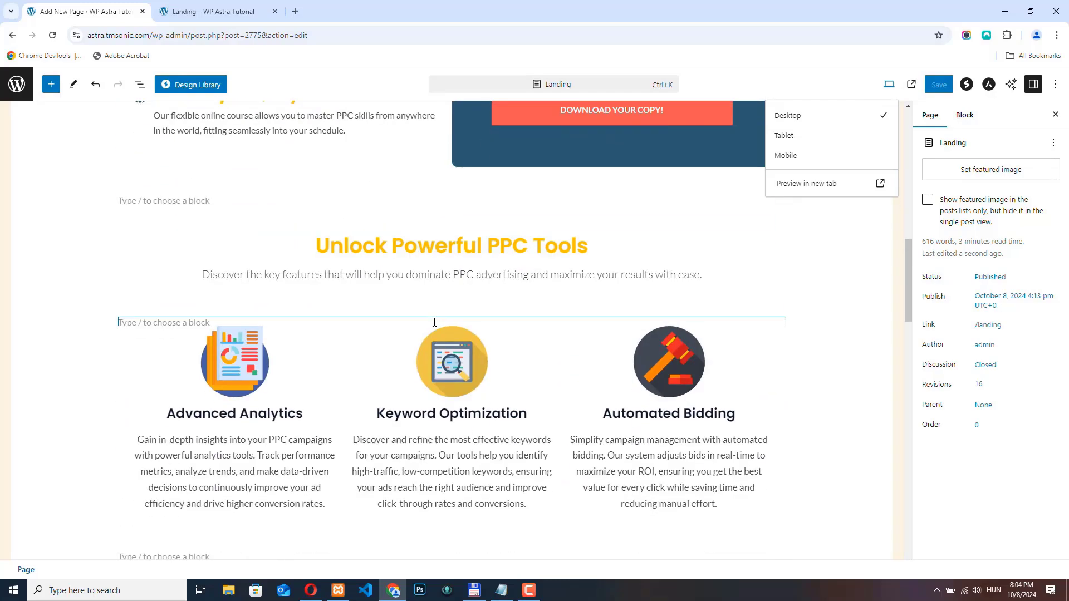
scroll(434, 322, down, 15)
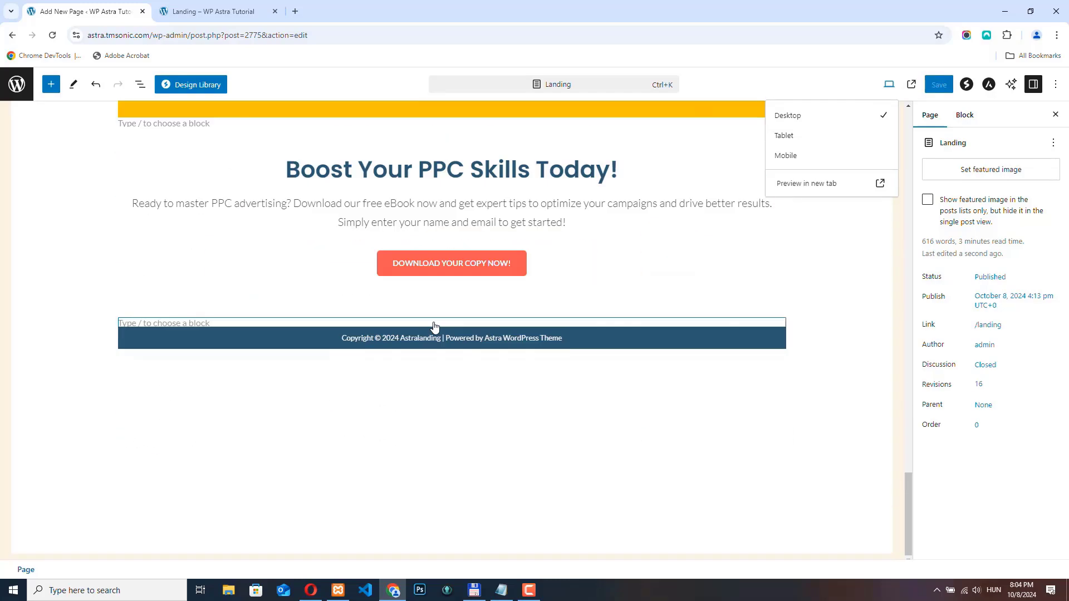
scroll(434, 322, up, 15)
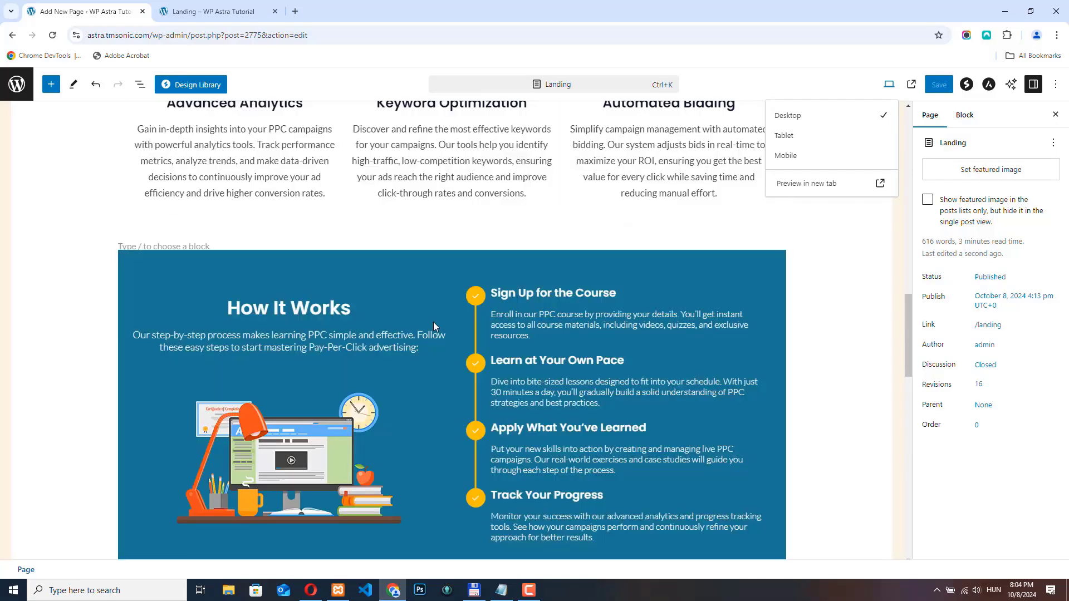
scroll(433, 326, up, 10)
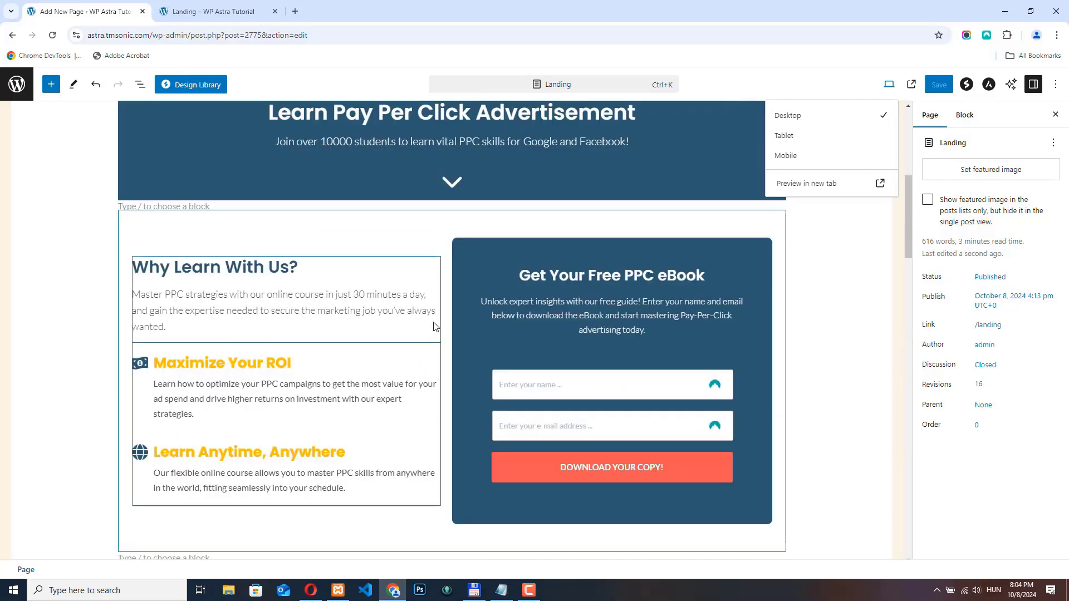